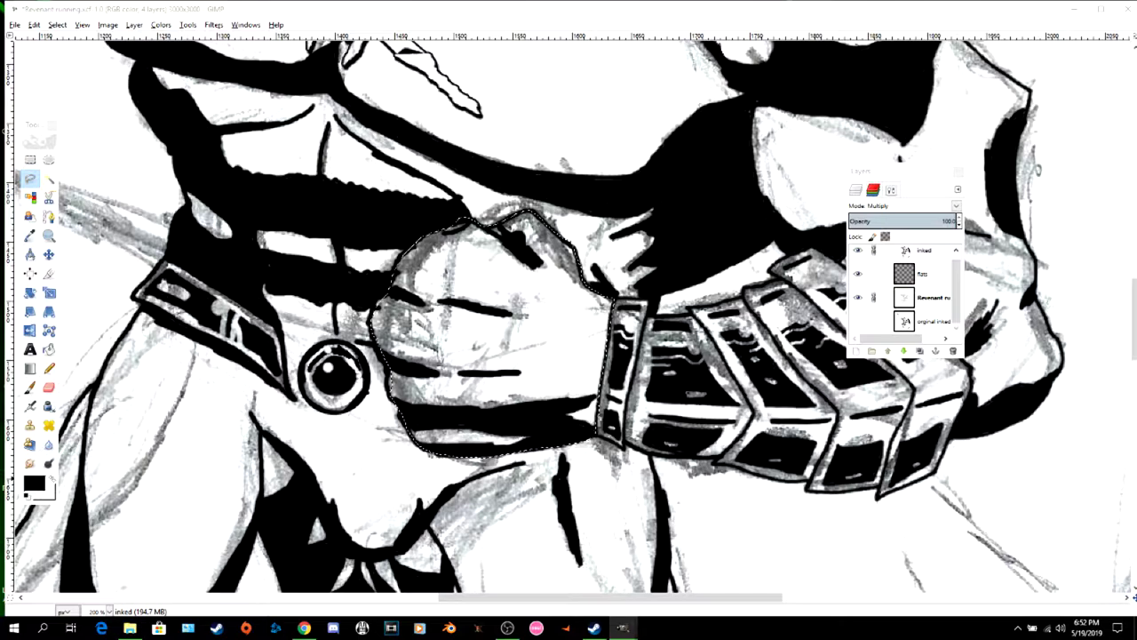
- Set the foreground colour to dark grey and bucket-fill the selected fist on the flats layer
click(706, 174)
click(701, 300)
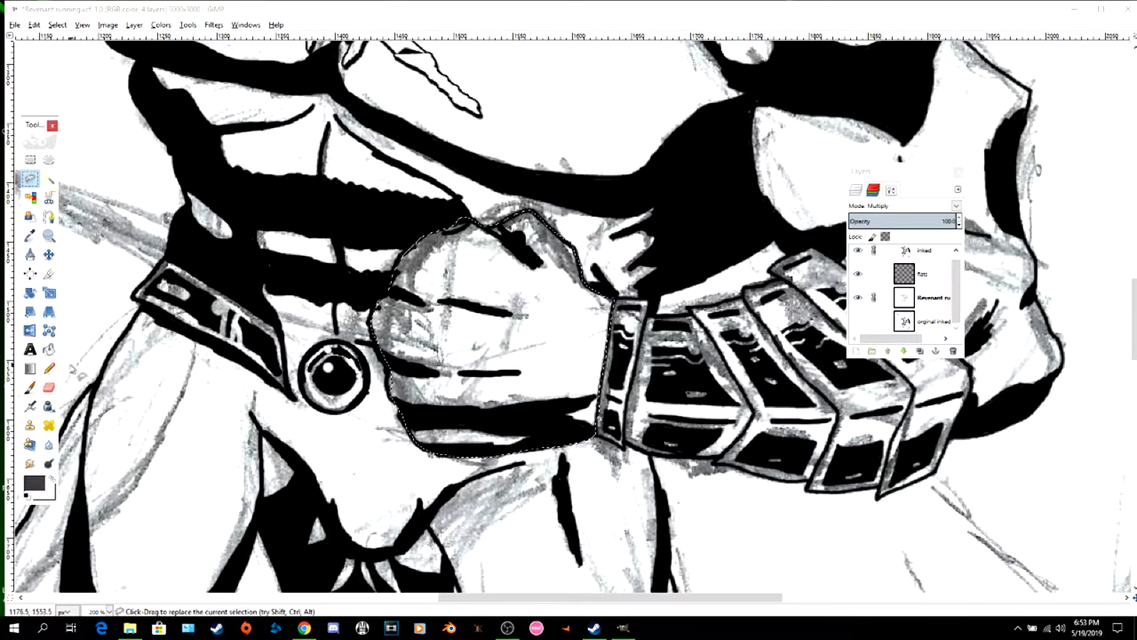
click(49, 349)
click(922, 276)
click(520, 341)
click(519, 341)
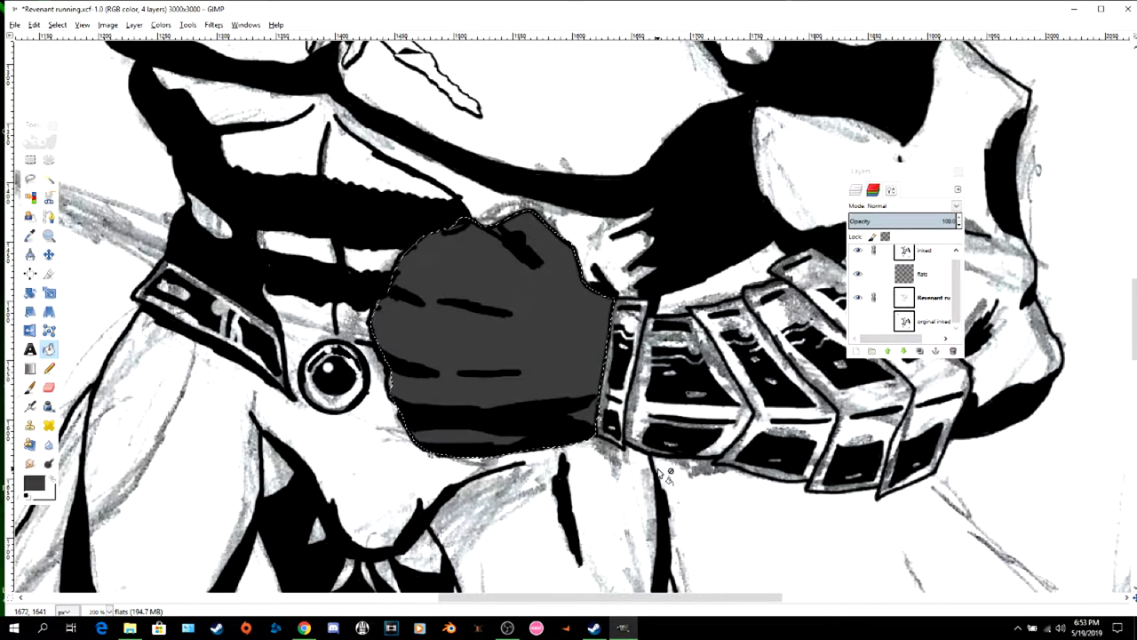
- Outline the bare arm section beyond the plated bracer with a freehand selection and fill it dark grey on the flats layer
scroll(659, 473, up, 2)
drag(899, 171, 467, 150)
scroll(791, 165, down, 2)
click(859, 279)
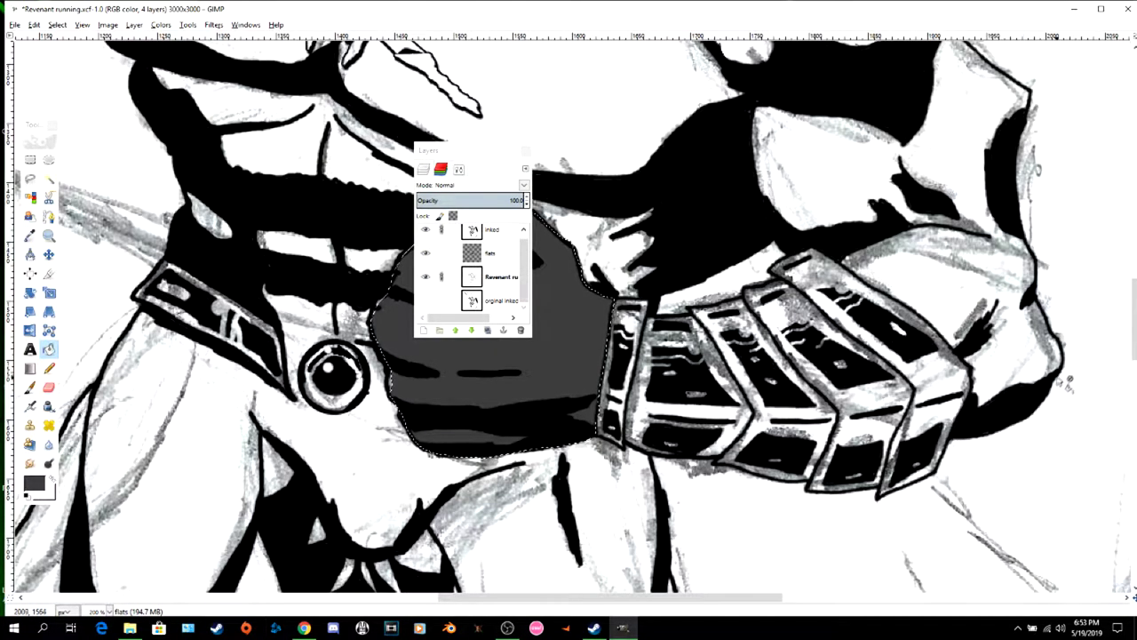
click(28, 179)
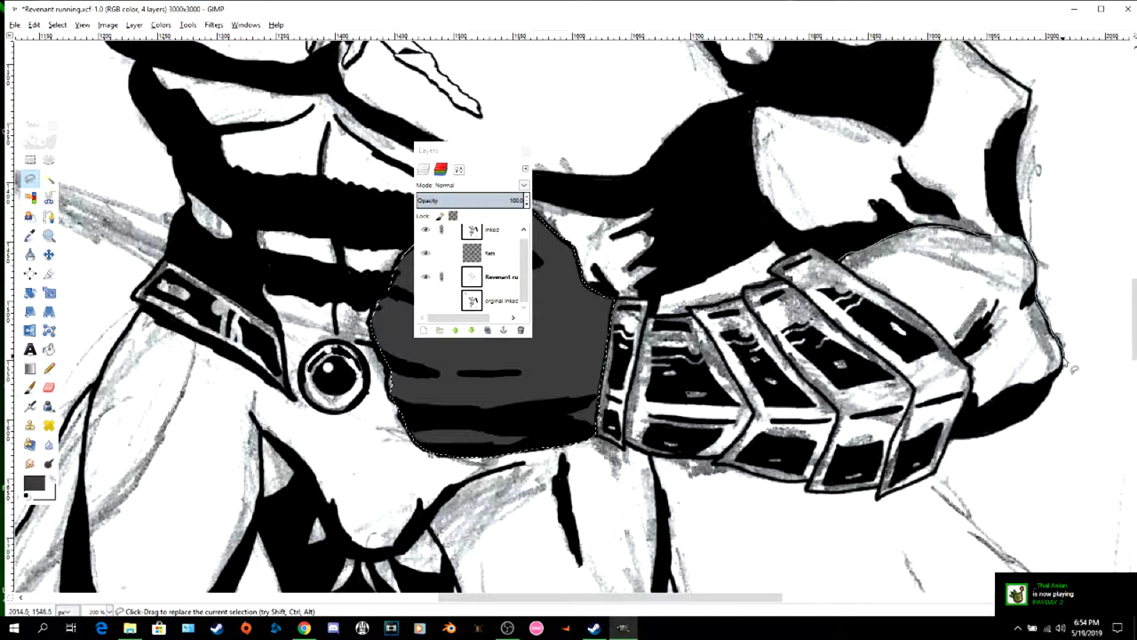
drag(1073, 367, 1033, 418)
drag(962, 444, 969, 400)
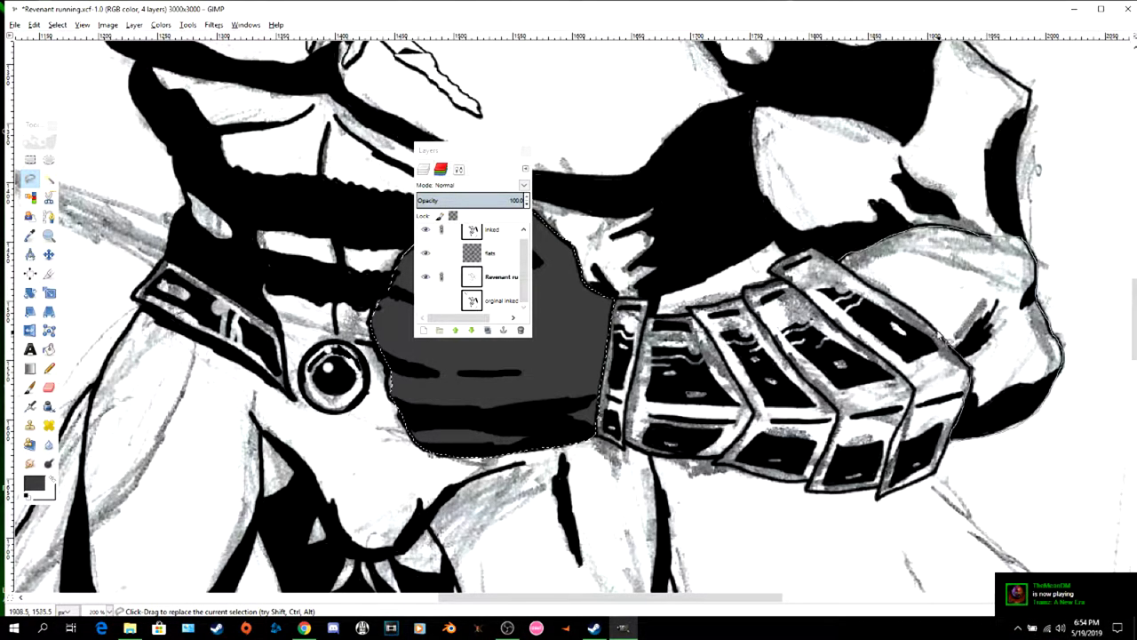
drag(858, 283, 840, 260)
click(48, 349)
click(915, 286)
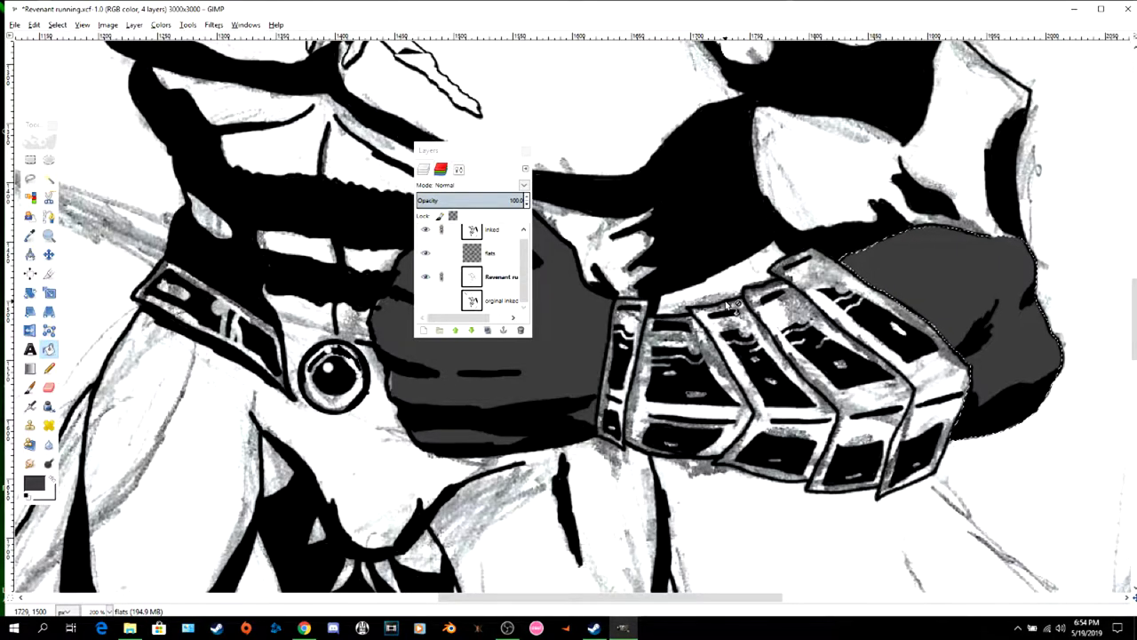
- Hide the pencil sketch layer and show the original inked layer beneath the flats
shift+click(426, 253)
shift+click(425, 253)
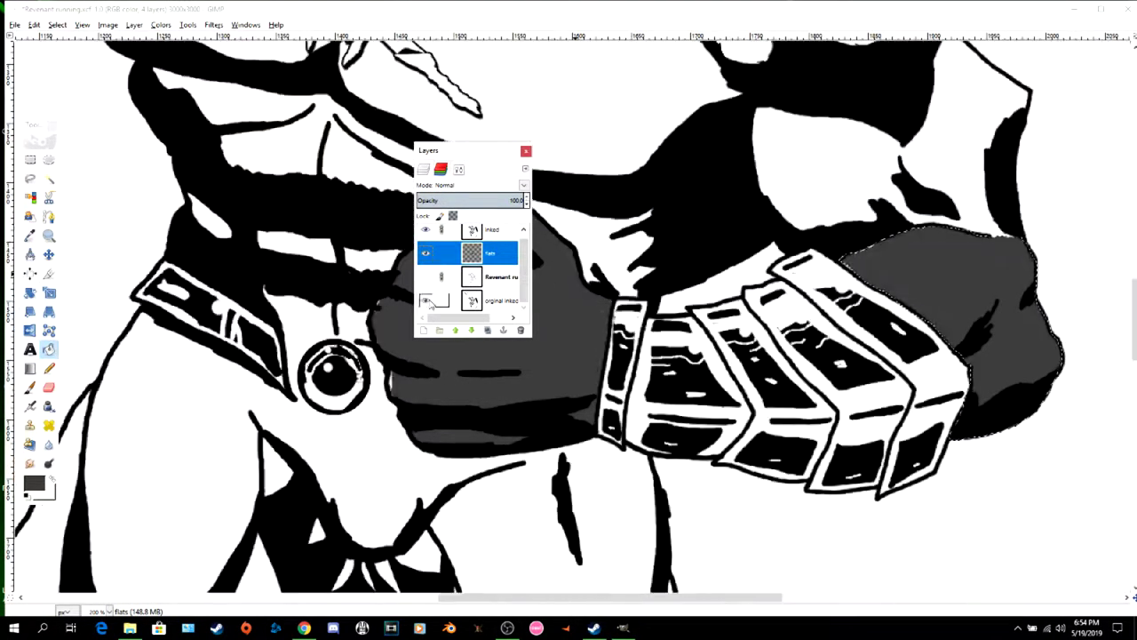
scroll(842, 263, up, 3)
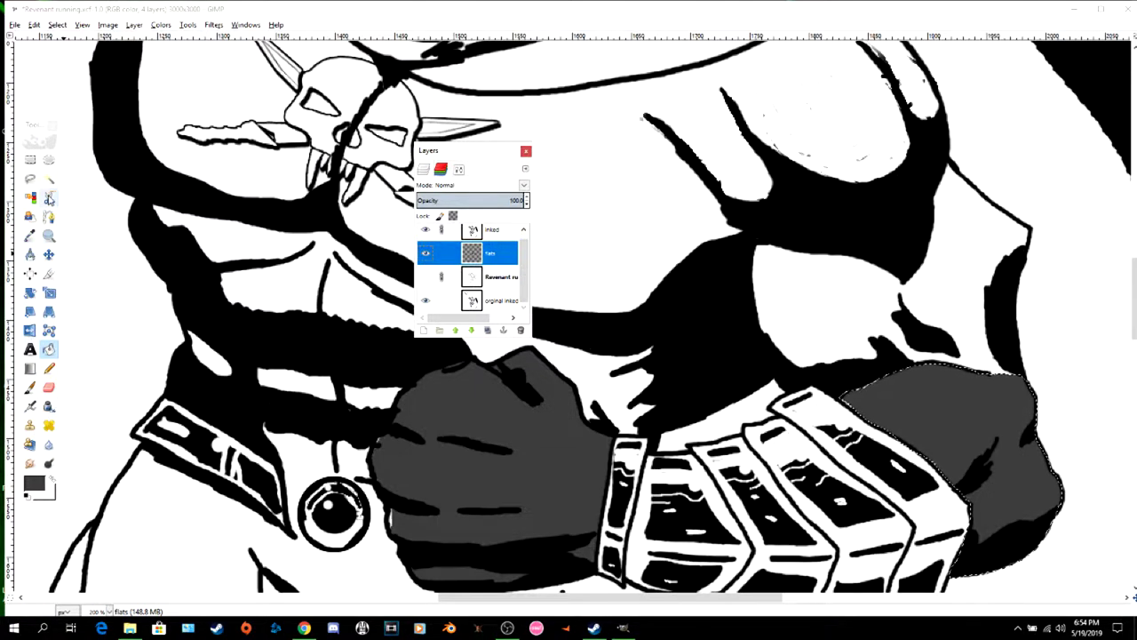
- Outline the upper arm and shoulder down to the filled forearm with a freehand selection and fill it dark grey on the flats layer
click(30, 178)
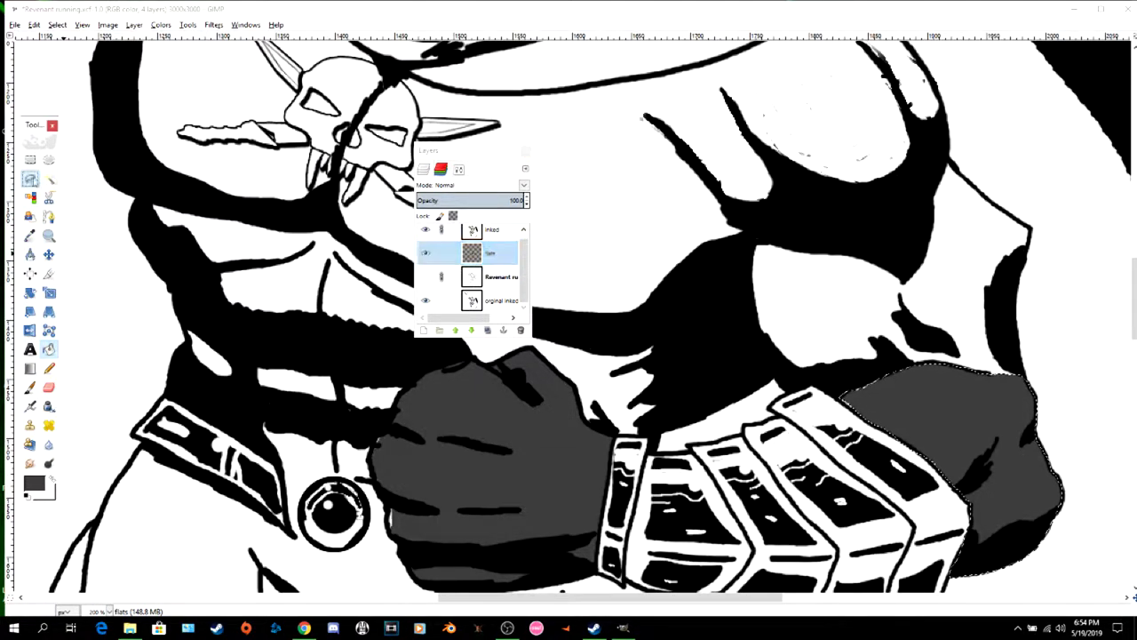
scroll(759, 399, up, 3)
drag(469, 150, 139, 141)
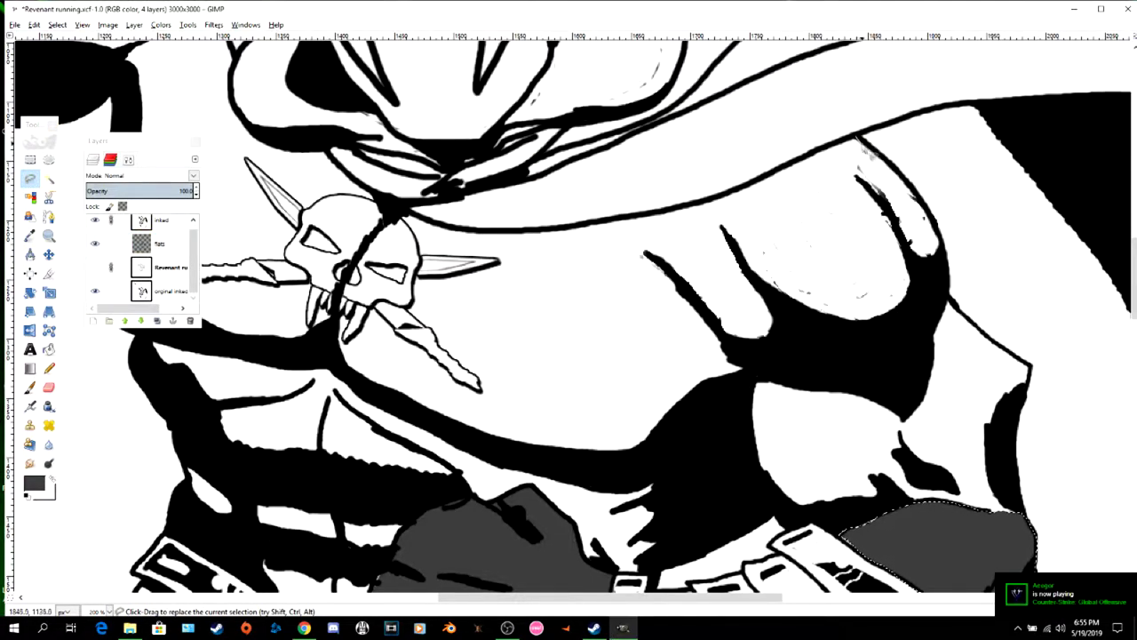
drag(953, 301, 1024, 362)
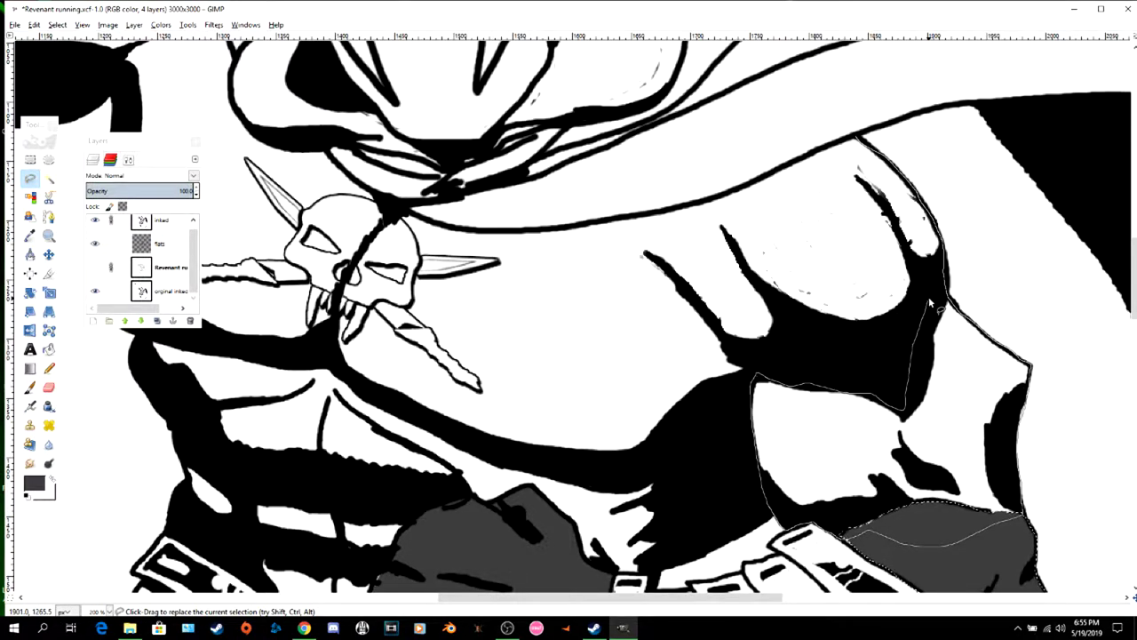
mouse_move(929, 297)
mouse_down()
mouse_move(755, 371)
mouse_move(684, 307)
mouse_up()
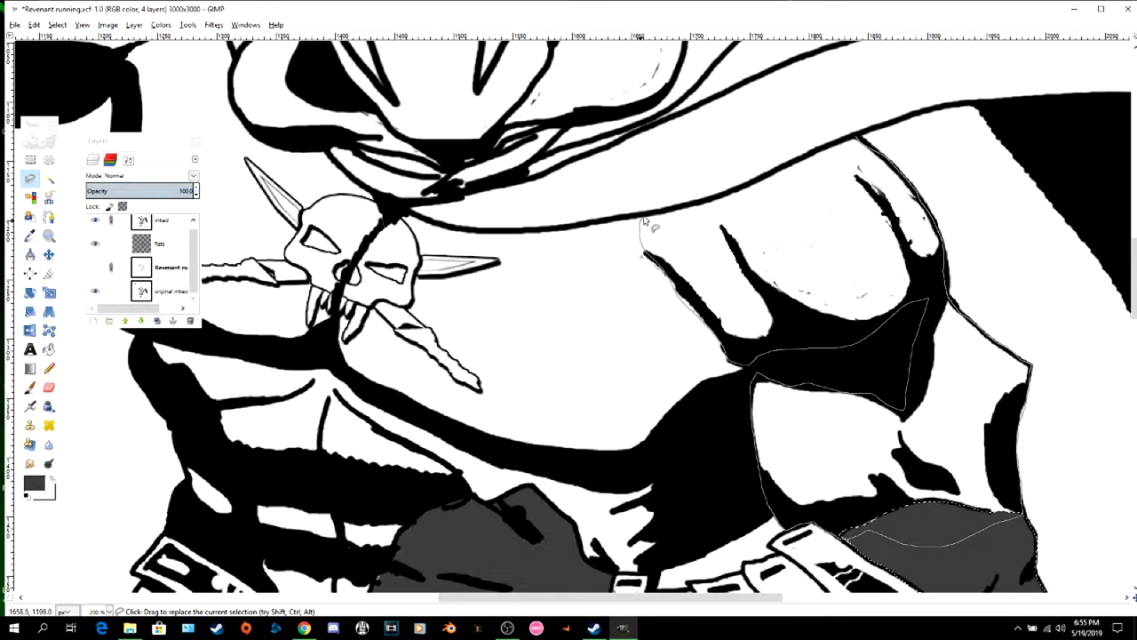
click(49, 350)
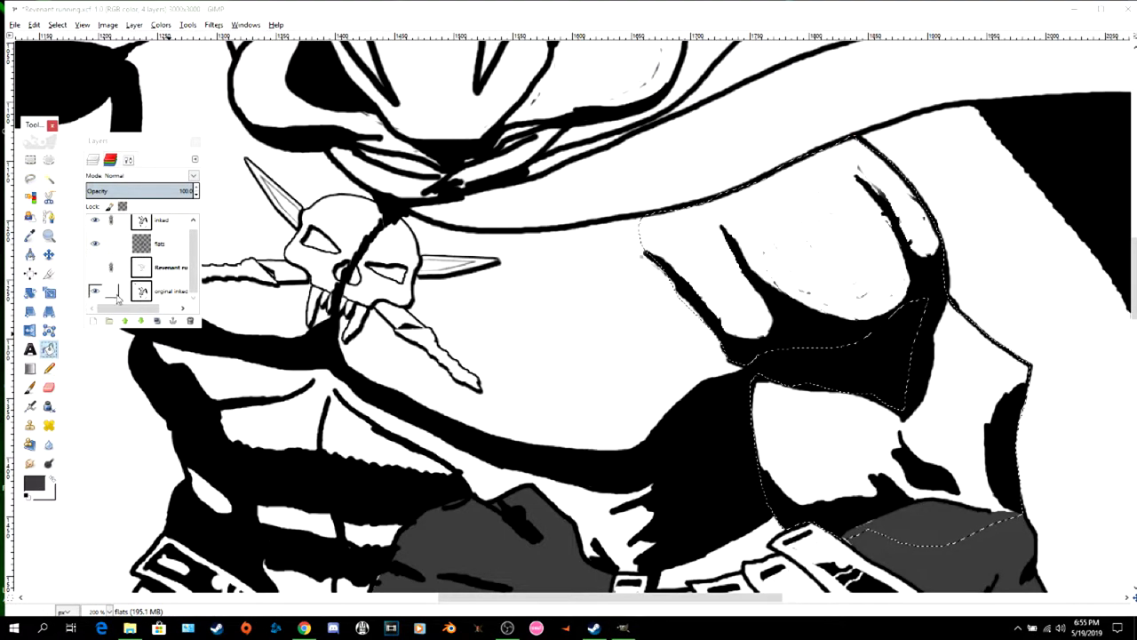
click(149, 243)
click(855, 226)
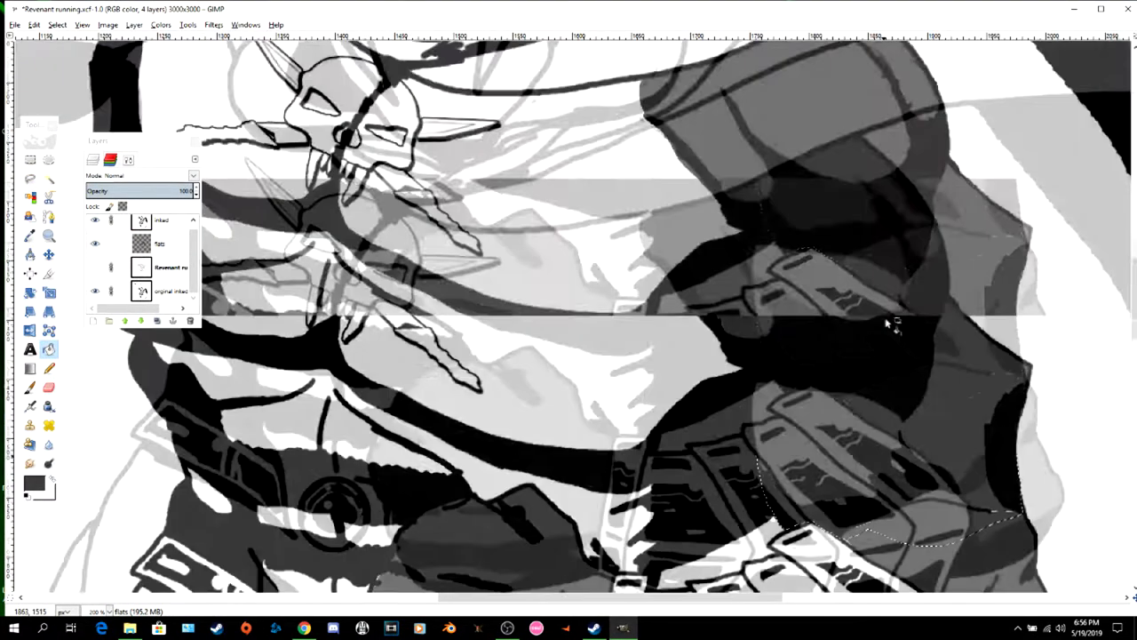
scroll(886, 315, down, 5)
scroll(975, 329, up, 5)
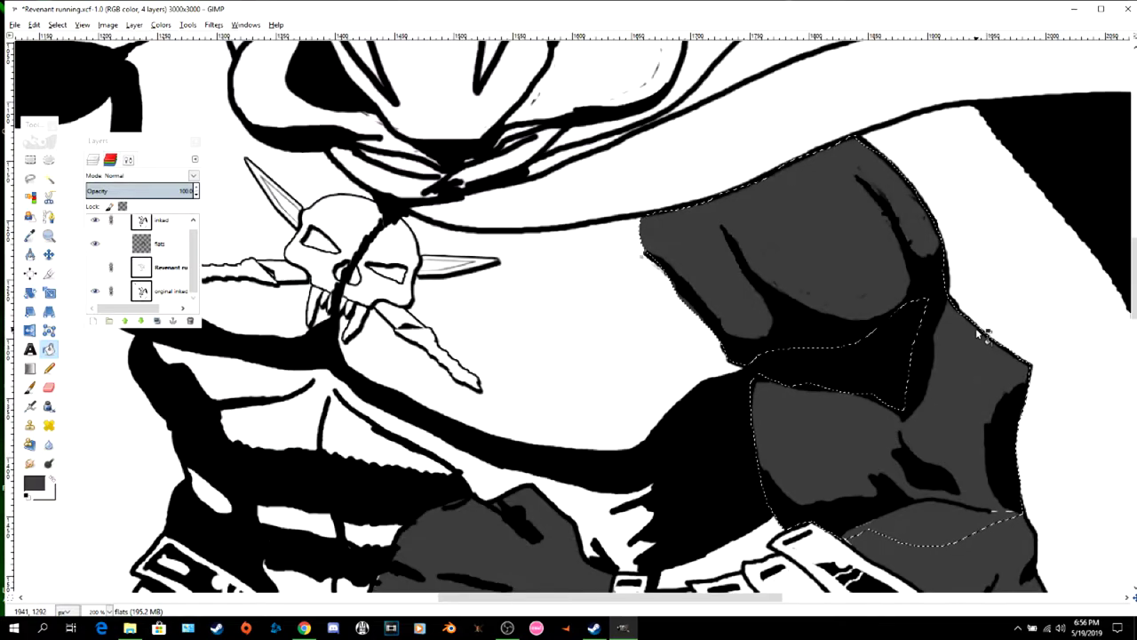
- Outline the chest from the shoulder to the skull emblem's centre line with a freehand selection and fill it dark grey
click(30, 178)
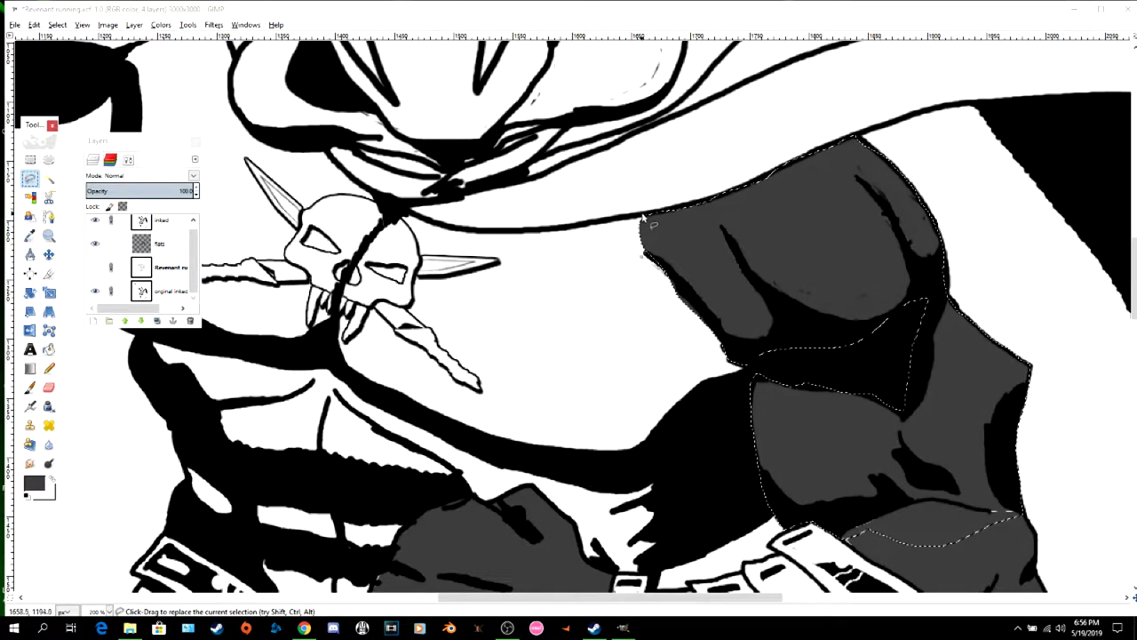
drag(643, 215, 608, 223)
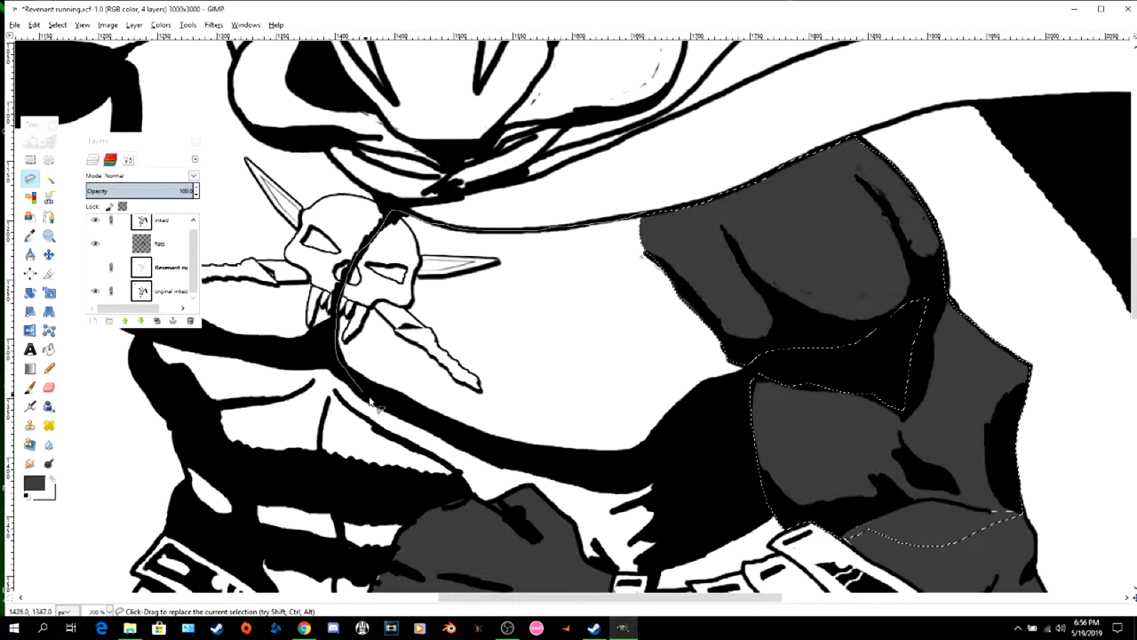
click(652, 216)
key(shift+b)
click(493, 316)
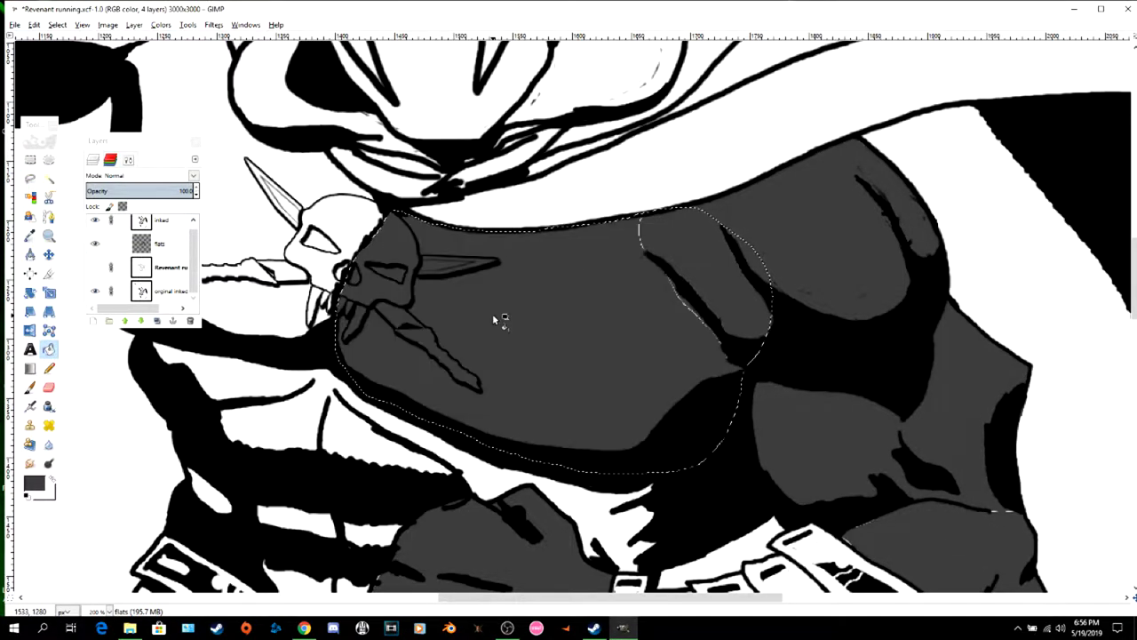
- Examine the waist, legs and hood for areas that still need flat colour
scroll(328, 308, down, 3)
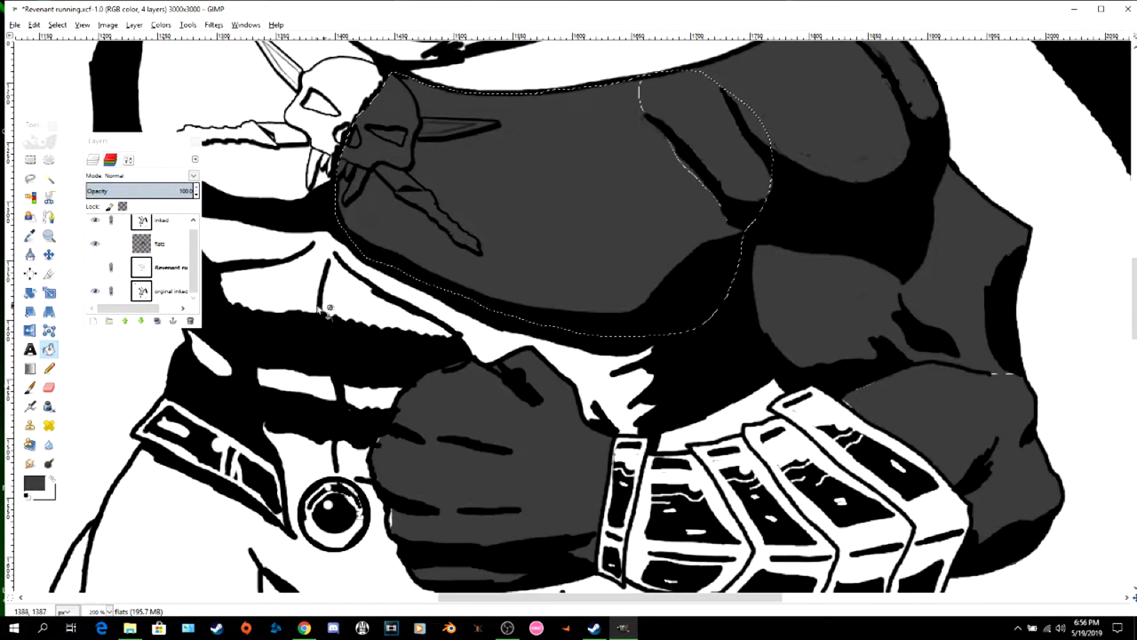
scroll(216, 373, down, 6)
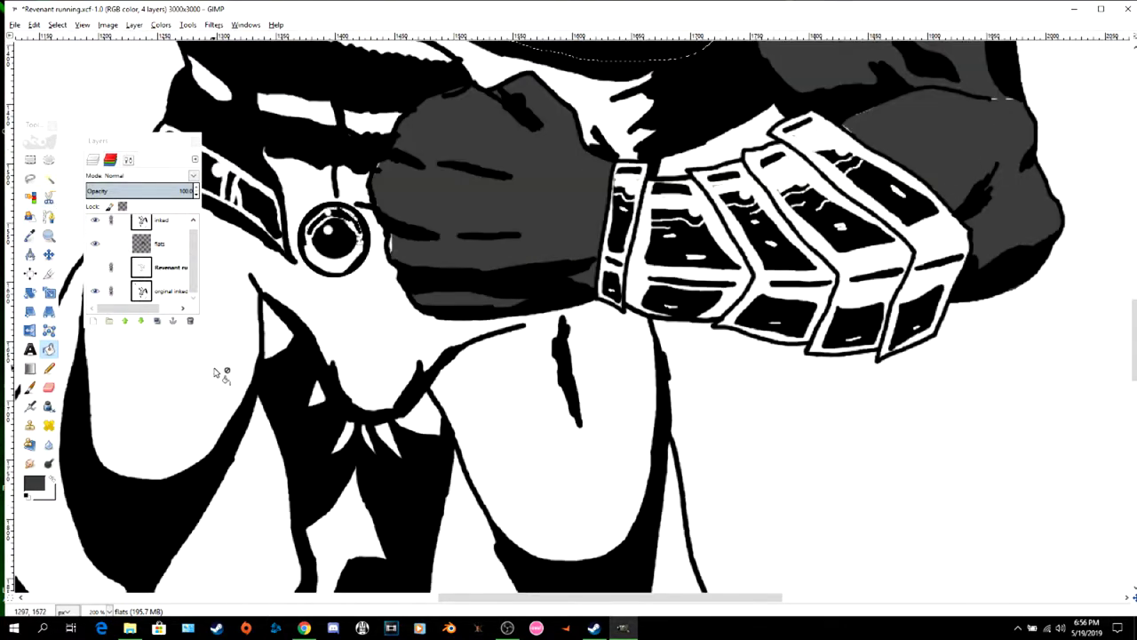
scroll(214, 373, up, 3)
drag(518, 600, 454, 600)
scroll(504, 487, down, 1)
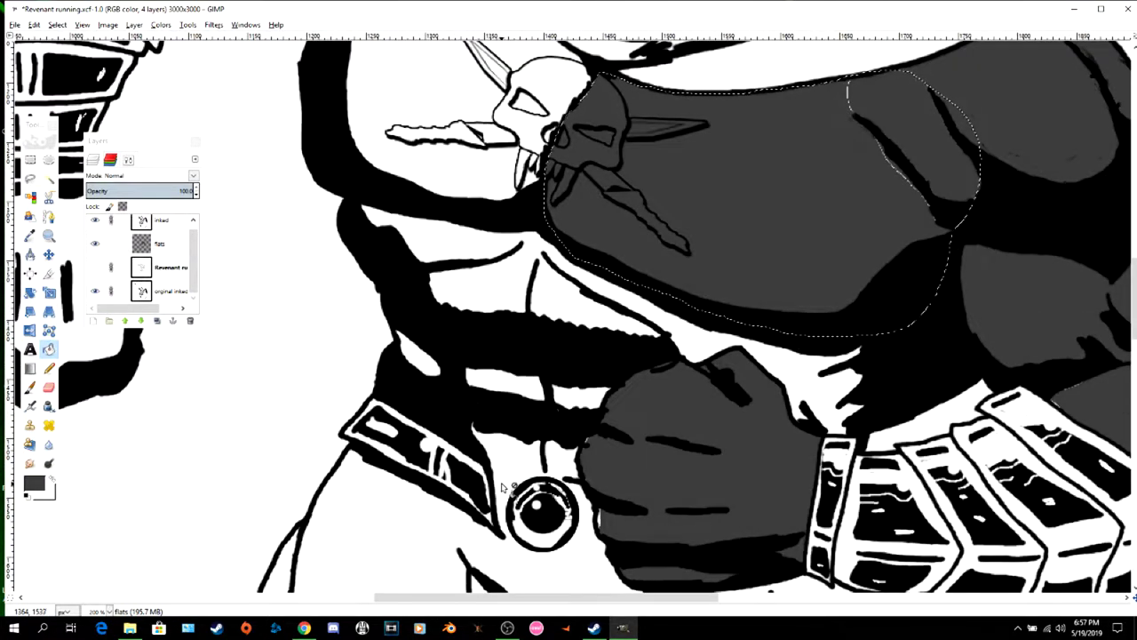
scroll(537, 416, up, 6)
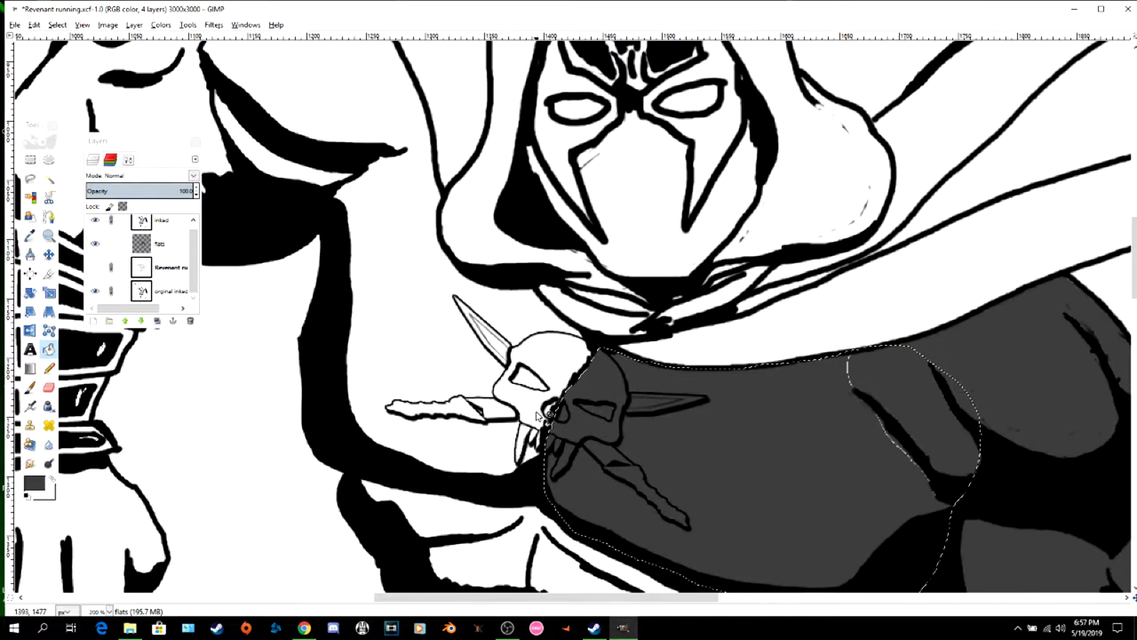
scroll(628, 349, down, 15)
scroll(627, 349, up, 6)
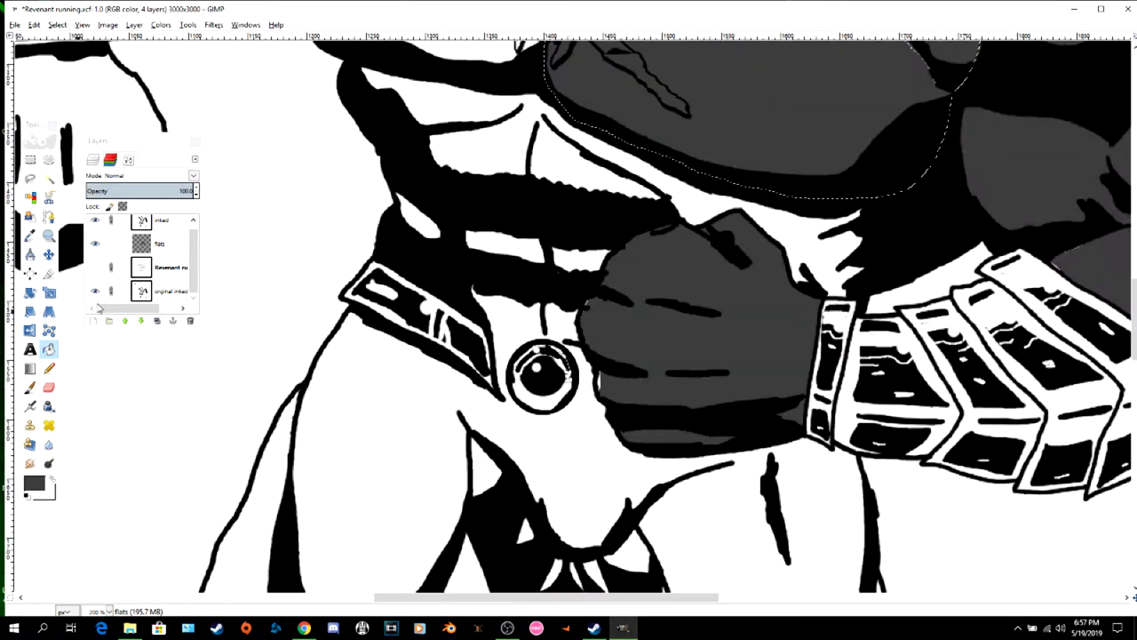
- Outline the hood and collar around the mask with a freehand selection and fill it dark grey on the flats layer
click(30, 178)
scroll(513, 282, up, 10)
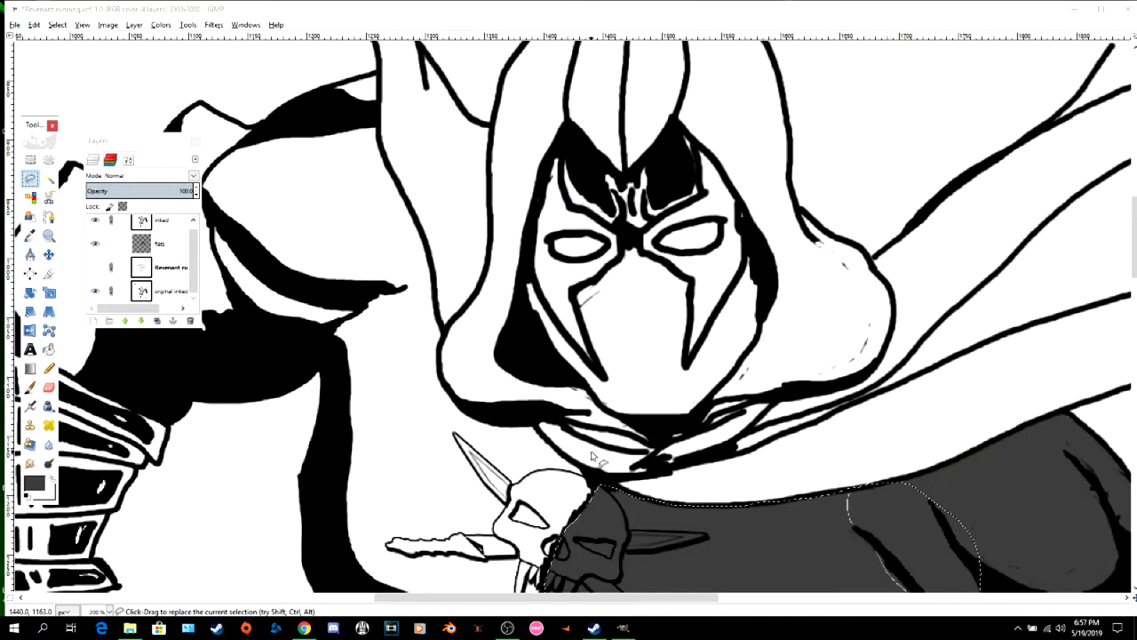
drag(595, 402, 531, 325)
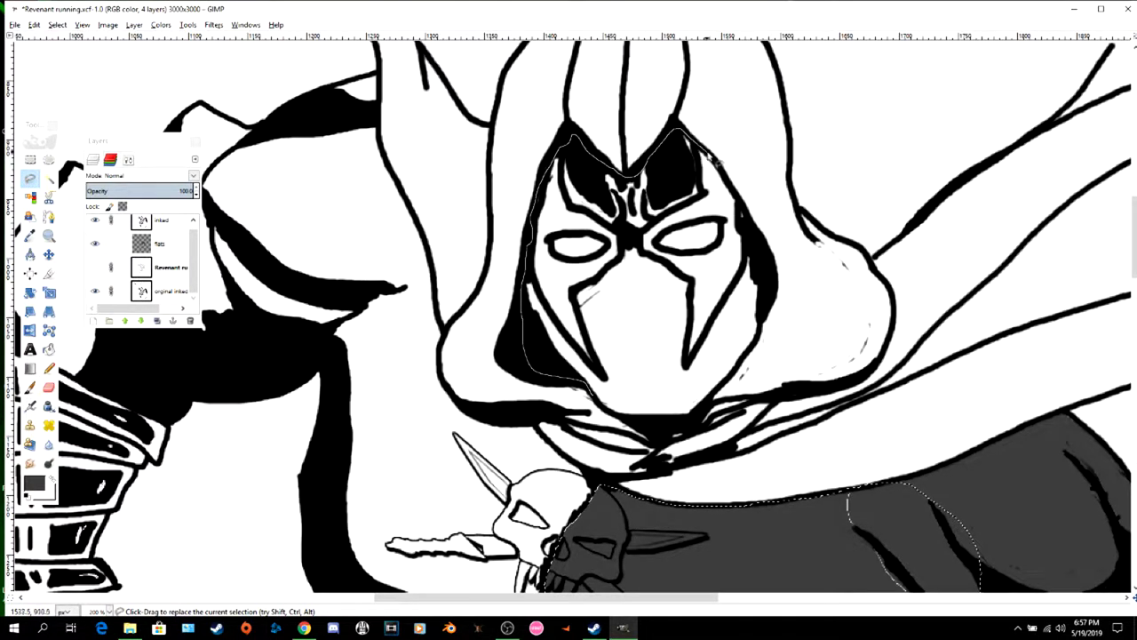
drag(736, 377, 710, 411)
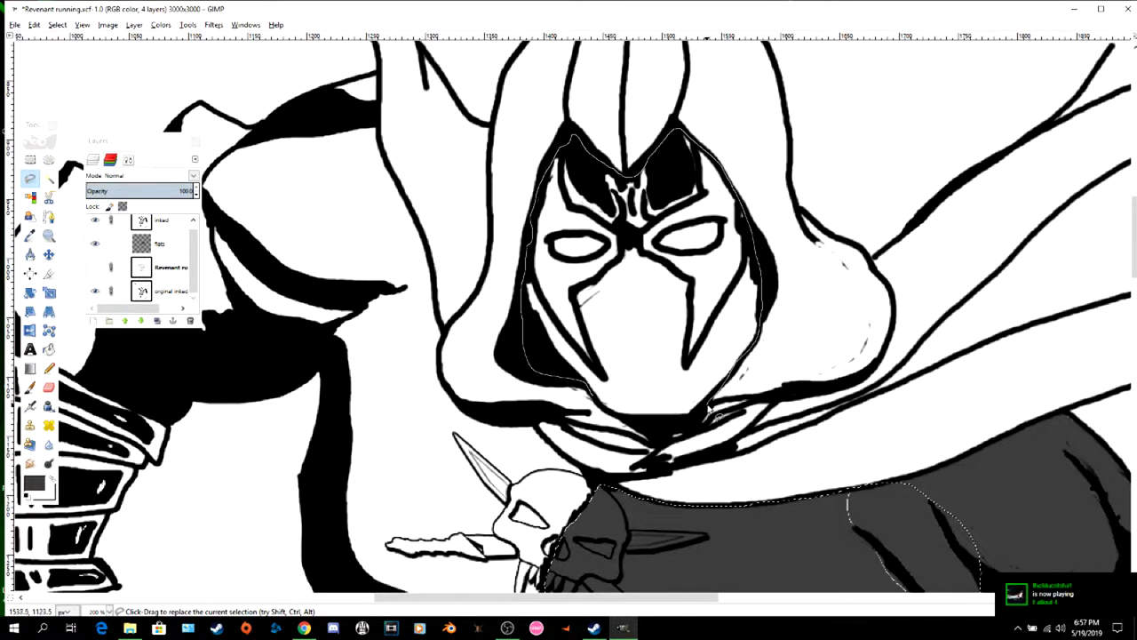
mouse_move(887, 357)
mouse_down()
mouse_move(896, 300)
mouse_move(873, 267)
mouse_up()
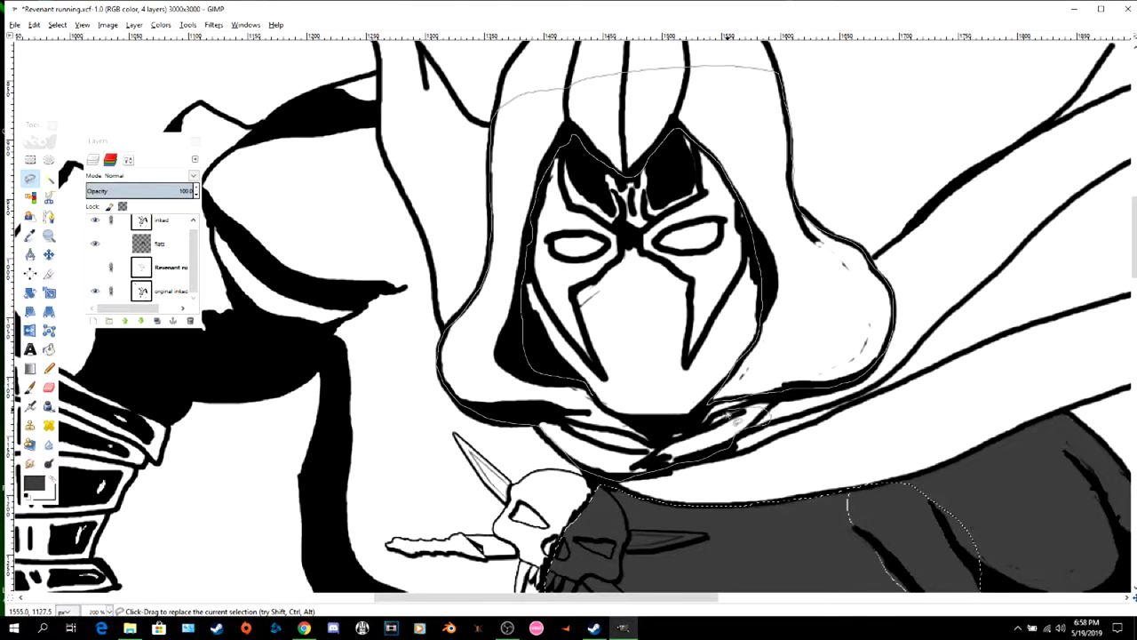
drag(592, 399, 593, 397)
key(shift+b)
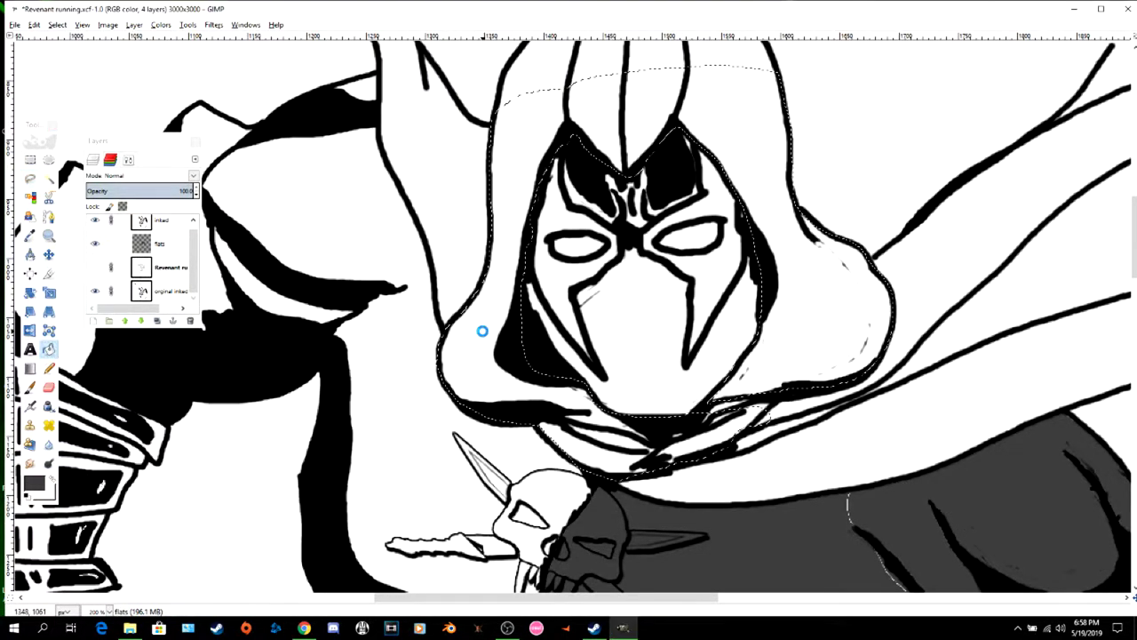
click(482, 331)
scroll(533, 341, up, 2)
scroll(625, 352, up, 3)
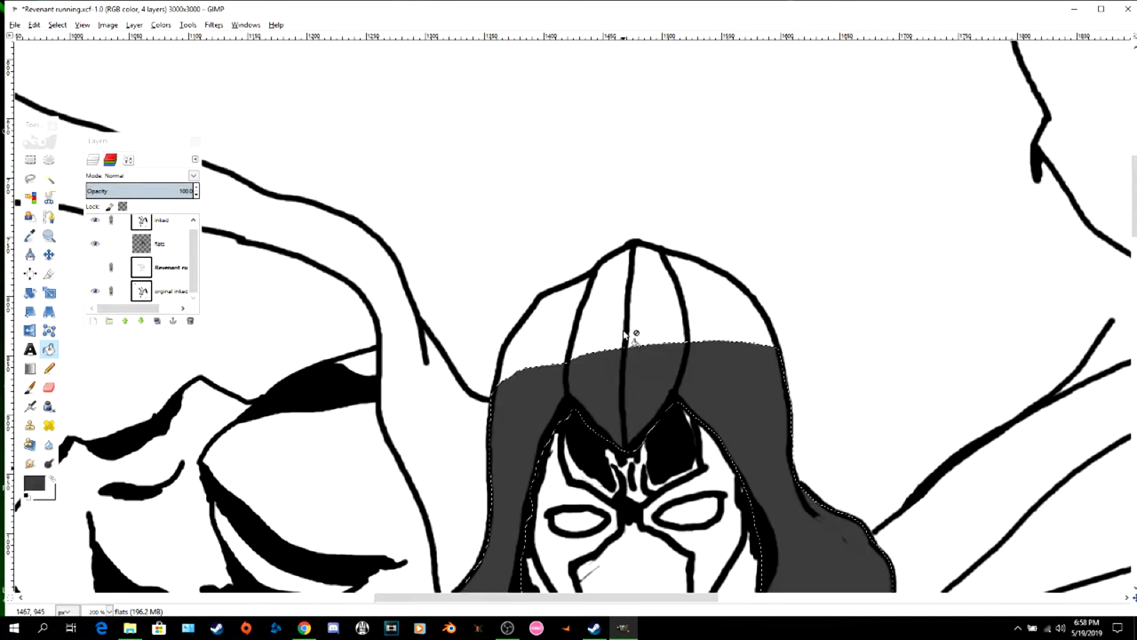
key(f)
drag(515, 332, 499, 383)
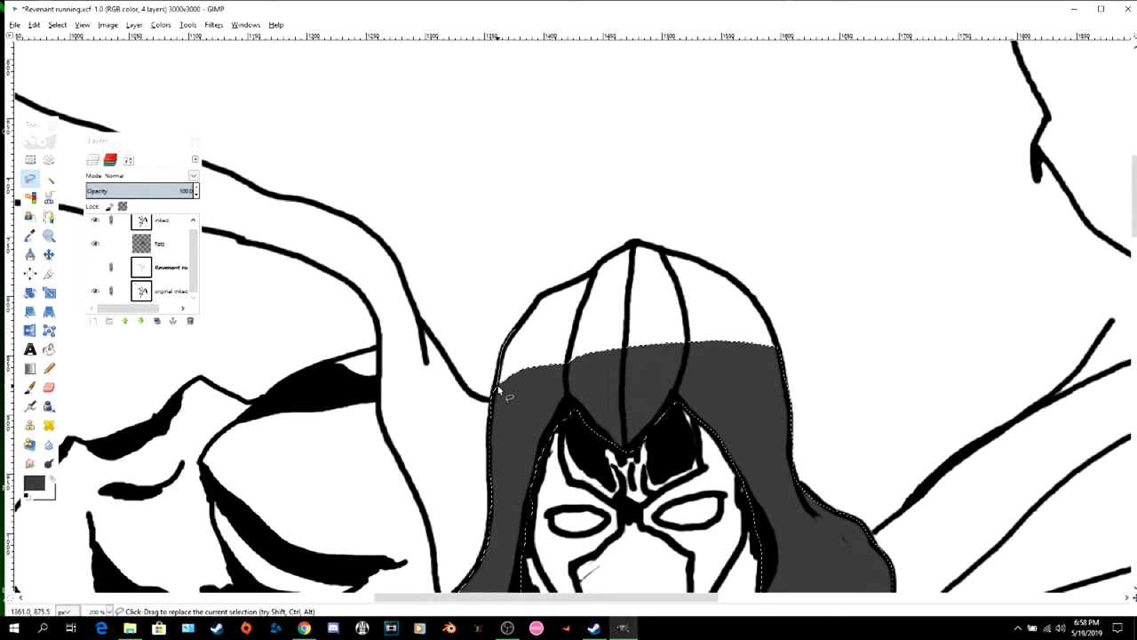
- Select the white background around the figure on the inked layer with Fuzzy Select, and make the flats layer active again
key(u)
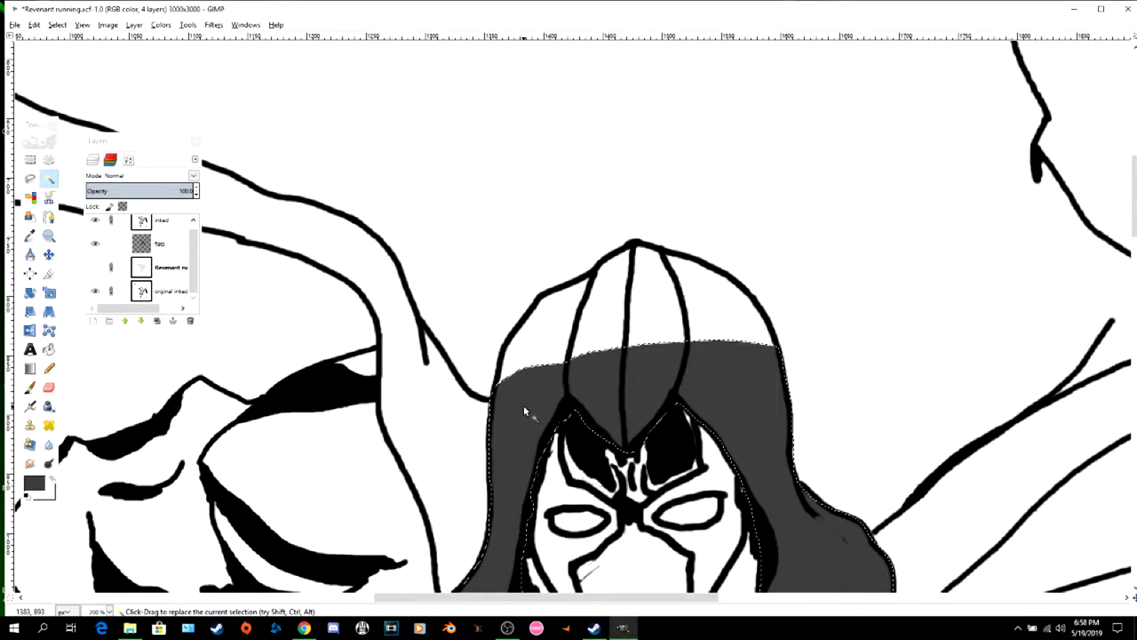
scroll(609, 279, down, 20)
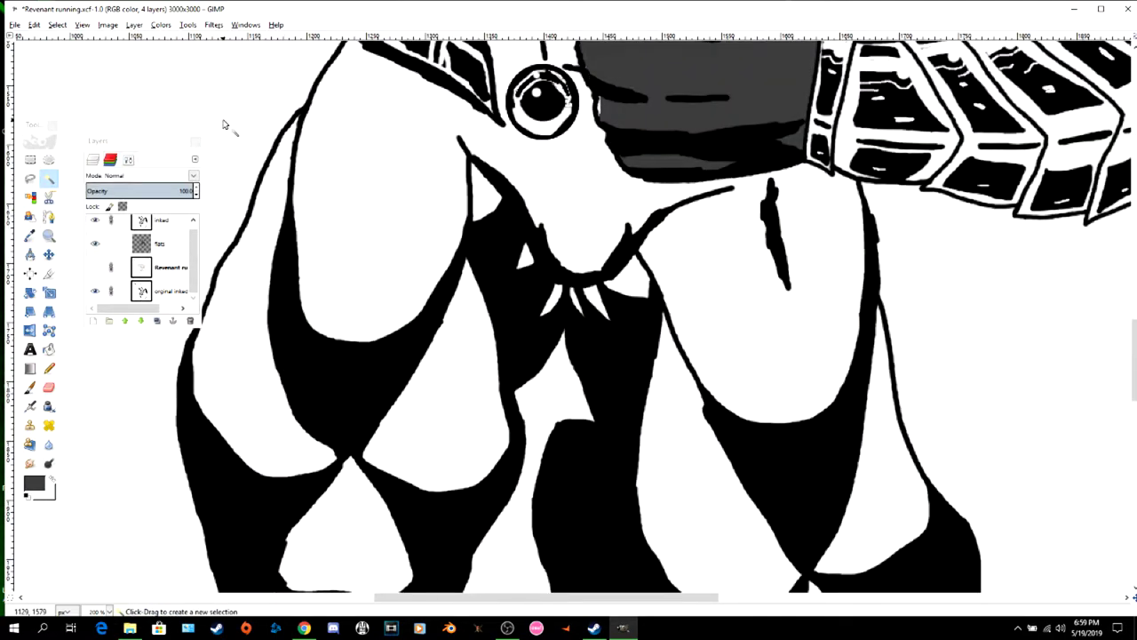
click(940, 271)
scroll(940, 271, up, 5)
click(161, 224)
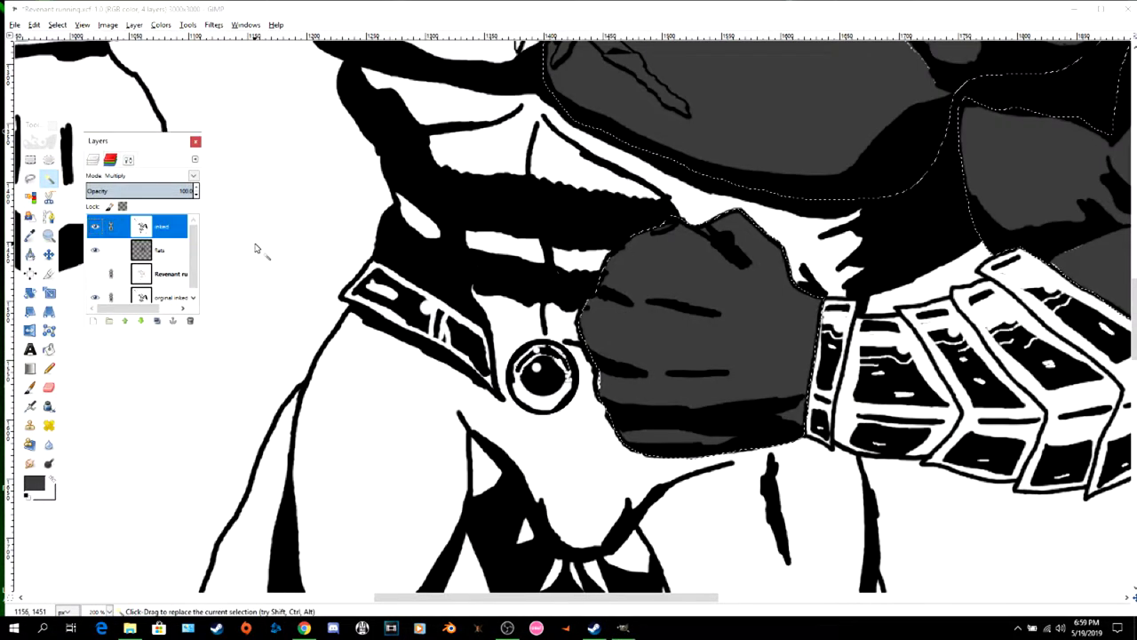
click(256, 245)
click(159, 250)
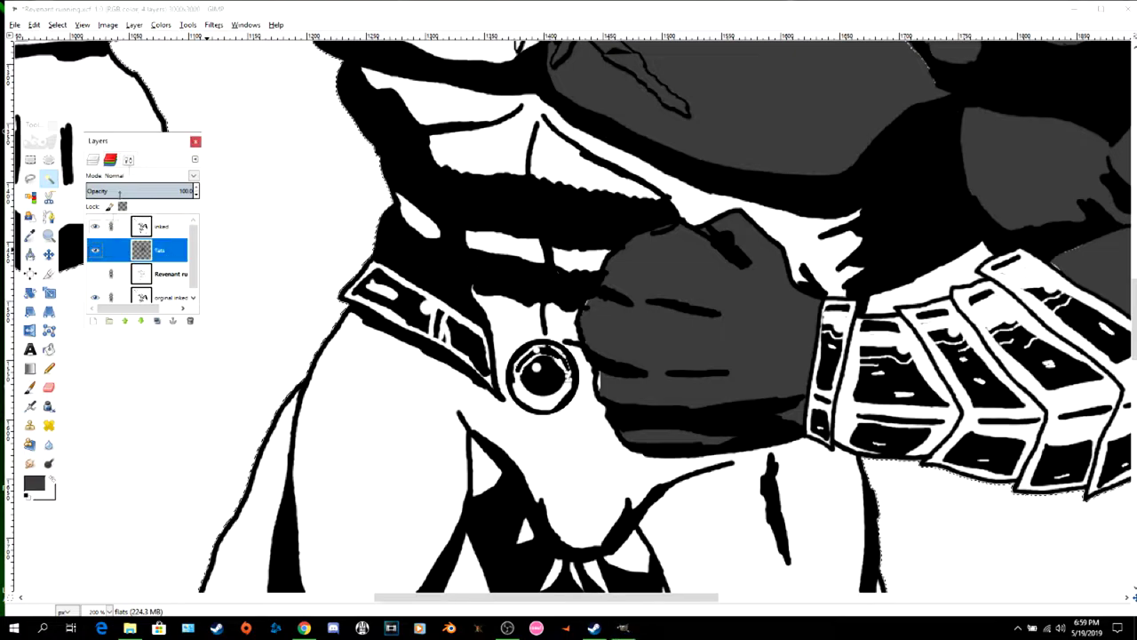
- Invert the background selection and bucket-fill the whole figure, including the cape, with dark grey on the flats layer
scroll(343, 164, up, 7)
scroll(343, 164, up, 8)
click(57, 24)
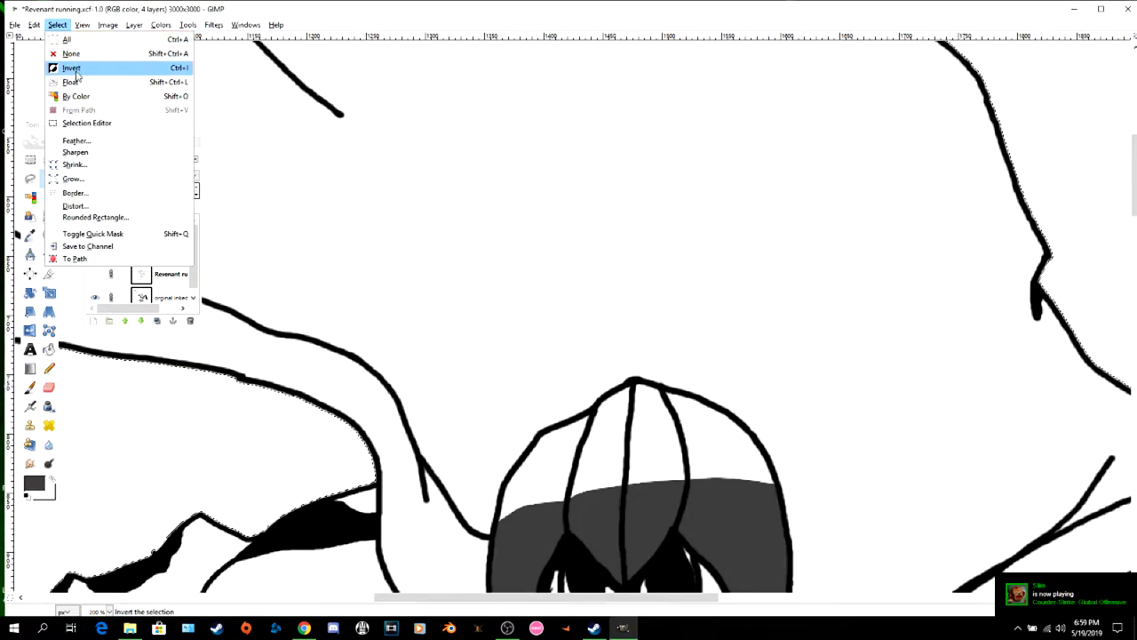
click(97, 64)
key(shift+b)
scroll(521, 312, down, 15)
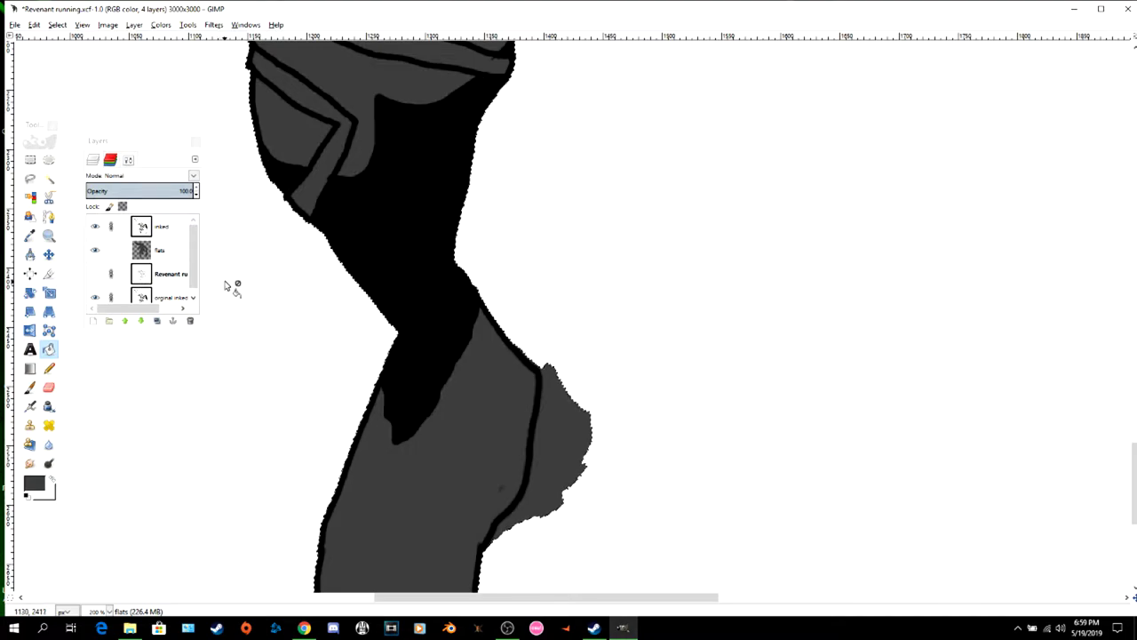
click(384, 286)
scroll(432, 279, up, 15)
- Clear the selection and erase the stray grey beside the foot and in the gap above the bent forearm on the flats layer
key(f)
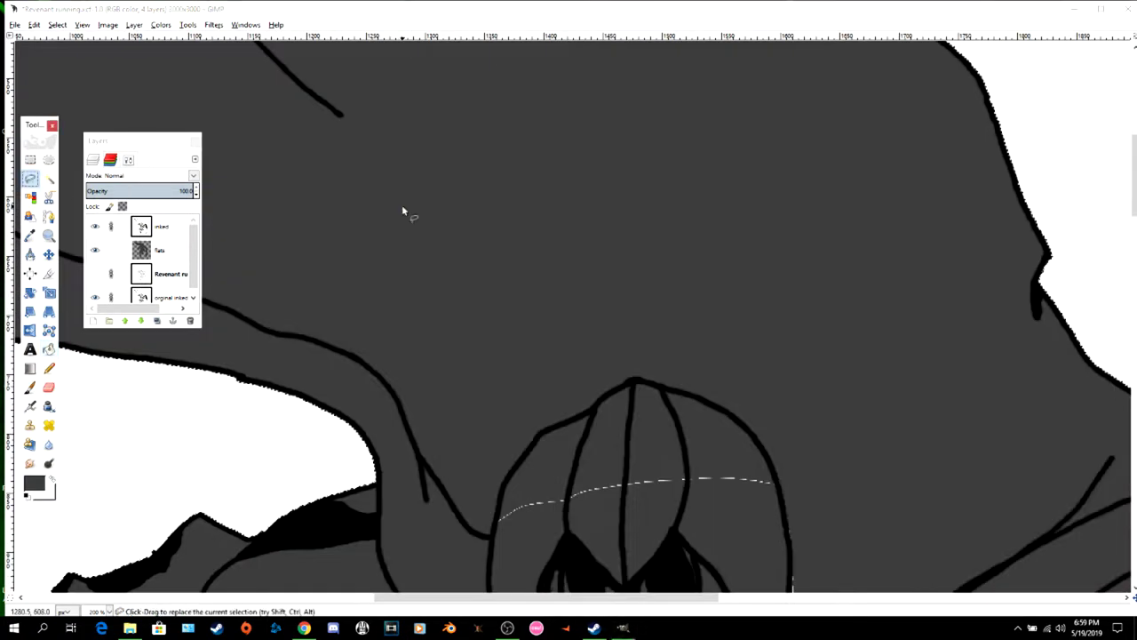
click(403, 207)
click(516, 235)
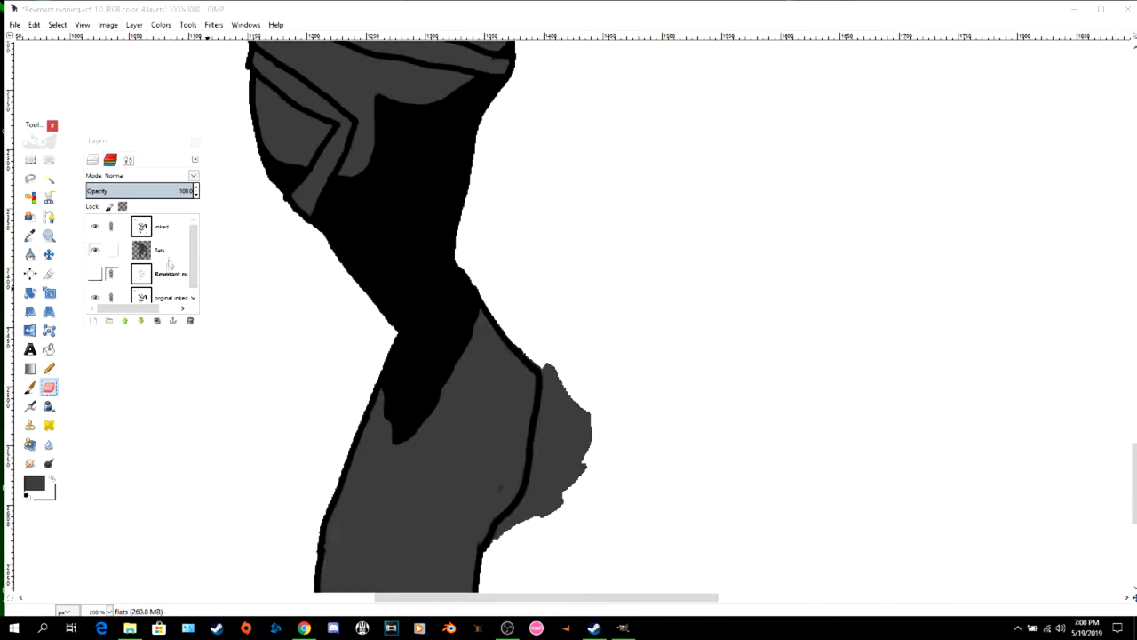
click(160, 249)
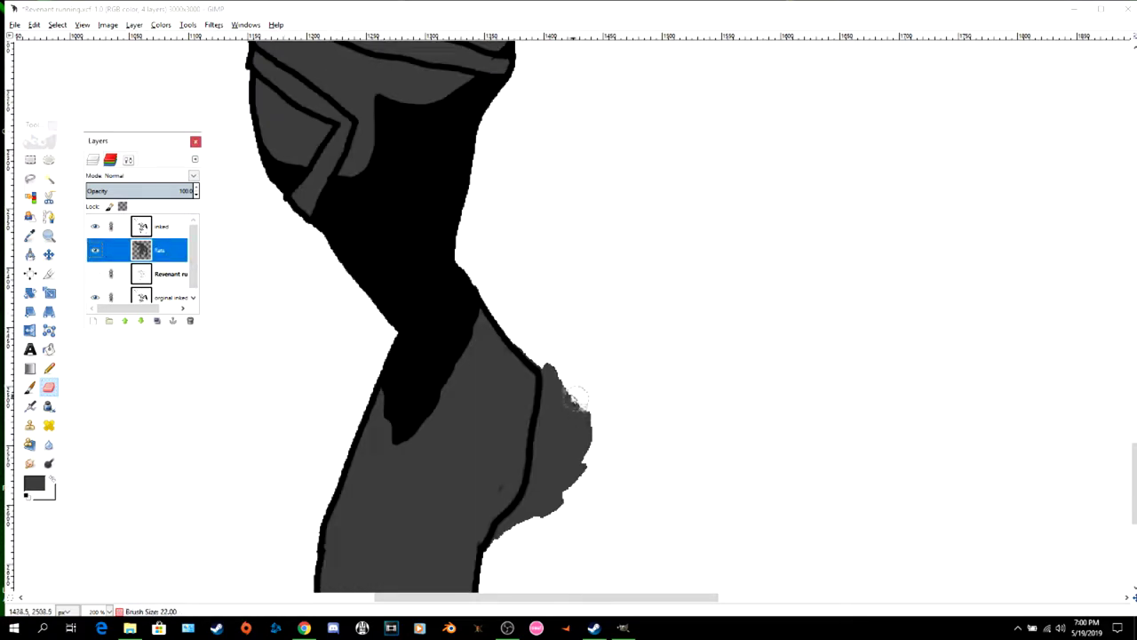
mouse_move(575, 399)
mouse_down()
mouse_move(592, 426)
mouse_move(553, 509)
mouse_move(499, 556)
mouse_move(557, 487)
mouse_move(557, 373)
mouse_move(556, 418)
mouse_up()
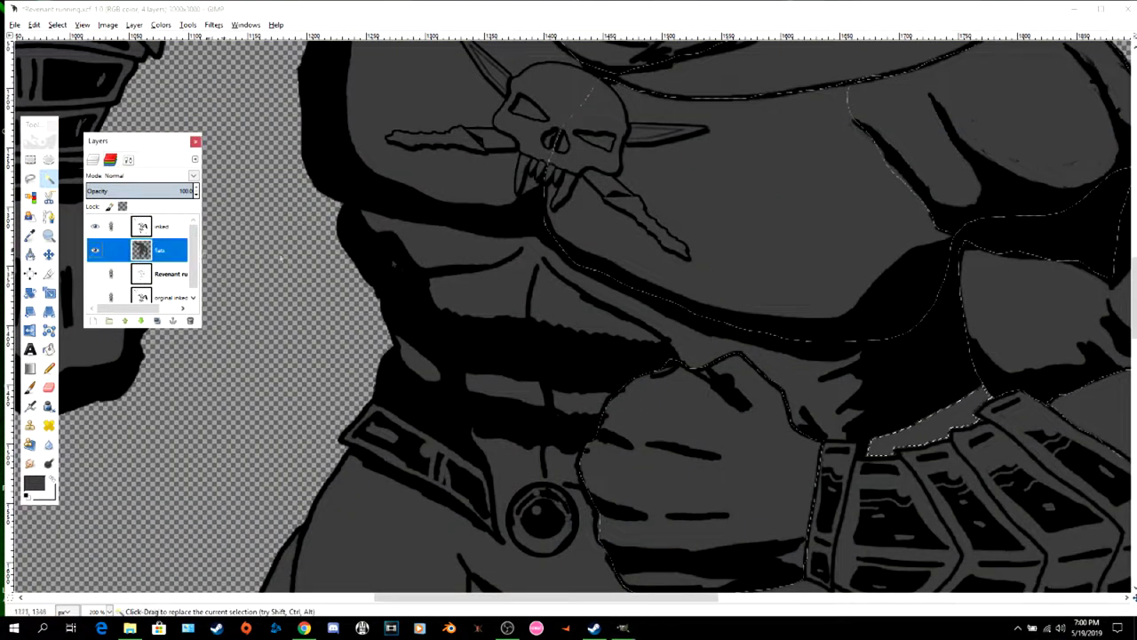
click(49, 387)
drag(906, 441, 959, 437)
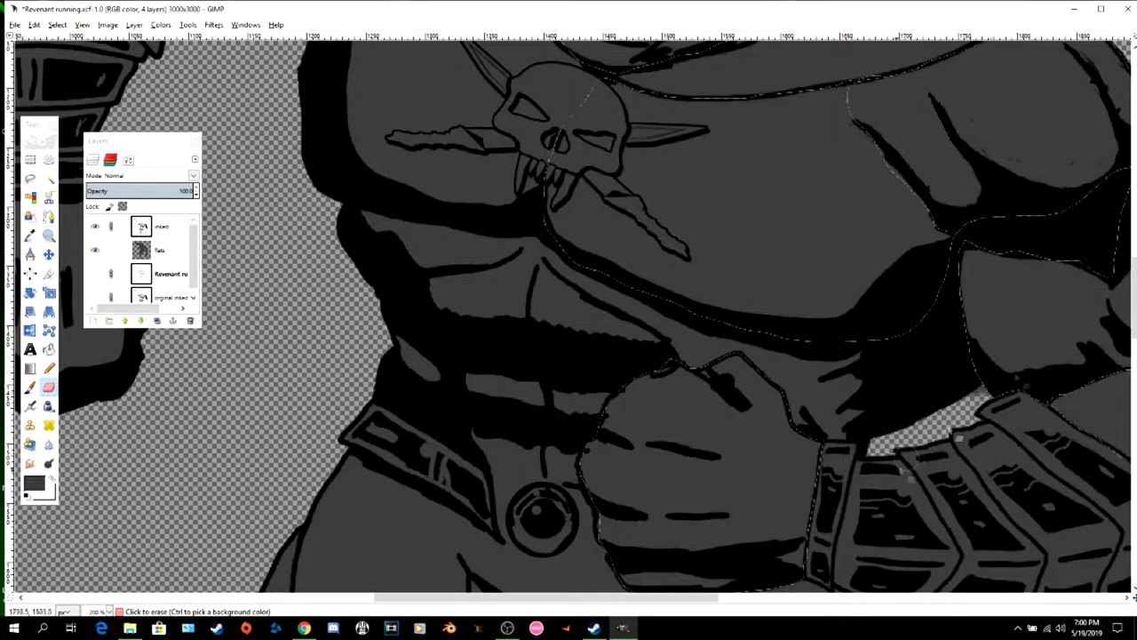
- Paint over the thin seams in the hood, collar and chest on the flats layer with a dark grey brush of size 114
click(49, 236)
scroll(651, 282, down, 6)
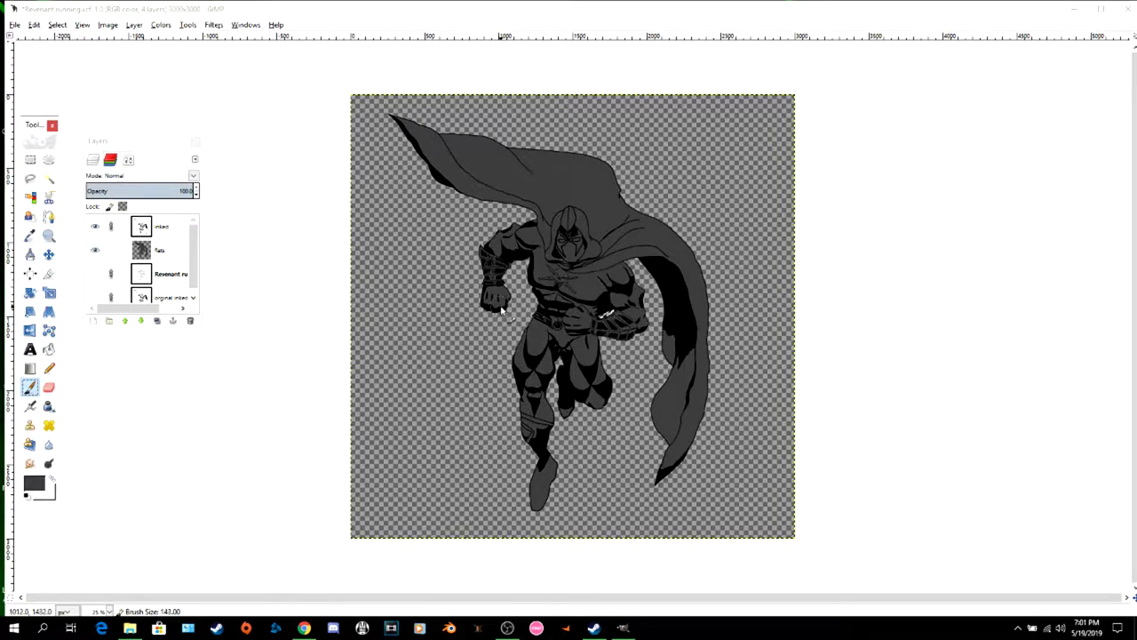
click(604, 237)
click(162, 251)
click(596, 228)
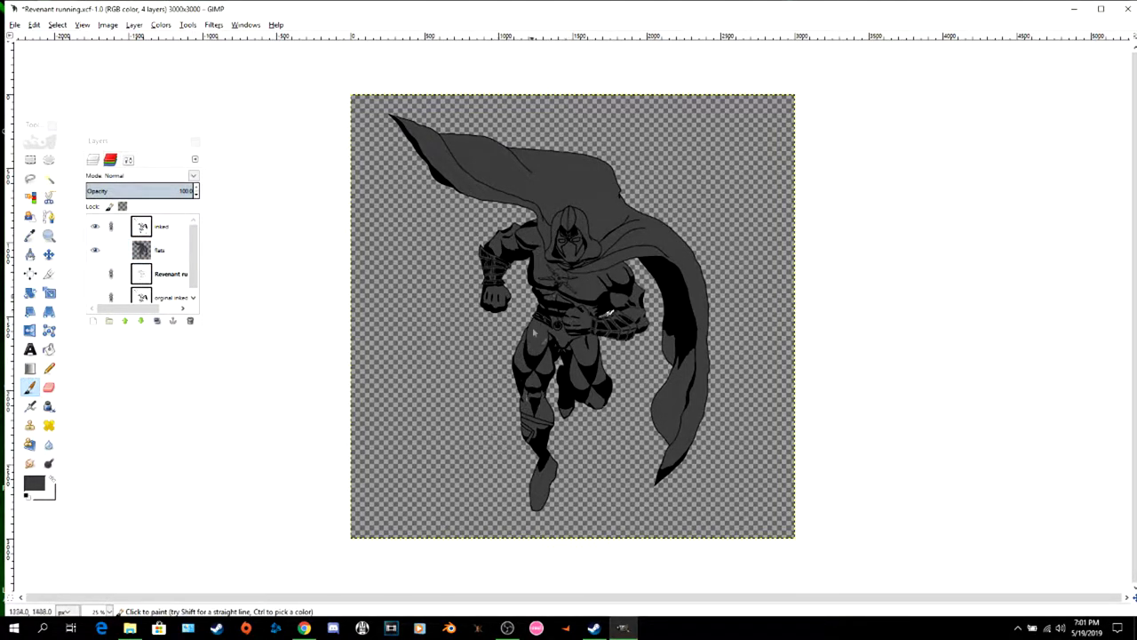
key(2)
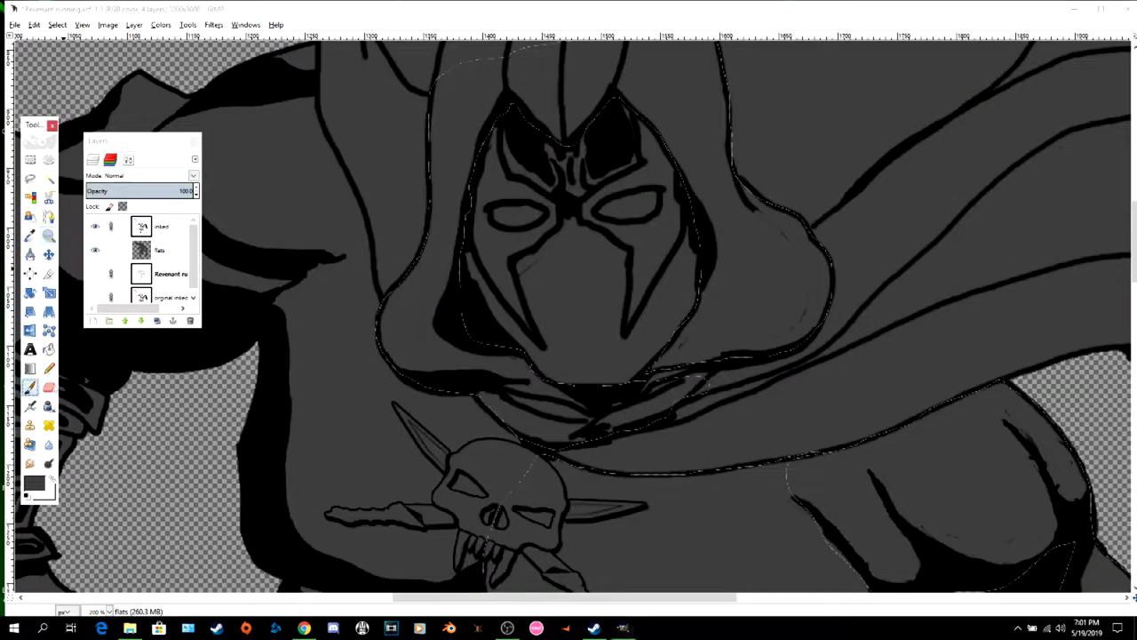
key(bracketleft)
key(bracketleft)
key(bracketleft)
key(bracketleft)
key(bracketleft)
key(bracketleft)
key(bracketleft)
key(bracketleft)
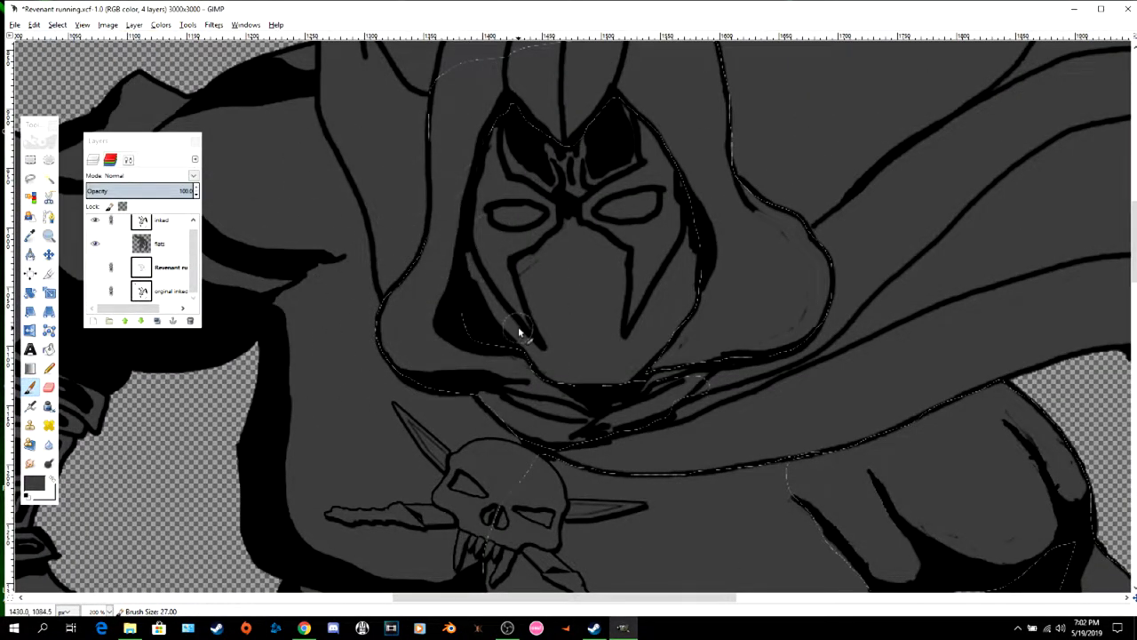
key(bracketright)
key(bracketright)
key(bracketright)
key(bracketright)
key(bracketright)
key(bracketright)
key(bracketright)
key(bracketright)
key(bracketright)
key(bracketright)
key(bracketright)
key(bracketright)
key(bracketright)
key(bracketright)
key(bracketright)
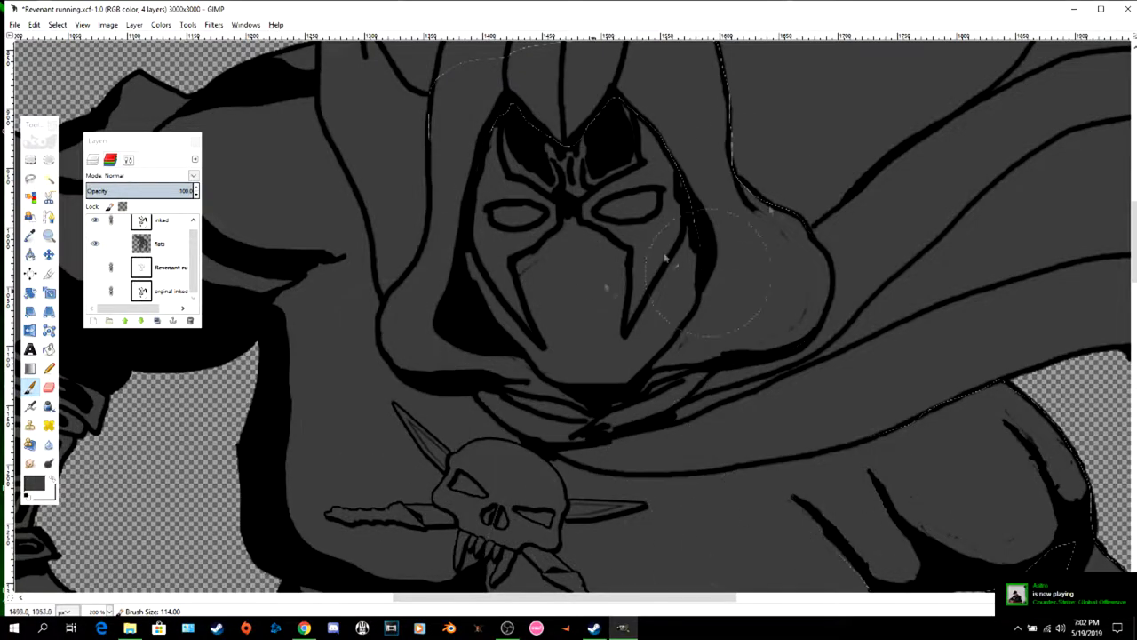
- Paint dark grey over the remaining seams around the legs, waist, bent forearm and upper arm on the flats layer
scroll(613, 245, down, 13)
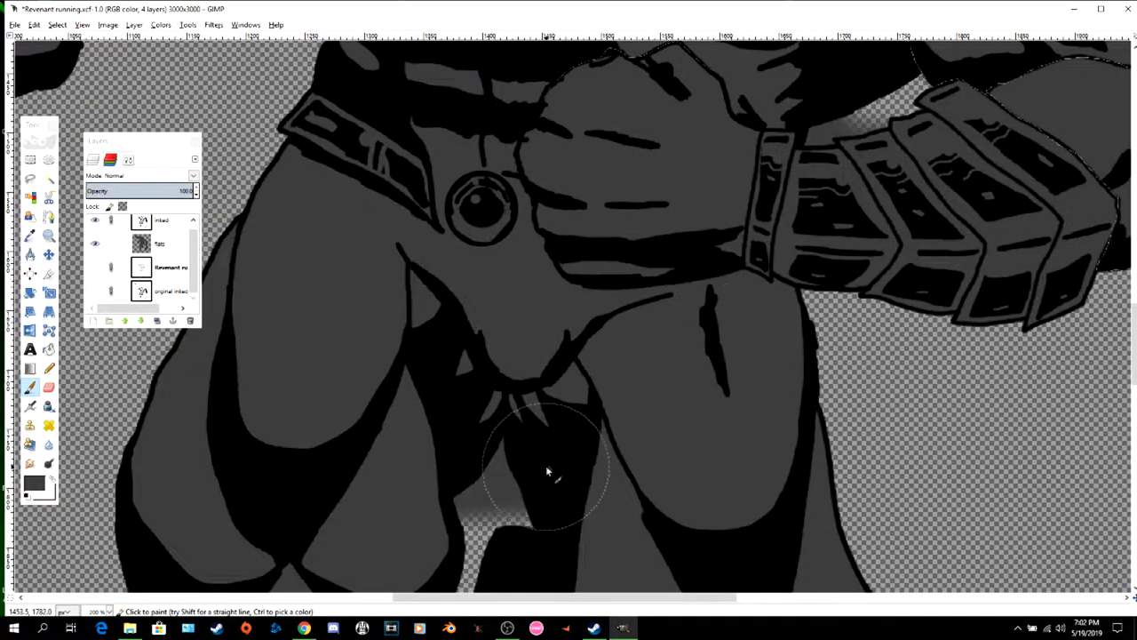
scroll(636, 387, up, 10)
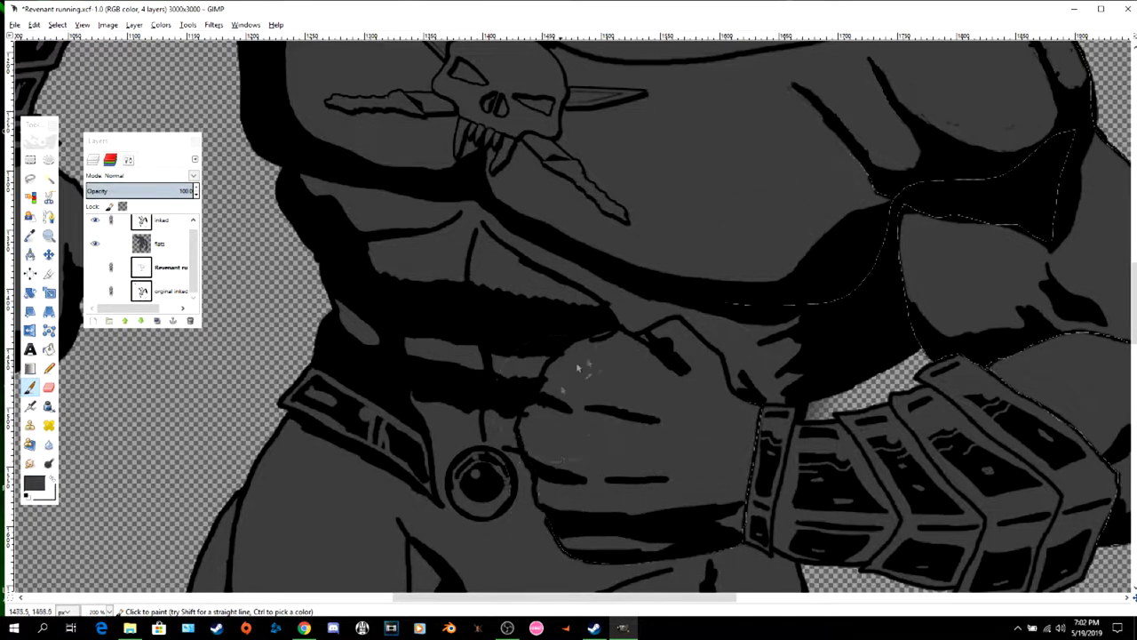
scroll(746, 204, up, 5)
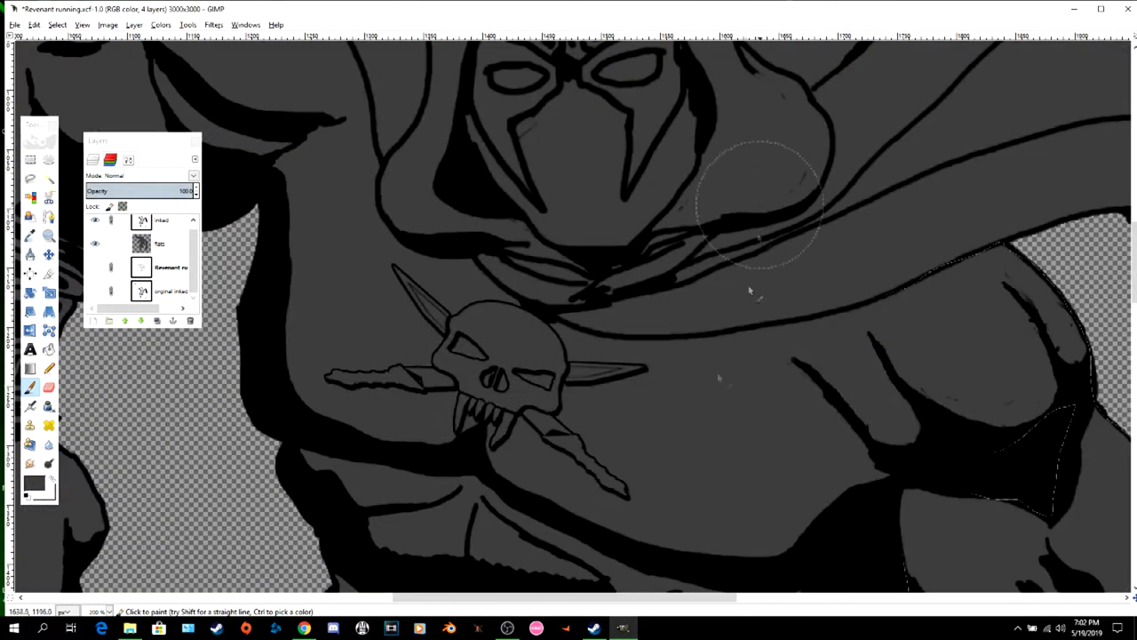
scroll(728, 267, right, 2)
drag(853, 306, 876, 453)
scroll(847, 336, down, 4)
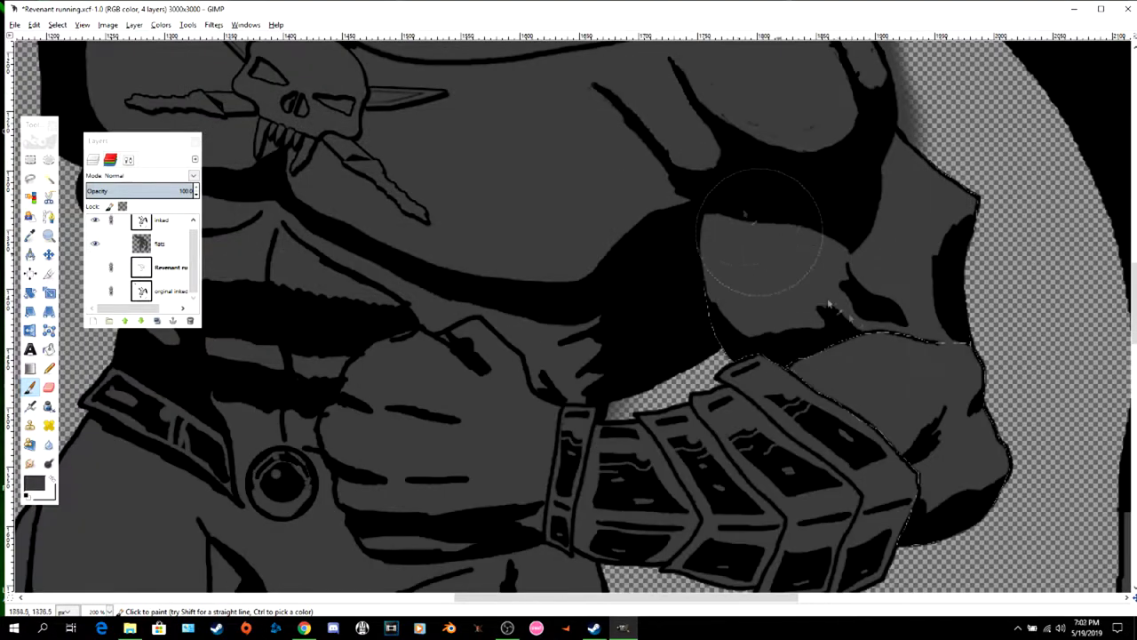
mouse_move(739, 351)
mouse_down()
mouse_move(1002, 451)
mouse_move(973, 209)
mouse_up()
scroll(755, 328, down, 5)
- Select the background around the figure on the inked layer with Fuzzy Select, adding the enclosed gaps
key(shift+ctrl+j)
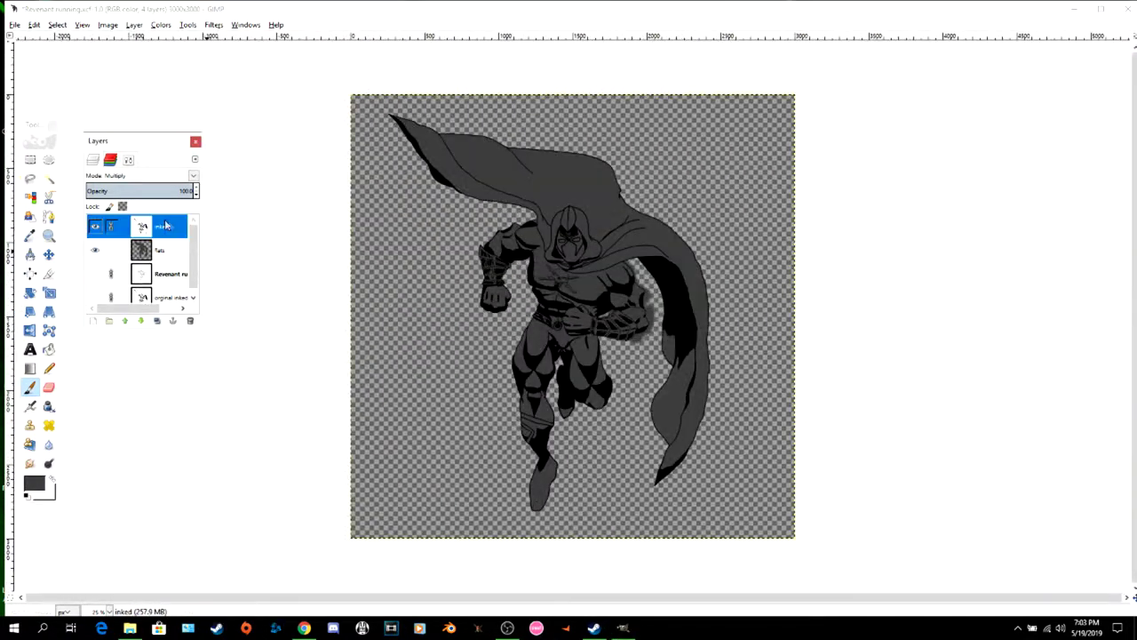
key(u)
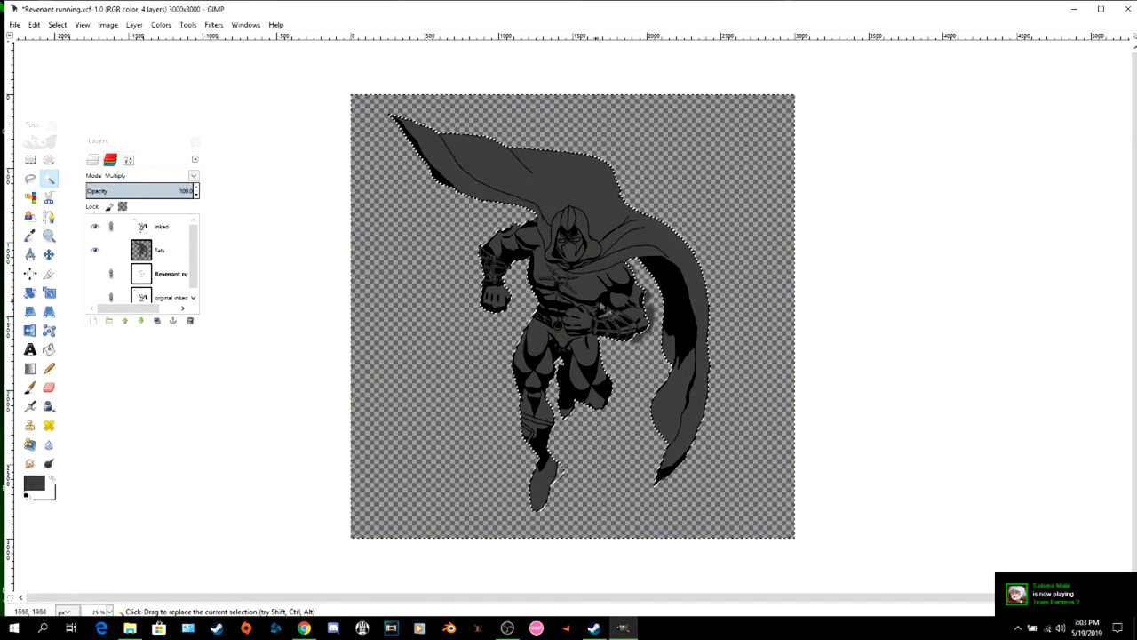
key(shift)
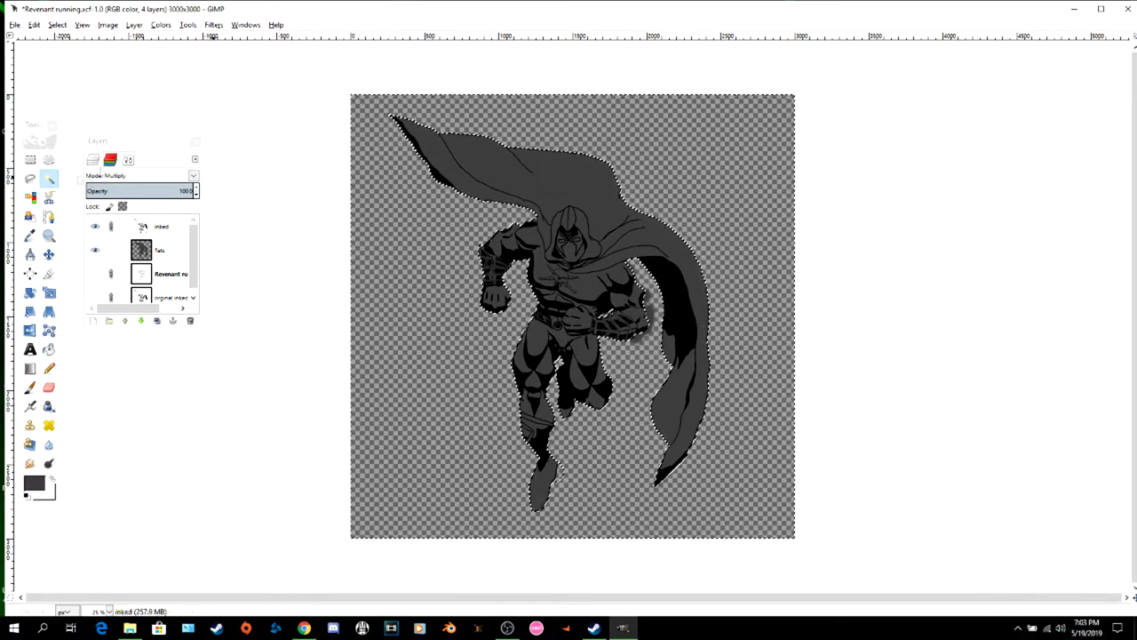
- Erase the grey overspill around the bent forearm, legs and cape within the selected background on the flats layer
click(49, 387)
click(639, 323)
click(131, 258)
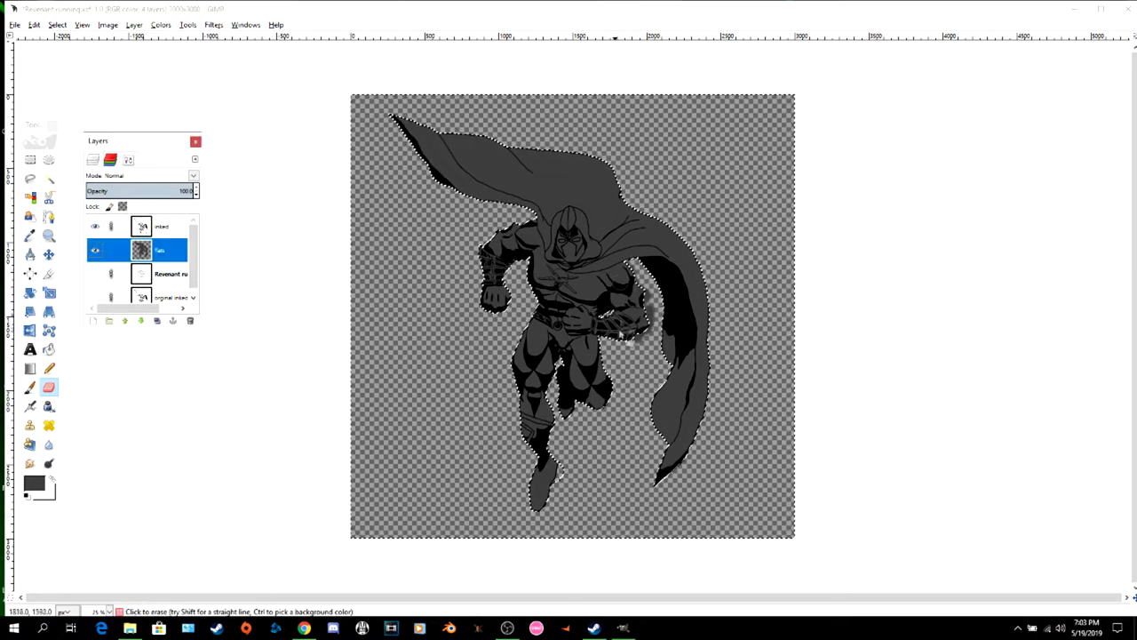
drag(654, 309, 617, 341)
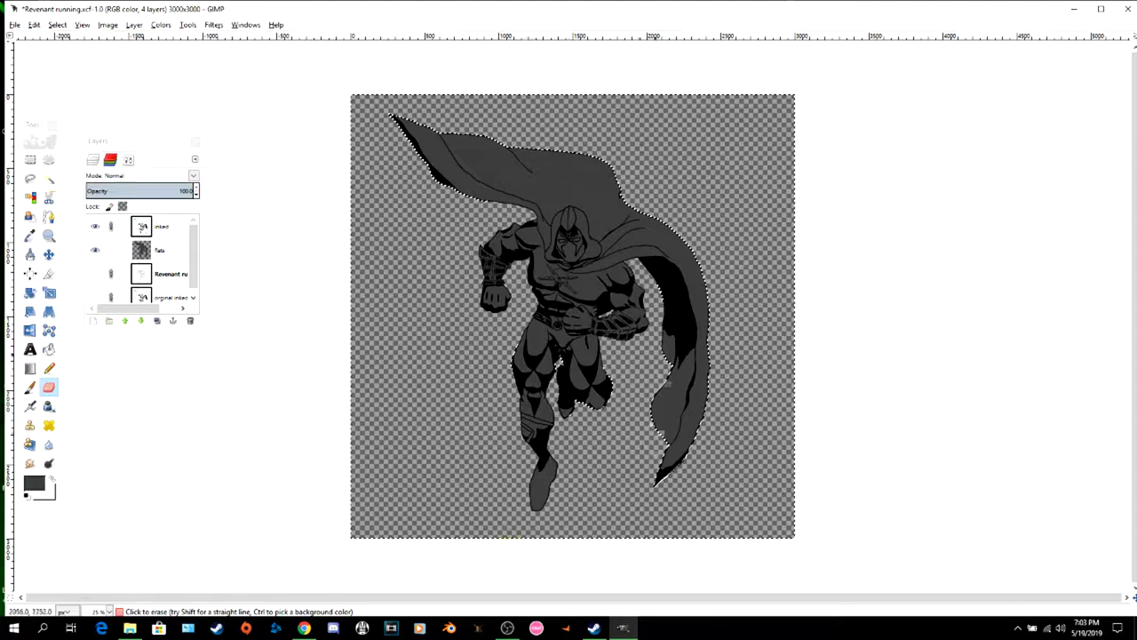
click(160, 250)
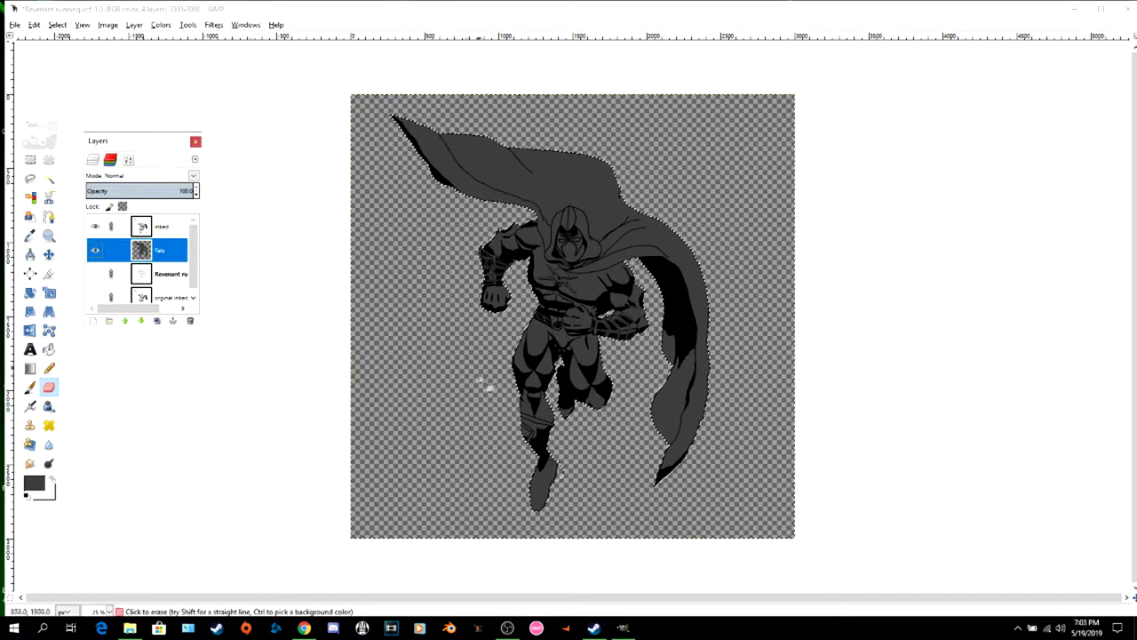
drag(559, 363, 558, 491)
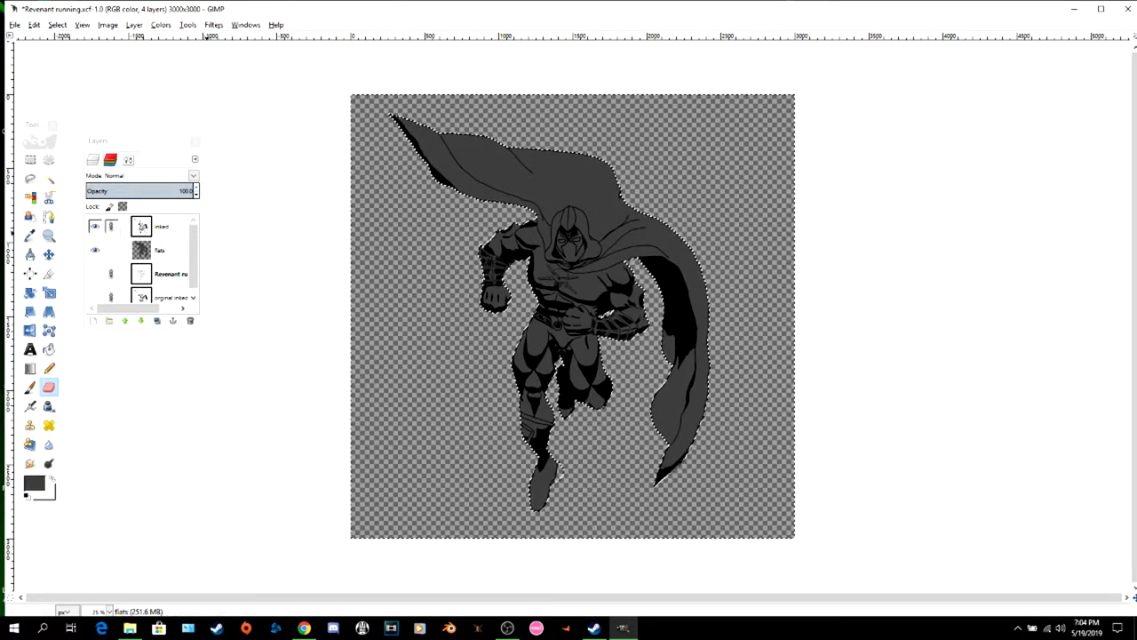
- Make the flats layer active, clear the background selection and check the hood and legs up close
click(49, 235)
click(573, 236)
click(573, 236)
click(573, 236)
click(573, 236)
click(574, 237)
click(573, 236)
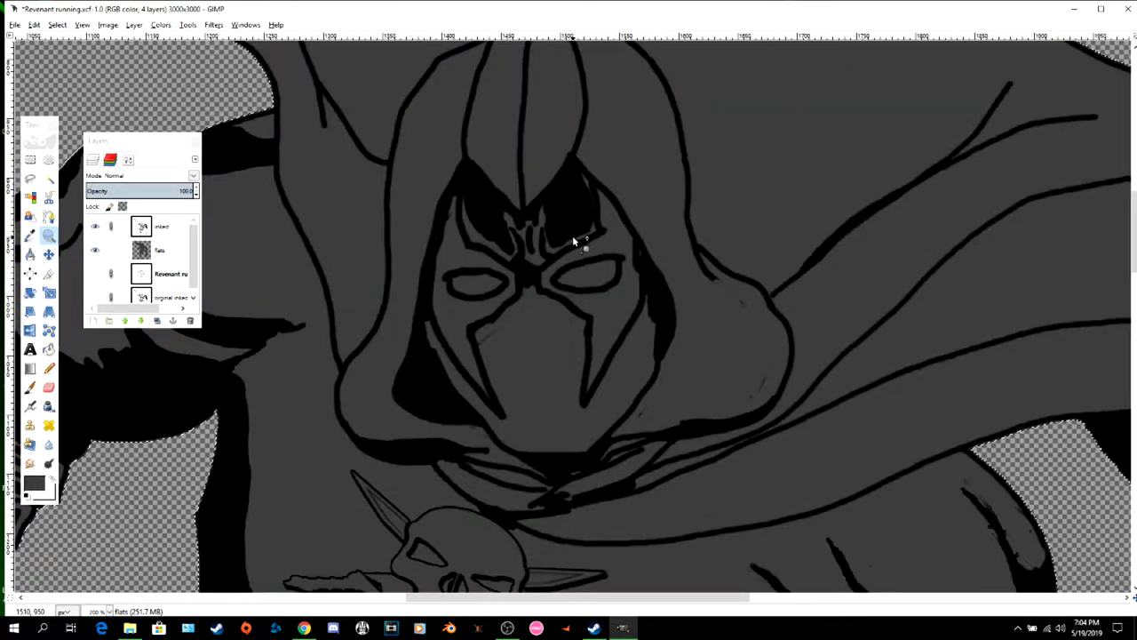
key(p)
click(160, 252)
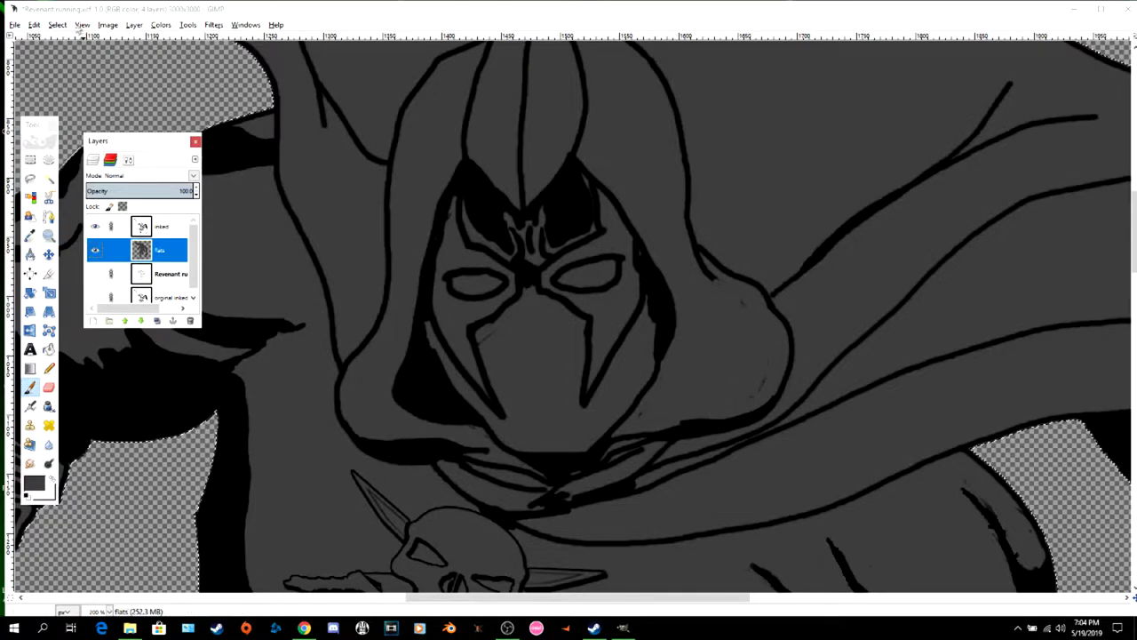
click(57, 25)
click(66, 52)
scroll(753, 338, down, 15)
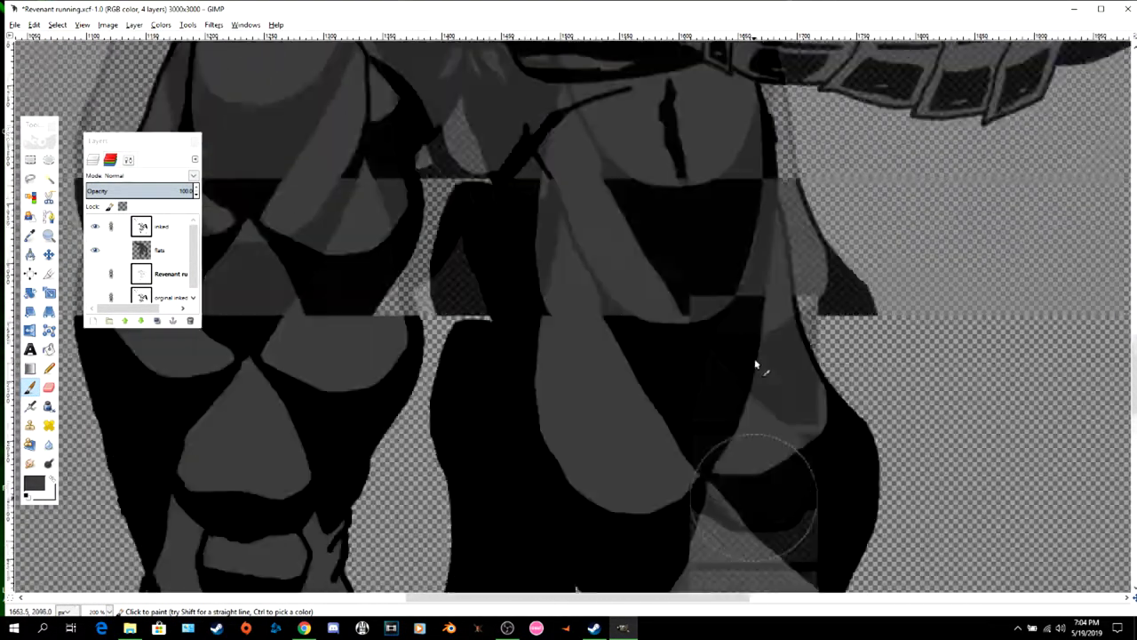
scroll(753, 360, up, 17)
- Select the pointed markings around both eyes of the mask on the inked layer with Fuzzy Select
click(49, 178)
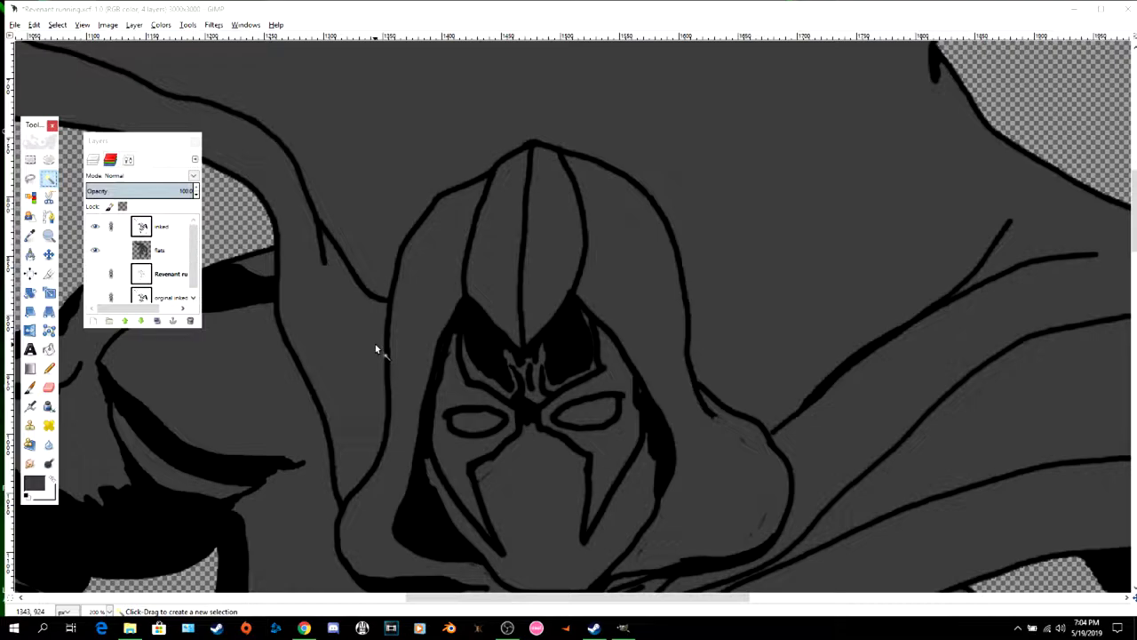
click(151, 249)
click(462, 444)
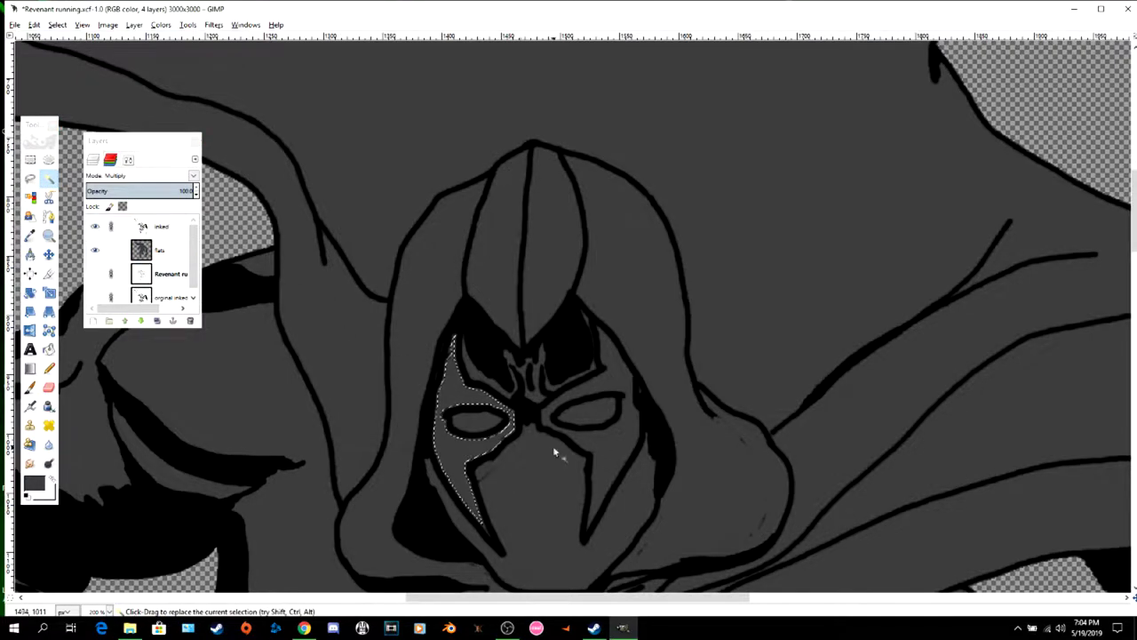
shift+click(604, 442)
- Set the foreground colour to the saved green 05be00
click(34, 483)
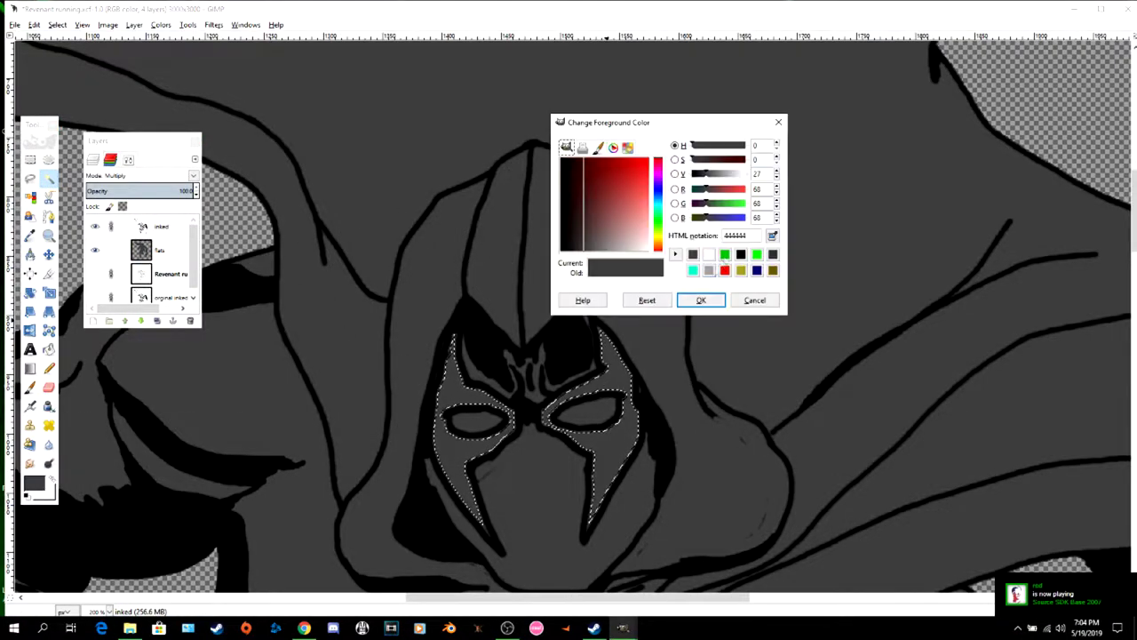
click(615, 148)
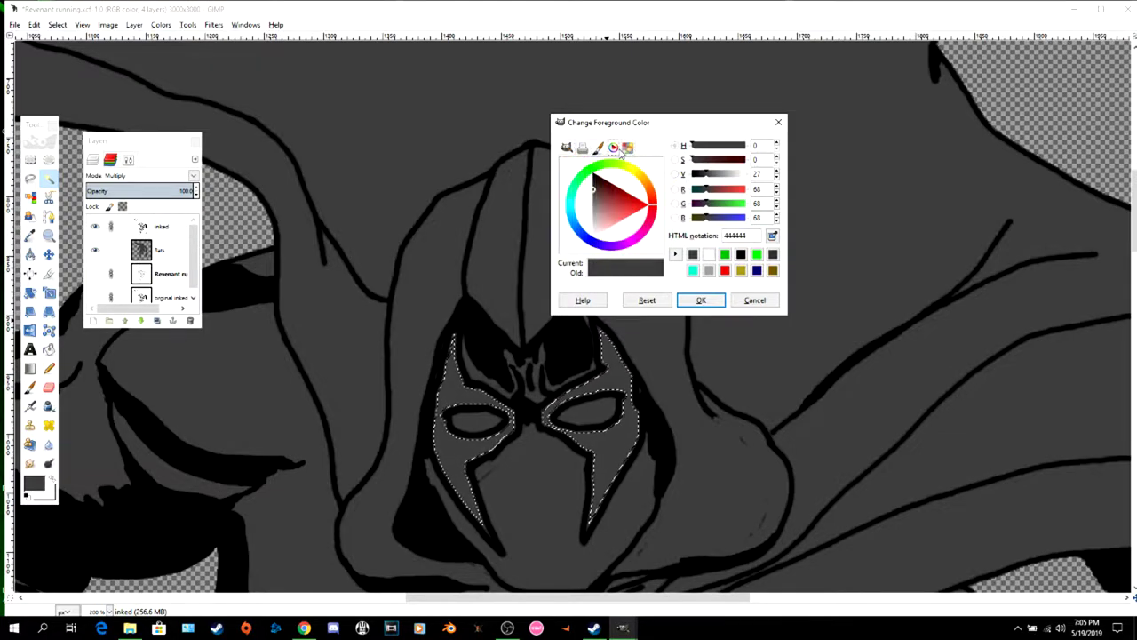
click(627, 149)
click(567, 149)
text(ghghgh)
drag(753, 236, 724, 241)
click(725, 255)
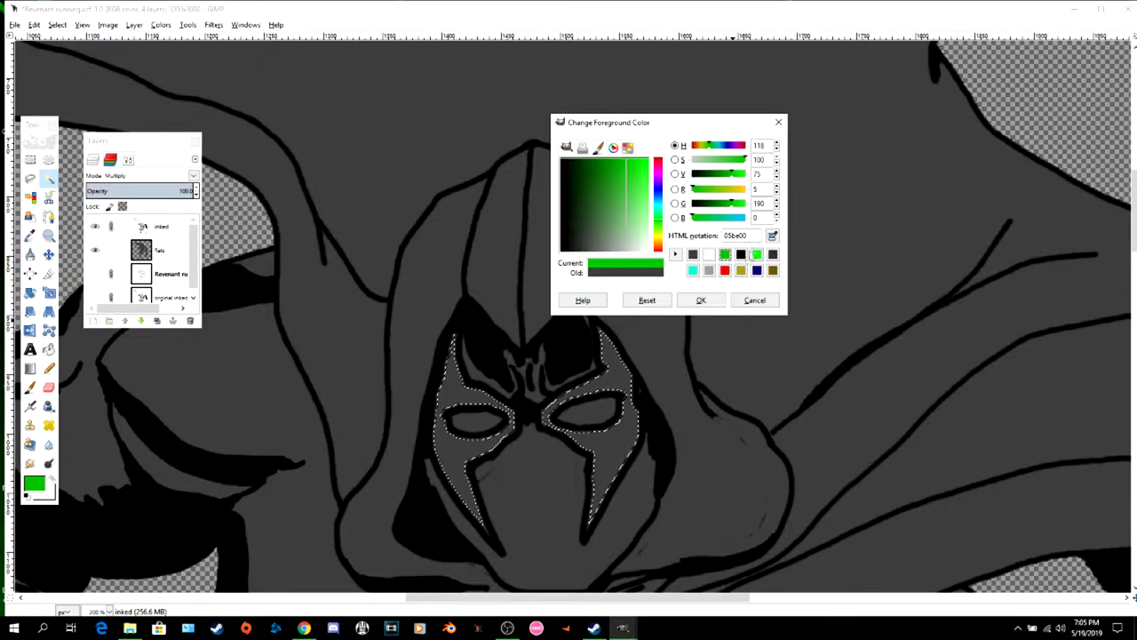
- Switch to Chrome, open twitter.com in a new tab and view the notifications
key(alt+Tab)
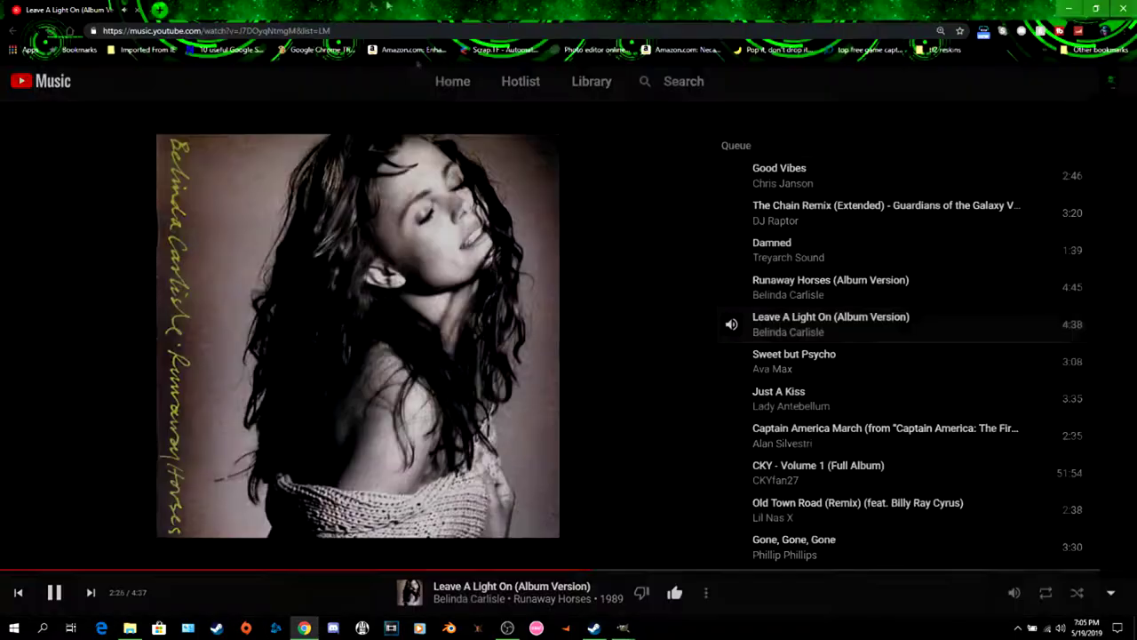
key(ctrl+t)
text(twiiter.com)
key(Return)
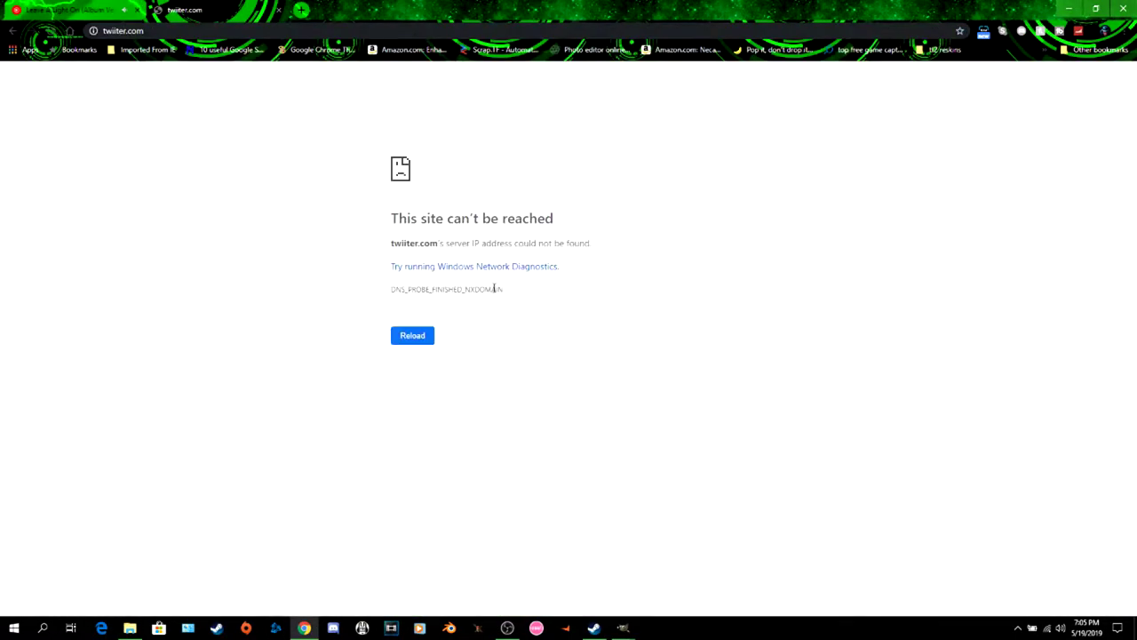
click(114, 32)
click(115, 32)
key(BackSpace)
text(t)
key(Return)
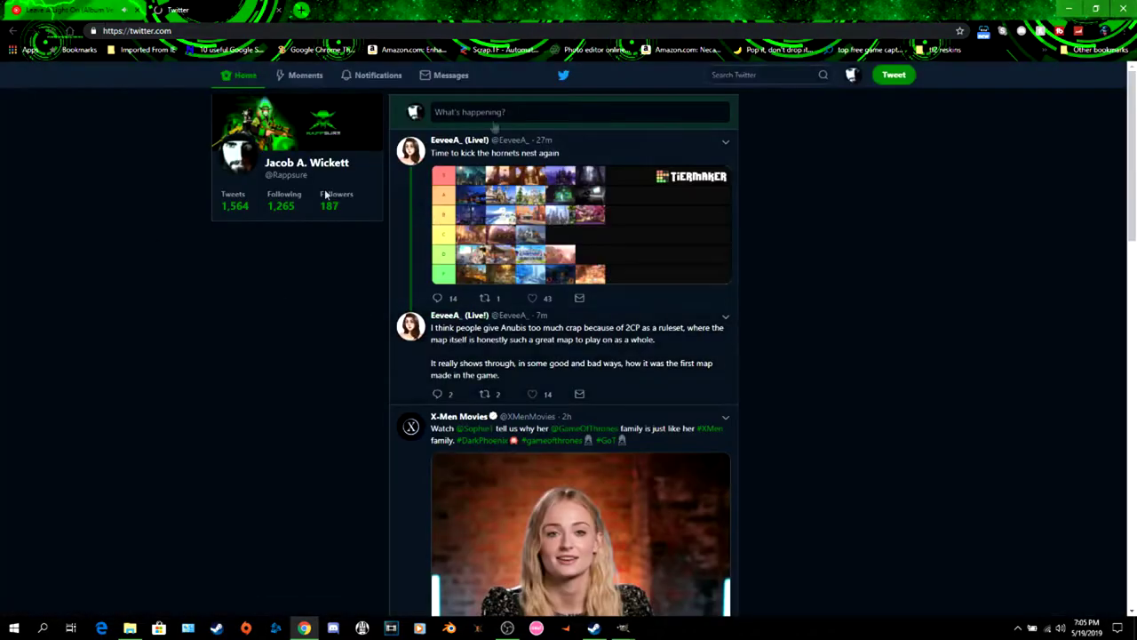
click(389, 79)
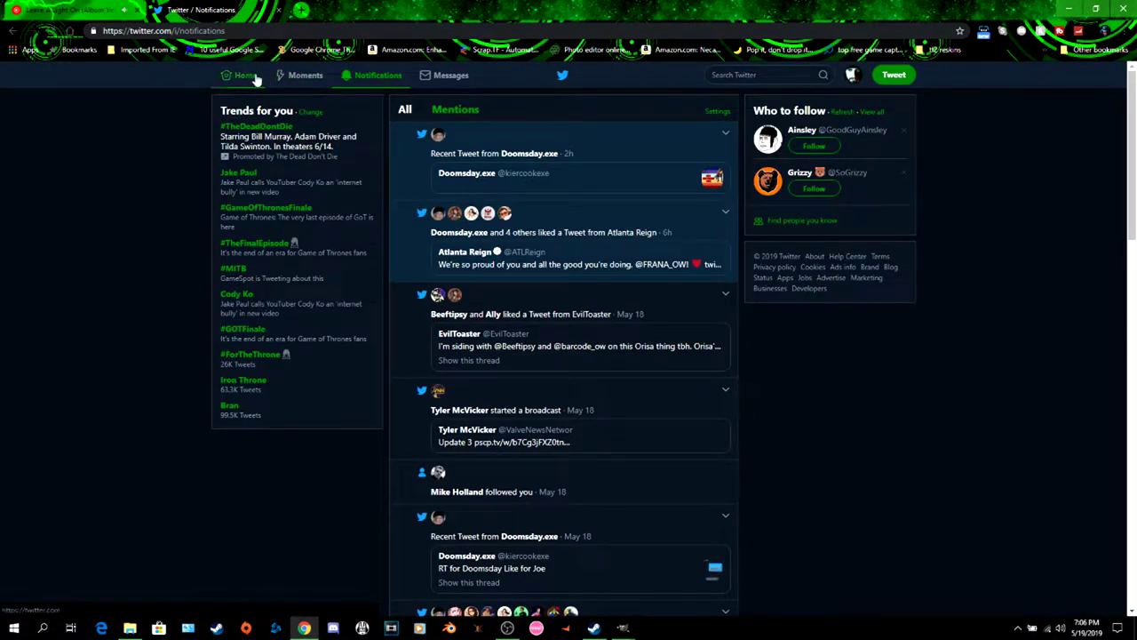
- Open the own Twitter profile for editing and copy the theme colour's hex code 00a507
click(341, 161)
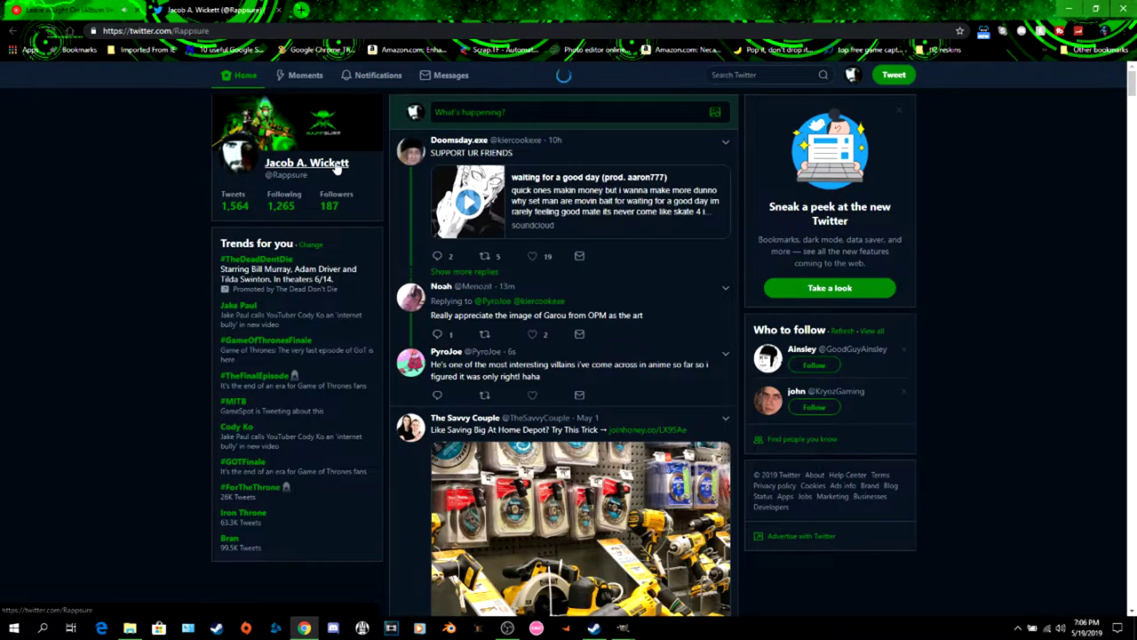
click(884, 401)
right_click(317, 603)
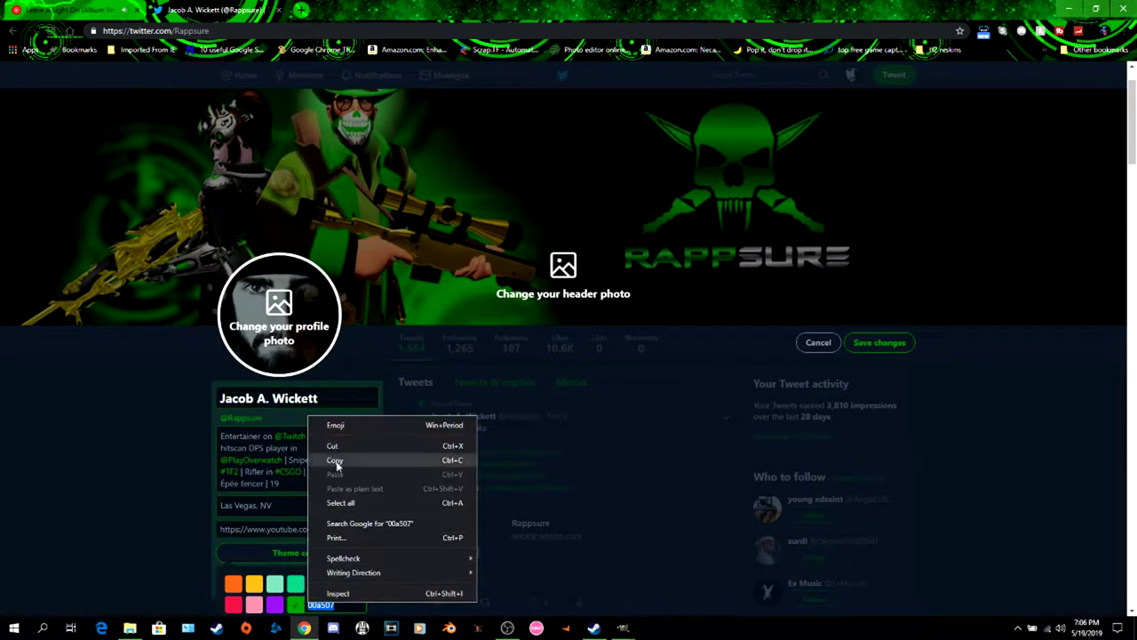
click(336, 460)
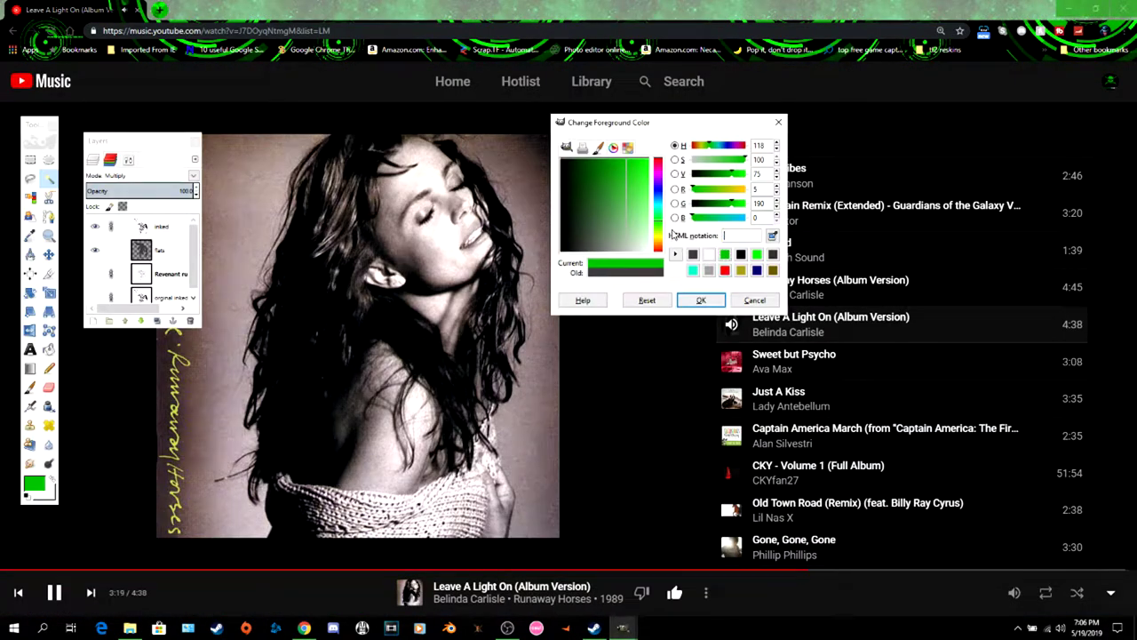
- Switch back to GIMP and set the foreground colour to 00a507 using the copied hex code
key(ctrl+v)
key(Return)
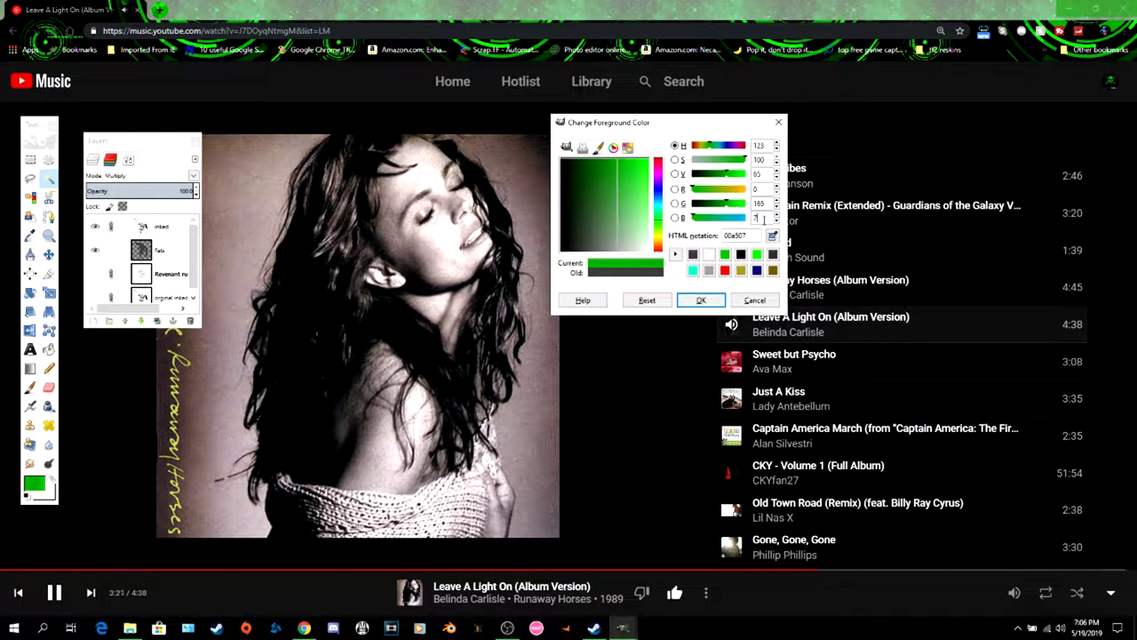
click(699, 297)
click(629, 628)
- Bucket-fill the selected markings around both mask eyes with green on the inked layer
click(49, 349)
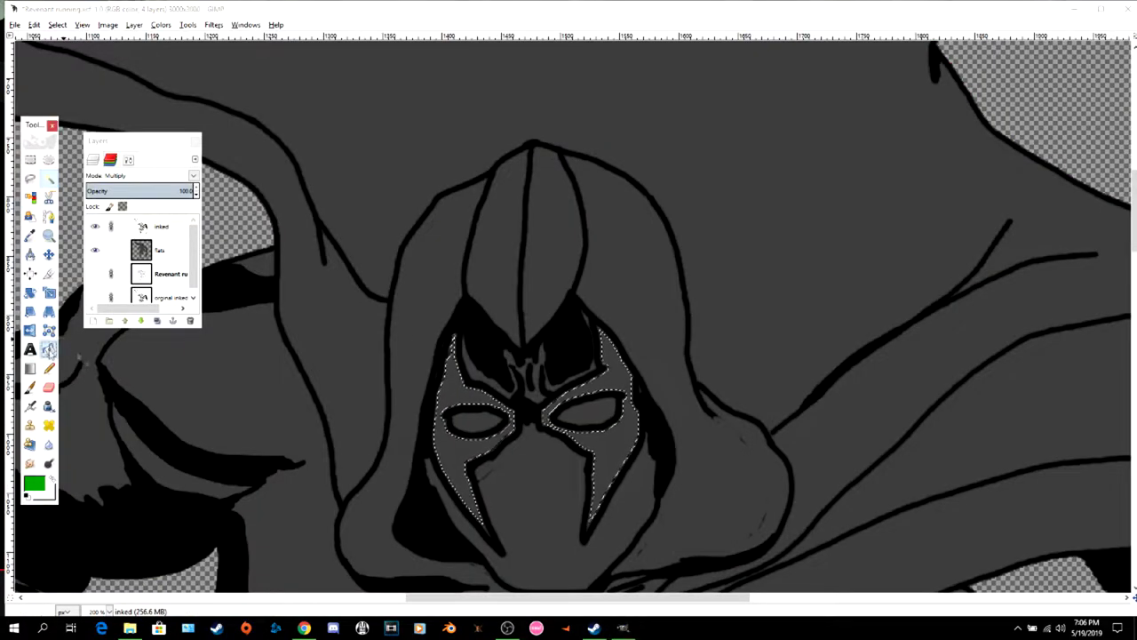
click(460, 456)
click(601, 456)
- Paint the selected markings around both mask eyes green on the flats layer with the Paintbrush
click(31, 387)
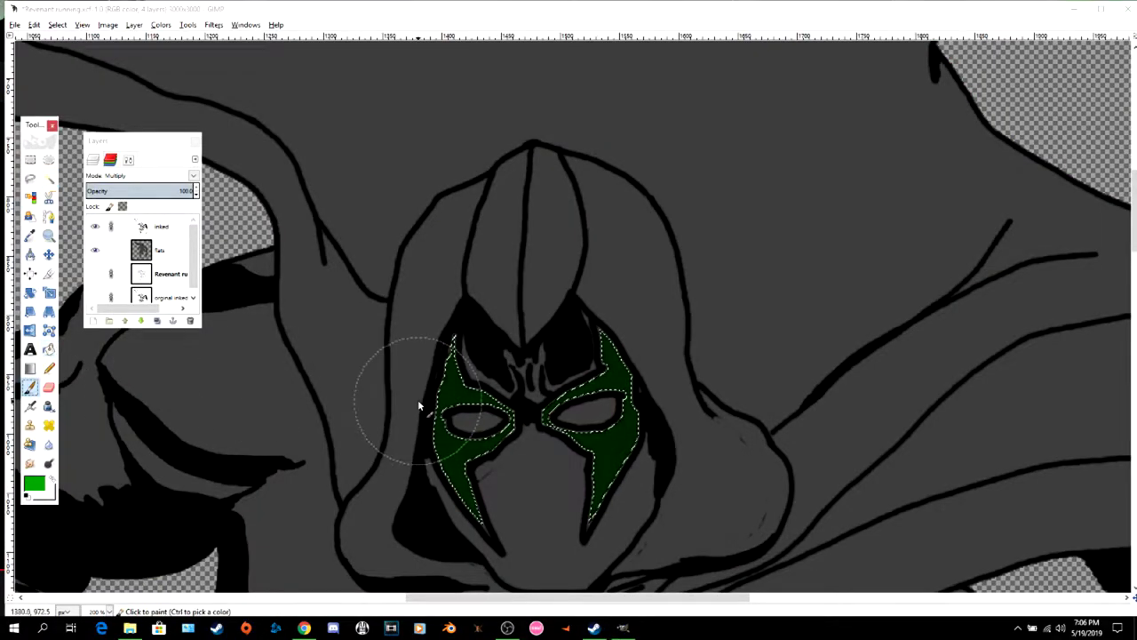
click(169, 252)
mouse_move(455, 373)
mouse_down()
mouse_move(503, 457)
mouse_move(629, 283)
mouse_up()
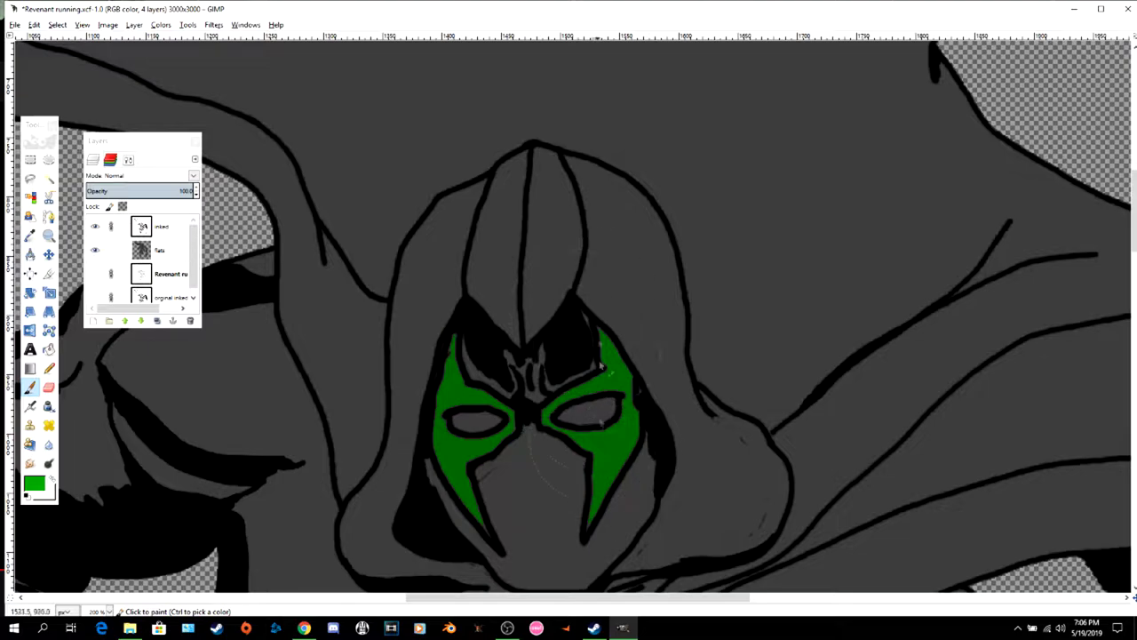
- Clear the selection and paint green over the upper inner edge of the left eye marking with a smaller brush, checking without the inked layer
scroll(621, 470, down, 5)
scroll(621, 470, up, 2)
click(49, 236)
click(473, 269)
click(473, 268)
click(473, 268)
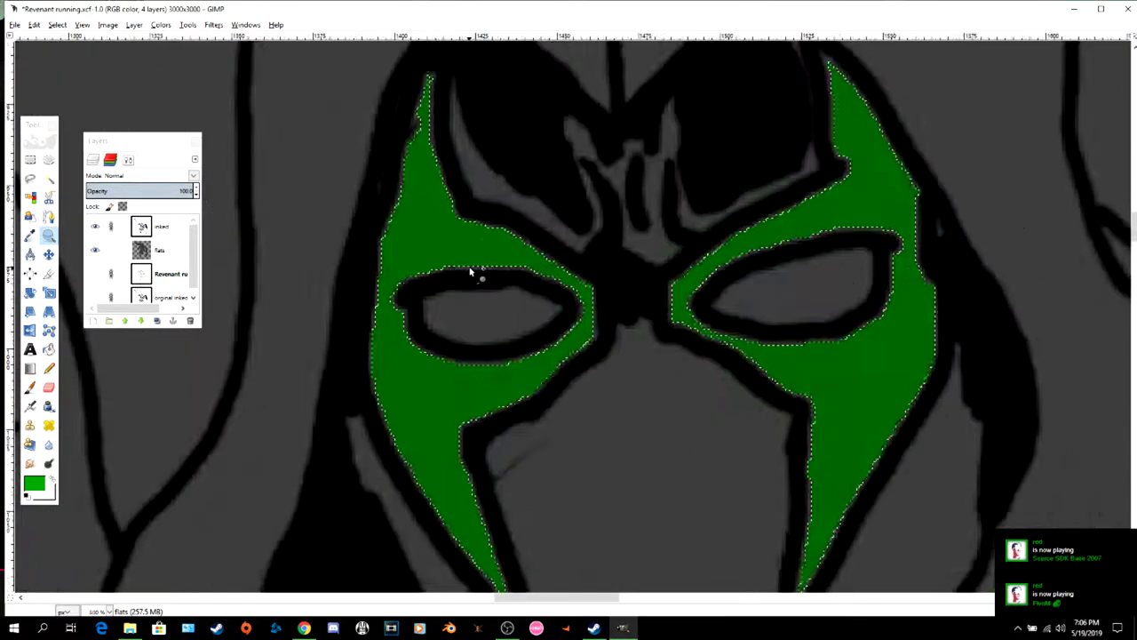
double_click(469, 266)
scroll(469, 265, up, 2)
key(p)
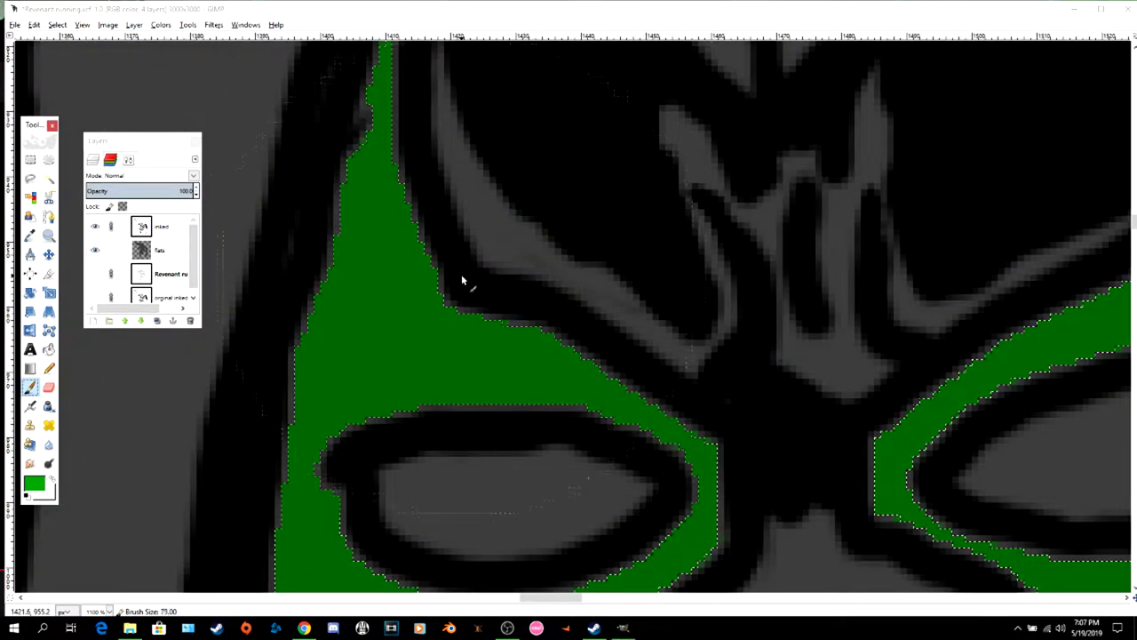
key([)
key([)
key([)
key([)
key([)
key([)
key([)
click(58, 25)
click(65, 51)
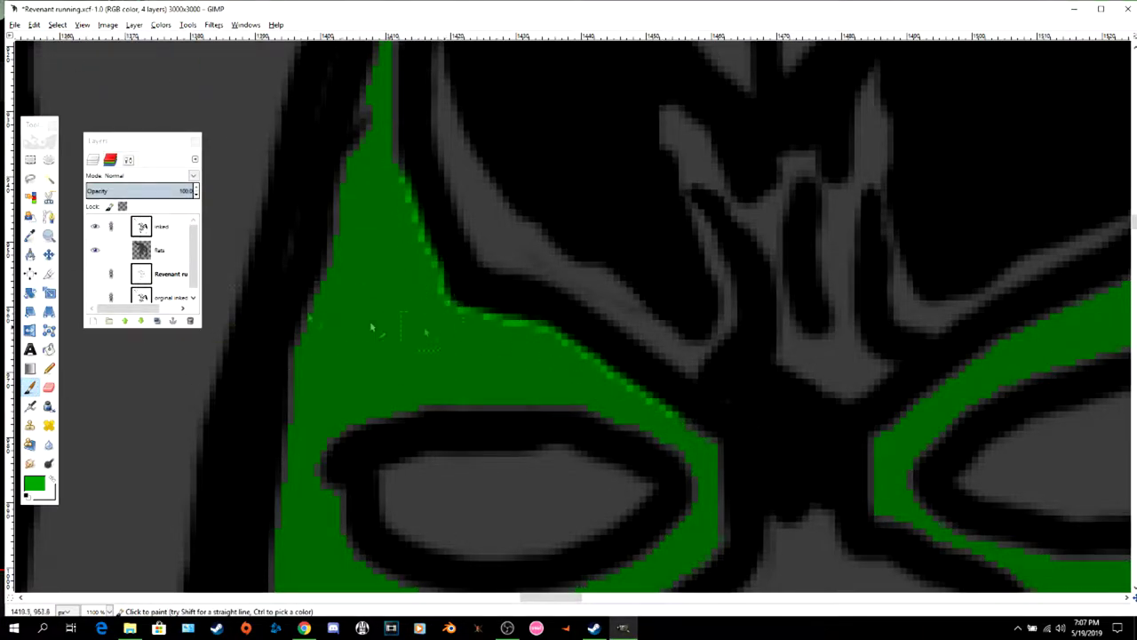
click(95, 227)
click(95, 226)
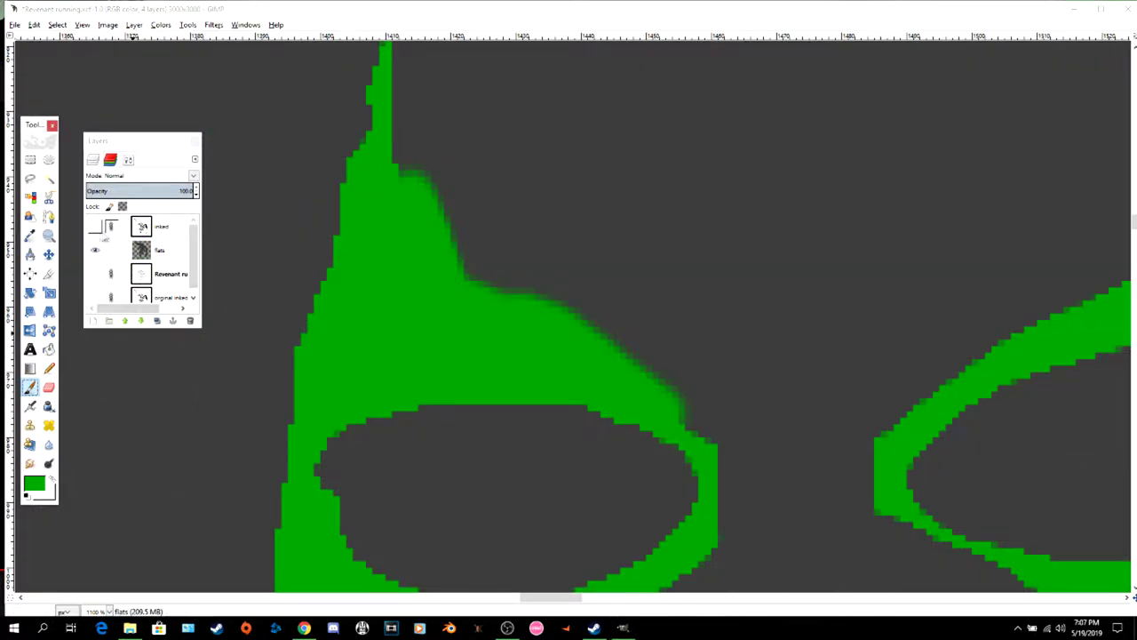
- Paint green along the left eye marking's inner corner and lower inner edge down to its pointed tip
scroll(721, 533, down, 1)
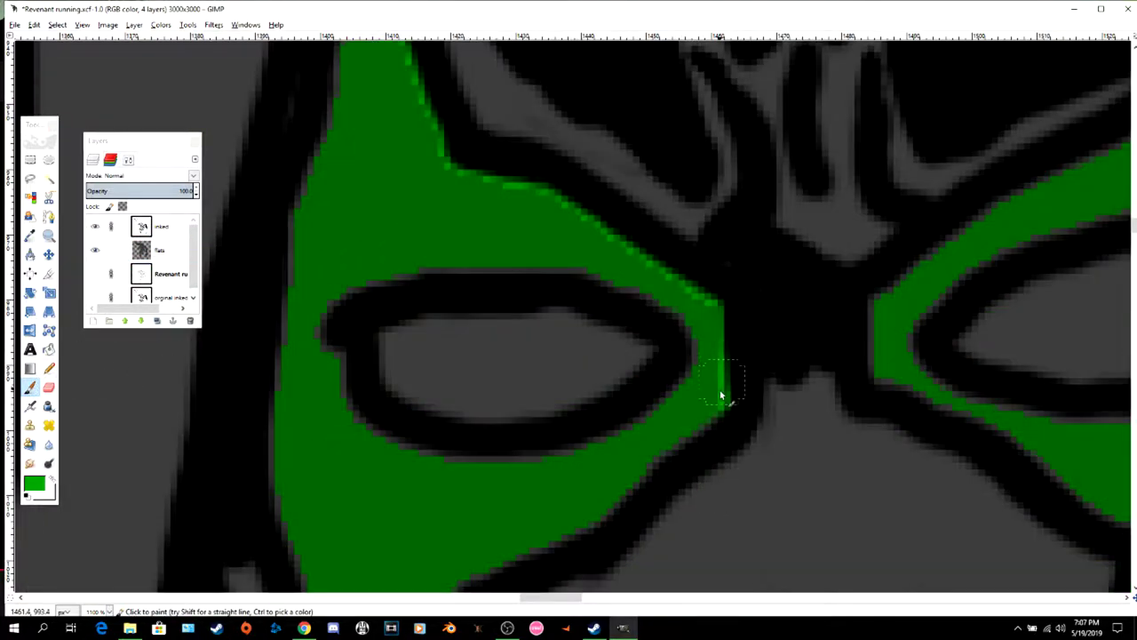
mouse_move(721, 397)
mouse_down()
mouse_move(712, 433)
mouse_move(663, 482)
mouse_up()
scroll(609, 519, down, 1)
drag(604, 387, 524, 423)
scroll(471, 444, down, 1)
drag(460, 373, 490, 499)
scroll(491, 485, down, 2)
drag(492, 205, 585, 447)
- Paint green along the left eye marking's outer edge from the lower tip upward, toggling the inked layer to check coverage
scroll(554, 460, up, 1)
drag(480, 449, 412, 362)
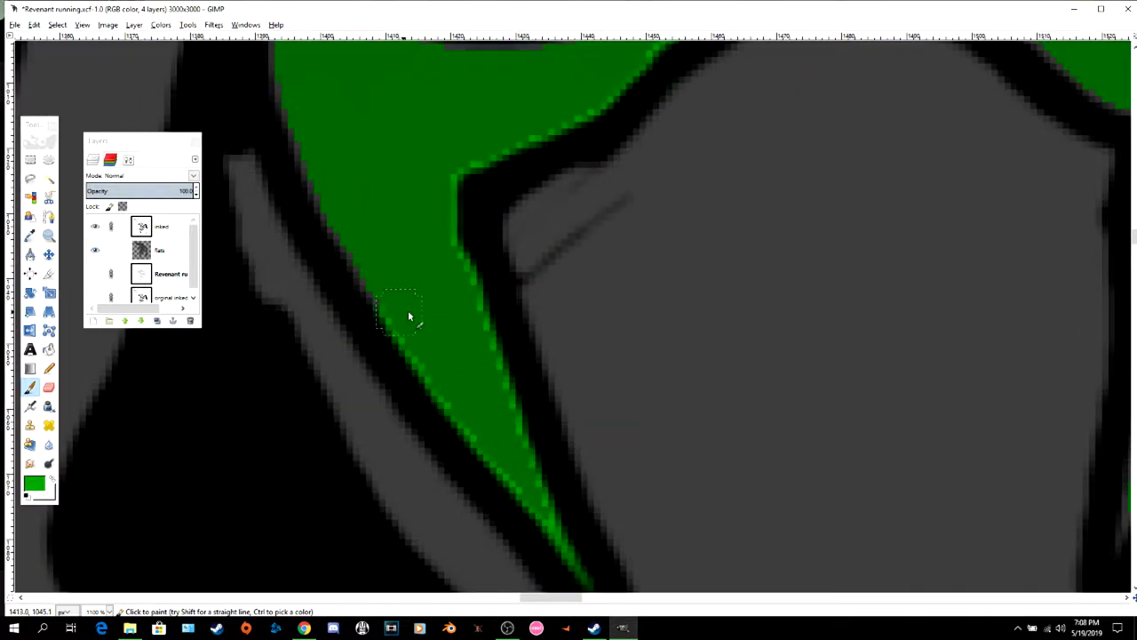
scroll(408, 310, up, 2)
drag(311, 431, 369, 537)
scroll(383, 482, down, 1)
click(96, 226)
click(95, 227)
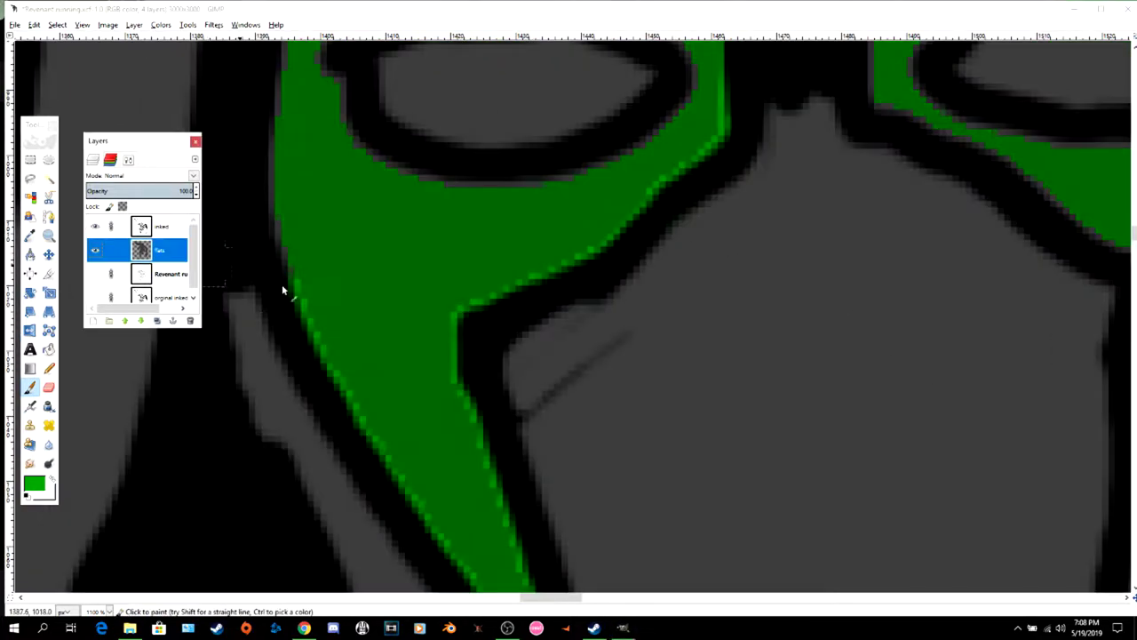
- Cover the grey fringes at the left marking's upper spike and around its eye opening with green
scroll(303, 355, up, 3)
scroll(311, 400, up, 5)
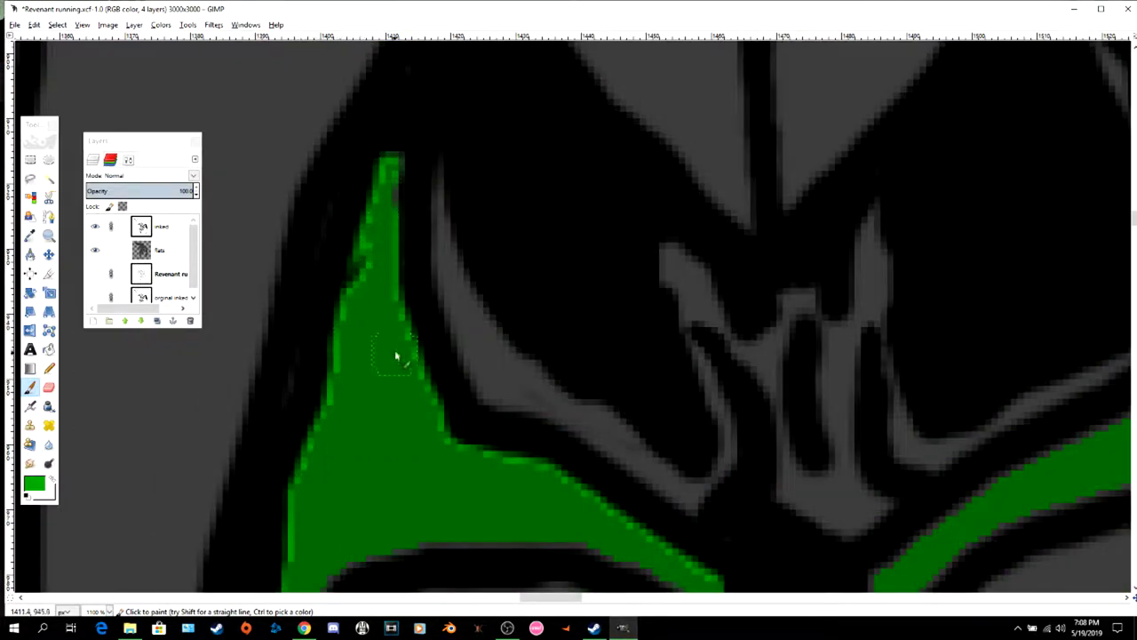
drag(391, 253, 391, 169)
scroll(389, 266, down, 6)
mouse_move(687, 233)
mouse_down()
mouse_move(507, 325)
mouse_move(342, 269)
mouse_move(330, 236)
mouse_move(360, 147)
mouse_move(569, 135)
mouse_move(616, 150)
mouse_move(688, 234)
mouse_up()
scroll(743, 406, up, 5)
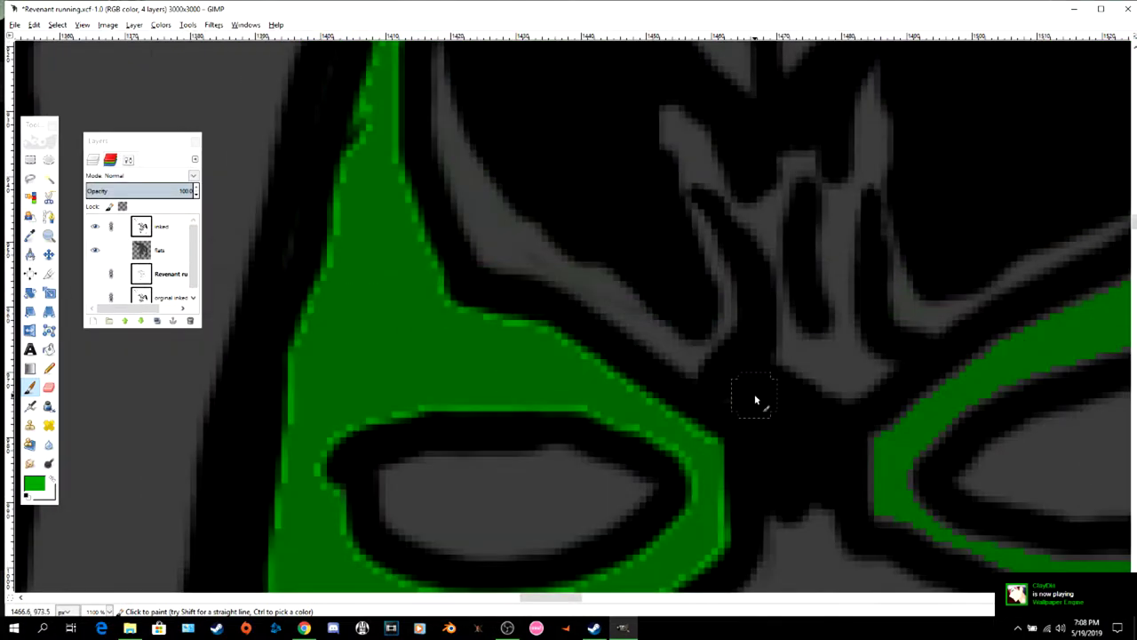
- Paint green along the upper edges of the right eye marking and the top of its eye opening
drag(562, 597, 593, 597)
scroll(598, 397, up, 3)
mouse_move(617, 256)
mouse_down()
mouse_move(659, 307)
mouse_move(609, 246)
mouse_move(721, 380)
mouse_move(807, 532)
mouse_up()
drag(662, 369, 655, 507)
scroll(666, 356, down, 5)
mouse_move(672, 208)
mouse_down()
mouse_move(385, 404)
mouse_move(362, 437)
mouse_move(470, 381)
mouse_move(802, 287)
mouse_up()
scroll(772, 450, down, 5)
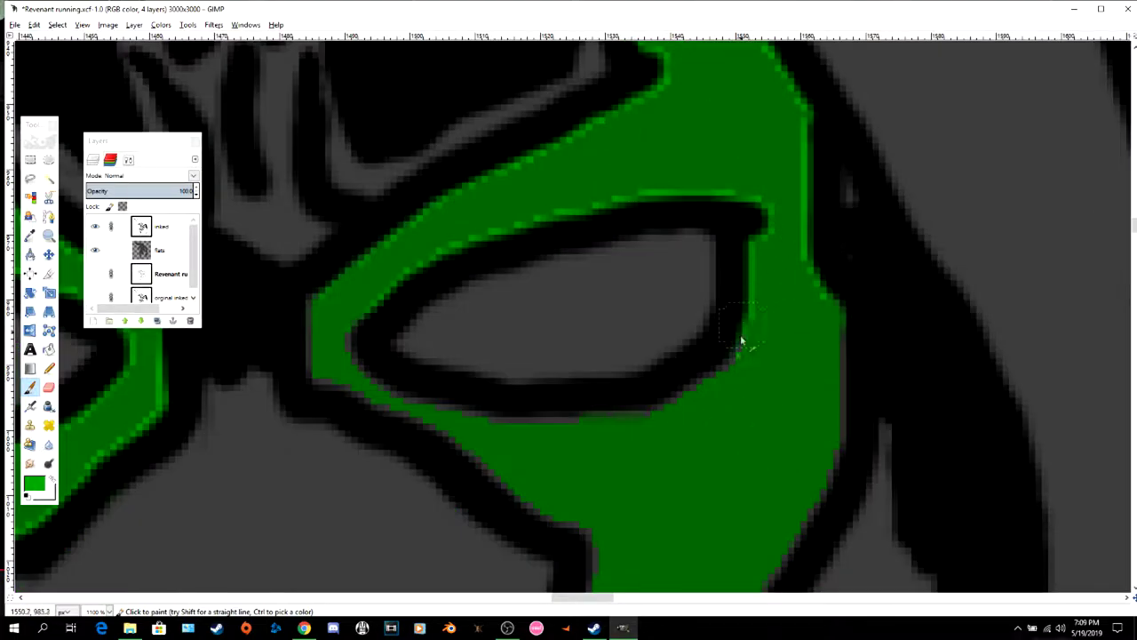
- Paint green over the grey fringes along the right marking's inner corner, lower point and outer edge
mouse_move(308, 311)
mouse_down()
mouse_move(317, 361)
mouse_move(571, 526)
mouse_up()
scroll(644, 433, down, 2)
drag(583, 259, 592, 469)
scroll(590, 465, down, 1)
mouse_move(583, 333)
mouse_down()
mouse_move(558, 528)
mouse_move(770, 169)
mouse_up()
scroll(772, 167, up, 2)
drag(836, 161, 775, 294)
scroll(778, 295, up, 4)
drag(837, 312, 834, 405)
- Check the green markings on the whole mask and save the drawing
scroll(744, 381, down, 5)
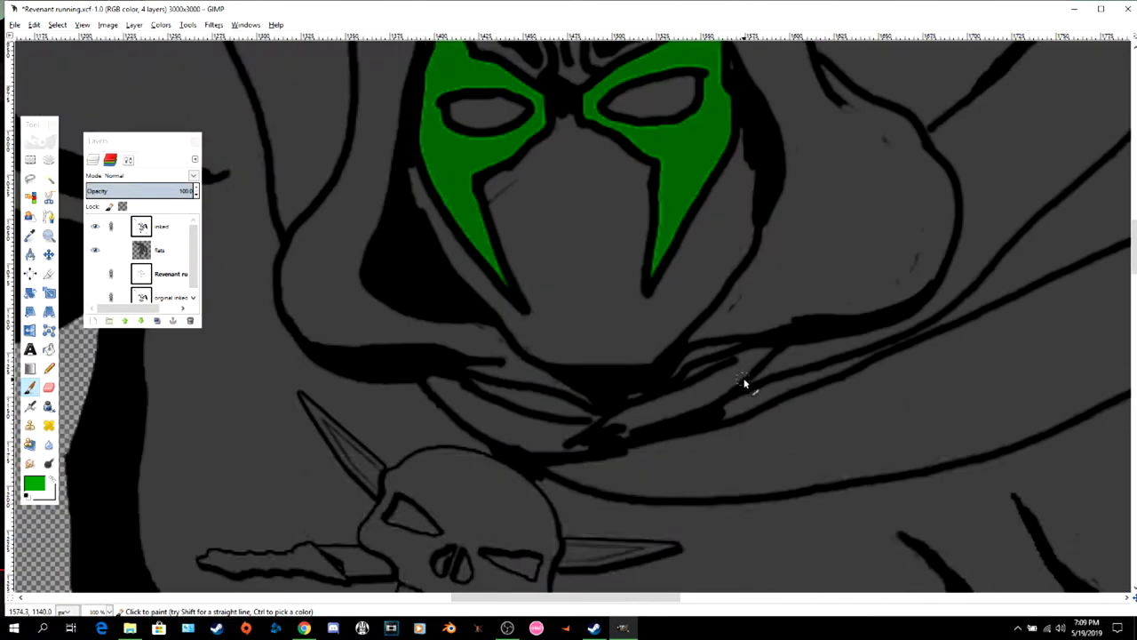
scroll(747, 382, up, 3)
scroll(789, 389, up, 2)
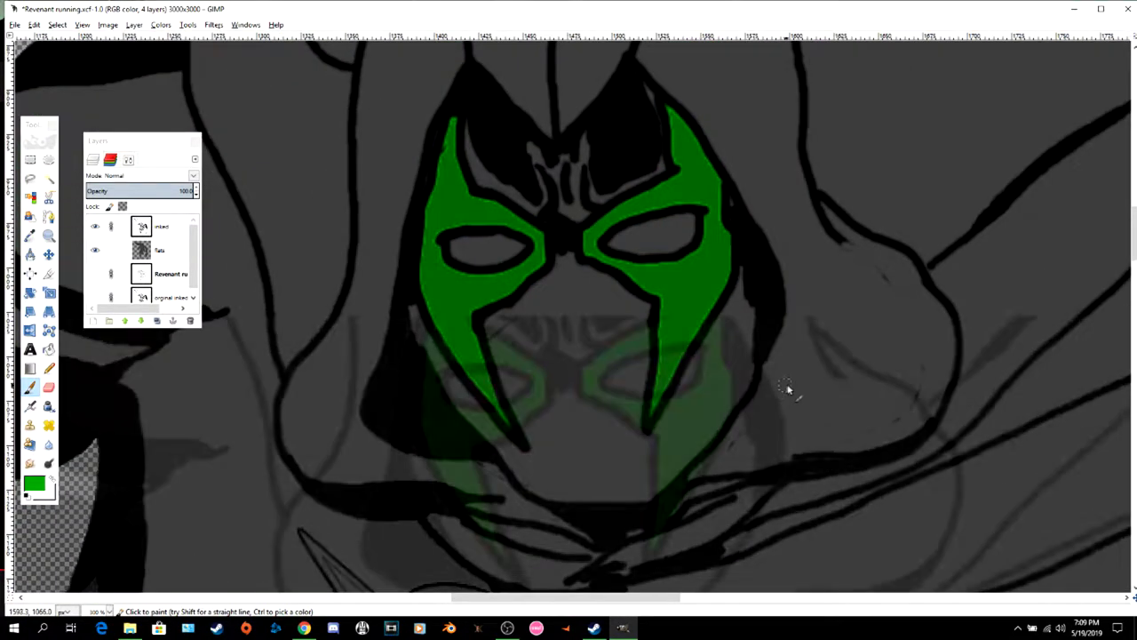
scroll(795, 389, down, 4)
scroll(796, 386, up, 2)
key(ctrl+s)
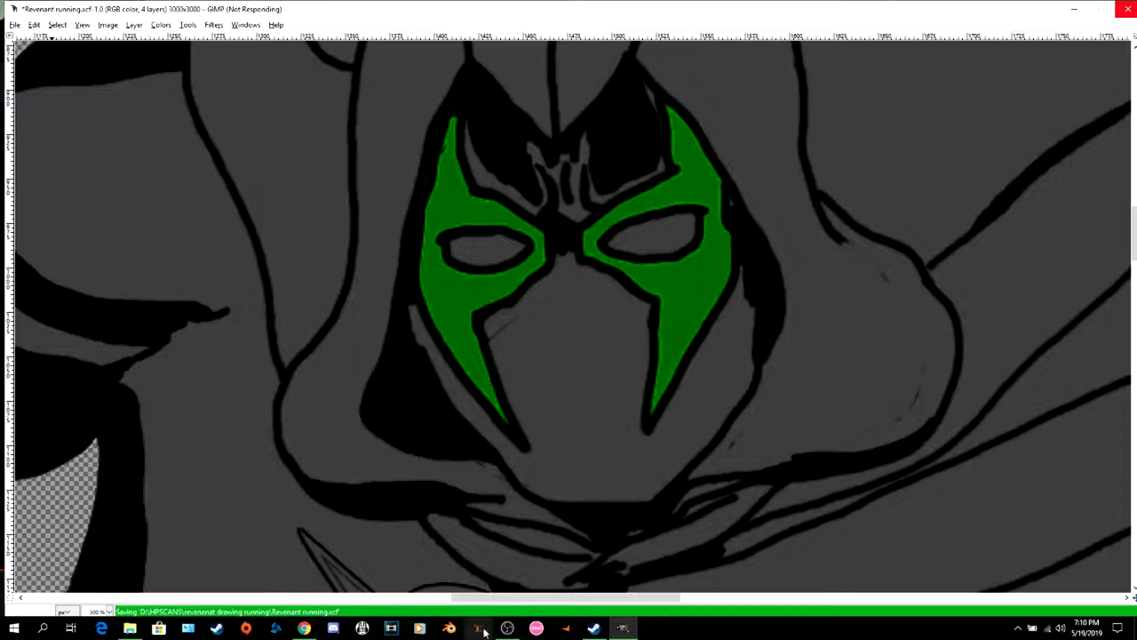
- Select the chest skull with its spikes, teeth and crossed bones on the inked layer using Fuzzy Select
scroll(576, 305, down, 5)
scroll(576, 325, up, 2)
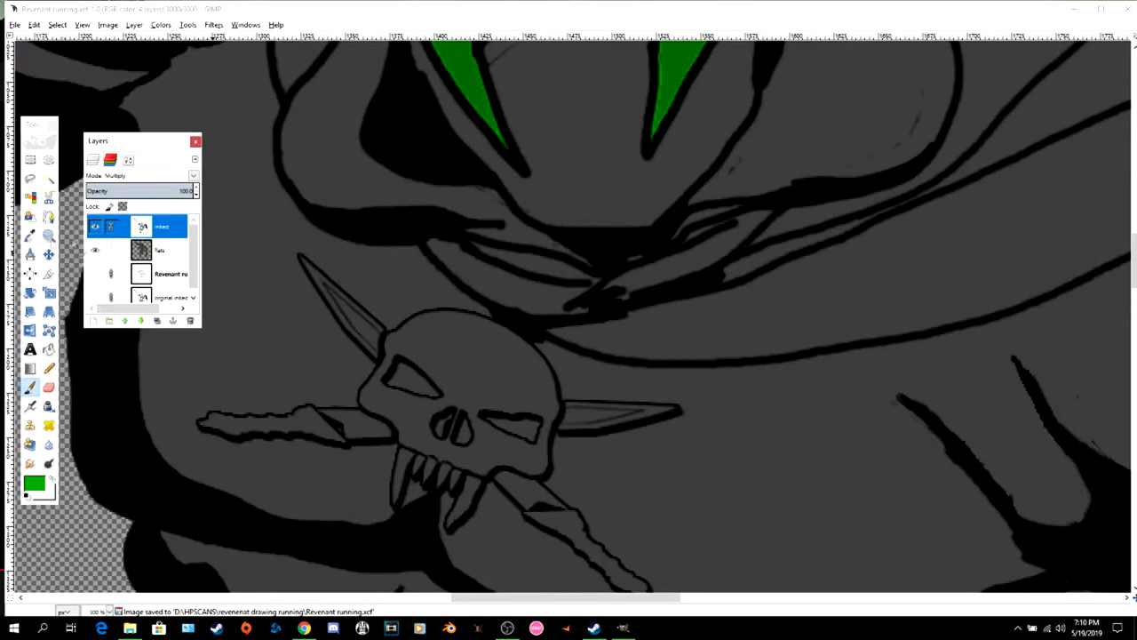
key(u)
click(455, 352)
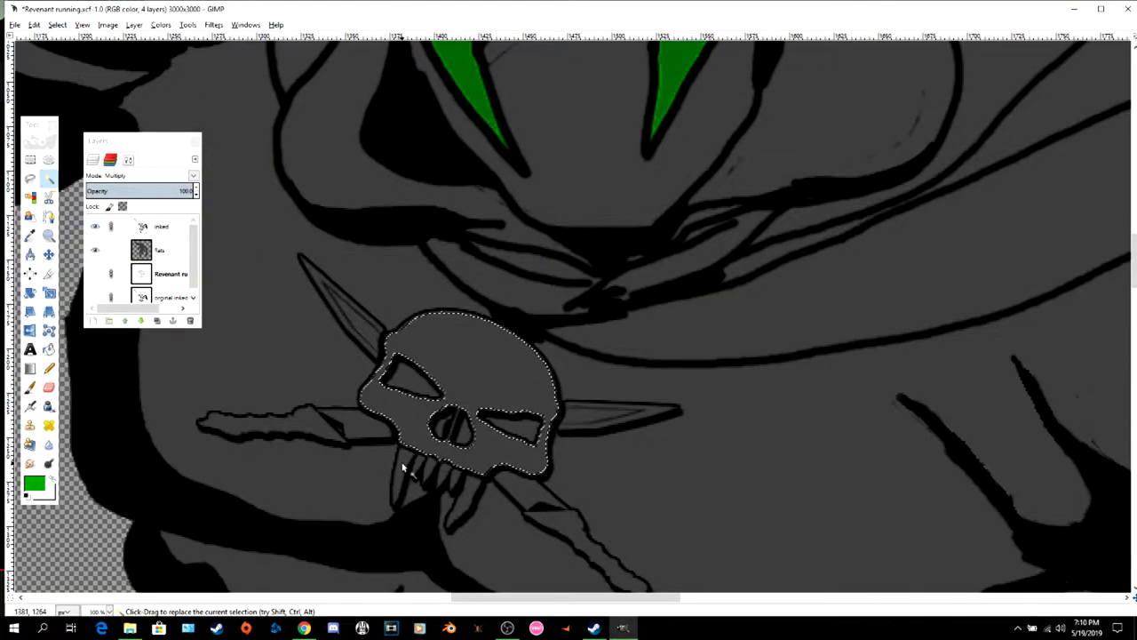
shift+click(604, 426)
shift+click(358, 322)
shift+click(283, 428)
shift+click(362, 426)
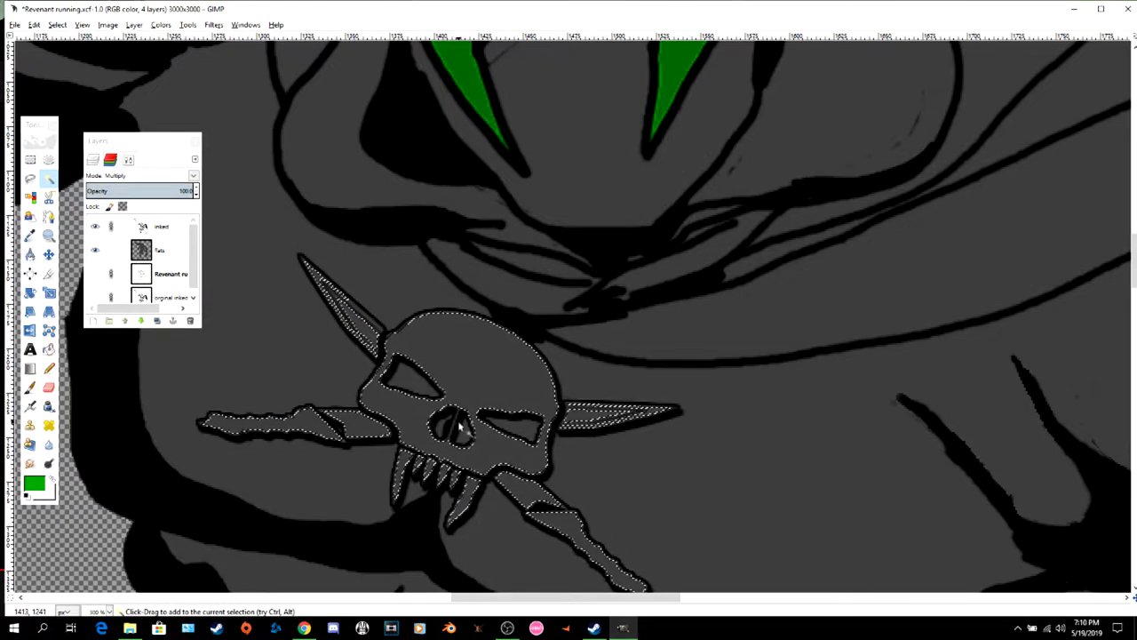
- Enlarge the brush and paint the selected skull, spikes, teeth and bones green on the inked layer
key(p)
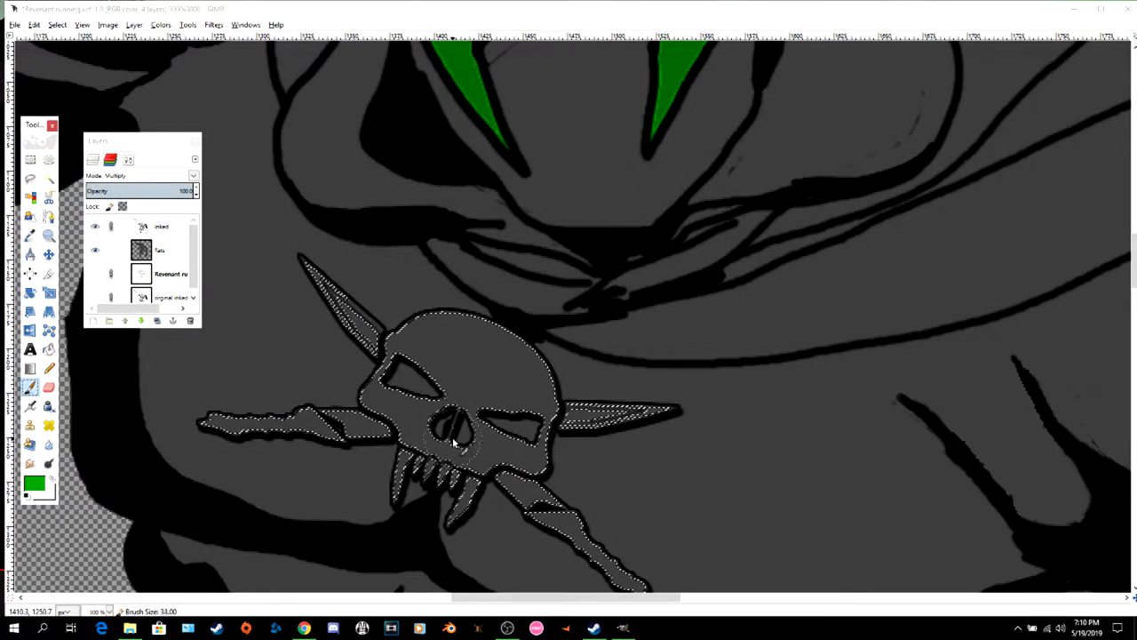
key(bracketright)
key(bracketright)
key(bracketright)
key(bracketright)
key(bracketright)
key(bracketright)
key(bracketright)
key(bracketright)
key(bracketright)
key(bracketright)
key(bracketright)
key(bracketright)
key(bracketright)
key(bracketright)
key(bracketright)
key(bracketright)
key(bracketright)
key(bracketright)
key(bracketright)
key(bracketright)
mouse_move(453, 441)
mouse_down()
mouse_move(327, 427)
mouse_move(542, 508)
mouse_move(622, 569)
mouse_up()
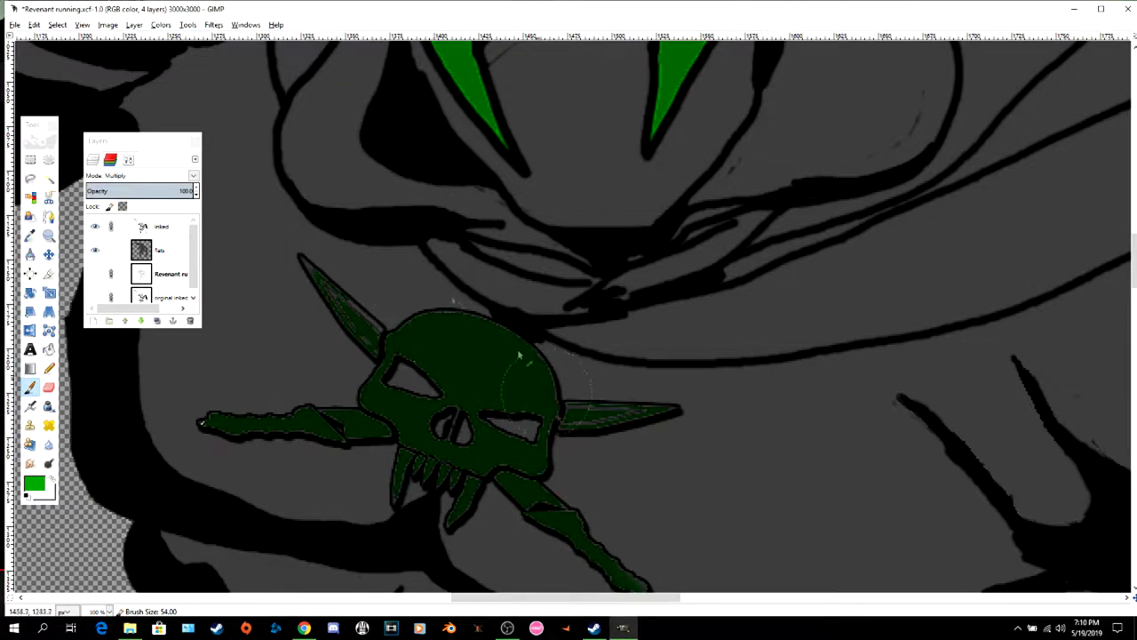
- Paint the selected skull emblem green on the flats layer, and remove the green from the emblem on the inked layer
click(151, 225)
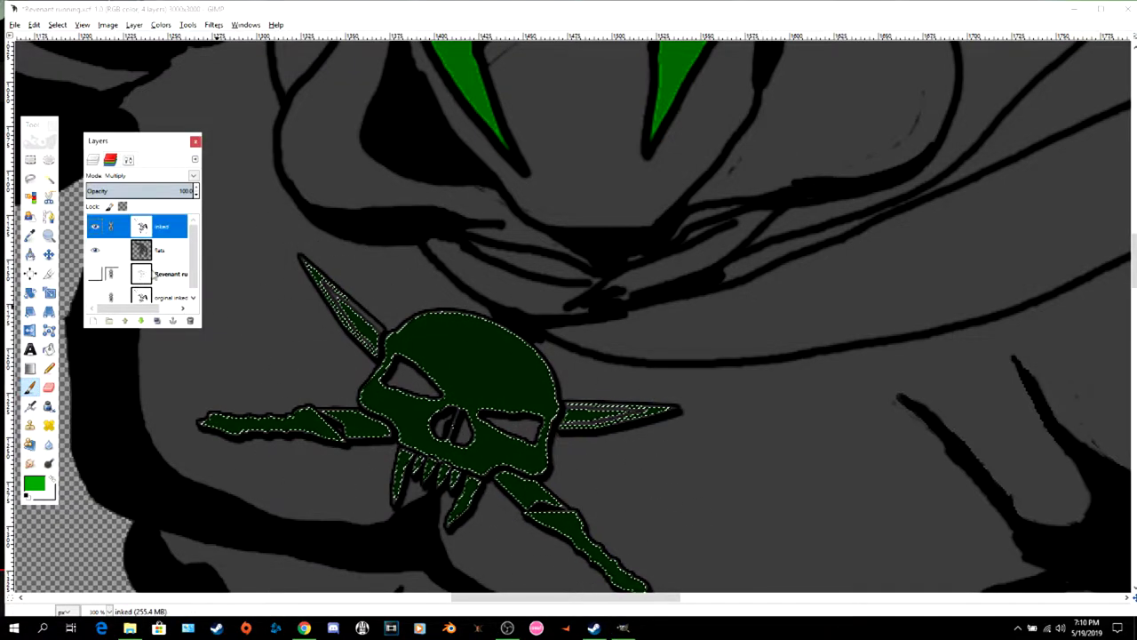
mouse_move(479, 348)
mouse_down()
mouse_move(449, 450)
mouse_move(632, 406)
mouse_move(315, 300)
mouse_move(556, 359)
mouse_move(436, 330)
mouse_up()
click(173, 231)
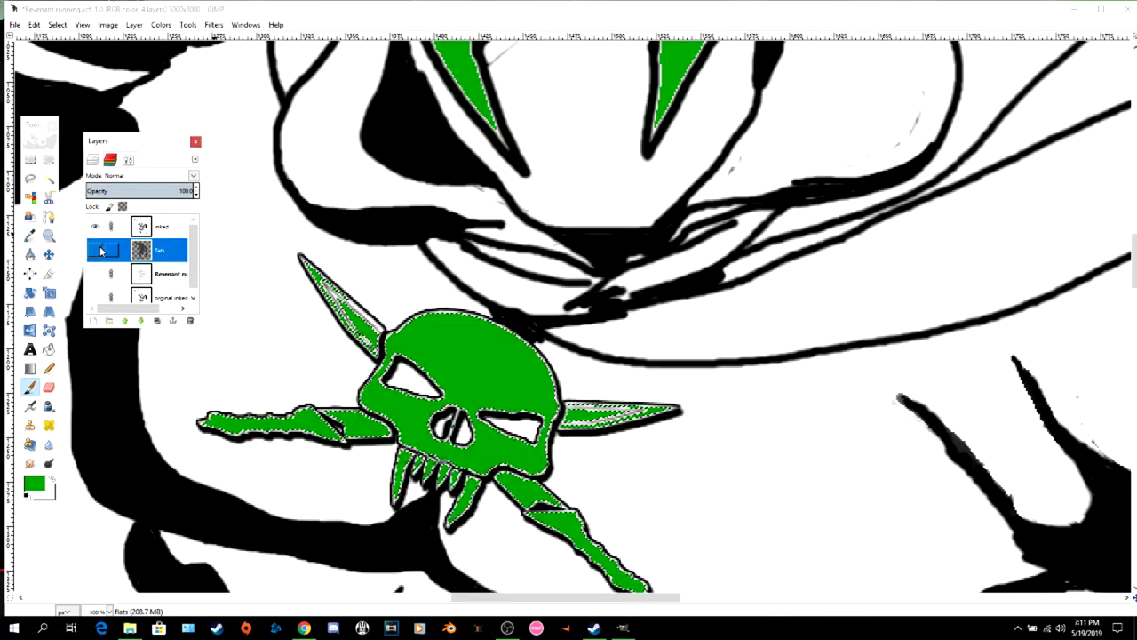
key(ctrl+z)
key(ctrl+z)
key(ctrl+z)
key(ctrl+z)
key(ctrl+z)
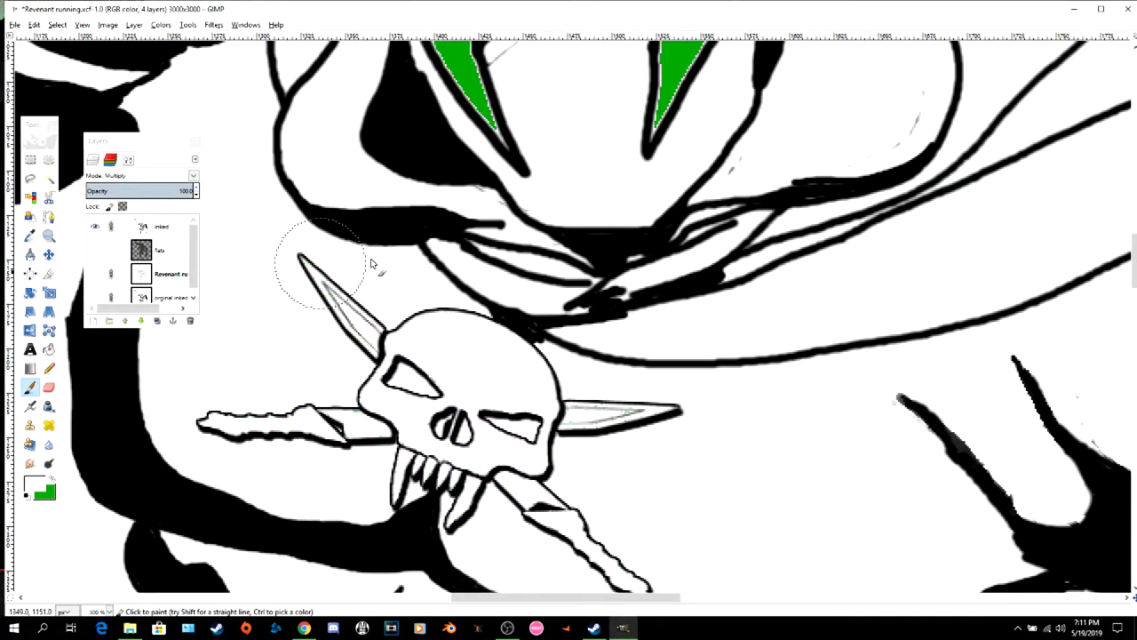
- Select both eye markings on the inked layer, paint them white and show the flats layer again
scroll(442, 328, up, 5)
click(50, 179)
click(452, 290)
shift+click(680, 273)
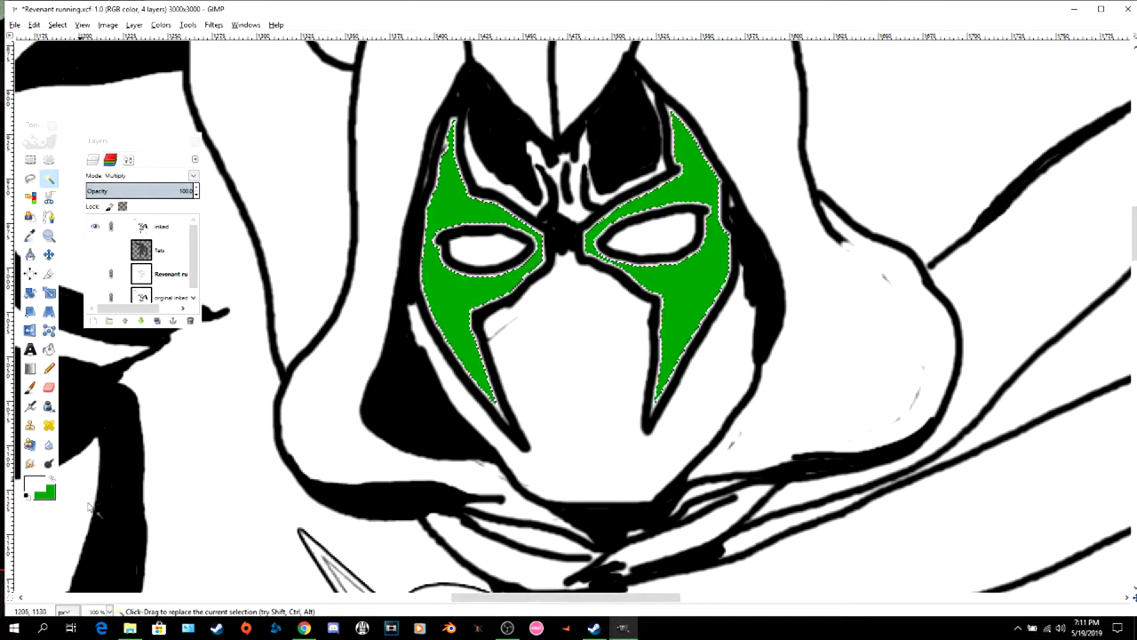
click(30, 388)
mouse_move(471, 355)
mouse_down()
mouse_move(568, 209)
mouse_move(480, 217)
mouse_move(679, 307)
mouse_move(629, 300)
mouse_up()
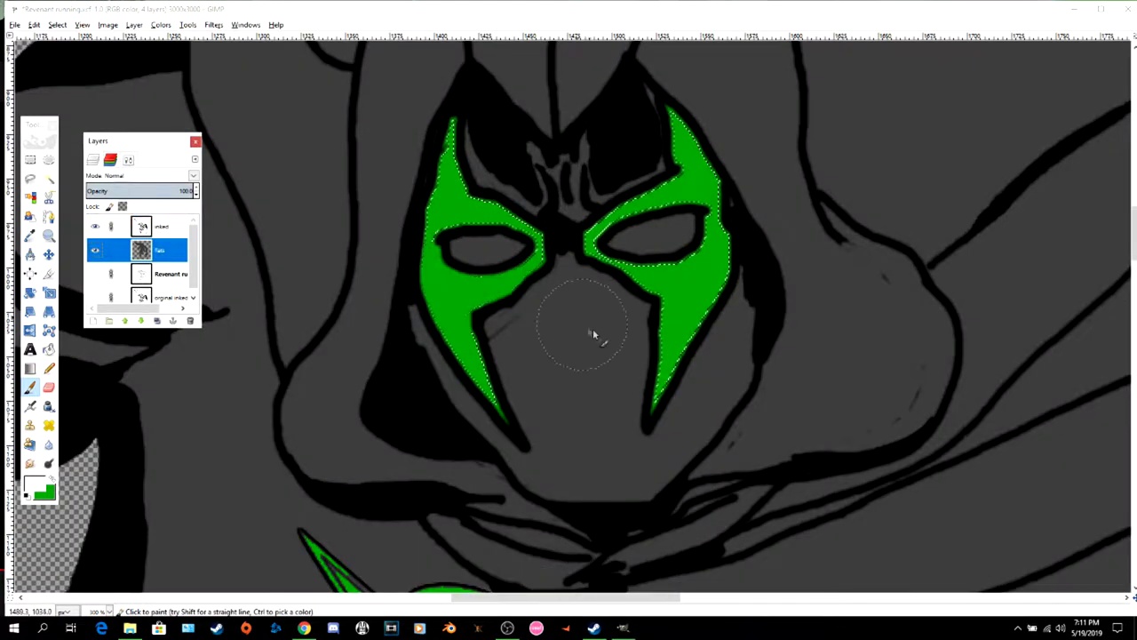
- Switch the brush colour to green at size 5 and clear the selection around the eye markings
scroll(596, 331, down, 5)
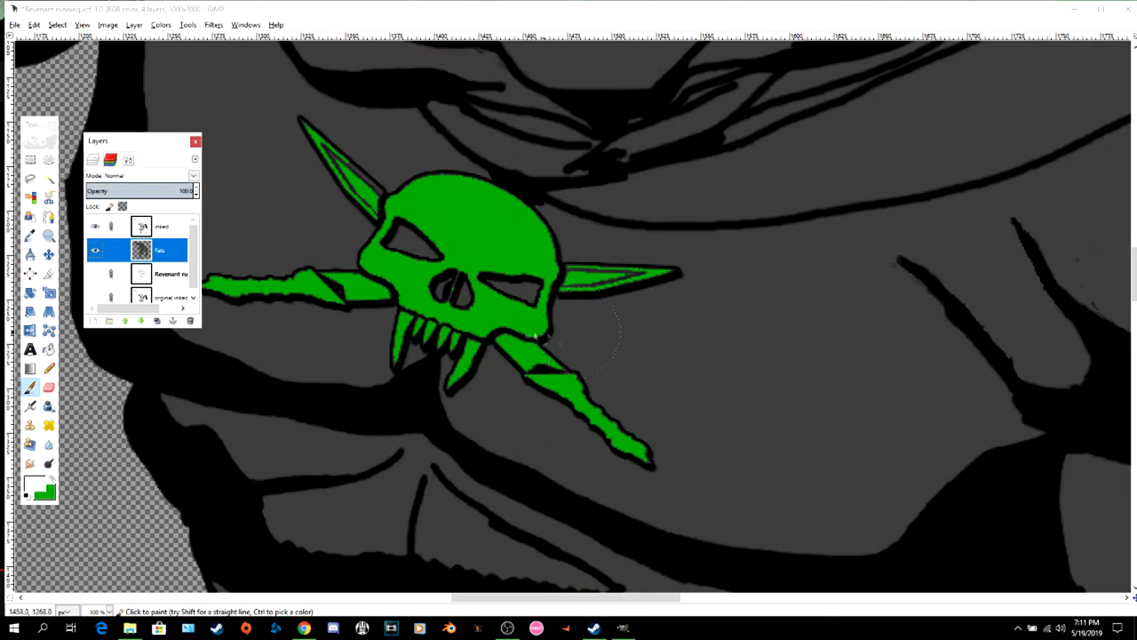
scroll(407, 247, up, 4)
key(x)
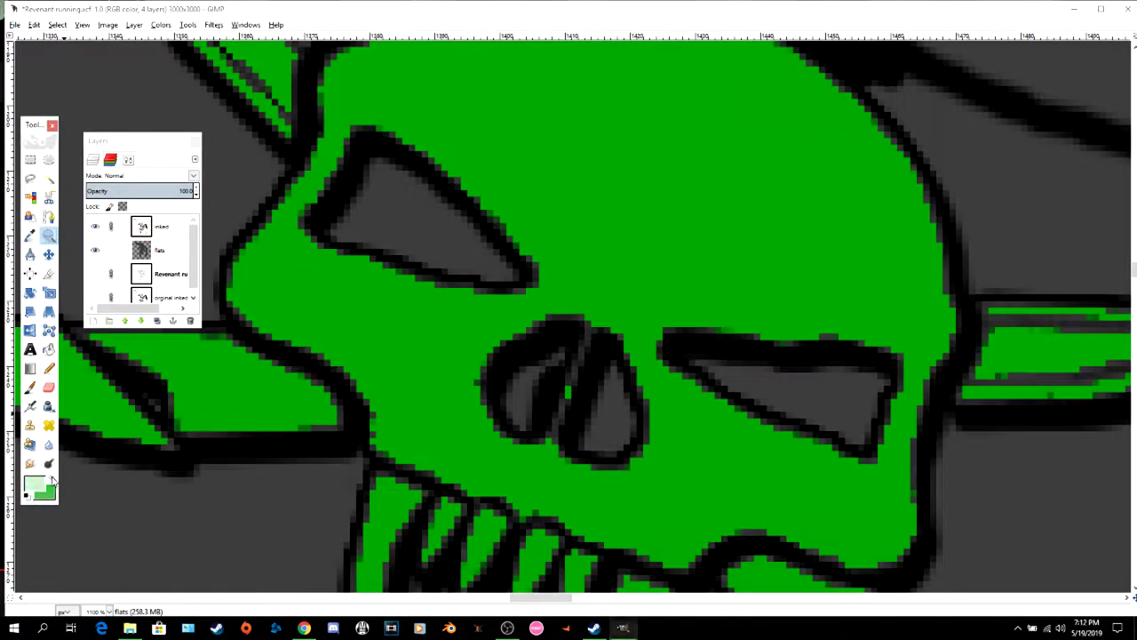
key(bracketright)
key(bracketright)
key(bracketright)
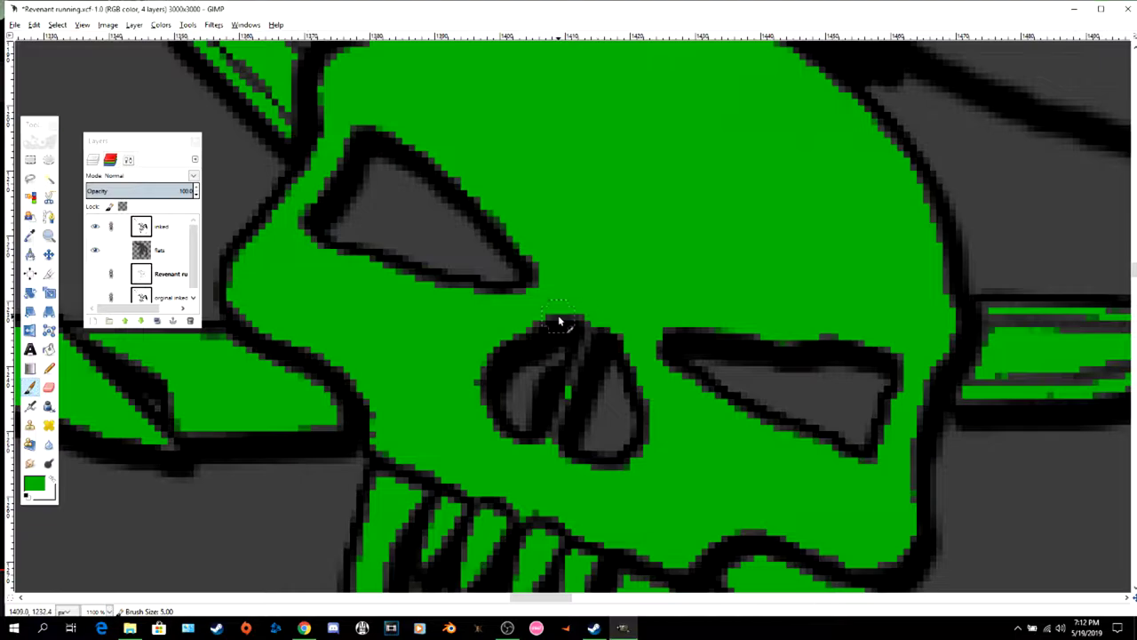
click(57, 25)
click(71, 52)
- Paint green over the grey gaps around the skull's nose, right eye socket and jaw on the flats layer
drag(499, 336, 498, 429)
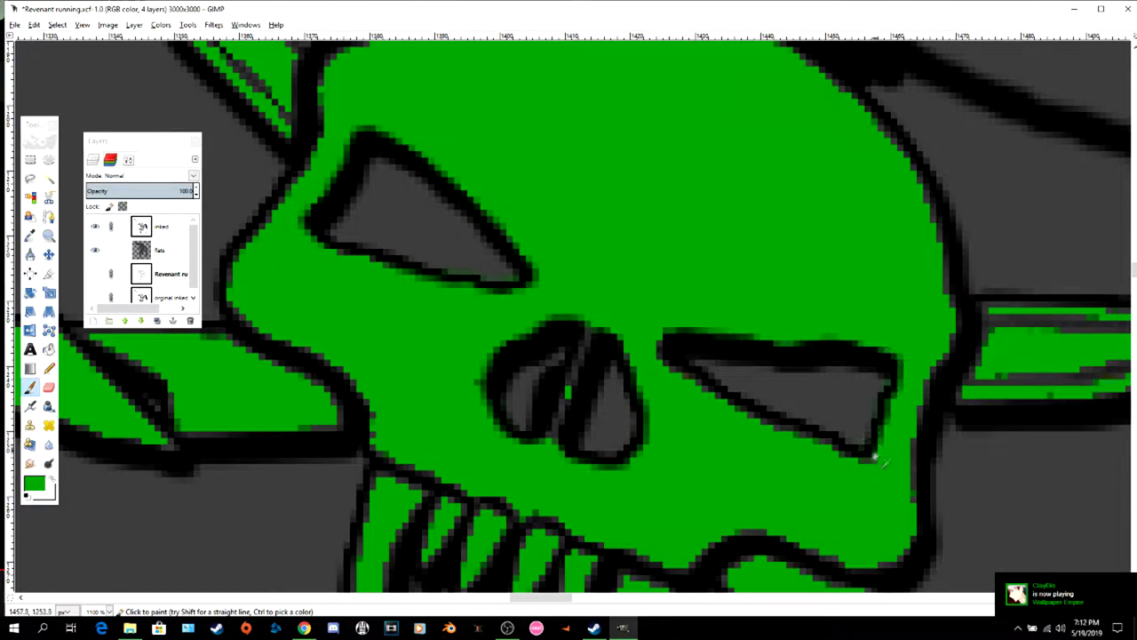
drag(687, 367, 867, 444)
drag(589, 327, 553, 440)
scroll(768, 394, up, 2)
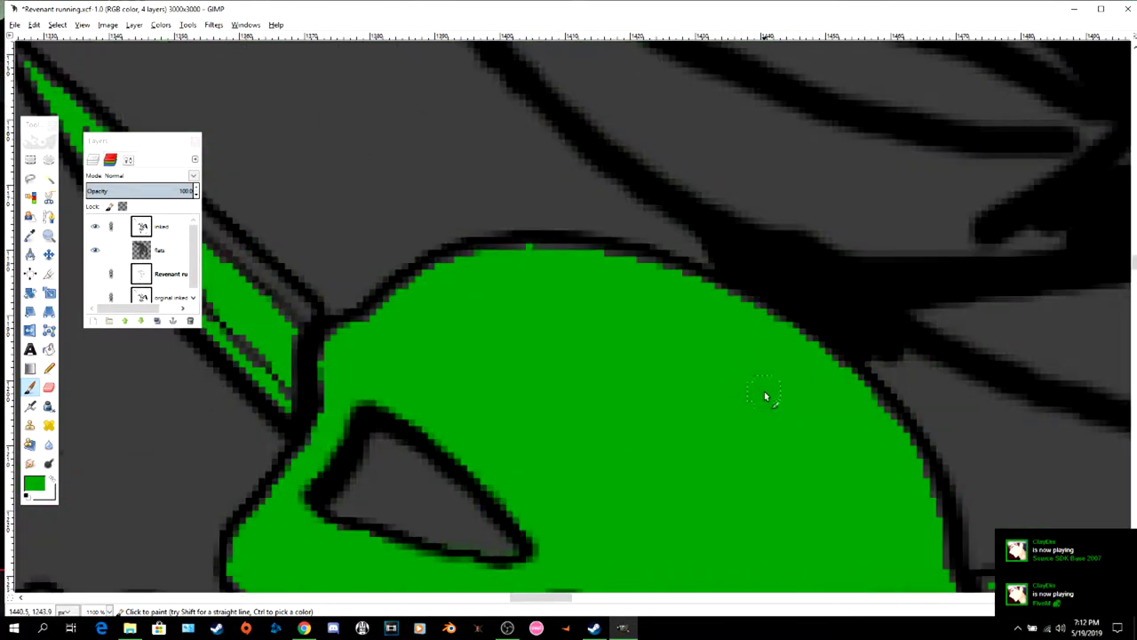
scroll(782, 382, down, 2)
scroll(910, 409, down, 3)
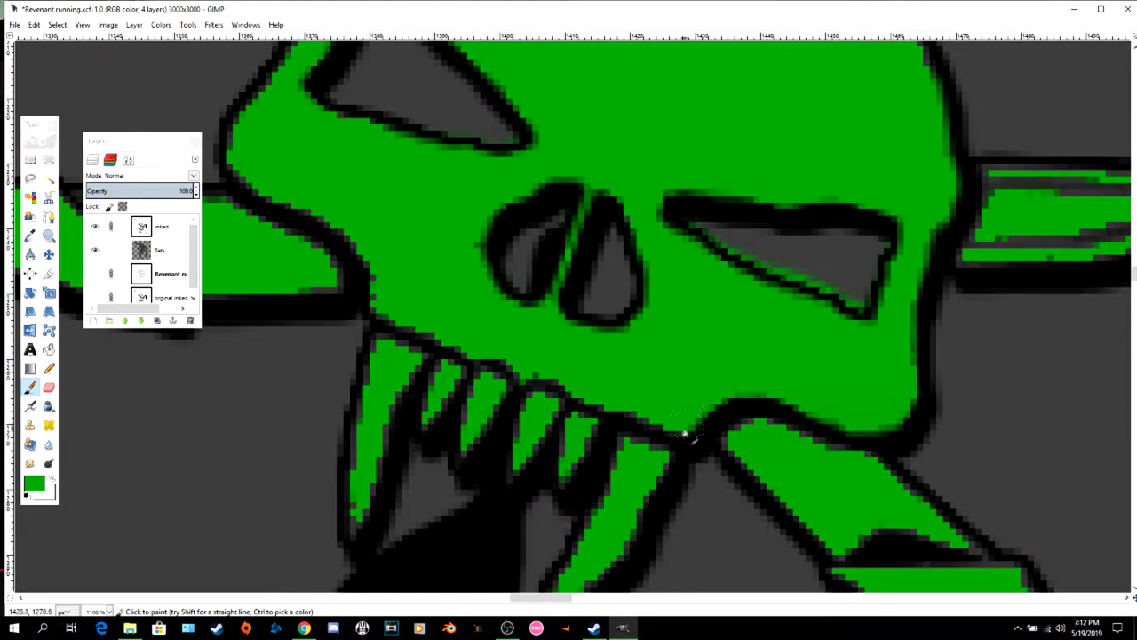
drag(686, 434, 451, 351)
- Fill the grey edge gaps along the skull's crown and the lower-right bone with green
scroll(569, 253, up, 8)
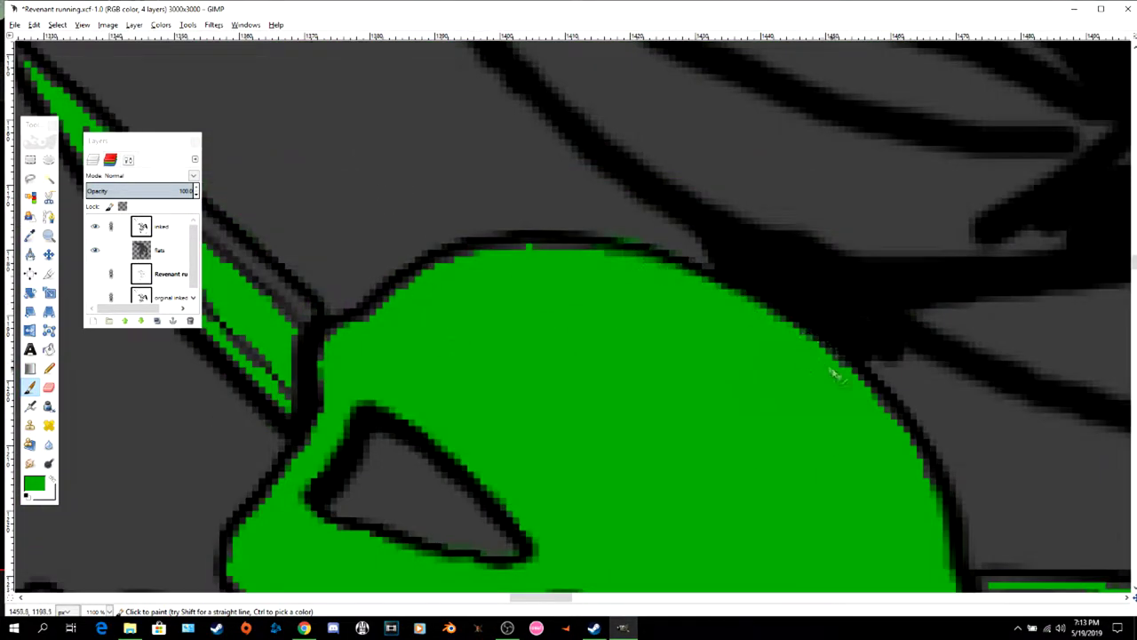
scroll(922, 326, down, 3)
scroll(944, 478, down, 3)
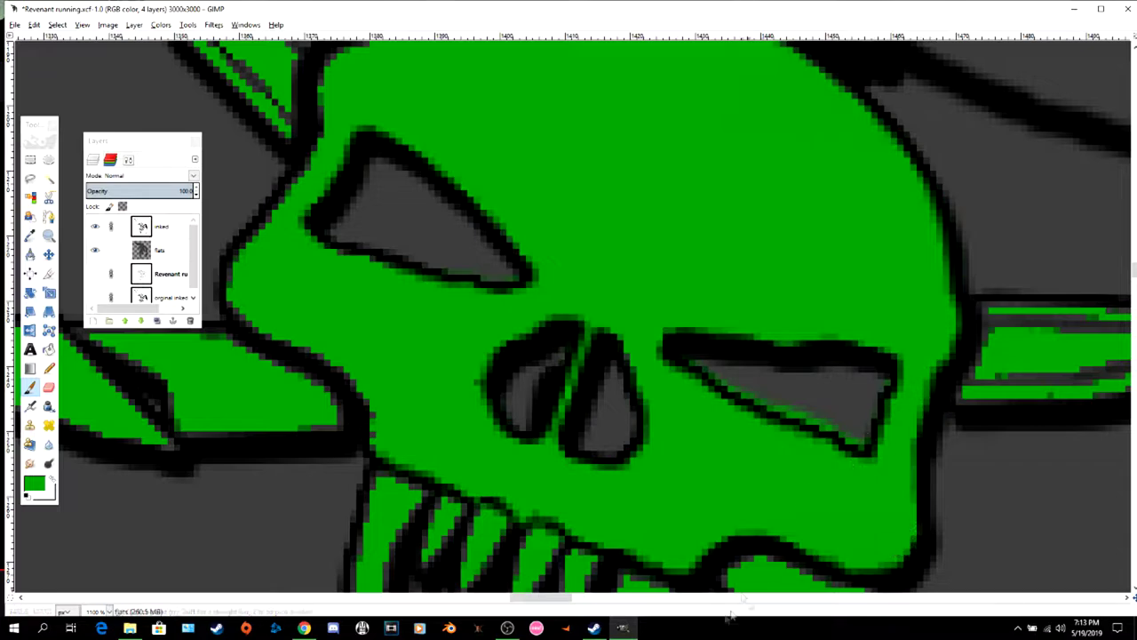
scroll(777, 424, down, 3)
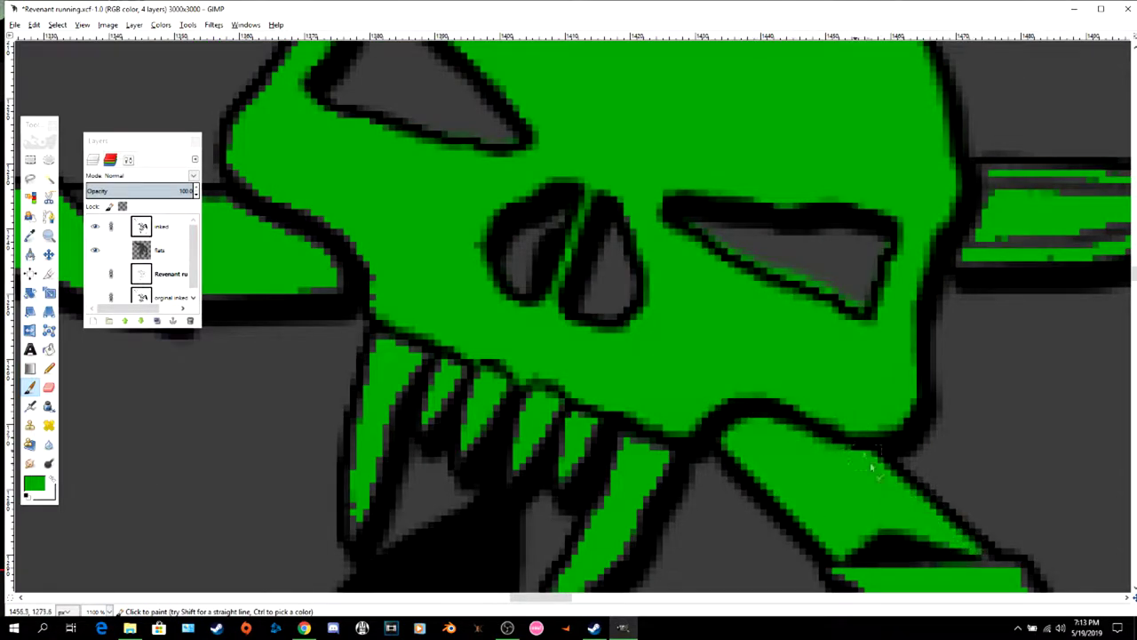
scroll(871, 467, down, 3)
drag(881, 470, 1011, 544)
scroll(1008, 297, down, 2)
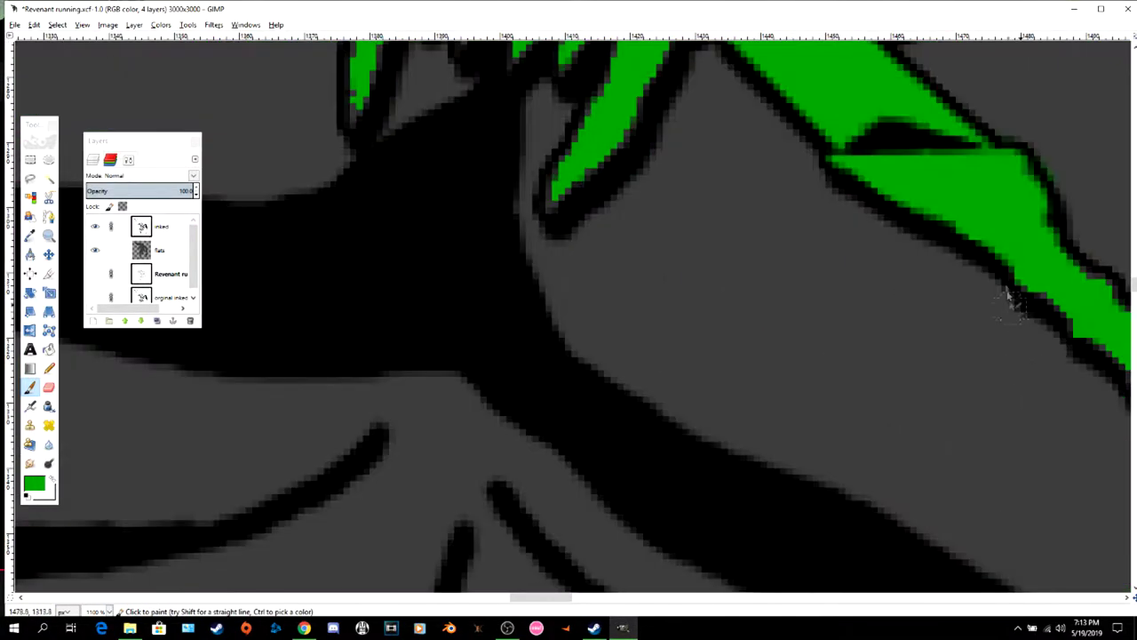
drag(563, 598, 595, 599)
drag(476, 277, 547, 342)
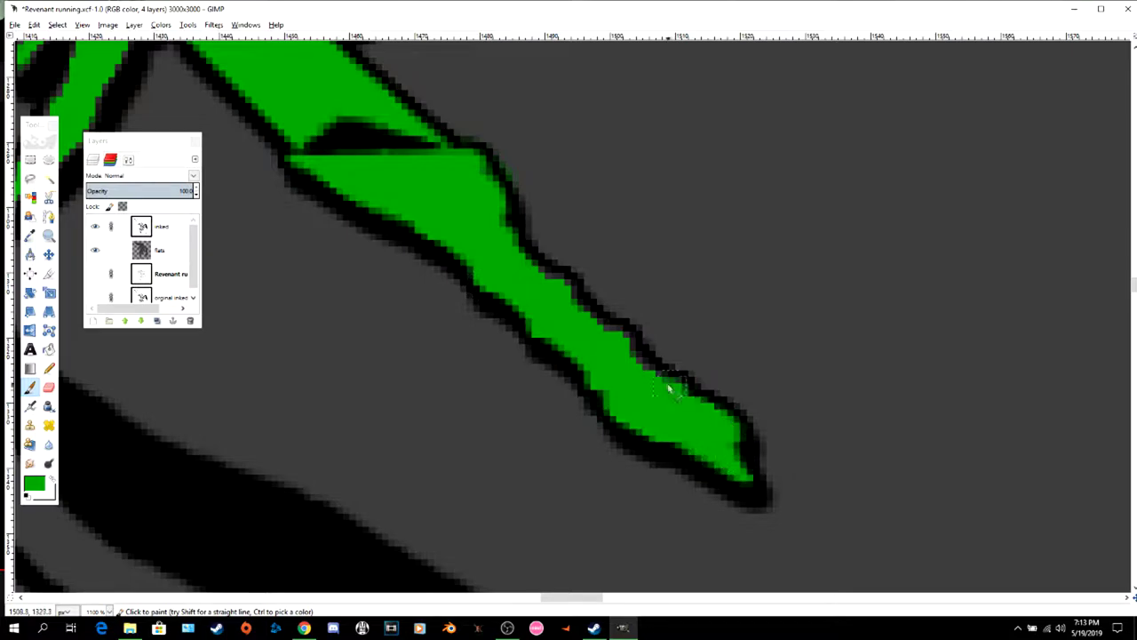
- Paint green over the grey gaps in the right spike and along the edges of the left bone
scroll(572, 455, up, 5)
mouse_move(769, 339)
mouse_down()
mouse_move(458, 381)
mouse_move(551, 329)
mouse_move(843, 329)
mouse_move(662, 381)
mouse_move(791, 333)
mouse_move(460, 314)
mouse_move(434, 343)
mouse_move(438, 328)
mouse_move(507, 399)
mouse_move(426, 376)
mouse_up()
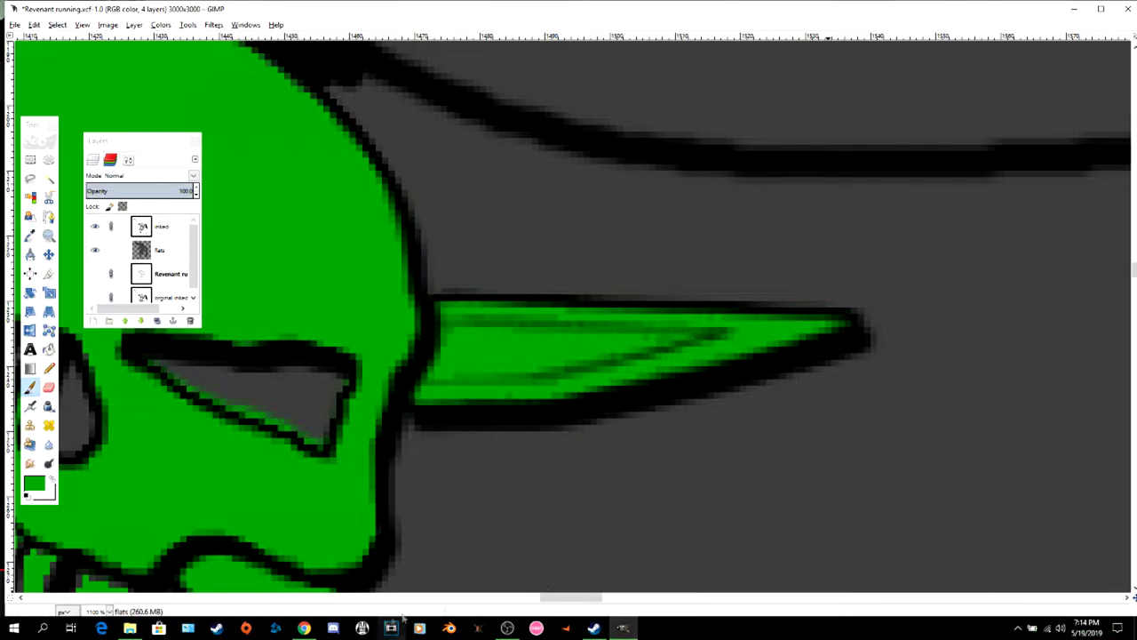
scroll(581, 438, left, 10)
drag(789, 389, 818, 428)
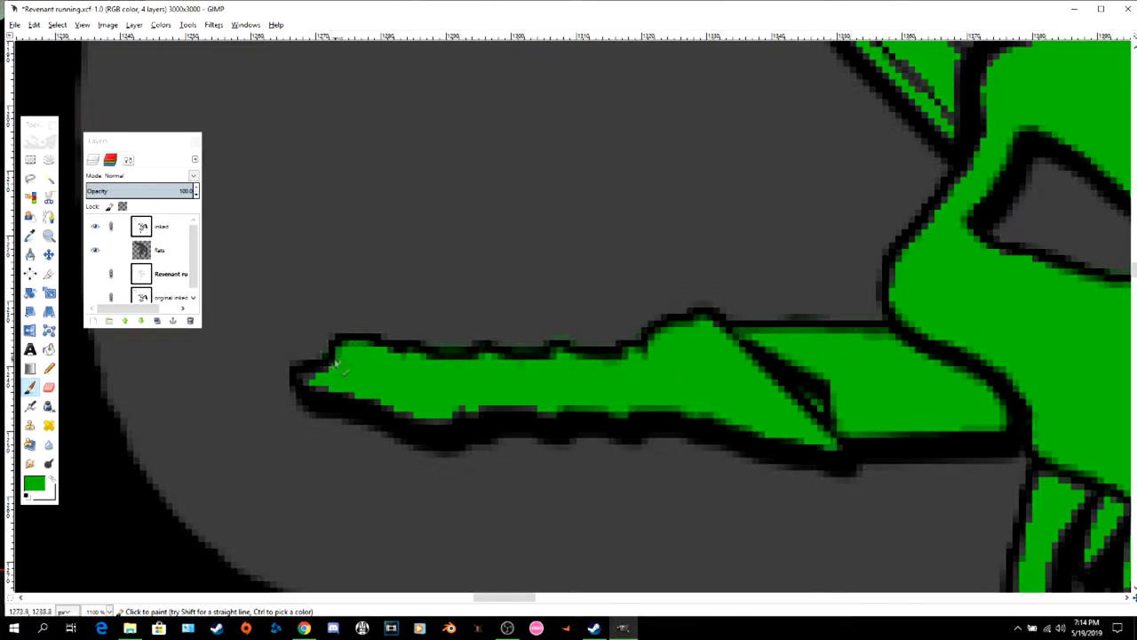
drag(513, 412, 542, 411)
- Paint green over the grey gaps inside the upper-left spike and where it meets the skull
scroll(837, 424, up, 6)
scroll(838, 424, down, 6)
mouse_move(510, 600)
mouse_down()
mouse_move(559, 603)
mouse_move(534, 605)
mouse_up()
scroll(564, 275, down, 2)
scroll(563, 275, up, 6)
scroll(426, 302, up, 2)
mouse_move(362, 189)
mouse_down()
mouse_move(410, 241)
mouse_move(428, 299)
mouse_move(546, 362)
mouse_move(650, 456)
mouse_up()
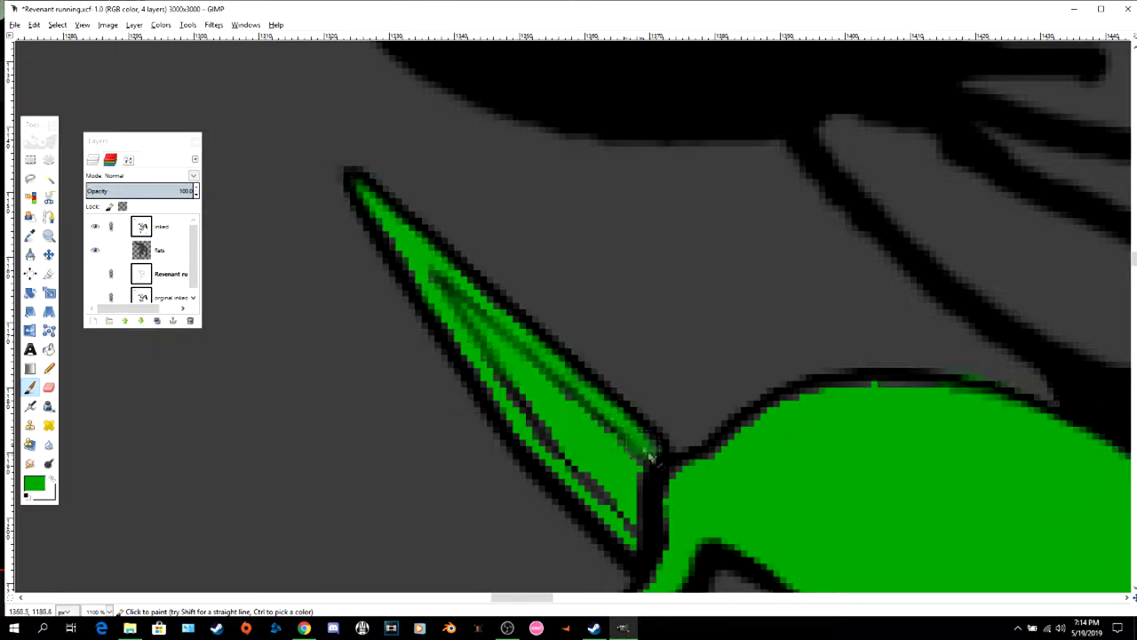
scroll(533, 355, down, 3)
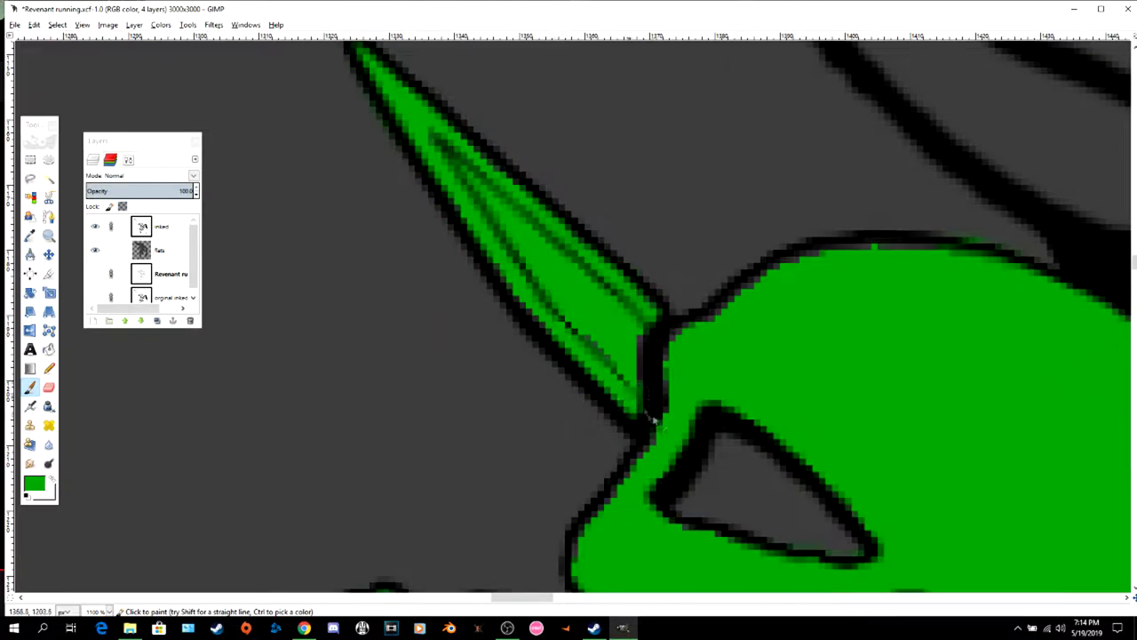
scroll(778, 284, down, 3)
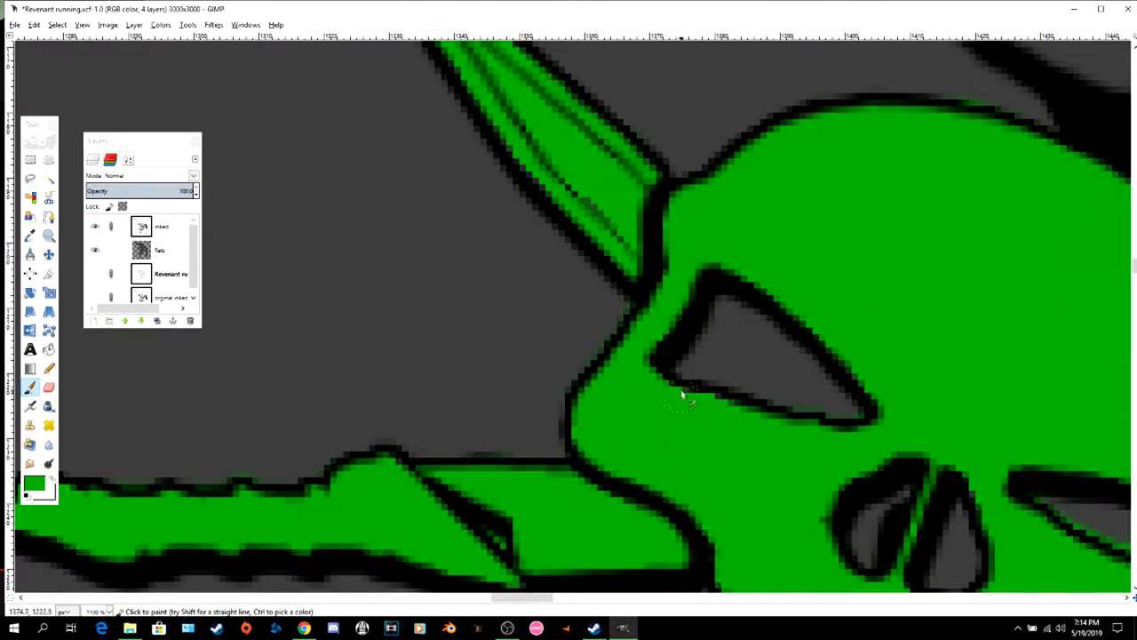
- Fill the remaining grey gaps in the skull's fangs and teeth with green
scroll(752, 393, down, 6)
drag(721, 373, 739, 432)
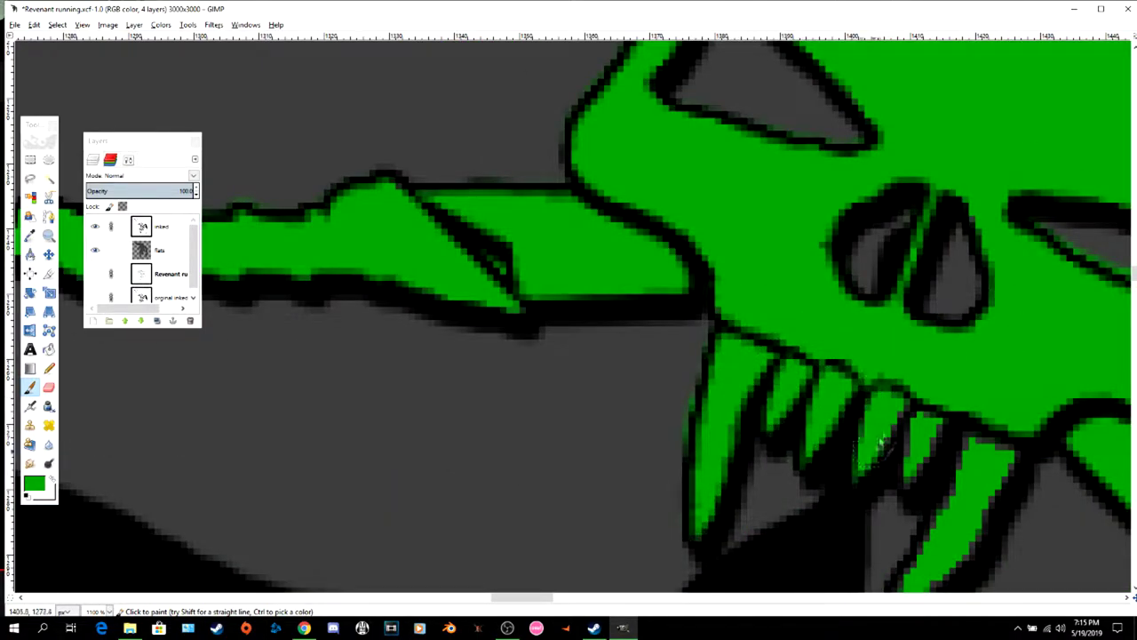
scroll(951, 417, down, 3)
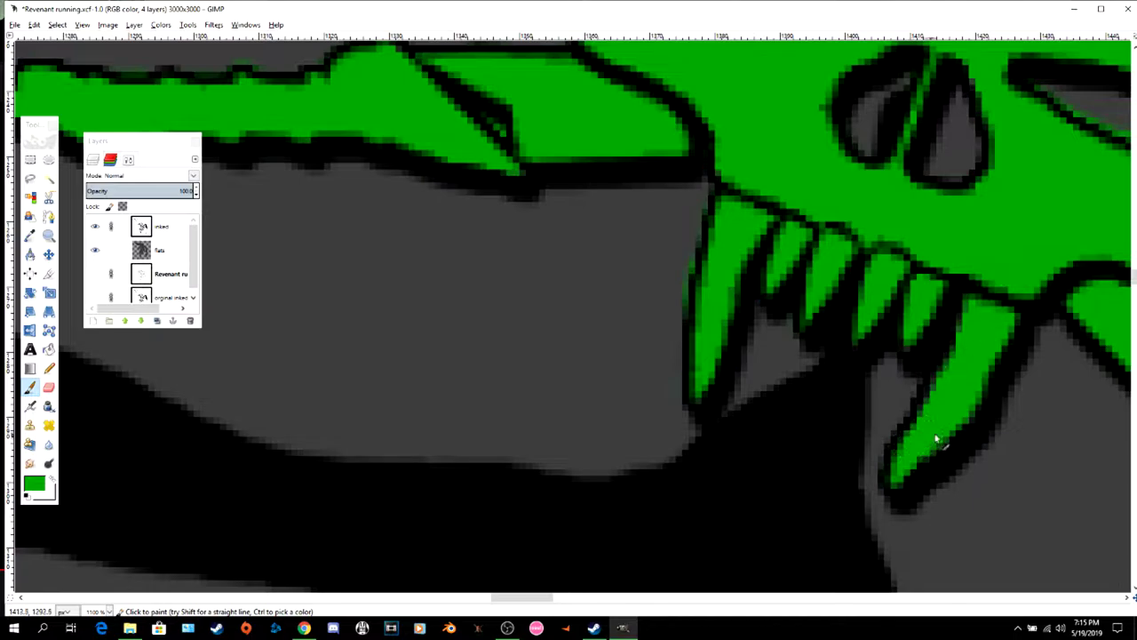
scroll(936, 438, down, 3)
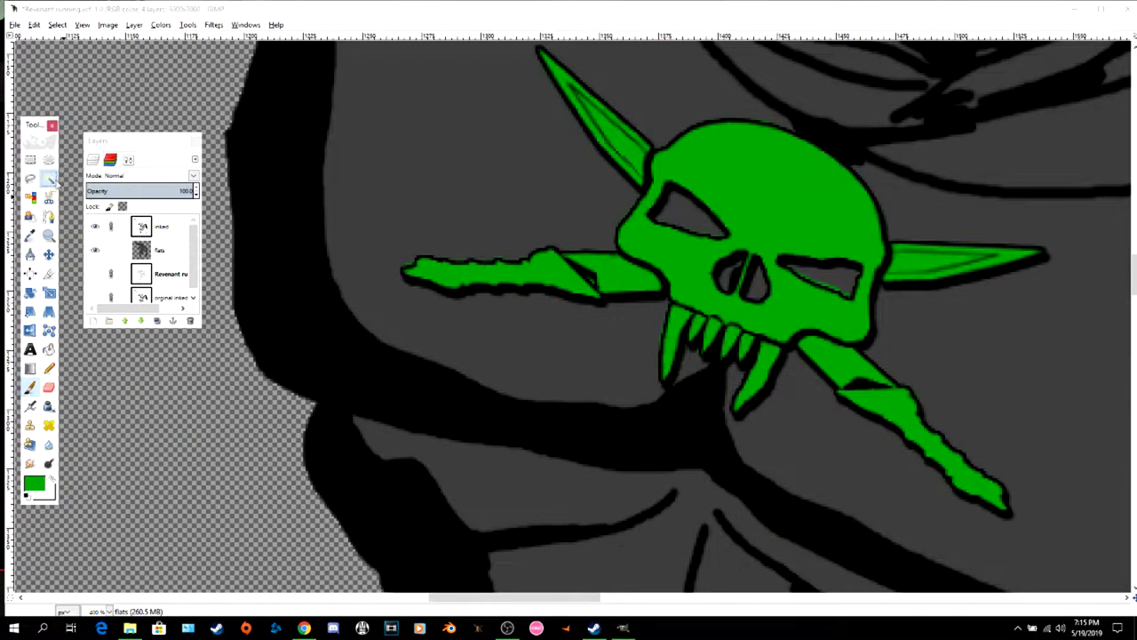
- Select the grey areas around the emblem and inside its openings on the inked layer using Fuzzy Select
click(50, 180)
click(161, 227)
click(498, 204)
shift+click(844, 279)
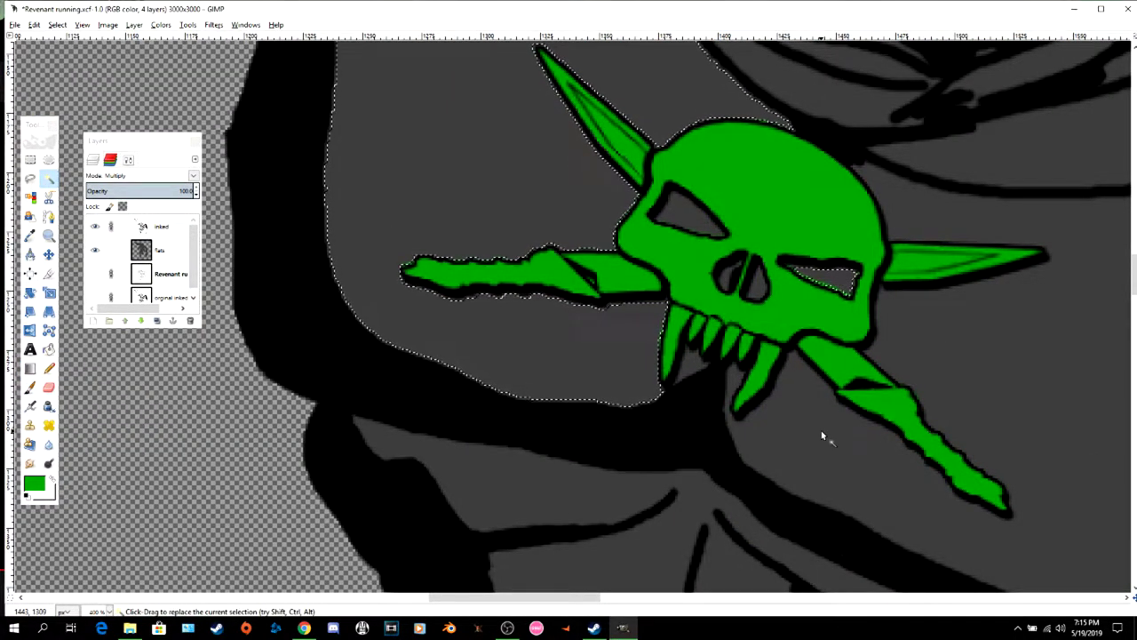
shift+click(954, 364)
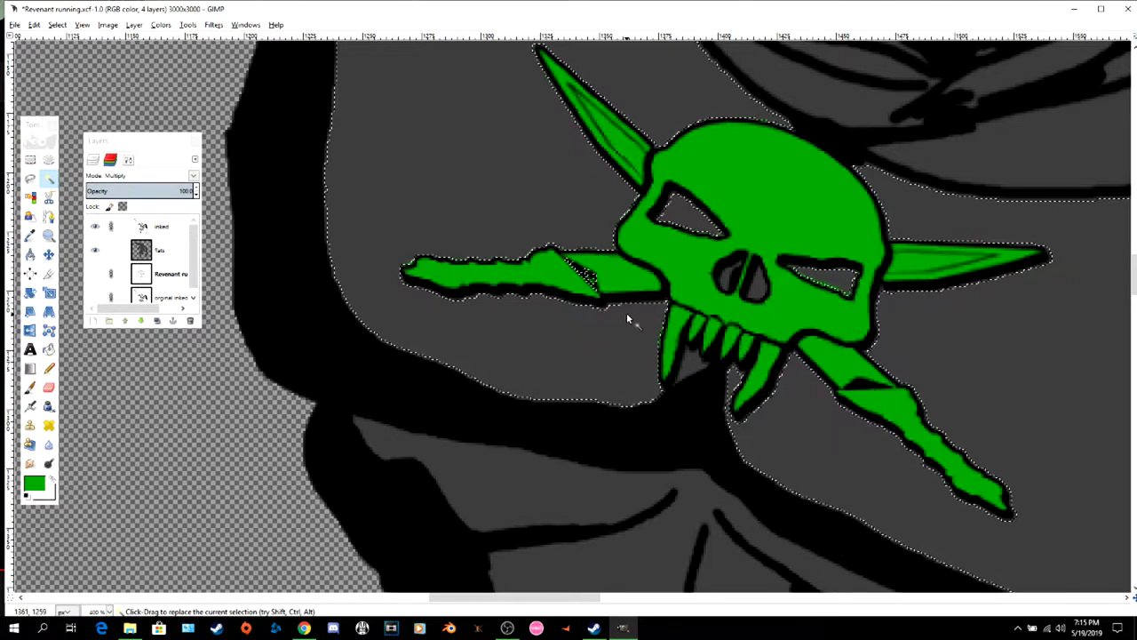
- Try to sample the cloak's grey as the foreground colour with the flats layer active
click(158, 250)
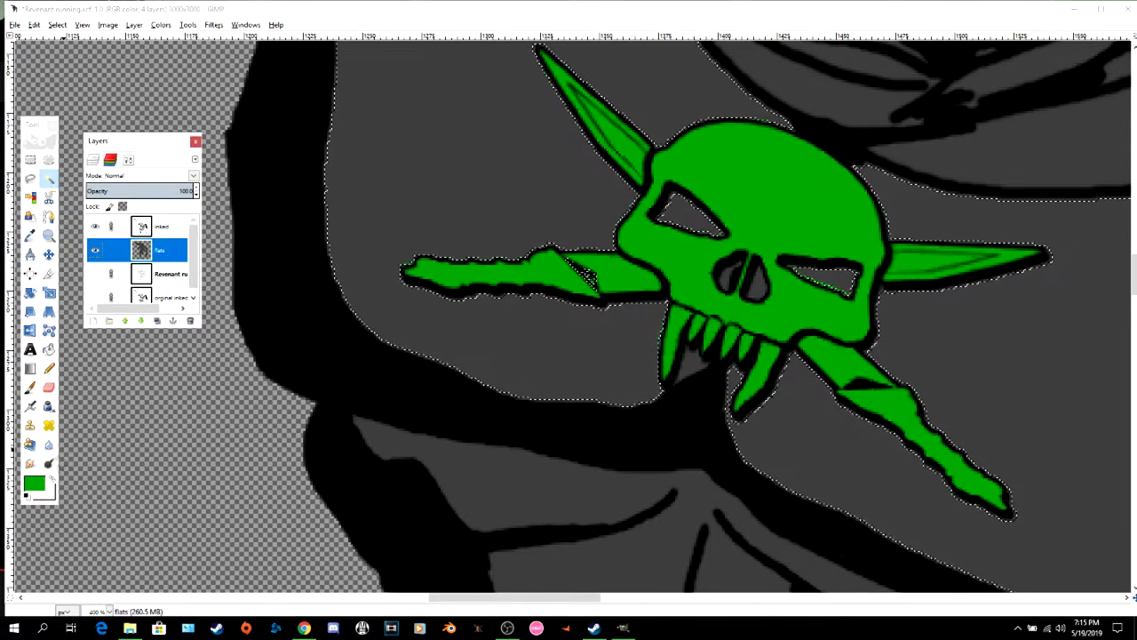
click(51, 479)
click(33, 483)
click(773, 235)
click(515, 417)
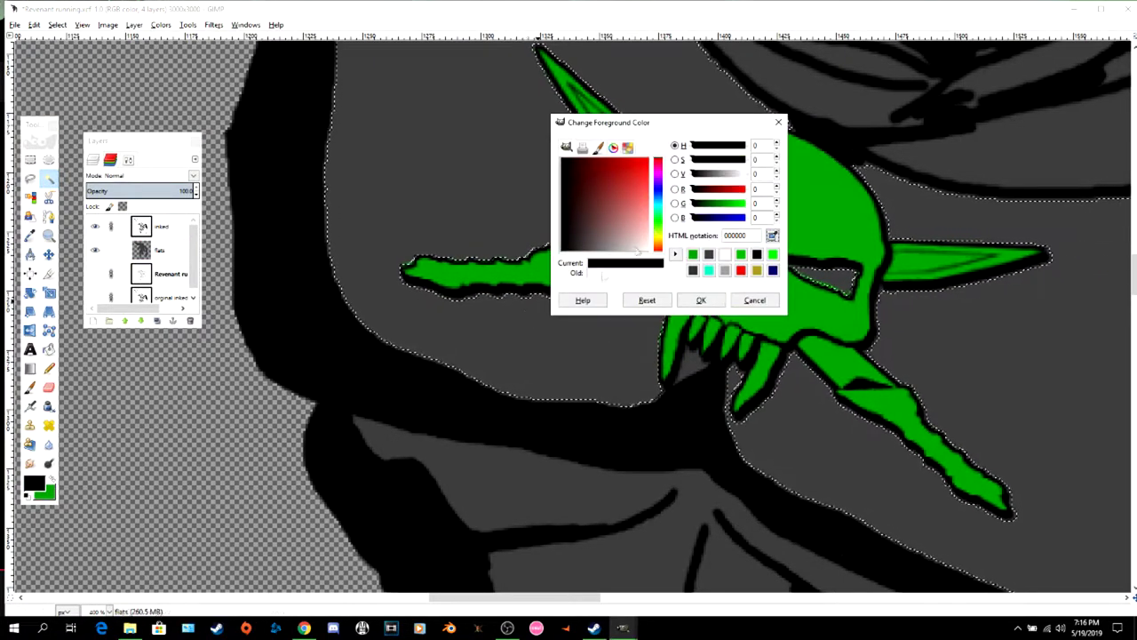
click(158, 251)
click(773, 235)
click(549, 364)
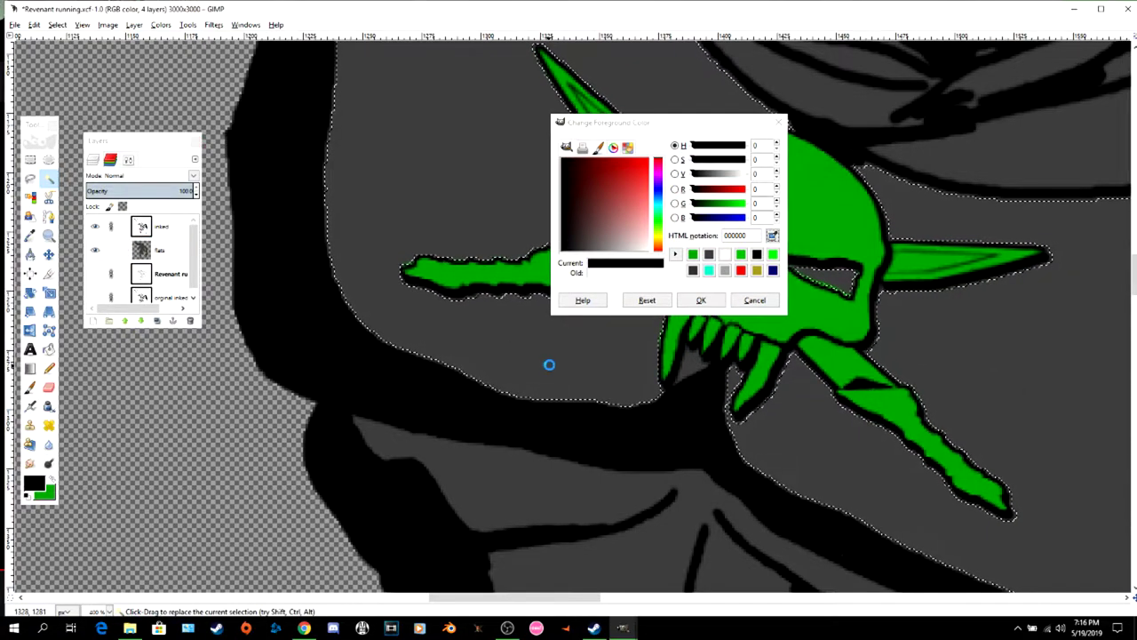
click(701, 299)
- Clear the selection and set the foreground colour to dark grey
click(57, 24)
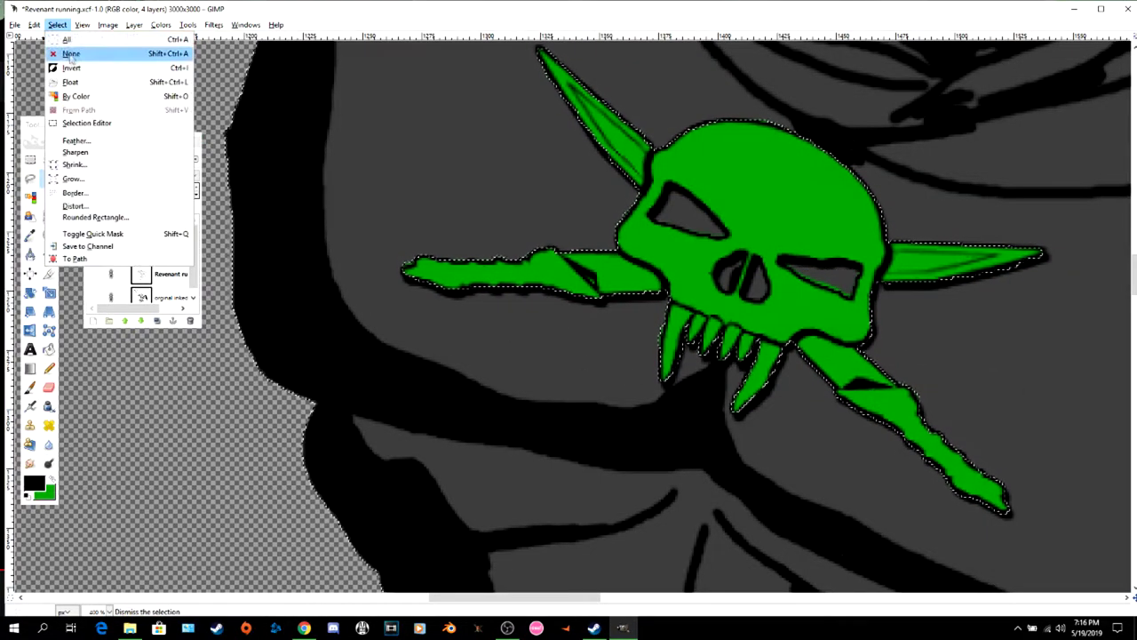
click(72, 55)
click(158, 251)
click(34, 483)
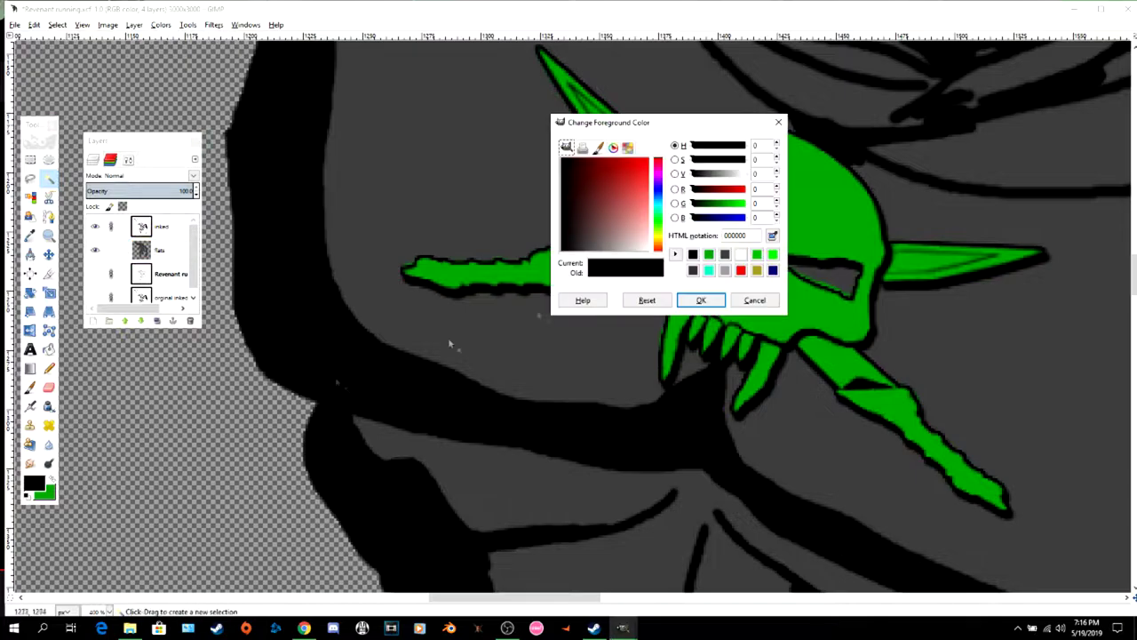
click(701, 299)
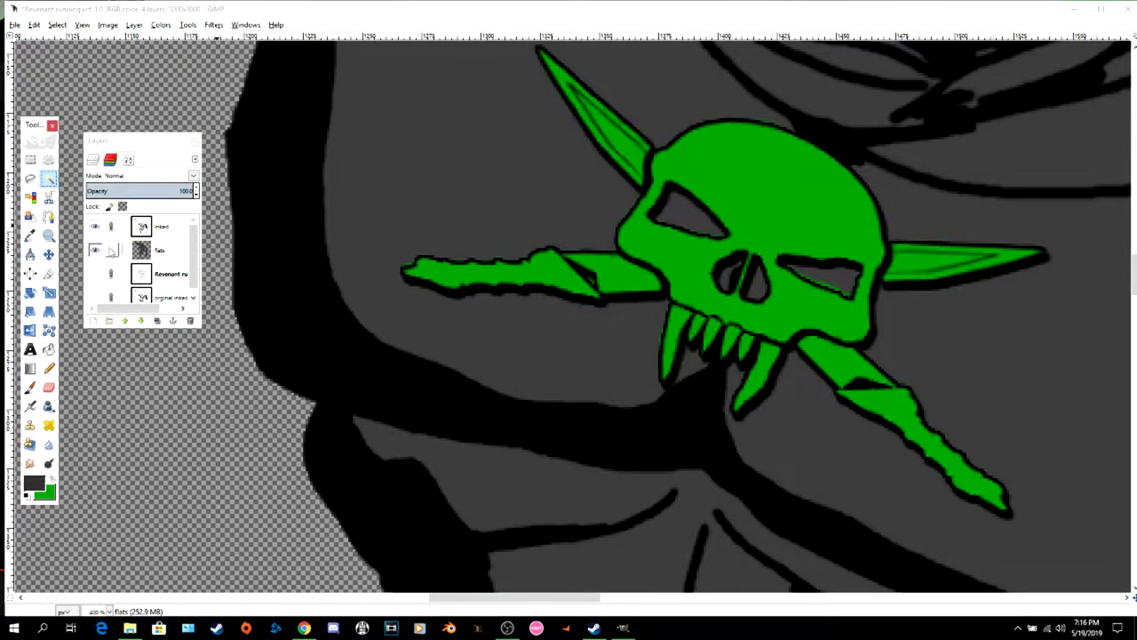
- Select the skull's eye sockets and nostrils on the inked layer using Fuzzy Select
click(165, 226)
click(367, 164)
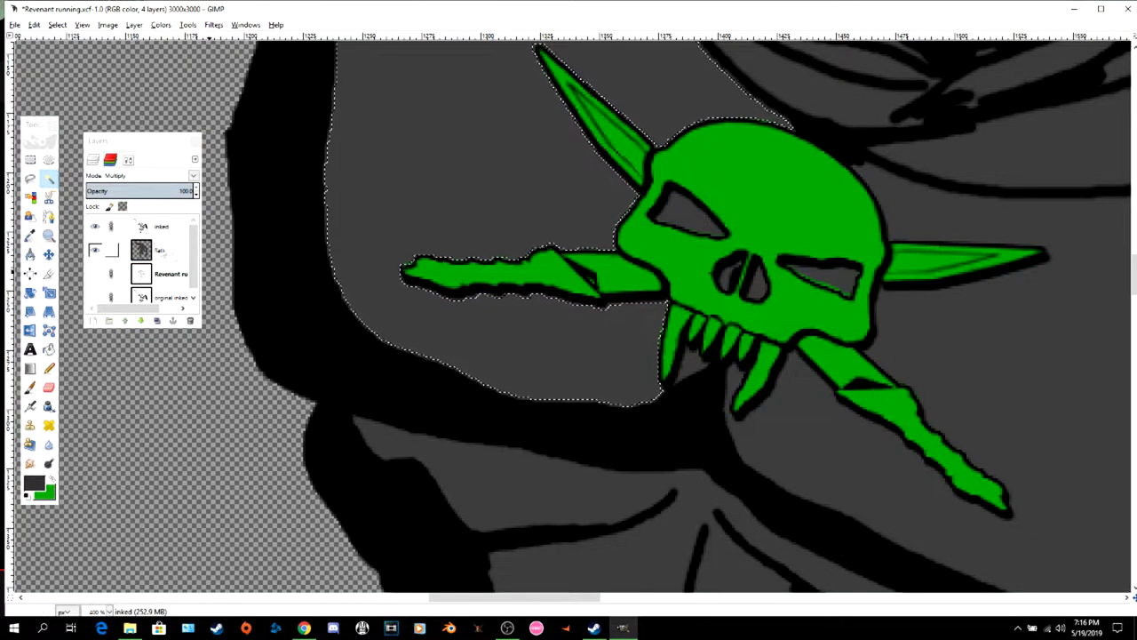
click(160, 228)
click(477, 193)
click(817, 422)
click(826, 280)
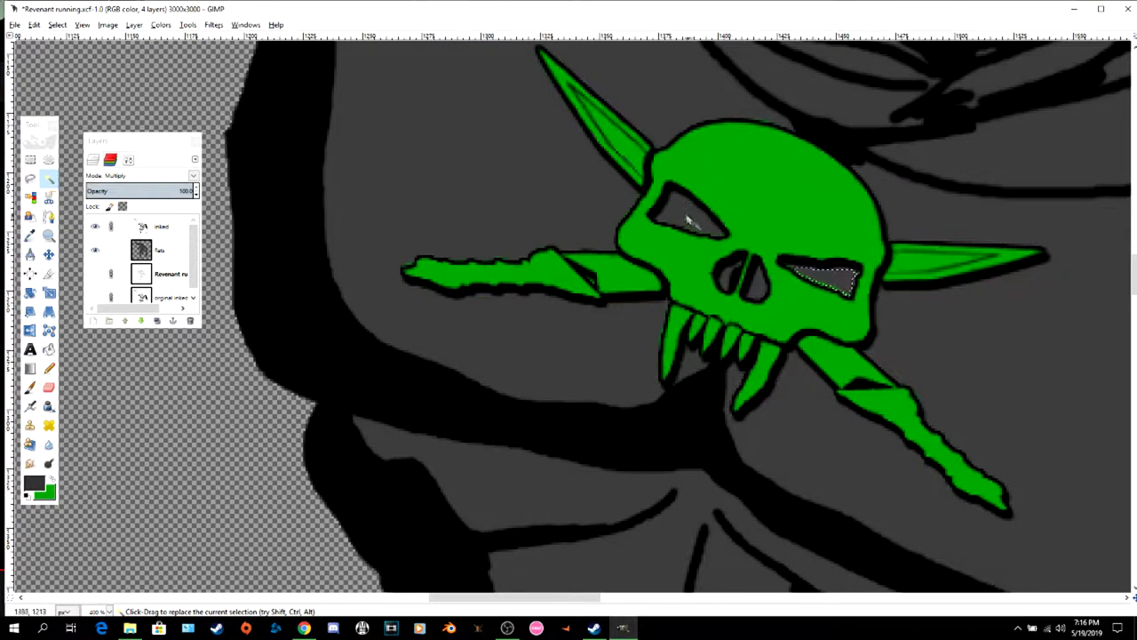
shift+click(757, 282)
- Hide the inked layer, extend the selection around the sockets and nostrils, and show the layer again for painting
click(95, 227)
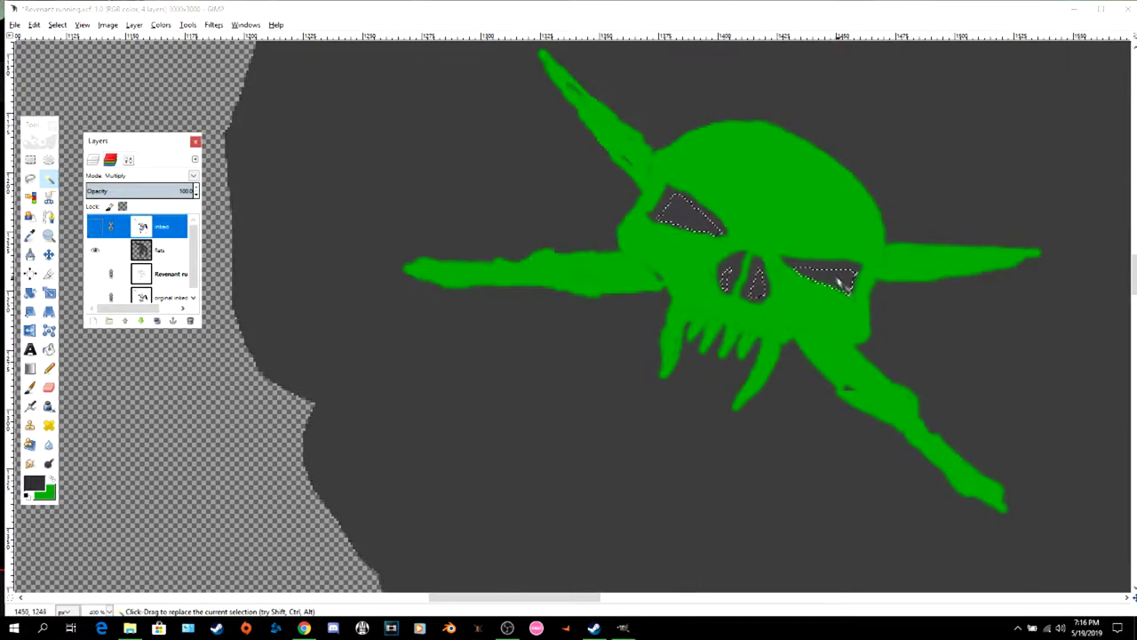
shift+click(817, 270)
shift+click(754, 285)
shift+click(663, 212)
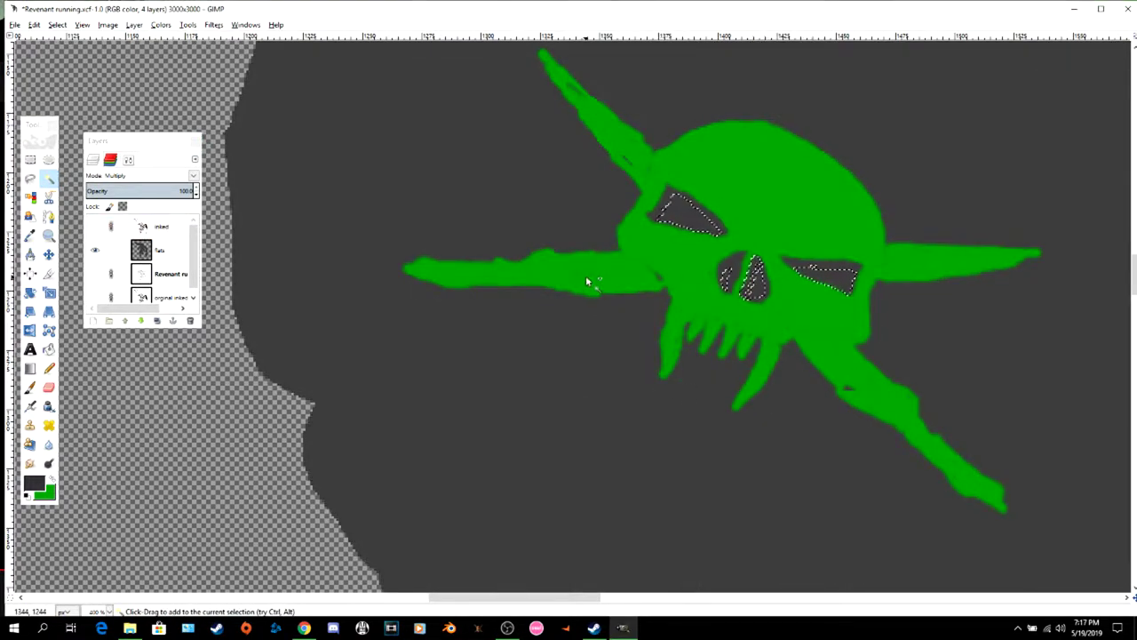
click(95, 226)
key(p)
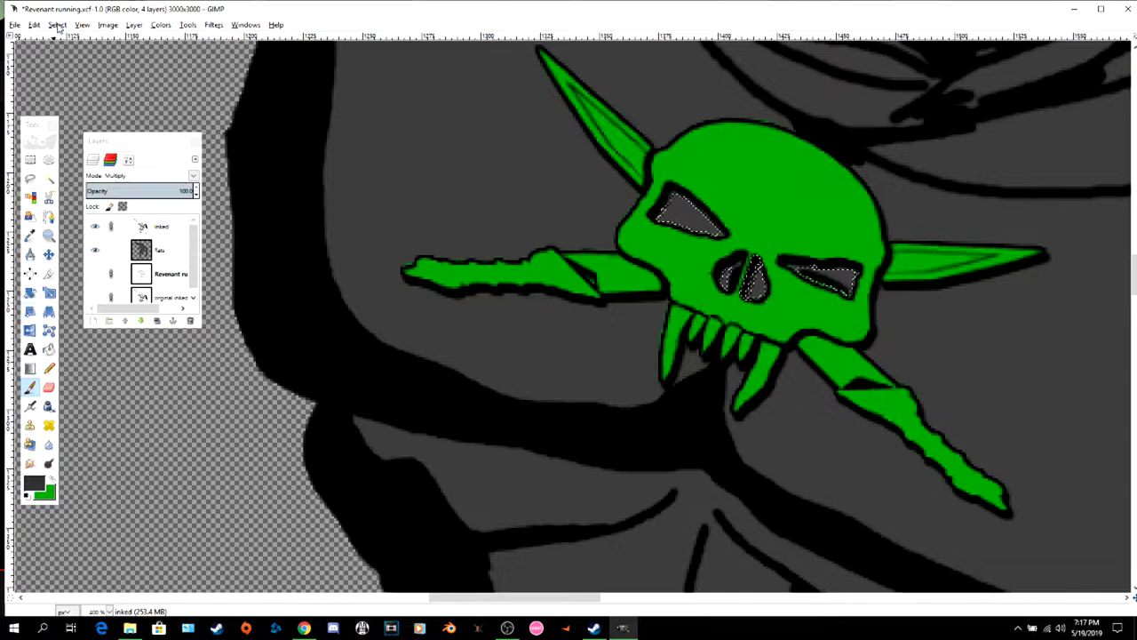
- Activate the flats layer and sample the cloak's dark grey as the paintbrush colour
click(160, 250)
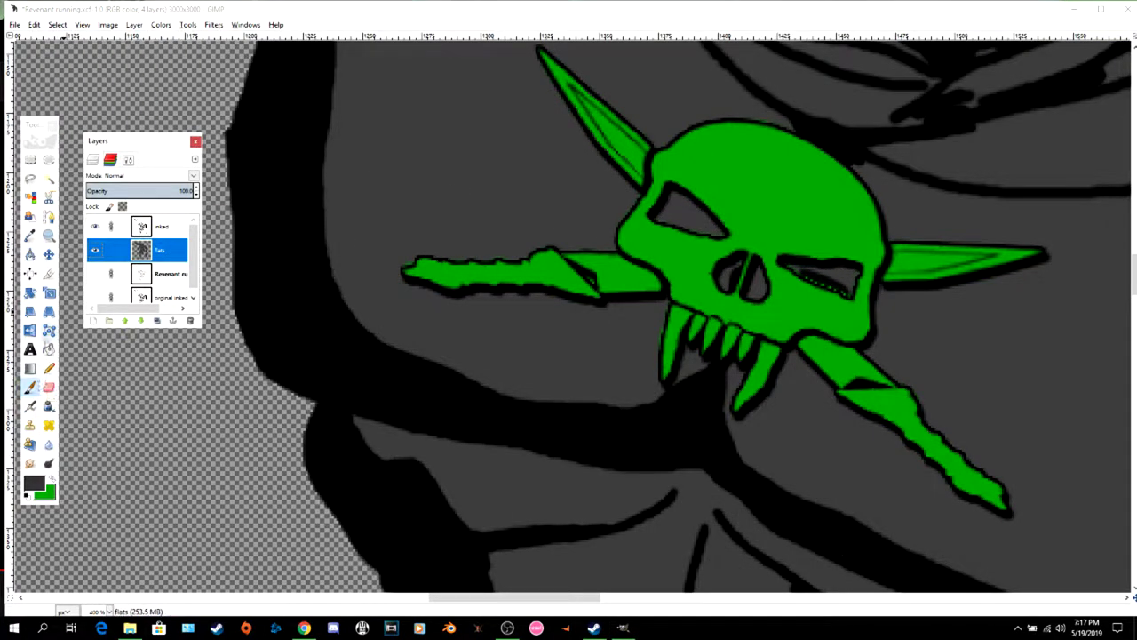
click(34, 482)
click(726, 271)
click(781, 122)
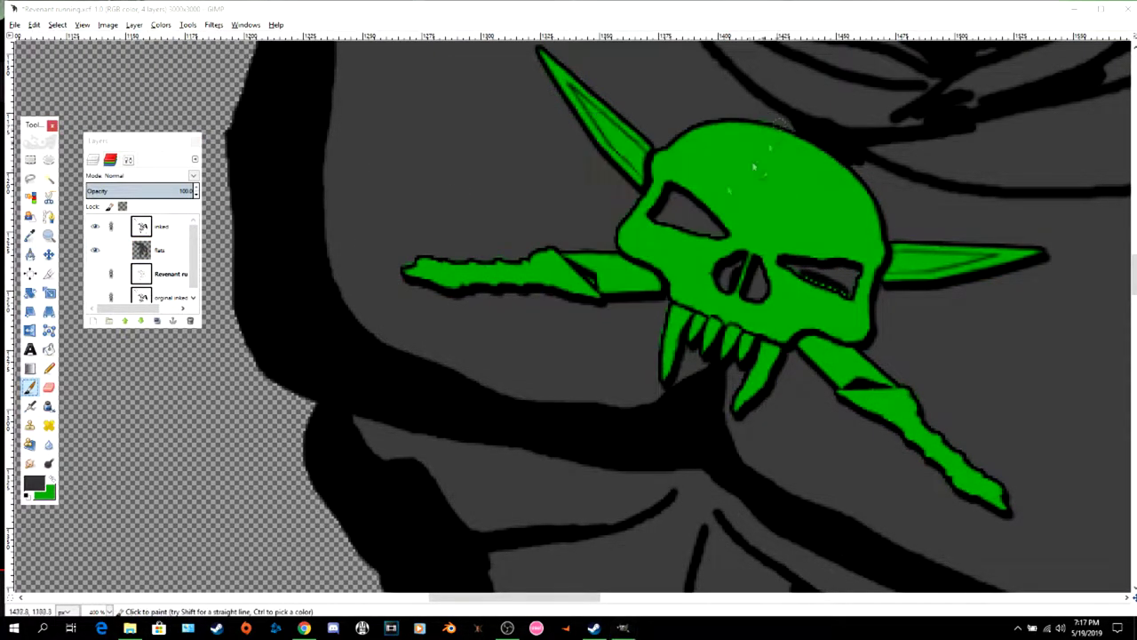
click(31, 237)
click(382, 249)
click(30, 388)
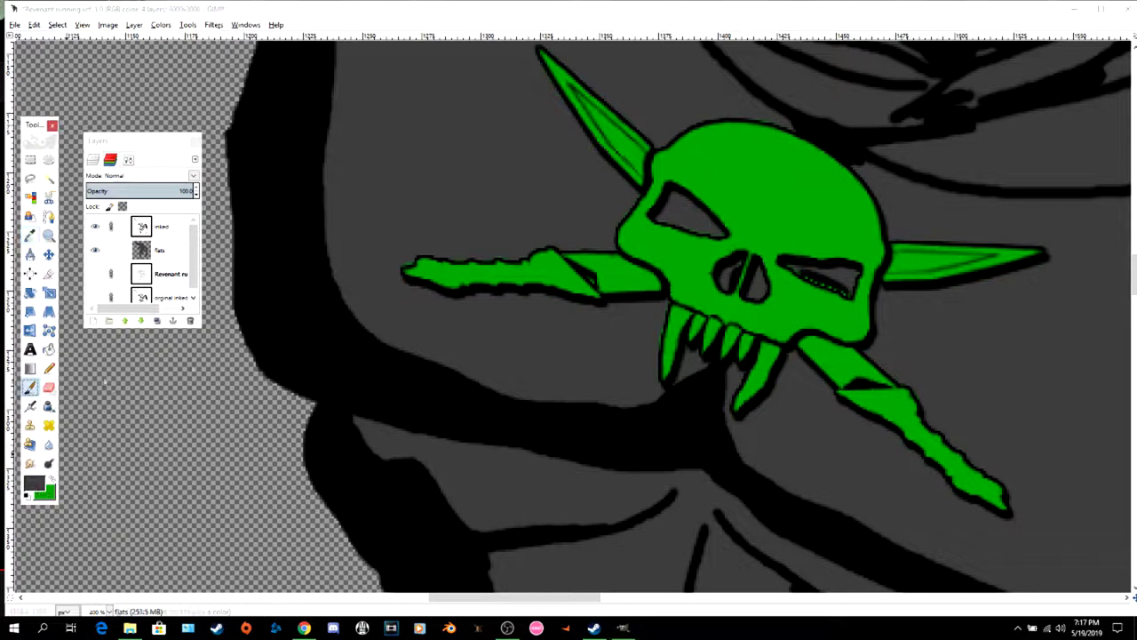
- Activate the inked layer for retouching the skull's right-hand eye socket with the Paintbrush
click(50, 236)
click(835, 280)
click(834, 280)
click(834, 280)
click(834, 280)
click(834, 280)
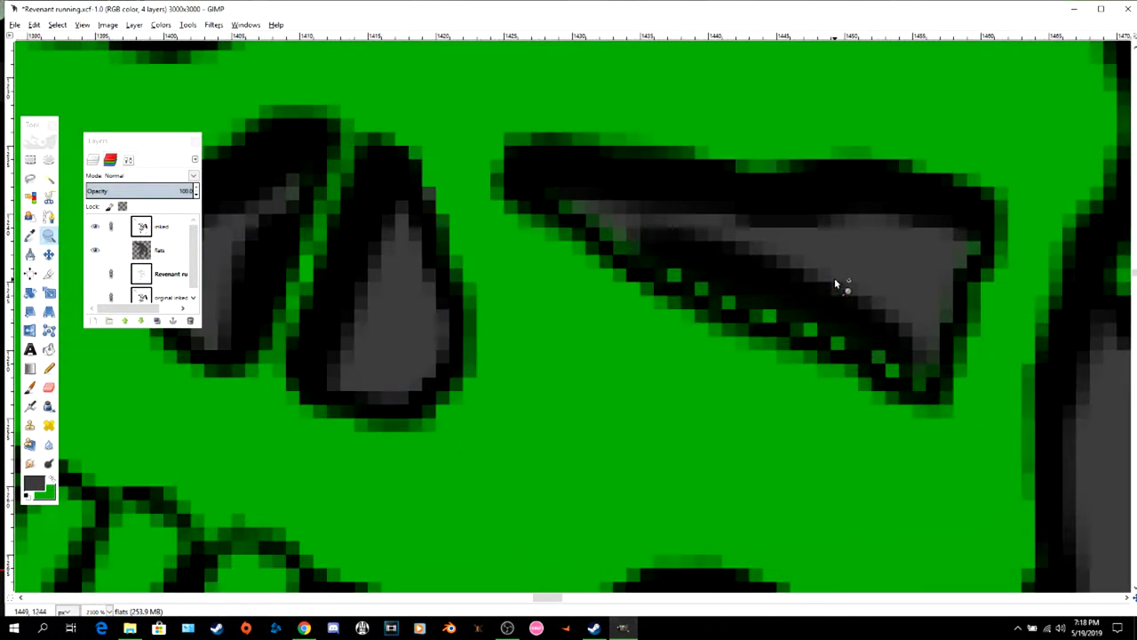
key(p)
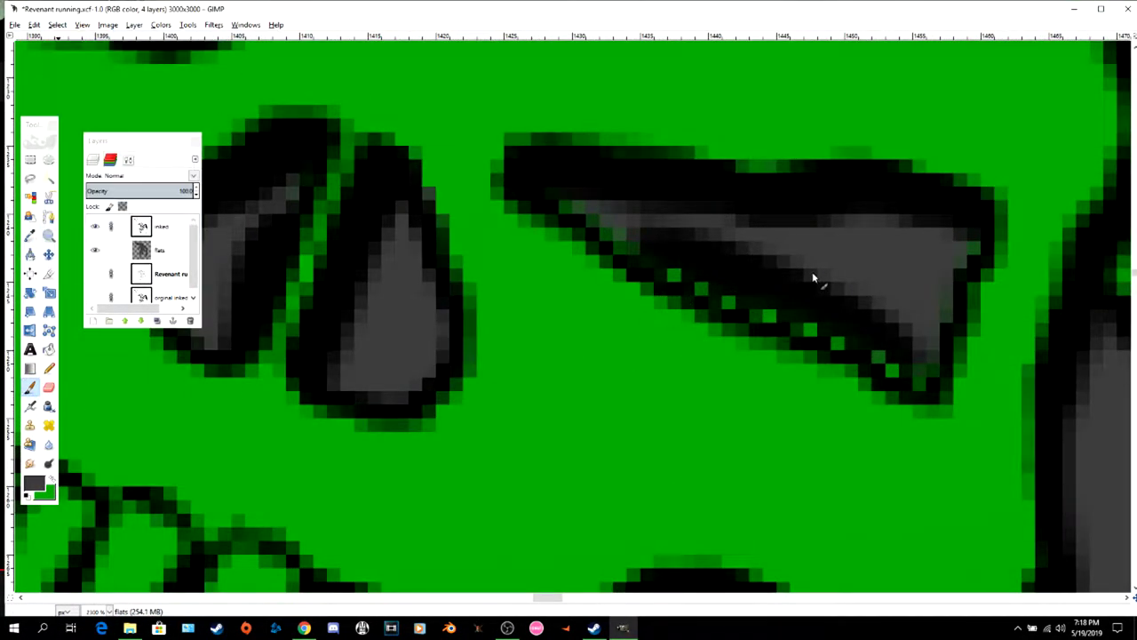
click(160, 250)
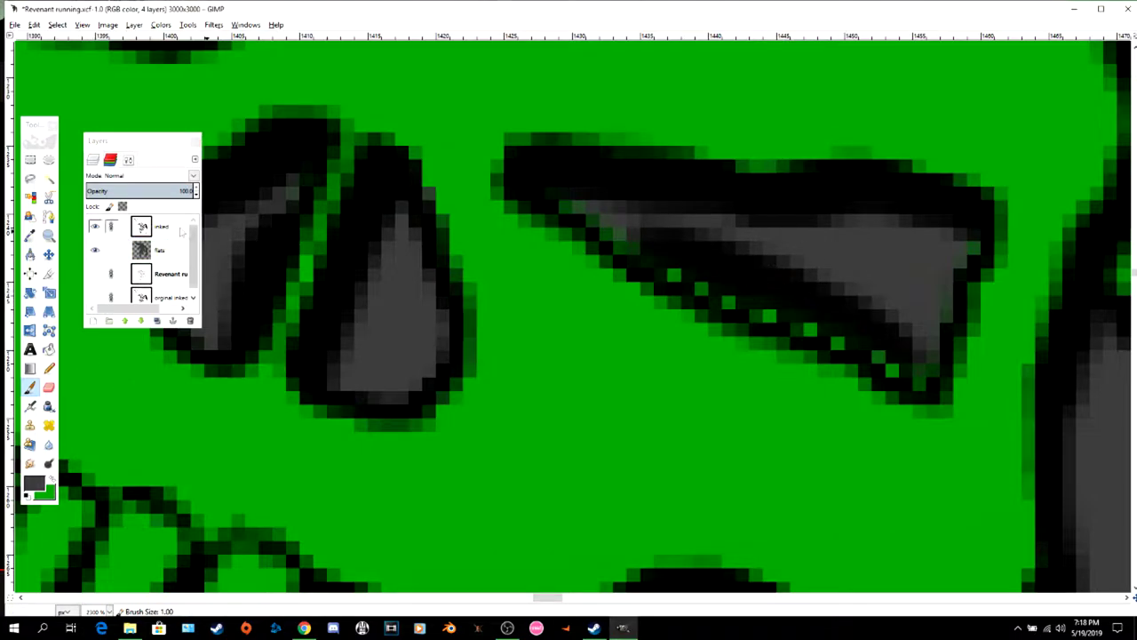
click(94, 227)
click(94, 227)
click(94, 227)
click(94, 227)
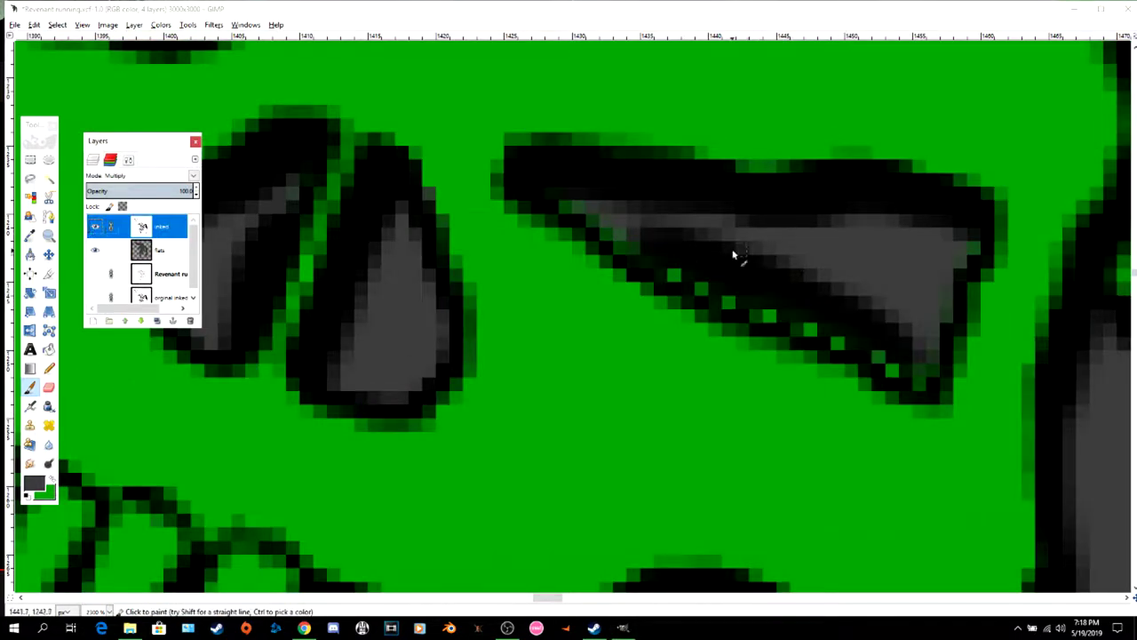
- Set the foreground colour to white and paint over the excess ink inside the right-hand eye socket
click(42, 486)
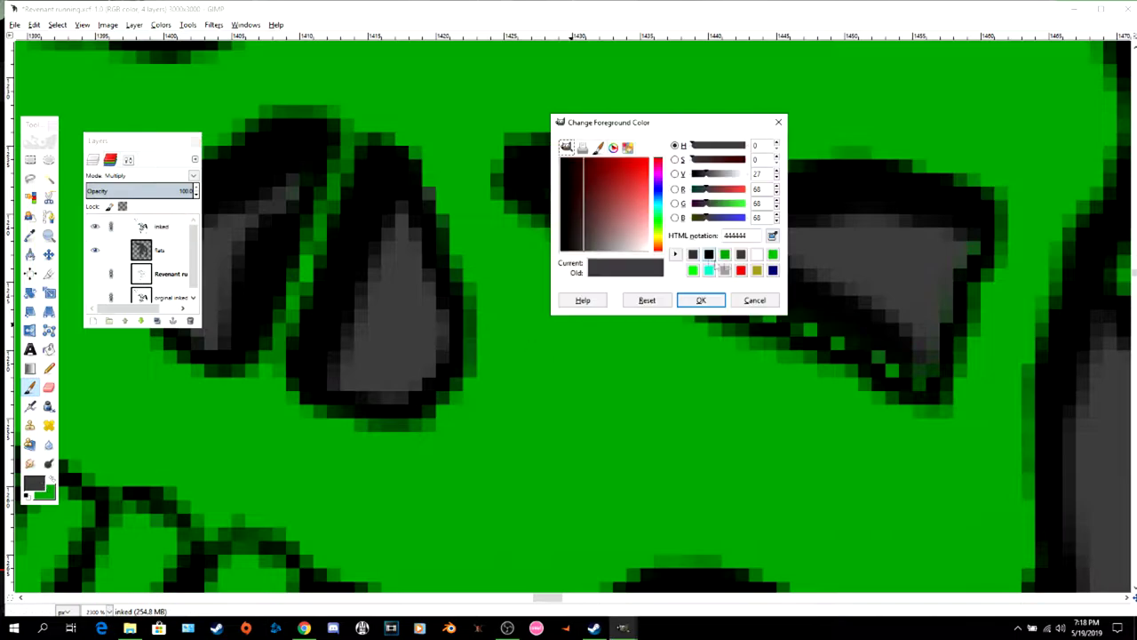
click(757, 255)
click(699, 301)
mouse_move(739, 267)
mouse_down()
mouse_move(825, 310)
mouse_move(911, 331)
mouse_up()
- Sample the dark grey and paint over green specks along the socket's lower edge on the flats layer
click(30, 236)
click(901, 273)
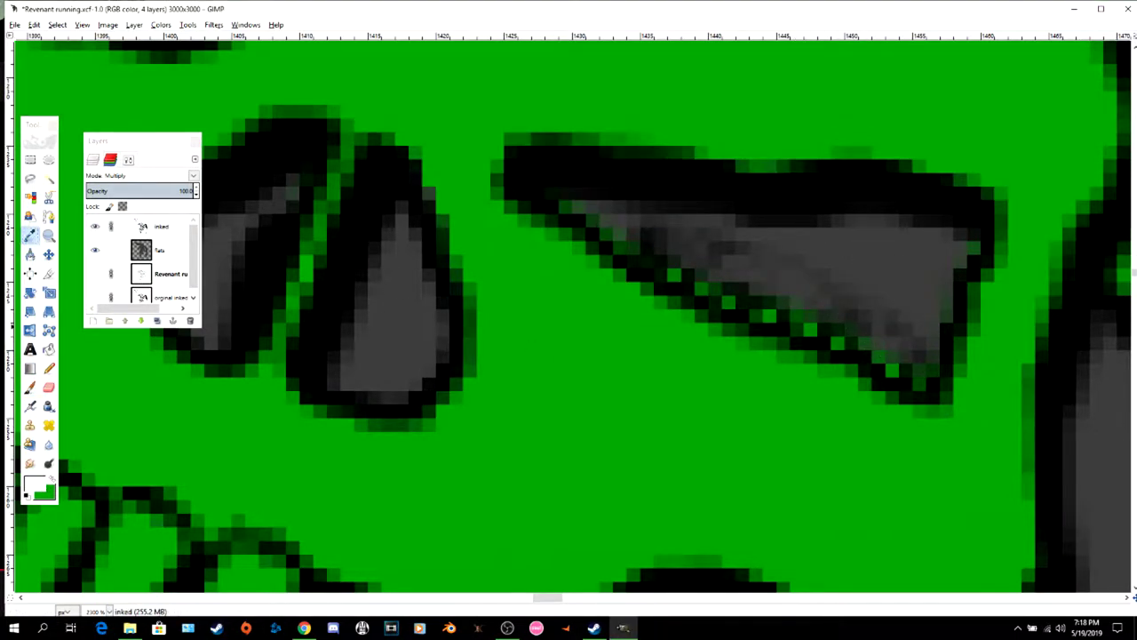
click(159, 251)
click(432, 328)
key(p)
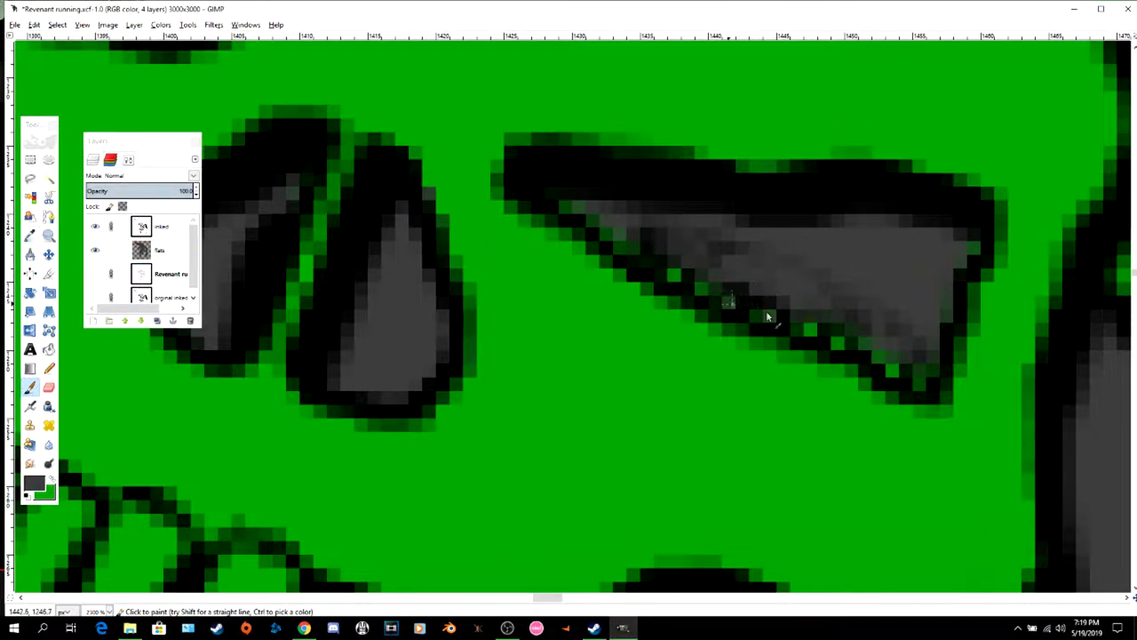
- Hide the flats layer and paint white over the grey residue inside the eye socket on the inked layer
click(96, 251)
click(768, 269)
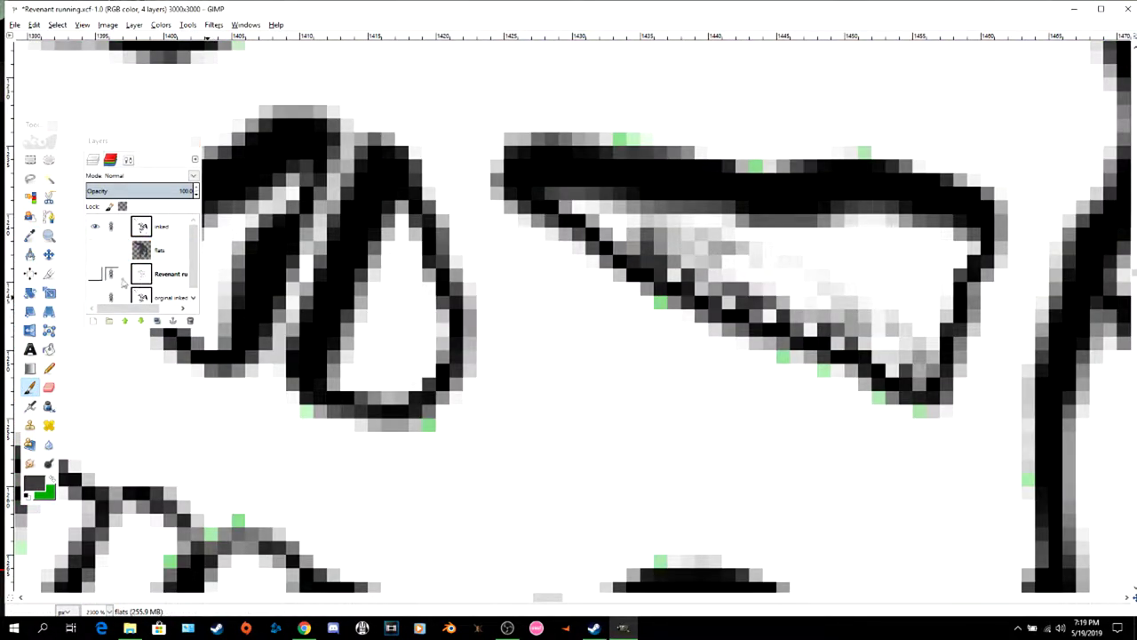
click(38, 483)
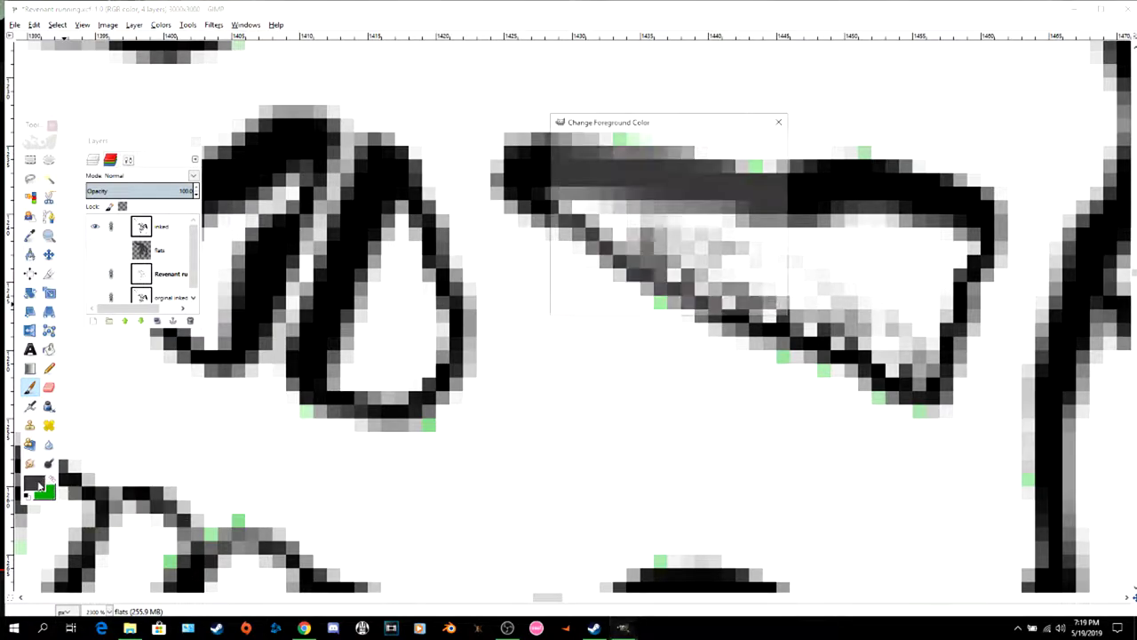
click(693, 255)
click(701, 301)
click(701, 267)
click(161, 227)
mouse_move(733, 257)
mouse_down()
mouse_move(714, 240)
mouse_move(733, 291)
mouse_up()
click(640, 235)
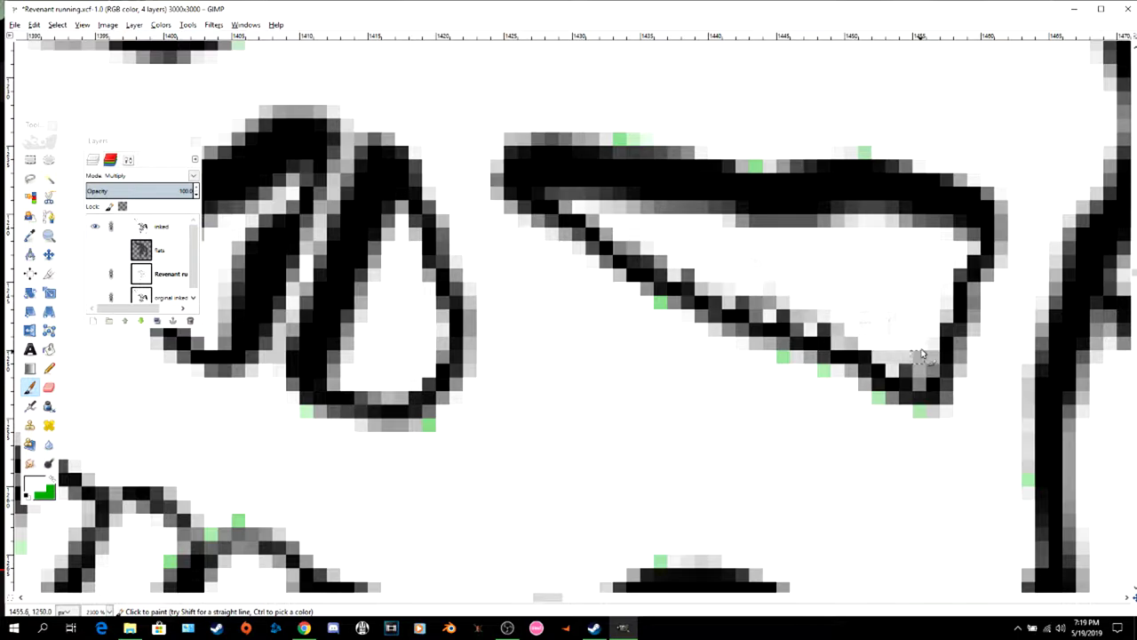
- Show and activate the flats layer, sample the dark grey, and paint over the white streak in the eye socket
click(164, 249)
click(95, 250)
click(31, 236)
click(1105, 417)
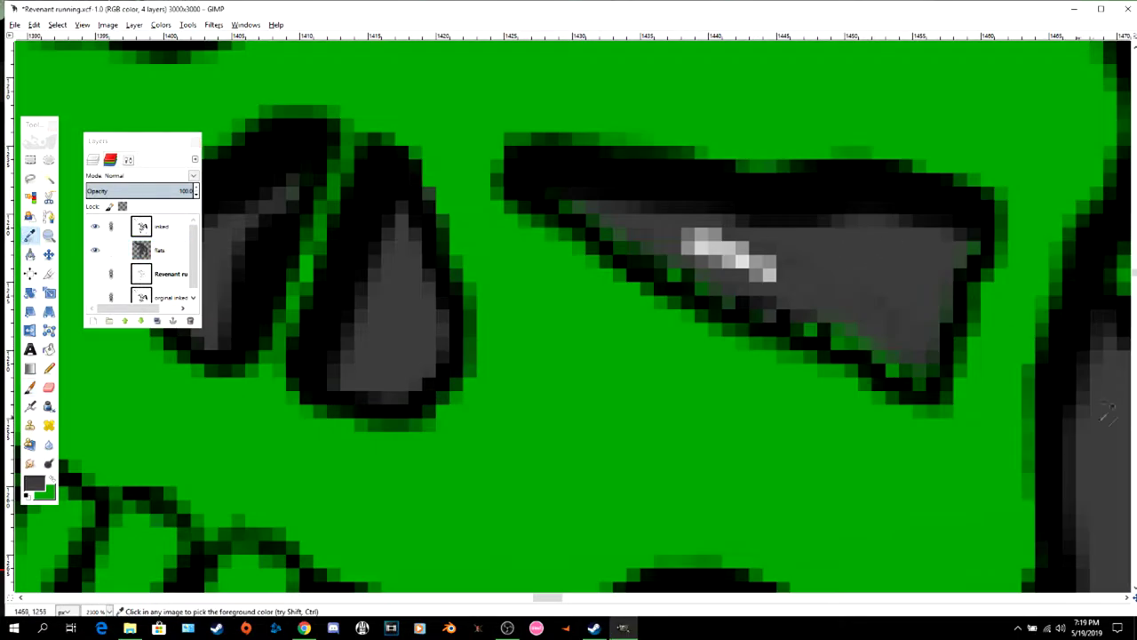
click(30, 387)
mouse_move(696, 238)
mouse_down()
mouse_move(790, 277)
mouse_move(733, 291)
mouse_up()
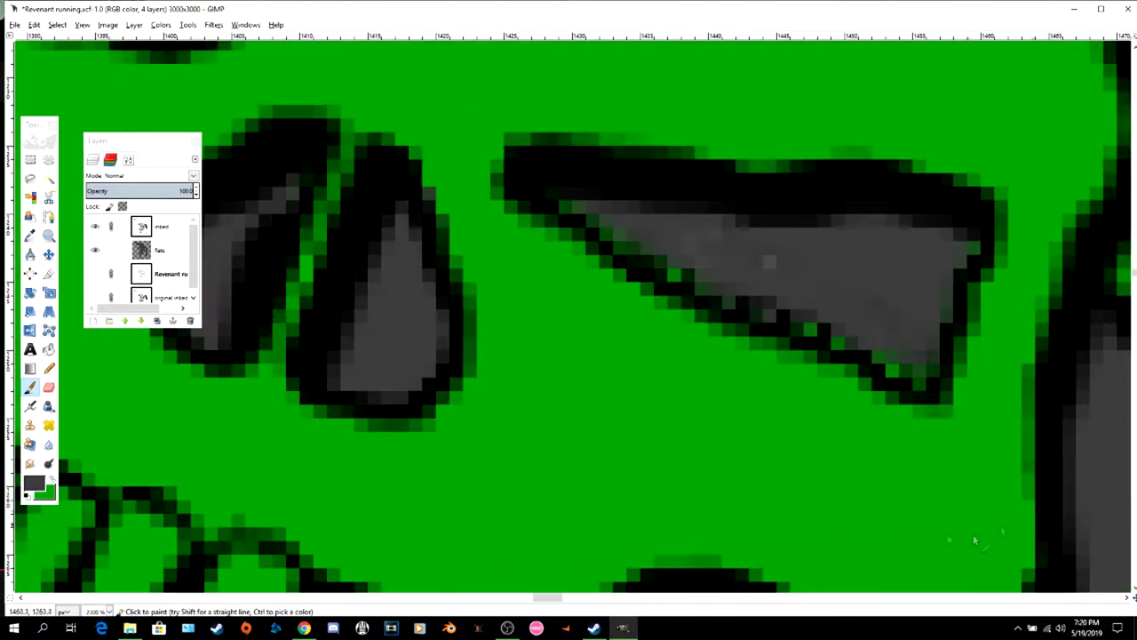
- Paint the remaining green specks along the right-hand eye socket's lower edge dark grey
drag(552, 598, 526, 601)
scroll(444, 529, up, 2)
scroll(444, 529, down, 1)
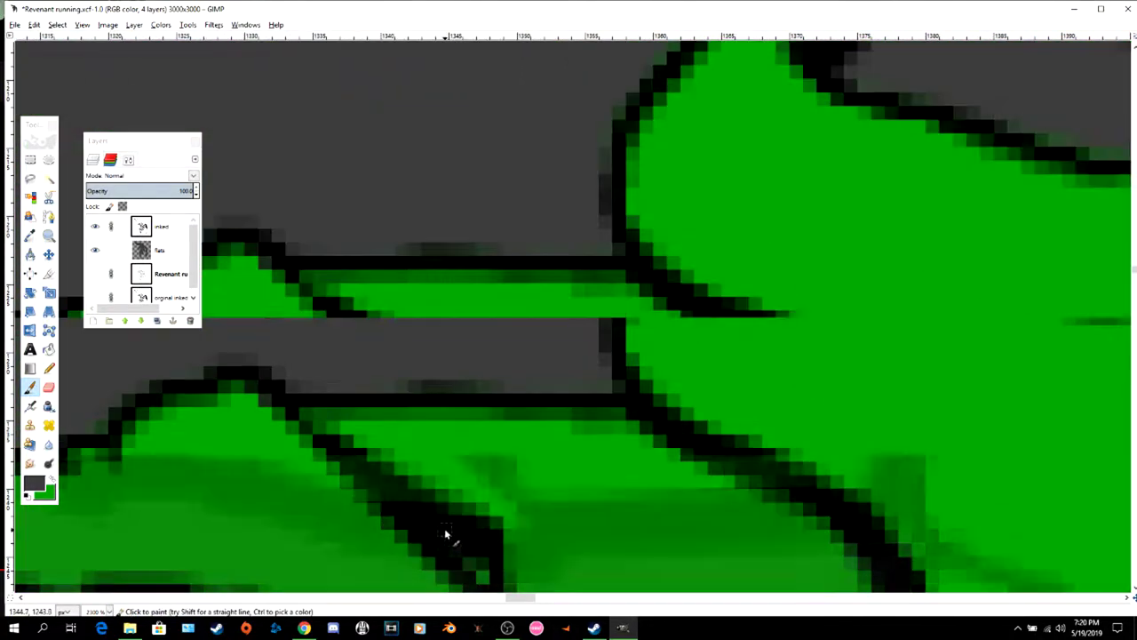
drag(471, 425, 485, 432)
scroll(703, 381, down, 5)
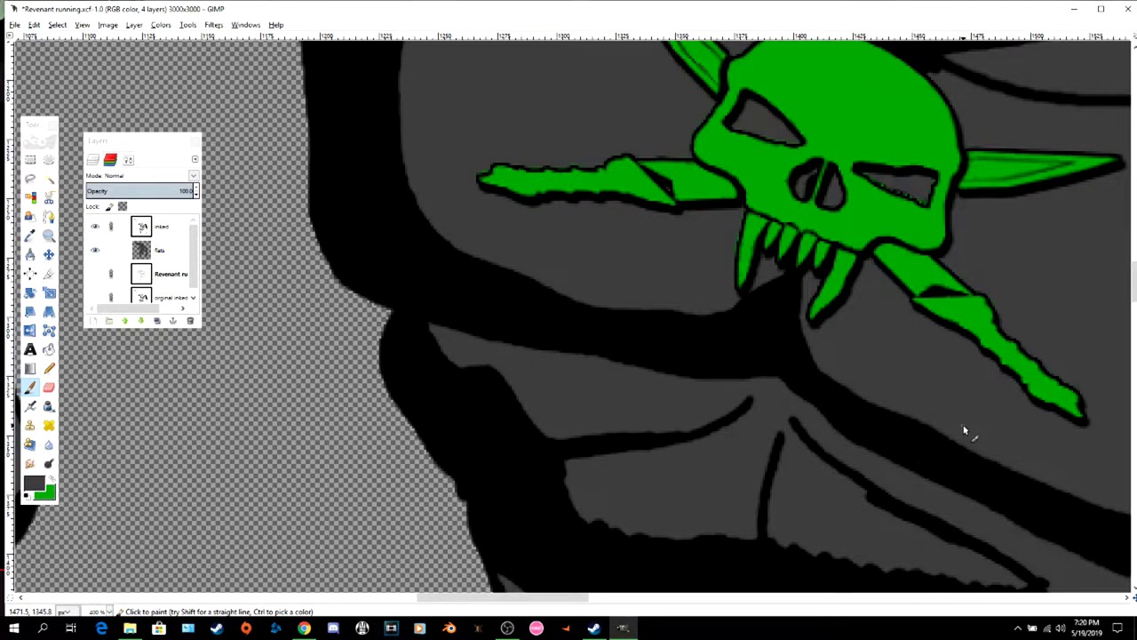
scroll(909, 180, up, 5)
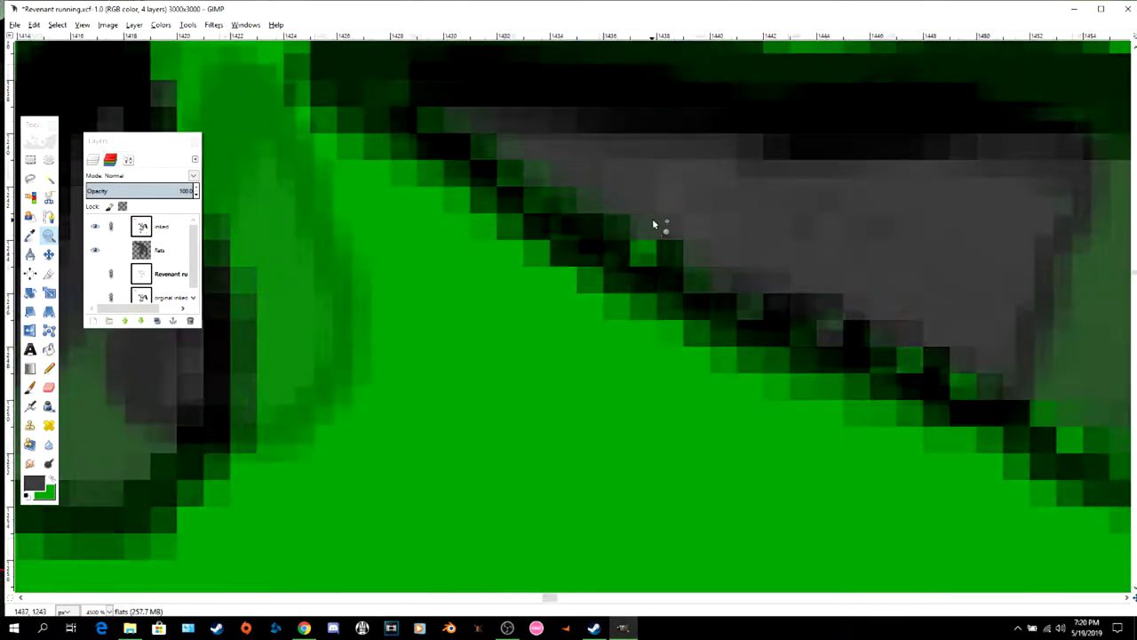
key(p)
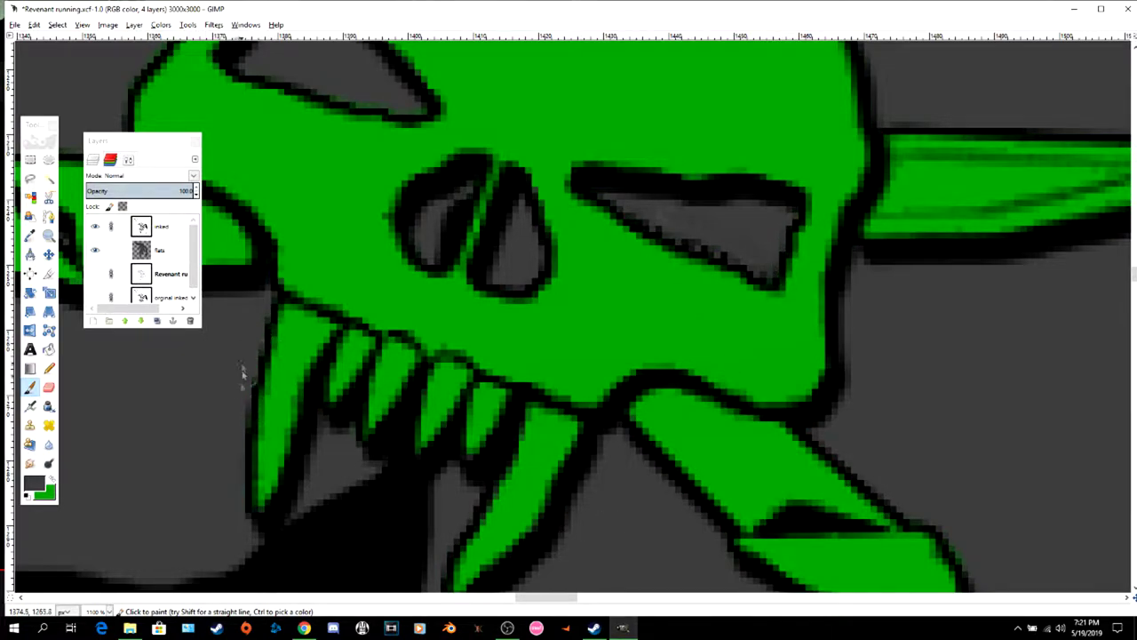
- Examine the skull emblem's outline, sockets and crossed swords up close, and the whole figure, for stray colour
scroll(563, 600, up, 5)
scroll(618, 365, up, 5)
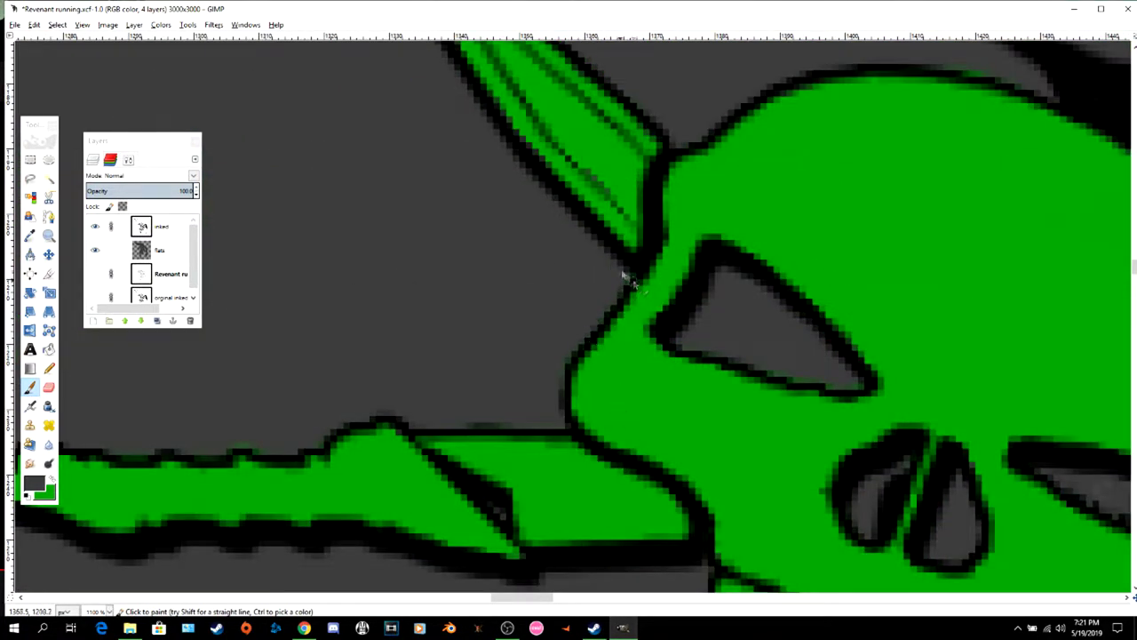
scroll(679, 359, down, 5)
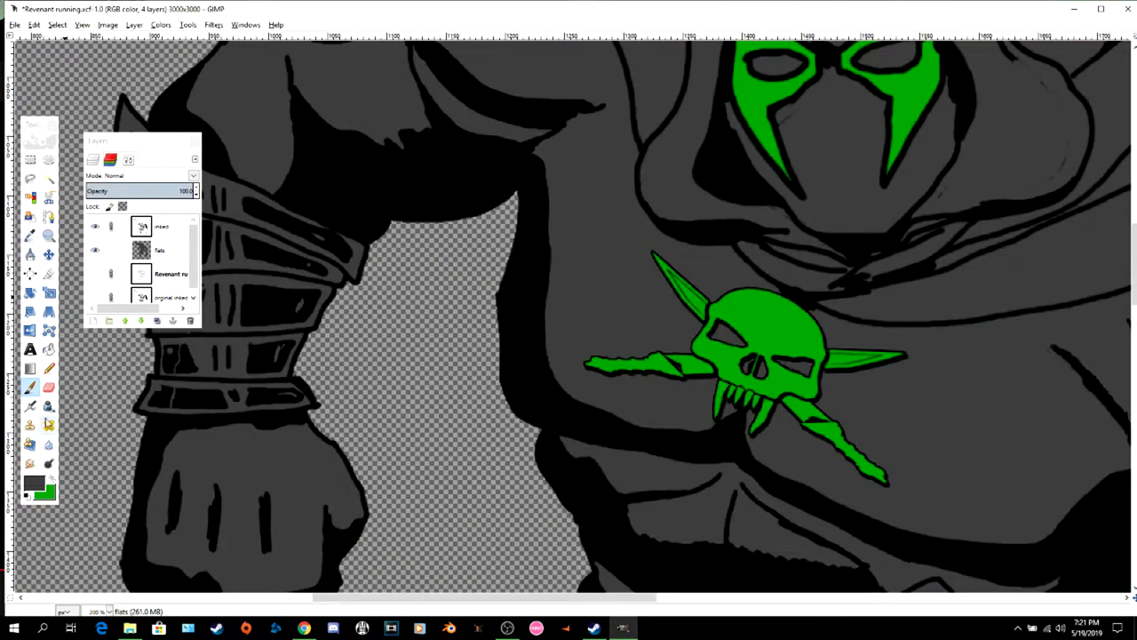
click(49, 236)
click(770, 289)
click(770, 286)
scroll(773, 293, down, 15)
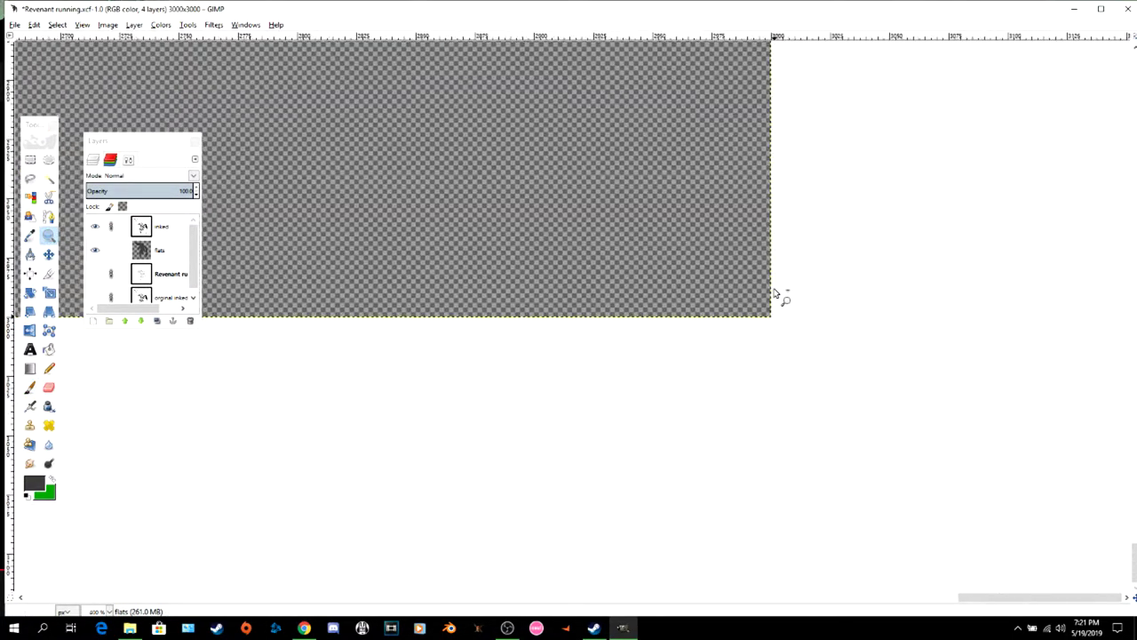
scroll(563, 273, up, 6)
scroll(563, 273, up, 7)
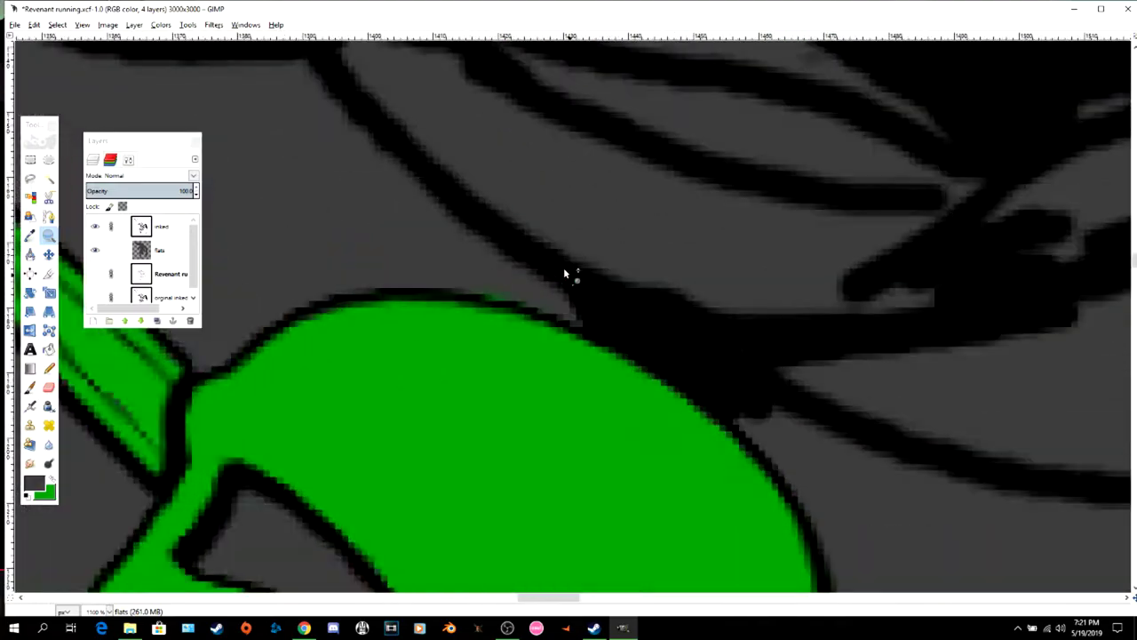
key(p)
scroll(658, 333, down, 10)
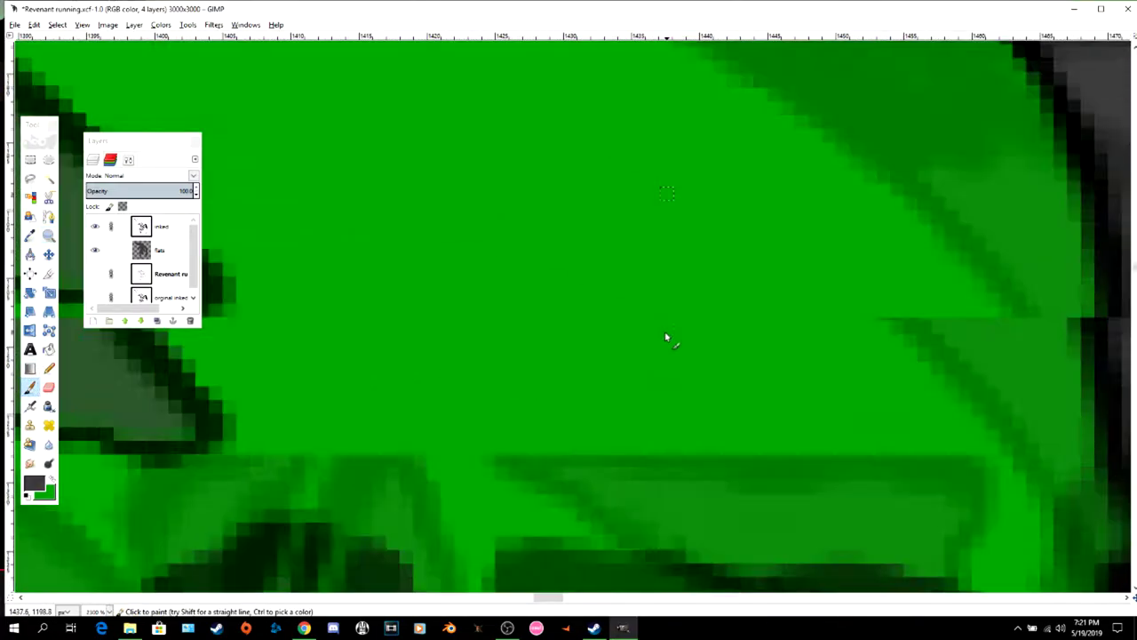
scroll(650, 323, down, 1)
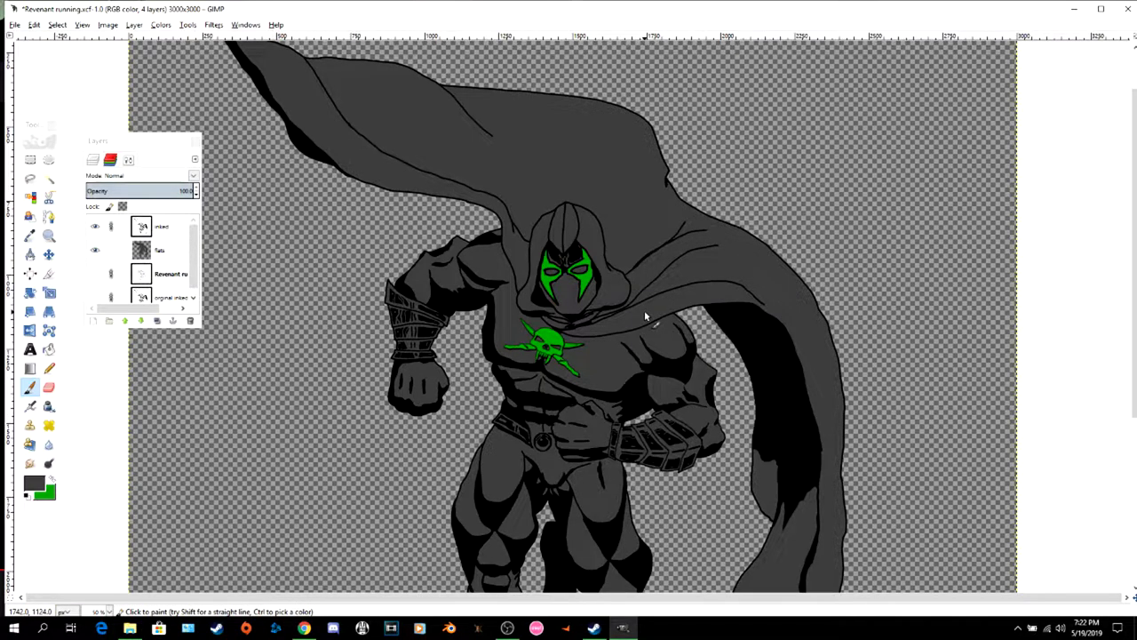
- Save the image and activate Free Select for outlining the bracer on the left-hand forearm
key(ctrl+s)
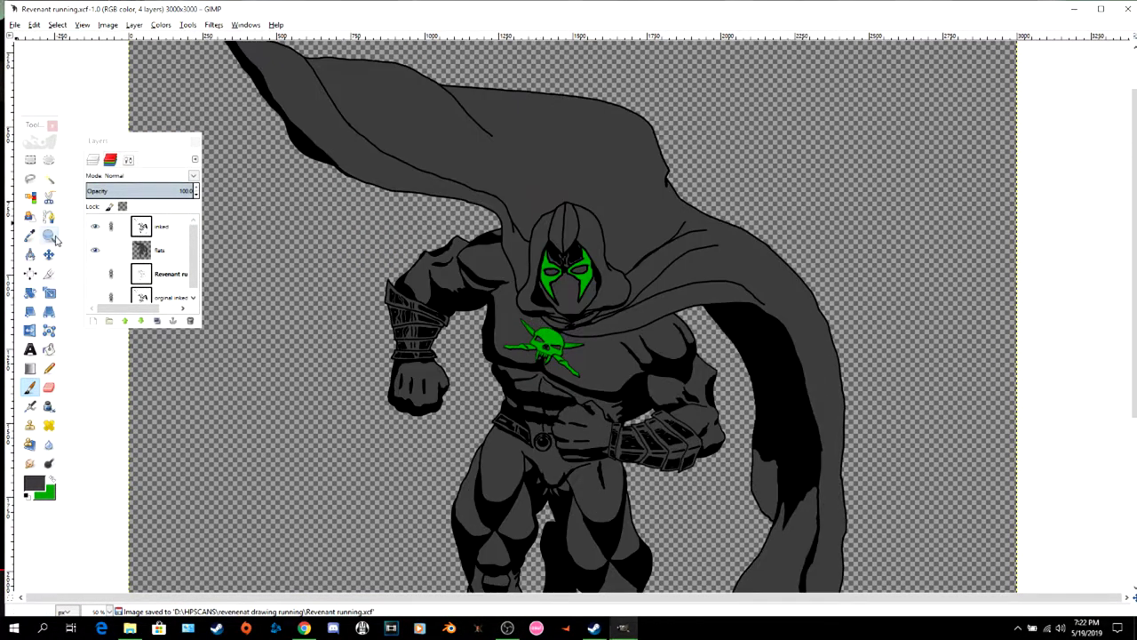
click(51, 237)
click(394, 324)
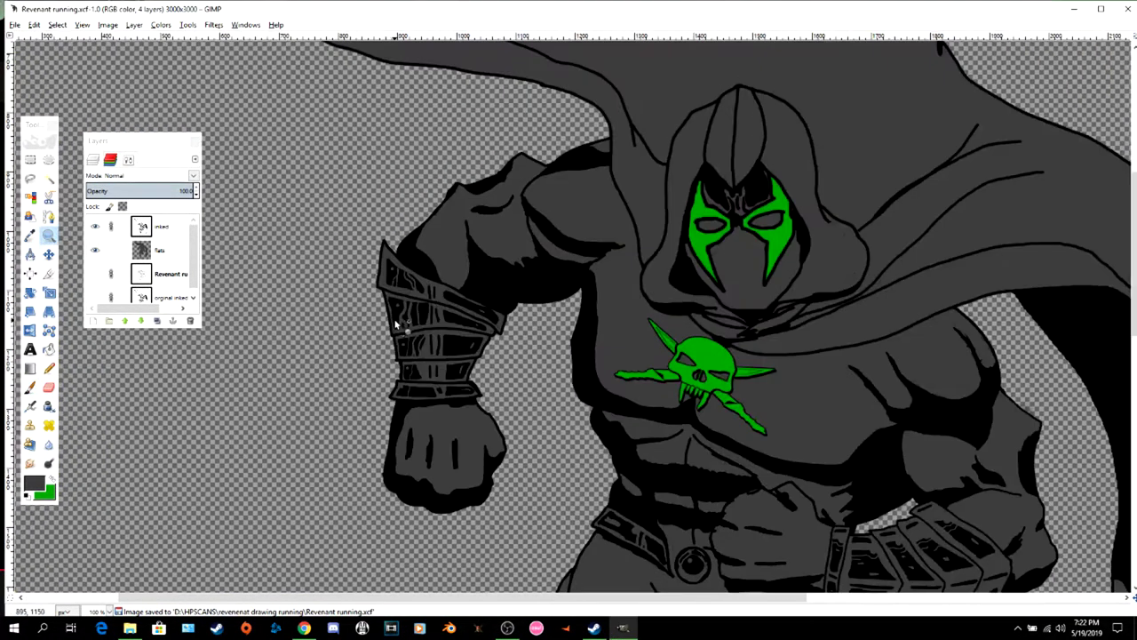
click(394, 324)
key(f)
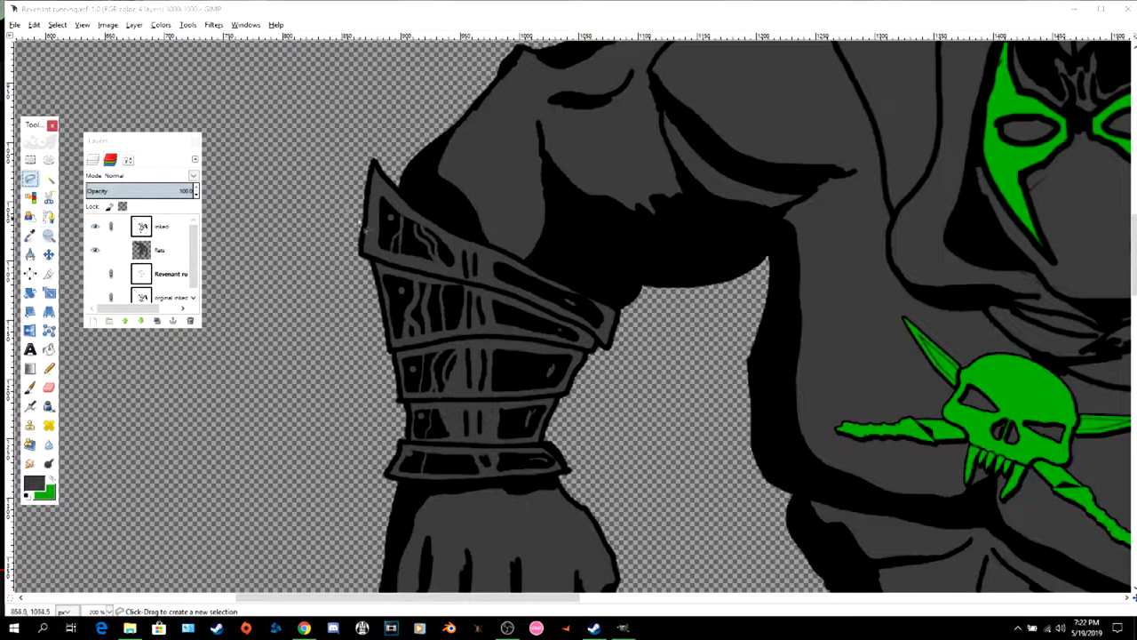
double_click(373, 164)
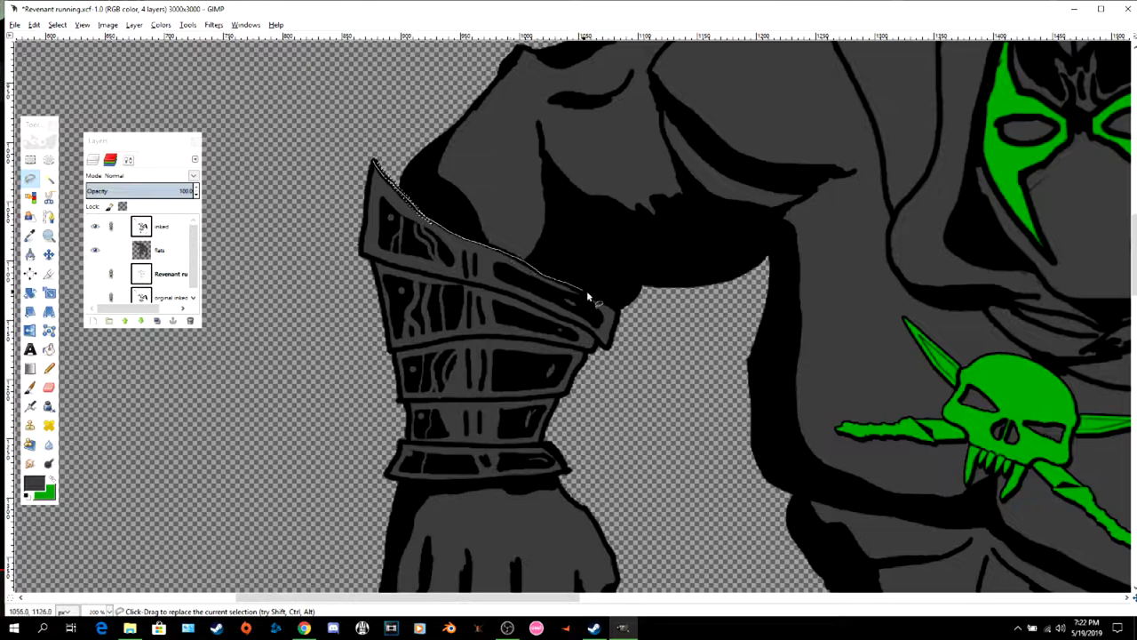
click(615, 311)
drag(608, 347, 606, 347)
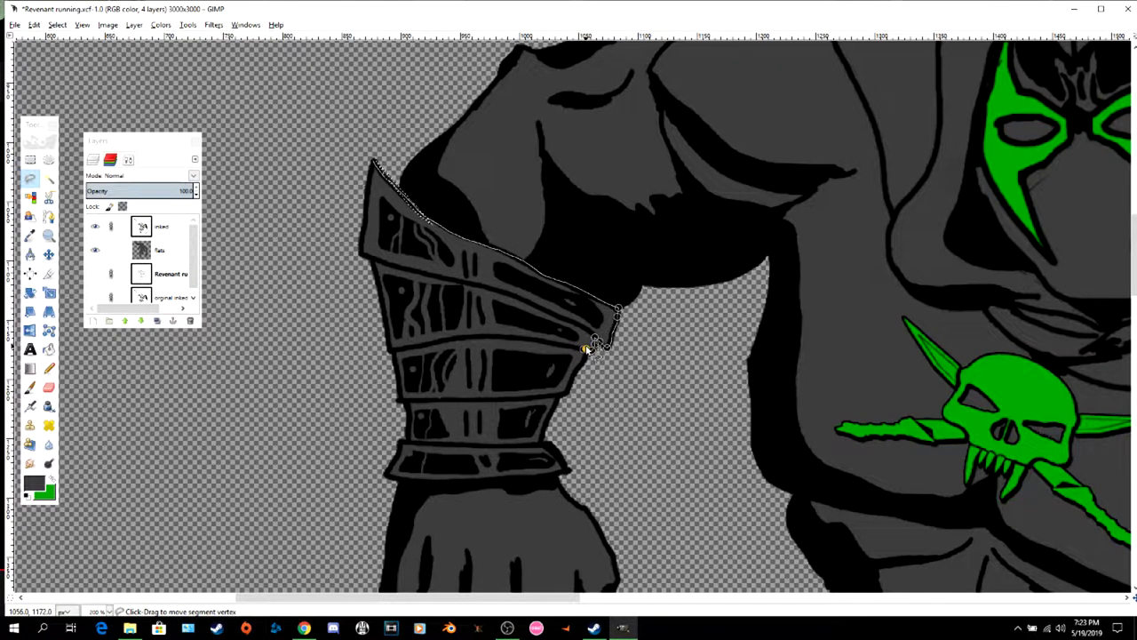
click(373, 163)
key(Return)
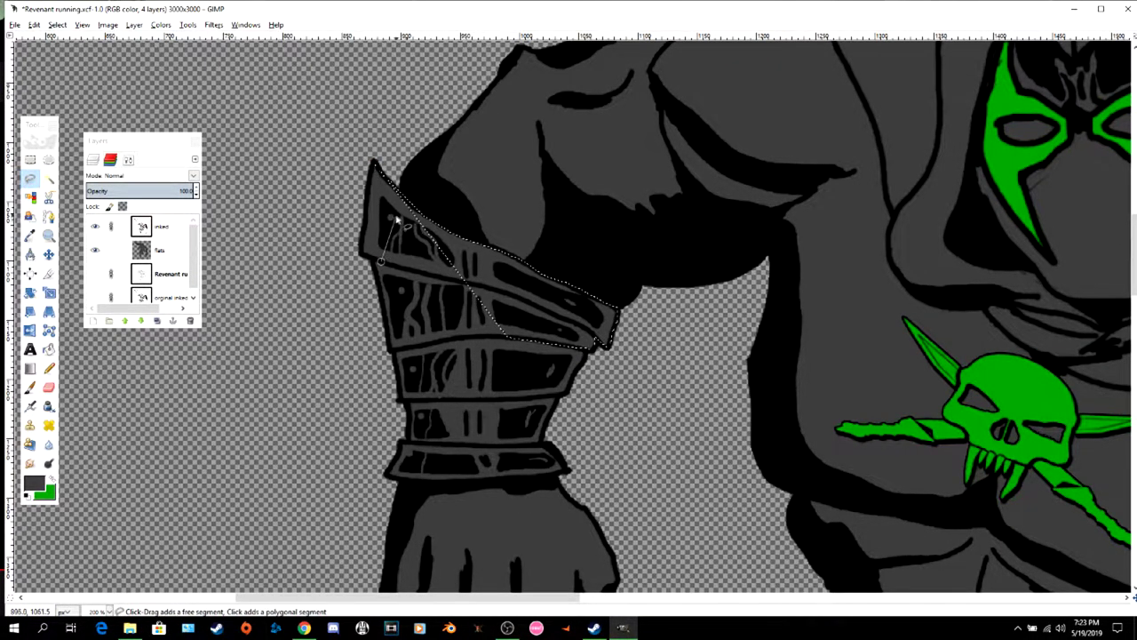
drag(391, 218, 394, 229)
- Select the bracer's topmost band by tracing its outline with Free Select
click(617, 300)
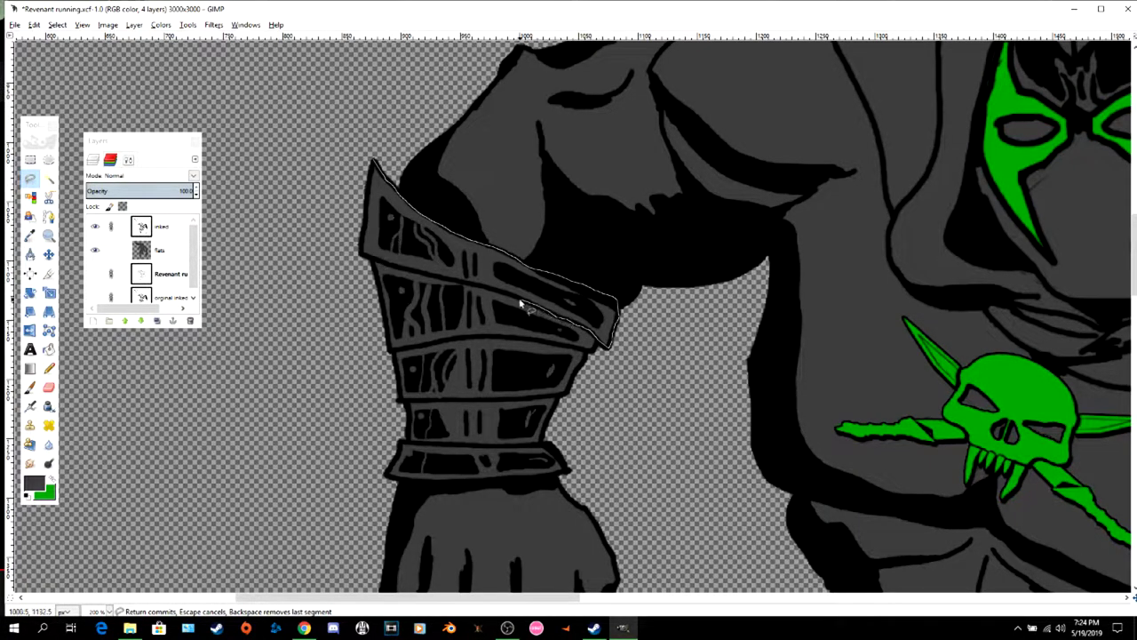
drag(444, 282, 398, 271)
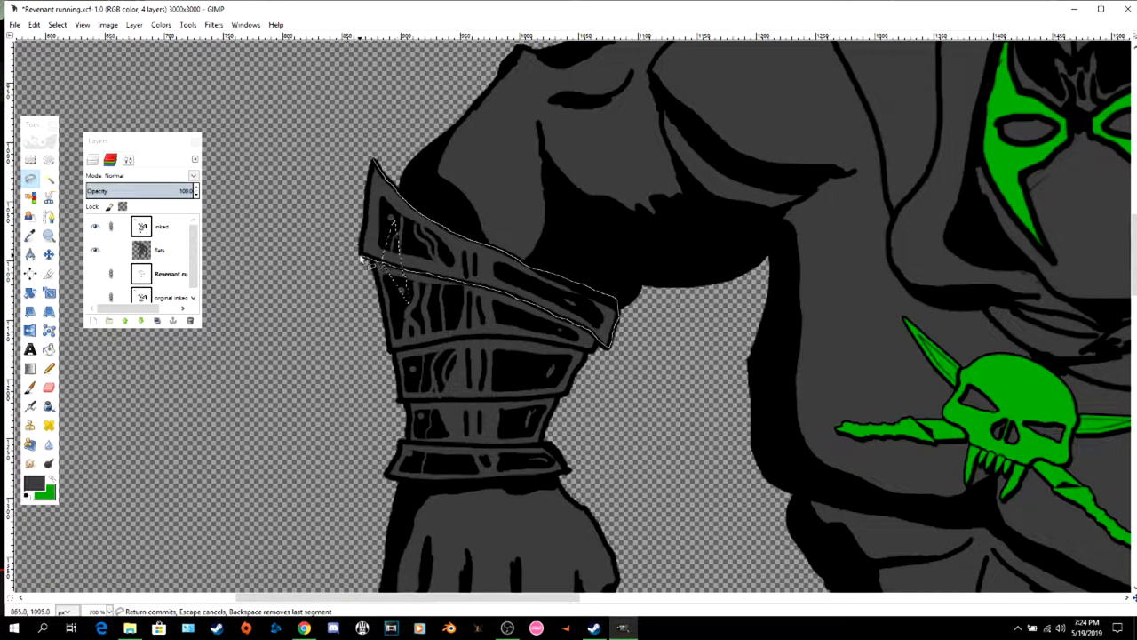
drag(362, 237, 373, 161)
key(Return)
- Swap the foreground colour to green and paint the selected top bracer band on the flats layer
click(52, 479)
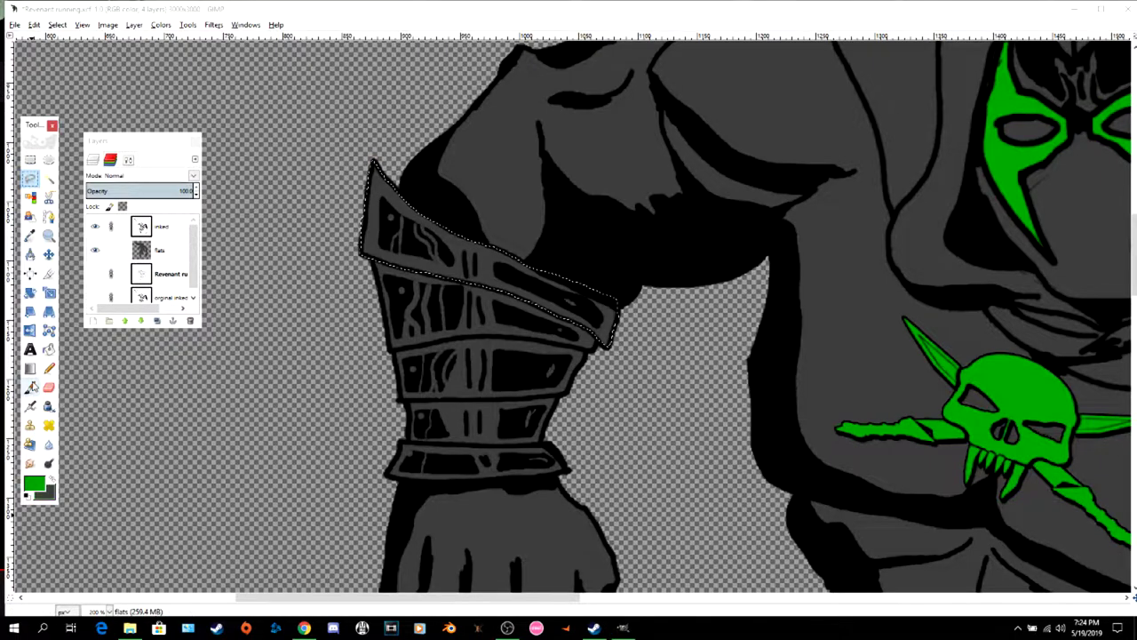
double_click(30, 388)
click(92, 159)
mouse_move(377, 222)
mouse_down()
mouse_move(606, 330)
mouse_move(391, 191)
mouse_move(578, 324)
mouse_move(620, 331)
mouse_up()
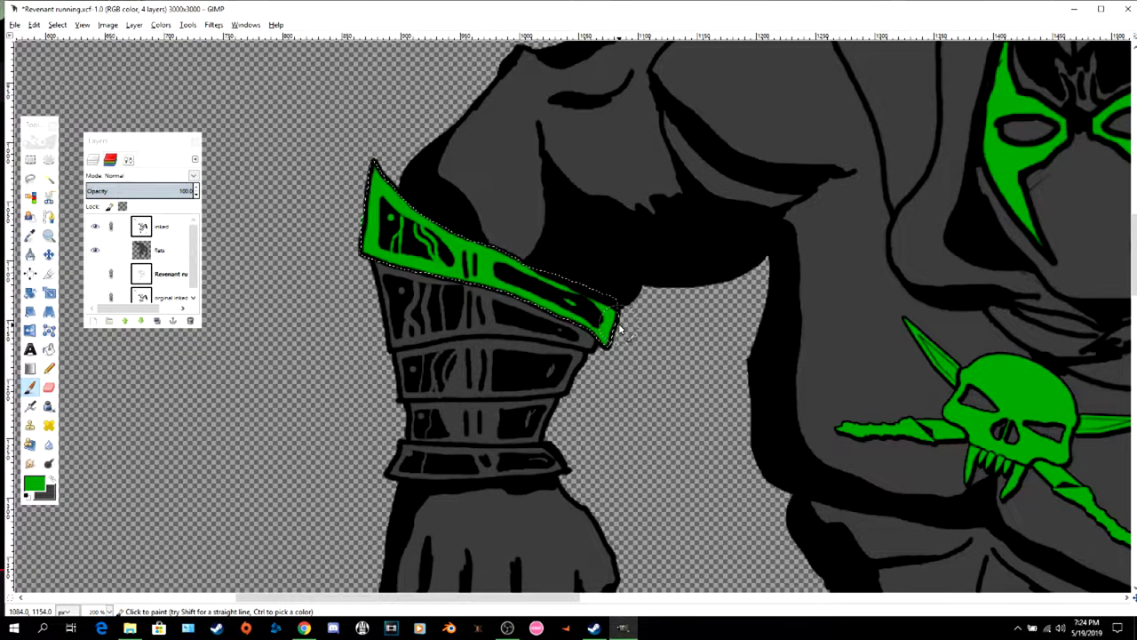
- Select the wrist band of the bracer above the lowered fist with Free Select and paint it green
click(29, 178)
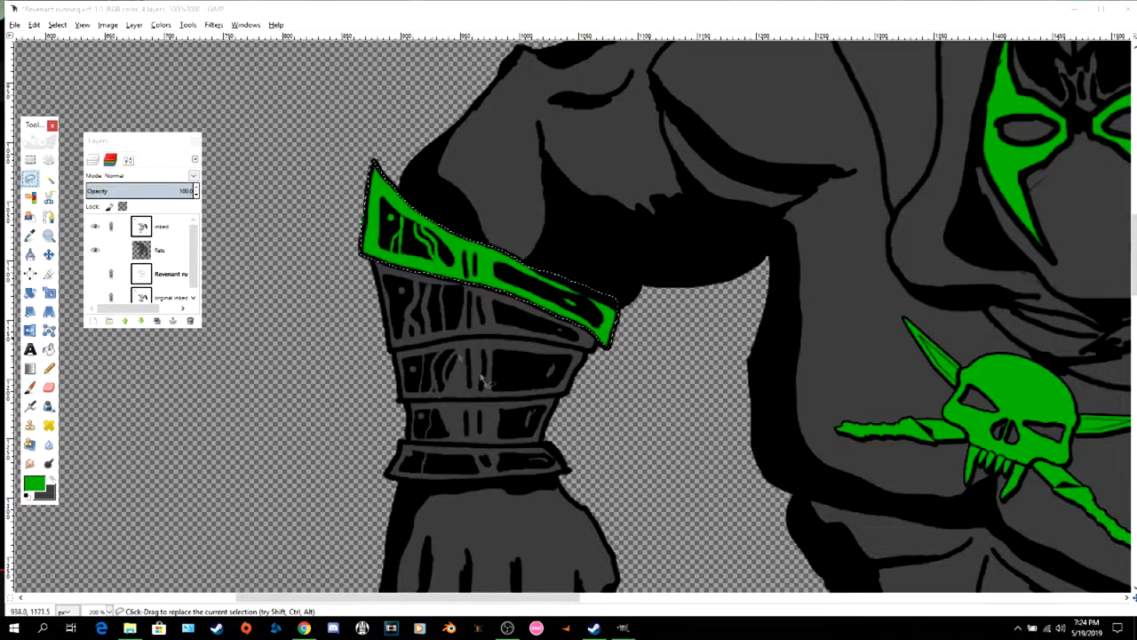
drag(400, 443, 560, 456)
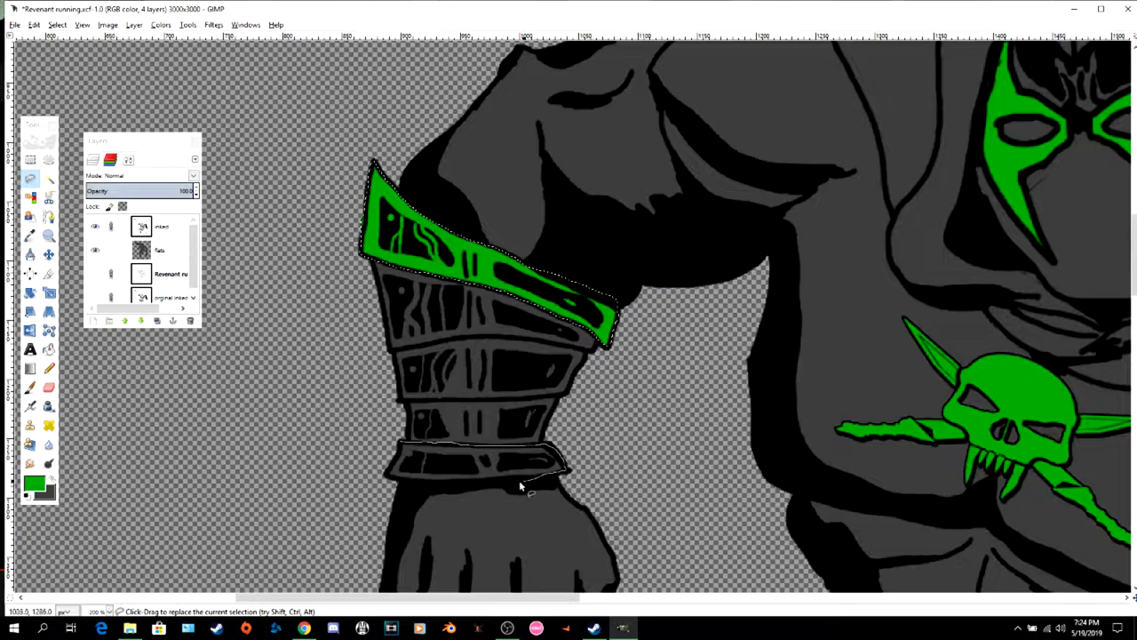
drag(399, 454, 401, 443)
click(30, 387)
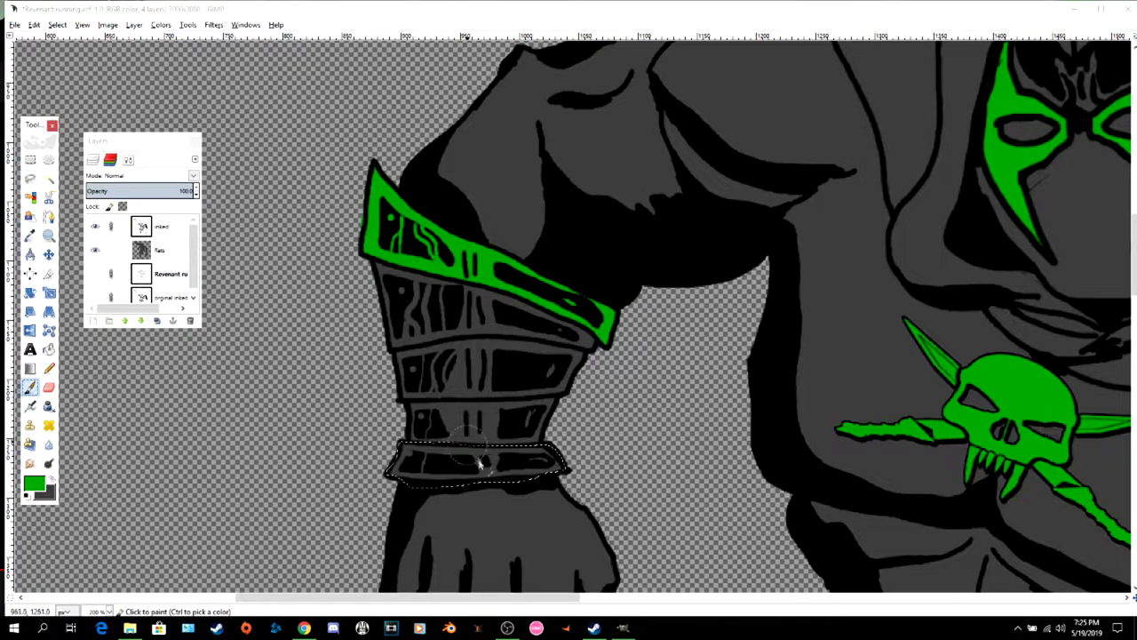
drag(483, 460, 540, 465)
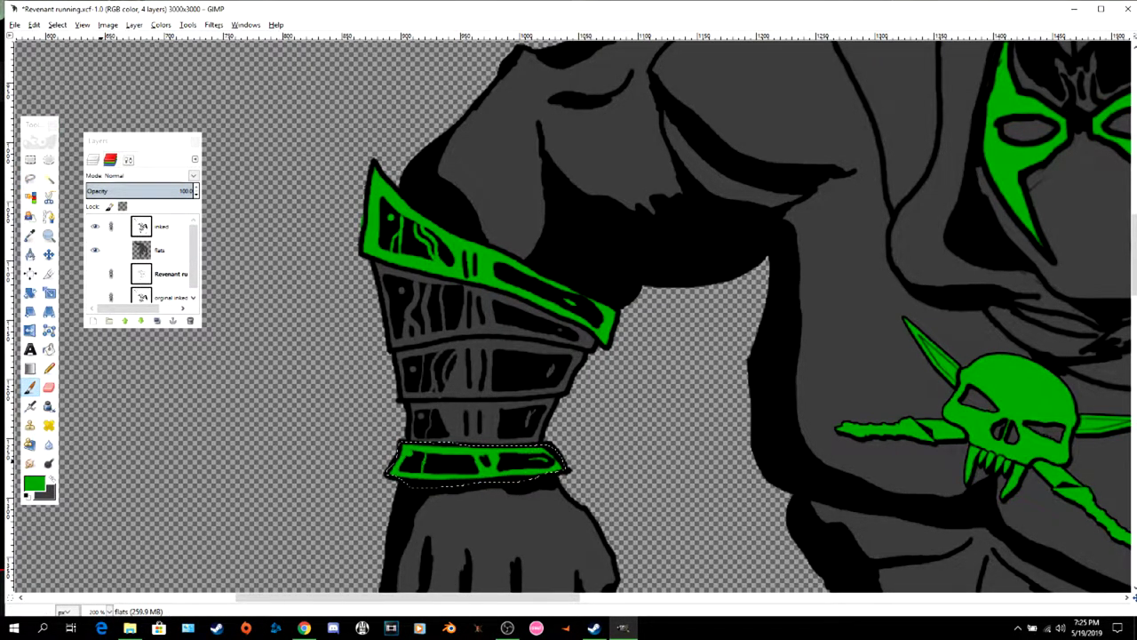
click(52, 478)
- Outline the narrow wrist band of the other forearm's bracer, beside the belt, with a closed Free Select selection
scroll(699, 443, up, 5)
scroll(699, 443, down, 5)
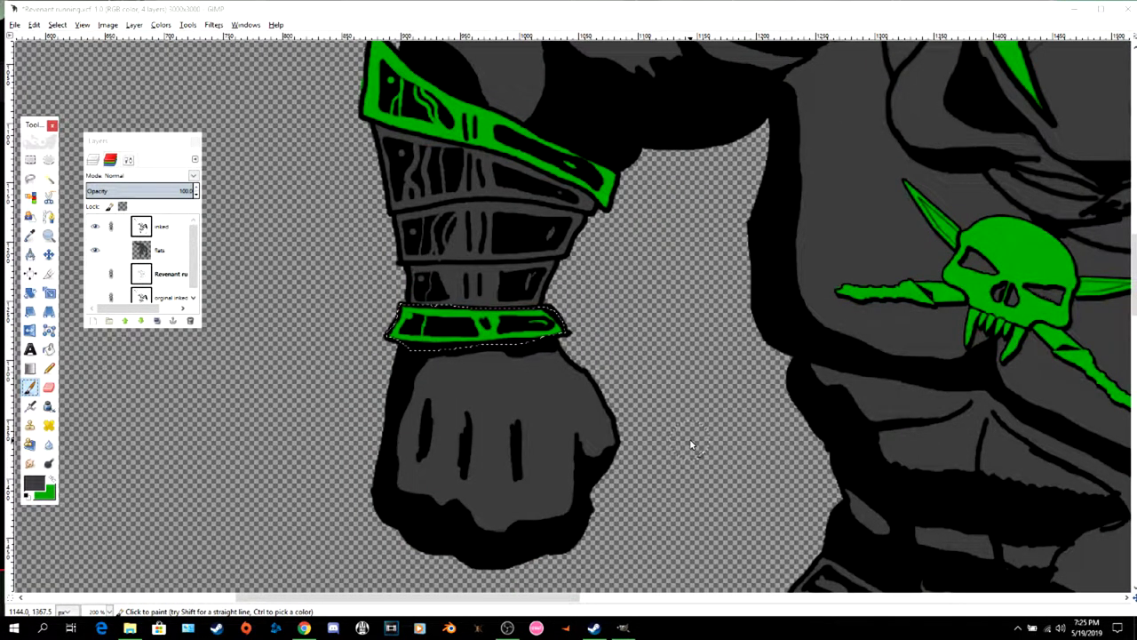
key(f)
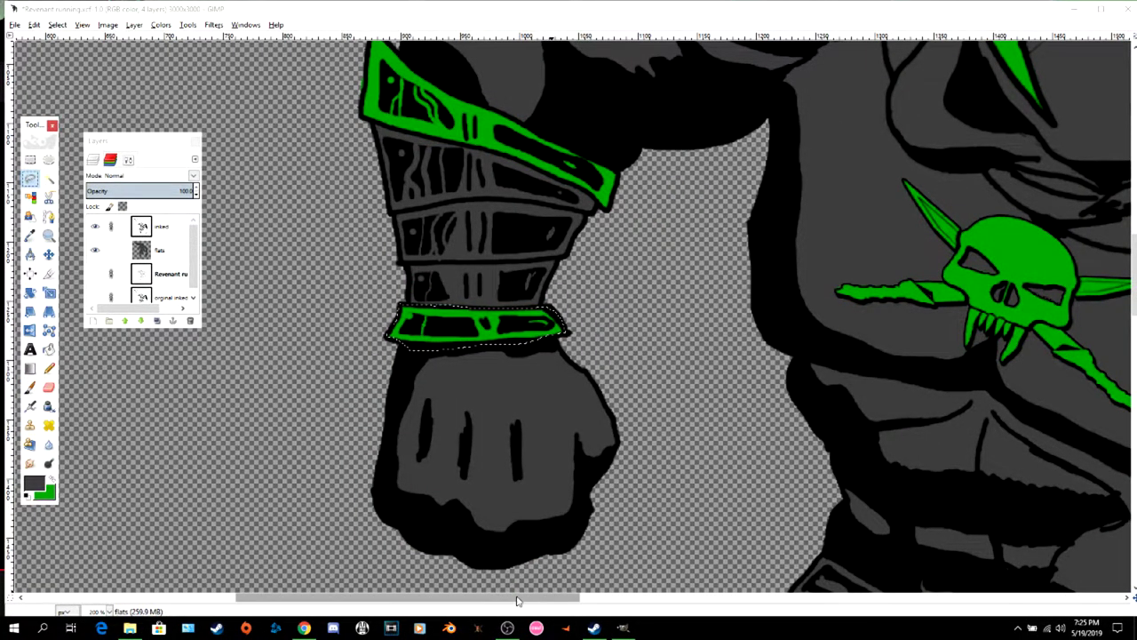
scroll(906, 388, right, 15)
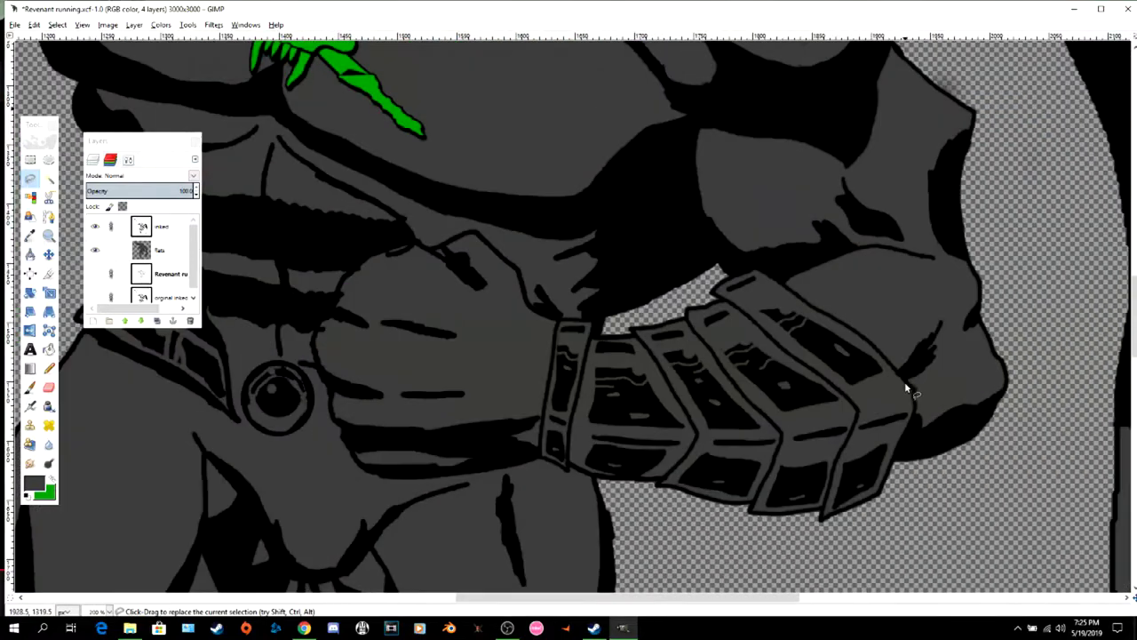
click(594, 325)
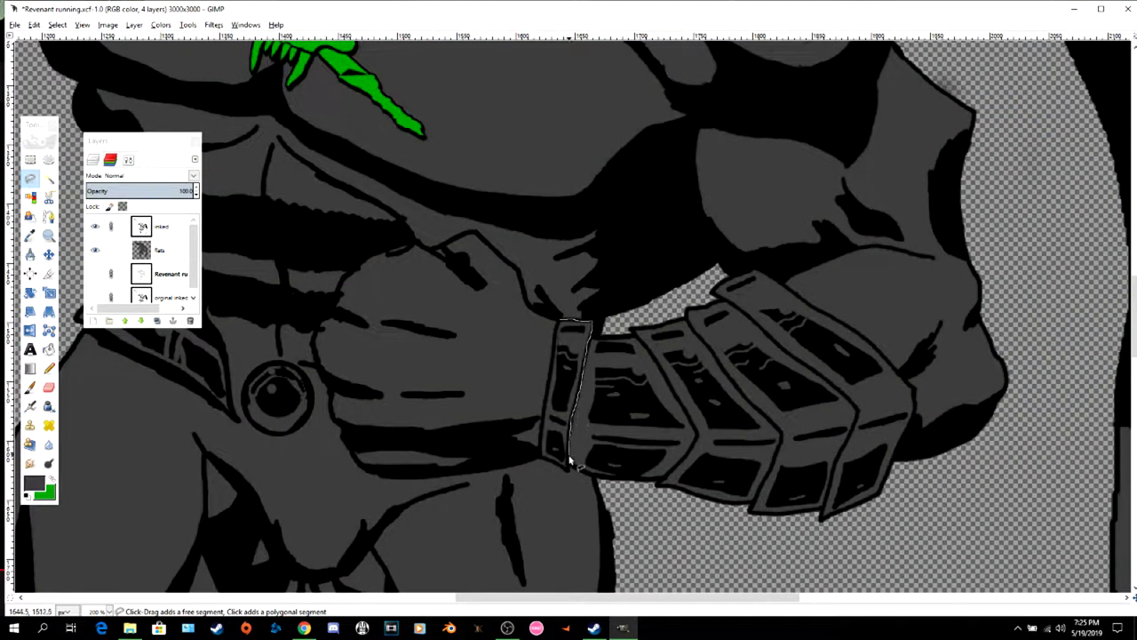
mouse_move(569, 459)
mouse_down()
mouse_move(567, 468)
mouse_move(540, 442)
mouse_up()
click(541, 455)
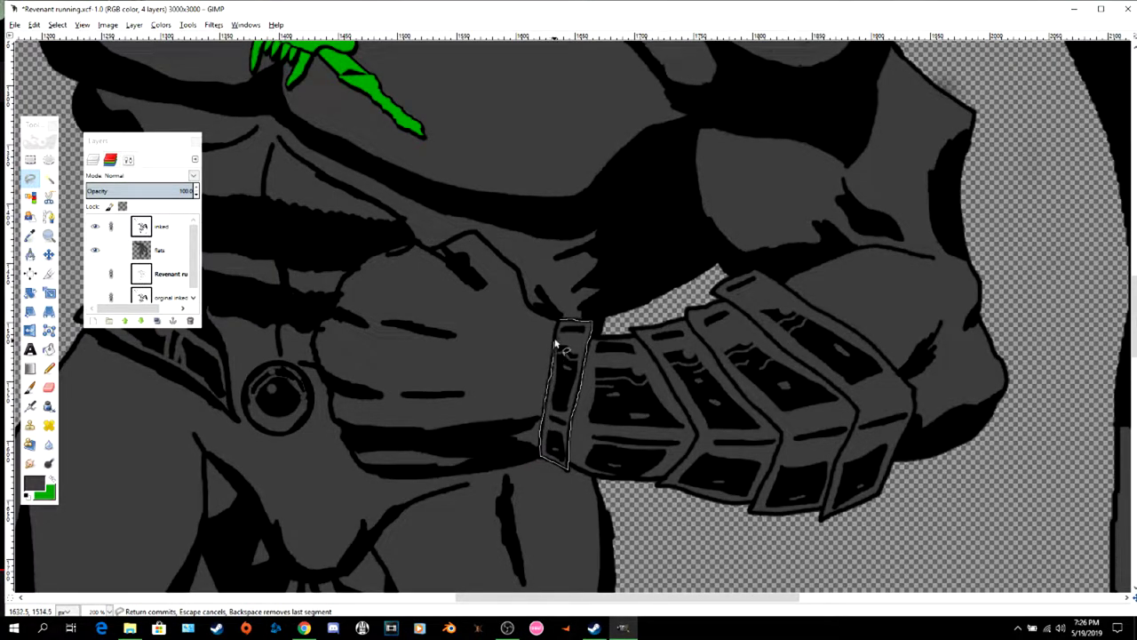
key(Return)
- Swap the foreground colour back to green and paint the selected wrist band with the Paintbrush
key(p)
key(x)
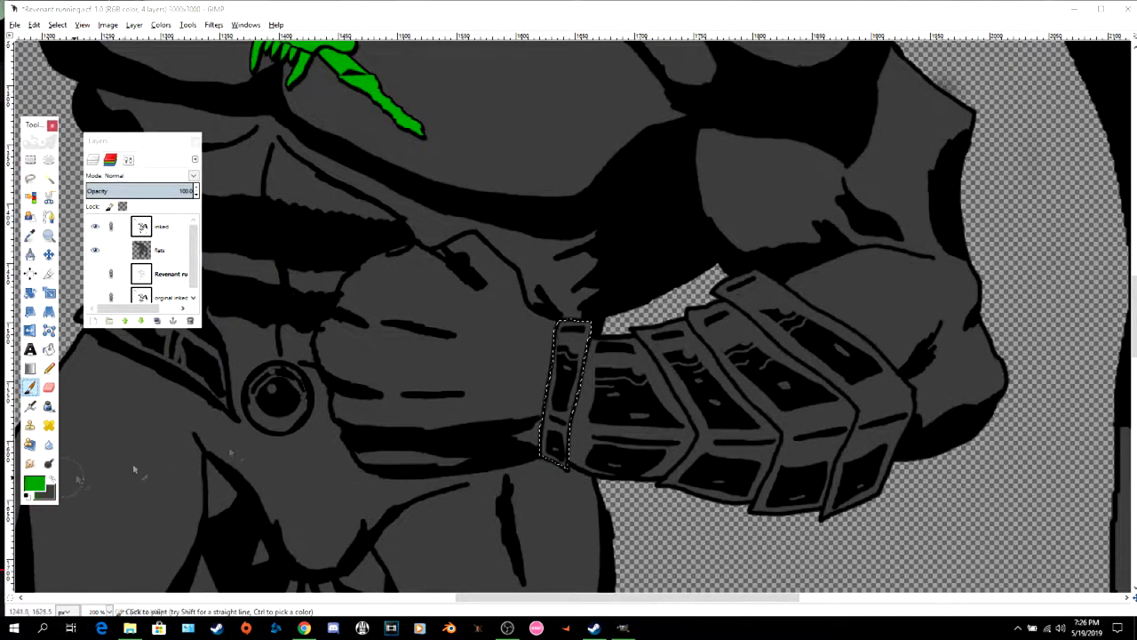
mouse_move(555, 445)
mouse_down()
mouse_move(582, 315)
mouse_move(566, 463)
mouse_up()
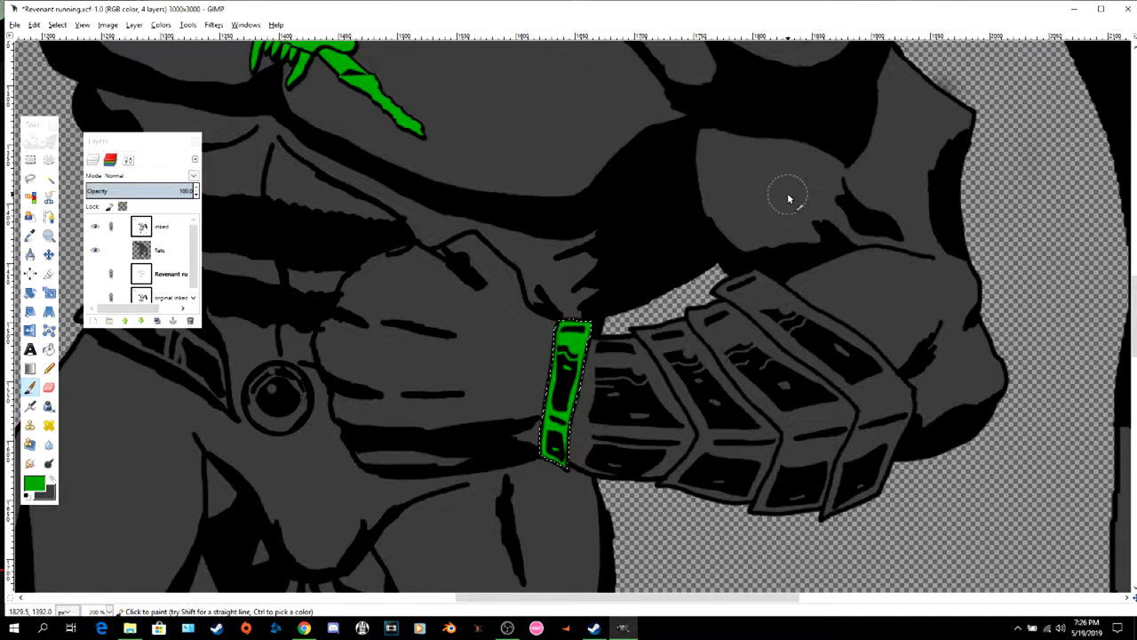
- Select the large angled band at the elbow end of the same bracer by tracing its outline with Free Select
click(29, 178)
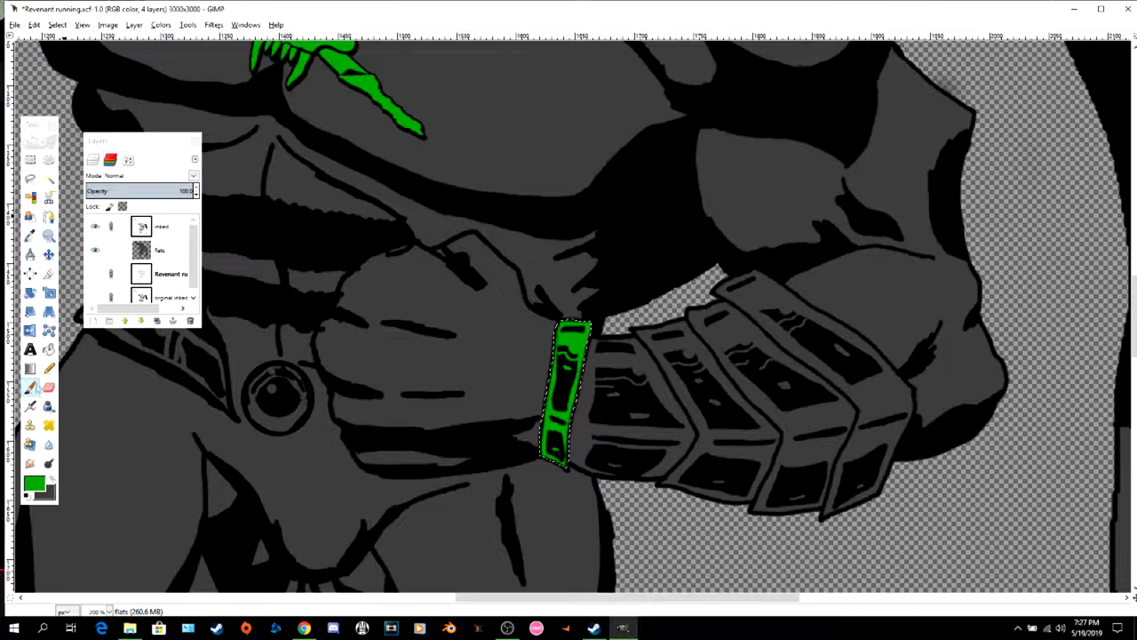
drag(516, 598, 579, 598)
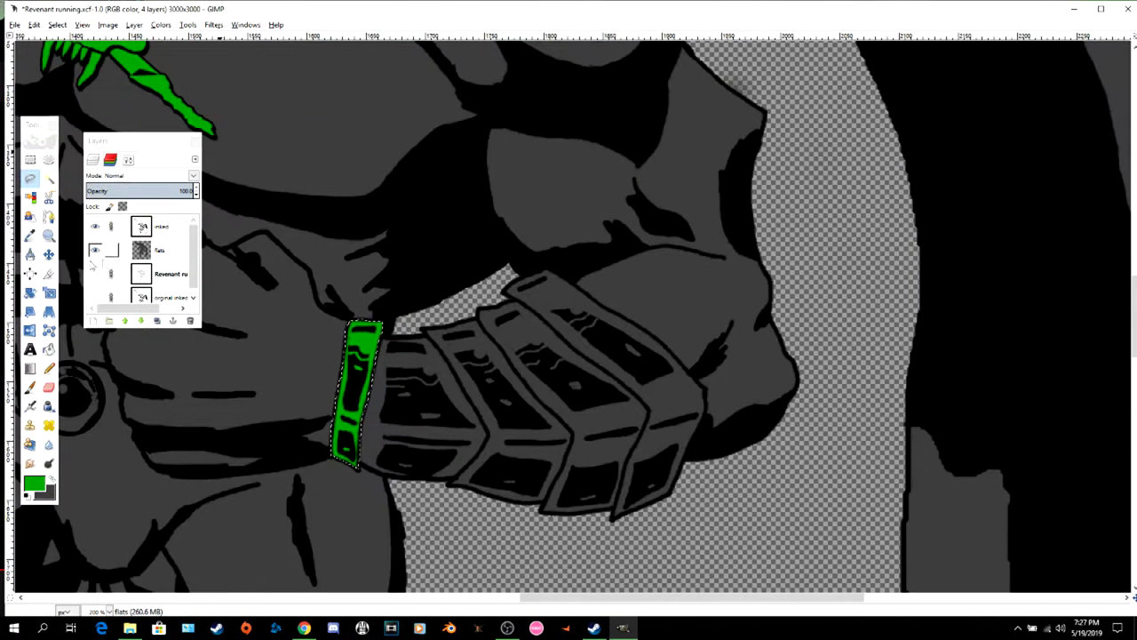
click(49, 235)
click(463, 369)
scroll(463, 369, down, 2)
click(30, 179)
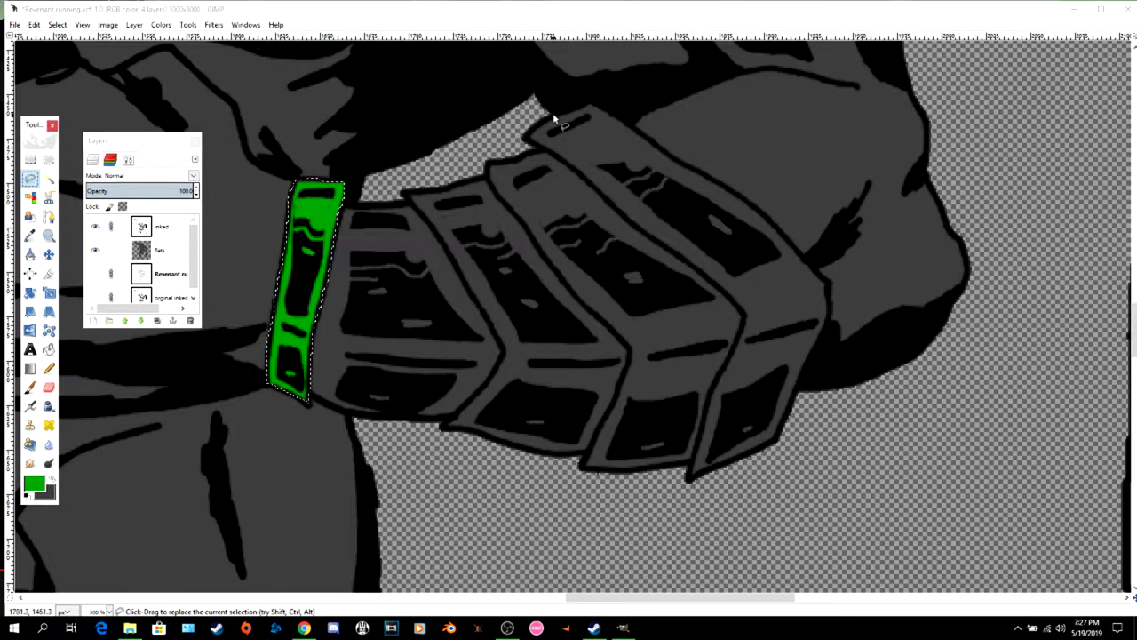
click(555, 115)
click(588, 103)
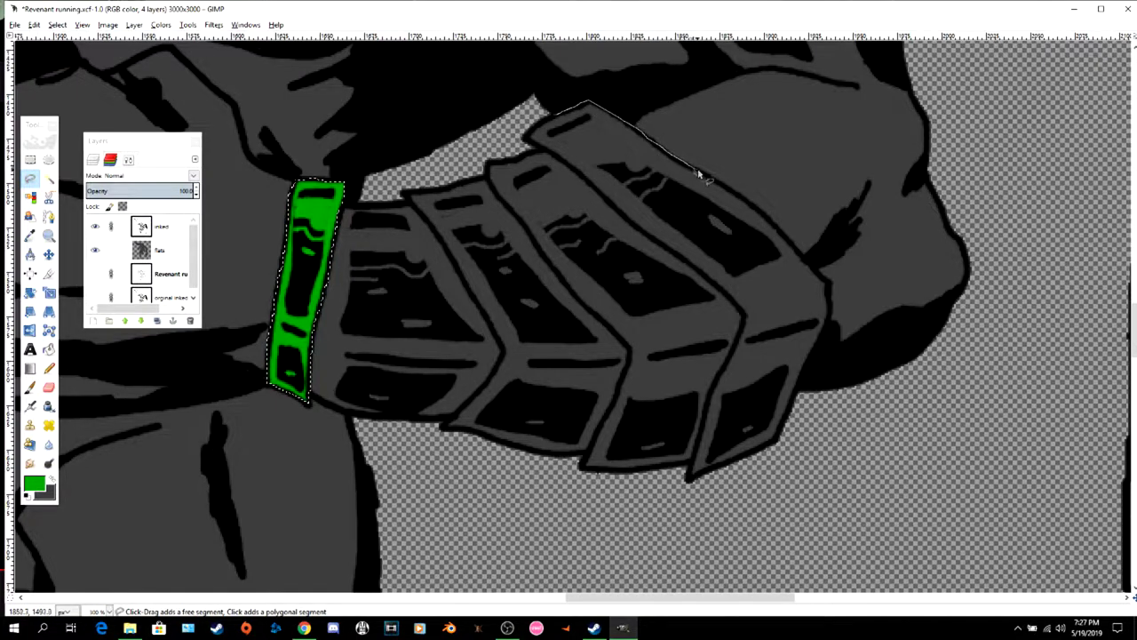
drag(832, 294, 816, 347)
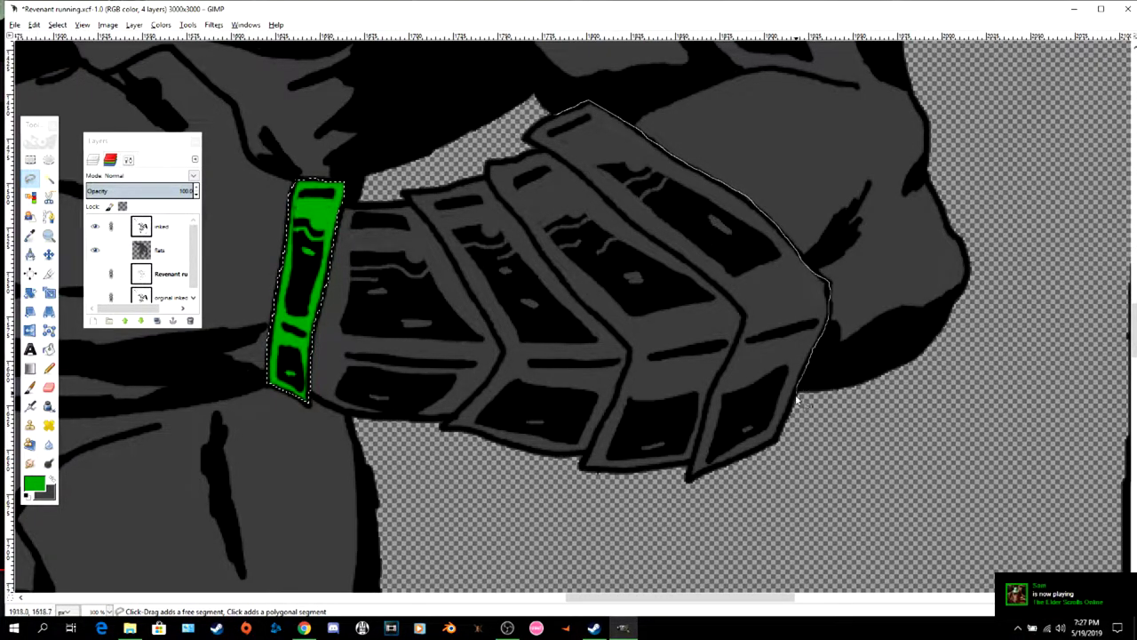
click(687, 477)
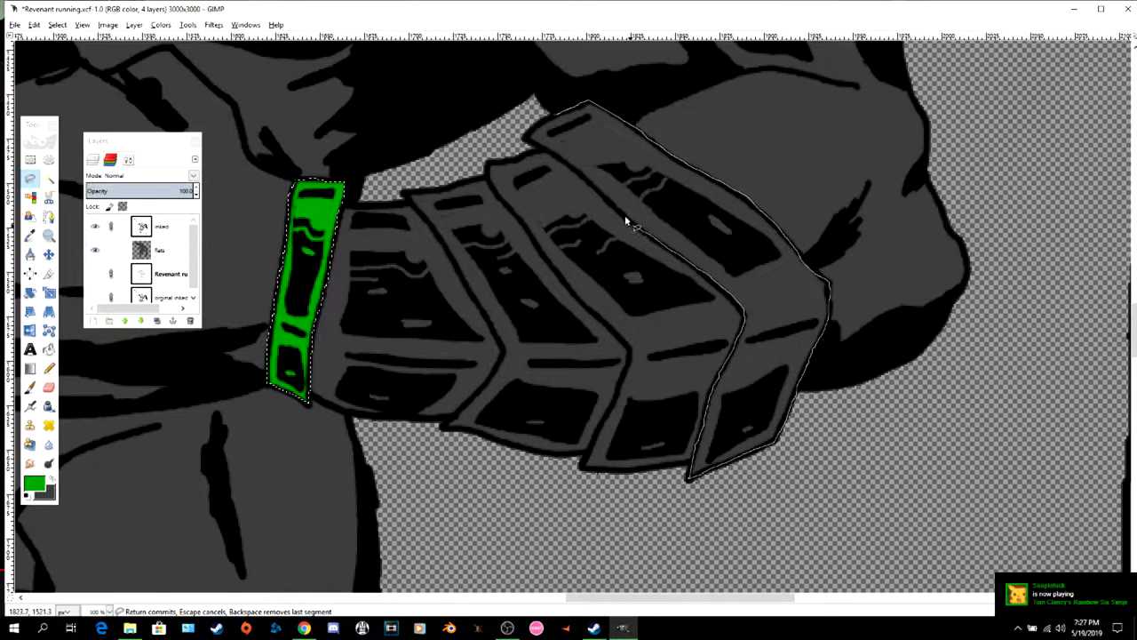
click(534, 145)
key(Return)
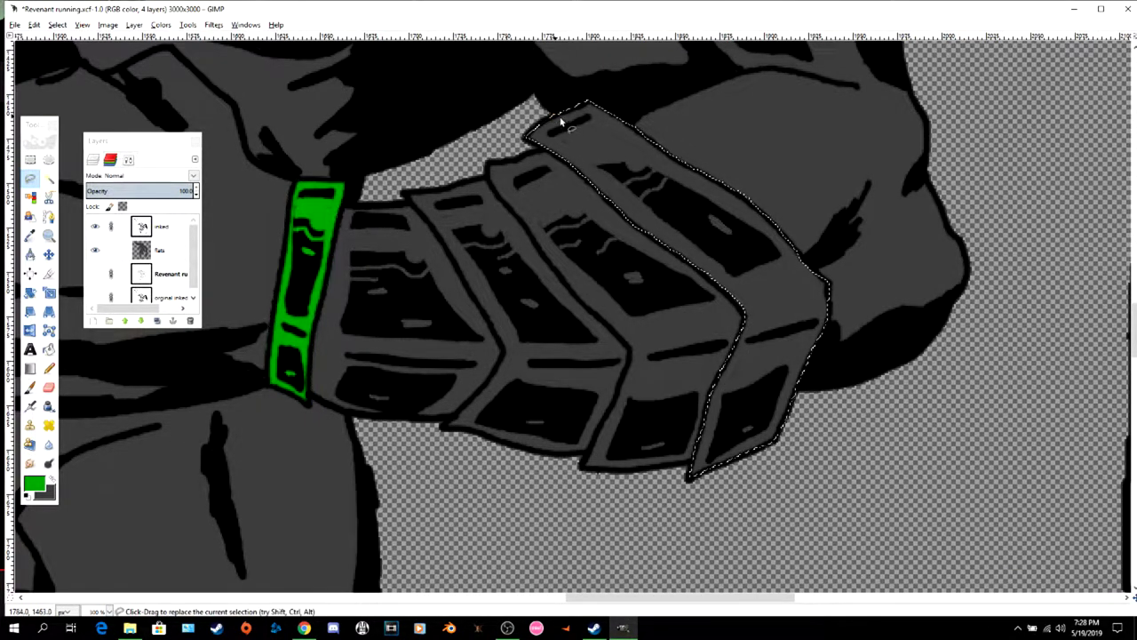
- Paint the selected elbow-end band of the bracer green, including the small gaps inside its black panels
key(p)
mouse_move(538, 138)
mouse_down()
mouse_move(583, 190)
mouse_move(708, 280)
mouse_move(725, 427)
mouse_up()
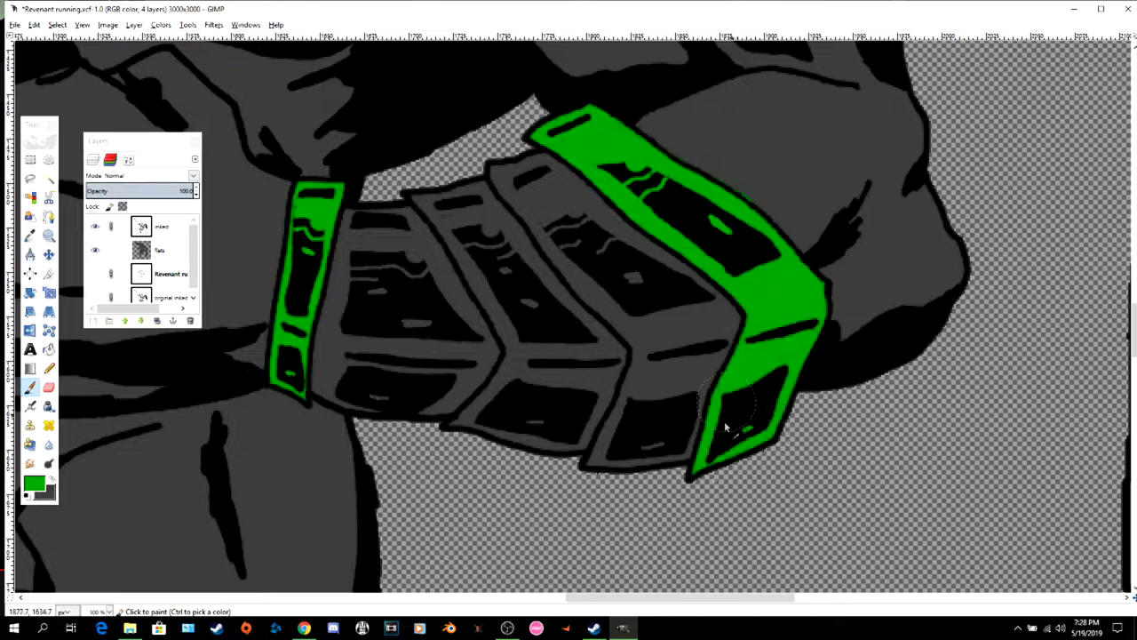
drag(718, 248, 739, 252)
- Swap the foreground colour to dark grey, reduce the brush size and clear the selection around the elbow-end band
click(52, 479)
key(bracketleft)
key(bracketleft)
key(bracketleft)
key(bracketleft)
key(bracketleft)
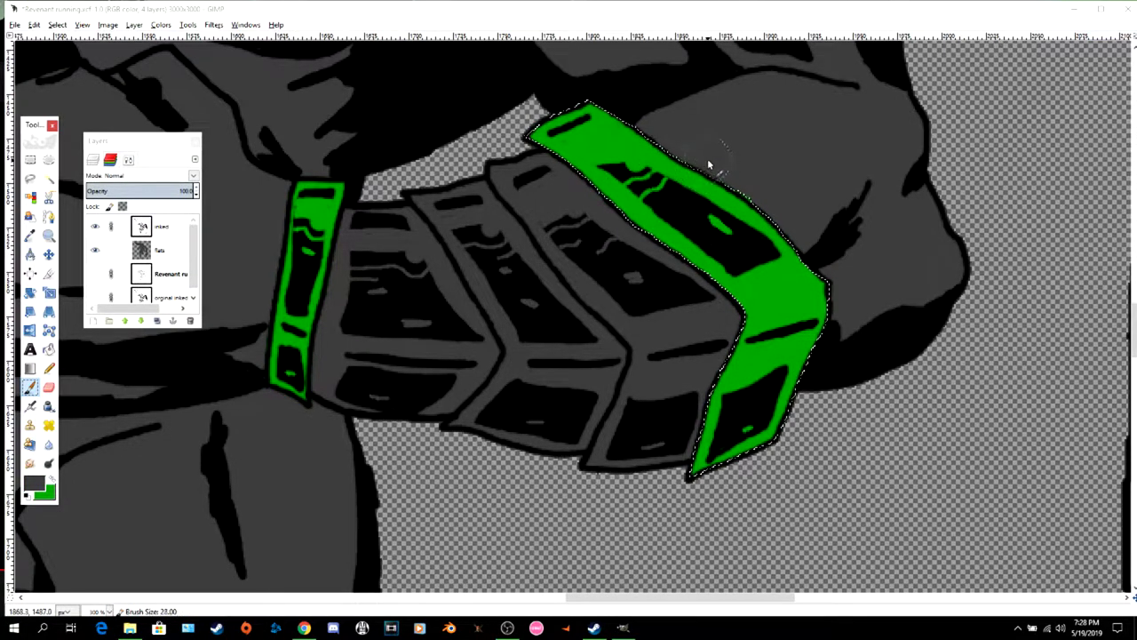
key(ctrl+shift+a)
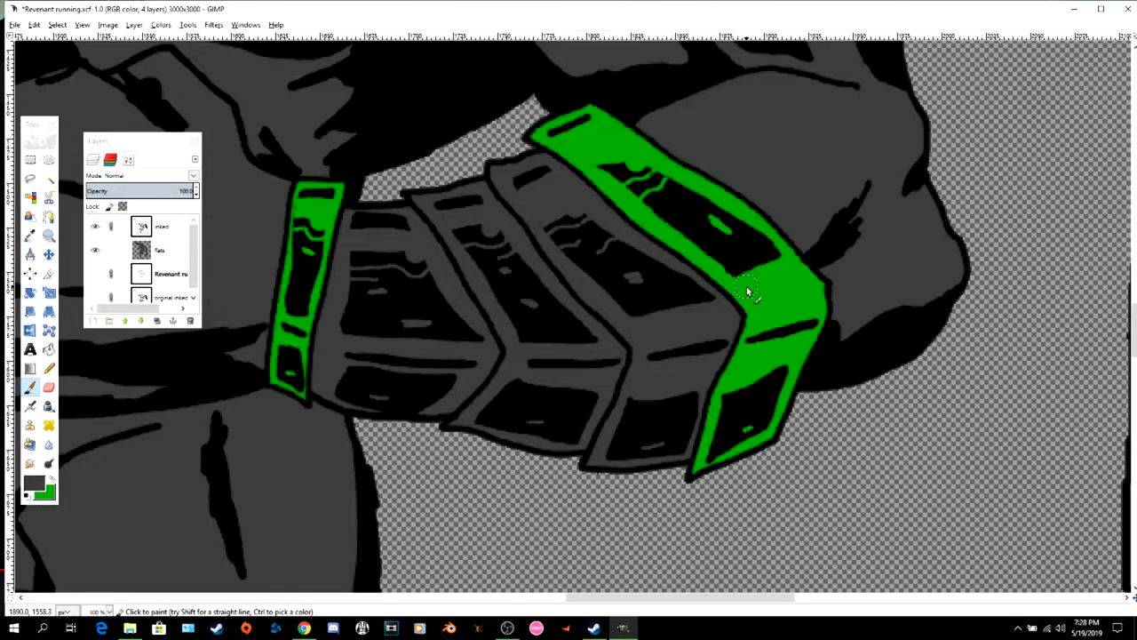
- Check the green accents across the whole figure and save the image
scroll(748, 291, down, 4)
scroll(748, 292, up, 1)
scroll(748, 292, down, 2)
scroll(748, 291, up, 3)
scroll(749, 293, down, 1)
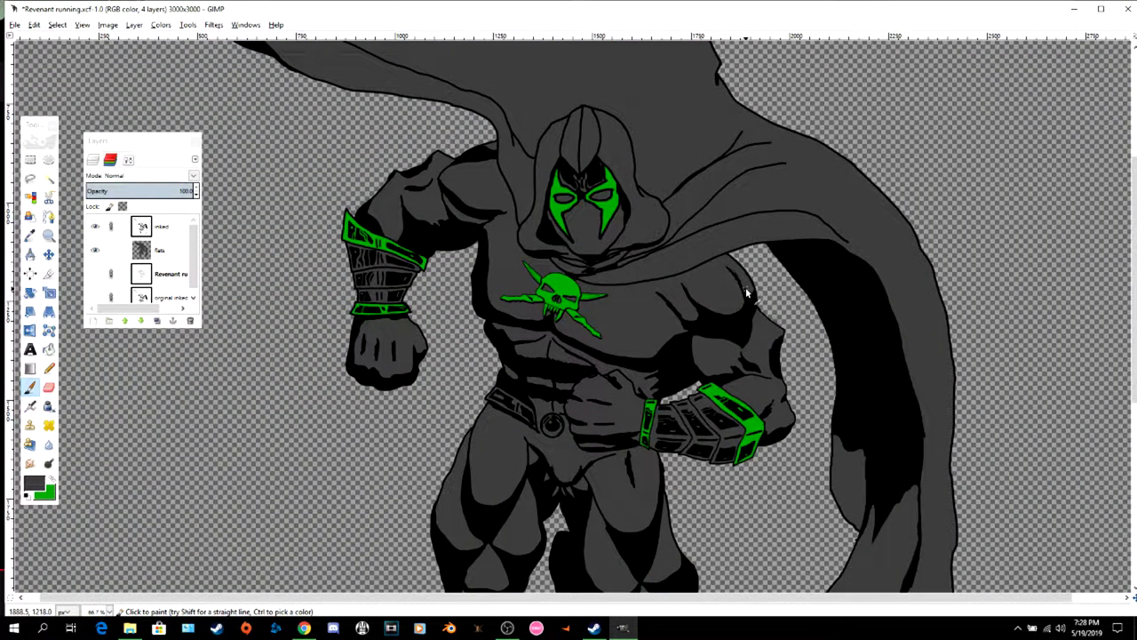
key(ctrl+s)
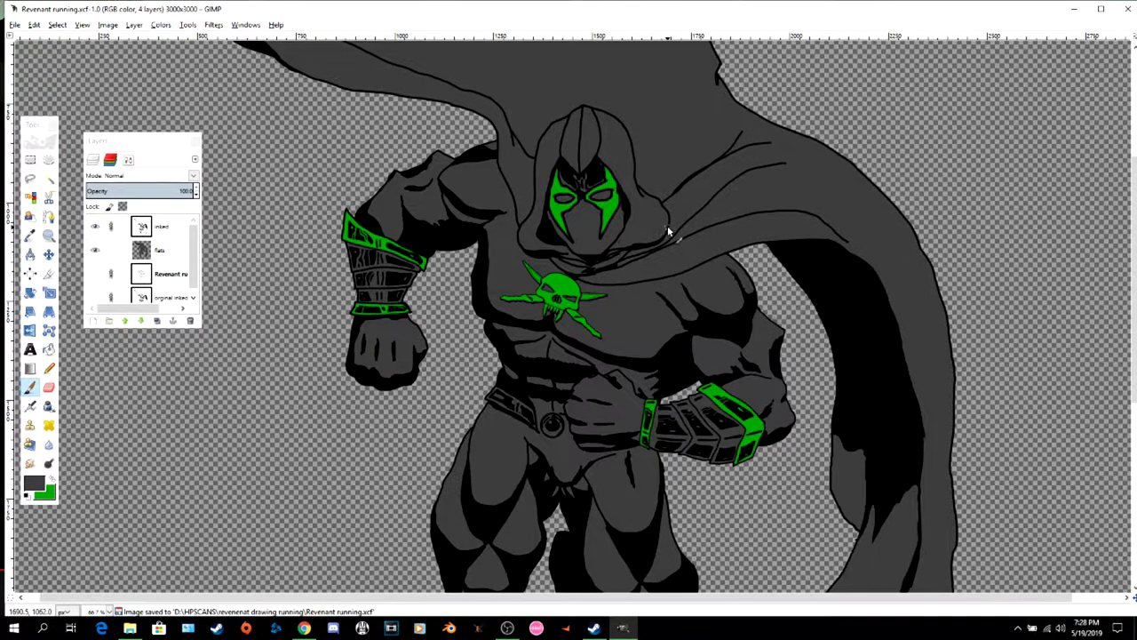
- Select the belt strap beside the round buckle by tracing its full outline with Free Select
scroll(667, 227, down, 2)
click(48, 236)
click(523, 280)
click(523, 281)
click(522, 281)
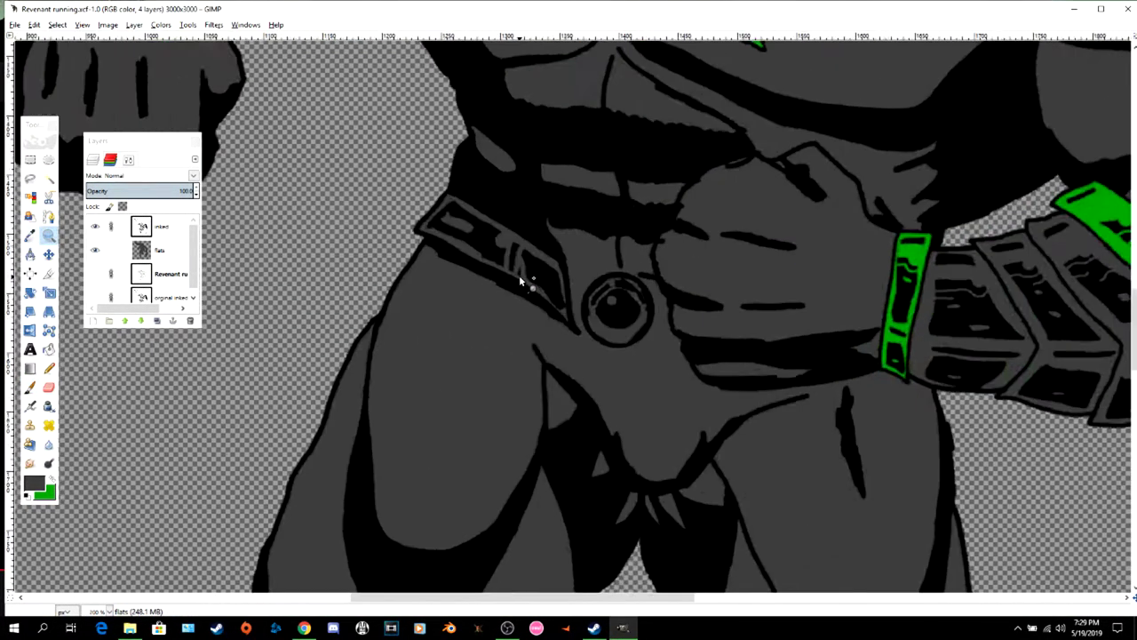
click(522, 280)
click(523, 280)
key(f)
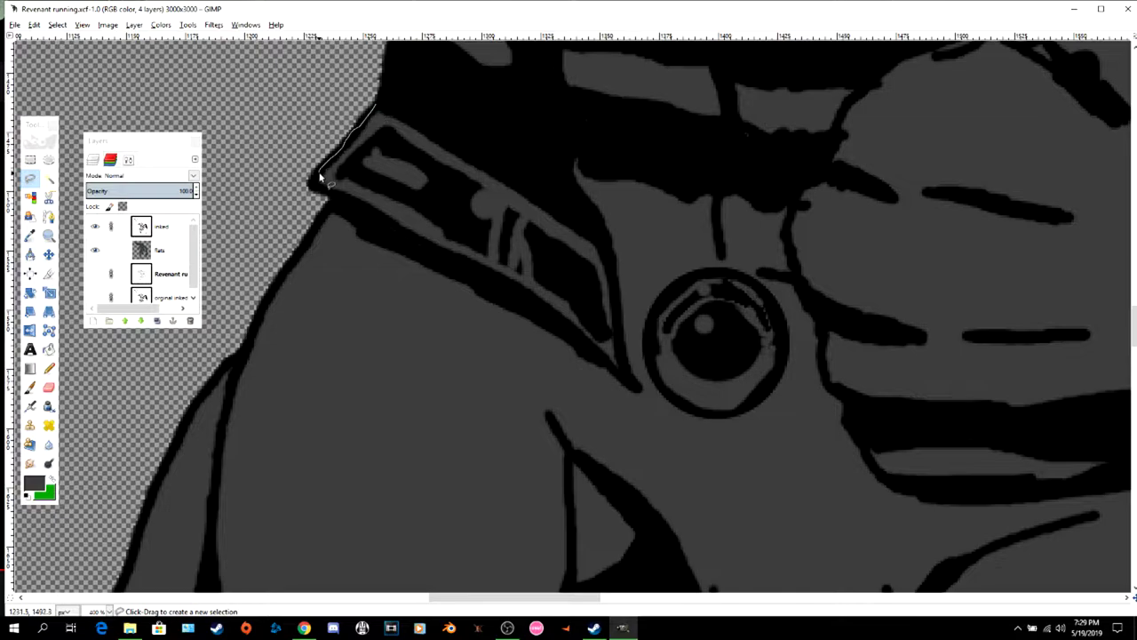
drag(491, 281, 498, 275)
click(375, 107)
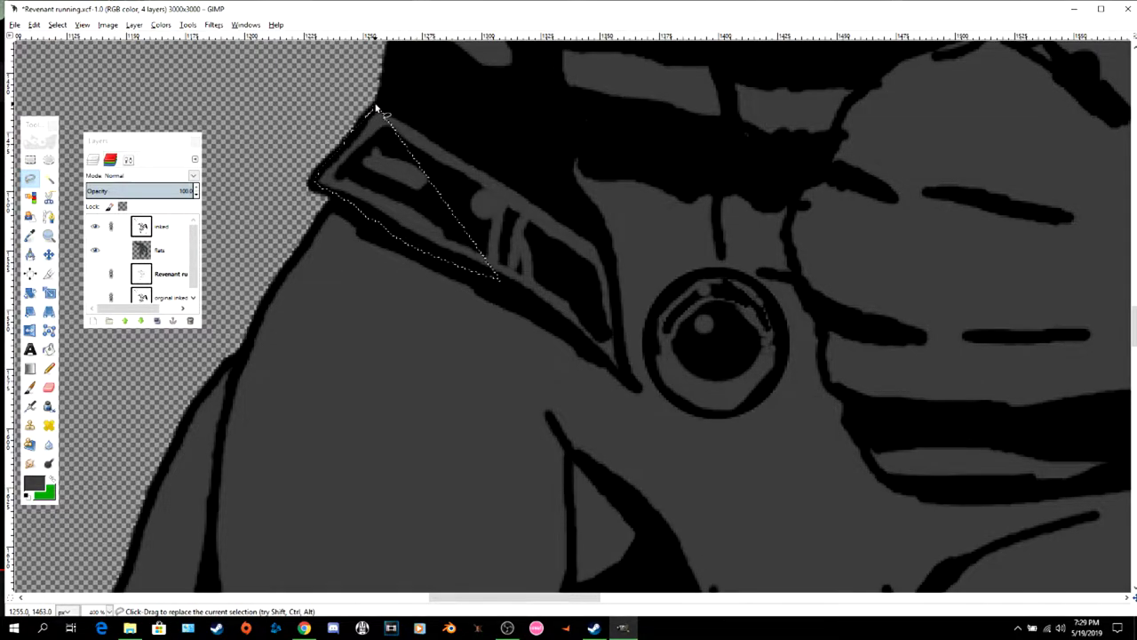
mouse_move(371, 216)
mouse_down()
mouse_move(516, 297)
mouse_move(627, 382)
mouse_up()
mouse_move(622, 336)
mouse_down()
mouse_move(607, 246)
mouse_move(375, 105)
mouse_up()
- Swap the foreground colour to green and paint the selected belt strap on the flats layer
click(52, 479)
key(p)
click(158, 253)
mouse_move(396, 211)
mouse_down()
mouse_move(522, 264)
mouse_move(569, 330)
mouse_move(405, 175)
mouse_move(549, 274)
mouse_up()
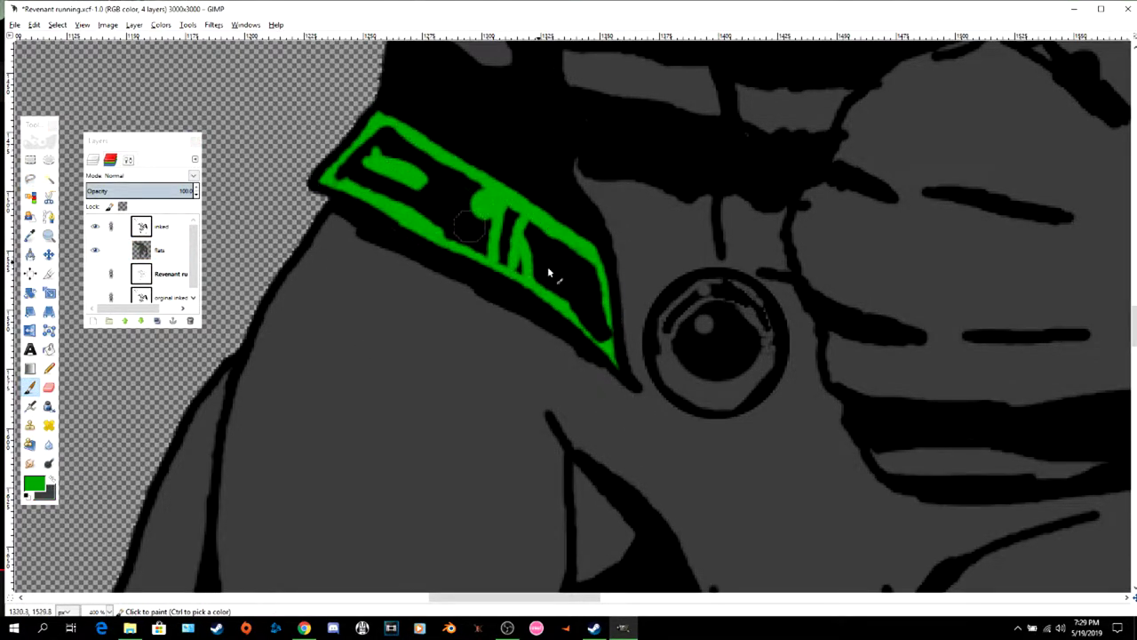
- Select the round belt buckle with Free Select and paint it green
key(f)
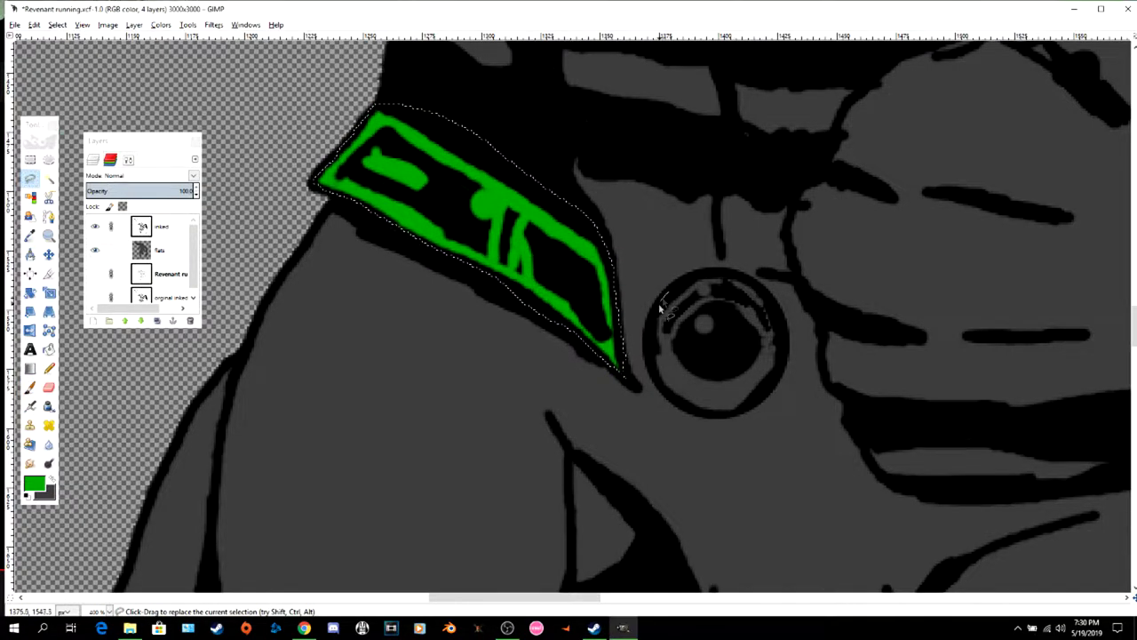
drag(737, 280, 667, 300)
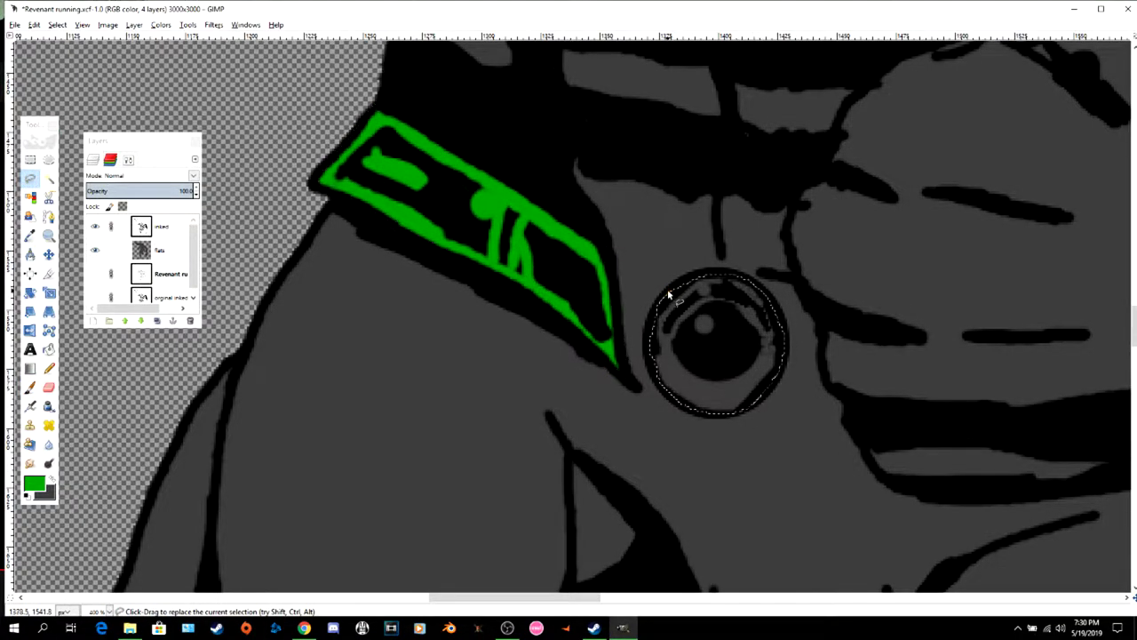
key(p)
mouse_move(672, 362)
mouse_down()
mouse_move(740, 304)
mouse_move(759, 400)
mouse_move(691, 291)
mouse_up()
- Fuzzy-select the wide upper strap and the bent lower strap on the lower leg using the inked layer
scroll(683, 331, down, 20)
drag(563, 598, 531, 598)
scroll(511, 214, up, 5)
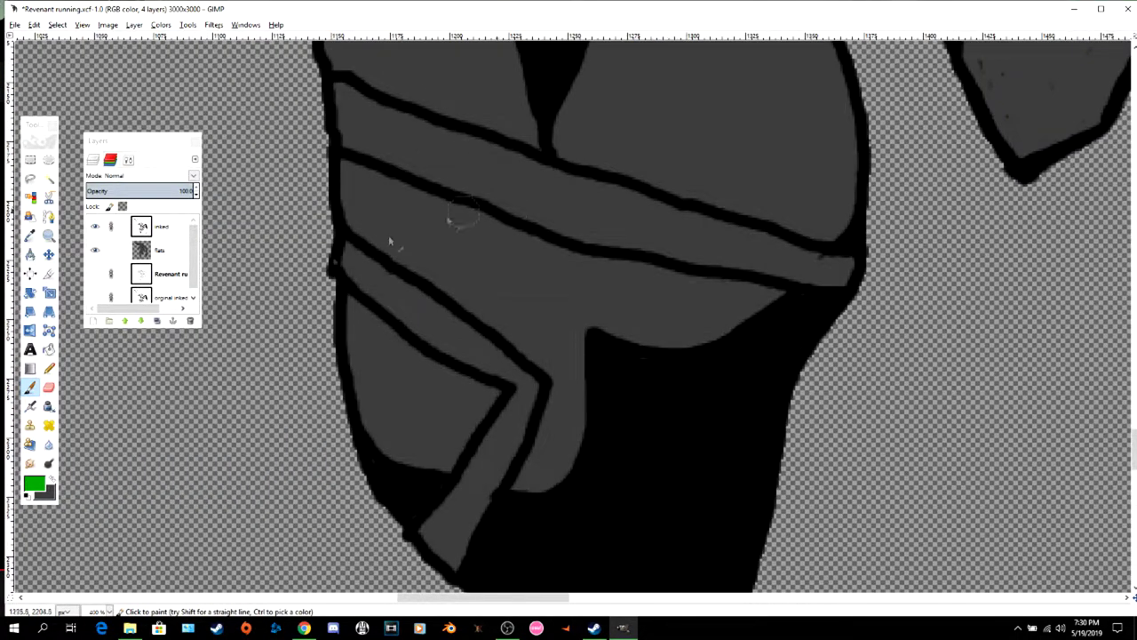
click(144, 229)
key(u)
click(409, 152)
shift+click(456, 329)
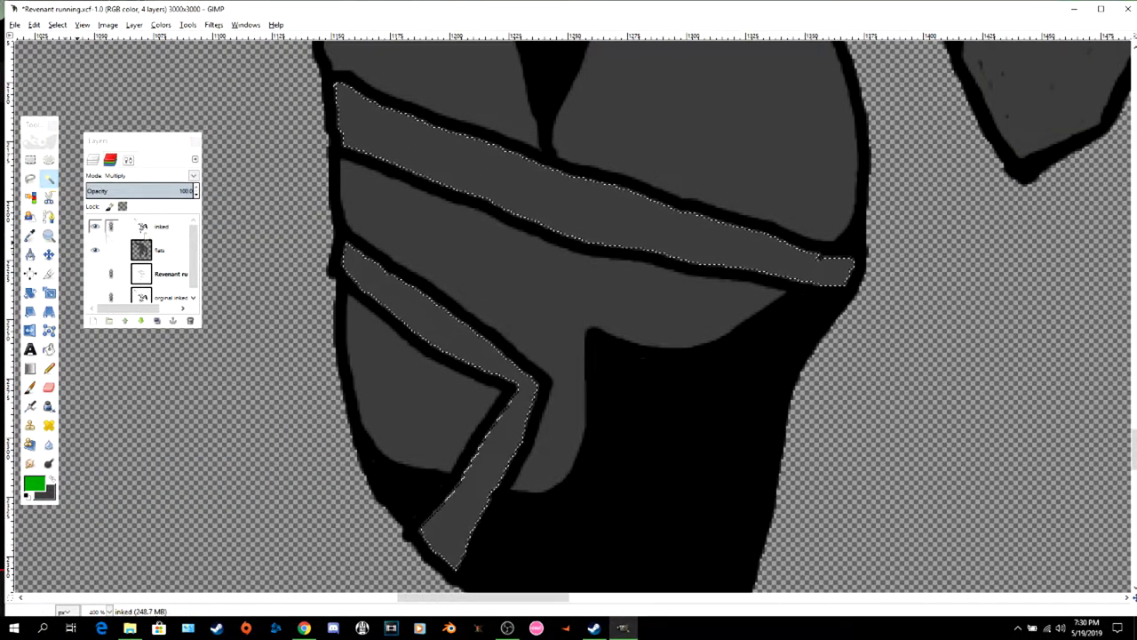
- Paint both selected leg straps green on the flats layer
click(146, 251)
key(p)
mouse_move(362, 286)
mouse_down()
mouse_move(475, 374)
mouse_move(502, 347)
mouse_move(460, 505)
mouse_move(518, 443)
mouse_up()
mouse_move(362, 130)
mouse_down()
mouse_move(362, 155)
mouse_move(731, 289)
mouse_up()
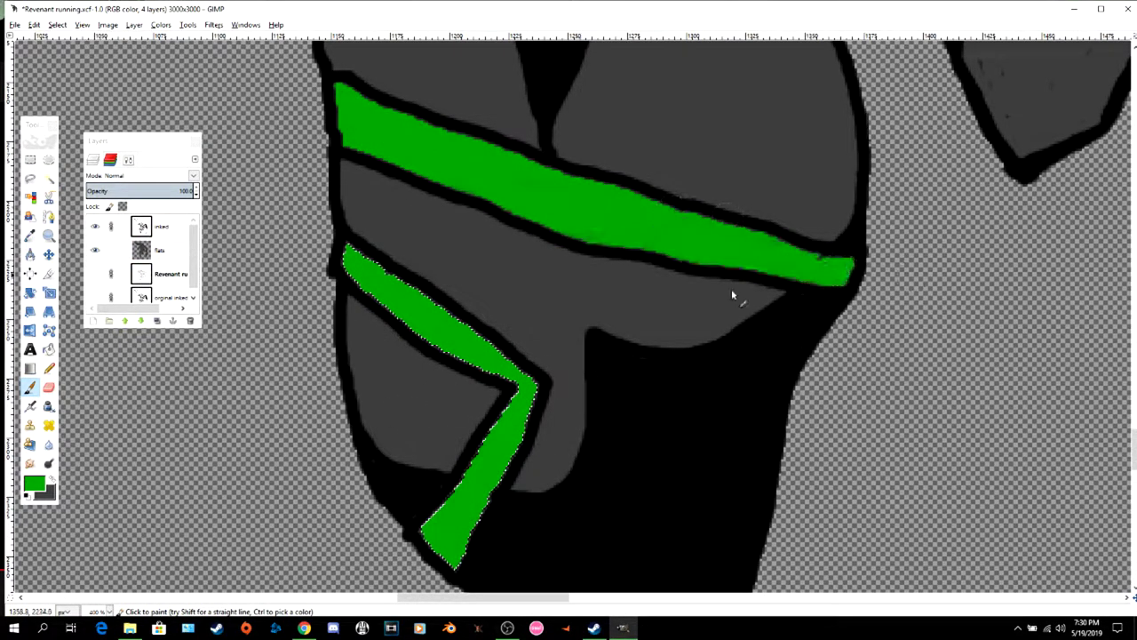
- Clear the selection, reduce the brush size to 6 and touch up the edges of both leg straps in green
click(57, 25)
click(75, 51)
key(bracketleft)
key(bracketleft)
key(bracketleft)
key(bracketleft)
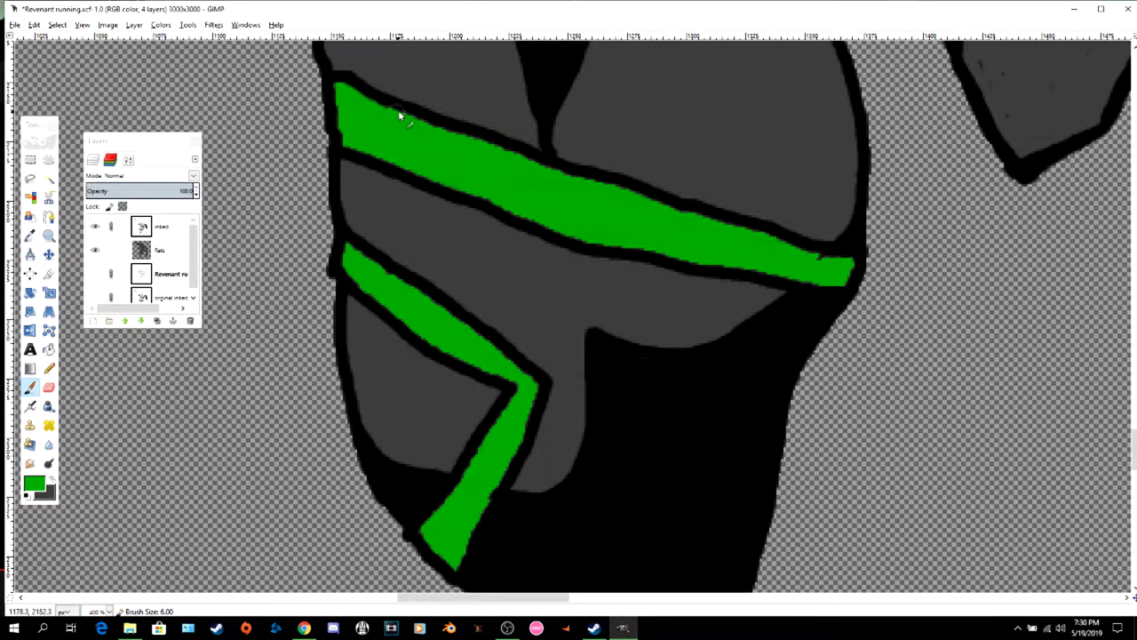
drag(399, 115, 764, 238)
mouse_move(851, 274)
mouse_down()
mouse_move(781, 278)
mouse_move(576, 240)
mouse_up()
mouse_move(345, 248)
mouse_down()
mouse_move(430, 294)
mouse_move(523, 372)
mouse_move(535, 403)
mouse_move(460, 563)
mouse_move(428, 543)
mouse_move(493, 438)
mouse_move(449, 509)
mouse_up()
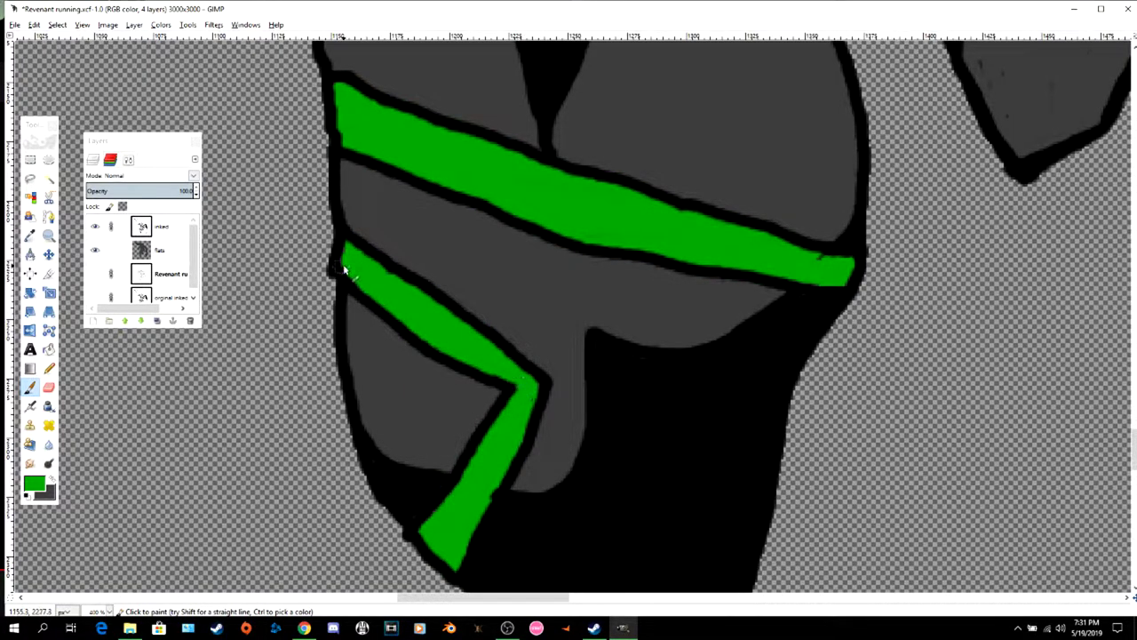
ctrl+scroll(622, 343, down, 6)
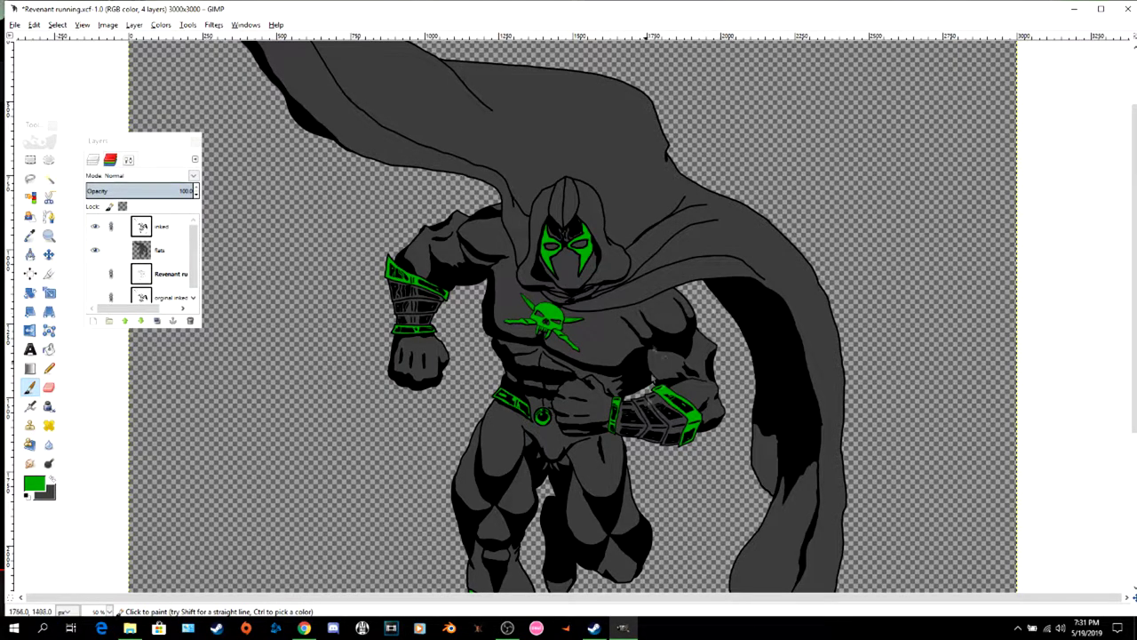
- Set the foreground colour to a dark navy blue, HTML 2d2d4a, for the bracer plates
scroll(641, 411, down, 3)
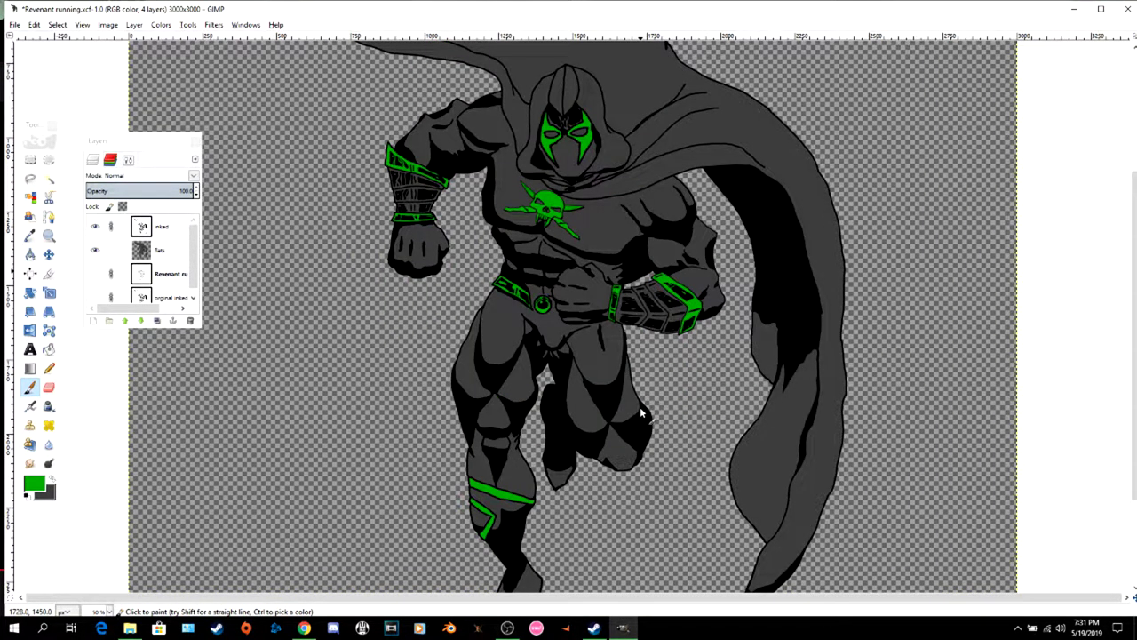
scroll(696, 397, up, 2)
click(49, 236)
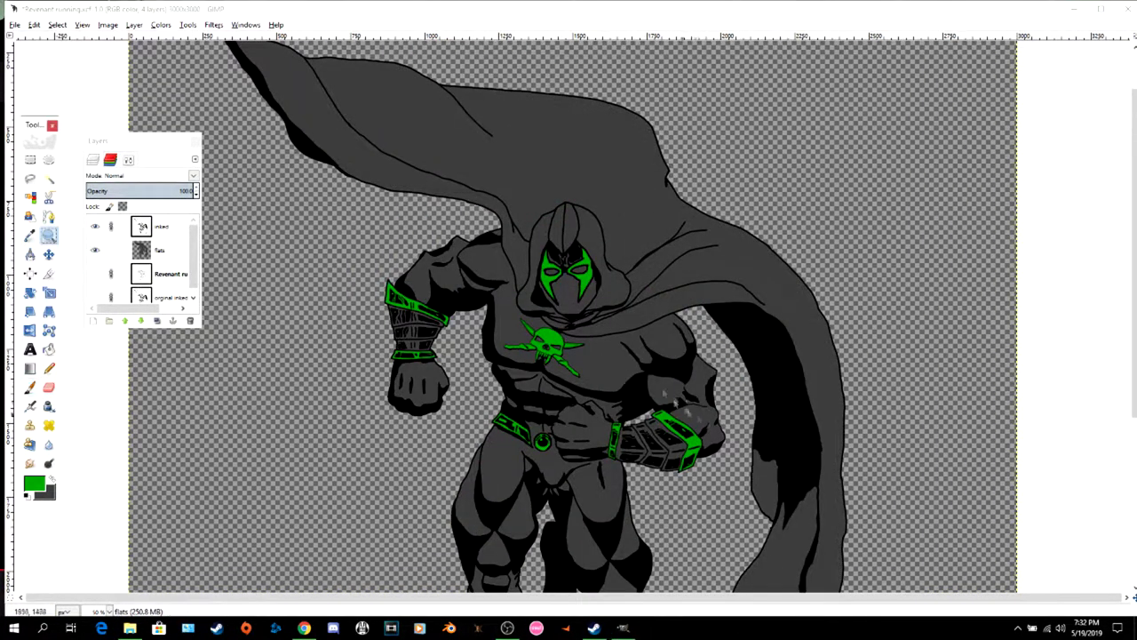
scroll(679, 391, down, 2)
click(657, 323)
ctrl+scroll(658, 321, up, 5)
click(53, 479)
click(35, 483)
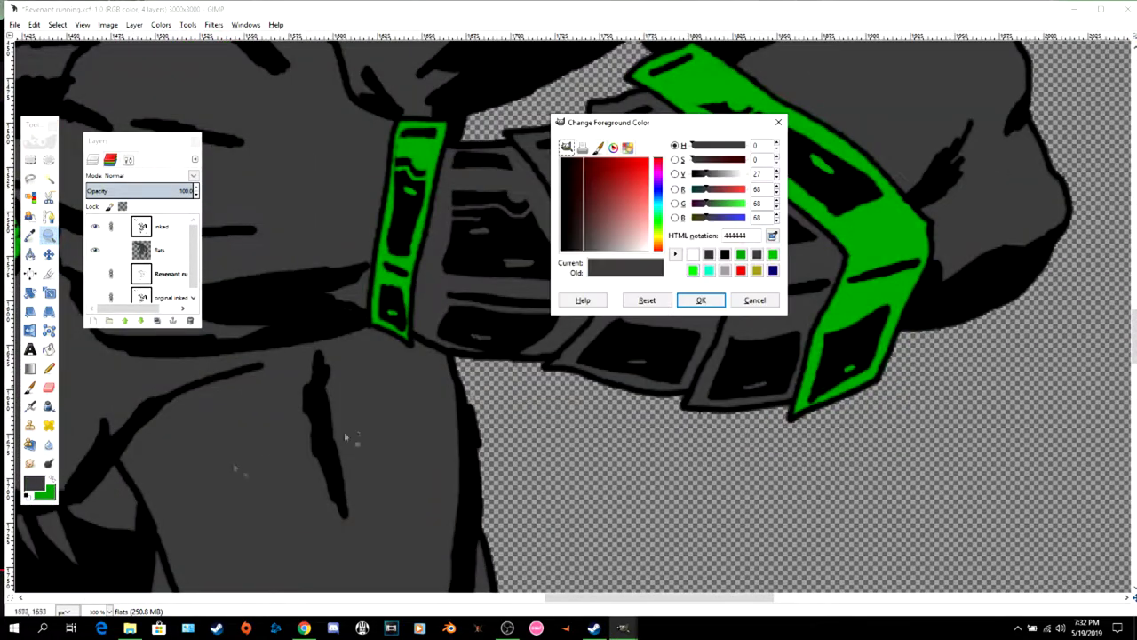
click(52, 479)
click(725, 254)
drag(695, 176, 702, 177)
drag(701, 219, 747, 221)
click(745, 177)
drag(747, 175, 711, 180)
mouse_move(736, 163)
mouse_down()
mouse_move(719, 163)
mouse_move(708, 183)
mouse_move(732, 166)
mouse_move(722, 169)
mouse_up()
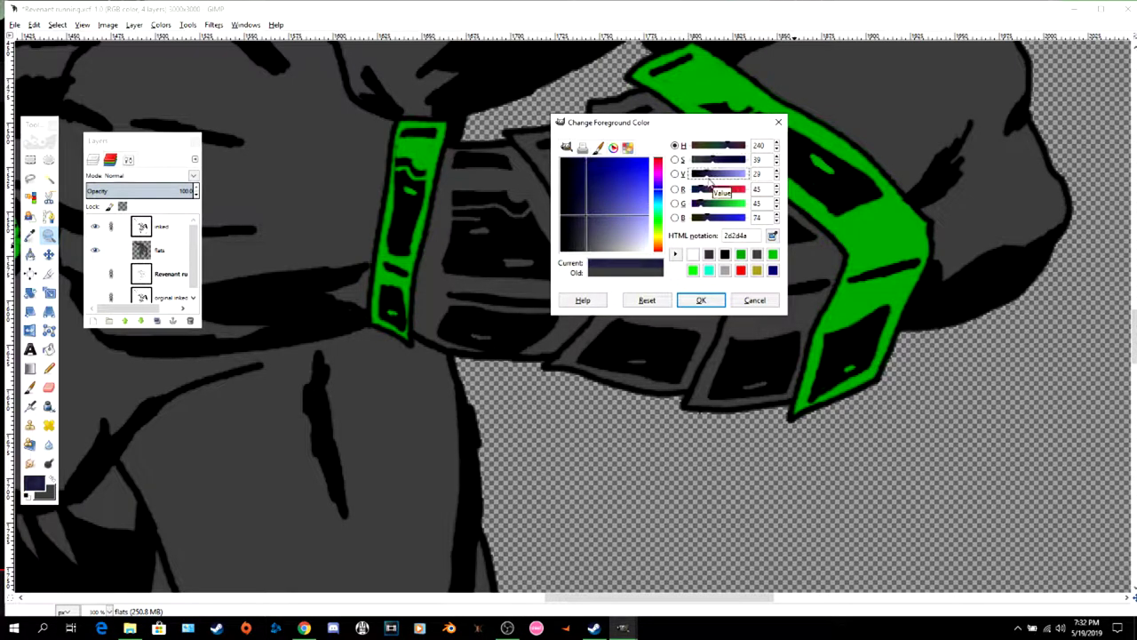
click(701, 299)
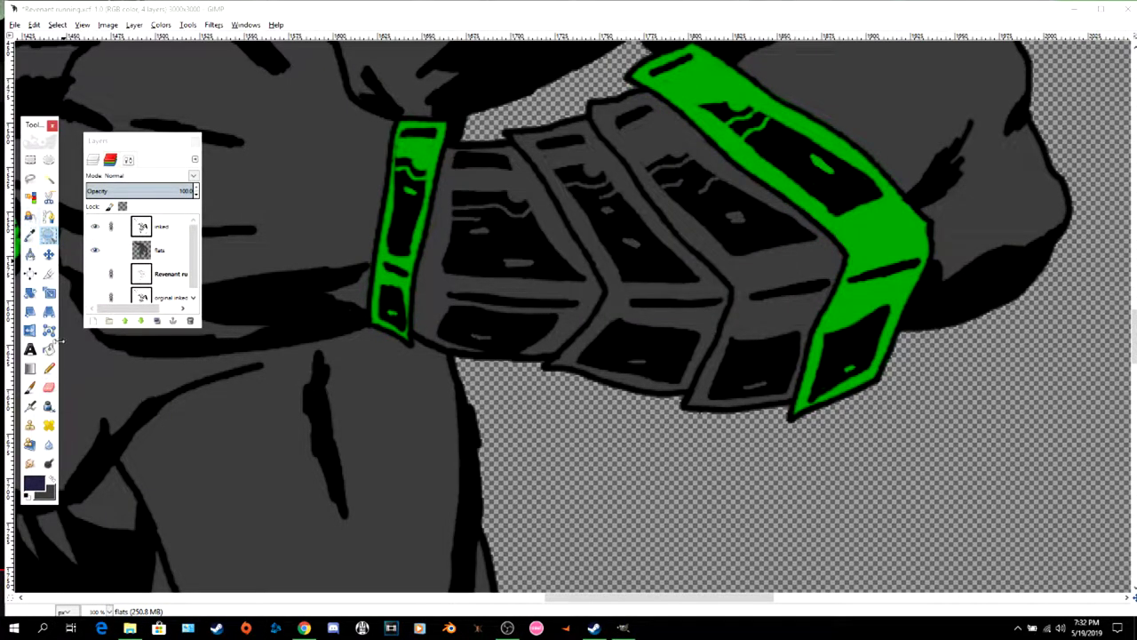
key(f)
drag(647, 89, 590, 105)
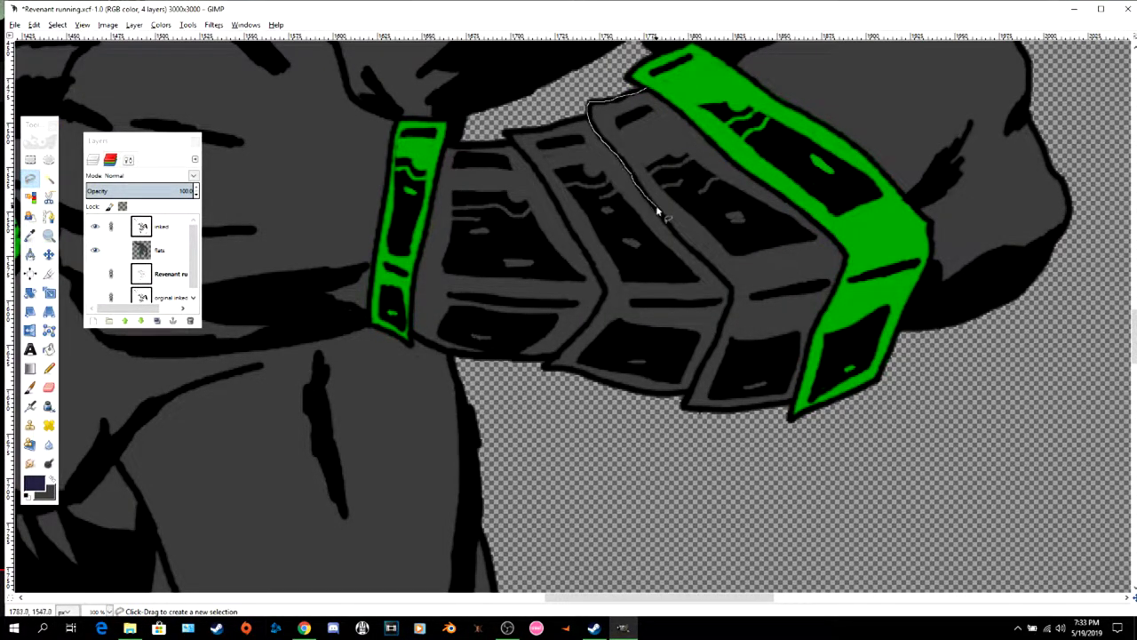
drag(715, 274, 733, 289)
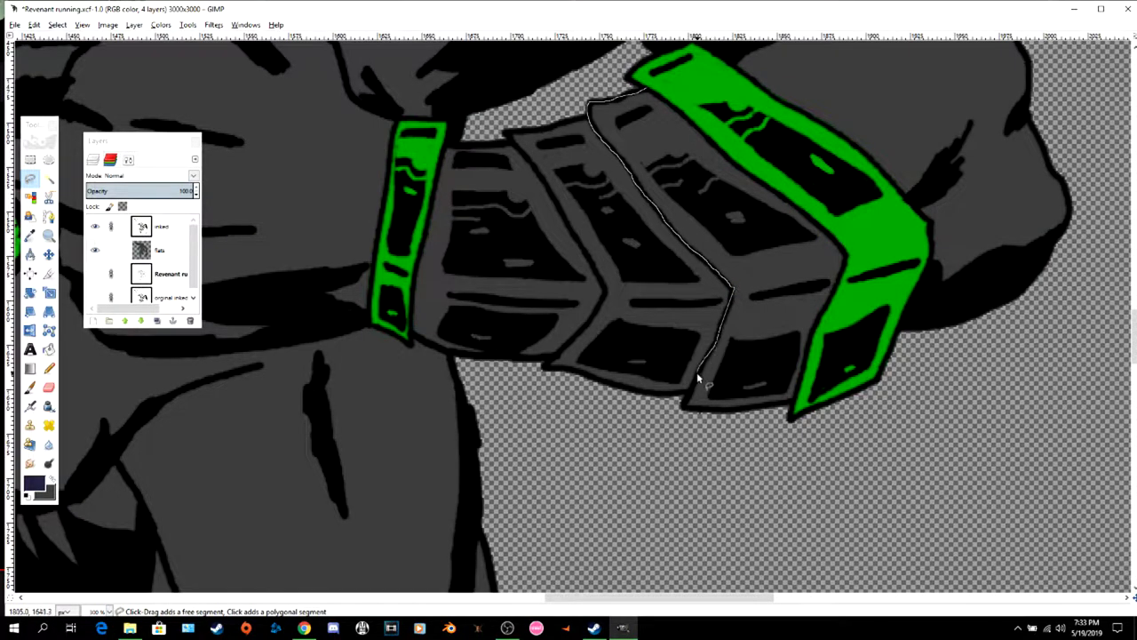
drag(699, 380, 684, 407)
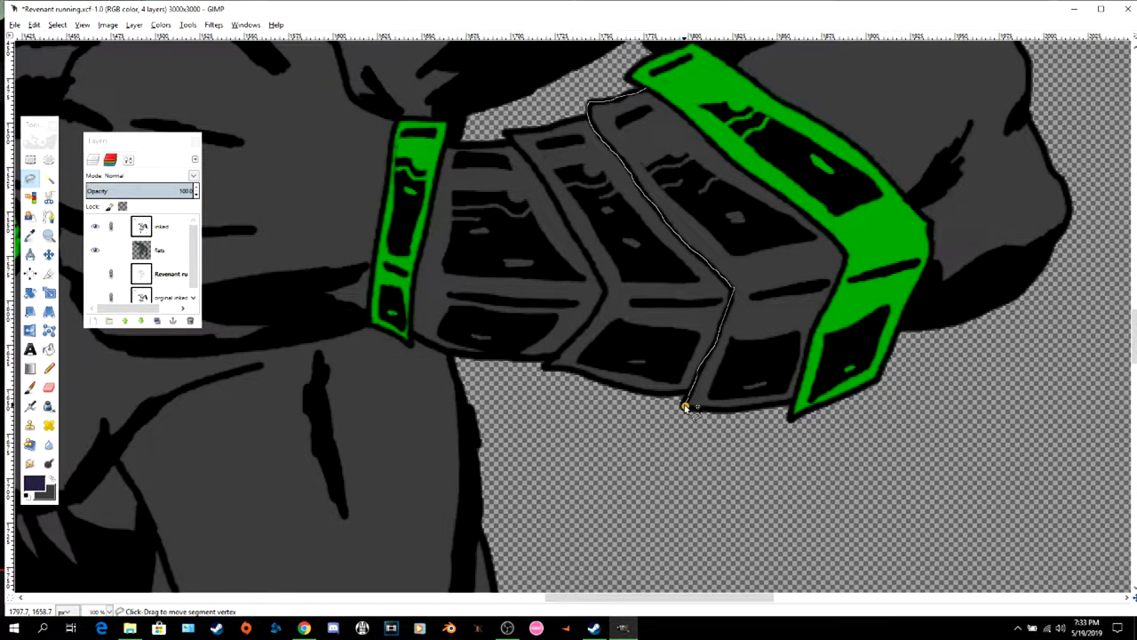
click(583, 153)
click(649, 90)
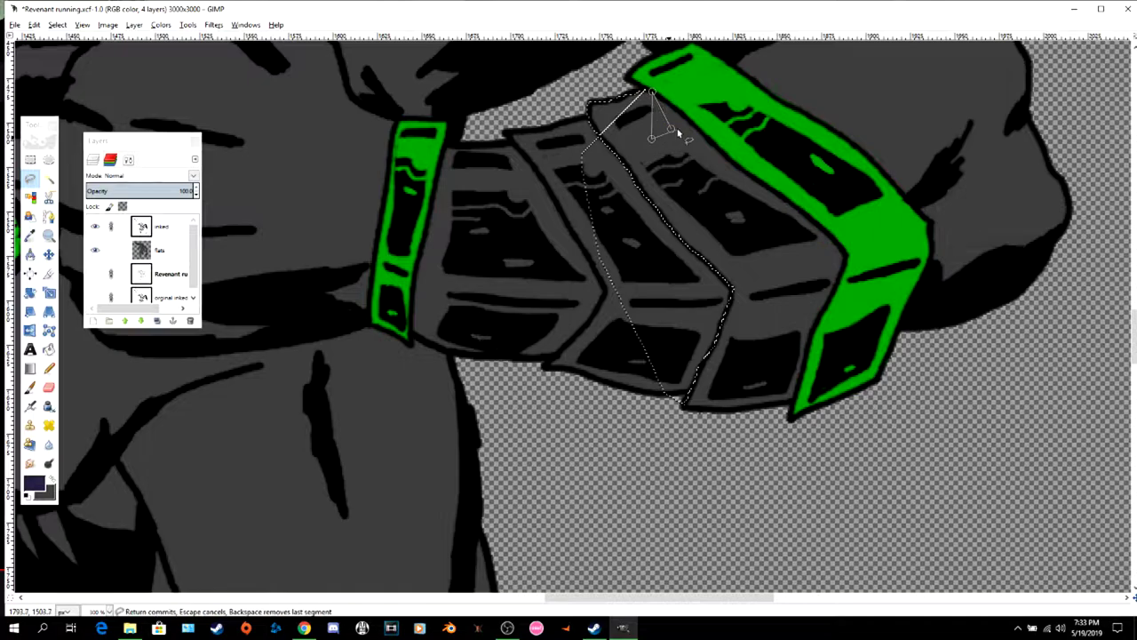
click(672, 130)
- Select the plated section between the green bands of the bracer nearest the belt with Free Select and paint it dark navy blue
drag(487, 151, 590, 118)
click(589, 104)
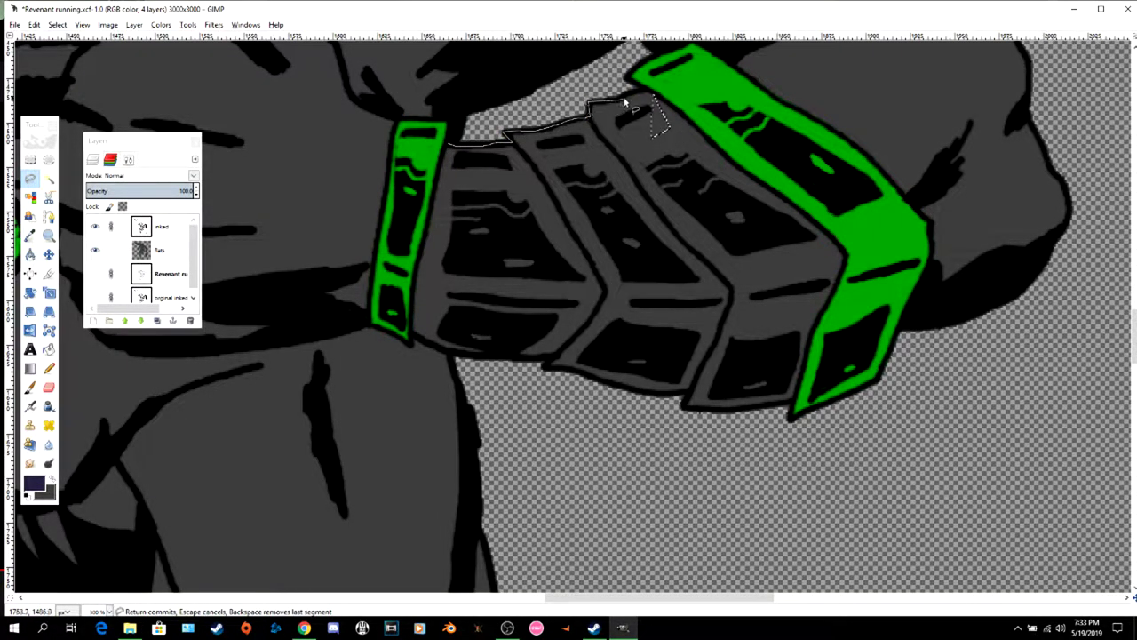
click(652, 92)
click(680, 111)
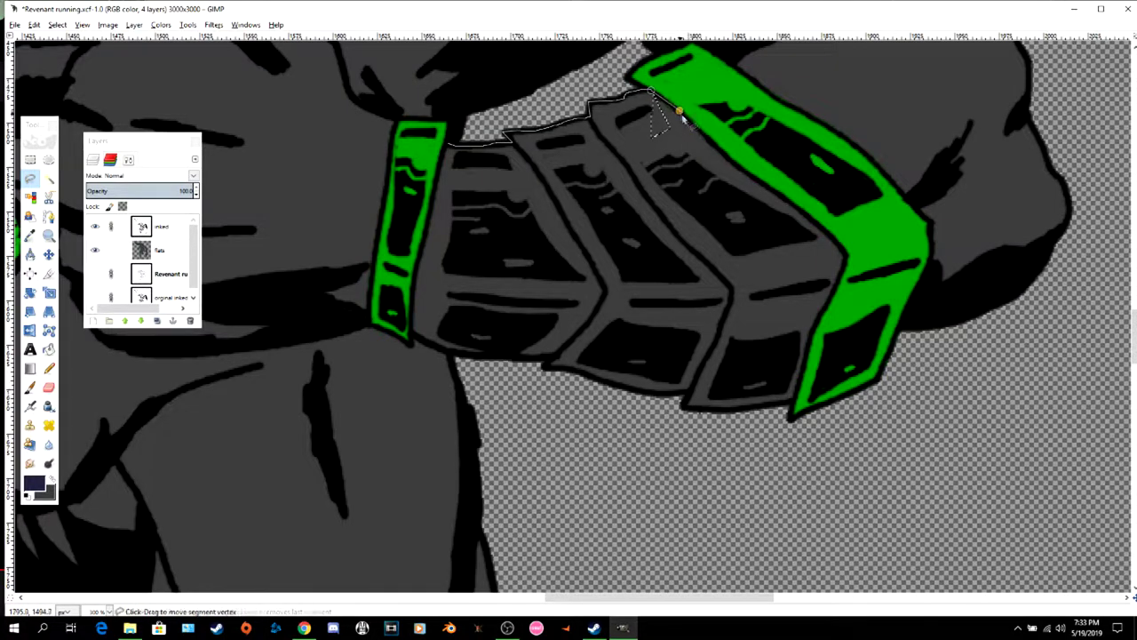
click(844, 252)
click(843, 266)
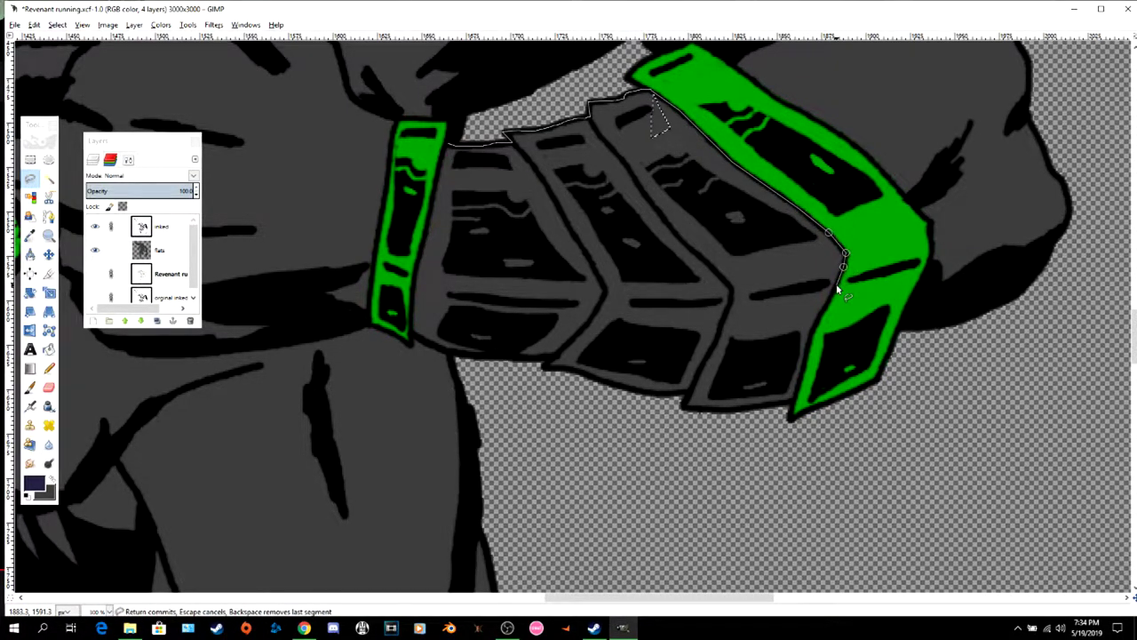
click(813, 330)
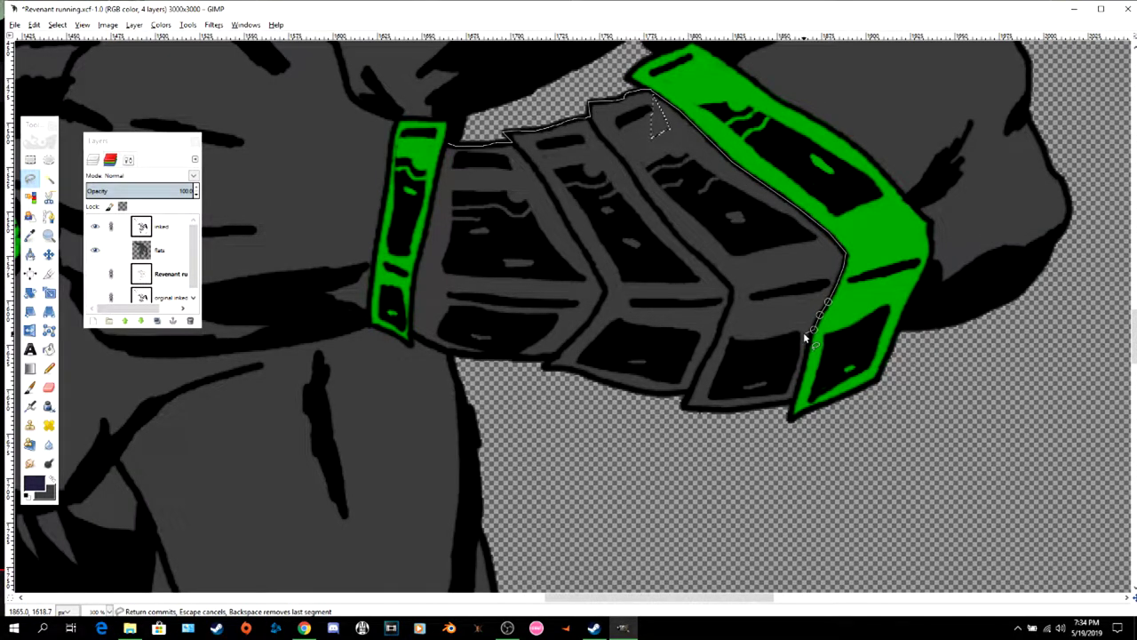
drag(807, 353, 793, 424)
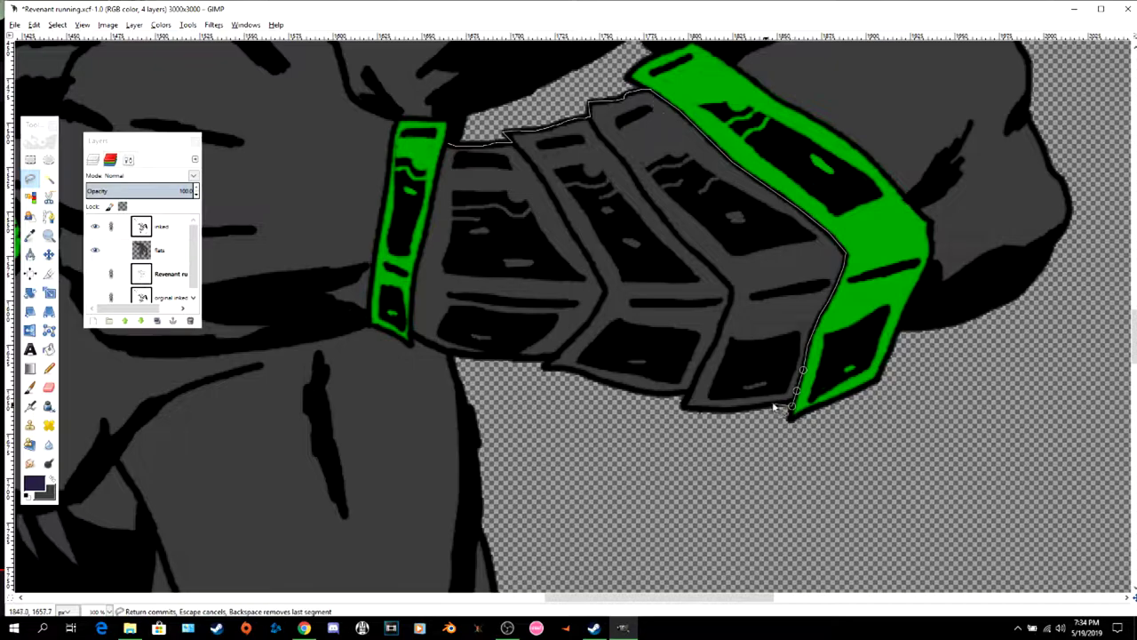
click(785, 402)
click(736, 409)
click(688, 391)
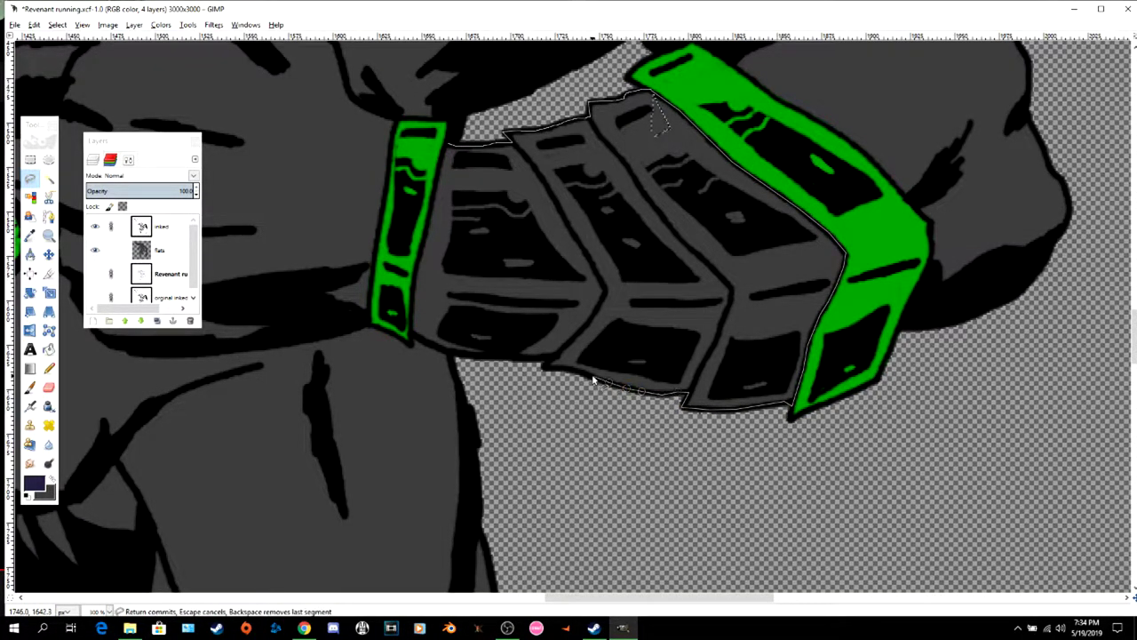
click(542, 367)
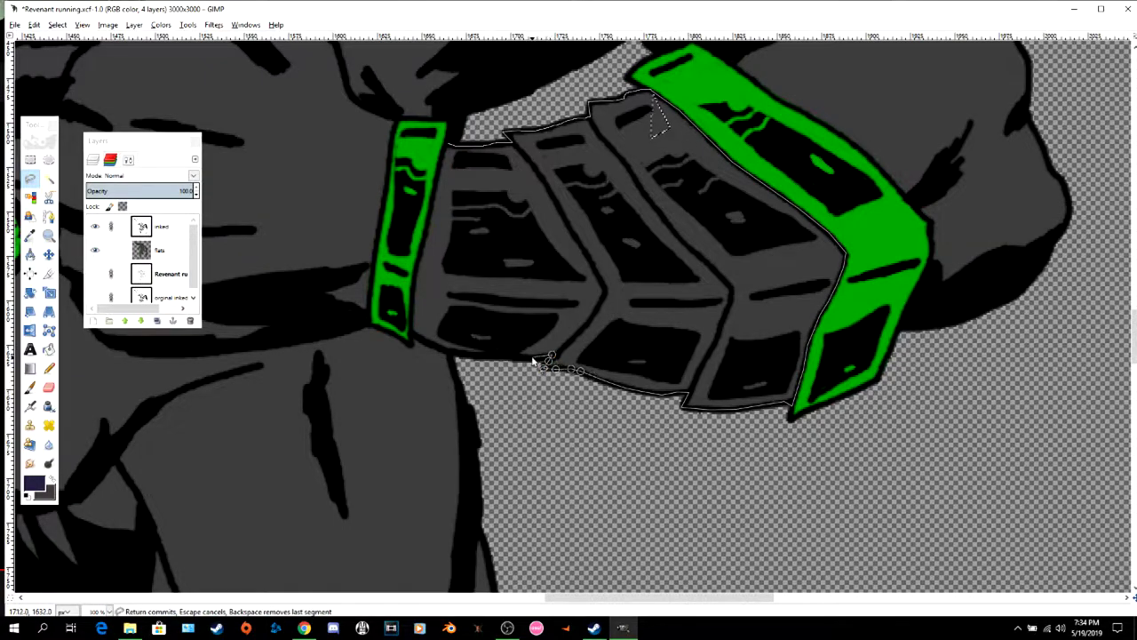
click(409, 334)
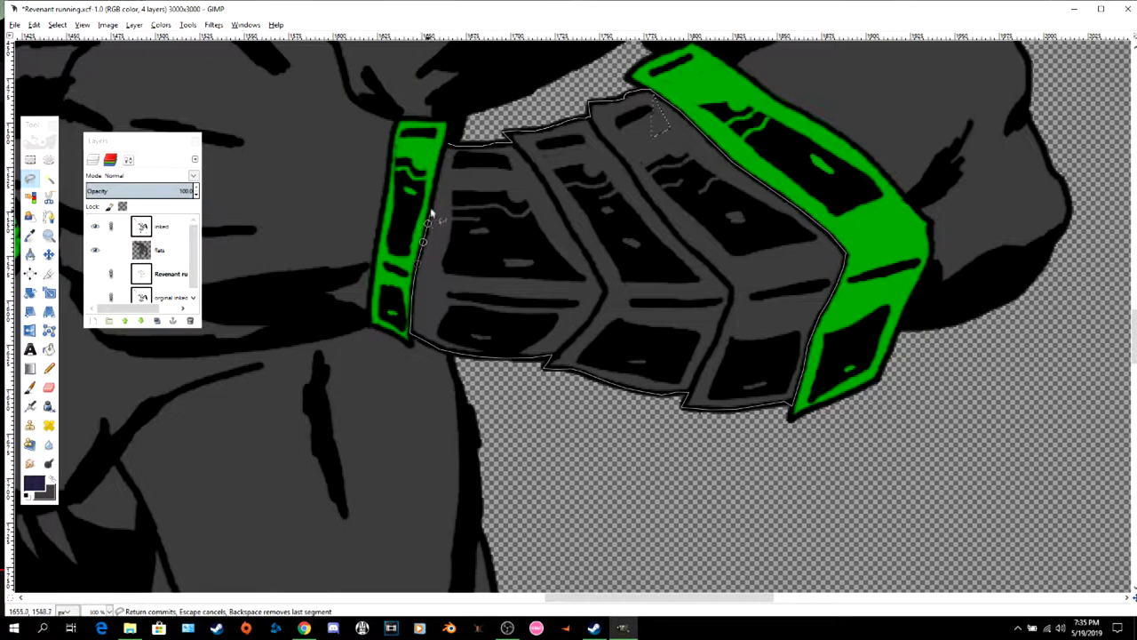
click(430, 204)
click(434, 187)
click(447, 144)
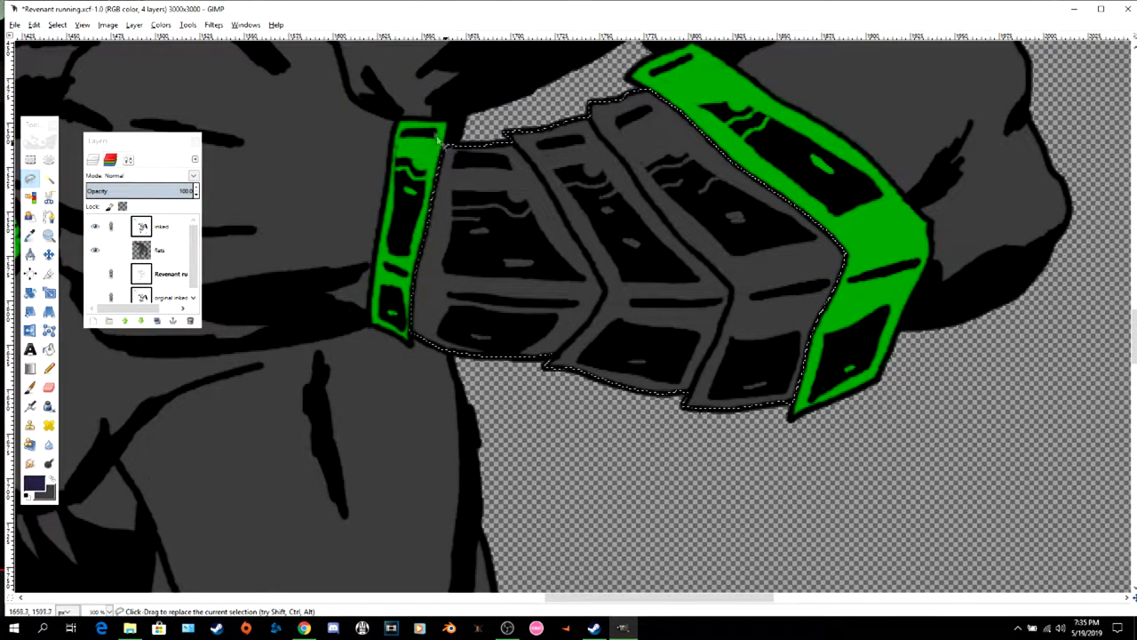
key(Return)
key(p)
mouse_move(522, 275)
mouse_down()
mouse_move(511, 313)
mouse_move(599, 342)
mouse_move(660, 415)
mouse_move(812, 357)
mouse_move(807, 252)
mouse_move(524, 245)
mouse_move(481, 290)
mouse_move(701, 371)
mouse_move(675, 374)
mouse_up()
- Select the plated section between the two green bands of the other arm's bracer with Free Select
scroll(674, 374, down, 5)
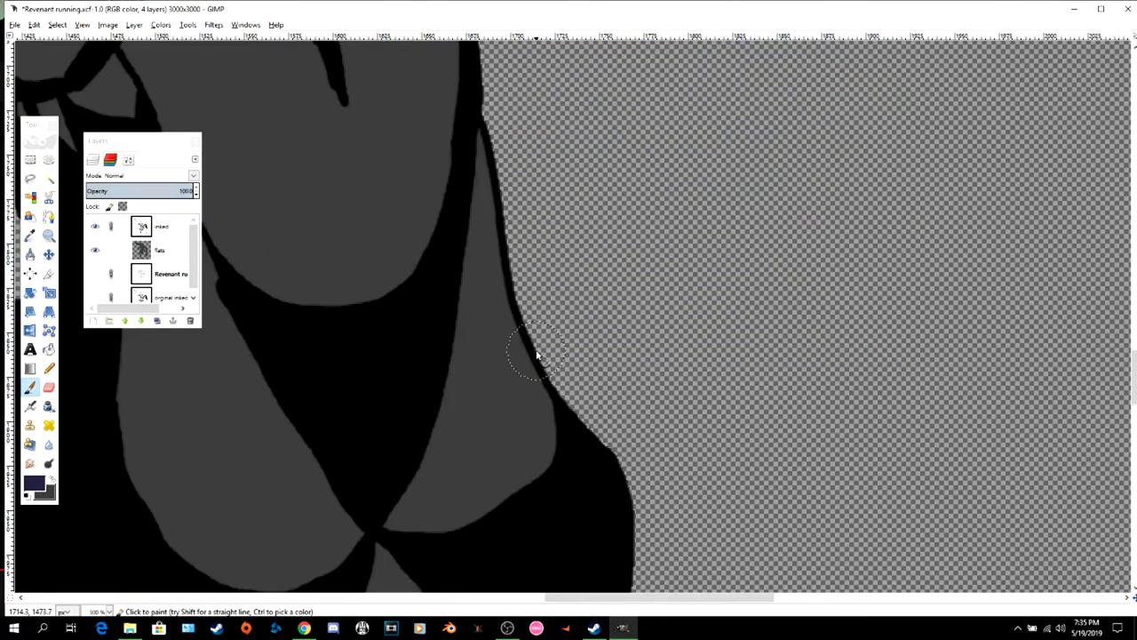
scroll(537, 355, up, 7)
scroll(536, 352, up, 8)
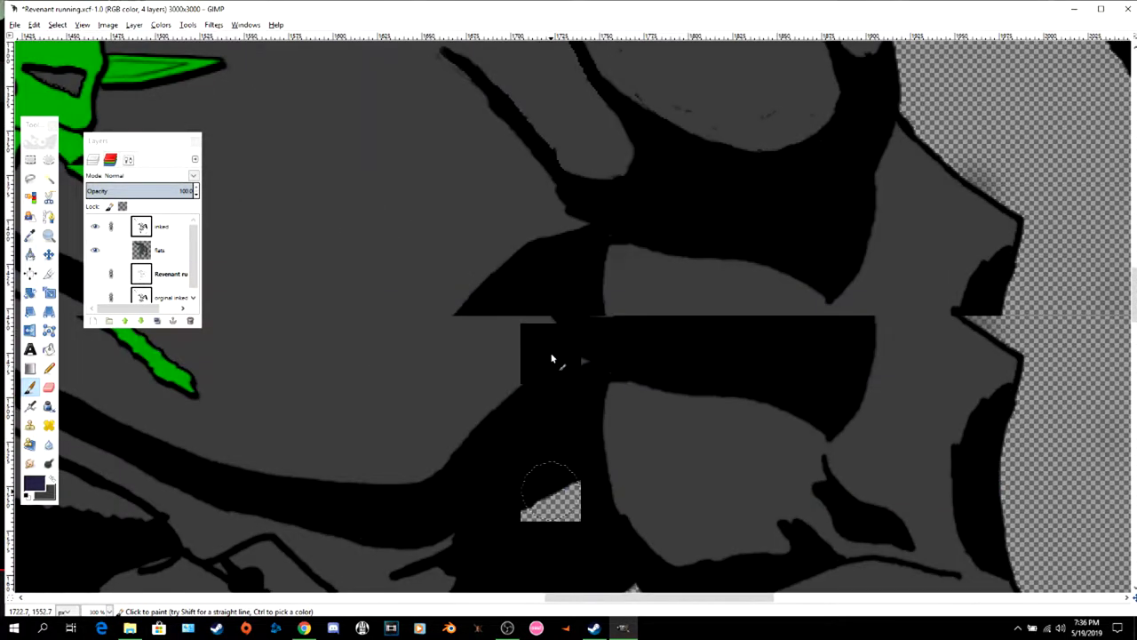
scroll(550, 355, down, 3)
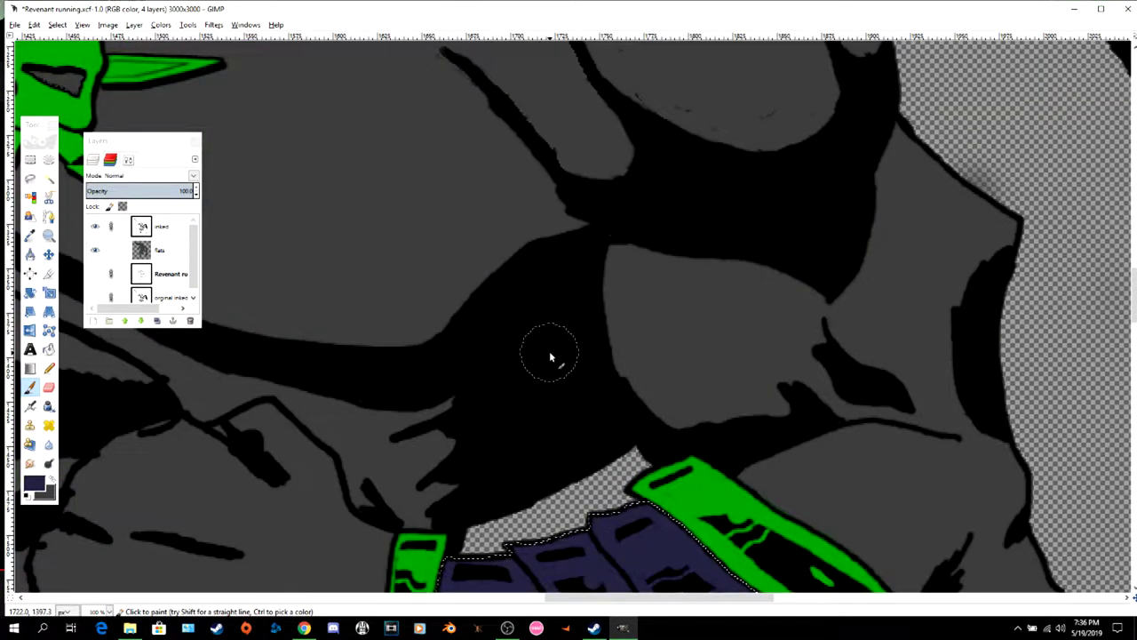
scroll(549, 356, left, 12)
scroll(512, 558, up, 6)
scroll(511, 558, left, 6)
scroll(511, 558, down, 2)
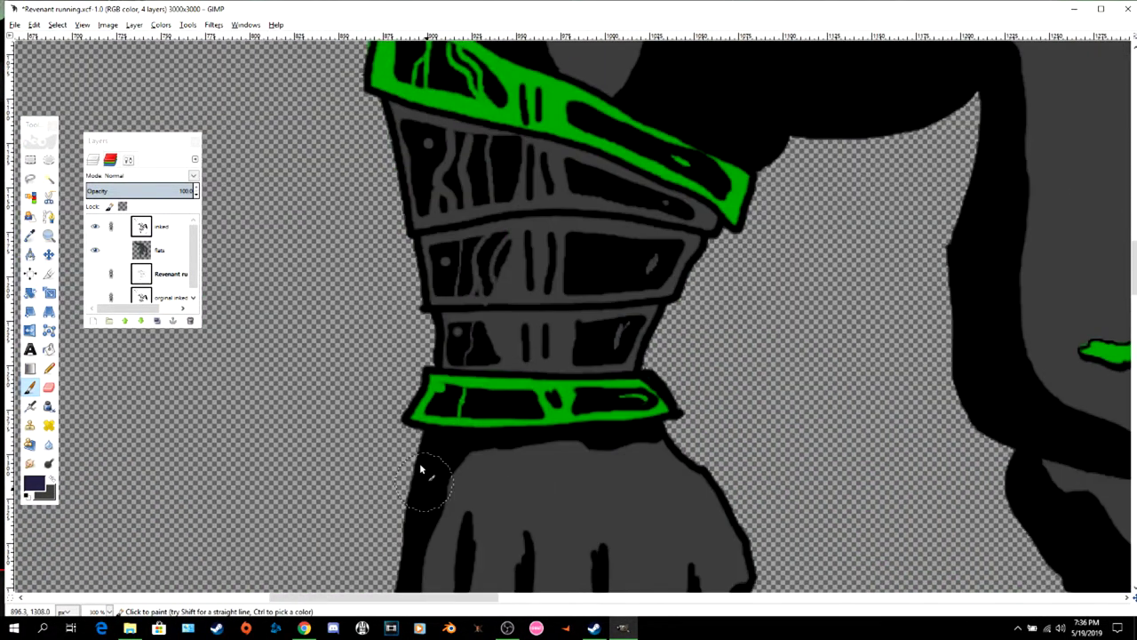
click(30, 179)
click(384, 100)
click(490, 124)
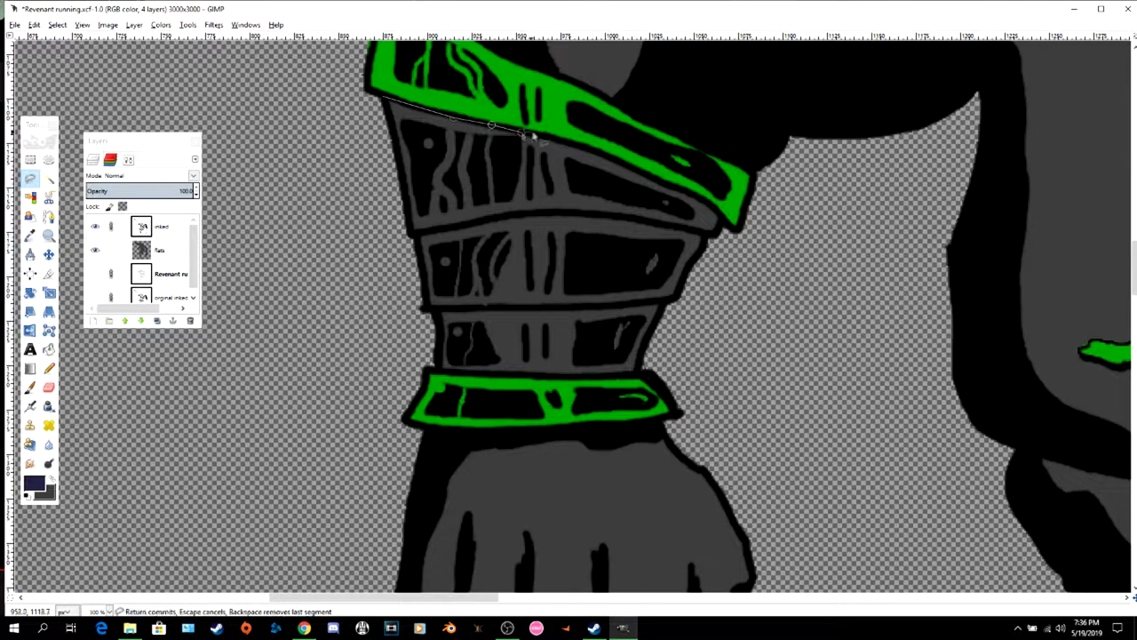
click(622, 163)
click(665, 184)
click(687, 191)
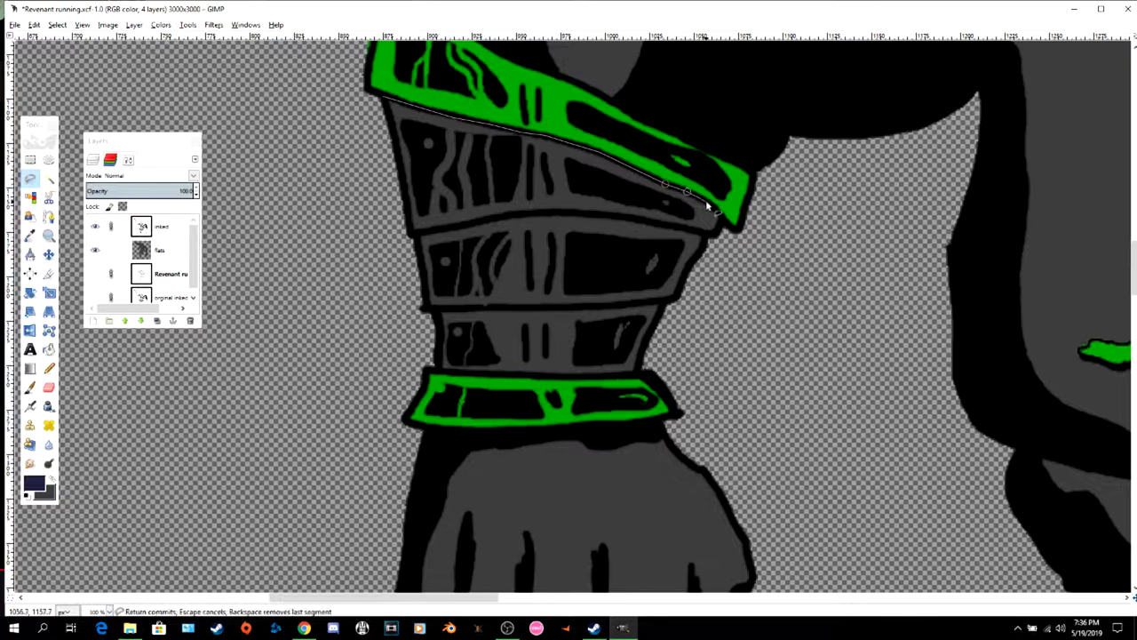
click(715, 234)
click(697, 232)
click(705, 238)
click(703, 245)
click(686, 276)
click(664, 302)
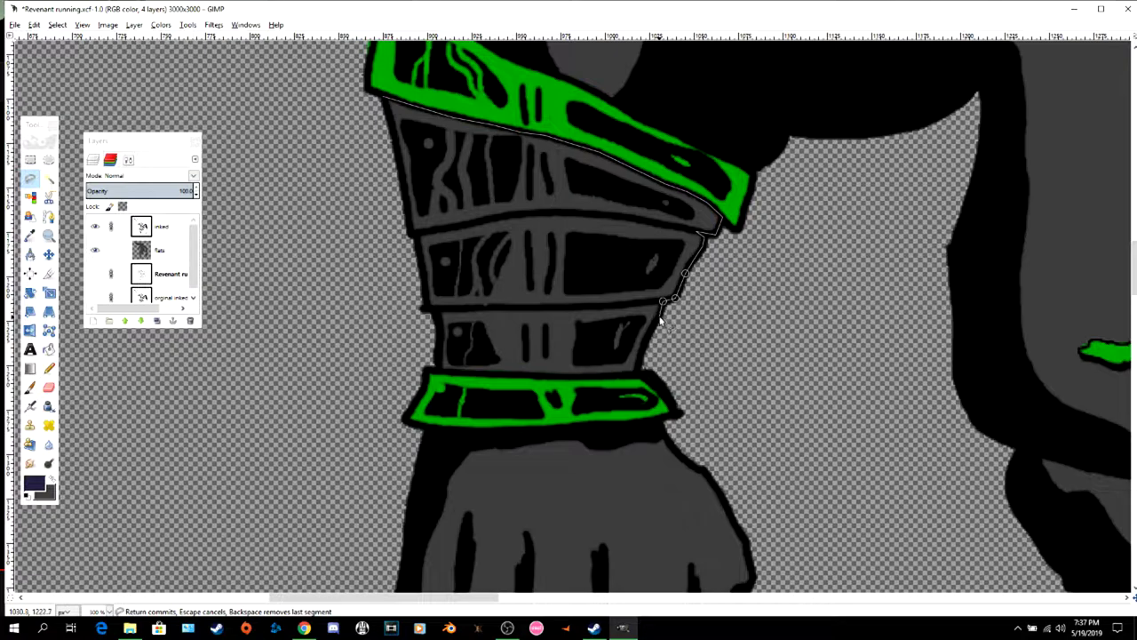
click(639, 372)
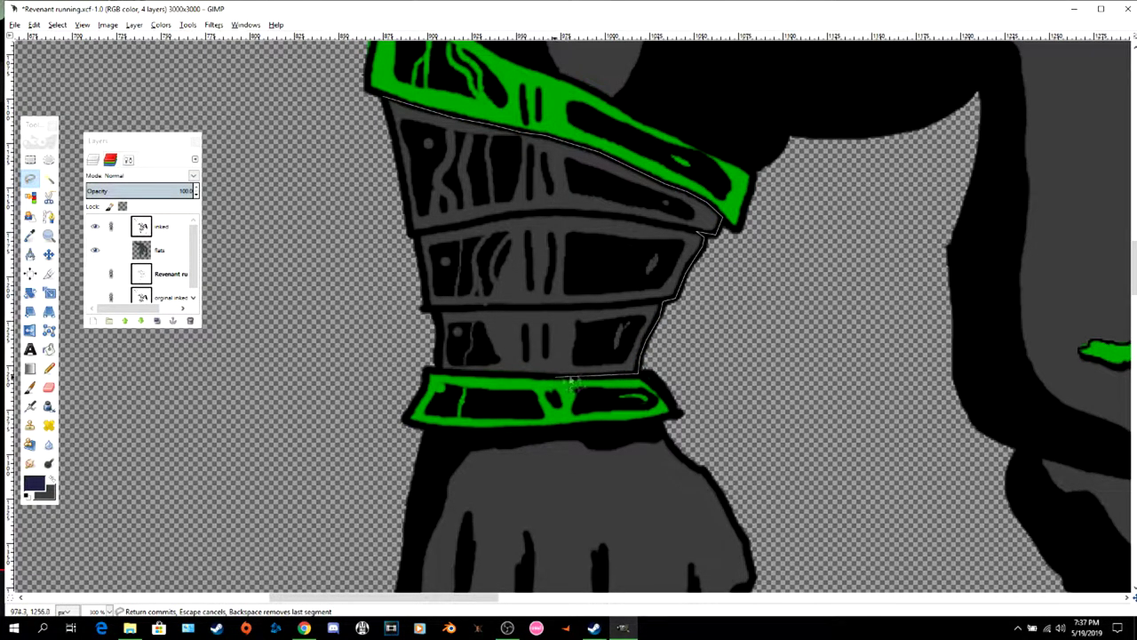
click(485, 377)
mouse_move(485, 377)
mouse_down()
mouse_move(436, 369)
mouse_move(441, 326)
mouse_move(417, 252)
mouse_up()
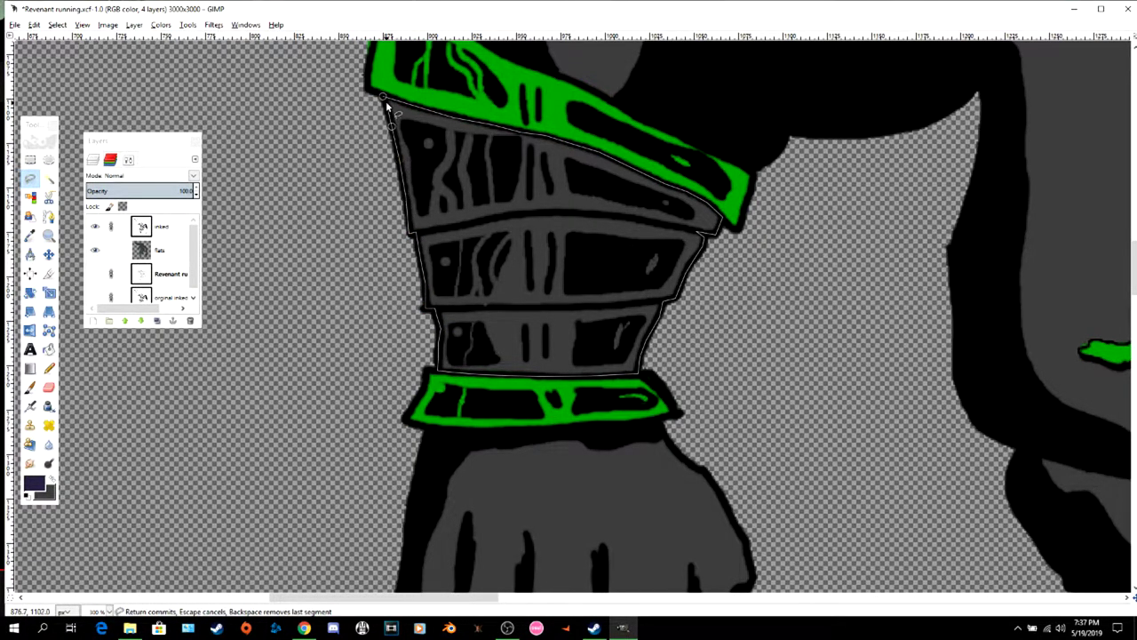
click(386, 101)
key(Return)
- Paint the selected bracer plates dark navy blue and clear the selection
click(31, 387)
mouse_move(544, 280)
mouse_down()
mouse_move(447, 331)
mouse_move(495, 342)
mouse_move(586, 268)
mouse_move(487, 223)
mouse_move(376, 132)
mouse_move(598, 258)
mouse_move(407, 243)
mouse_move(635, 338)
mouse_move(561, 310)
mouse_move(495, 246)
mouse_up()
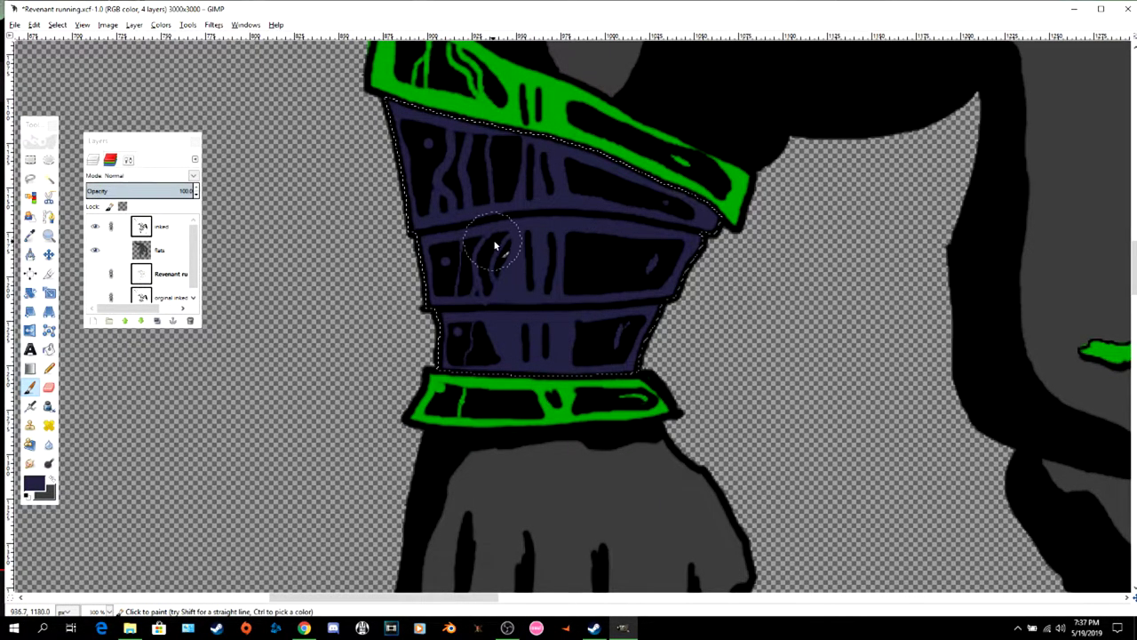
scroll(497, 244, down, 3)
click(56, 25)
click(64, 53)
- Reduce the brush size and paint the small round highlight inside the belt buckle dark navy blue
scroll(701, 364, down, 10)
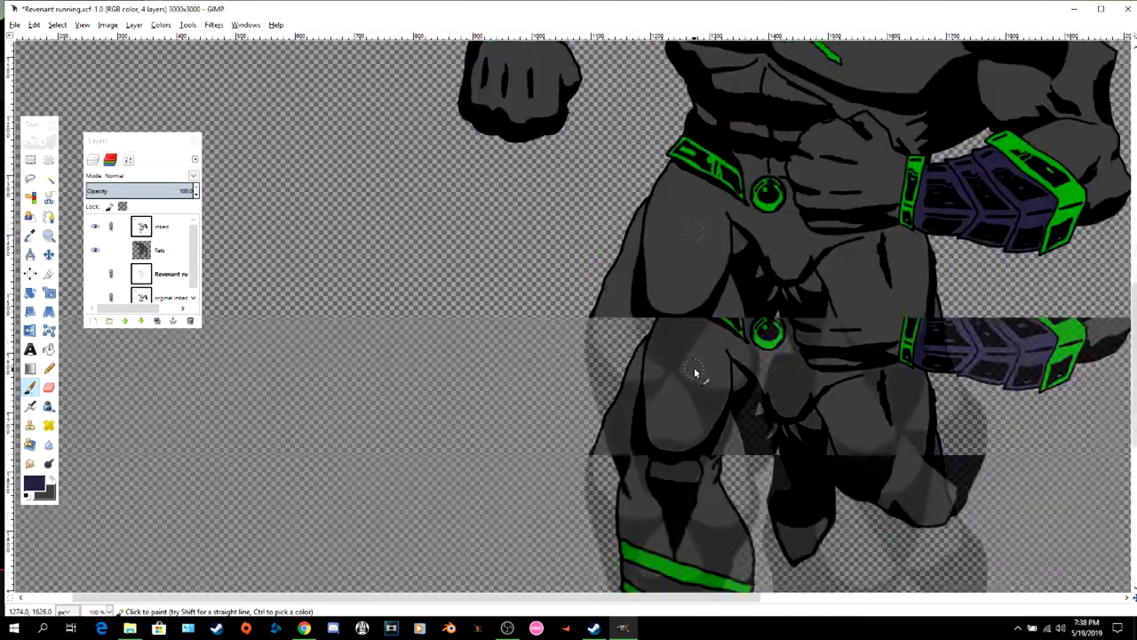
scroll(706, 379, down, 5)
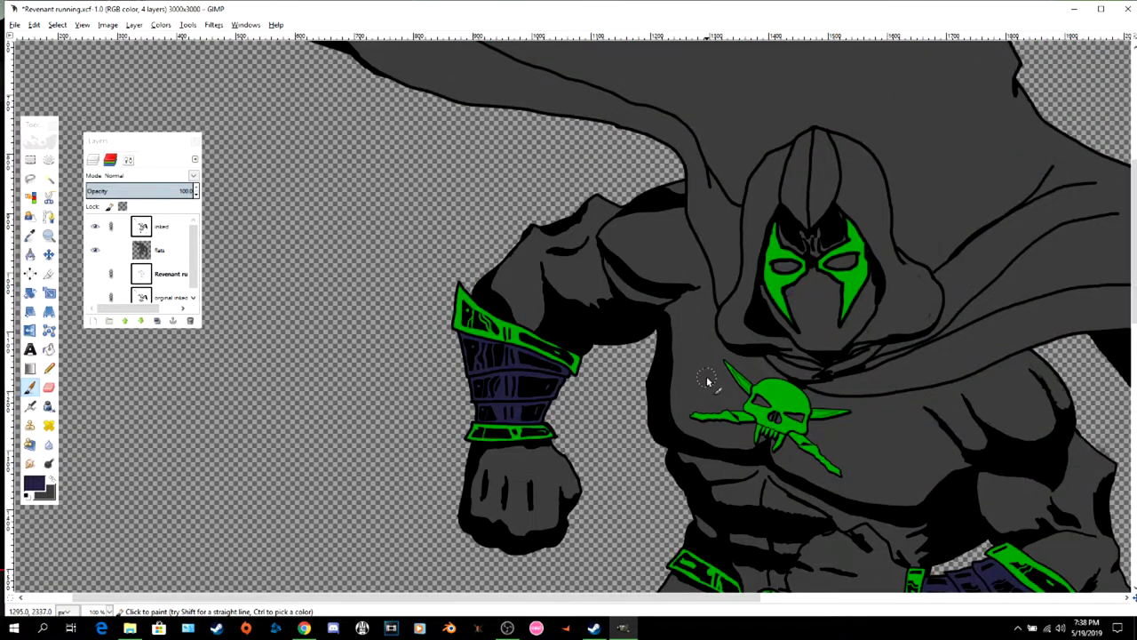
scroll(708, 380, down, 3)
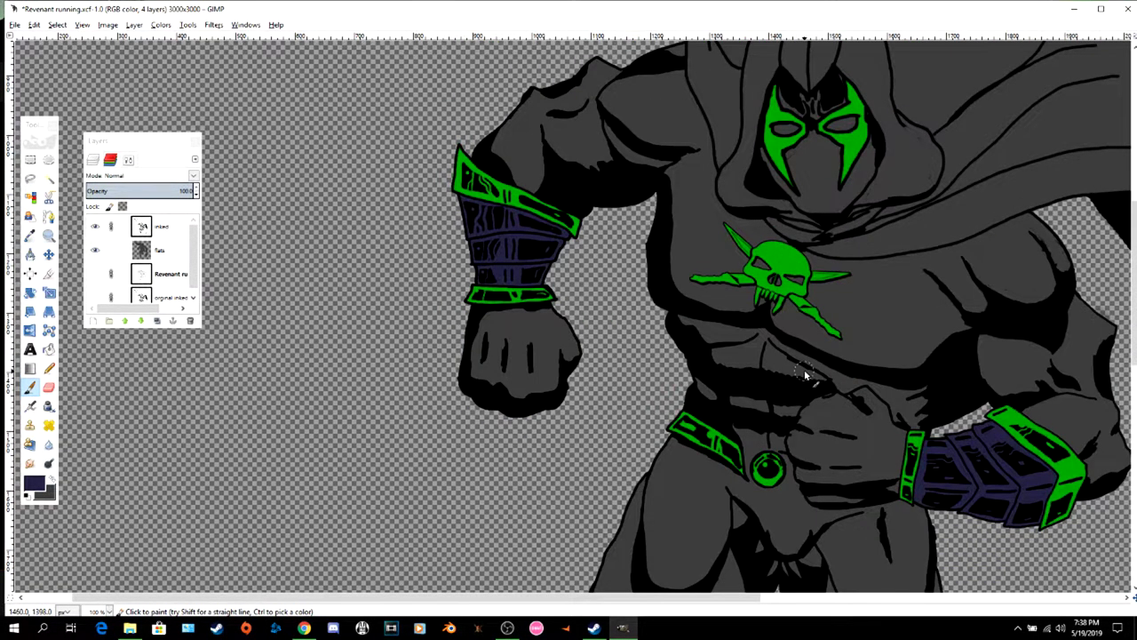
scroll(805, 375, down, 3)
scroll(711, 356, right, 2)
scroll(655, 338, up, 8)
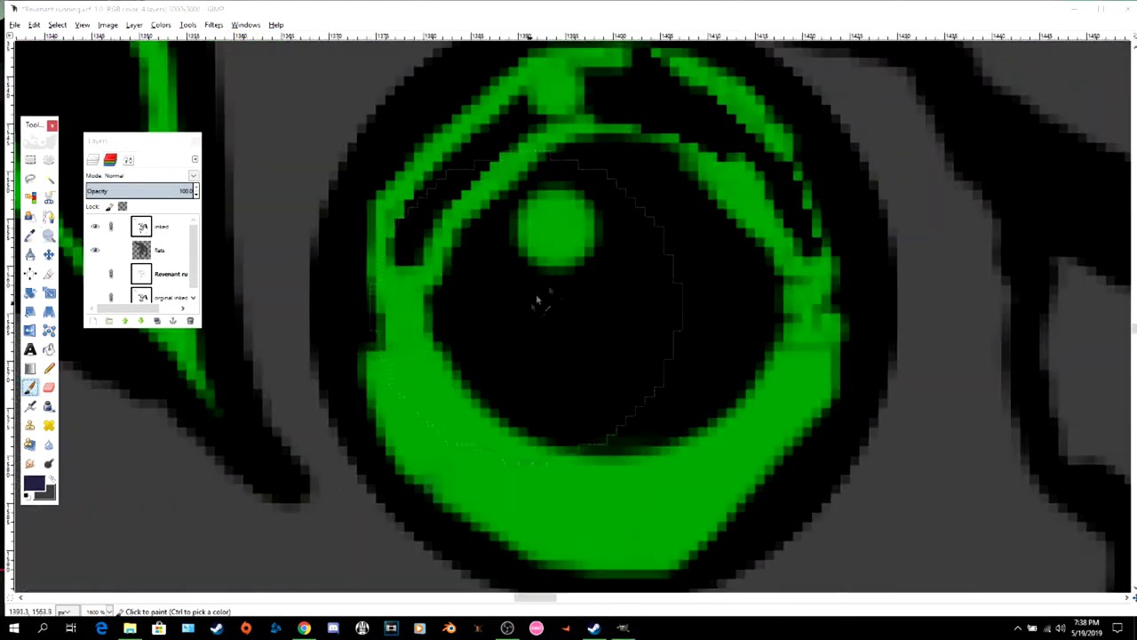
key(bracketleft)
key(bracketleft)
key(bracketleft)
key(bracketleft)
key(bracketleft)
key(bracketleft)
key(bracketleft)
key(bracketleft)
key(bracketleft)
key(bracketleft)
key(bracketleft)
key(bracketleft)
key(bracketleft)
key(bracketleft)
key(bracketleft)
key(bracketleft)
mouse_move(603, 286)
mouse_down()
mouse_move(590, 259)
mouse_move(560, 257)
mouse_up()
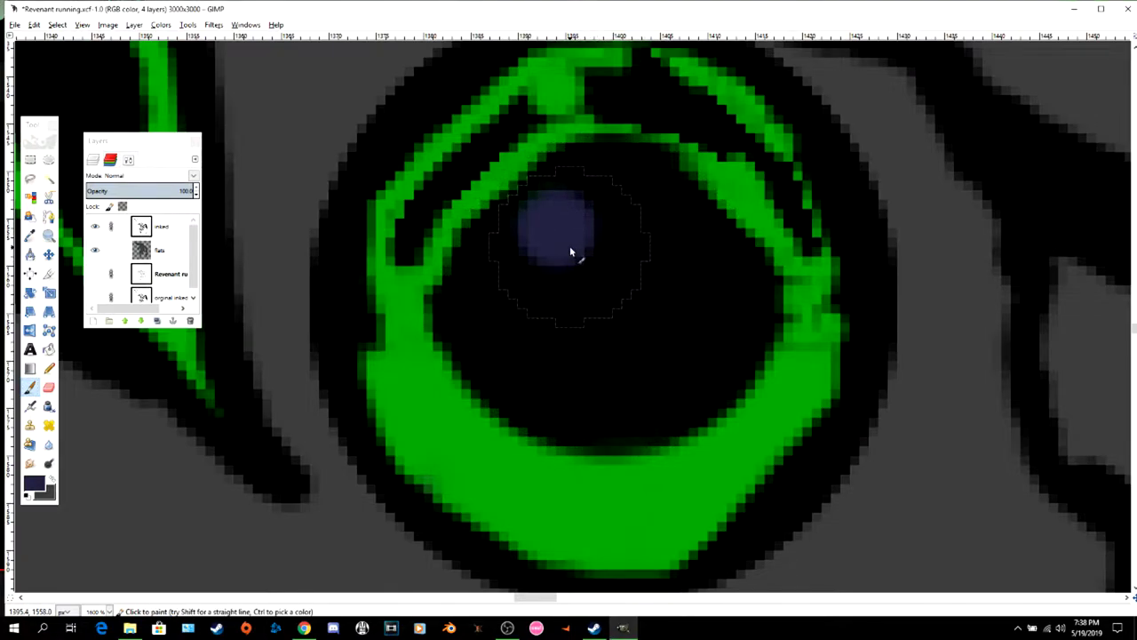
- Outline the eye opening on the left side of the mask with Free Select
scroll(575, 256, down, 10)
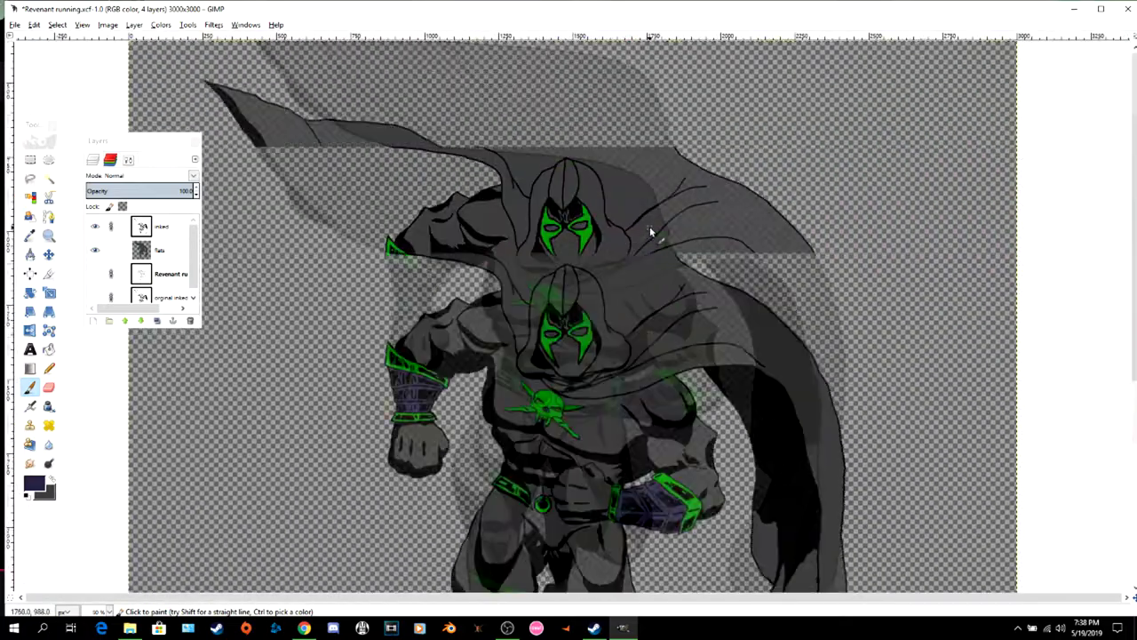
click(49, 236)
click(566, 335)
click(566, 335)
click(566, 335)
click(566, 335)
click(566, 336)
click(566, 336)
drag(568, 599, 553, 599)
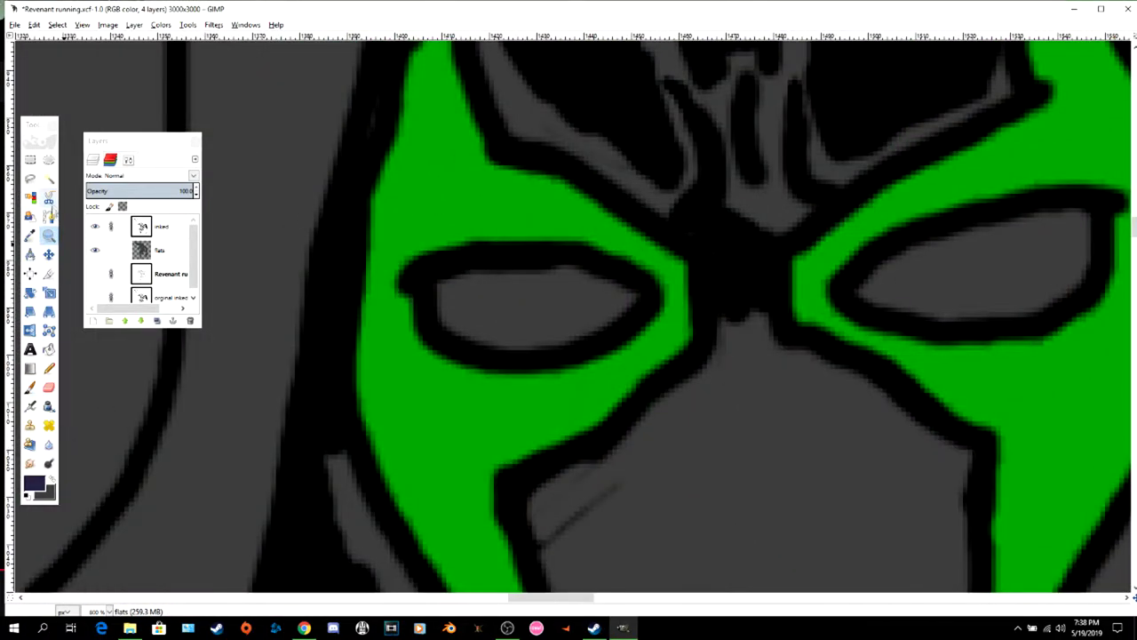
key(f)
mouse_move(418, 272)
mouse_down()
mouse_move(524, 257)
mouse_move(648, 294)
mouse_move(567, 357)
mouse_move(464, 355)
mouse_move(426, 303)
mouse_move(424, 274)
mouse_up()
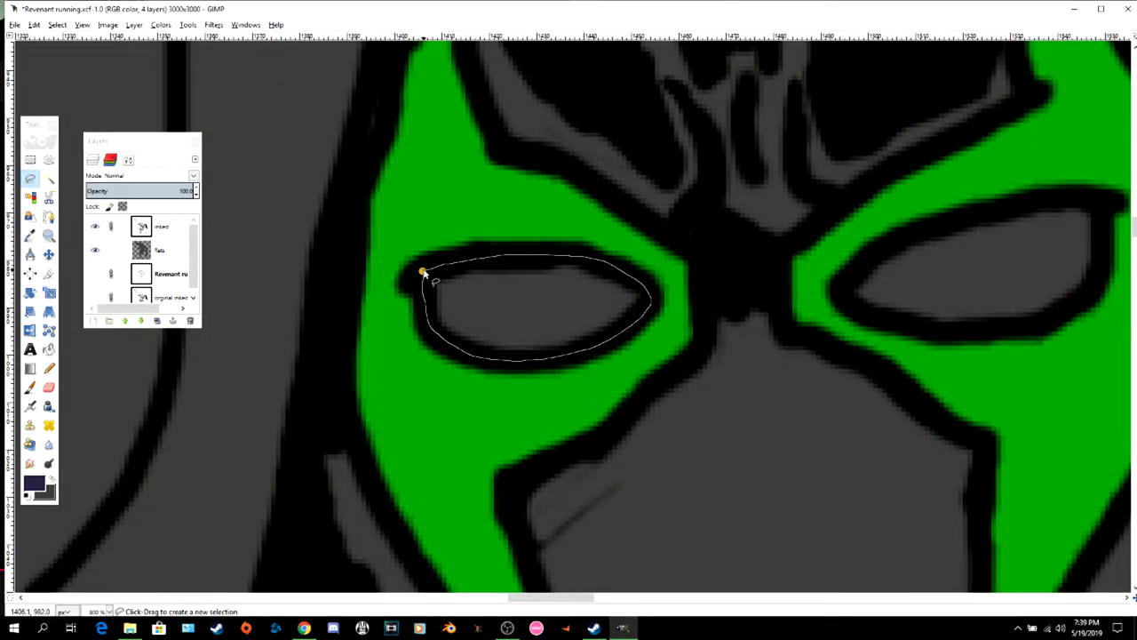
- Set the foreground colour to white and paint the selected eye opening
click(33, 483)
click(562, 158)
click(701, 300)
click(30, 387)
mouse_move(520, 302)
mouse_down()
mouse_move(438, 300)
mouse_move(618, 300)
mouse_move(467, 302)
mouse_up()
- Select the mask's other eye opening with Free Select, paint it white and clear the selection
drag(566, 598, 608, 598)
scroll(533, 462, up, 1)
click(31, 180)
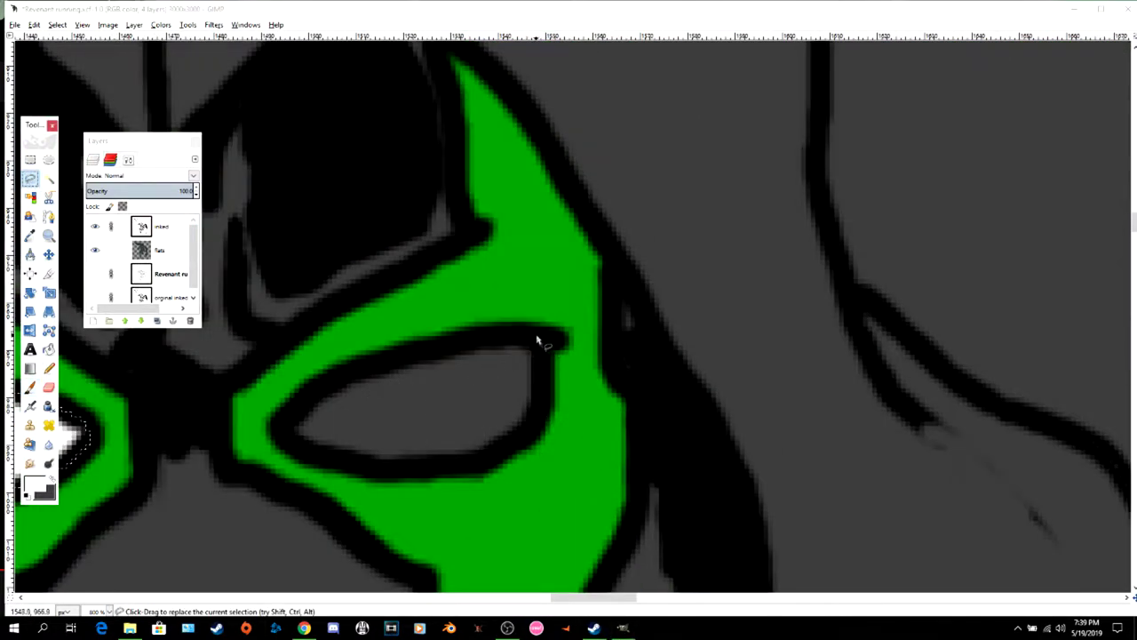
mouse_move(537, 341)
mouse_down()
mouse_move(342, 377)
mouse_move(288, 416)
mouse_move(313, 455)
mouse_move(421, 470)
mouse_move(523, 442)
mouse_move(551, 347)
mouse_up()
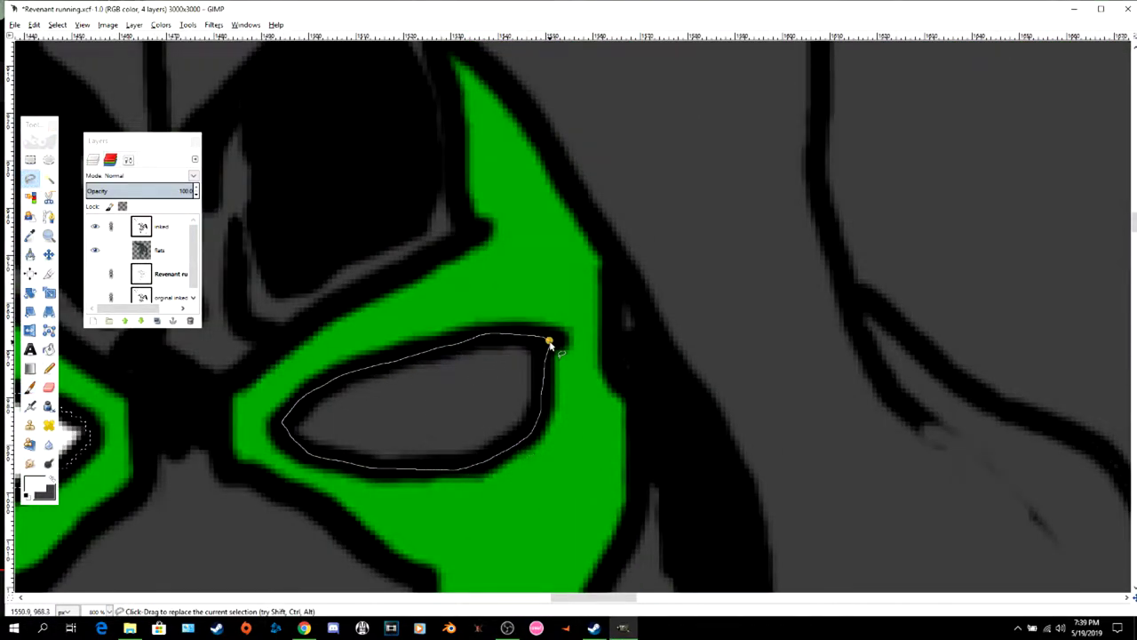
key(Return)
key(p)
mouse_move(355, 417)
mouse_down()
mouse_move(453, 408)
mouse_move(533, 373)
mouse_up()
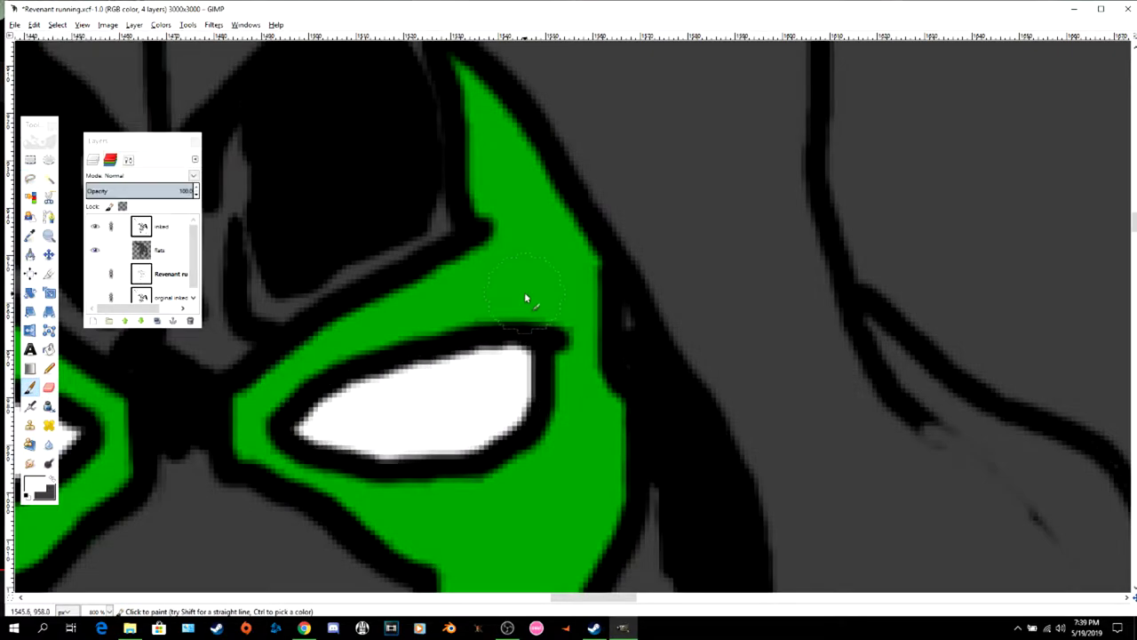
scroll(525, 299, down, 8)
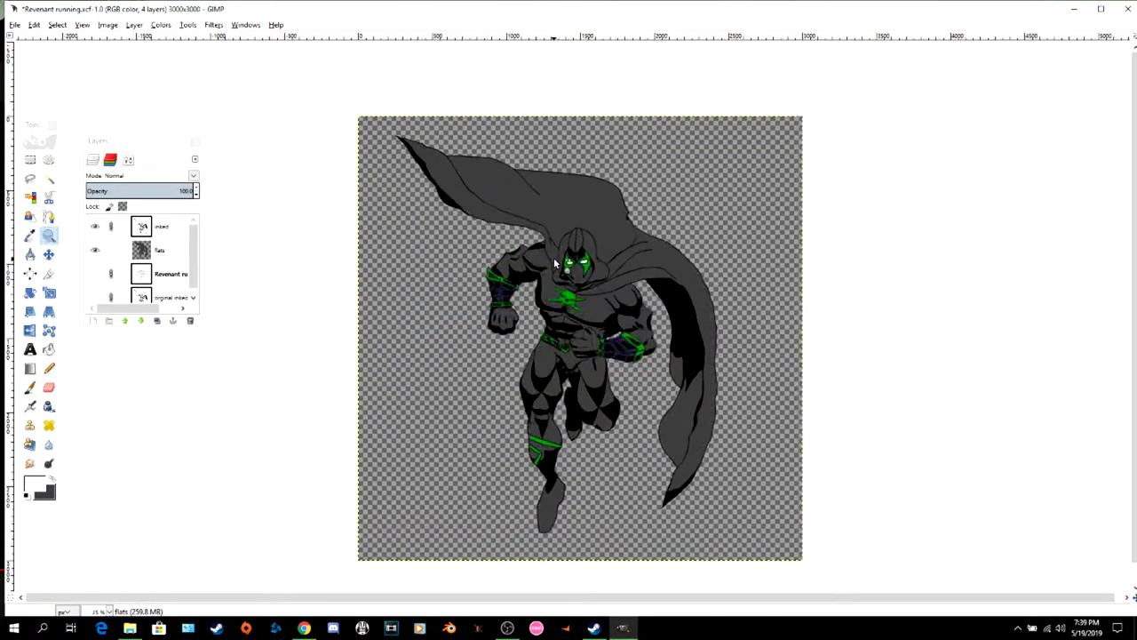
scroll(568, 303, up, 2)
click(14, 24)
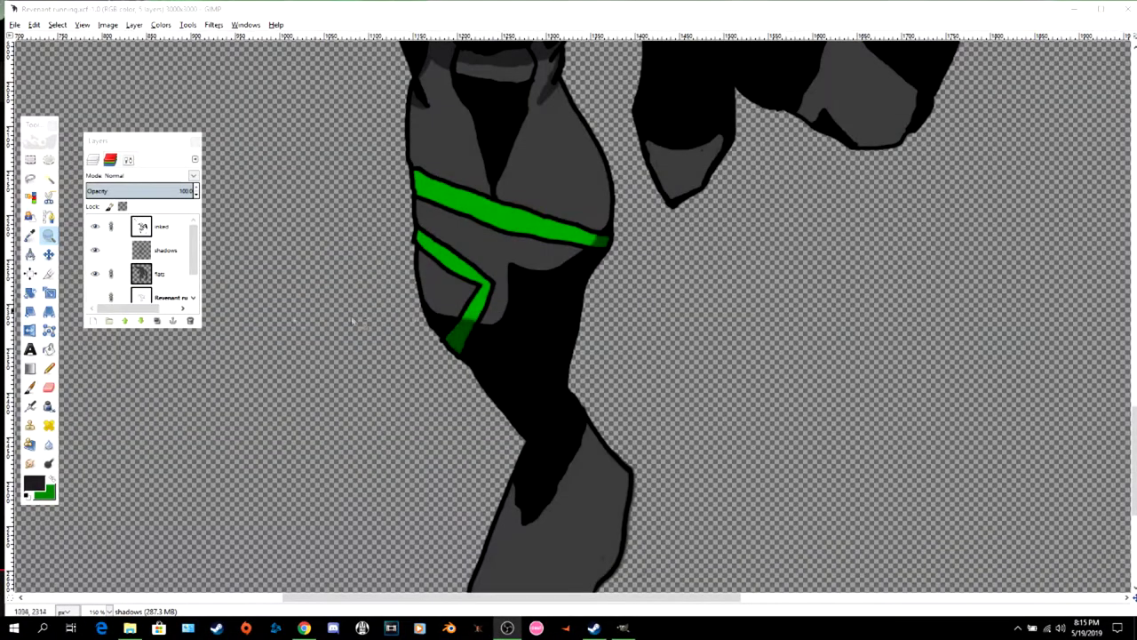
- Paint dark grey shadows on the front leg's calf, around the green bands and along the black wedge on the shin
key(p)
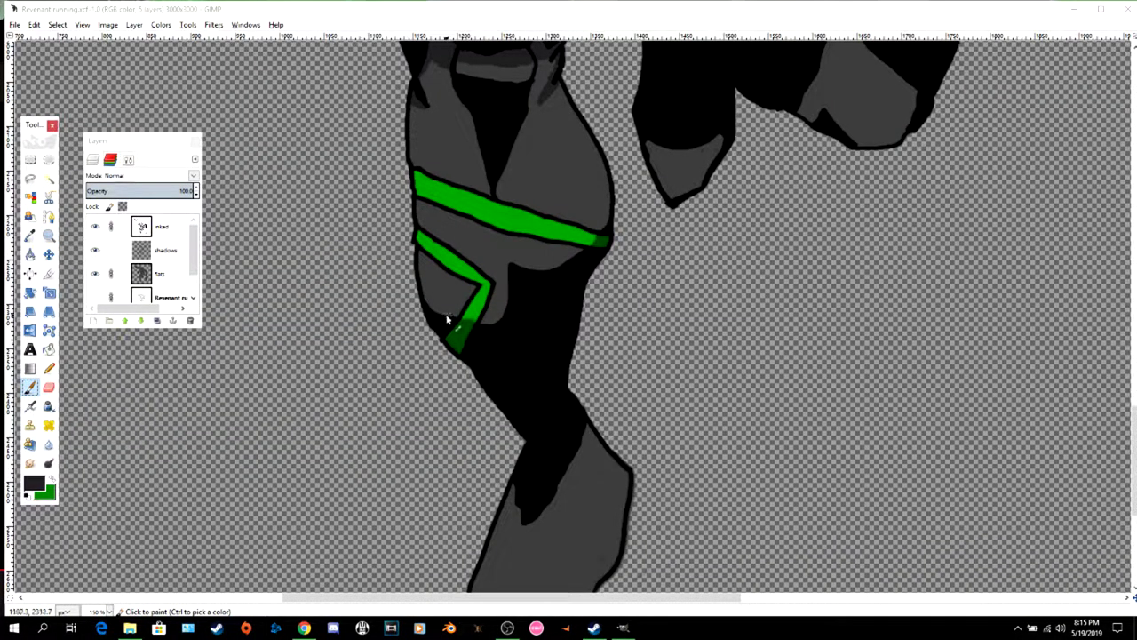
key(bracketright)
drag(579, 252, 516, 263)
mouse_move(597, 157)
mouse_down()
mouse_move(600, 227)
mouse_move(574, 220)
mouse_move(595, 166)
mouse_move(597, 208)
mouse_move(602, 163)
mouse_up()
key(bracketright)
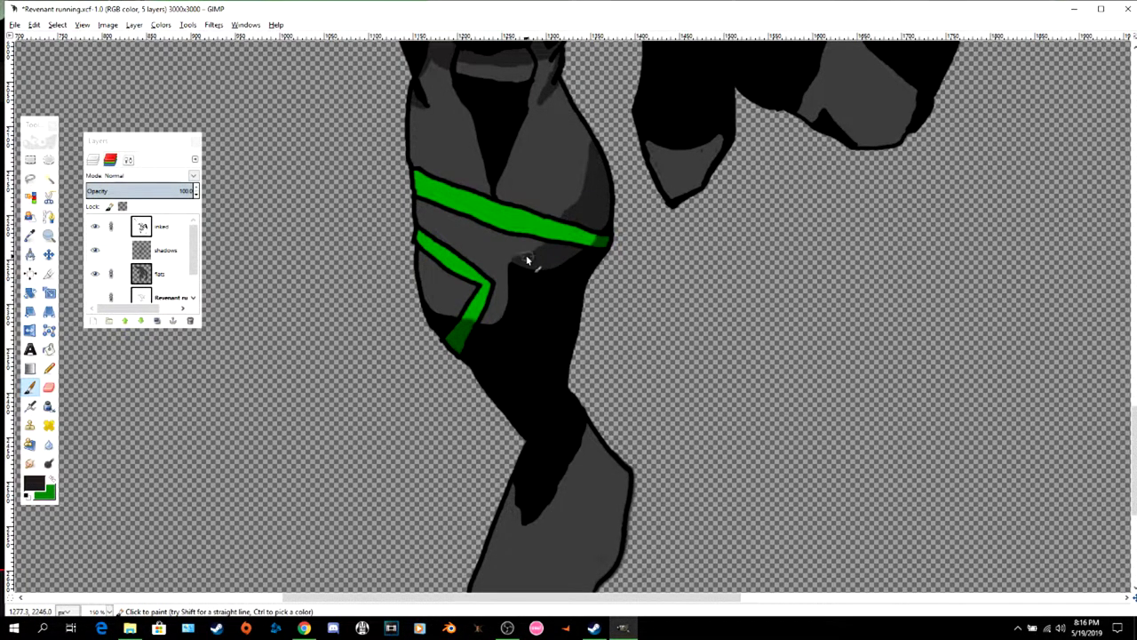
scroll(531, 464, up, 3)
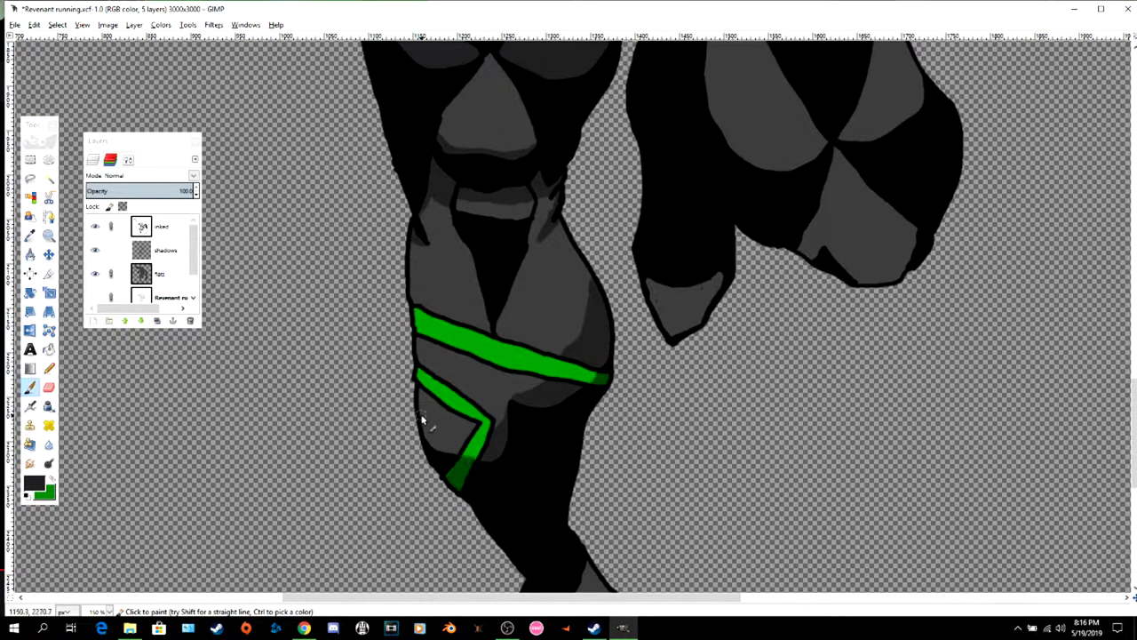
mouse_move(423, 420)
mouse_down()
mouse_move(468, 434)
mouse_move(424, 427)
mouse_move(437, 440)
mouse_move(467, 444)
mouse_up()
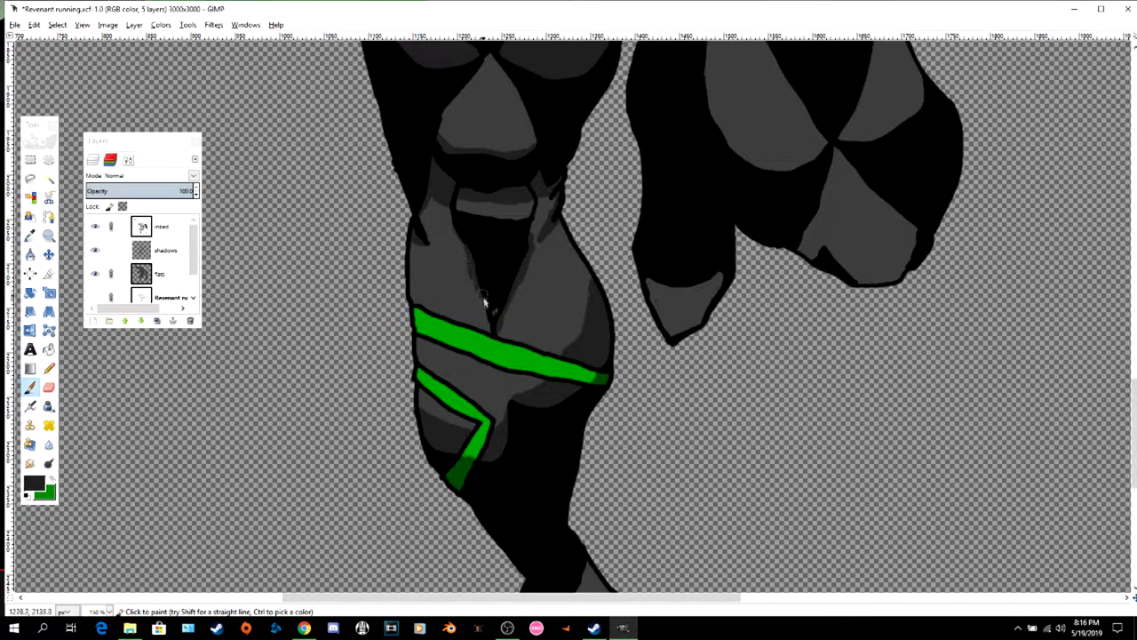
- Paint dark grey shadows on the front foot, at the ankle curve, along the sole edge and beneath the black ankle area
scroll(568, 257, down, 6)
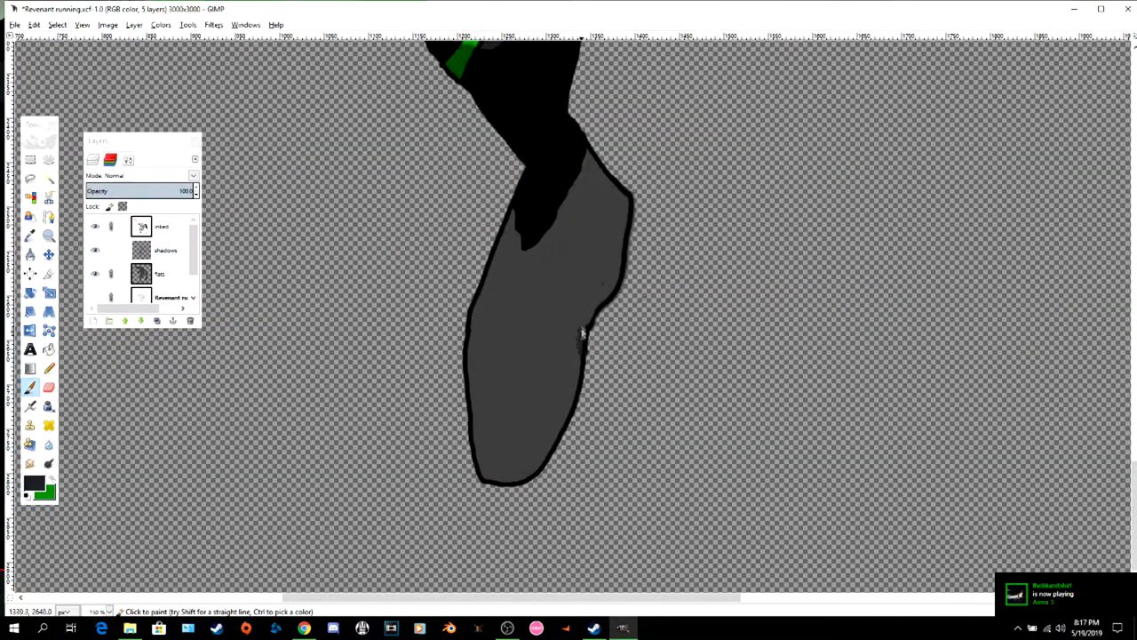
mouse_move(582, 333)
mouse_down()
mouse_move(581, 263)
mouse_move(591, 286)
mouse_move(602, 284)
mouse_up()
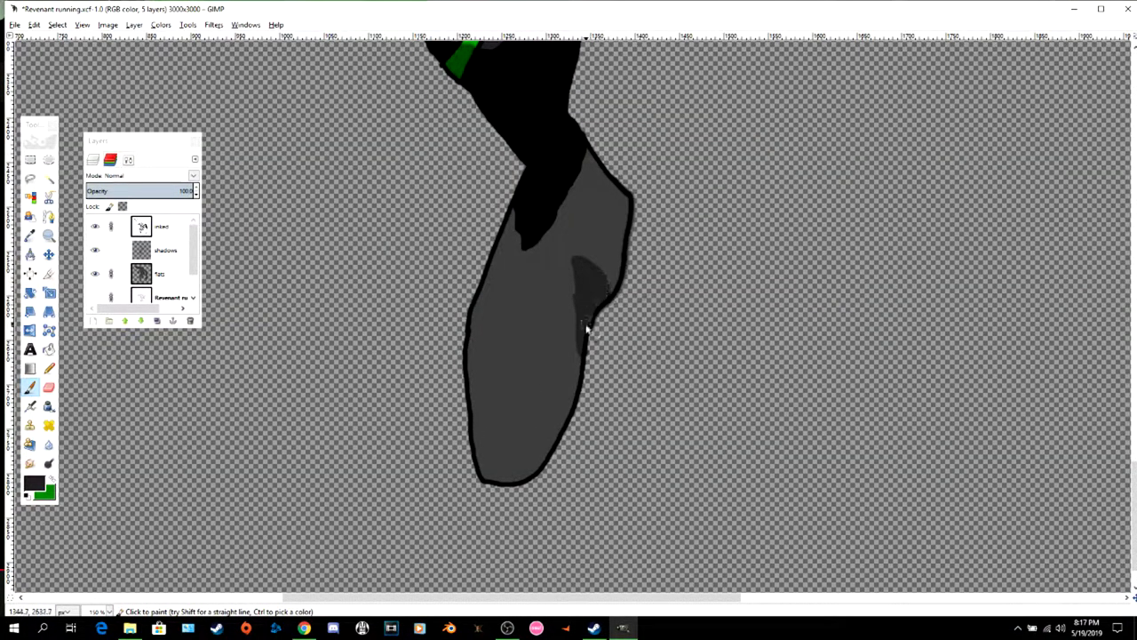
drag(586, 329, 578, 389)
mouse_move(515, 211)
mouse_down()
mouse_move(467, 316)
mouse_move(517, 231)
mouse_move(523, 257)
mouse_move(553, 233)
mouse_move(590, 144)
mouse_up()
- Fuzzy-select the empty area around the figure on the inked layer and erase the stray shadow paint there on the shadows layer
click(161, 228)
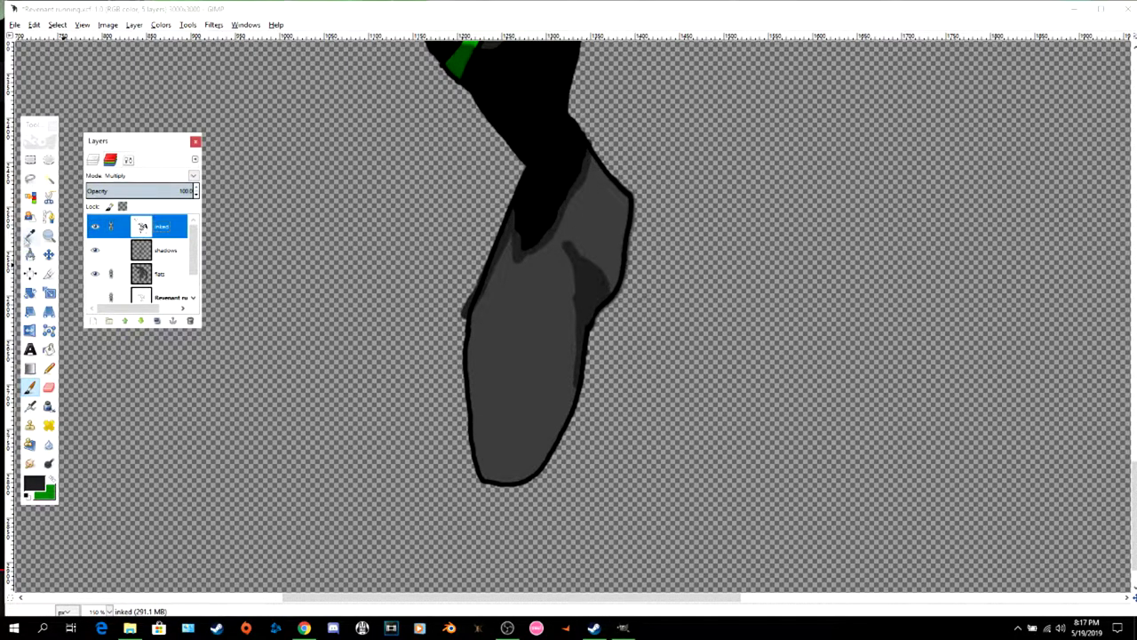
click(49, 179)
click(347, 269)
click(168, 253)
click(165, 273)
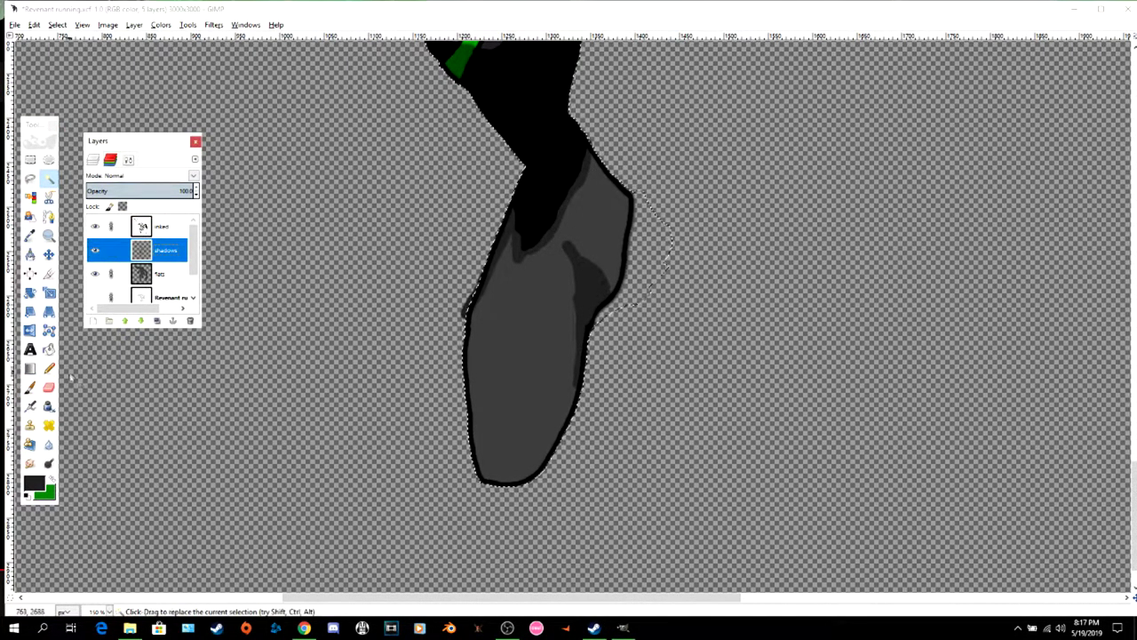
key(shift+e)
key(p)
scroll(667, 488, up, 8)
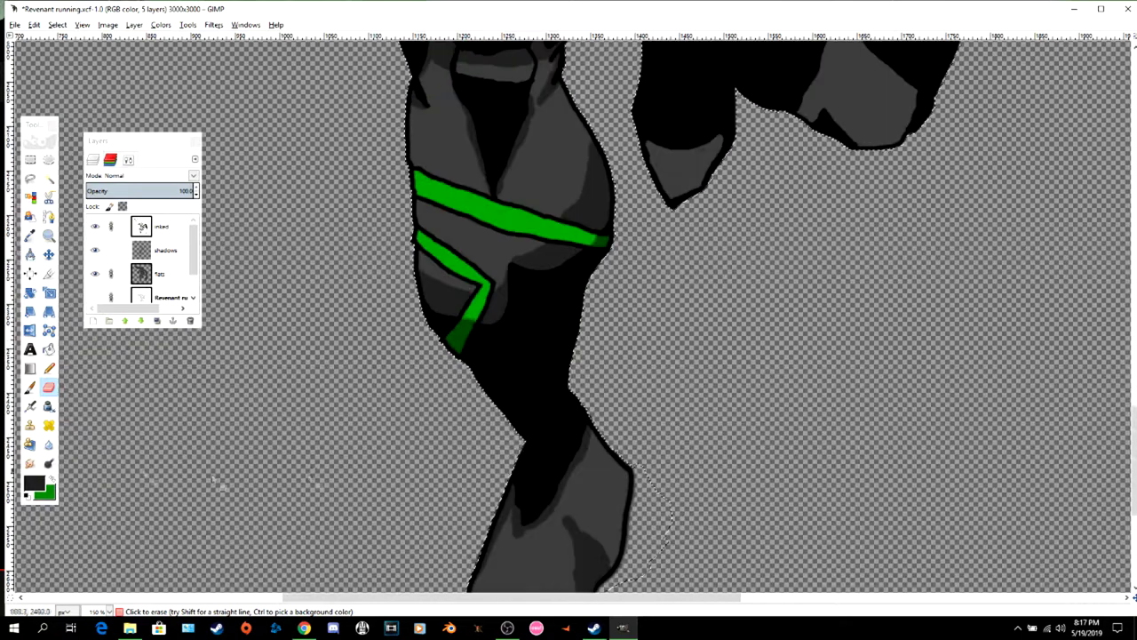
scroll(429, 426, down, 1)
mouse_move(592, 322)
mouse_down()
mouse_move(610, 318)
mouse_move(601, 312)
mouse_move(624, 333)
mouse_up()
- Paint dark grey shadows on the raised rear leg's foot and along the lower edge of its knee
scroll(748, 303, up, 1)
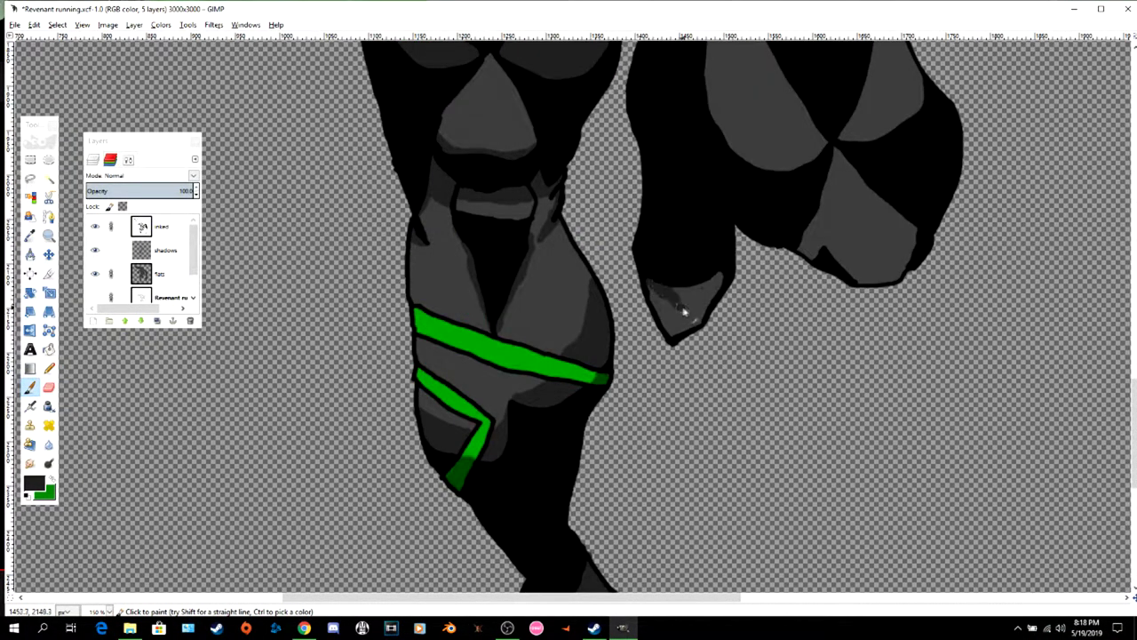
scroll(800, 355, up, 3)
mouse_move(843, 382)
mouse_down()
mouse_move(858, 420)
mouse_move(902, 413)
mouse_move(921, 371)
mouse_up()
scroll(733, 351, down, 6)
scroll(850, 373, up, 10)
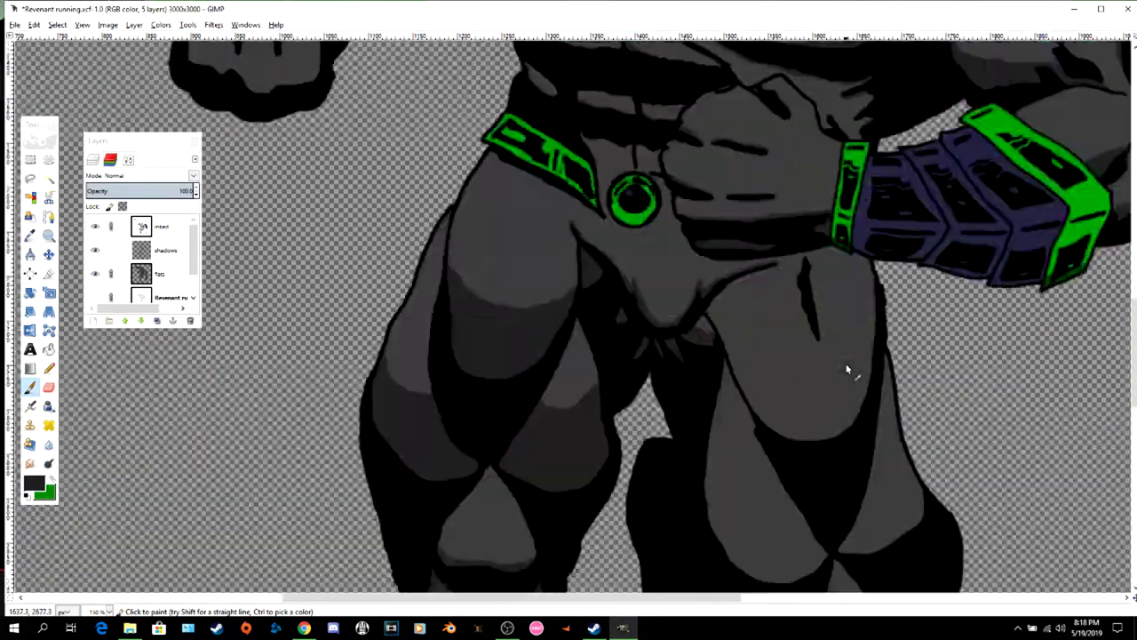
- Paint dark grey shadows on the lower parts of the inner and outer side muscles of the rear leg's thigh
scroll(846, 360, down, 7)
scroll(708, 348, up, 4)
mouse_move(708, 349)
mouse_down()
mouse_move(715, 396)
mouse_move(744, 433)
mouse_move(790, 446)
mouse_move(801, 436)
mouse_move(705, 344)
mouse_move(720, 376)
mouse_move(768, 376)
mouse_move(788, 351)
mouse_move(731, 382)
mouse_move(745, 412)
mouse_move(780, 438)
mouse_move(803, 420)
mouse_move(810, 434)
mouse_move(790, 397)
mouse_move(816, 382)
mouse_move(792, 349)
mouse_move(770, 366)
mouse_move(795, 362)
mouse_move(821, 398)
mouse_up()
mouse_move(896, 348)
mouse_down()
mouse_move(883, 405)
mouse_move(876, 364)
mouse_move(900, 380)
mouse_move(870, 358)
mouse_move(888, 402)
mouse_move(880, 380)
mouse_move(858, 410)
mouse_up()
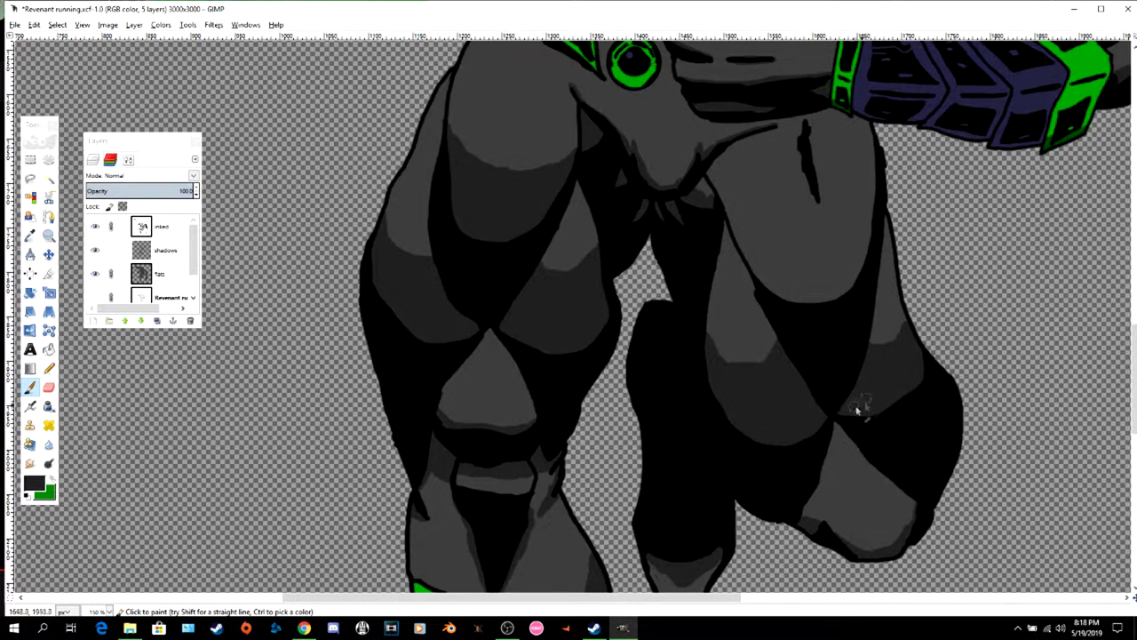
- Shade the rear leg's central thigh muscle dark grey beneath the fist and bracer and along its lower curve
scroll(868, 393, up, 3)
scroll(820, 322, up, 3)
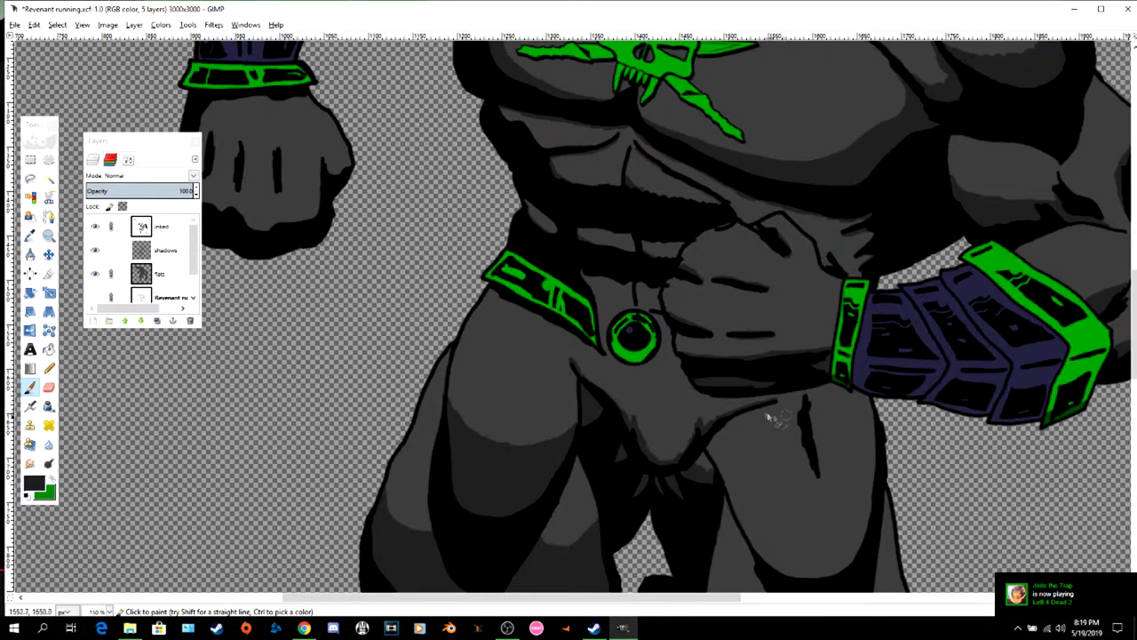
mouse_move(706, 400)
mouse_down()
mouse_move(822, 392)
mouse_move(869, 414)
mouse_up()
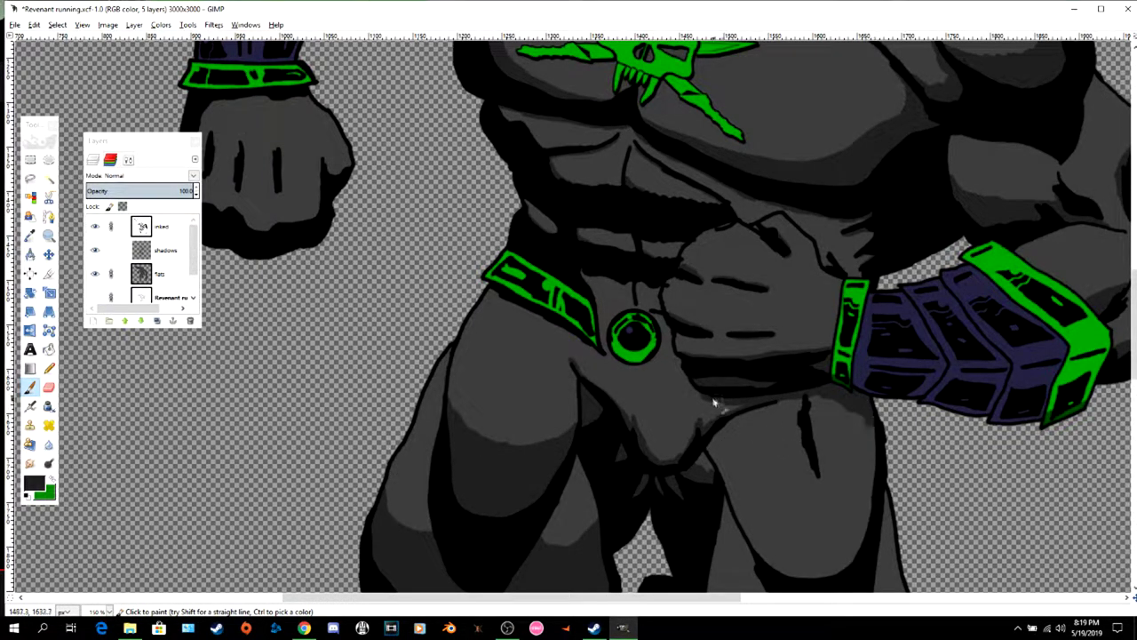
scroll(800, 493, down, 3)
mouse_move(738, 376)
mouse_down()
mouse_move(797, 423)
mouse_move(741, 373)
mouse_move(853, 385)
mouse_move(876, 329)
mouse_move(833, 385)
mouse_move(877, 367)
mouse_move(832, 436)
mouse_move(790, 436)
mouse_move(822, 426)
mouse_move(797, 406)
mouse_move(785, 401)
mouse_move(792, 419)
mouse_move(755, 399)
mouse_move(768, 426)
mouse_up()
scroll(746, 454, up, 3)
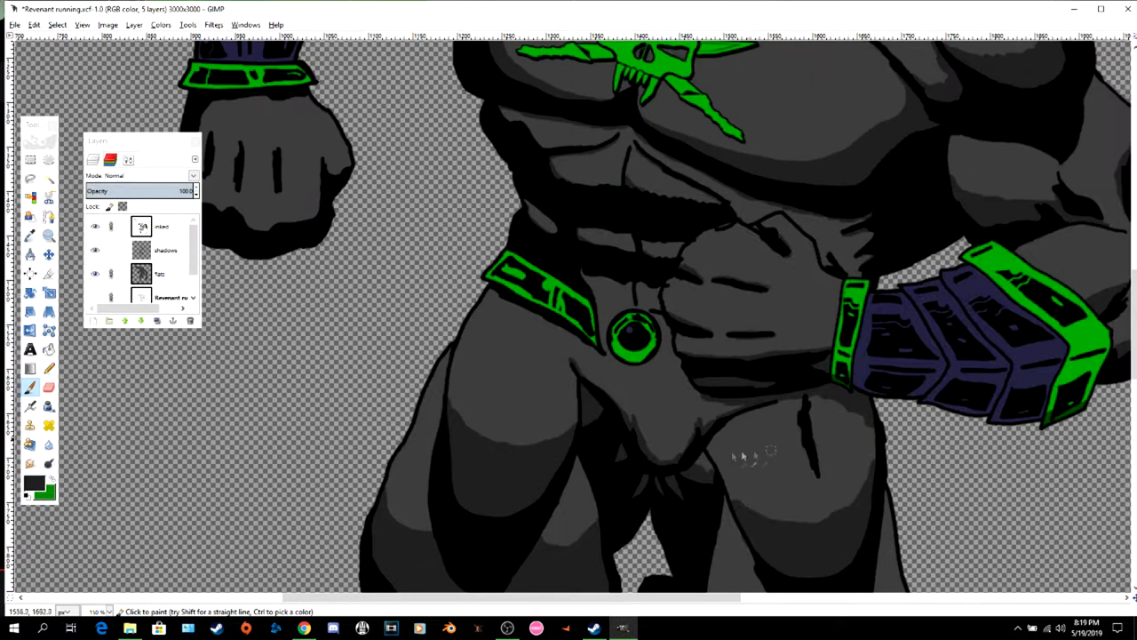
- Paint a dark grey shadow around the belt buckle, then reduce the brush size to 7 and shade the front thigh's outer edge
drag(603, 326, 621, 310)
key(bracketleft)
key(bracketleft)
key(bracketleft)
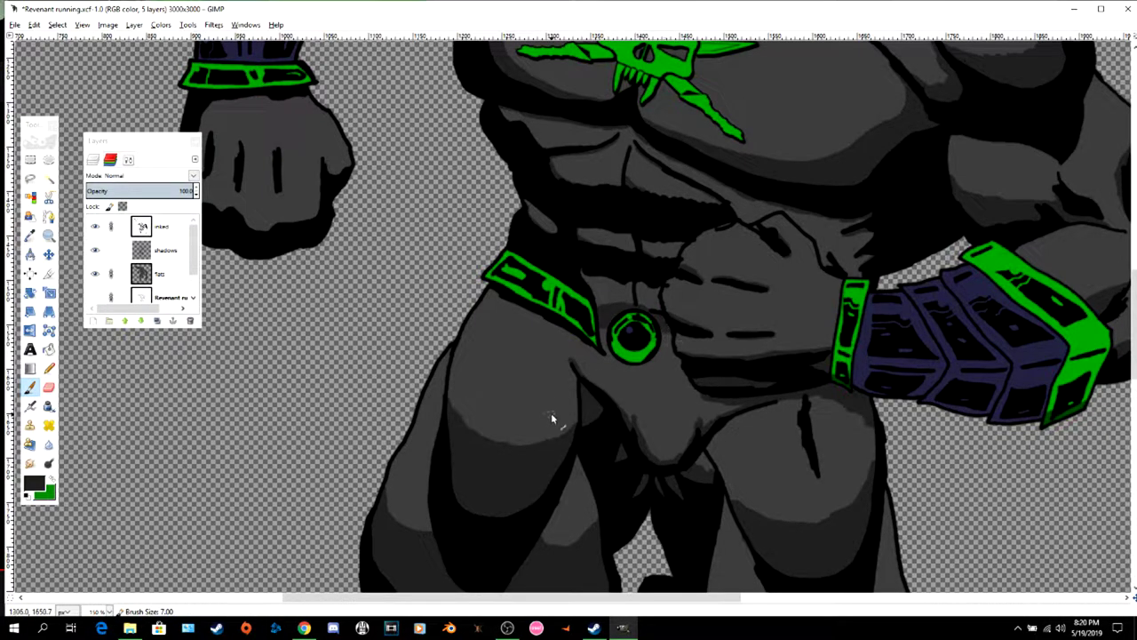
drag(455, 346, 443, 391)
- Paint dark grey shadows along the shoulder, biceps and elbow muscles of the arm swung out beside the hood
scroll(639, 488, down, 3)
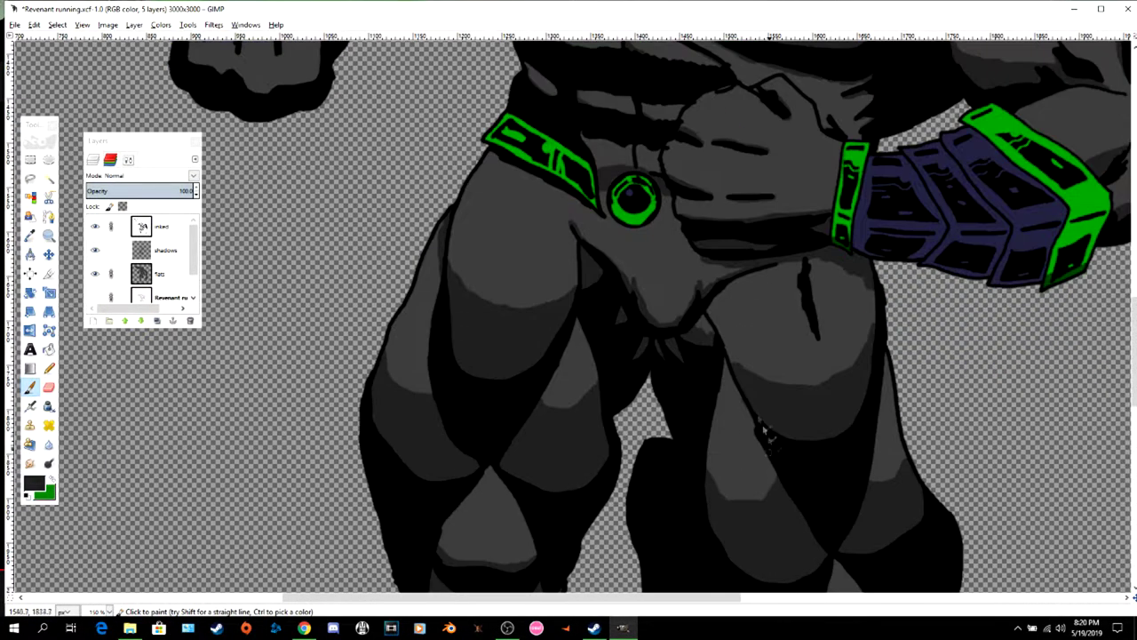
scroll(773, 459, down, 3)
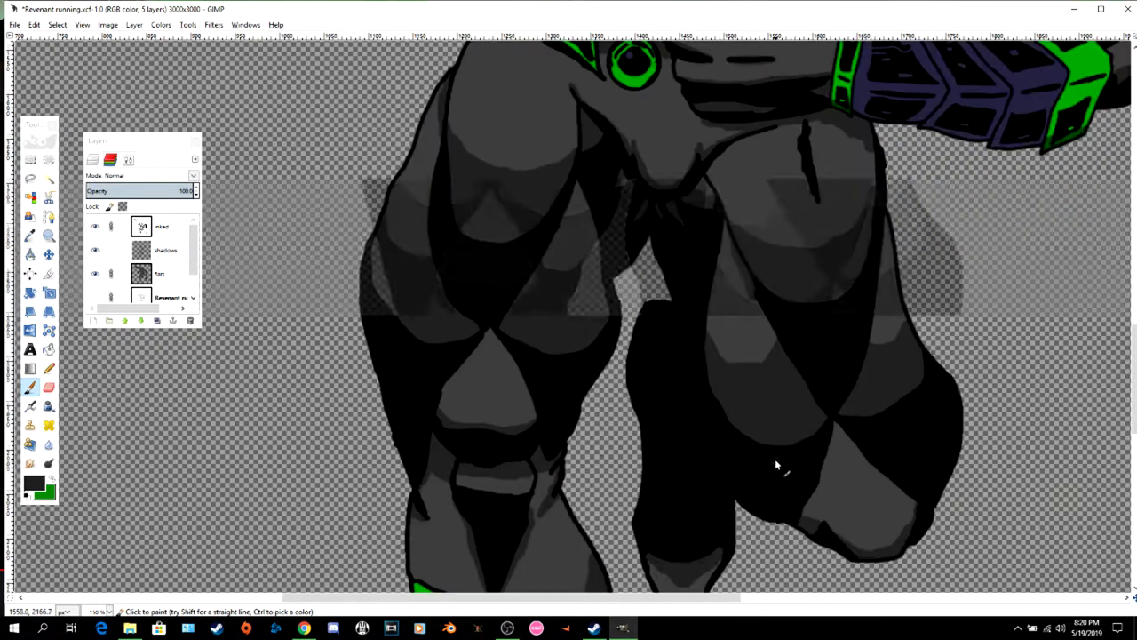
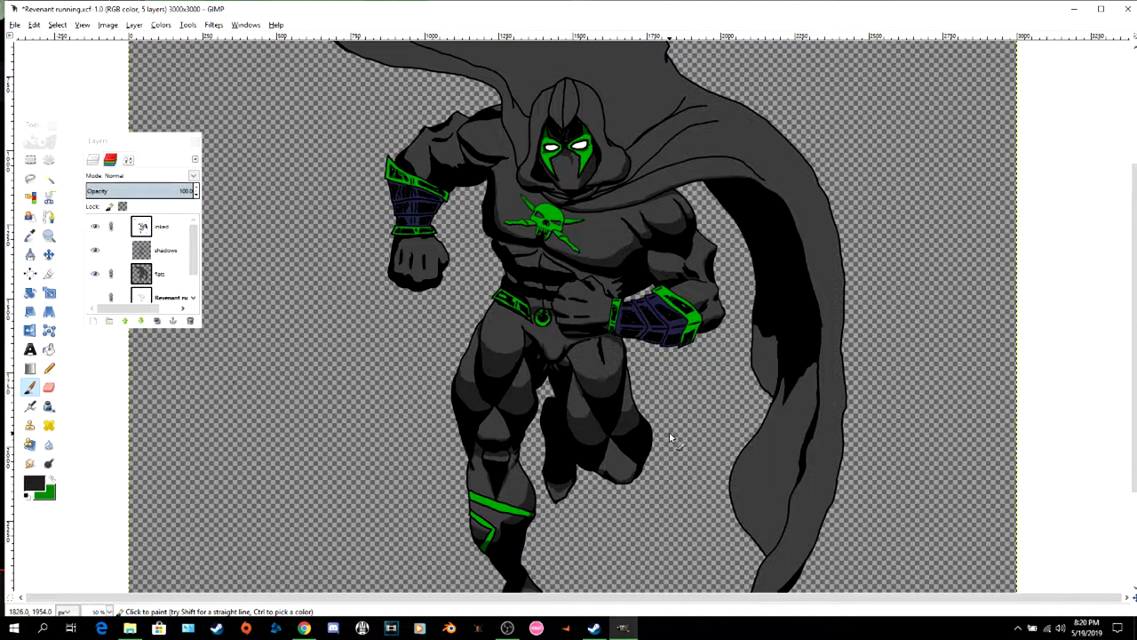
scroll(479, 393, down, 3)
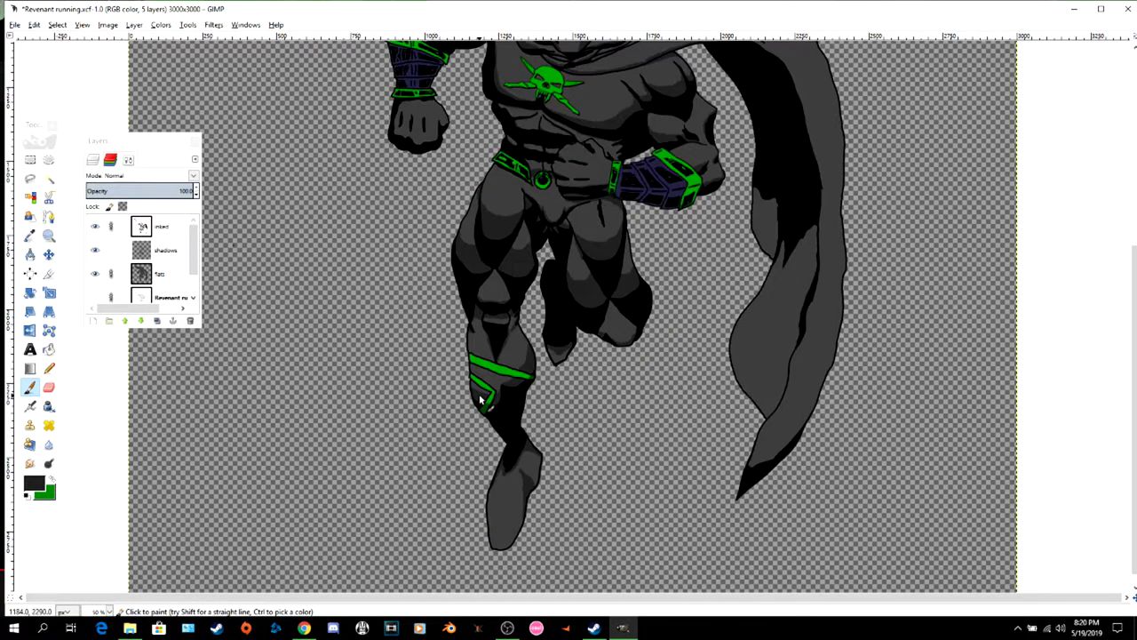
scroll(479, 394, up, 5)
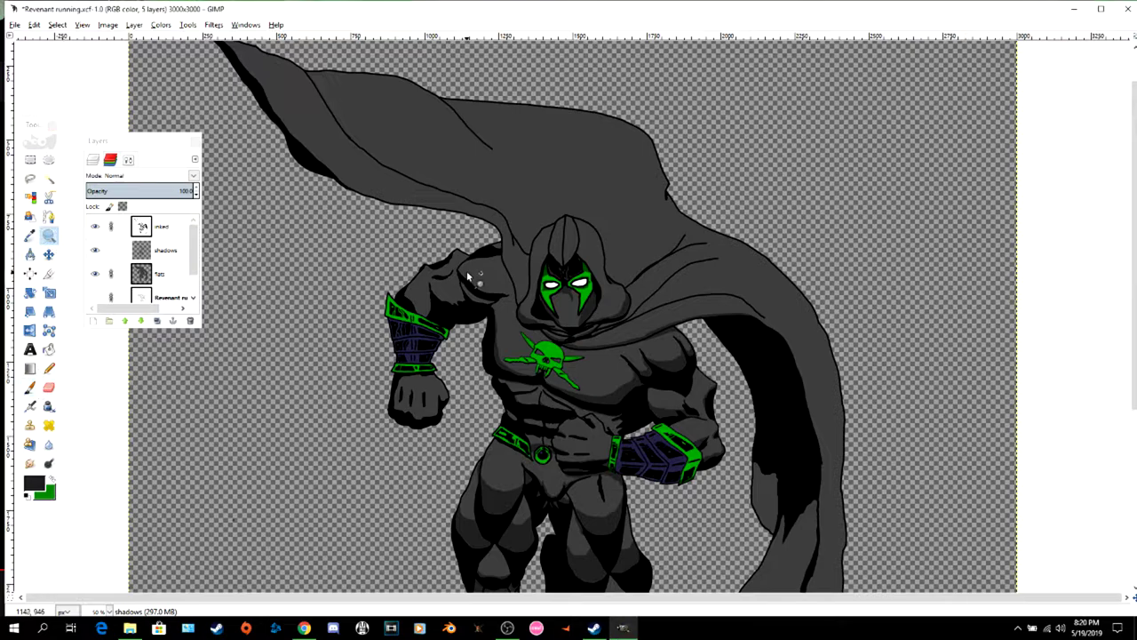
scroll(463, 270, up, 3)
drag(543, 333, 626, 360)
mouse_move(533, 291)
mouse_down()
mouse_move(614, 340)
mouse_move(579, 323)
mouse_move(659, 342)
mouse_up()
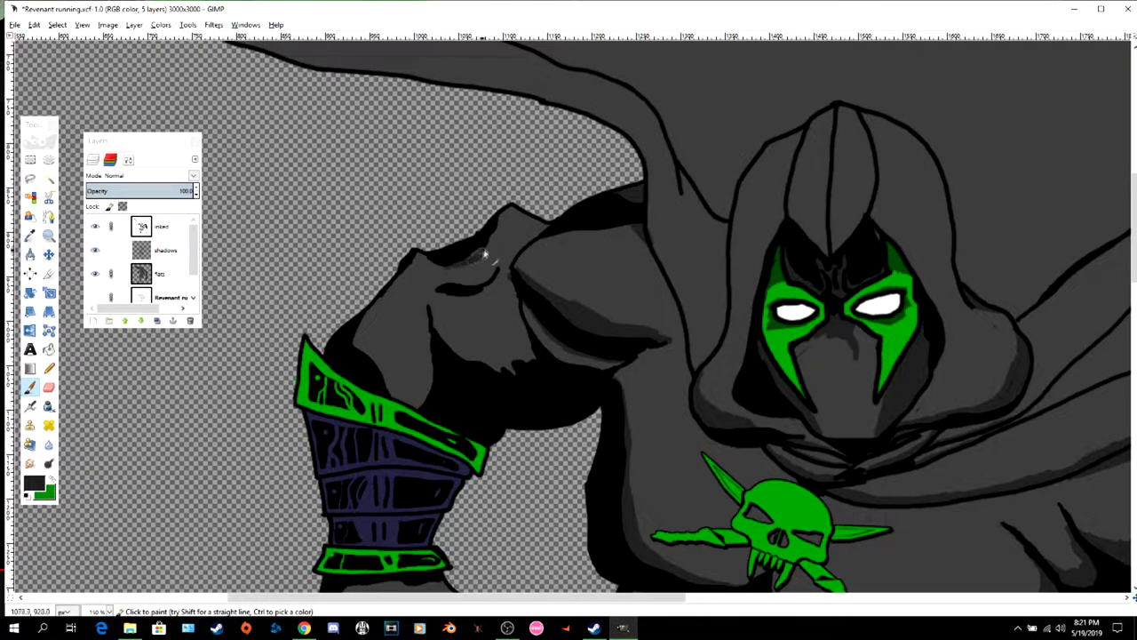
mouse_move(465, 373)
mouse_down()
mouse_move(520, 356)
mouse_move(527, 365)
mouse_up()
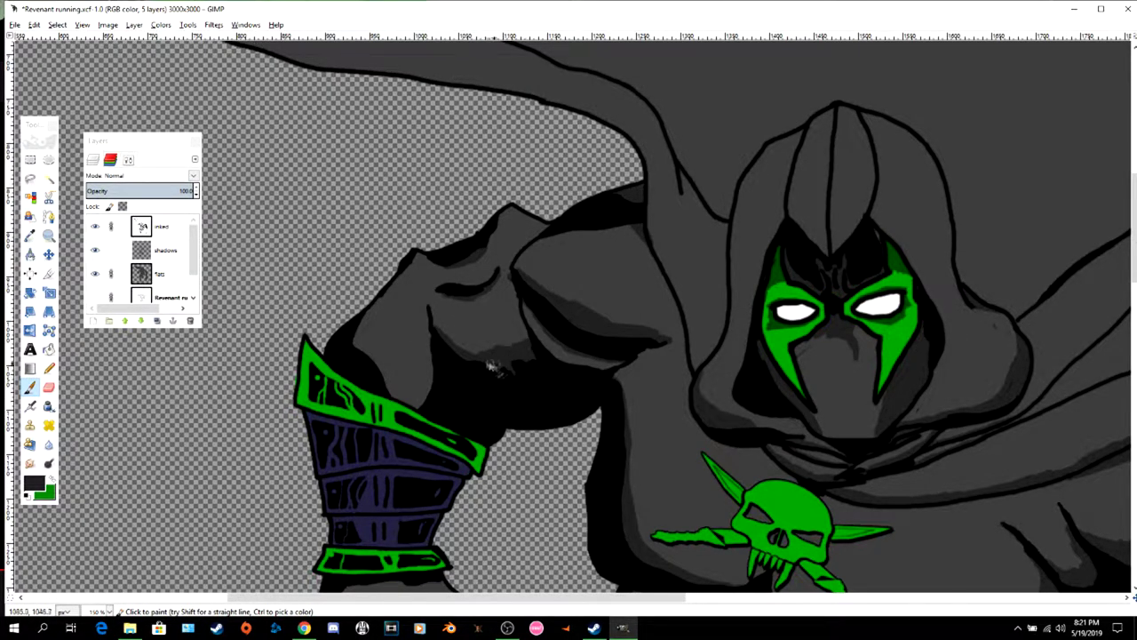
mouse_move(369, 355)
mouse_down()
mouse_move(426, 357)
mouse_move(382, 367)
mouse_move(362, 358)
mouse_move(388, 371)
mouse_move(408, 289)
mouse_move(498, 273)
mouse_move(498, 350)
mouse_move(392, 379)
mouse_move(431, 367)
mouse_move(428, 383)
mouse_move(382, 376)
mouse_move(406, 400)
mouse_up()
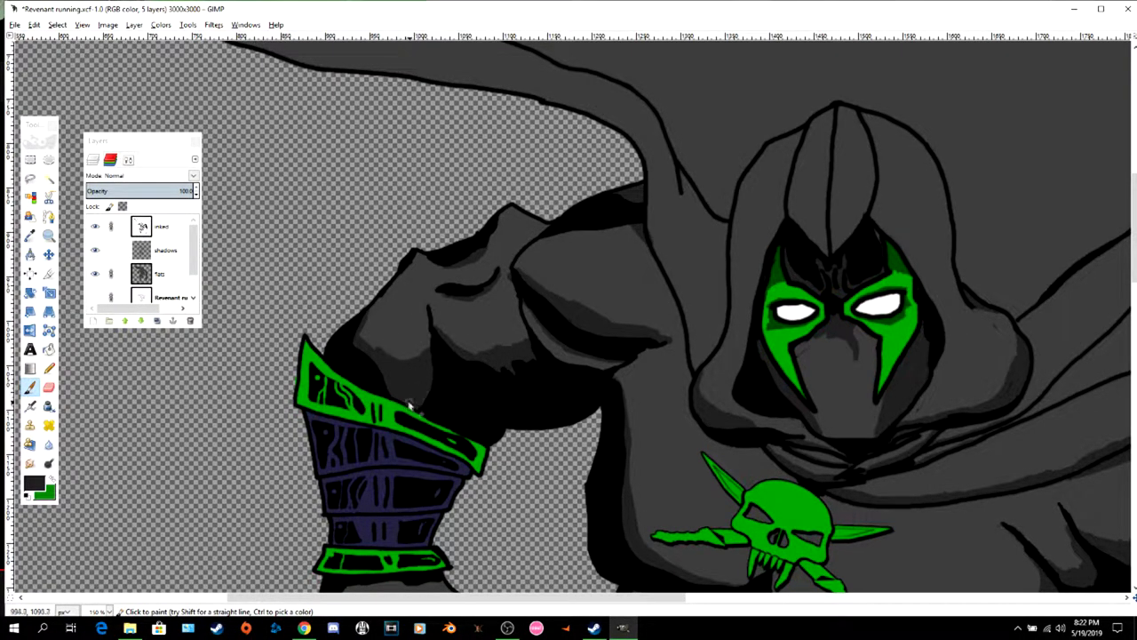
- Paint dark grey shadows on that arm's fist, below the bracer, along its outer edge and beside the three finger lines
scroll(507, 423, down, 5)
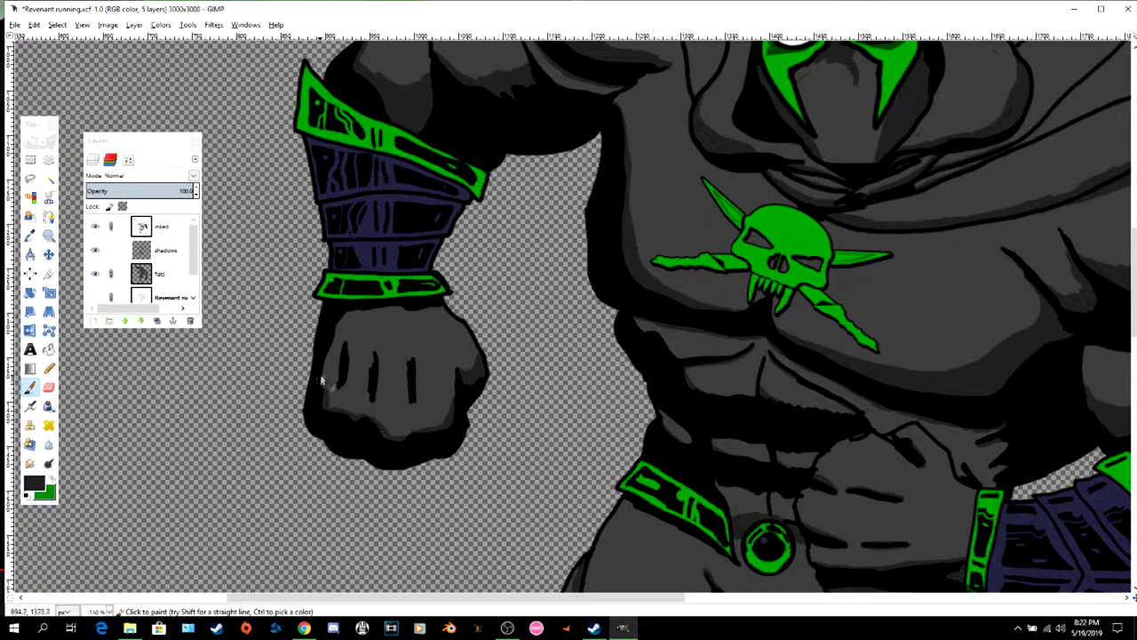
drag(337, 329, 414, 317)
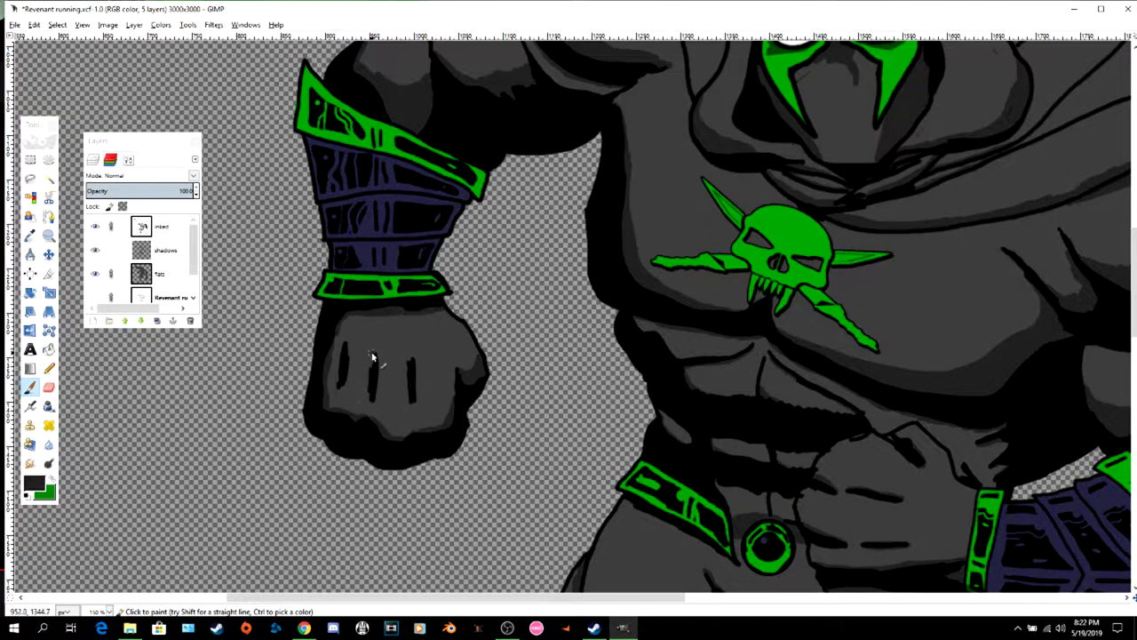
drag(372, 356, 373, 400)
drag(340, 347, 338, 388)
drag(408, 360, 409, 402)
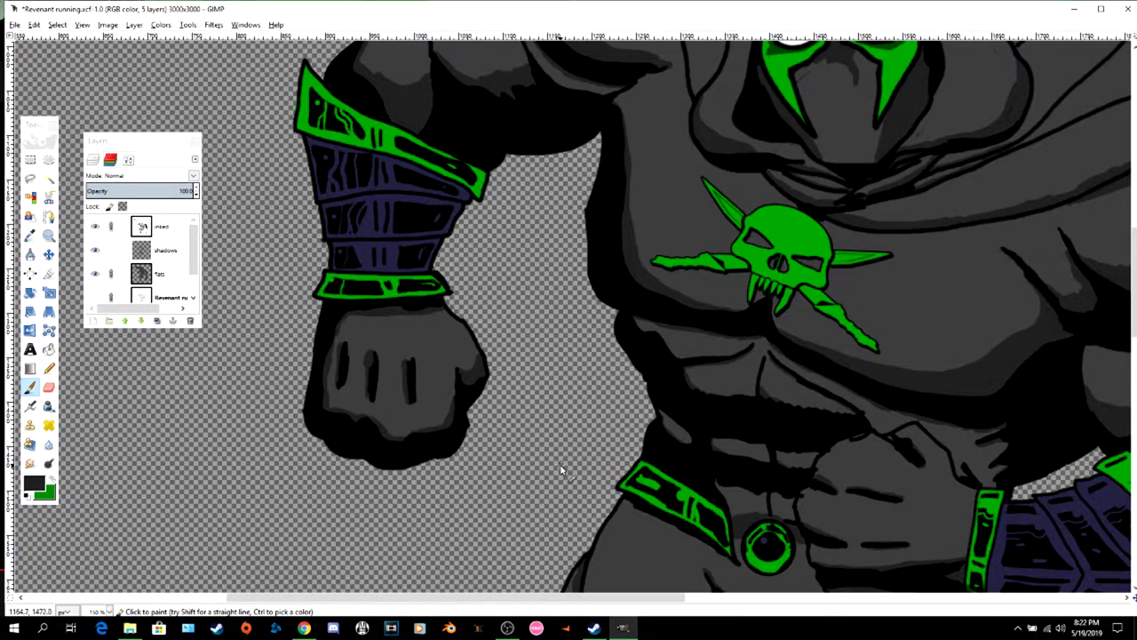
- Set the brush size to 15 and paint a dark grey shadow along the black lower edge of the cape's flying tip
scroll(561, 470, up, 3)
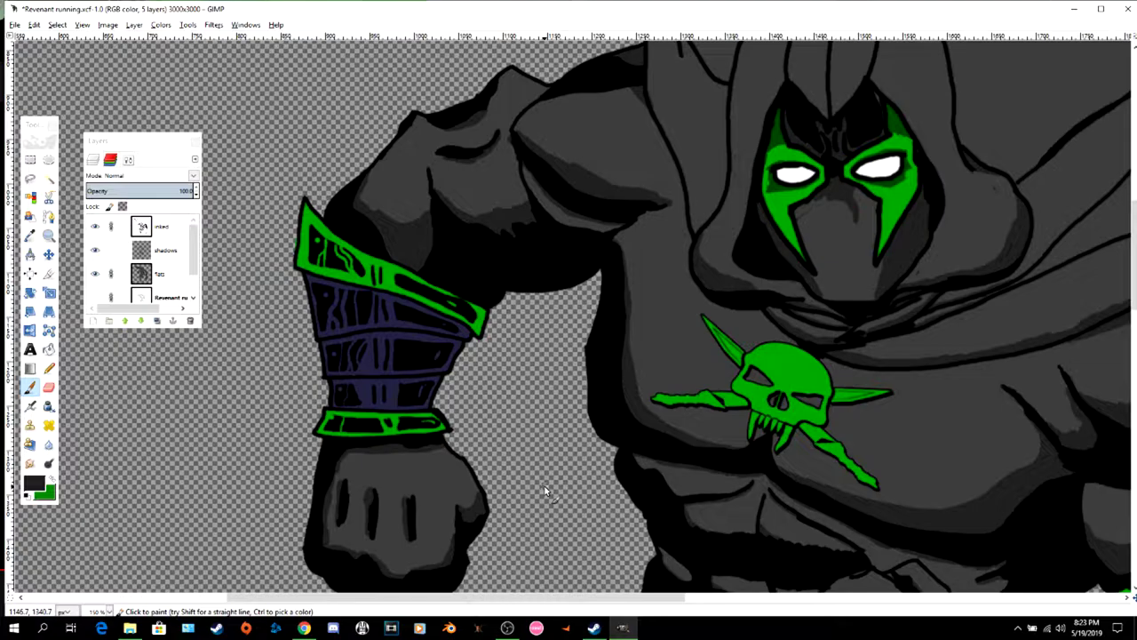
scroll(594, 410, up, 10)
drag(492, 599, 314, 599)
scroll(304, 316, up, 4)
key(bracketleft)
key(bracketleft)
key(bracketleft)
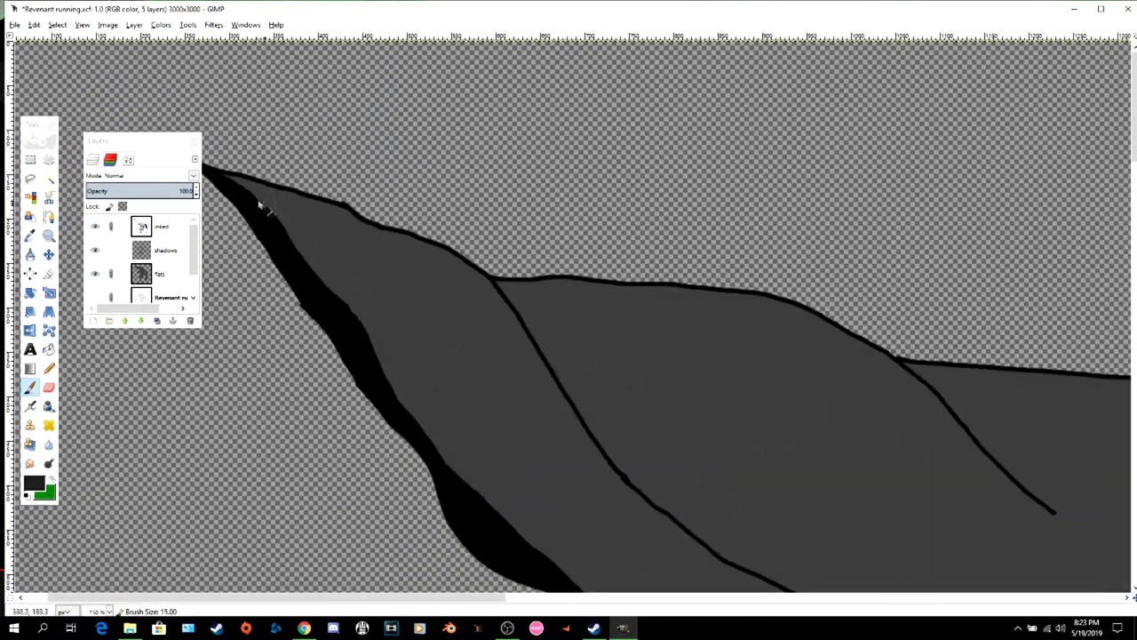
mouse_move(221, 181)
mouse_down()
mouse_move(262, 203)
mouse_move(329, 286)
mouse_move(478, 502)
mouse_up()
scroll(446, 294, down, 3)
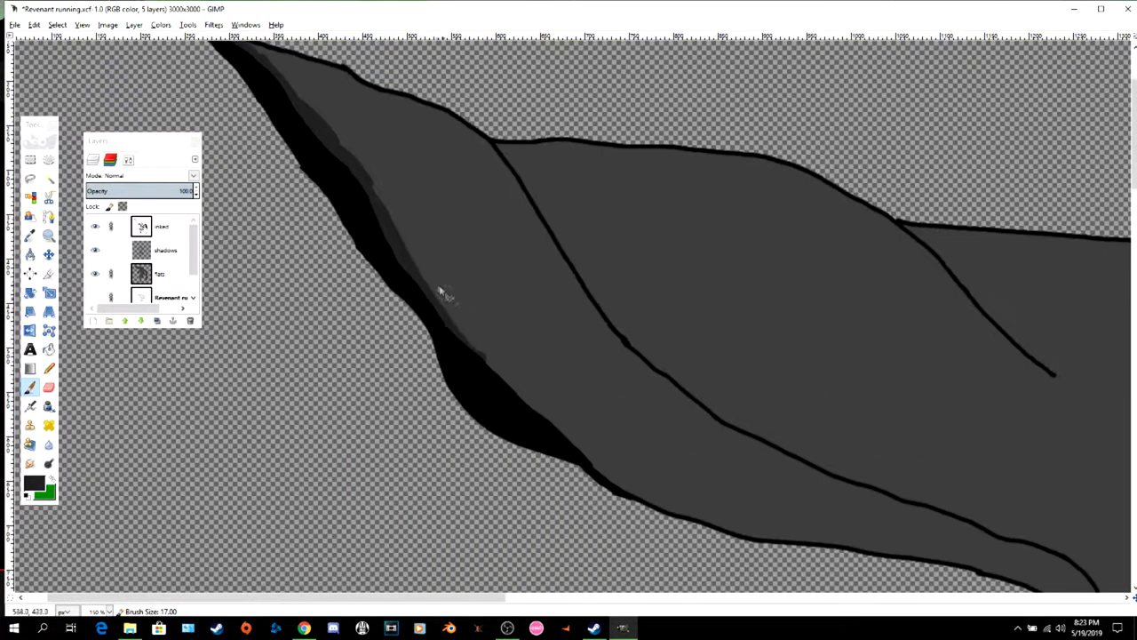
mouse_move(446, 294)
mouse_down()
mouse_move(375, 209)
mouse_move(493, 379)
mouse_move(575, 449)
mouse_move(466, 334)
mouse_move(523, 394)
mouse_up()
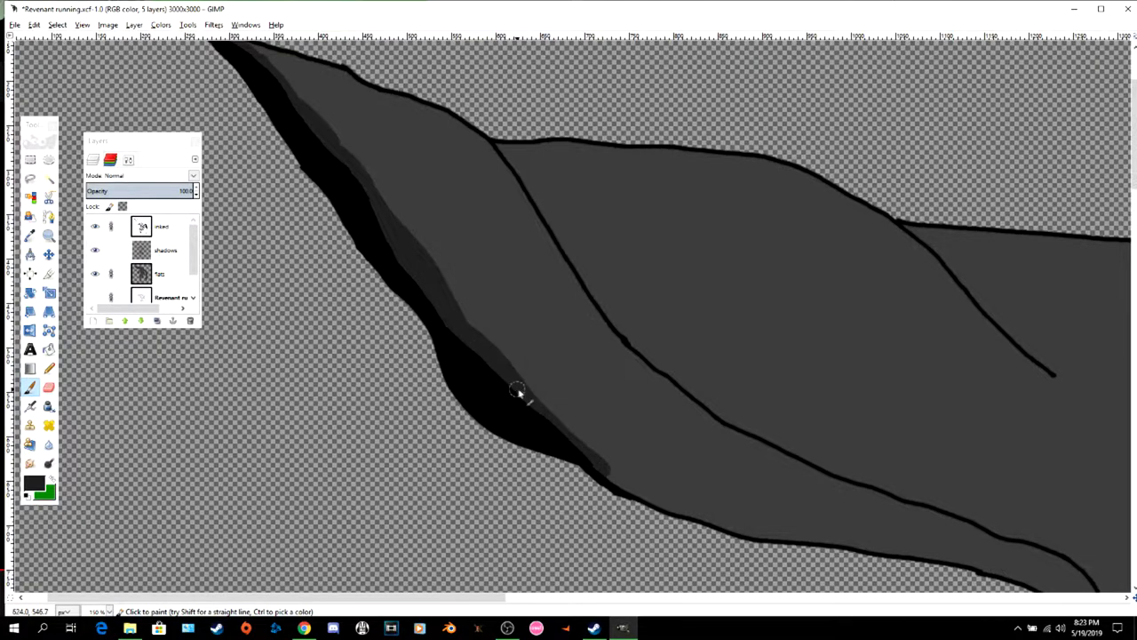
- Continue the dark grey shadow along the cape's underside toward the shoulder of the arm swung out
scroll(523, 393, down, 3)
mouse_move(590, 330)
mouse_down()
mouse_move(732, 397)
mouse_move(864, 420)
mouse_move(790, 413)
mouse_move(594, 327)
mouse_move(678, 373)
mouse_move(796, 406)
mouse_move(1030, 450)
mouse_move(1082, 504)
mouse_up()
scroll(1093, 397, down, 3)
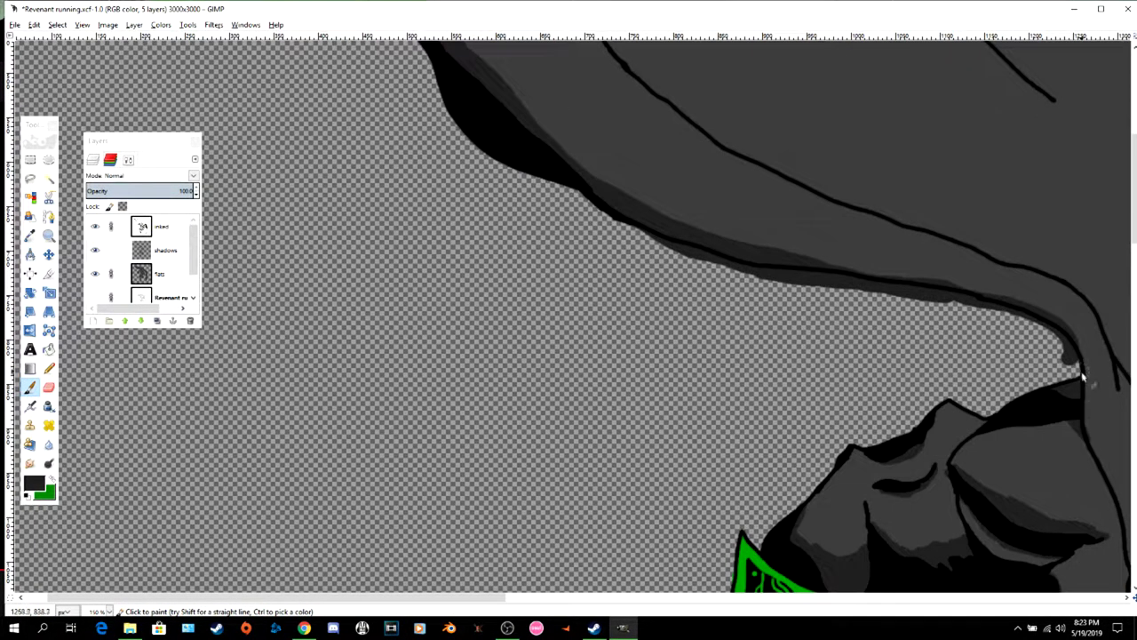
- Shade the cape's long inner fold down to the gap beside the hood, and the short fold near its upper edge
scroll(596, 248, up, 6)
mouse_move(504, 147)
mouse_down()
mouse_move(641, 357)
mouse_move(729, 427)
mouse_move(911, 505)
mouse_up()
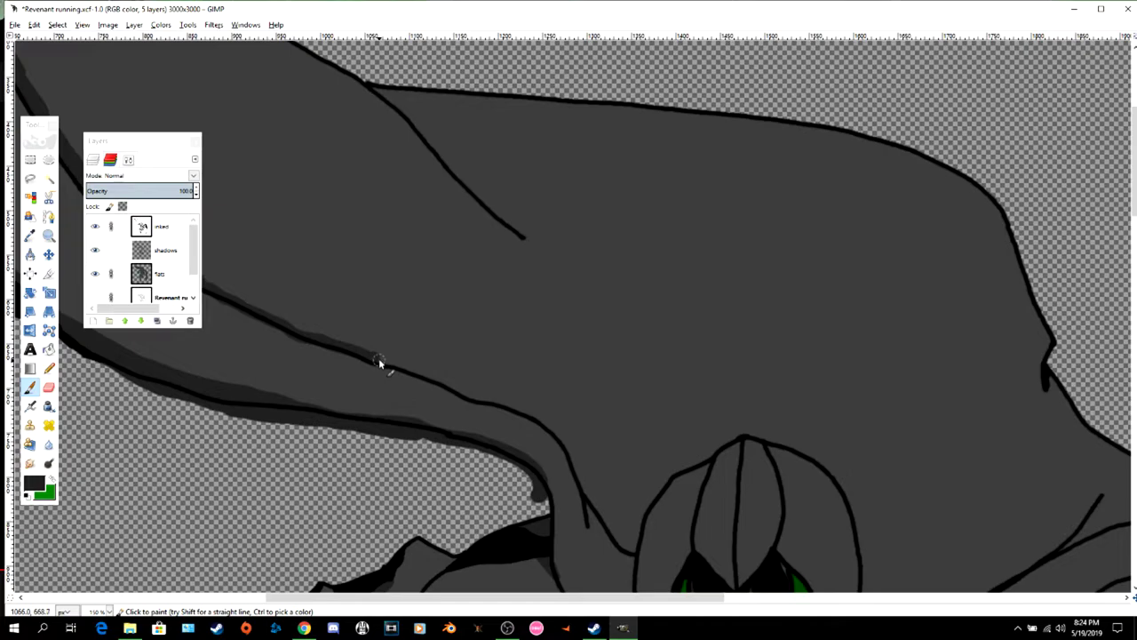
drag(381, 363, 529, 423)
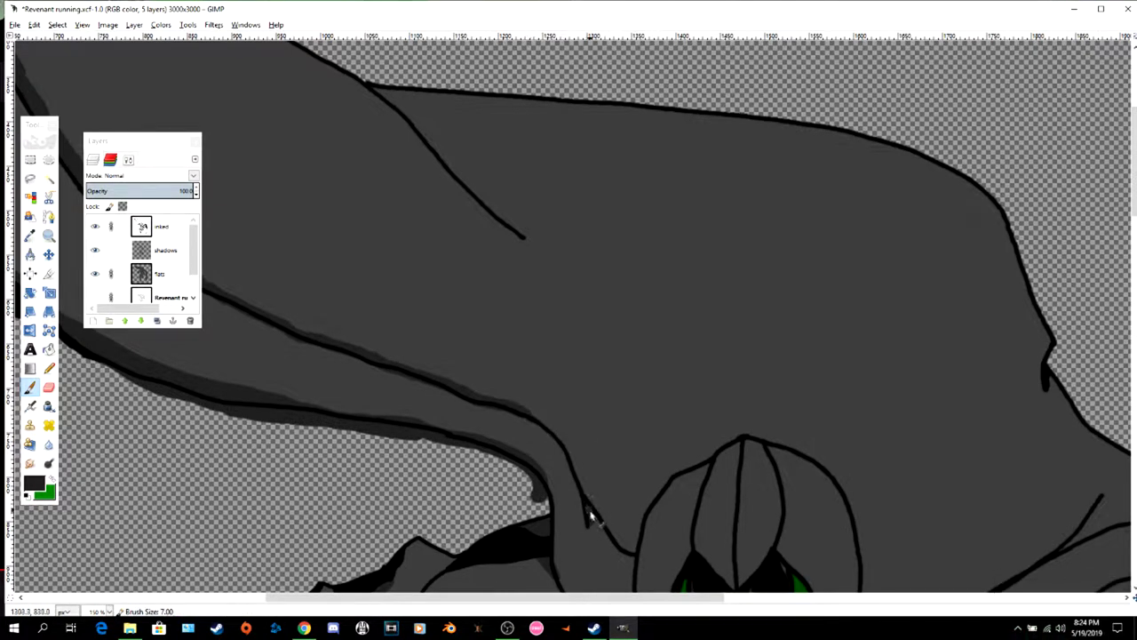
scroll(622, 488, down, 5)
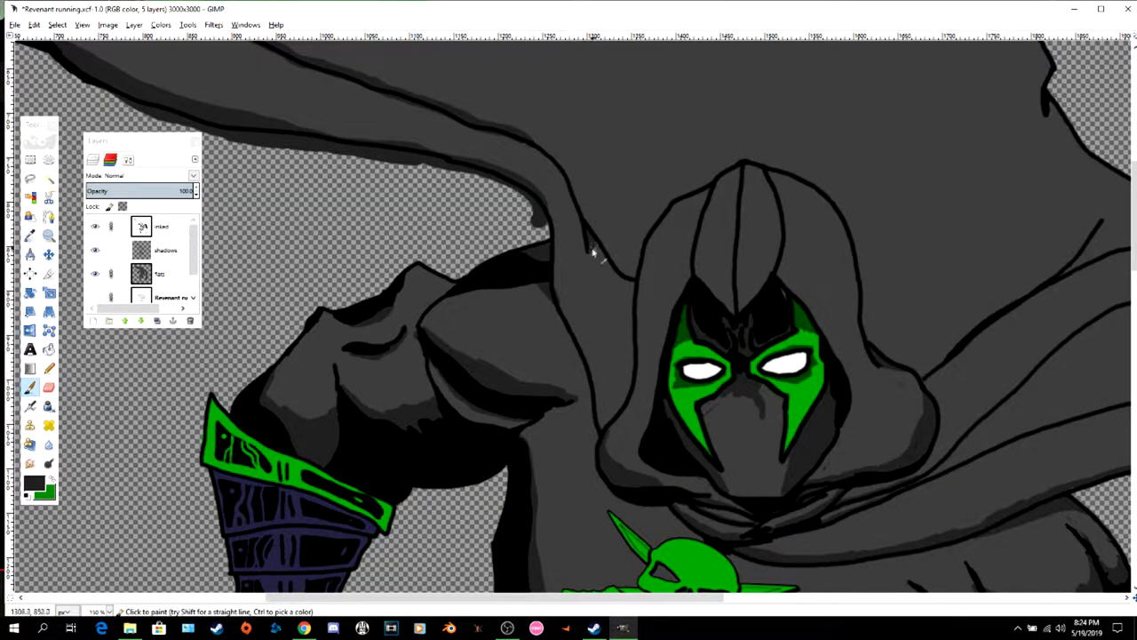
mouse_move(592, 246)
mouse_down()
mouse_move(617, 331)
mouse_move(625, 297)
mouse_move(601, 259)
mouse_up()
scroll(635, 288, up, 8)
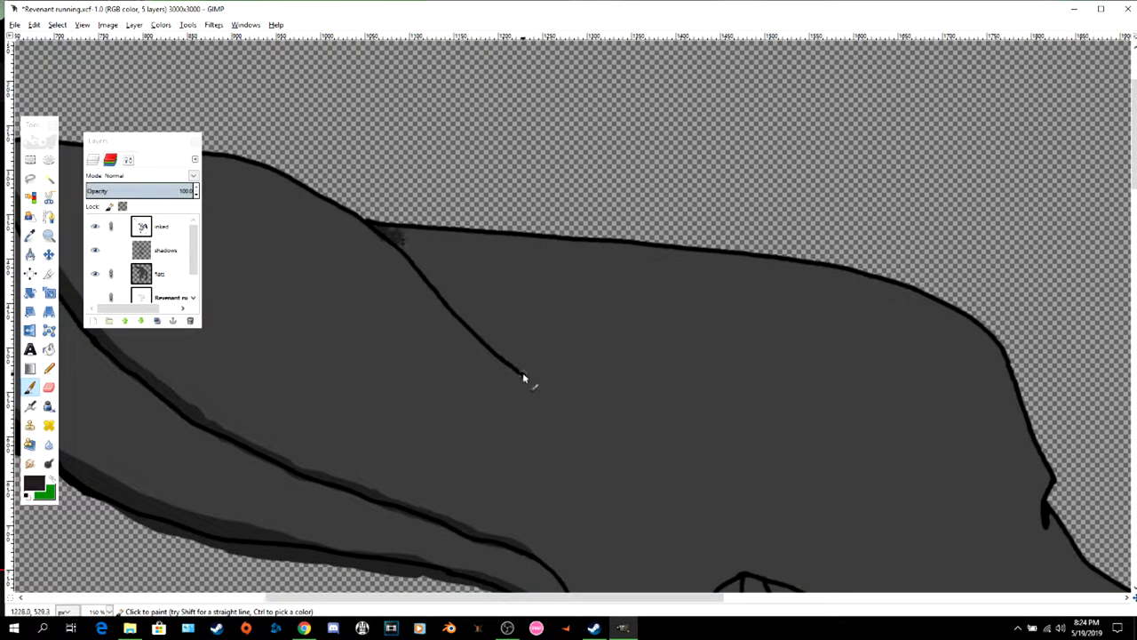
mouse_move(524, 378)
mouse_down()
mouse_move(397, 230)
mouse_move(468, 323)
mouse_up()
- Paint dark grey shadows along the cape folds sweeping from the hood over the other shoulder, filling the hollow where they meet
drag(553, 599, 694, 600)
scroll(682, 240, down, 2)
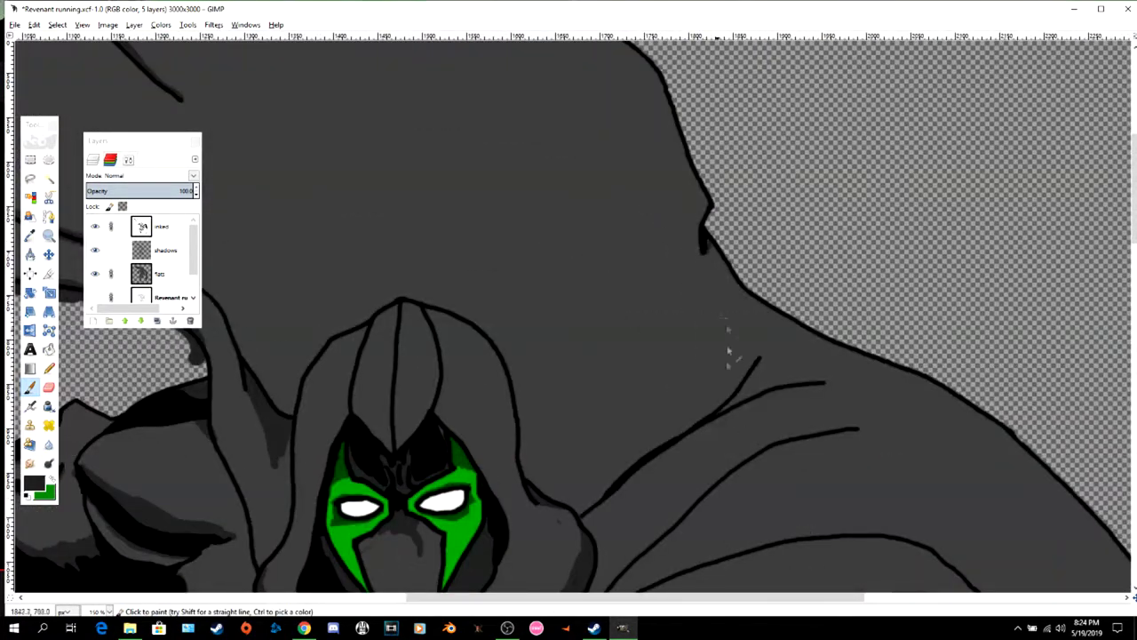
scroll(727, 351, down, 3)
mouse_move(562, 498)
mouse_down()
mouse_move(696, 431)
mouse_move(829, 400)
mouse_move(912, 402)
mouse_move(1002, 471)
mouse_up()
mouse_move(599, 471)
mouse_down()
mouse_move(643, 420)
mouse_move(664, 450)
mouse_up()
mouse_move(686, 385)
mouse_down()
mouse_move(670, 437)
mouse_move(642, 438)
mouse_move(663, 424)
mouse_move(650, 434)
mouse_move(639, 413)
mouse_move(580, 478)
mouse_up()
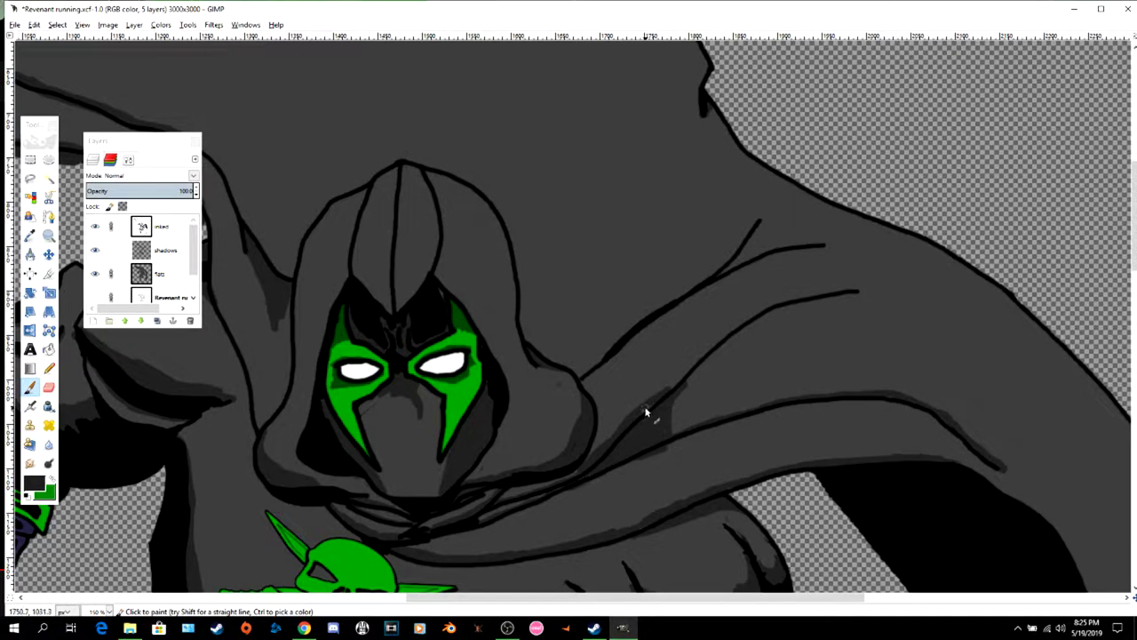
mouse_move(678, 385)
mouse_down()
mouse_move(710, 357)
mouse_move(644, 412)
mouse_move(742, 326)
mouse_move(818, 296)
mouse_move(802, 299)
mouse_move(862, 296)
mouse_up()
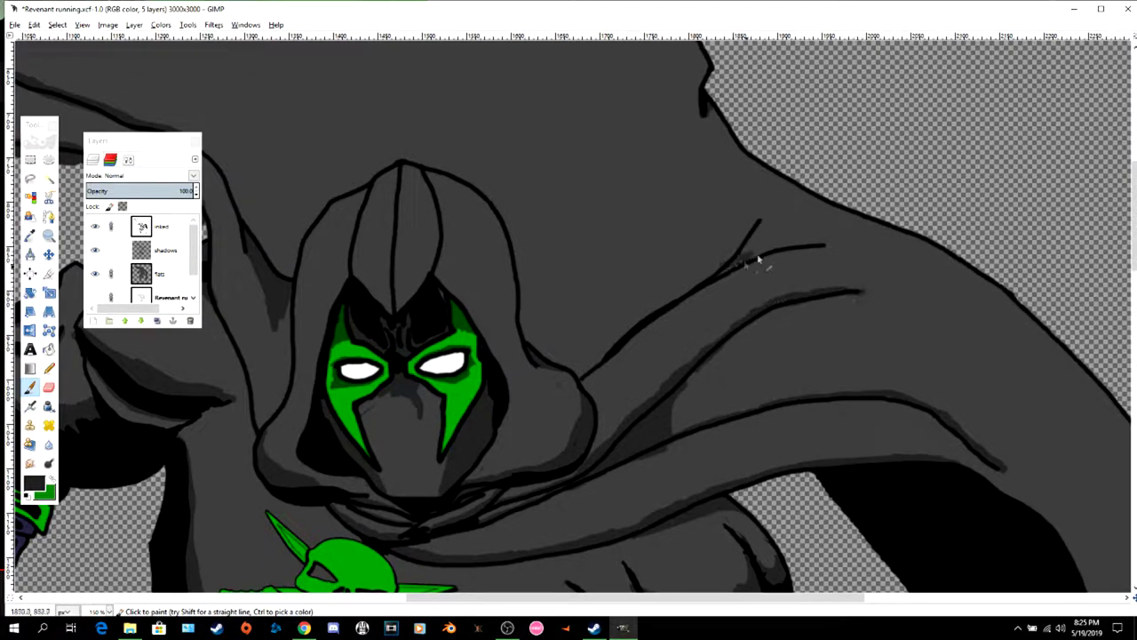
- Outline the dark grey shadow boundaries on the hanging lower part of the cape, across its flaps and above its tip
scroll(830, 436, down, 7)
scroll(848, 428, up, 11)
scroll(850, 426, down, 13)
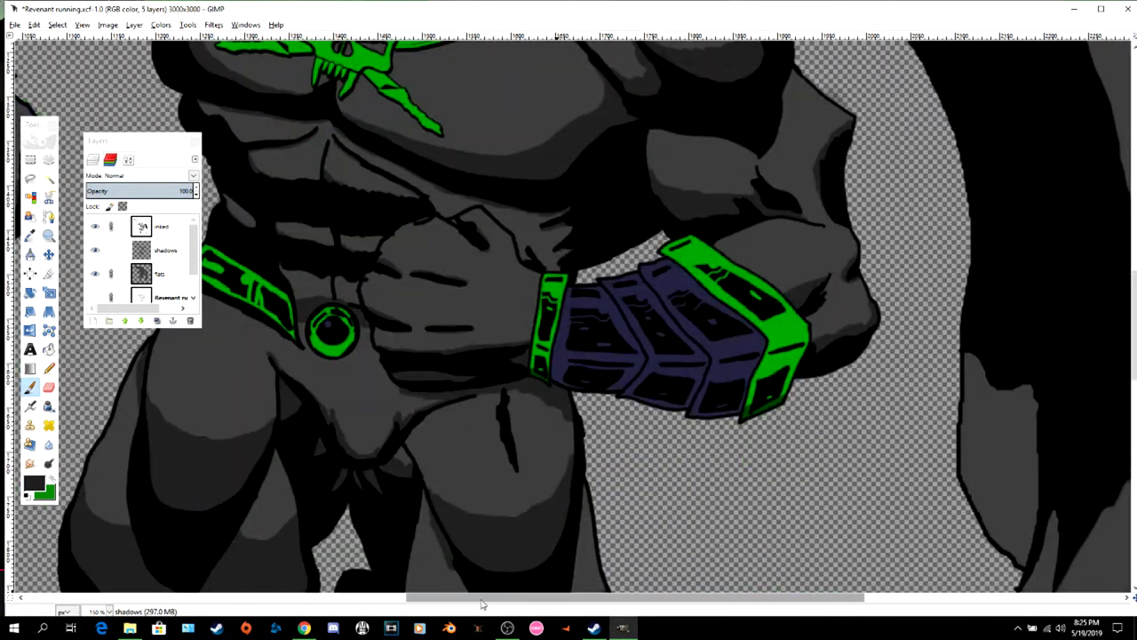
drag(482, 599, 617, 599)
scroll(666, 259, down, 2)
mouse_move(668, 258)
mouse_down()
mouse_move(641, 277)
mouse_move(652, 323)
mouse_move(706, 404)
mouse_move(646, 471)
mouse_move(665, 557)
mouse_up()
scroll(716, 467, down, 1)
scroll(664, 557, down, 1)
drag(662, 416, 703, 501)
scroll(703, 502, down, 1)
mouse_move(703, 364)
mouse_down()
mouse_move(699, 397)
mouse_move(845, 264)
mouse_up()
scroll(698, 402, down, 3)
- Save the image with the cape shadow outlines
scroll(845, 264, up, 10)
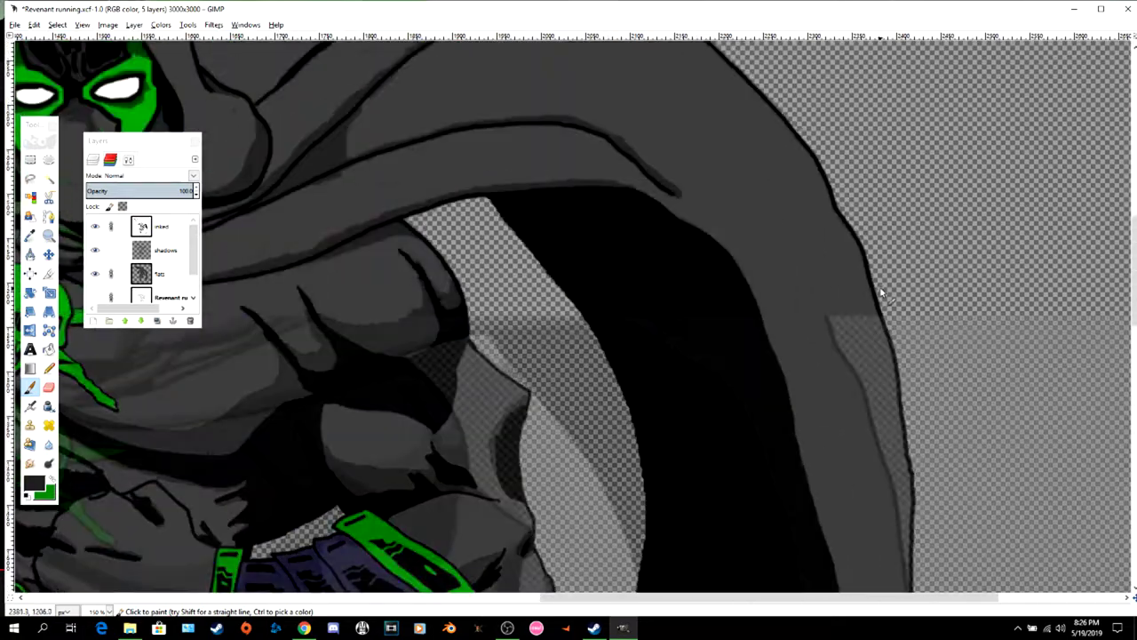
scroll(853, 297, down, 10)
scroll(685, 429, down, 5)
click(15, 24)
click(29, 121)
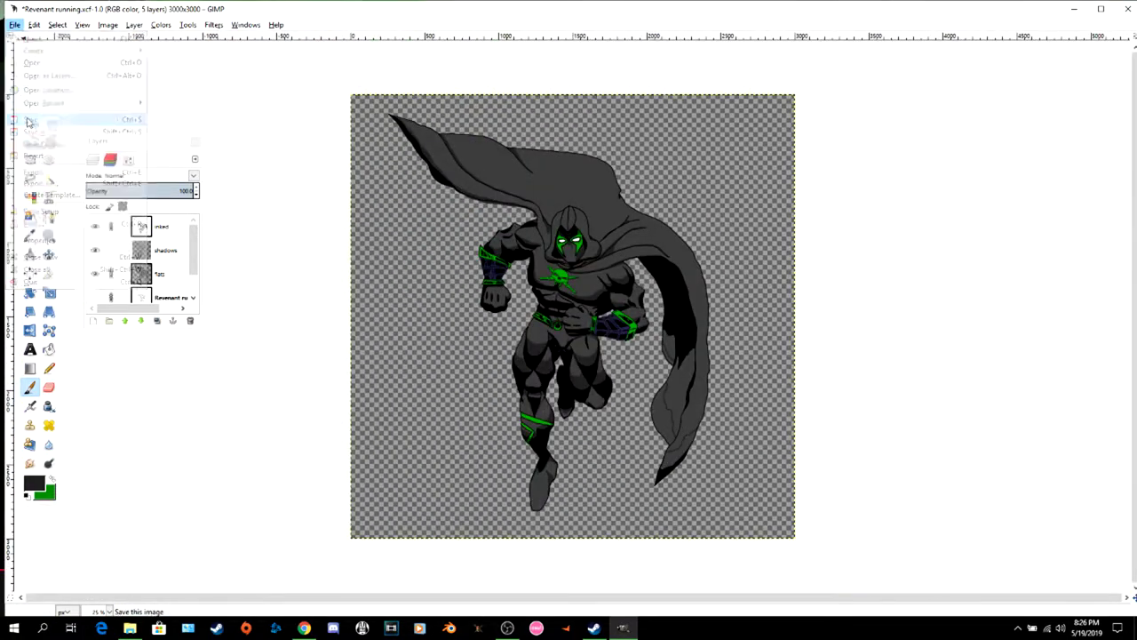
click(30, 121)
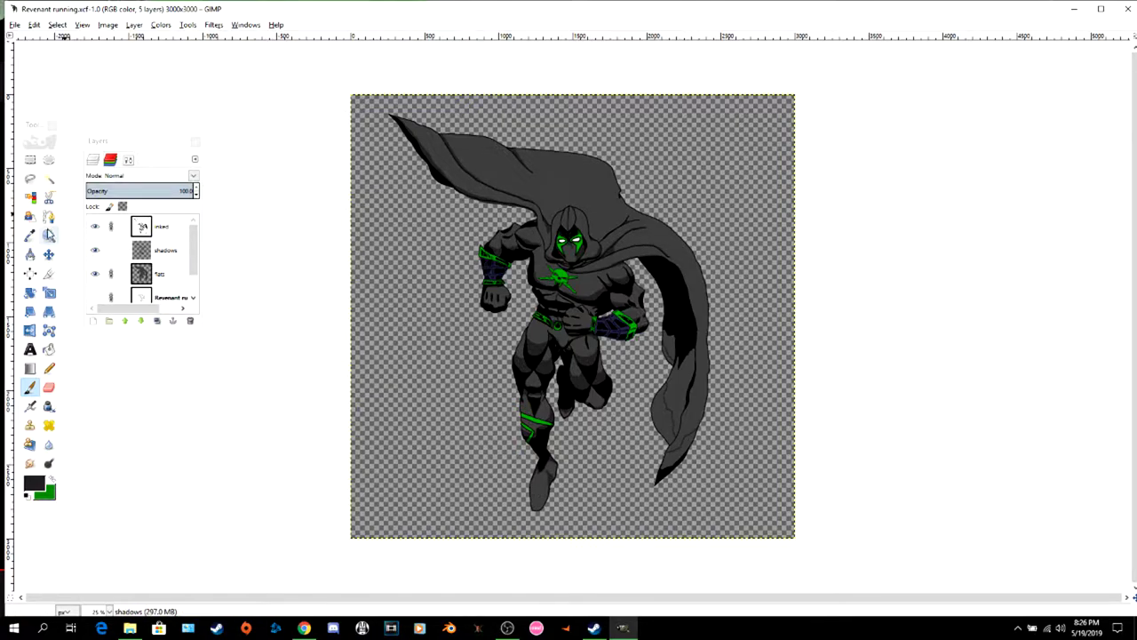
- Fill the outlined shadow at the hanging cape's lower tip with dark grey
click(48, 235)
click(702, 459)
click(700, 502)
click(700, 502)
click(700, 502)
key(p)
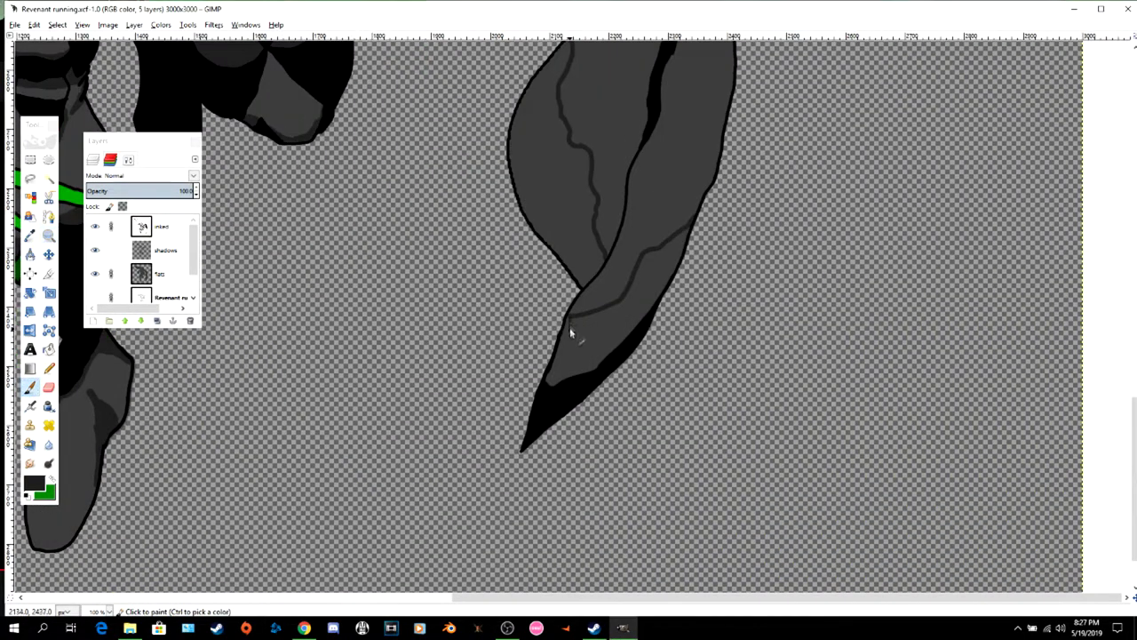
mouse_move(576, 377)
mouse_down()
mouse_move(609, 352)
mouse_move(571, 347)
mouse_move(575, 324)
mouse_move(590, 356)
mouse_move(624, 347)
mouse_move(647, 290)
mouse_move(590, 325)
mouse_move(655, 284)
mouse_move(645, 259)
mouse_move(655, 296)
mouse_move(670, 274)
mouse_move(659, 260)
mouse_move(684, 233)
mouse_up()
scroll(421, 388, up, 3)
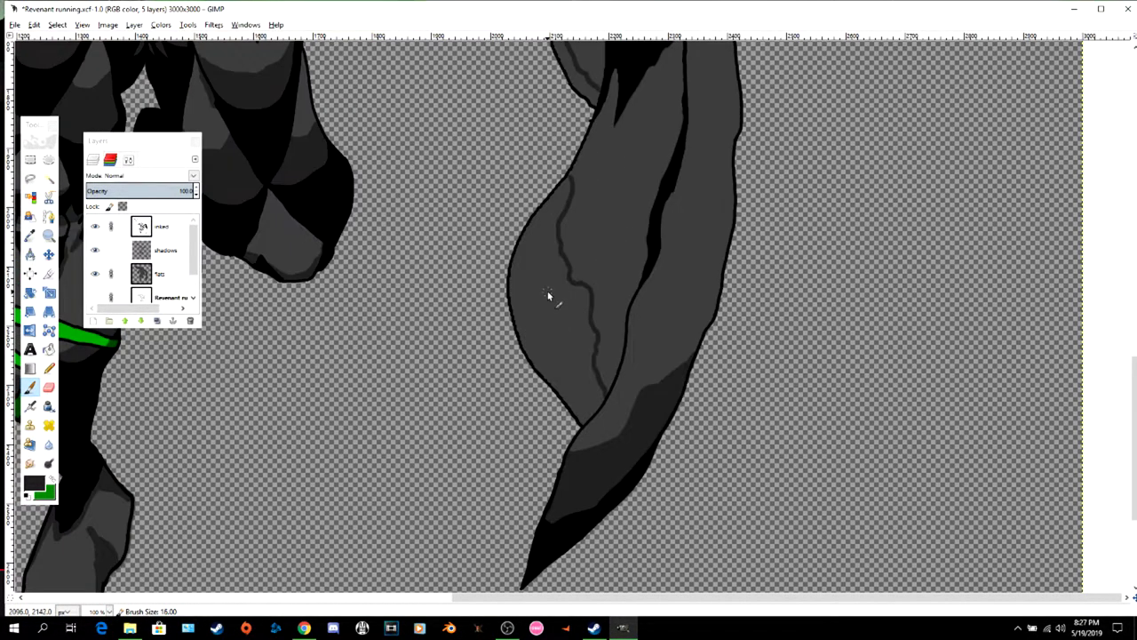
mouse_move(548, 294)
mouse_down()
mouse_move(559, 260)
mouse_move(566, 308)
mouse_move(541, 304)
mouse_move(531, 335)
mouse_move(519, 293)
mouse_move(527, 249)
mouse_move(550, 247)
mouse_move(567, 190)
mouse_move(544, 220)
mouse_up()
mouse_move(559, 260)
mouse_down()
mouse_move(592, 338)
mouse_move(596, 409)
mouse_move(577, 406)
mouse_move(589, 395)
mouse_move(563, 348)
mouse_move(561, 385)
mouse_move(548, 341)
mouse_up()
scroll(586, 334, up, 7)
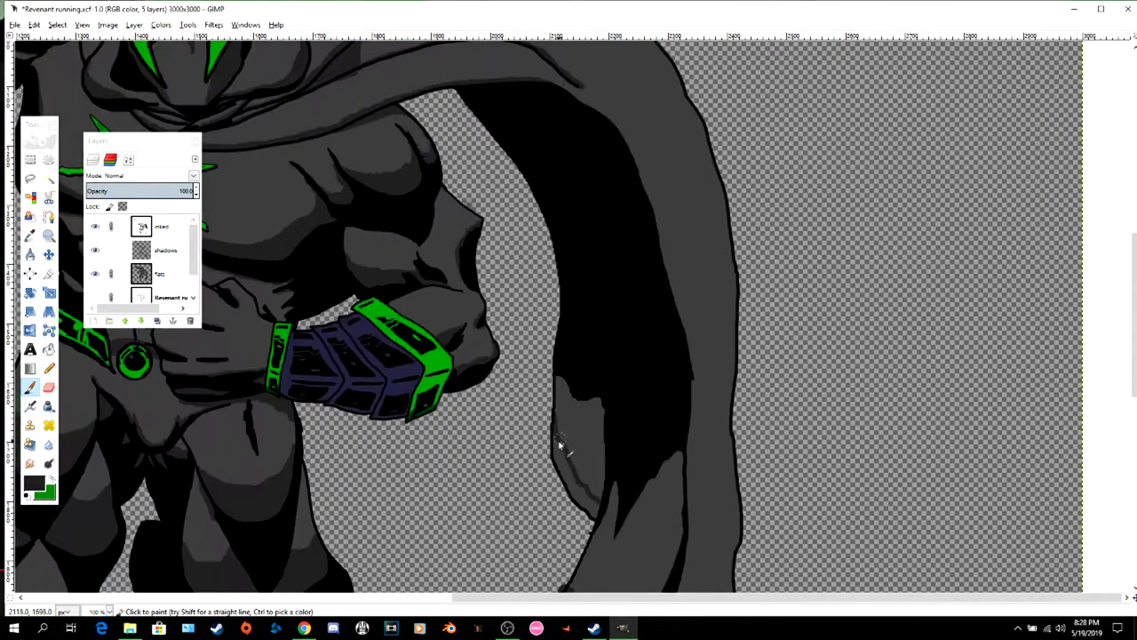
mouse_move(558, 439)
mouse_down()
mouse_move(573, 483)
mouse_move(567, 469)
mouse_up()
key(ctrl+z)
drag(561, 377, 576, 468)
scroll(574, 457, down, 5)
key(ctrl+z)
key(ctrl+z)
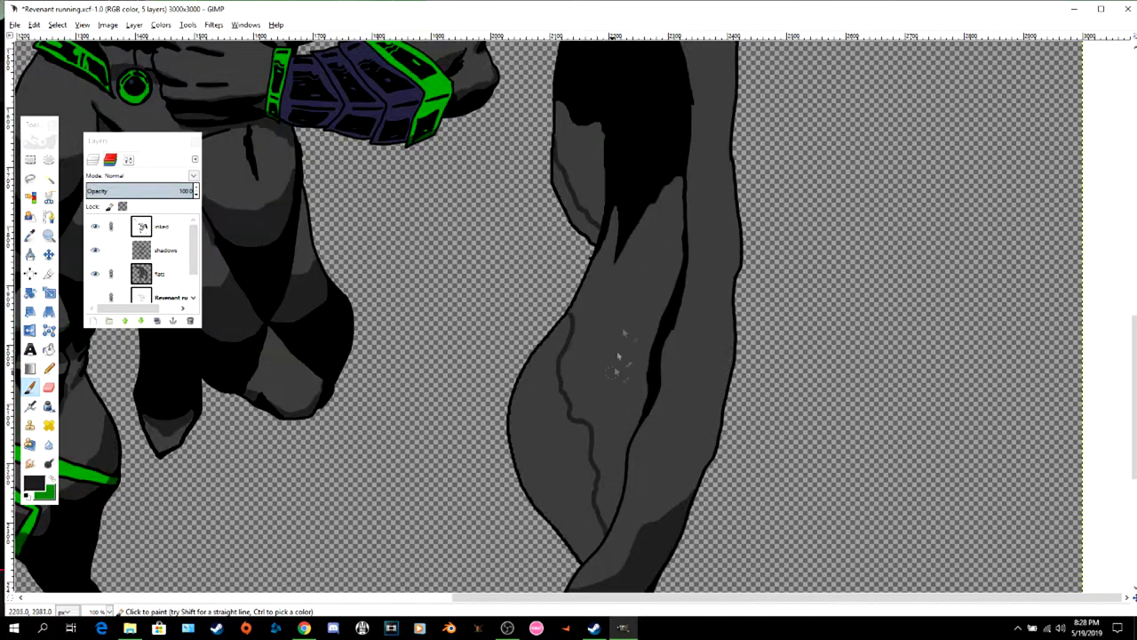
- Fill the shadows on the hanging cape's upper flap and broad central fold with dark grey, and switch to the Eraser
mouse_move(562, 110)
mouse_down()
mouse_move(600, 134)
mouse_move(561, 110)
mouse_move(574, 183)
mouse_move(598, 222)
mouse_move(597, 180)
mouse_move(567, 140)
mouse_move(584, 169)
mouse_up()
drag(633, 208, 604, 351)
mouse_move(605, 351)
mouse_down()
mouse_move(614, 205)
mouse_move(679, 183)
mouse_move(674, 267)
mouse_move(632, 265)
mouse_move(664, 298)
mouse_move(649, 365)
mouse_move(614, 257)
mouse_move(587, 287)
mouse_move(602, 289)
mouse_move(601, 361)
mouse_move(635, 406)
mouse_move(624, 432)
mouse_move(601, 438)
mouse_move(579, 355)
mouse_move(578, 414)
mouse_move(609, 386)
mouse_move(585, 422)
mouse_up()
scroll(640, 350, up, 6)
scroll(639, 350, down, 6)
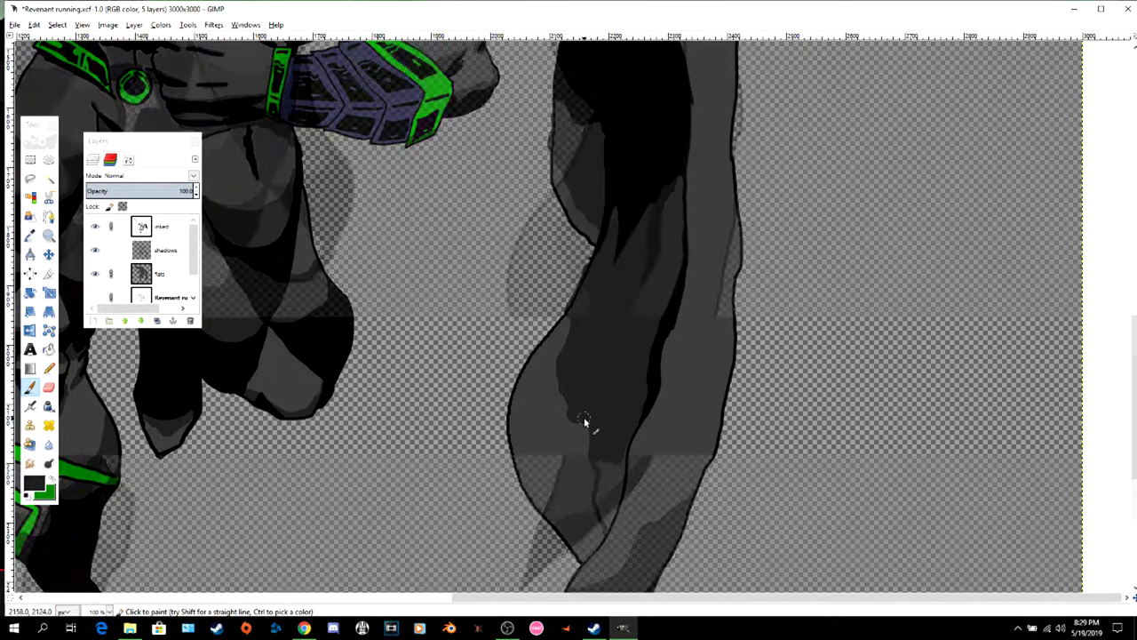
scroll(585, 422, down, 3)
mouse_move(616, 338)
mouse_down()
mouse_move(609, 358)
mouse_move(618, 348)
mouse_up()
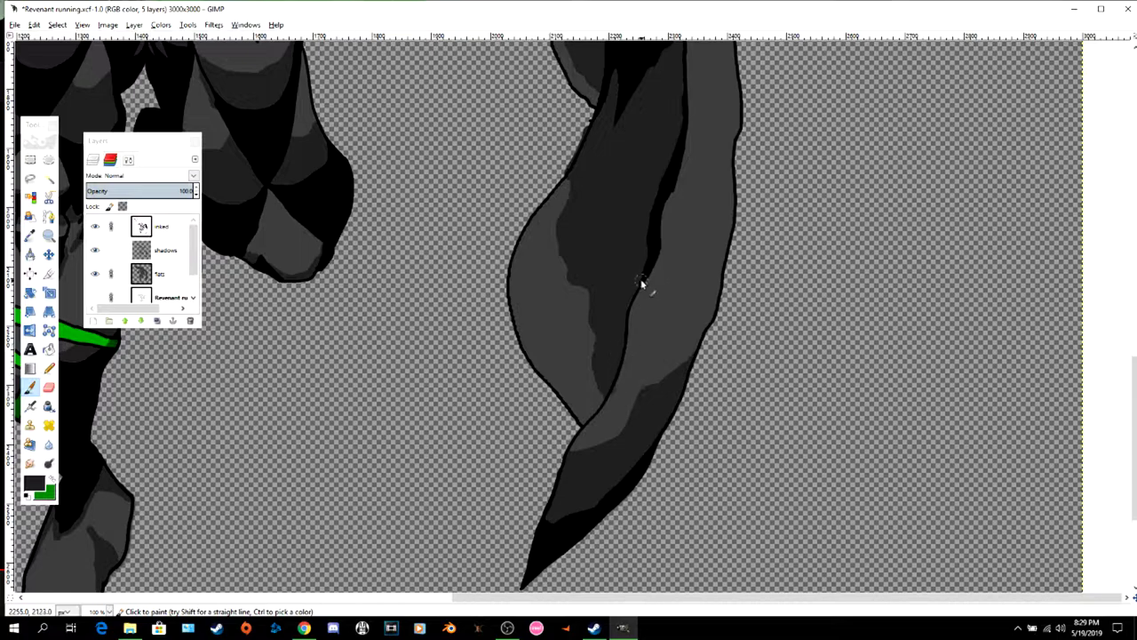
click(49, 388)
scroll(569, 327, down, 3)
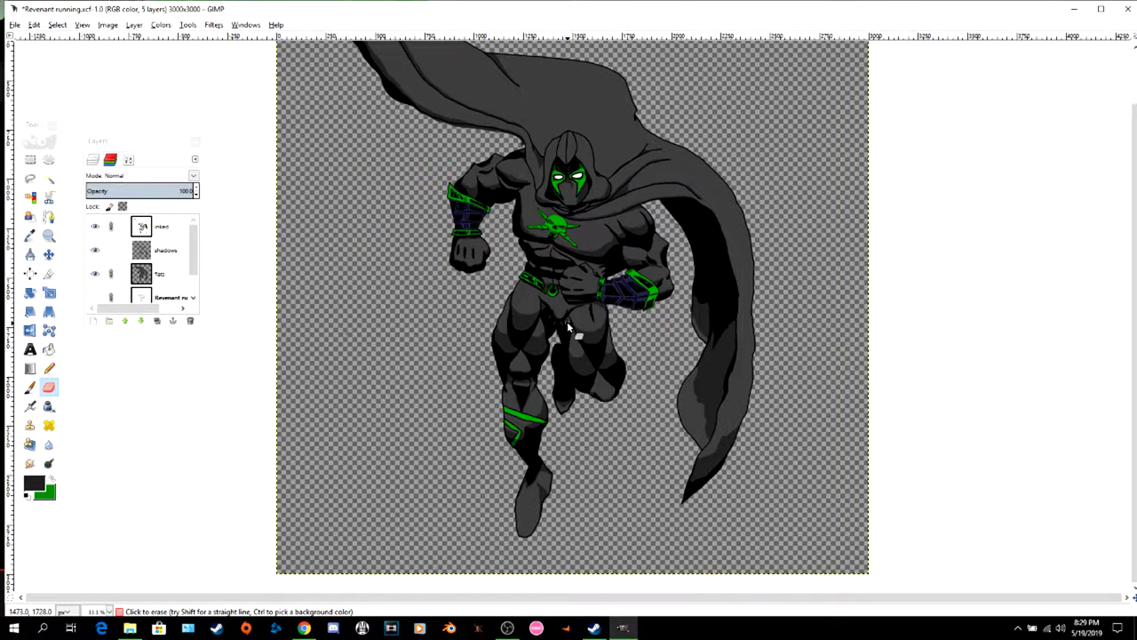
- Try darkening the whole shadows layer with Brightness-Contrast at brightness -120 and contrast 0
click(160, 24)
click(182, 77)
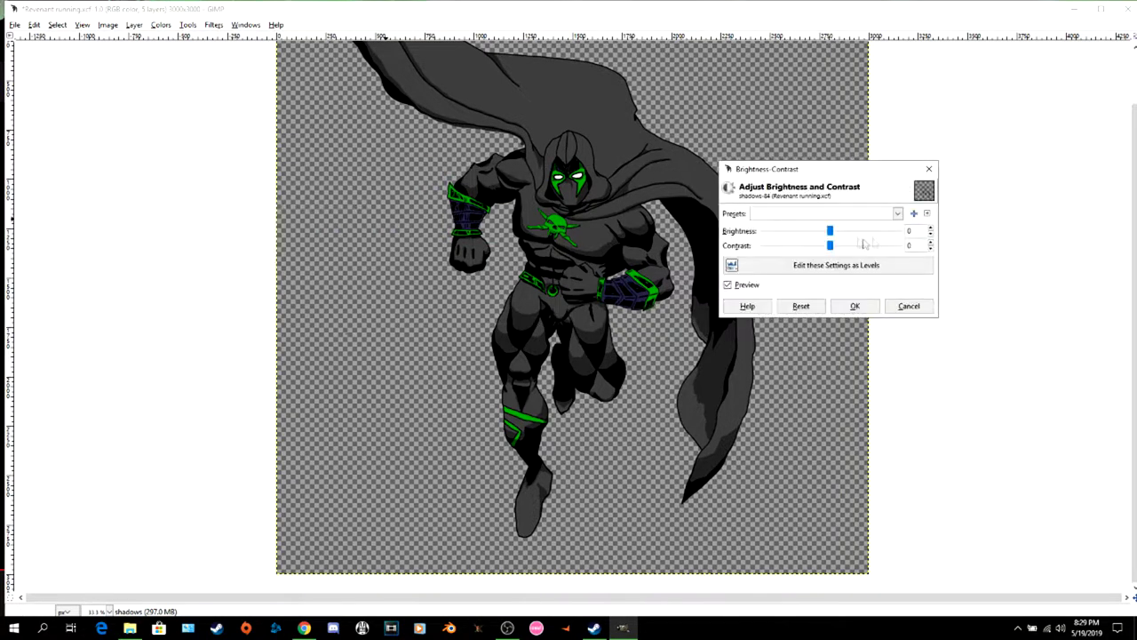
drag(863, 242, 807, 252)
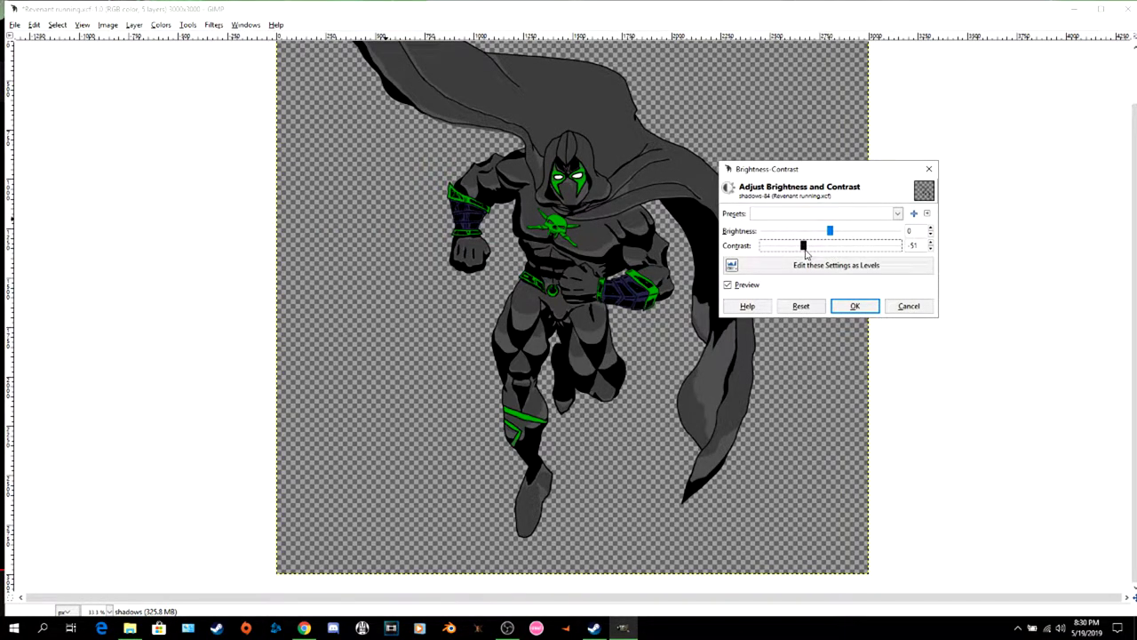
drag(919, 246, 901, 246)
text(0)
drag(832, 232, 769, 237)
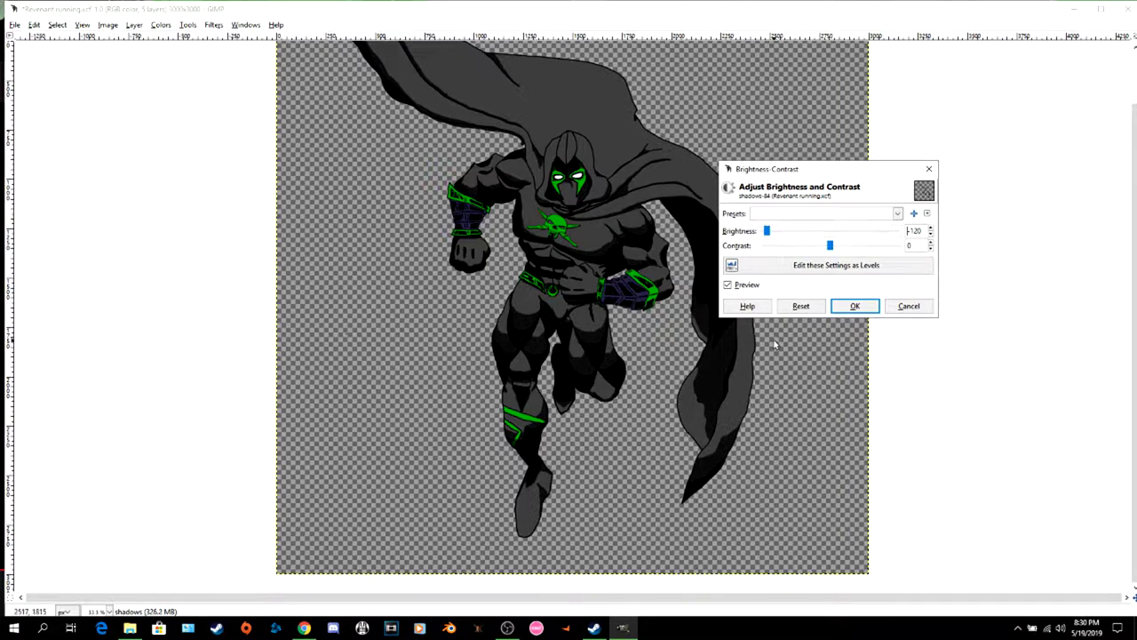
click(855, 306)
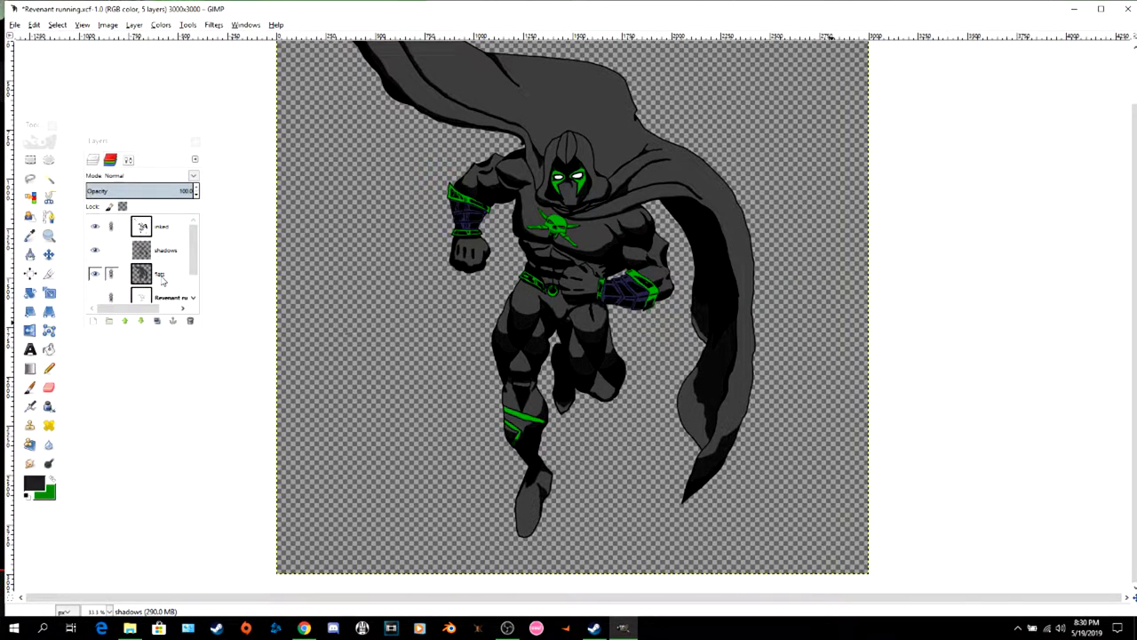
- Select all dark grey shadows by color on the shadows layer and darken them with brightness -120 and contrast 0
click(30, 197)
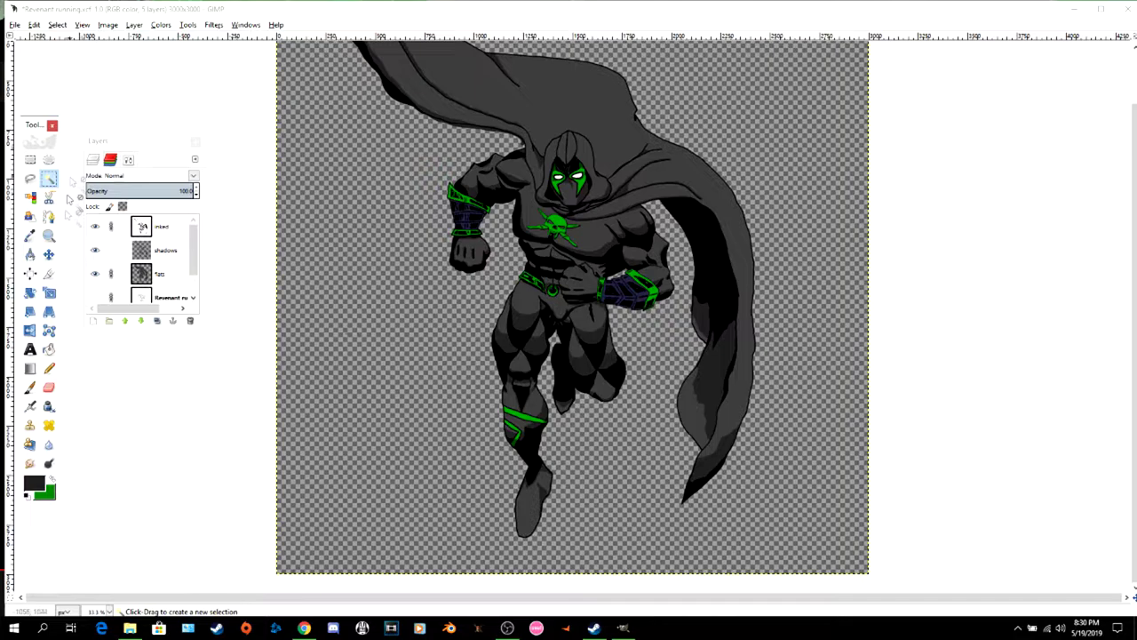
click(716, 383)
click(161, 25)
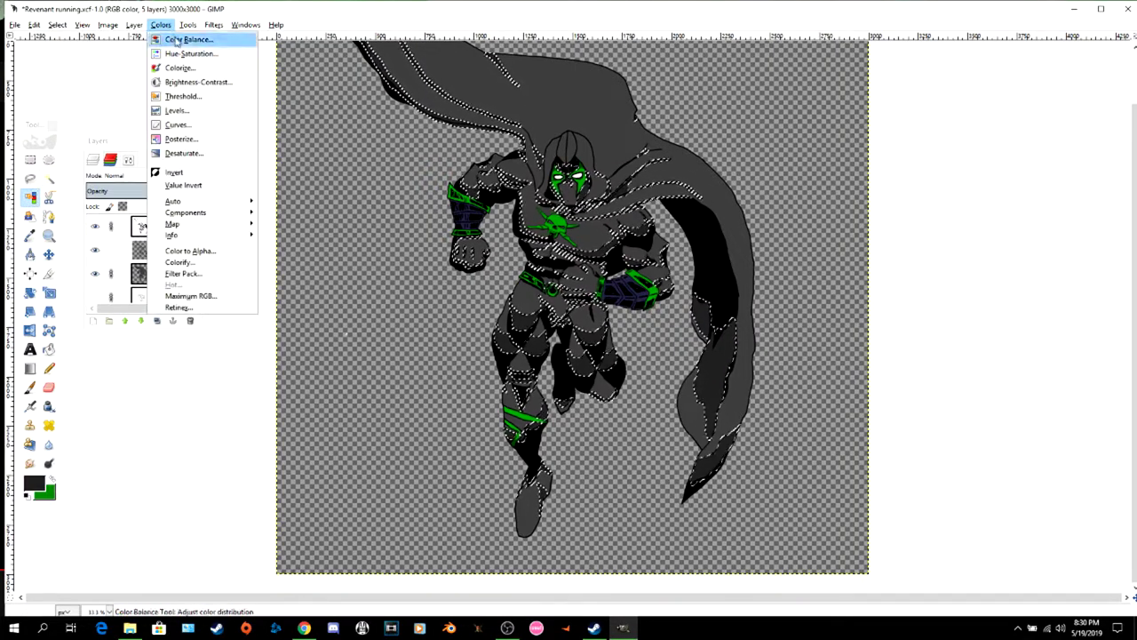
click(199, 82)
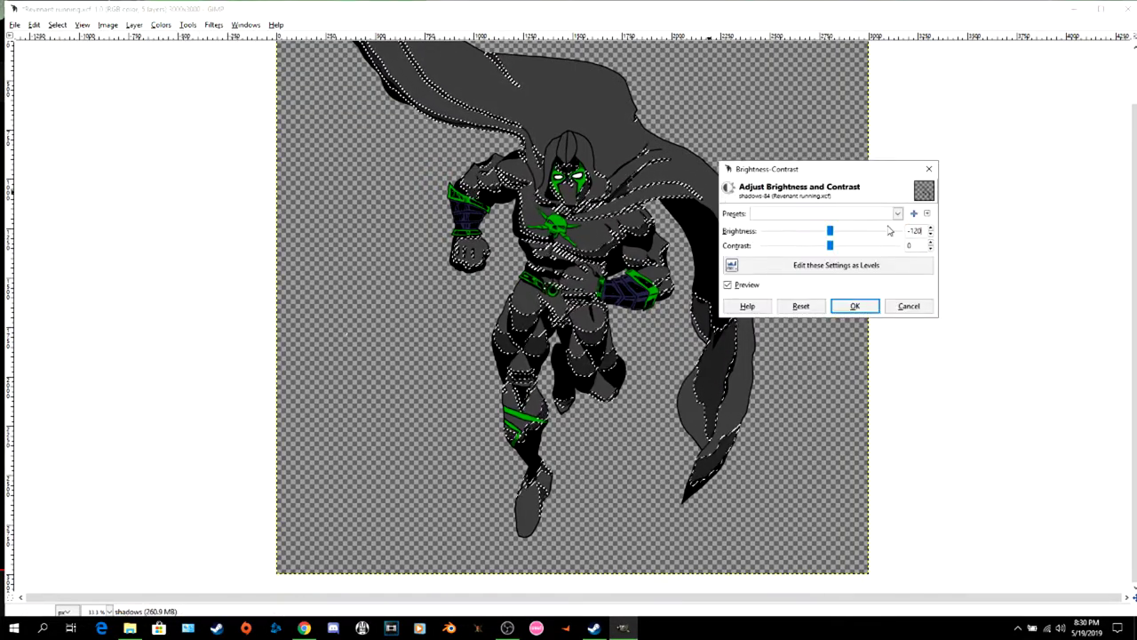
key(Return)
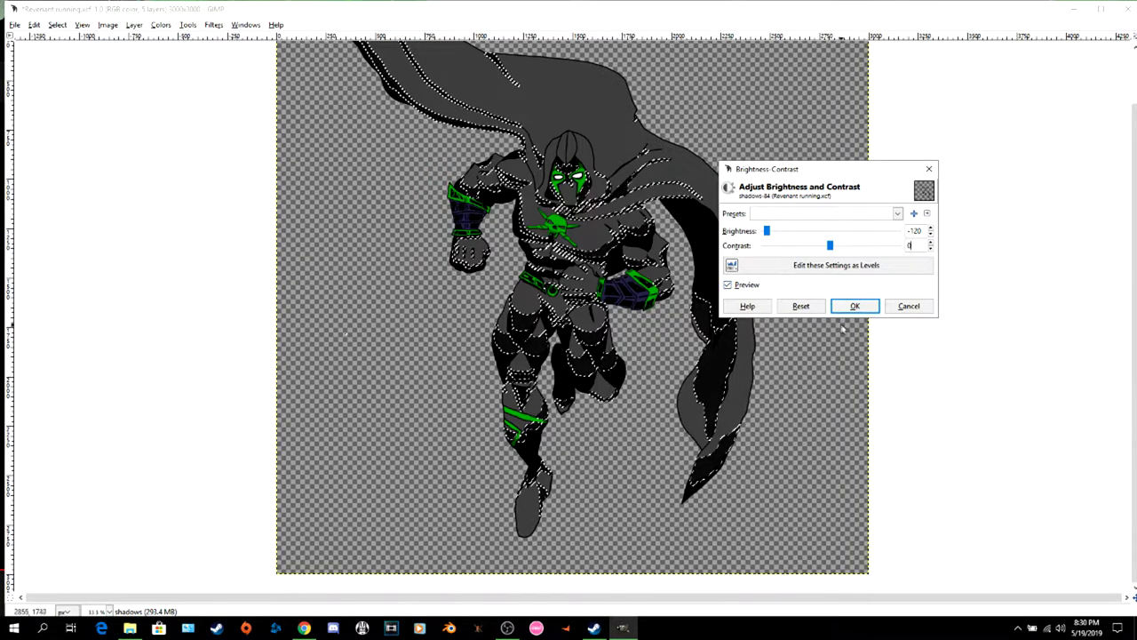
click(856, 305)
- Select the costume's grey by color on the flats layer and darken it with brightness -120 and contrast 0
click(162, 276)
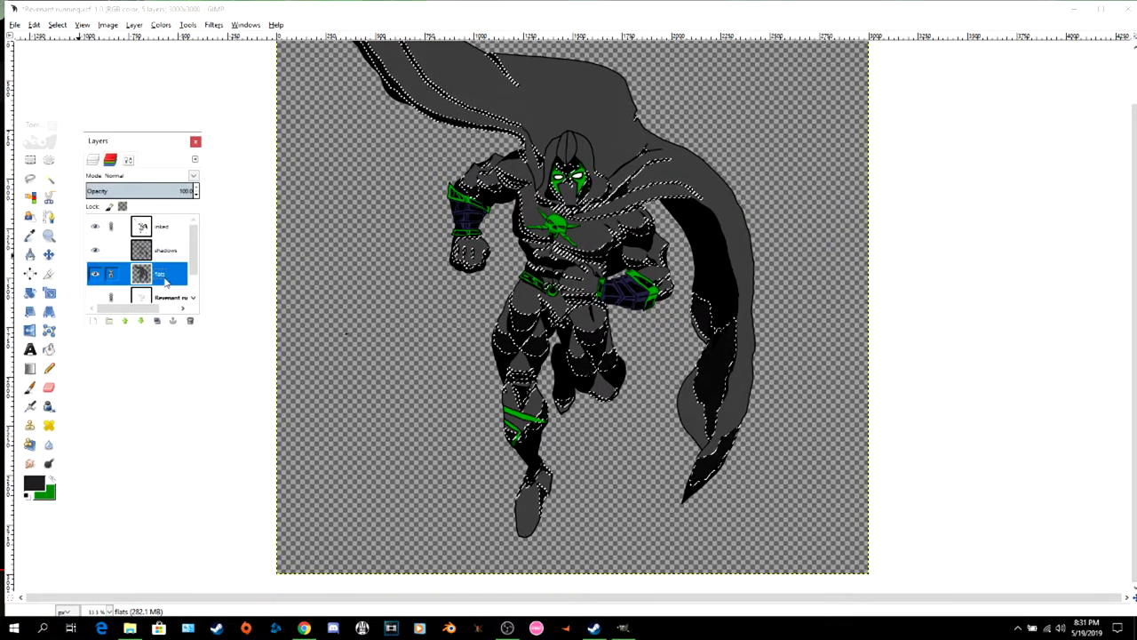
click(31, 197)
click(533, 98)
click(161, 24)
click(187, 131)
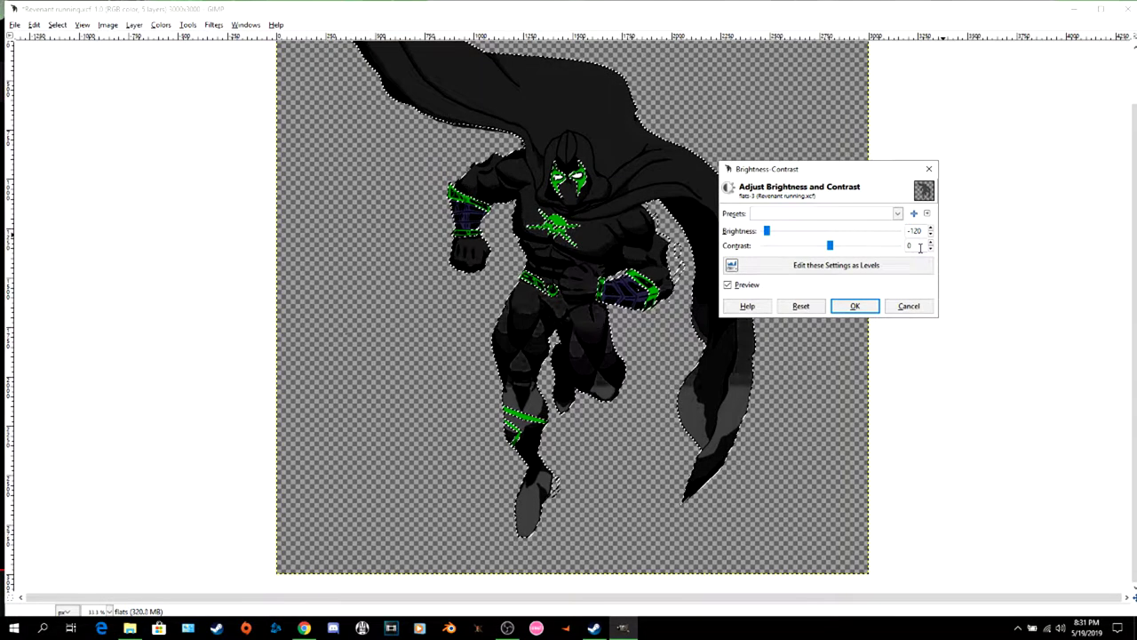
key(Return)
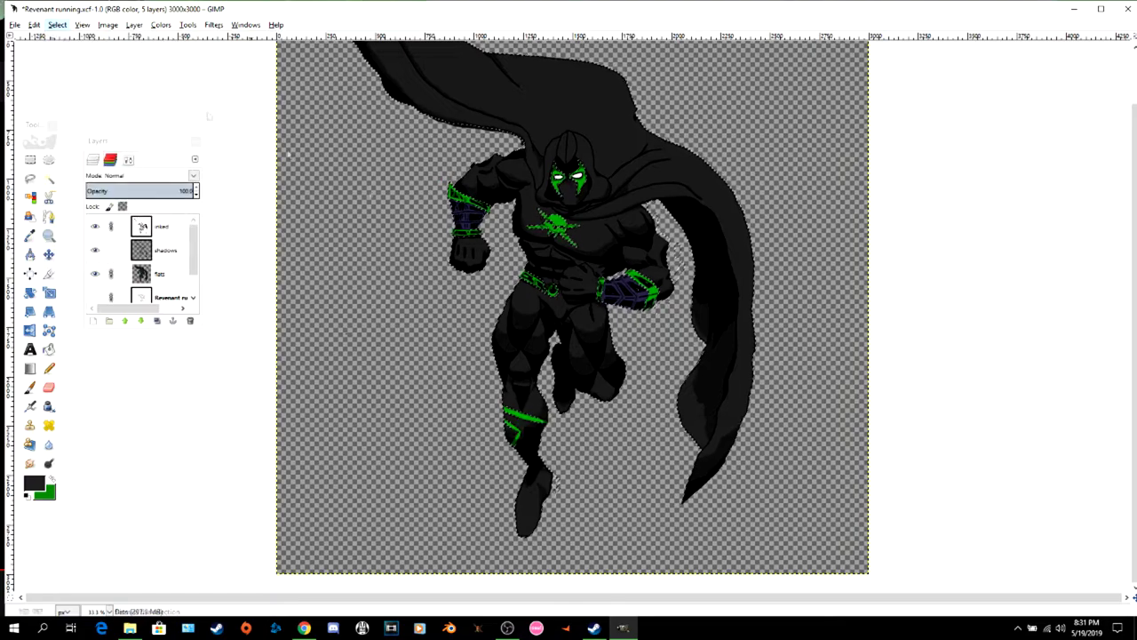
- Clear the selection and save the image
key(ctrl+shift+a)
click(14, 24)
click(36, 121)
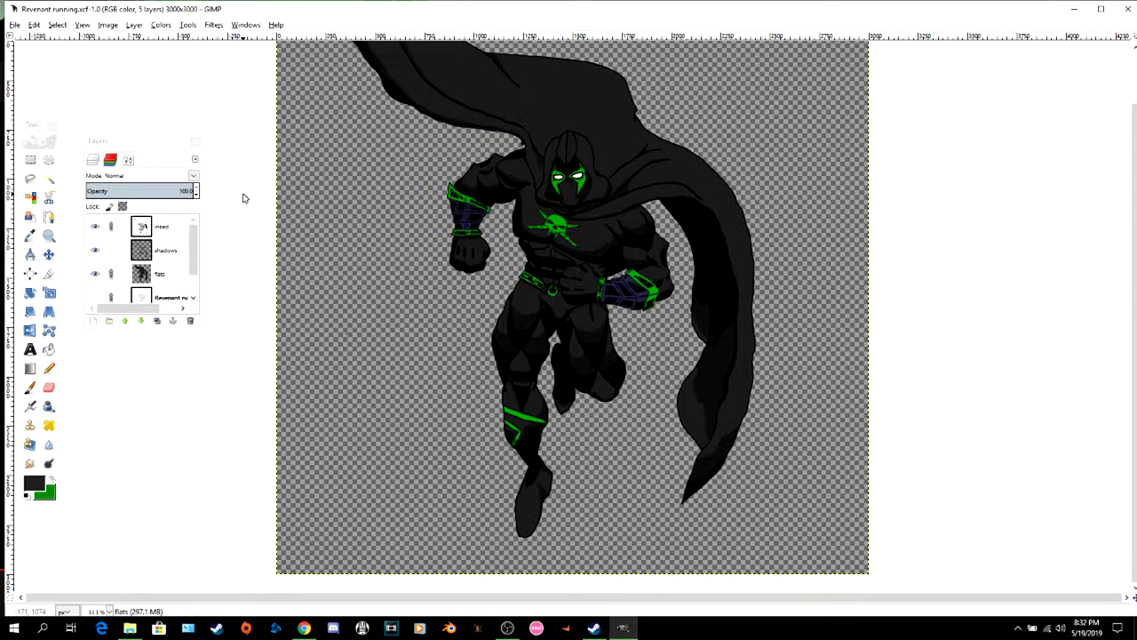
- Make the green the foreground color and set it to 009606 for shading the mask markings
key(z)
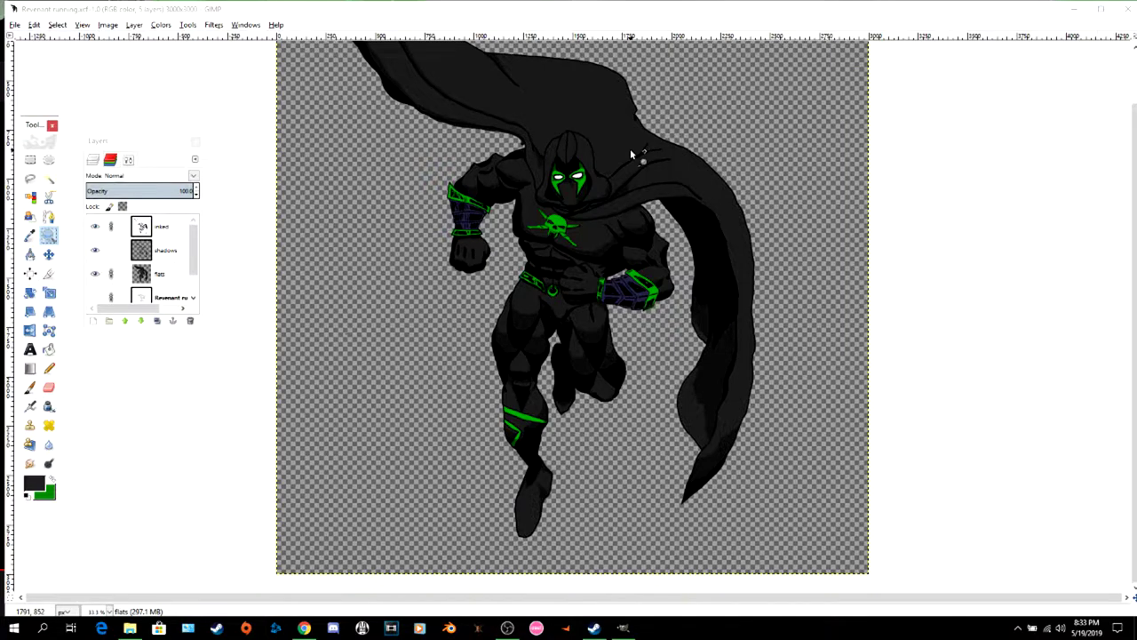
click(589, 175)
click(588, 175)
click(588, 175)
click(590, 175)
click(590, 175)
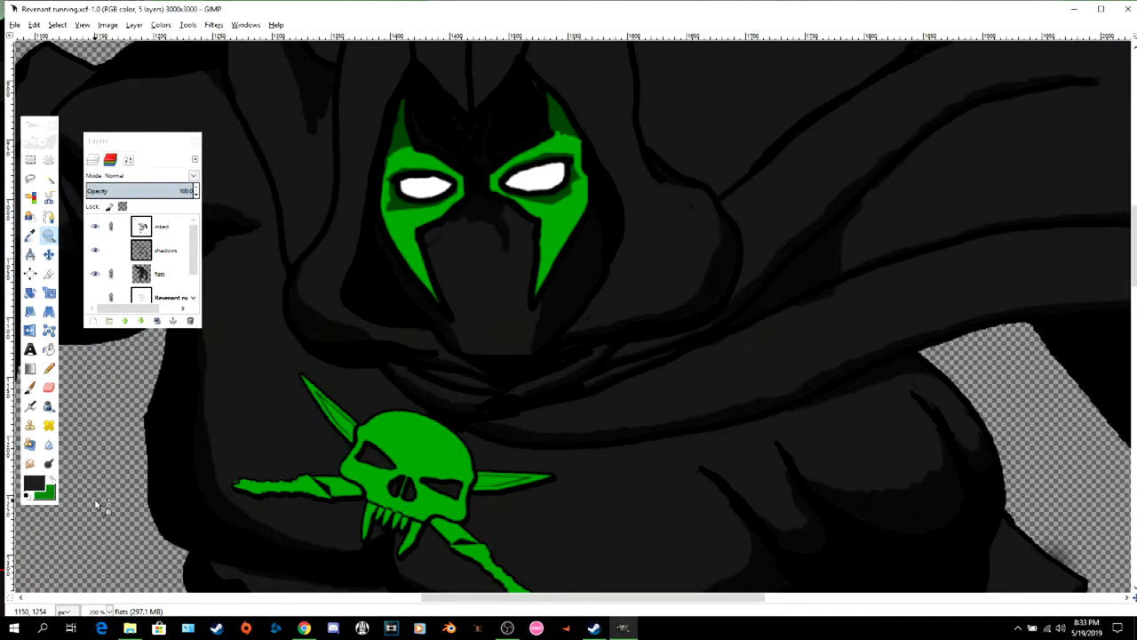
click(52, 479)
click(35, 484)
drag(724, 171, 720, 181)
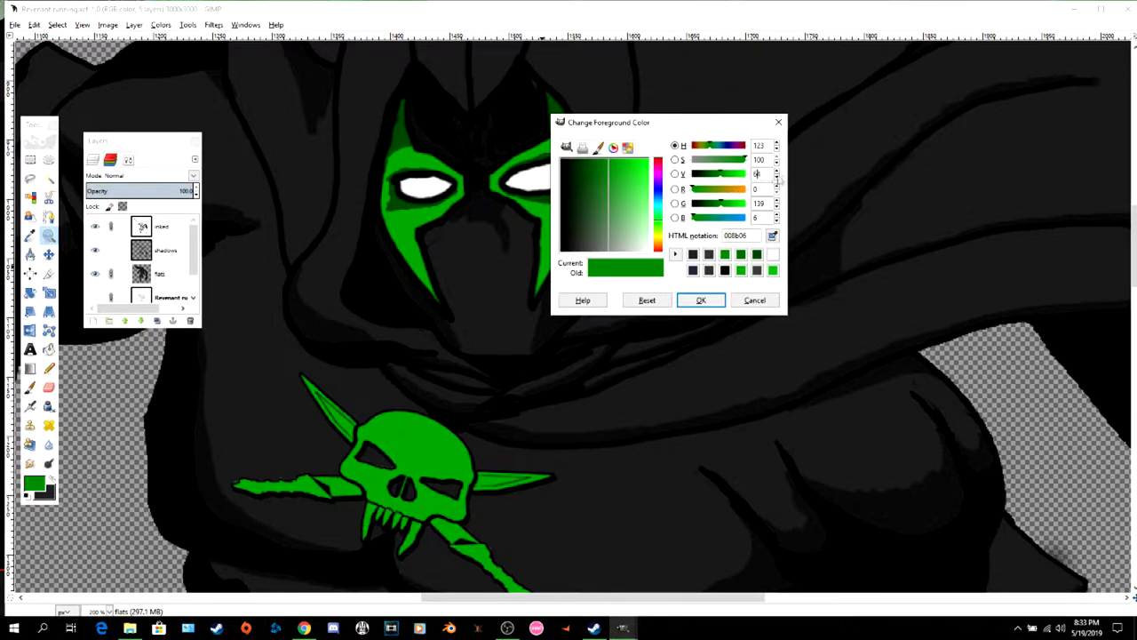
click(772, 158)
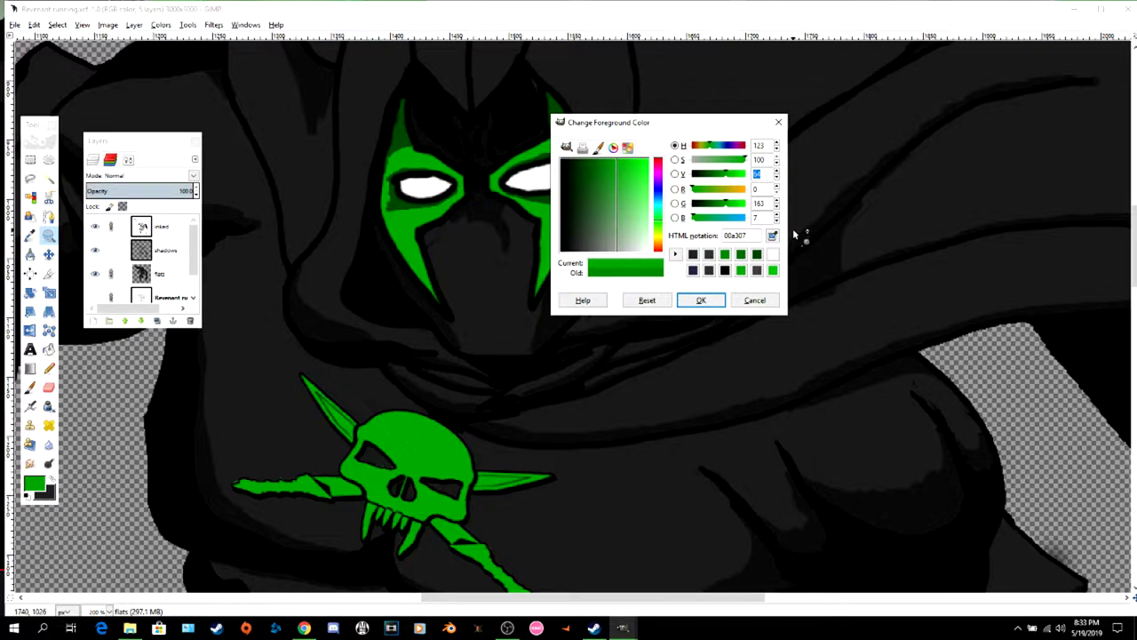
click(701, 300)
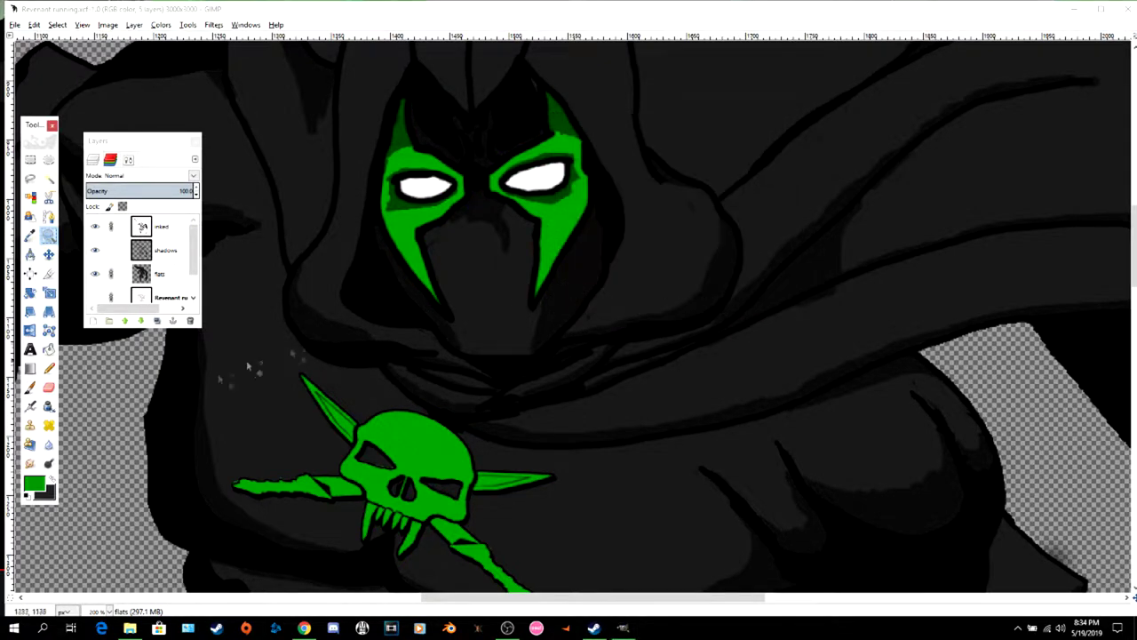
- Paint a green shade with the Paintbrush along the outer edge of the mask's right-hand eye marking on the flats layer
key(p)
click(552, 266)
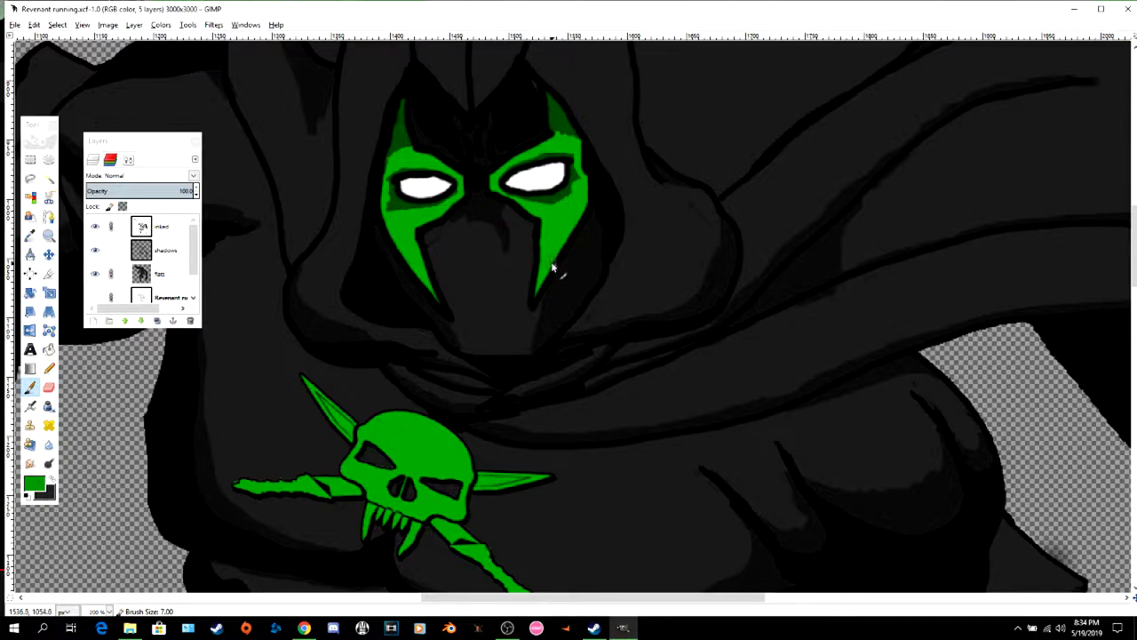
click(575, 229)
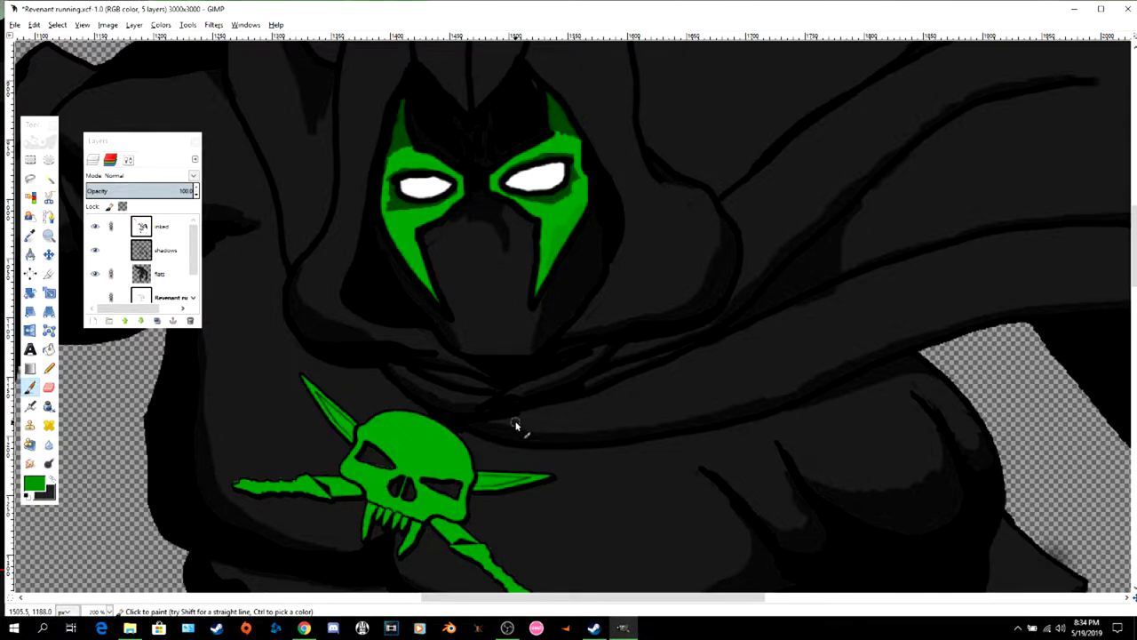
- Choose a darker green as the foreground color and shade the lower parts of both mask eye markings
click(34, 483)
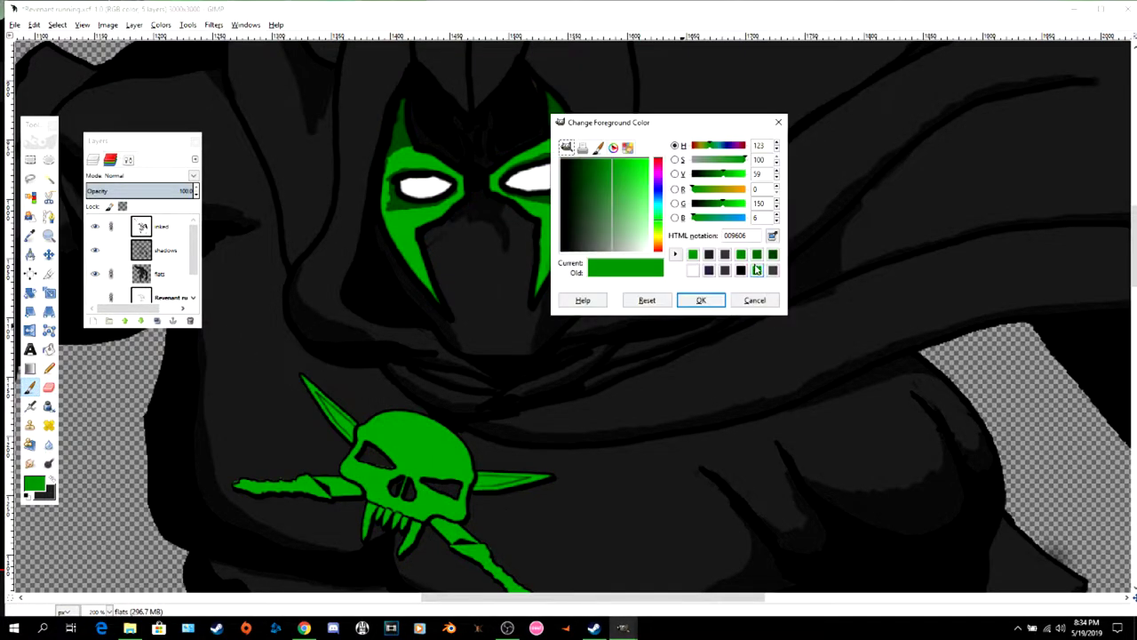
click(701, 300)
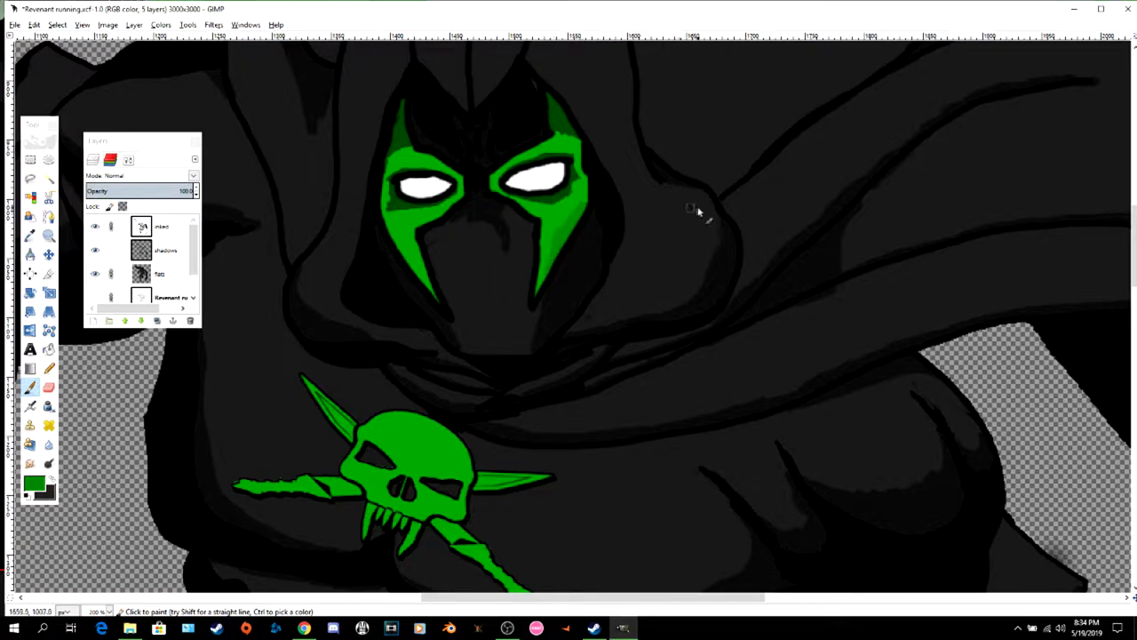
click(34, 484)
click(703, 297)
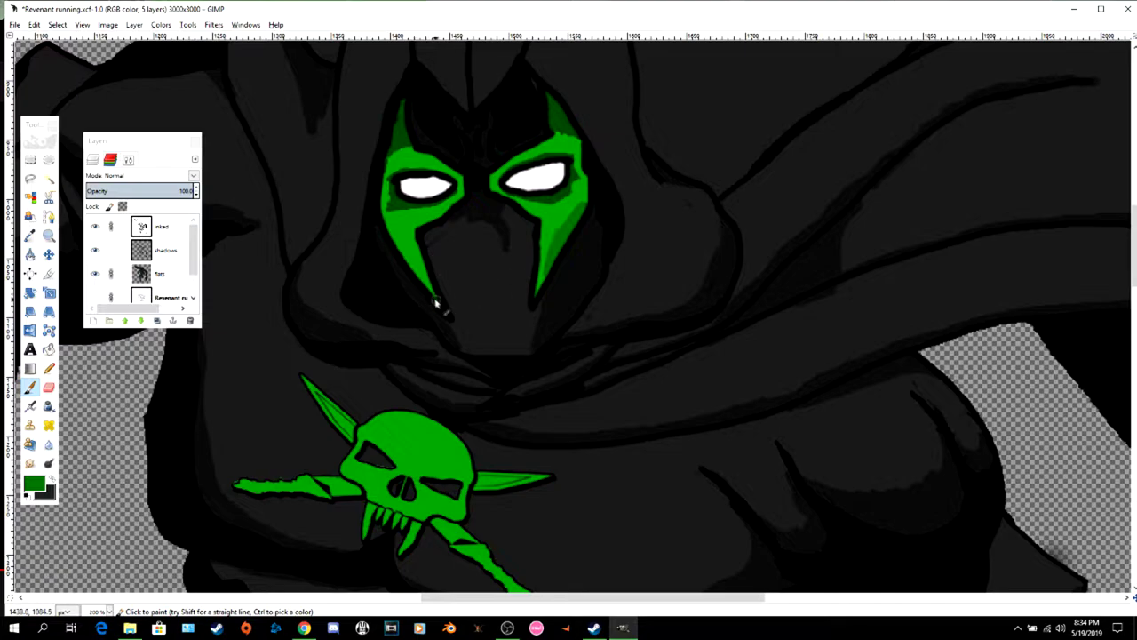
mouse_move(435, 303)
mouse_down()
mouse_move(390, 230)
mouse_move(433, 286)
mouse_up()
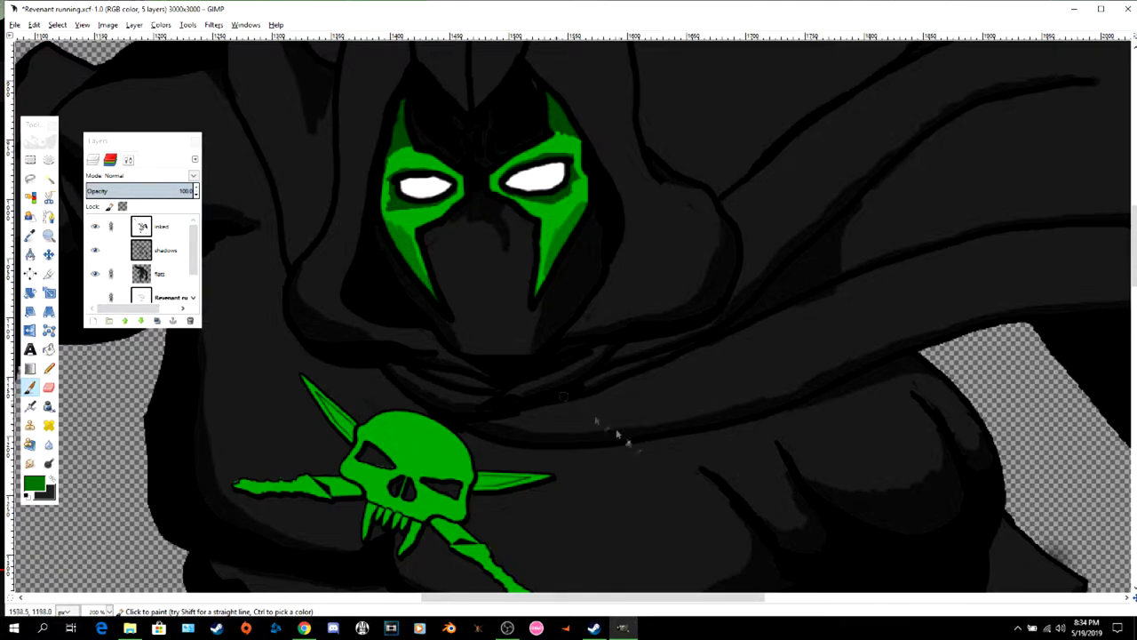
- Paint dark green shading near the right end of the upper green band on the front leg
scroll(617, 435, down, 15)
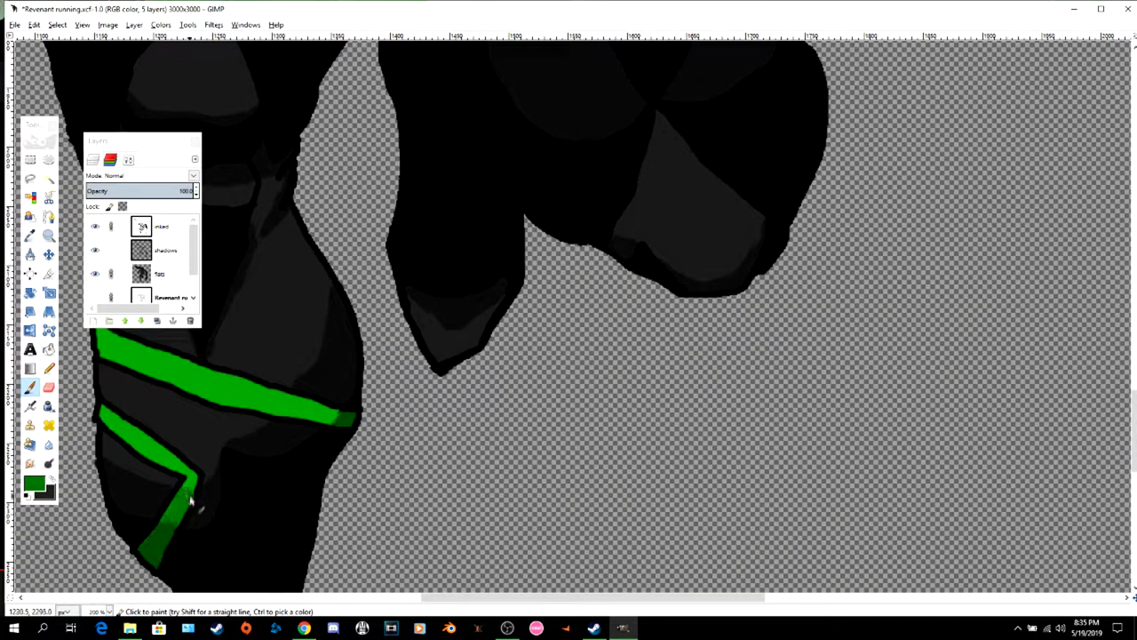
mouse_move(294, 402)
mouse_down()
mouse_move(321, 419)
mouse_move(317, 407)
mouse_up()
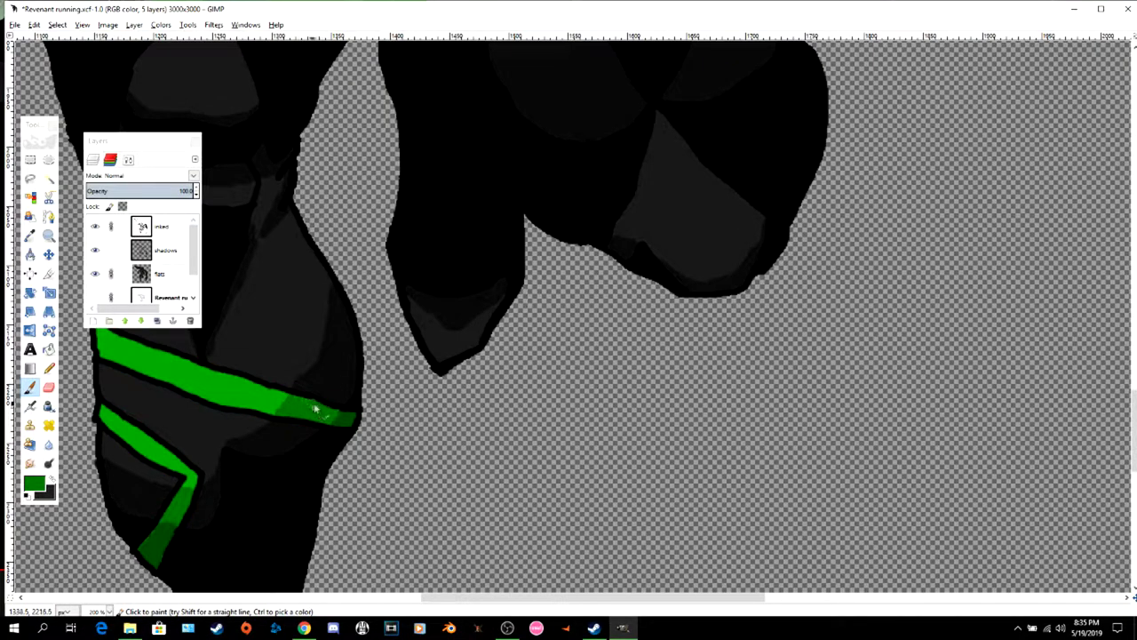
- Shade the lower corner of the wide green cuff on the right-hand gauntlet with the dark green
scroll(337, 408, up, 6)
scroll(946, 345, up, 5)
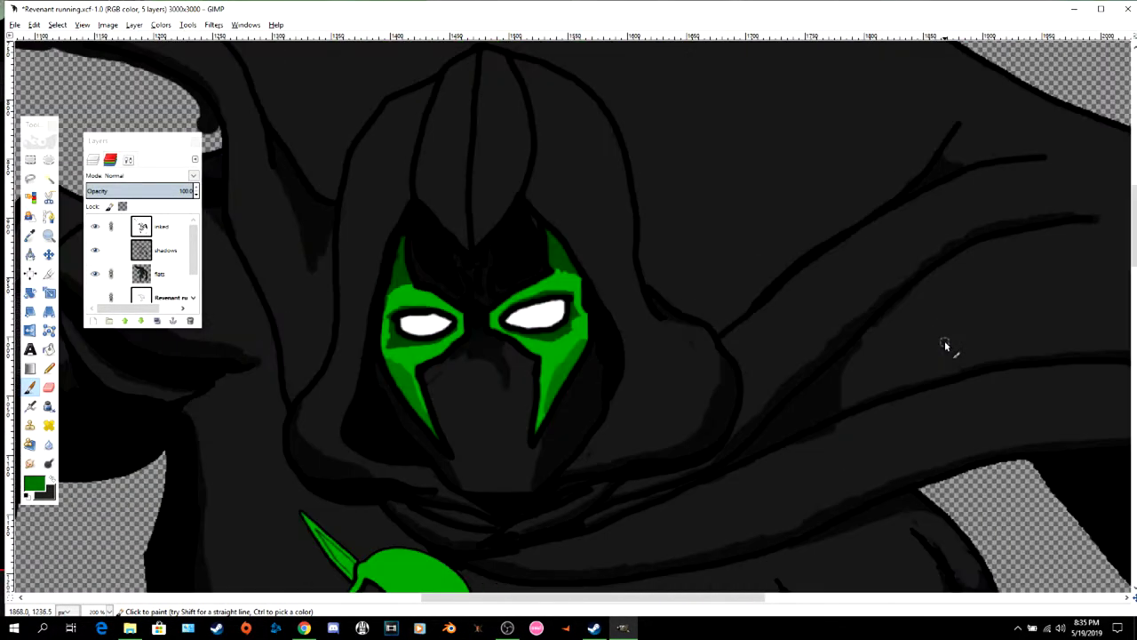
scroll(945, 345, down, 12)
scroll(445, 396, left, 2)
scroll(374, 399, up, 2)
scroll(374, 400, up, 15)
scroll(338, 356, left, 2)
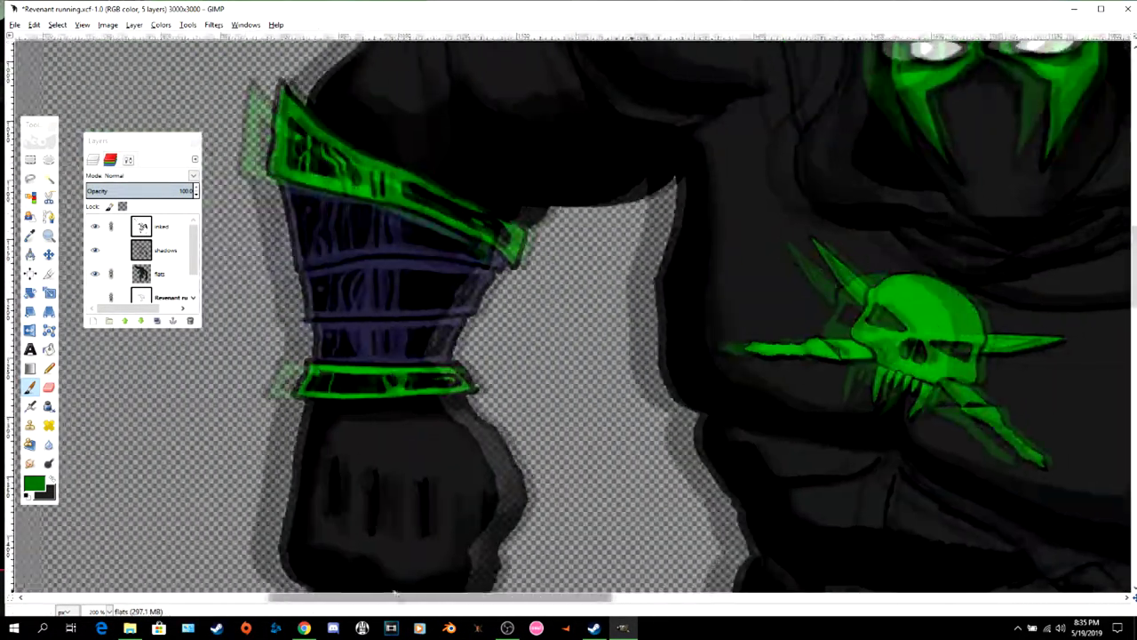
scroll(357, 524, down, 10)
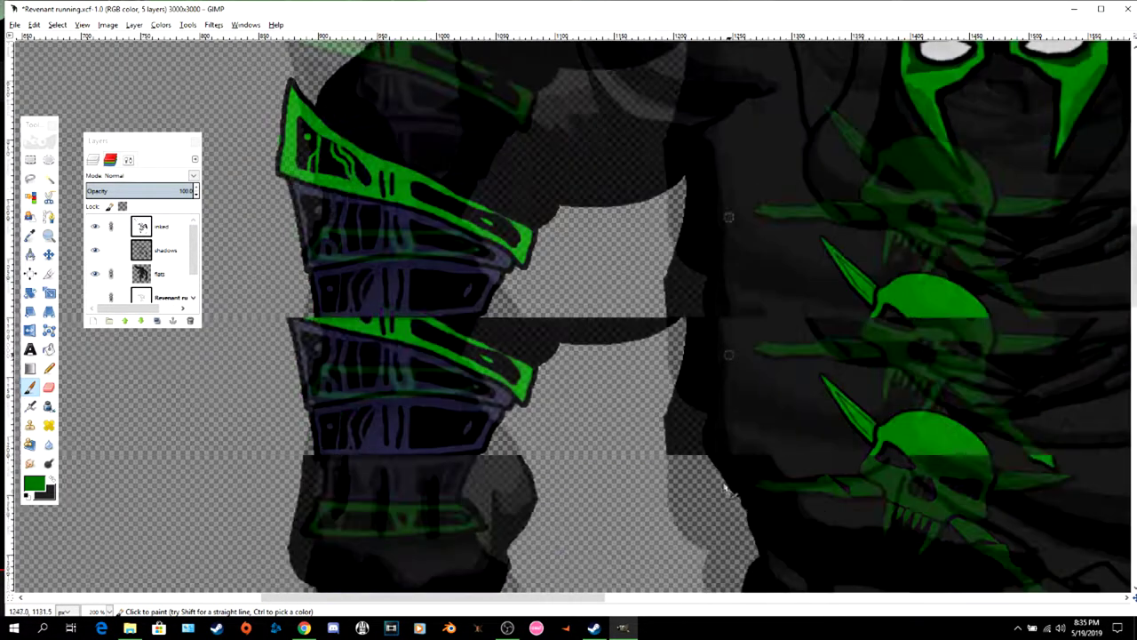
scroll(445, 522, right, 10)
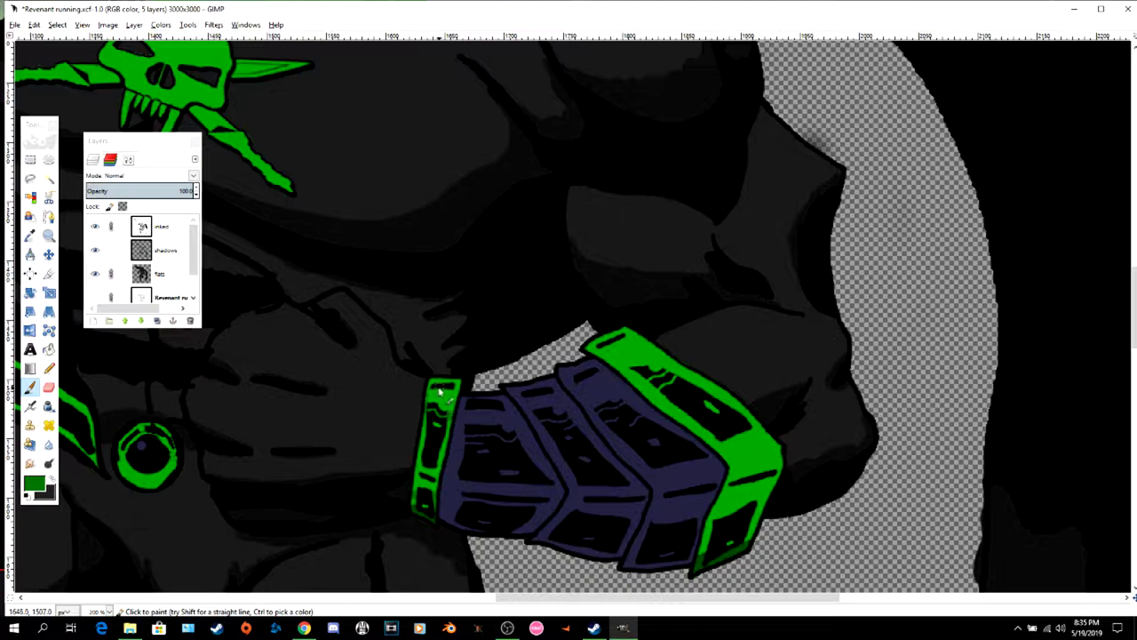
mouse_move(701, 552)
mouse_down()
mouse_move(711, 526)
mouse_move(754, 511)
mouse_up()
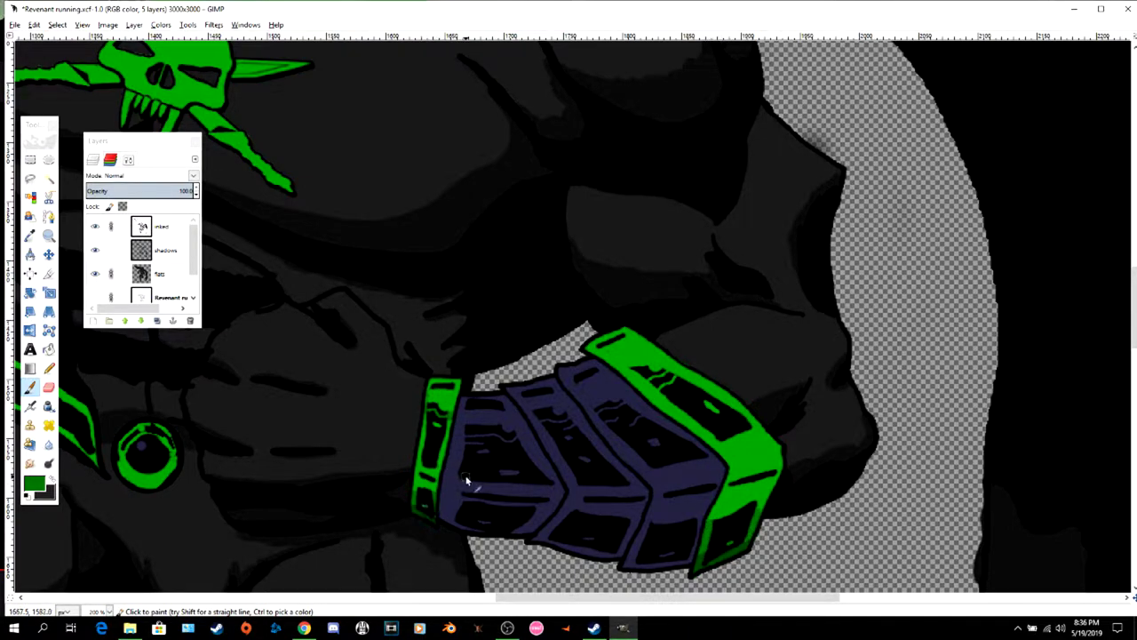
- Paint dark green shadows on the bent arm's green gauntlet trim, the belt buckle and the lower edge of the belt
mouse_move(682, 369)
mouse_down()
mouse_move(655, 398)
mouse_move(638, 375)
mouse_move(643, 399)
mouse_move(652, 373)
mouse_up()
scroll(584, 471, left, 5)
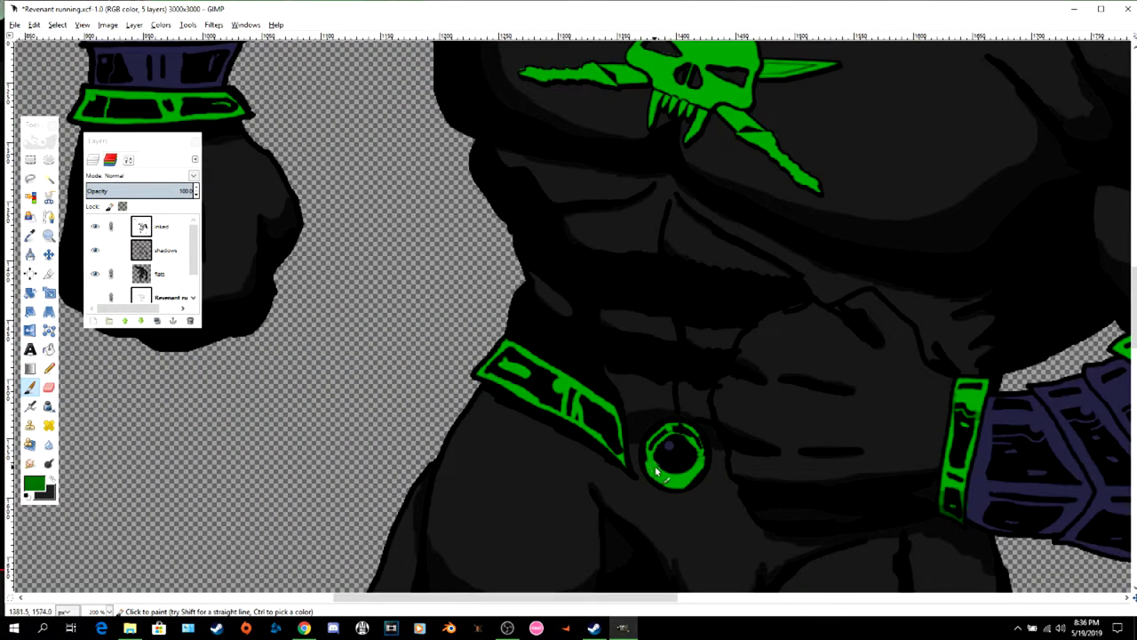
drag(659, 468, 690, 475)
drag(626, 464, 482, 375)
- Paint dark green shadows along the lower edges of both green bands on the other arm's gauntlet
scroll(682, 479, up, 4)
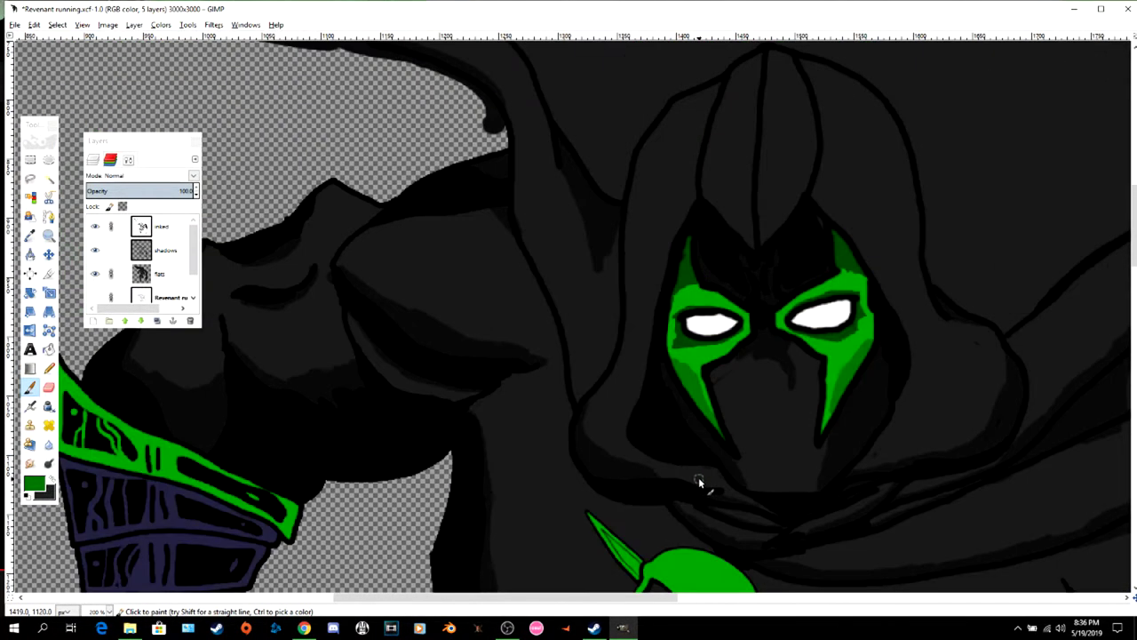
scroll(700, 482, down, 1)
drag(577, 598, 505, 598)
drag(284, 308, 398, 347)
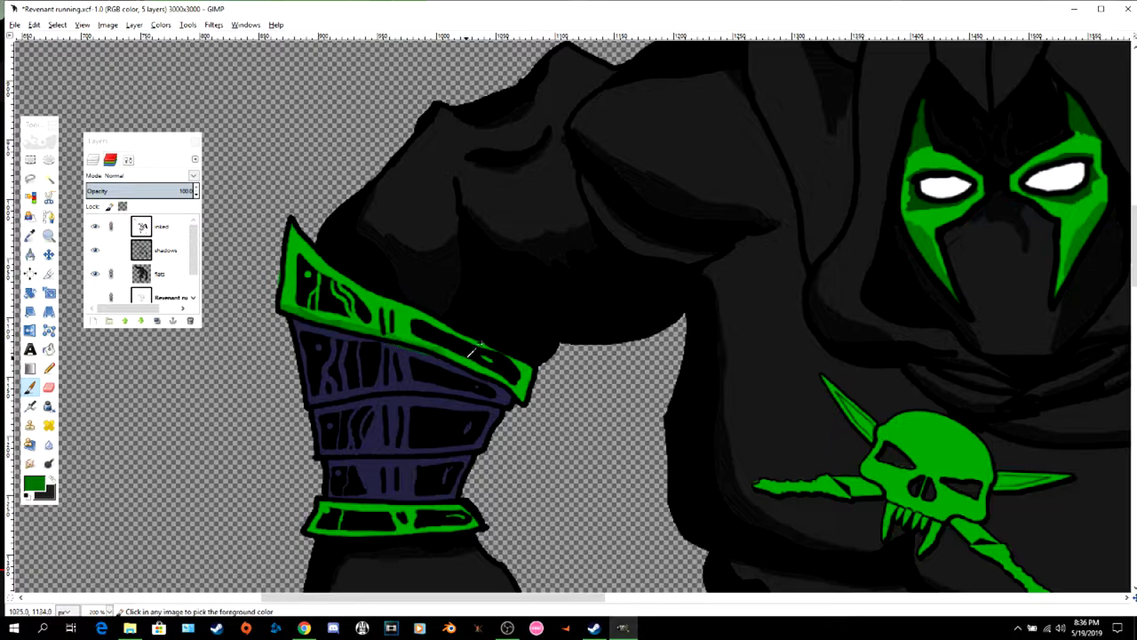
drag(282, 306, 520, 395)
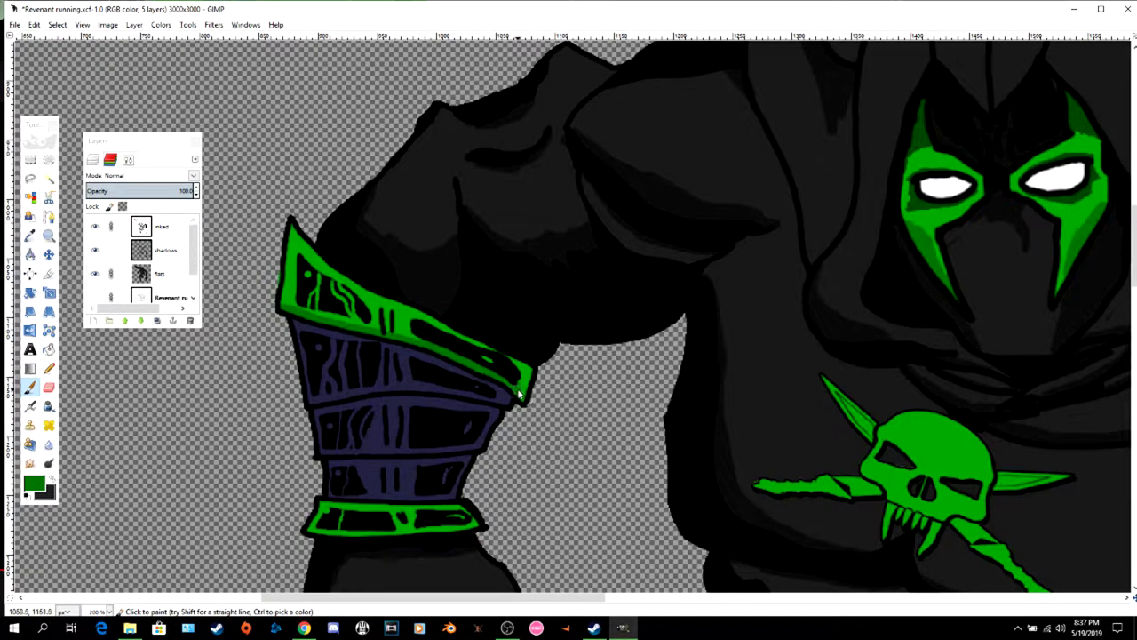
mouse_move(310, 534)
mouse_down()
mouse_move(480, 524)
mouse_move(404, 530)
mouse_up()
scroll(716, 528, down, 3)
scroll(716, 527, up, 3)
scroll(296, 315, down, 1)
scroll(304, 327, down, 6)
scroll(614, 363, up, 5)
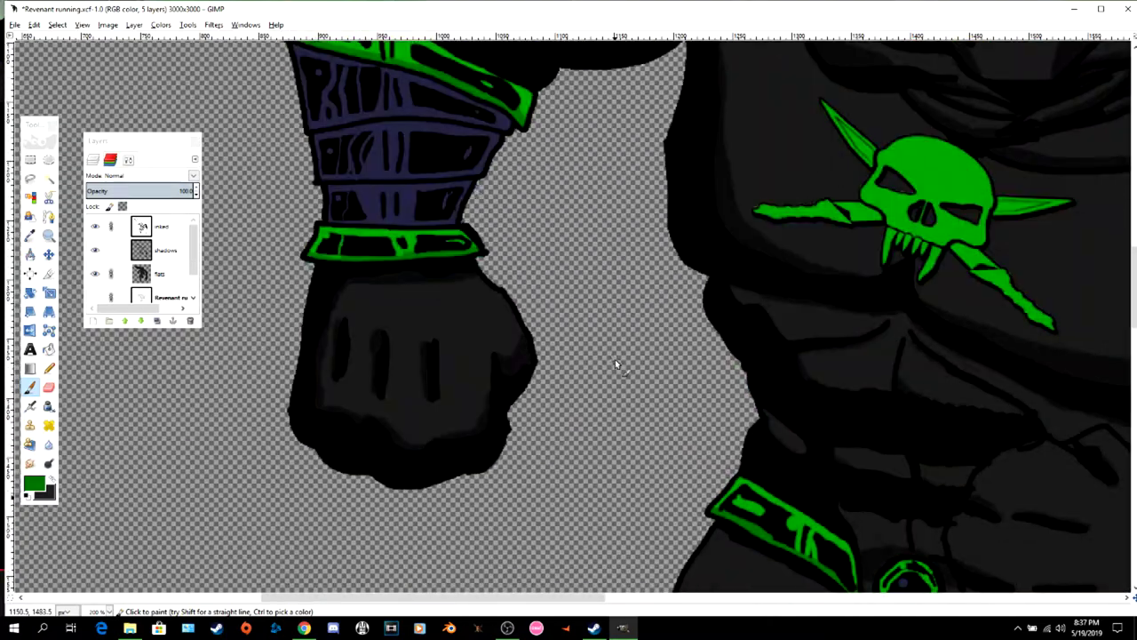
- Paint a dark green shadow along the underside of the horizontal jagged bone beside the chest skull
click(49, 235)
click(867, 229)
click(867, 229)
drag(463, 597, 514, 597)
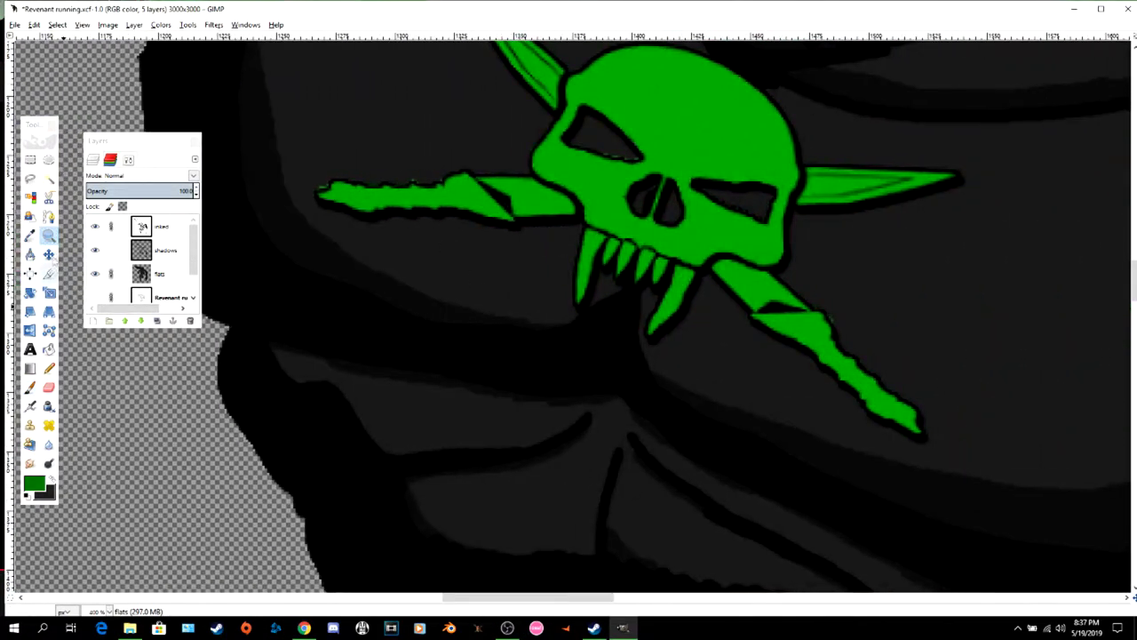
click(29, 387)
mouse_move(325, 198)
mouse_down()
mouse_move(509, 221)
mouse_move(576, 214)
mouse_up()
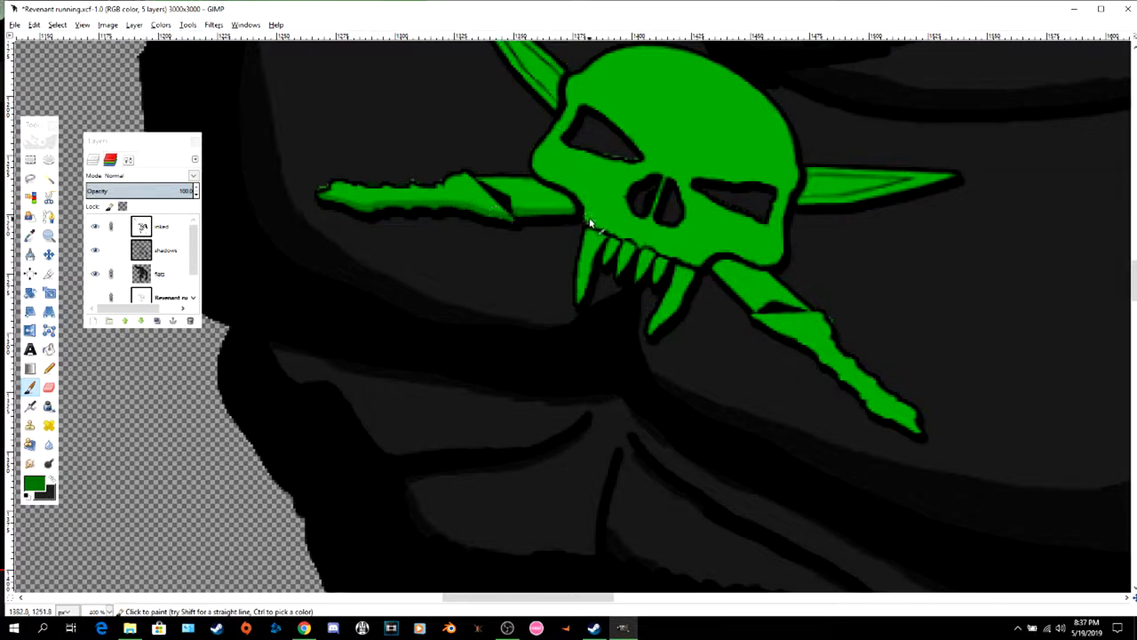
- Shade the skull's fangs, lower jaw and diagonal bone in dark green, adjusting the brush size up to 4
key(bracketleft)
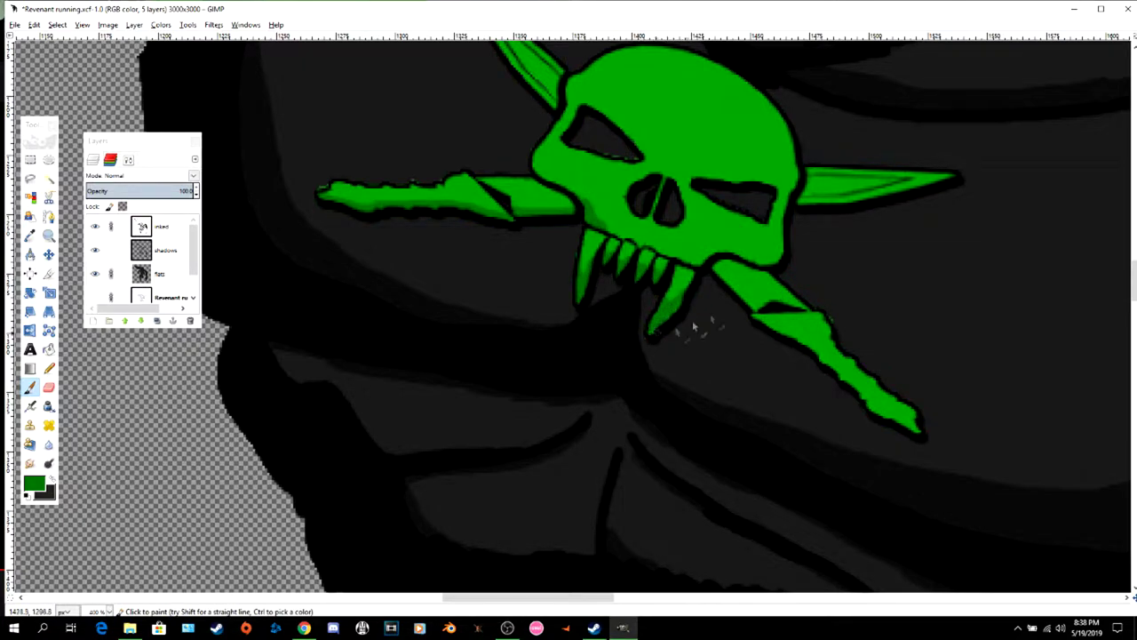
key(bracketright)
key(bracketright)
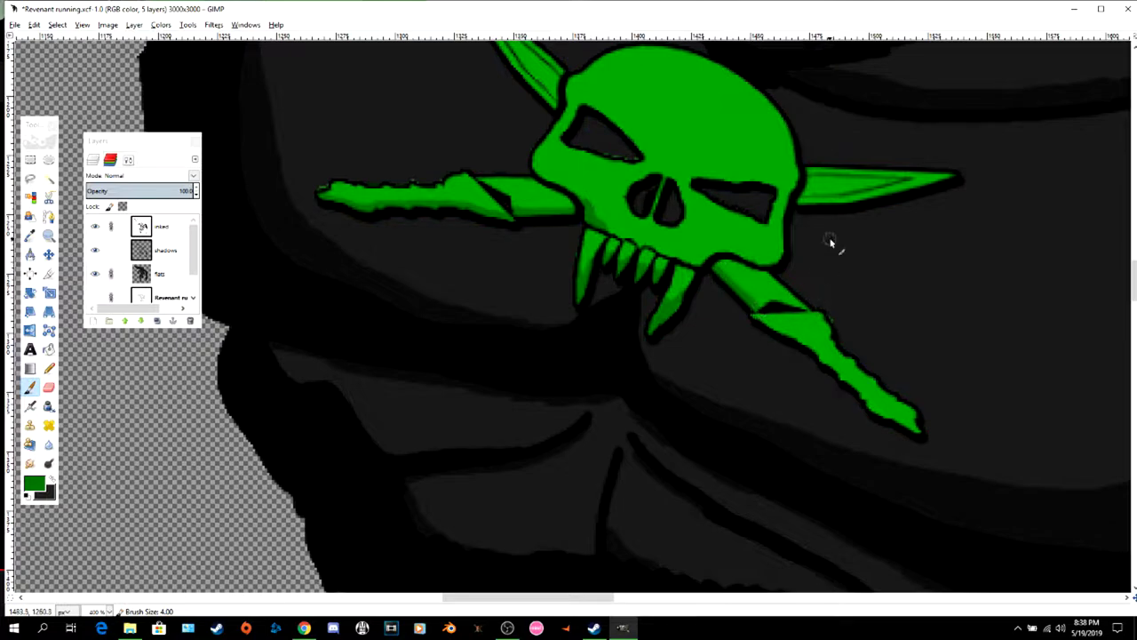
scroll(831, 242, up, 3)
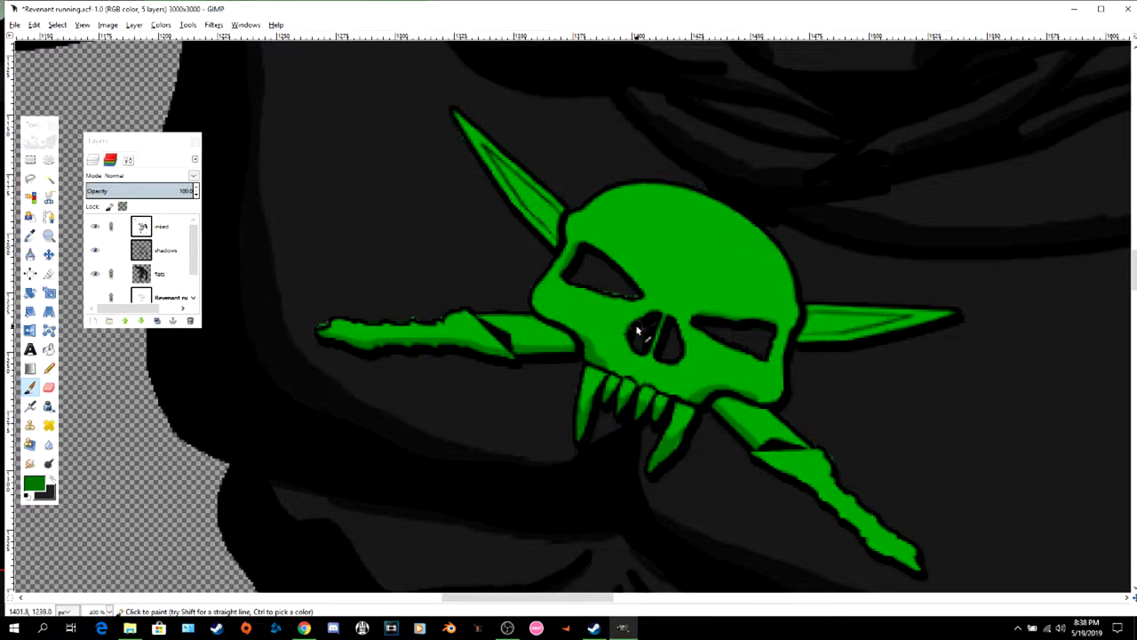
- Shade the two pointed blades behind the skull in dark green with a smaller brush
key(bracketleft)
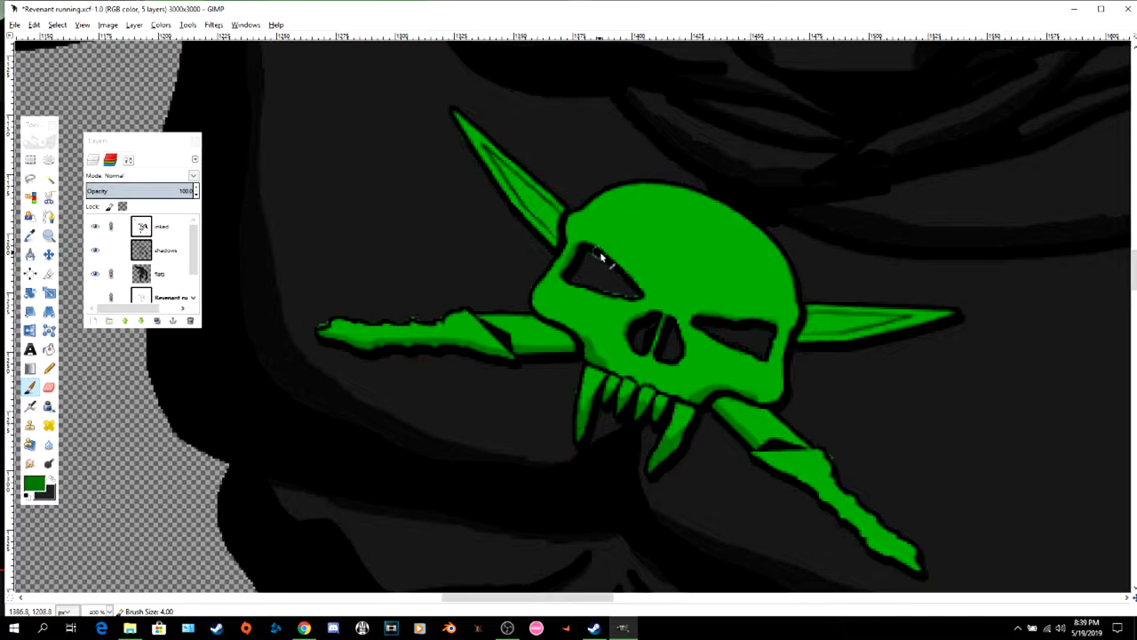
key(bracketleft)
drag(804, 340, 886, 326)
drag(488, 165, 557, 244)
- Examine the whole figure from hood to legs to check the green shading
scroll(800, 317, up, 2)
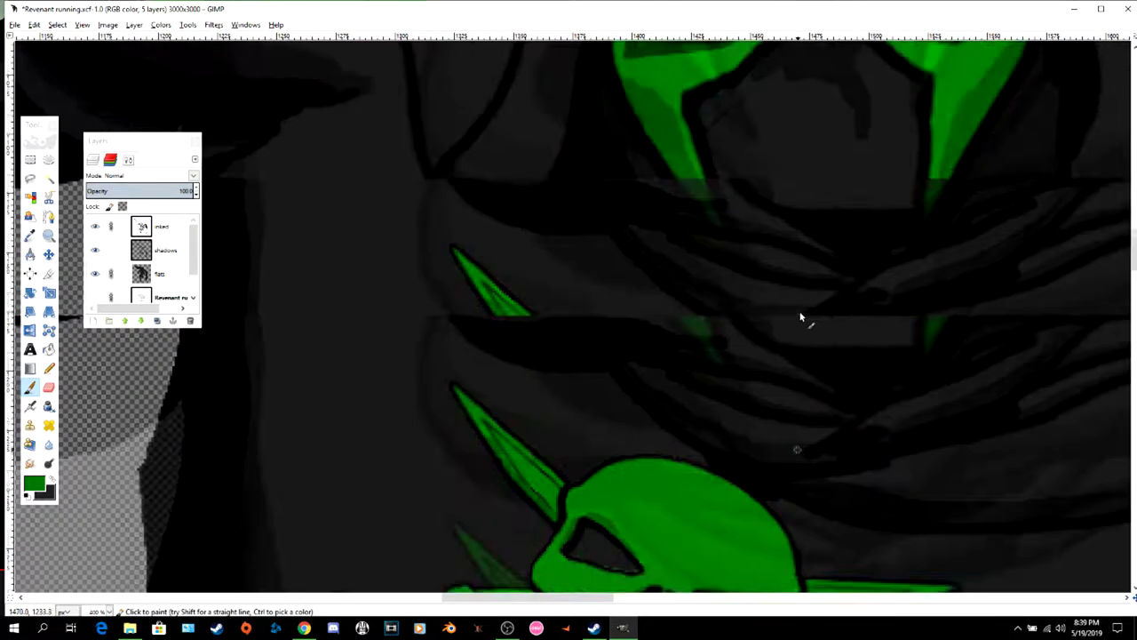
scroll(799, 317, down, 7)
drag(524, 597, 730, 597)
scroll(674, 415, down, 6)
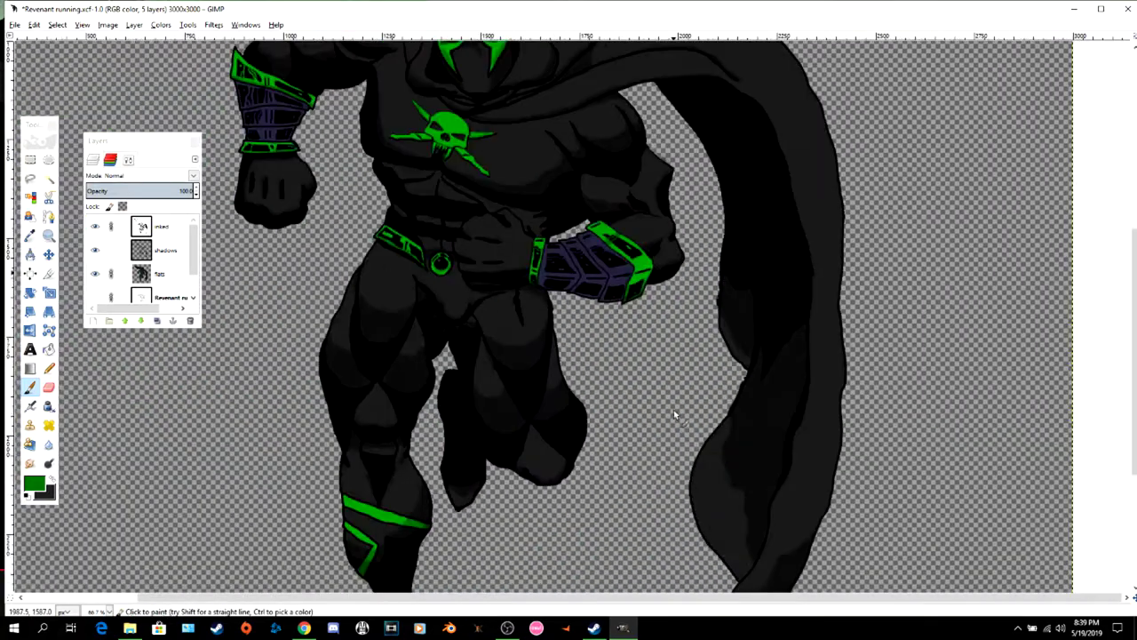
scroll(673, 415, up, 4)
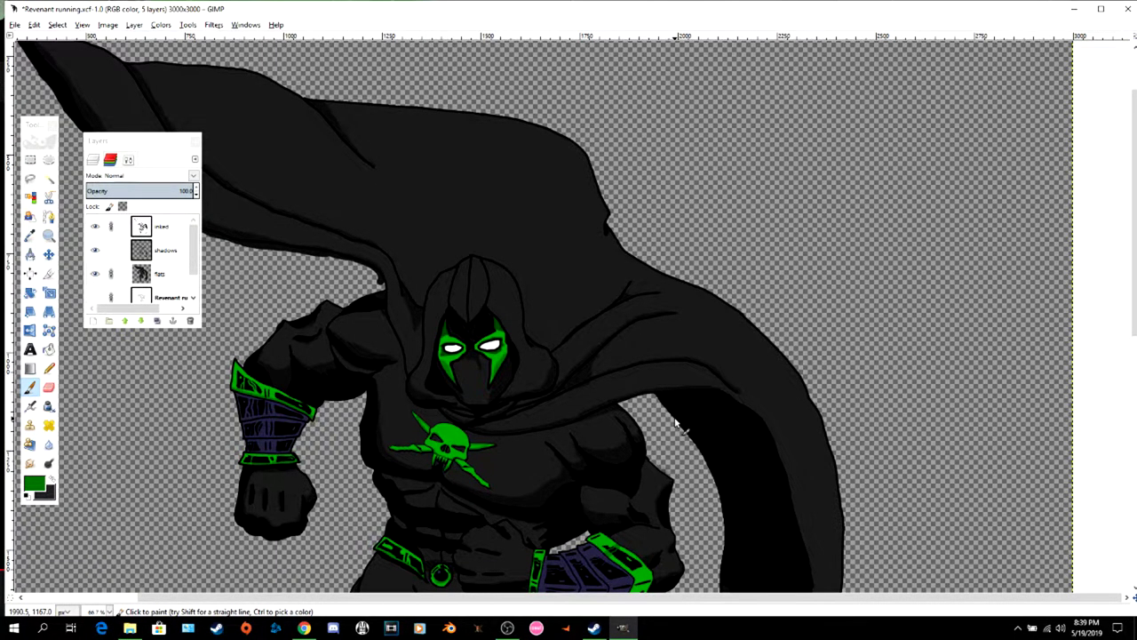
scroll(625, 412, down, 4)
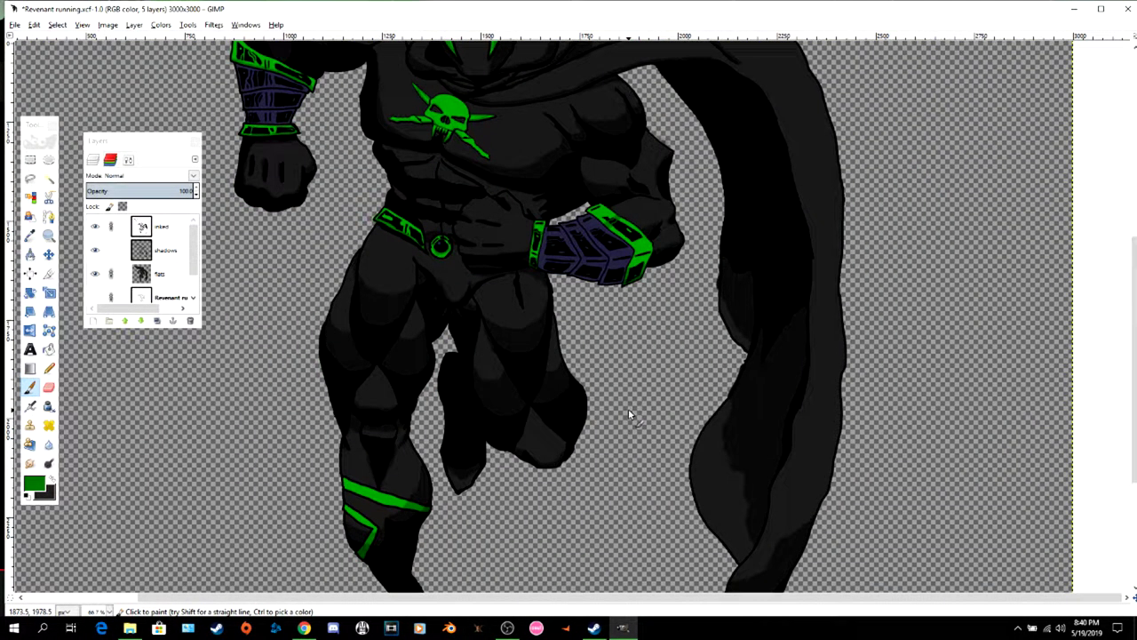
scroll(613, 280, up, 4)
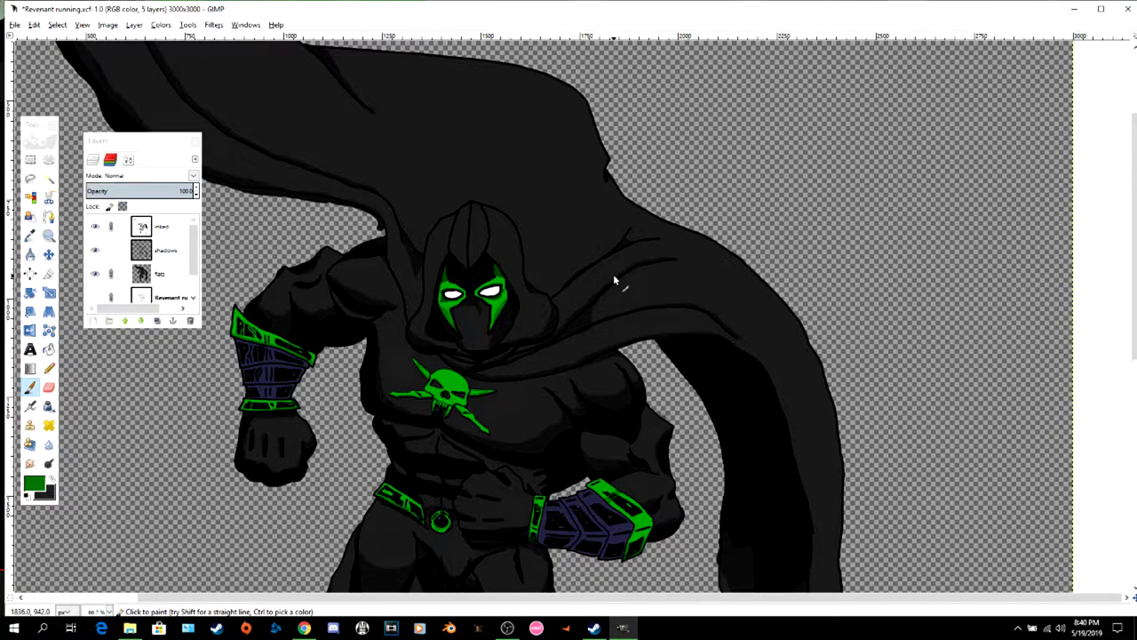
scroll(613, 276, down, 2)
- Sample the gauntlet's purple from the flats layer, return to the shadows layer and set a darker purple as the Paintbrush colour
click(49, 236)
triple_click(644, 406)
key(p)
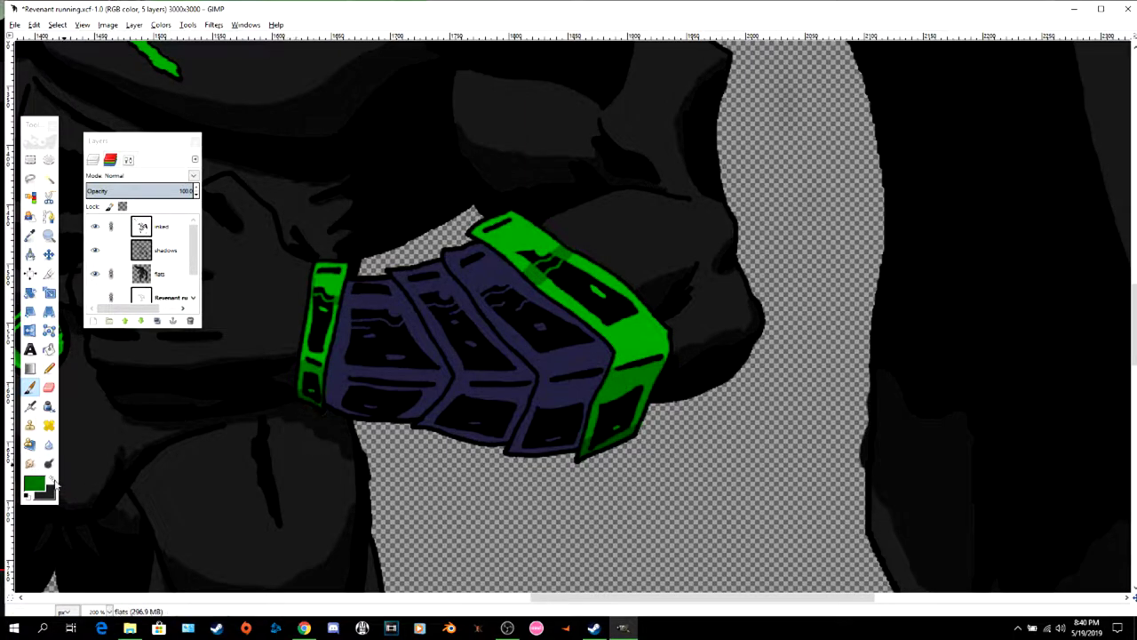
click(52, 479)
click(30, 236)
click(162, 272)
click(339, 396)
click(163, 250)
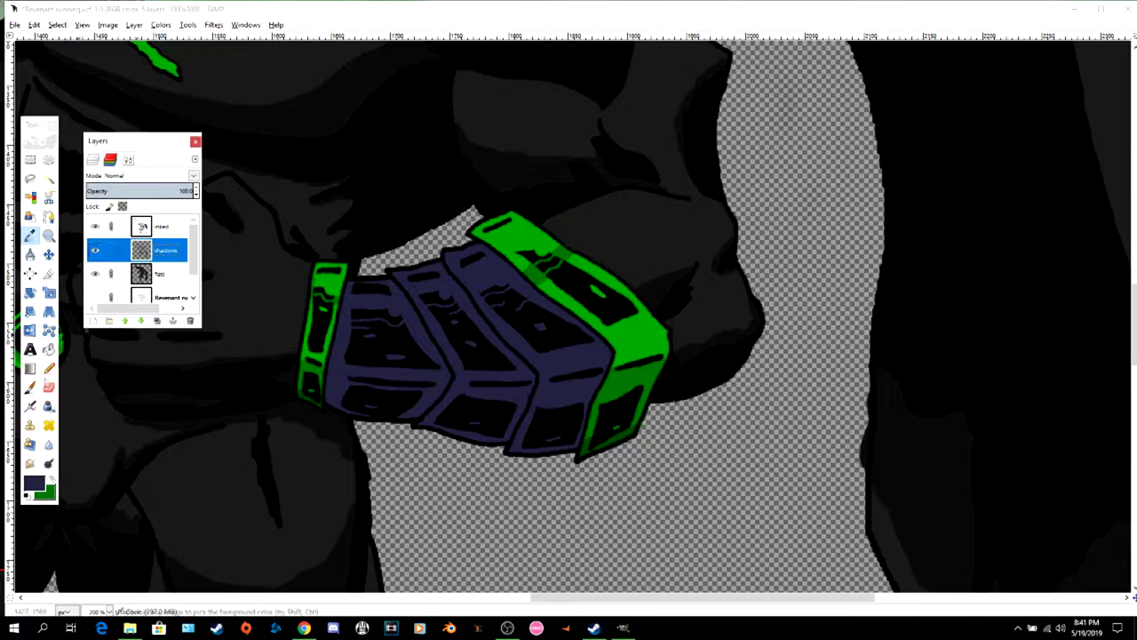
click(30, 387)
click(34, 483)
drag(707, 175, 702, 180)
click(701, 300)
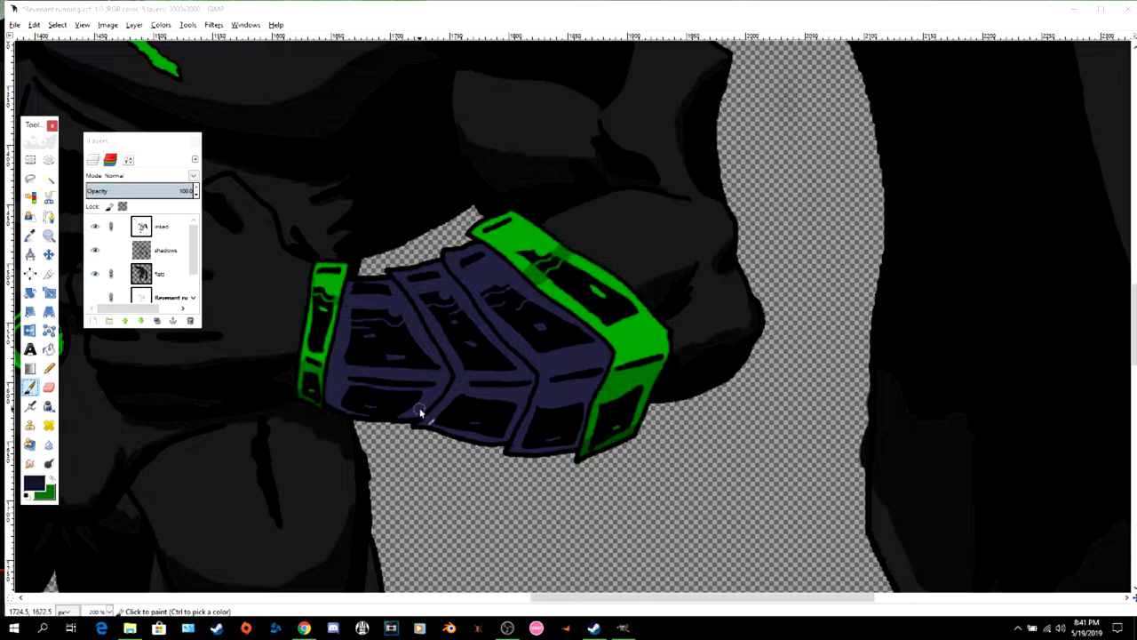
- Paint dark purple shadows over the lower faces and across the upper part of the bent arm's gauntlet plates
mouse_move(533, 441)
mouse_down()
mouse_move(572, 447)
mouse_move(531, 429)
mouse_move(539, 391)
mouse_move(567, 393)
mouse_move(575, 439)
mouse_move(552, 432)
mouse_move(596, 380)
mouse_move(583, 407)
mouse_move(498, 421)
mouse_move(377, 390)
mouse_up()
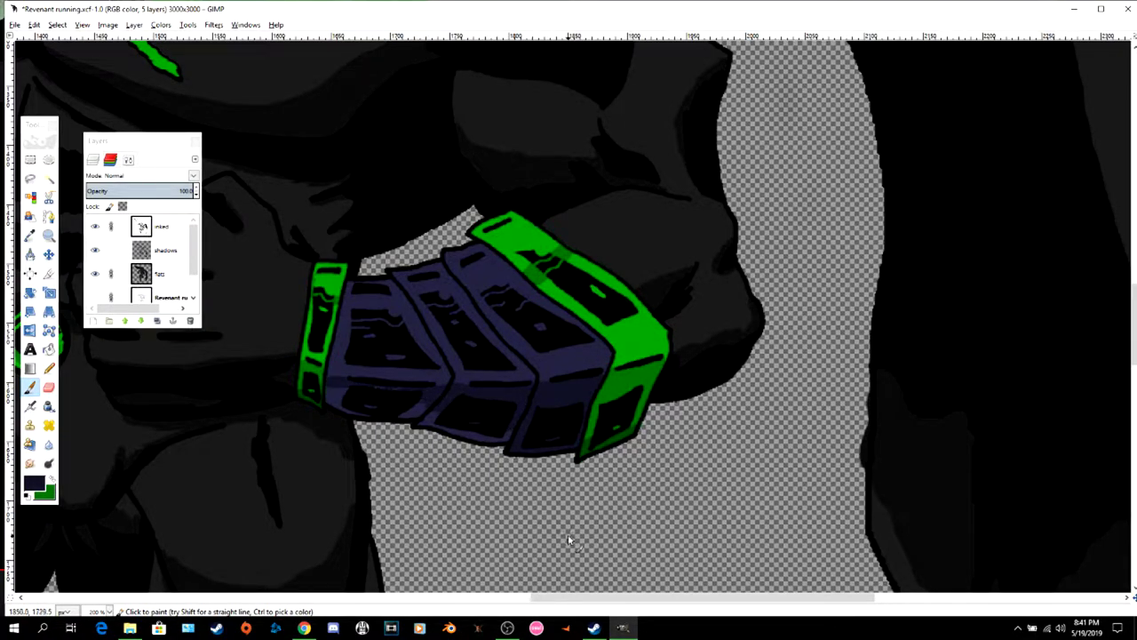
scroll(568, 539, down, 3)
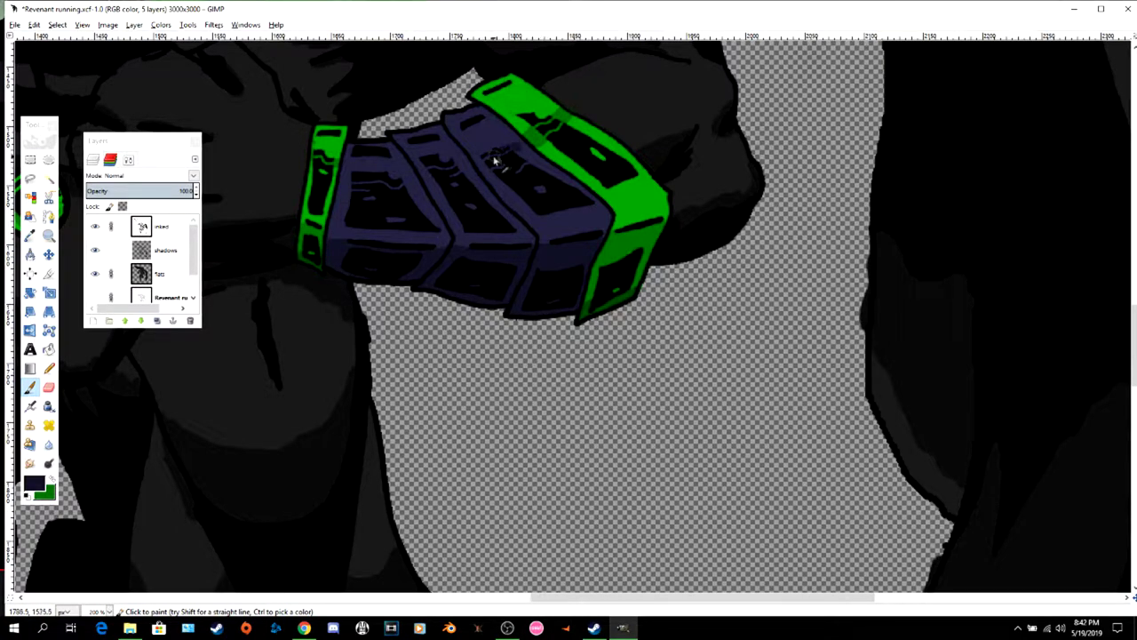
mouse_move(495, 158)
mouse_down()
mouse_move(435, 165)
mouse_move(477, 166)
mouse_move(467, 174)
mouse_move(421, 167)
mouse_up()
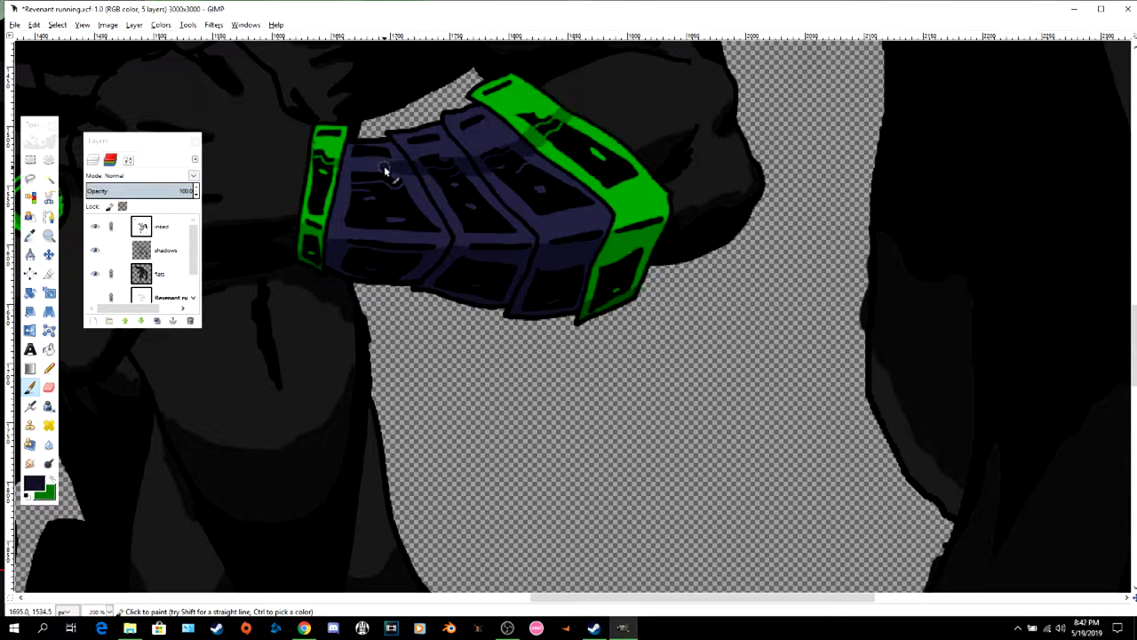
- Paint dark purple shadows on both sides of the other gauntlet's plates with brush size 8, keeping the central strip light
scroll(552, 527, up, 6)
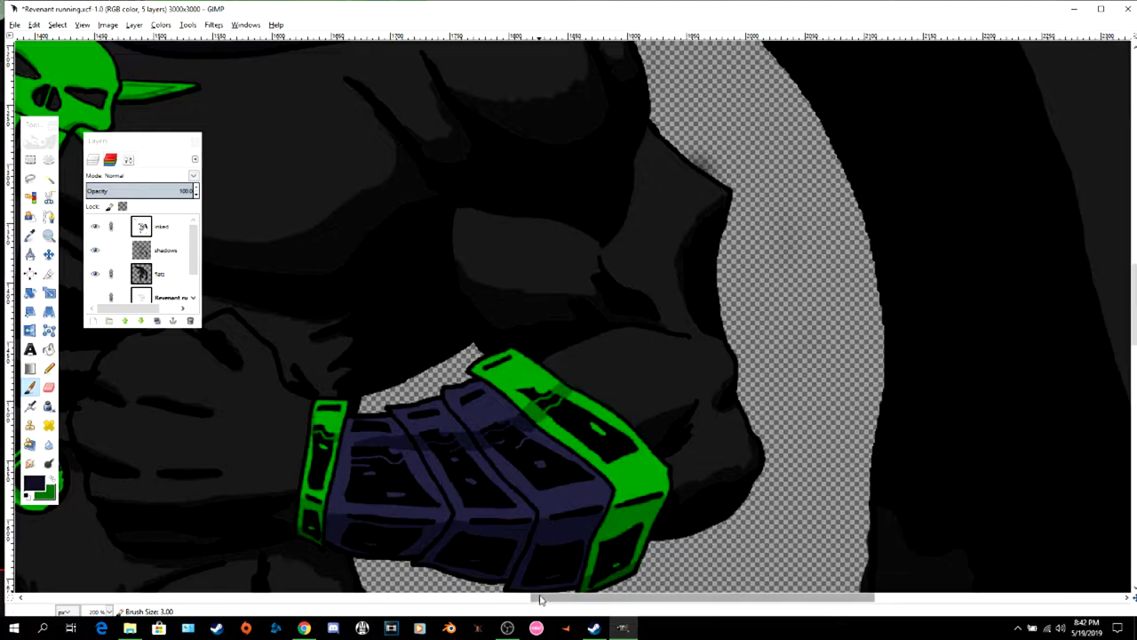
drag(538, 599, 264, 599)
scroll(386, 442, up, 3)
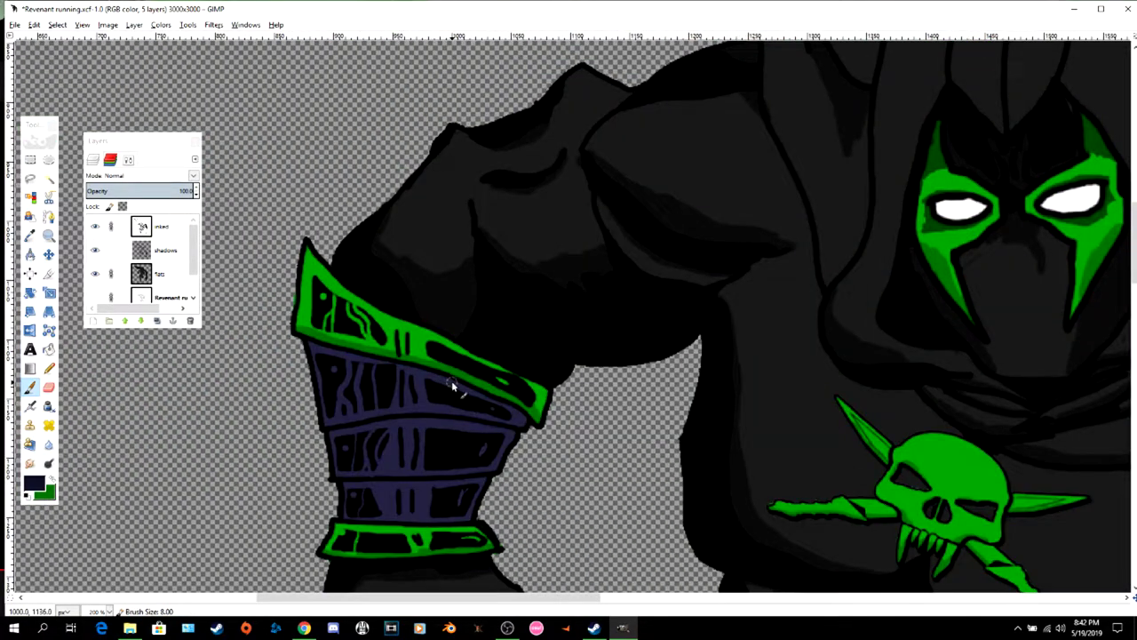
mouse_move(452, 382)
mouse_down()
mouse_move(437, 515)
mouse_move(456, 520)
mouse_move(449, 470)
mouse_move(463, 474)
mouse_move(474, 509)
mouse_move(454, 389)
mouse_move(500, 409)
mouse_move(479, 468)
mouse_move(504, 444)
mouse_up()
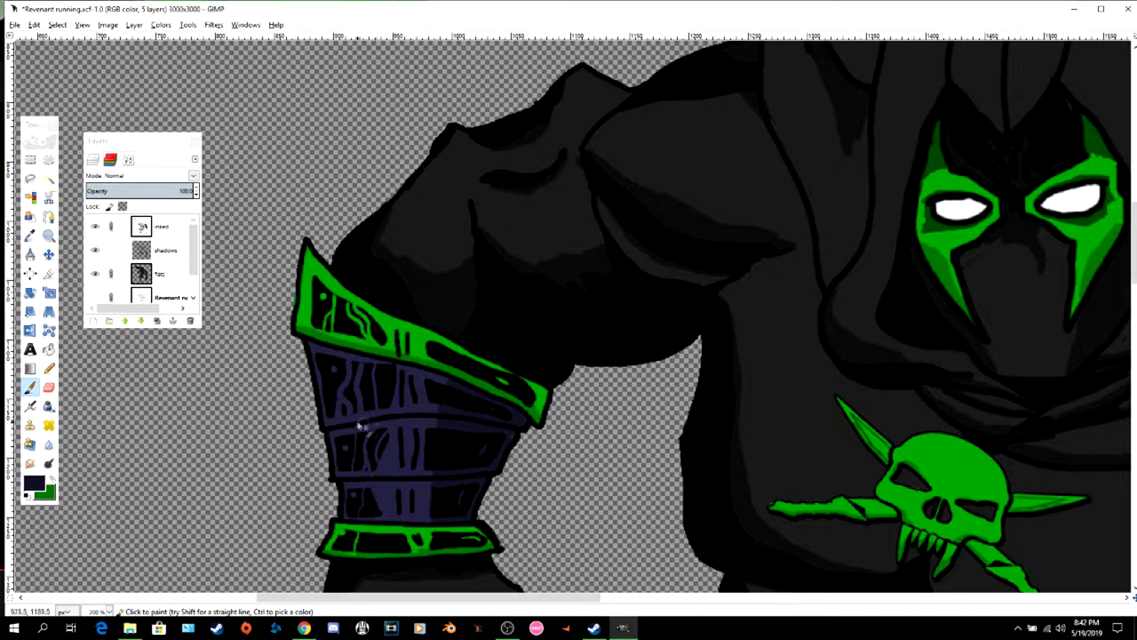
drag(420, 411, 328, 427)
mouse_move(427, 472)
mouse_down()
mouse_move(358, 477)
mouse_move(434, 519)
mouse_move(386, 503)
mouse_up()
- Erase the excess dark purple from the gauntlet plates with a smaller eraser
key(shift+e)
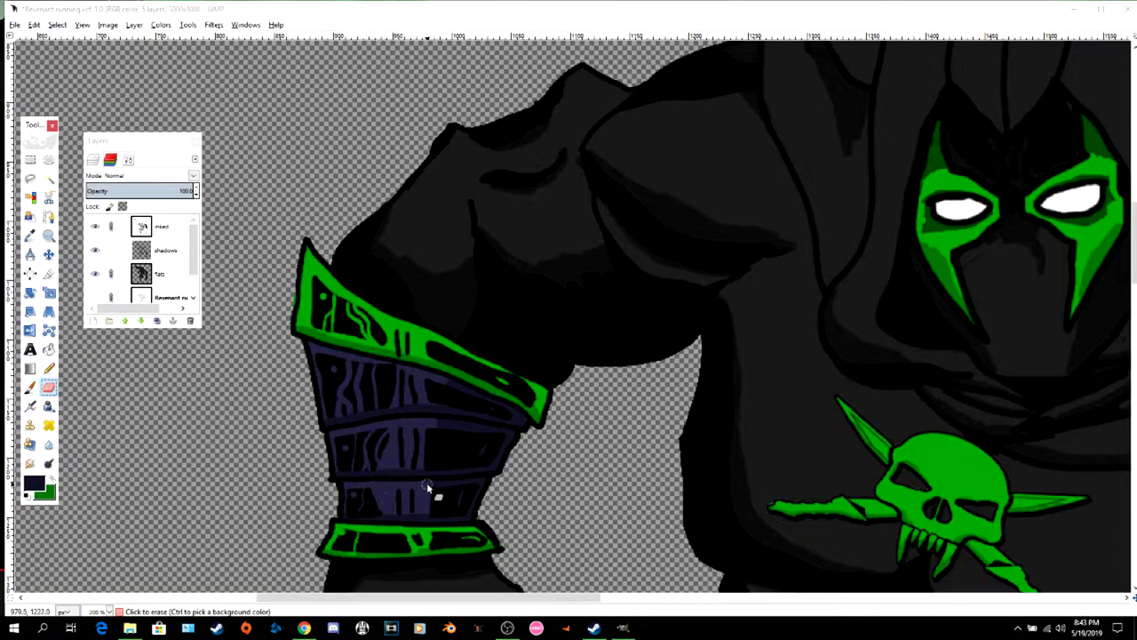
key(bracketleft)
mouse_move(393, 410)
mouse_down()
mouse_move(338, 469)
mouse_move(412, 467)
mouse_move(423, 514)
mouse_move(342, 525)
mouse_up()
- Swap the foreground colour back to dark green and save the artwork
key(p)
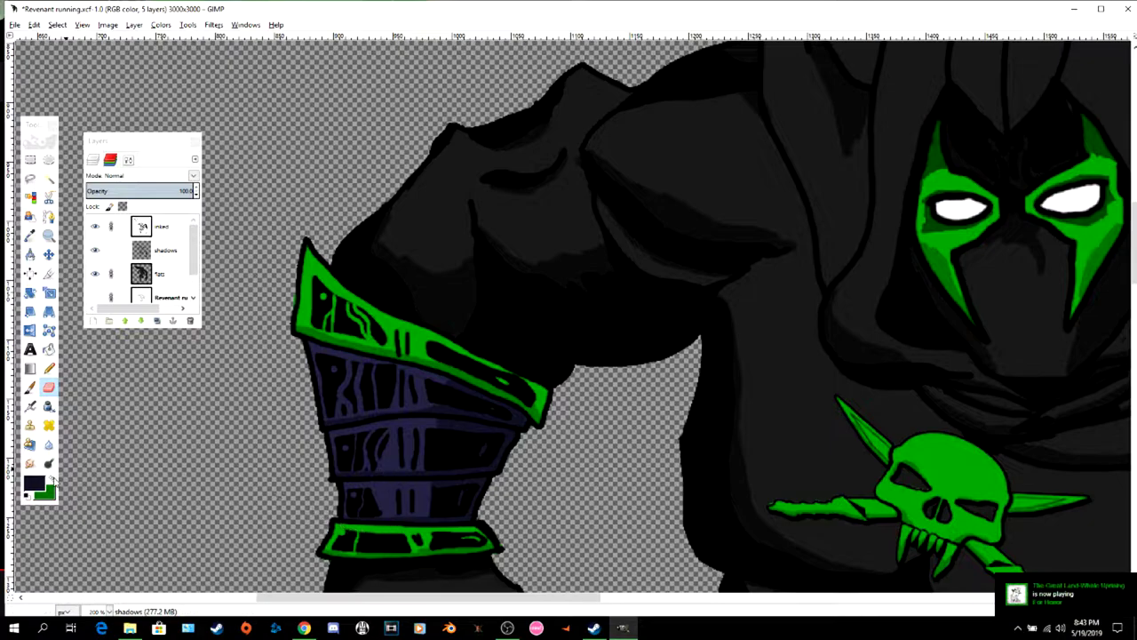
key(x)
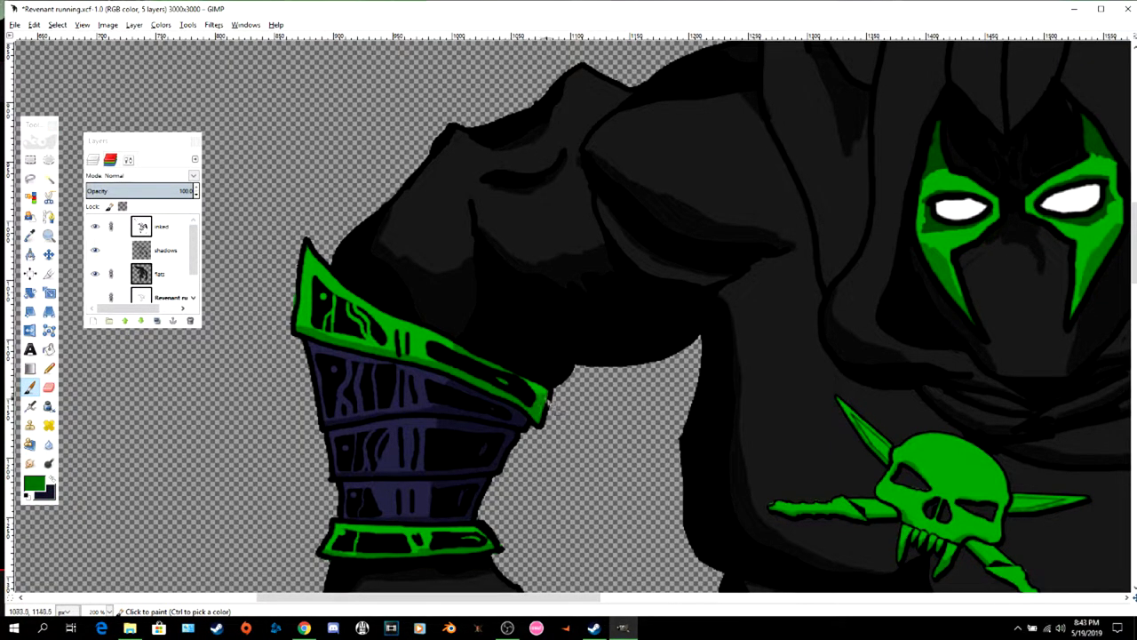
key(shift+e)
scroll(651, 486, down, 3)
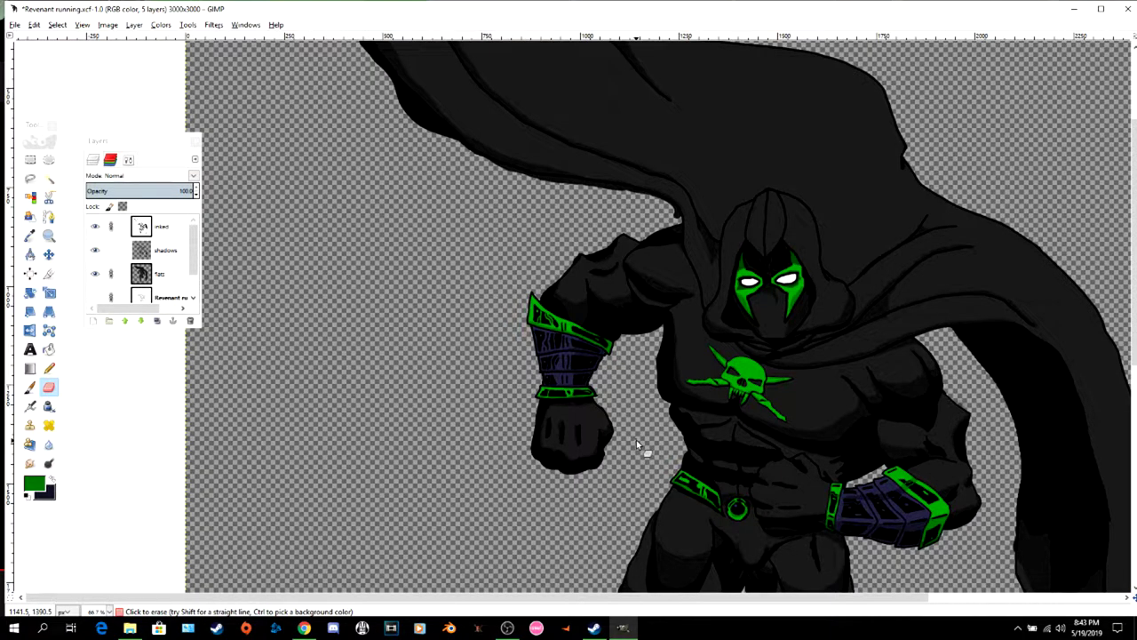
key(ctrl+s)
scroll(758, 460, down, 3)
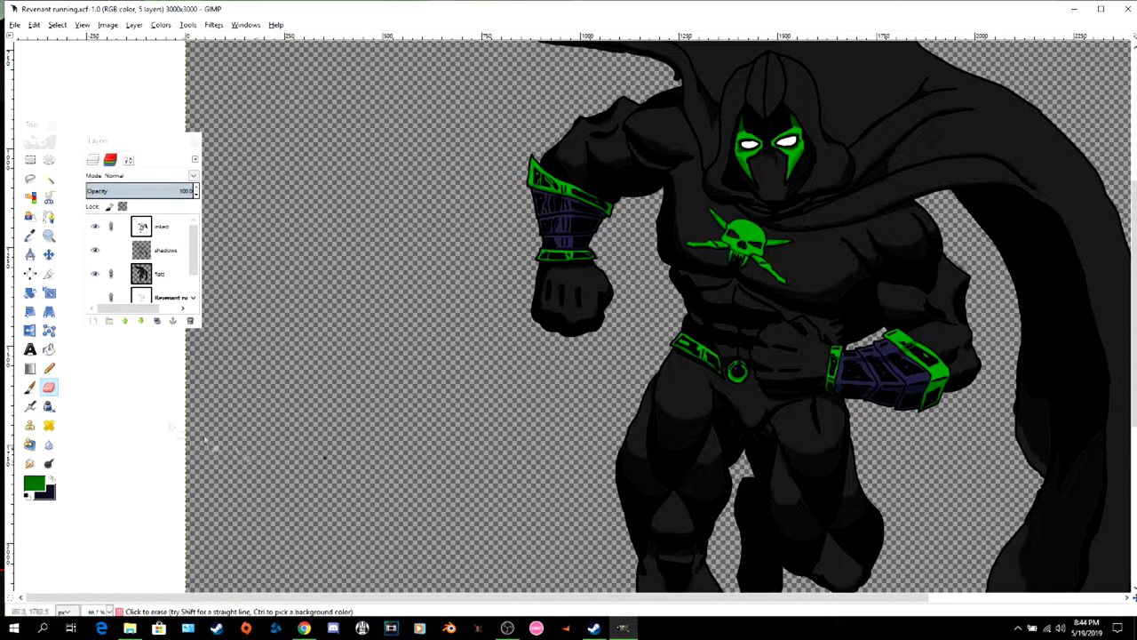
- Try to blend the shadow edge on the front thigh with the Heal tool
click(49, 425)
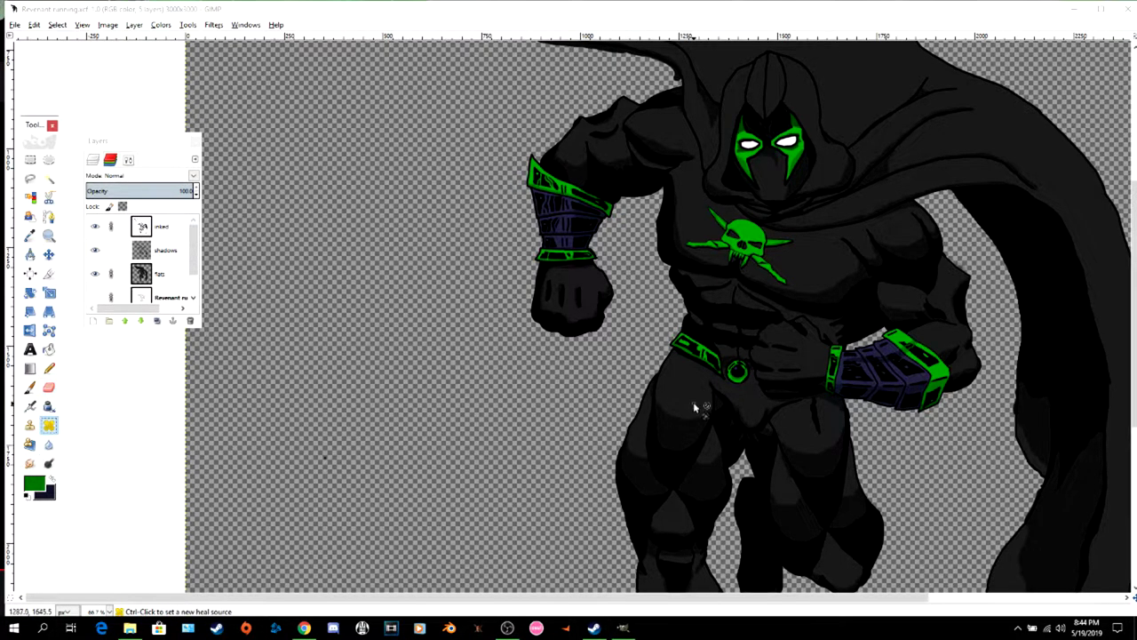
scroll(689, 432, up, 6)
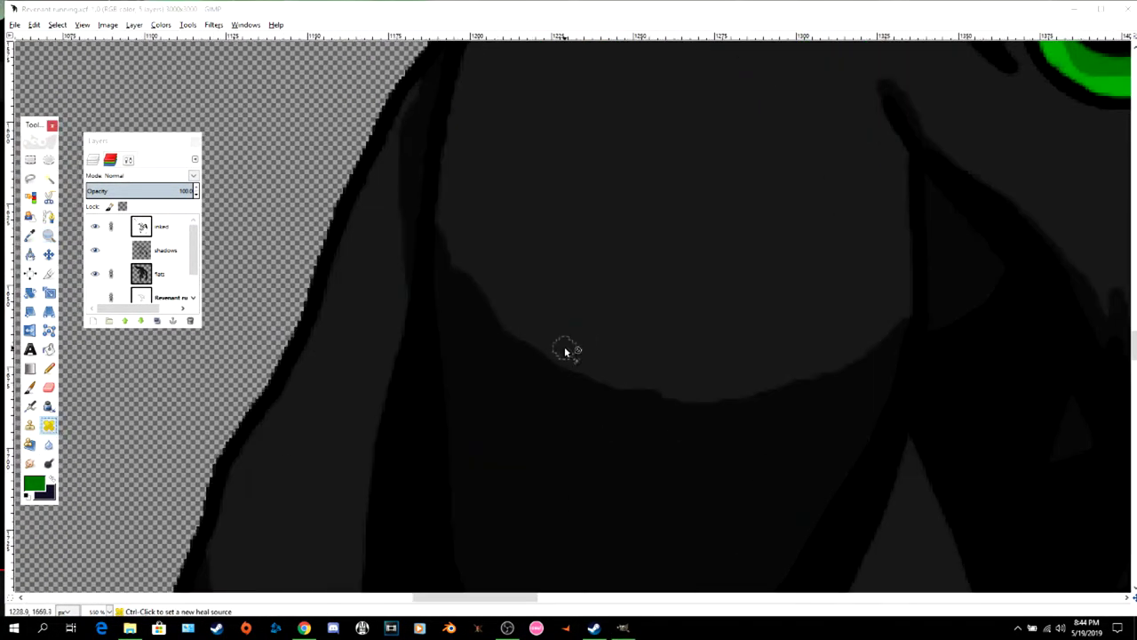
click(548, 360)
- Smudge the shadow edges on the upper and inner parts of the front thigh to soften them
click(30, 463)
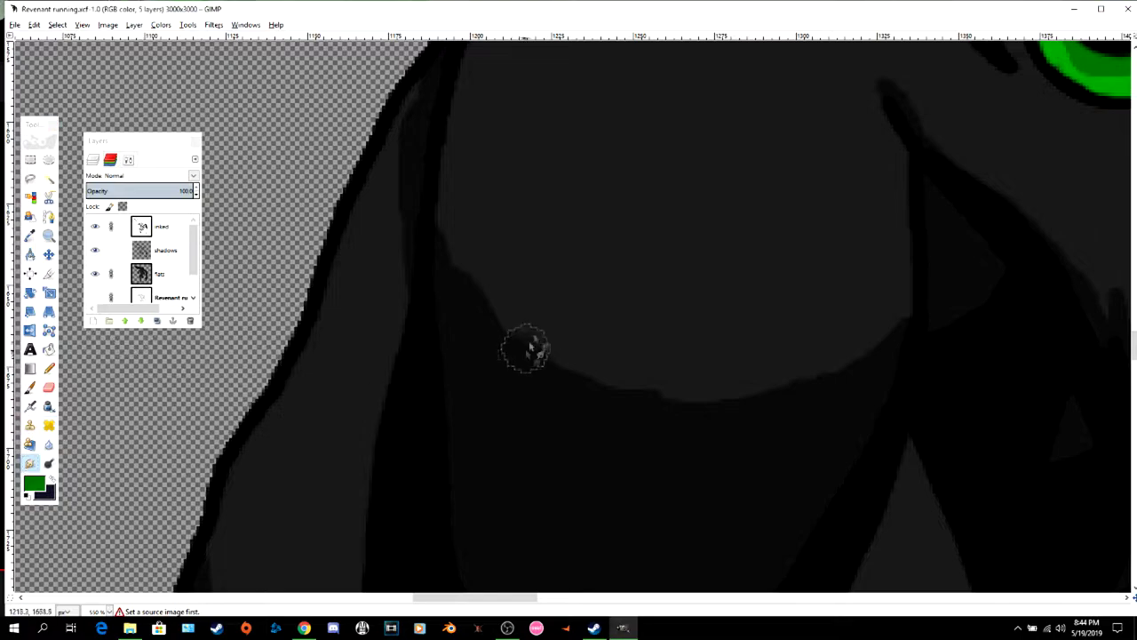
mouse_move(527, 350)
mouse_down()
mouse_move(470, 308)
mouse_move(467, 204)
mouse_move(495, 309)
mouse_move(452, 129)
mouse_move(562, 265)
mouse_move(578, 325)
mouse_move(500, 178)
mouse_move(506, 284)
mouse_move(646, 364)
mouse_move(895, 257)
mouse_move(888, 360)
mouse_move(845, 361)
mouse_move(895, 209)
mouse_move(798, 339)
mouse_move(865, 328)
mouse_move(835, 287)
mouse_move(723, 374)
mouse_move(932, 148)
mouse_move(723, 228)
mouse_move(513, 161)
mouse_up()
scroll(729, 330, down, 6)
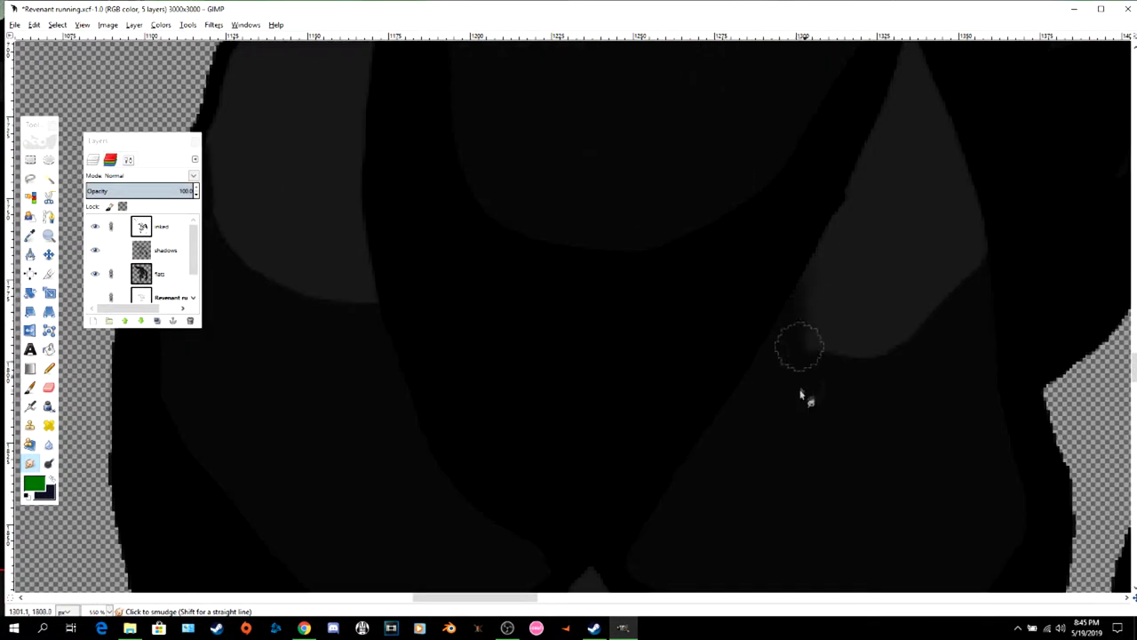
drag(909, 190, 967, 275)
- Smudge the shadow edge along the outer side of the front thigh
scroll(853, 436, up, 3)
scroll(851, 434, down, 2)
drag(489, 597, 440, 597)
mouse_move(656, 244)
mouse_down()
mouse_move(655, 382)
mouse_move(723, 271)
mouse_move(797, 468)
mouse_move(795, 365)
mouse_up()
scroll(826, 505, down, 2)
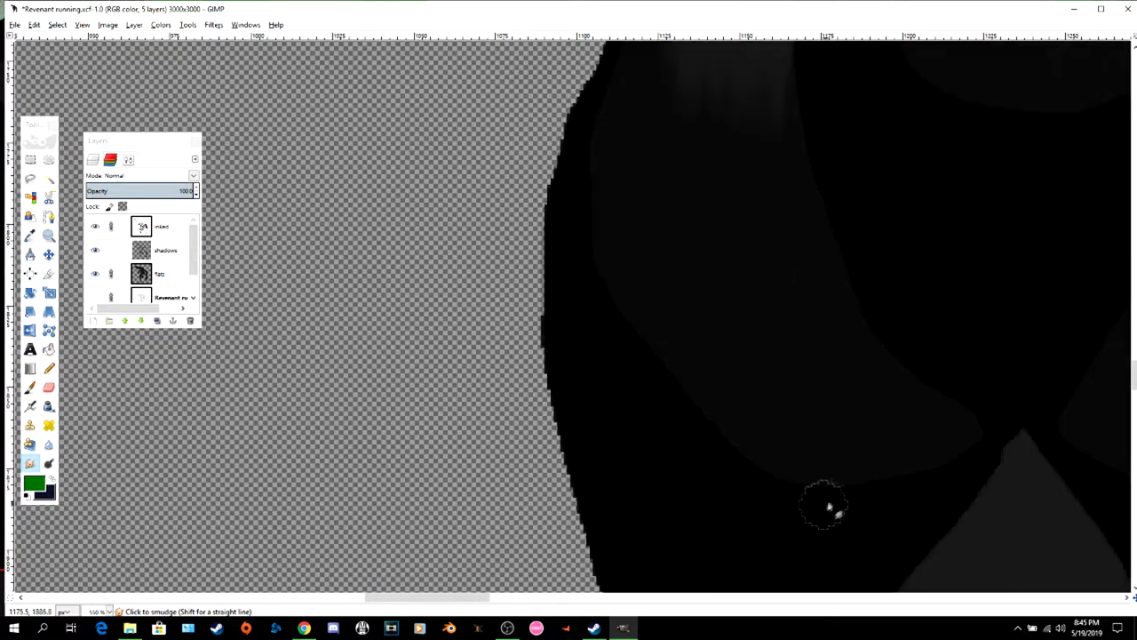
- Smudge the shadow on the upper part of the front thigh and enlarge the smudge brush
scroll(872, 439, up, 1)
key(1)
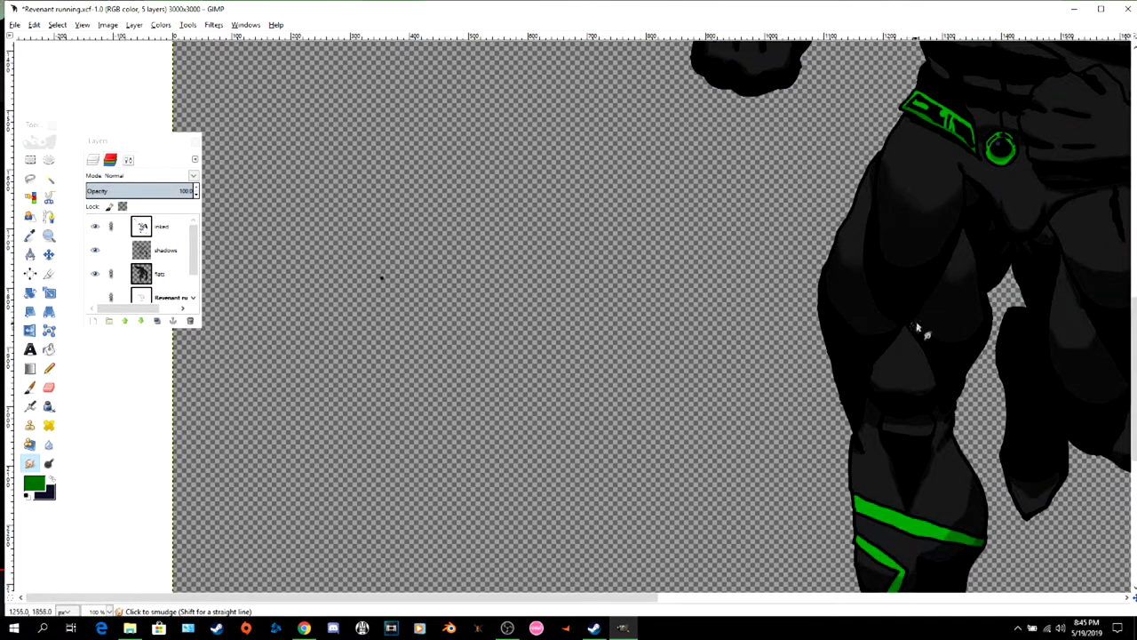
mouse_move(905, 184)
mouse_down()
mouse_move(931, 207)
mouse_move(944, 193)
mouse_move(914, 242)
mouse_up()
key(bracketright)
key(bracketright)
key(bracketright)
key(bracketright)
key(bracketright)
scroll(936, 417, down, 5)
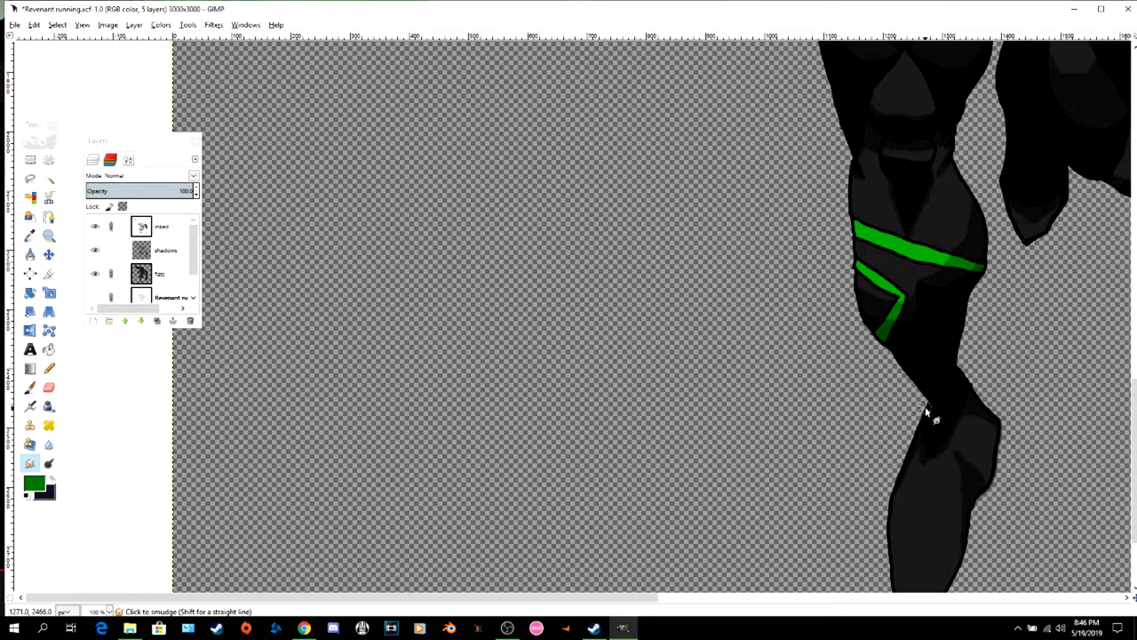
- Set the Heal tool's dynamics to Basic Simple for blending the shadow edge on the green shin stripe
click(51, 426)
click(892, 318)
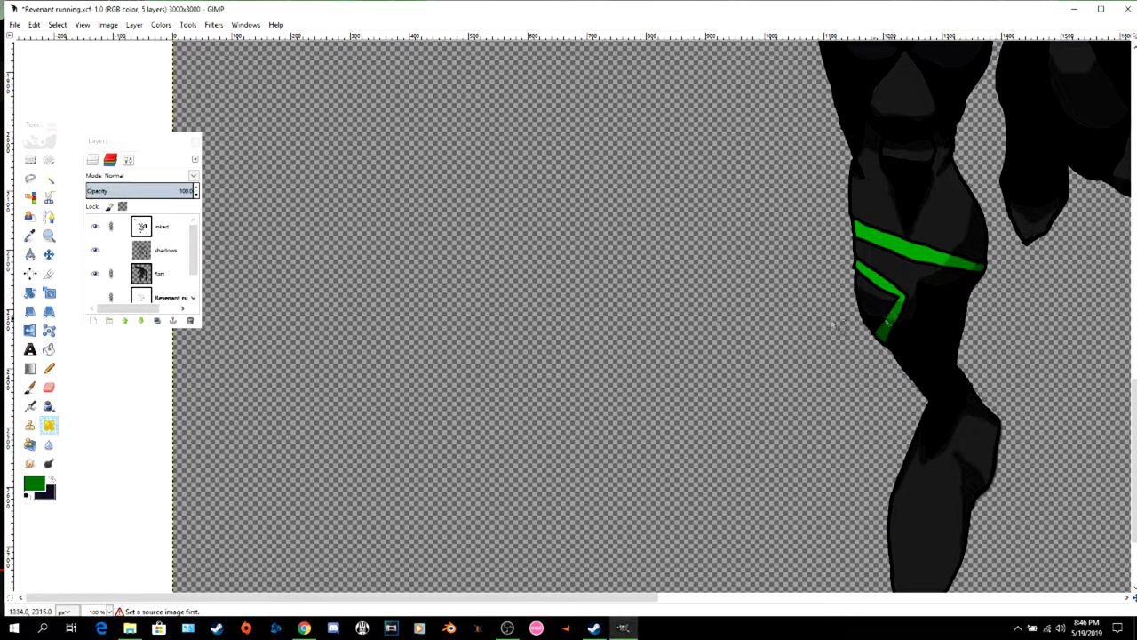
scroll(892, 323, up, 7)
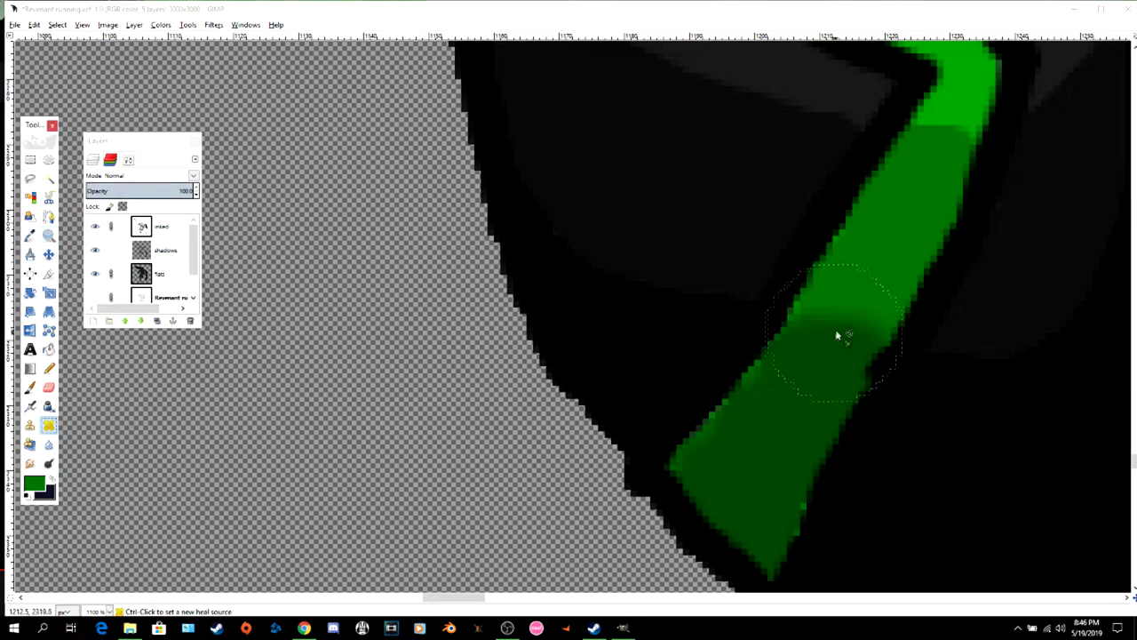
click(128, 160)
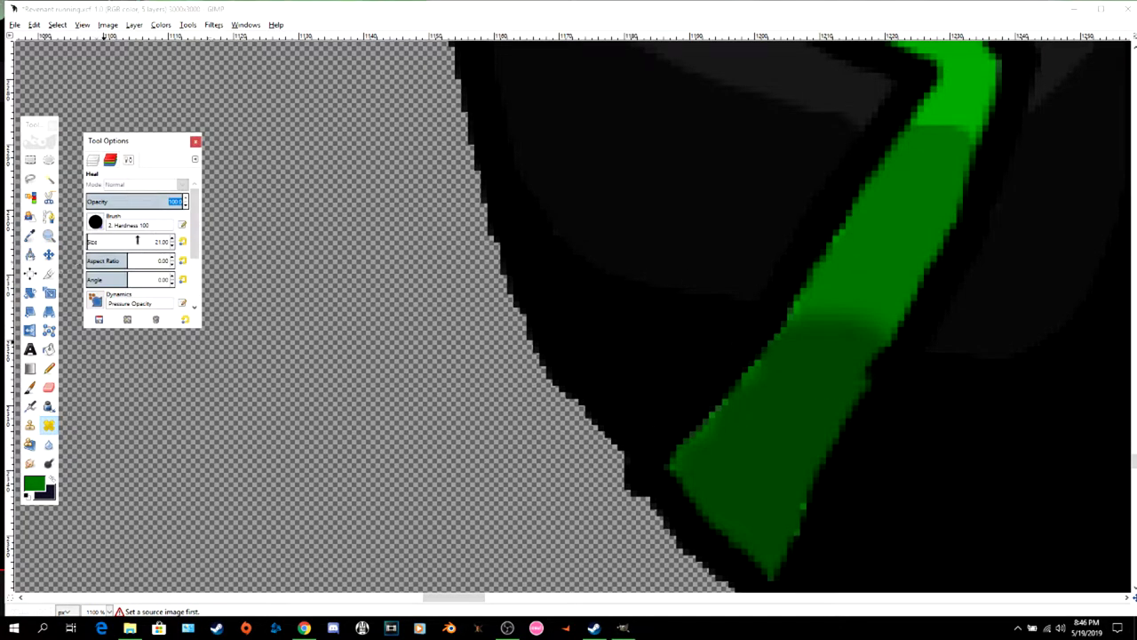
click(96, 300)
scroll(133, 382, up, 5)
click(129, 328)
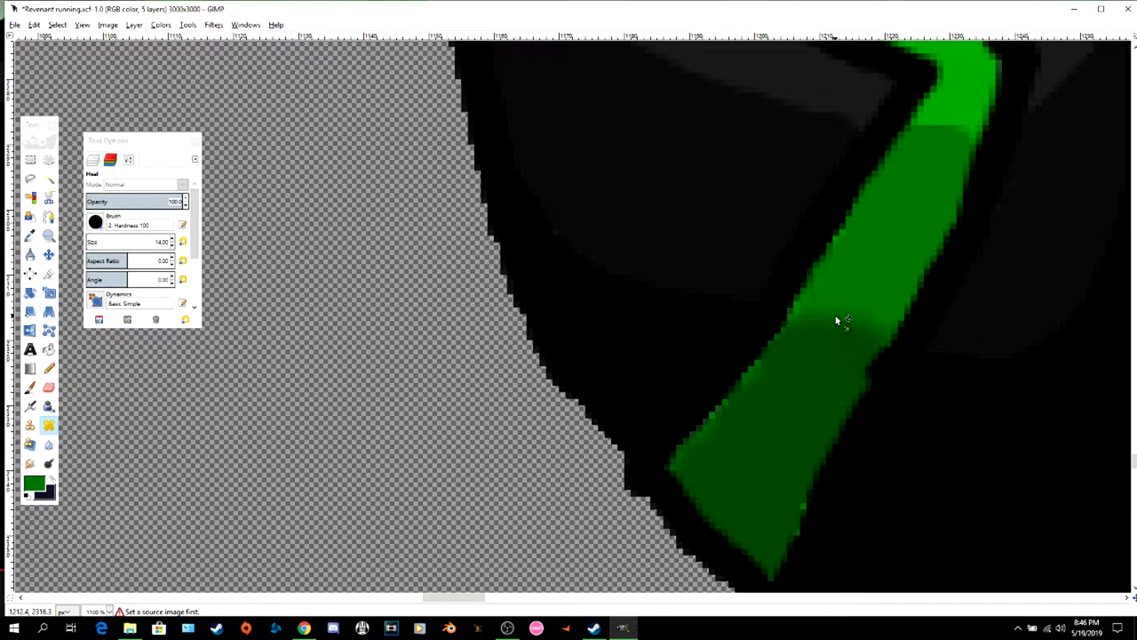
- Try to blend the shadow edge on the green shin stripe with the Heal tool, clearing any selection
click(111, 160)
click(92, 160)
click(828, 308)
click(57, 25)
click(63, 55)
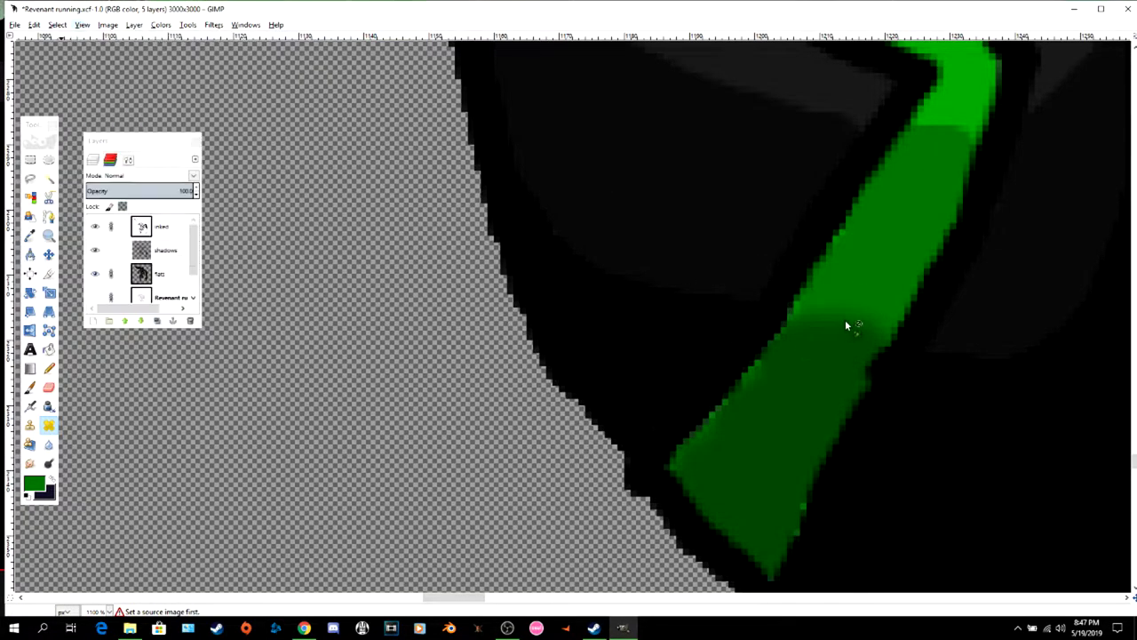
scroll(657, 203, up, 4)
scroll(731, 236, up, 1)
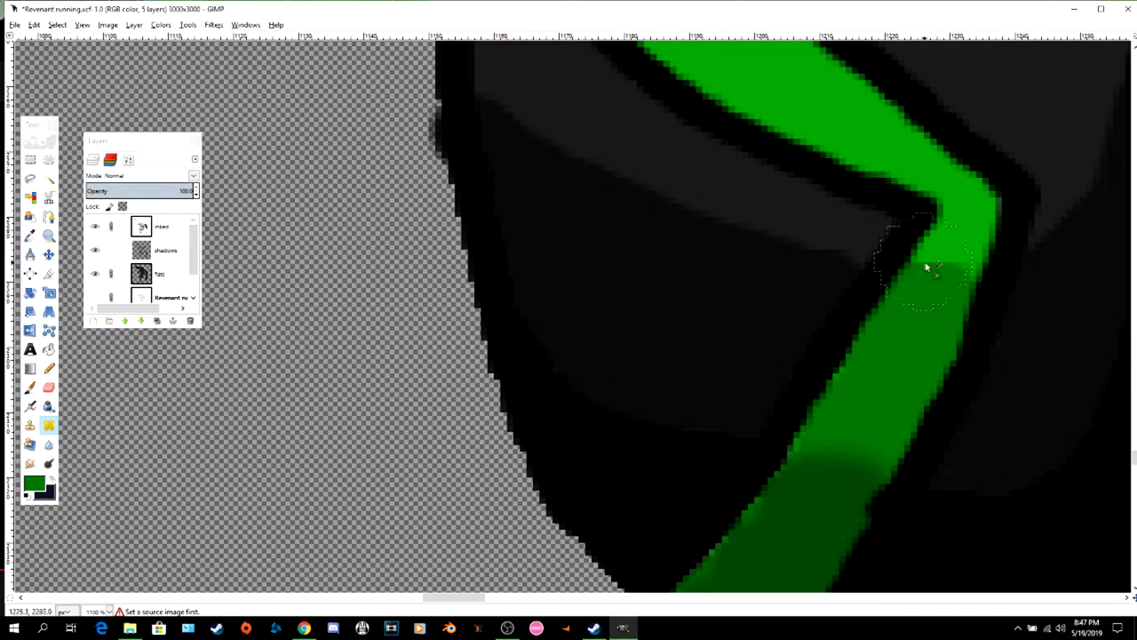
scroll(926, 263, up, 8)
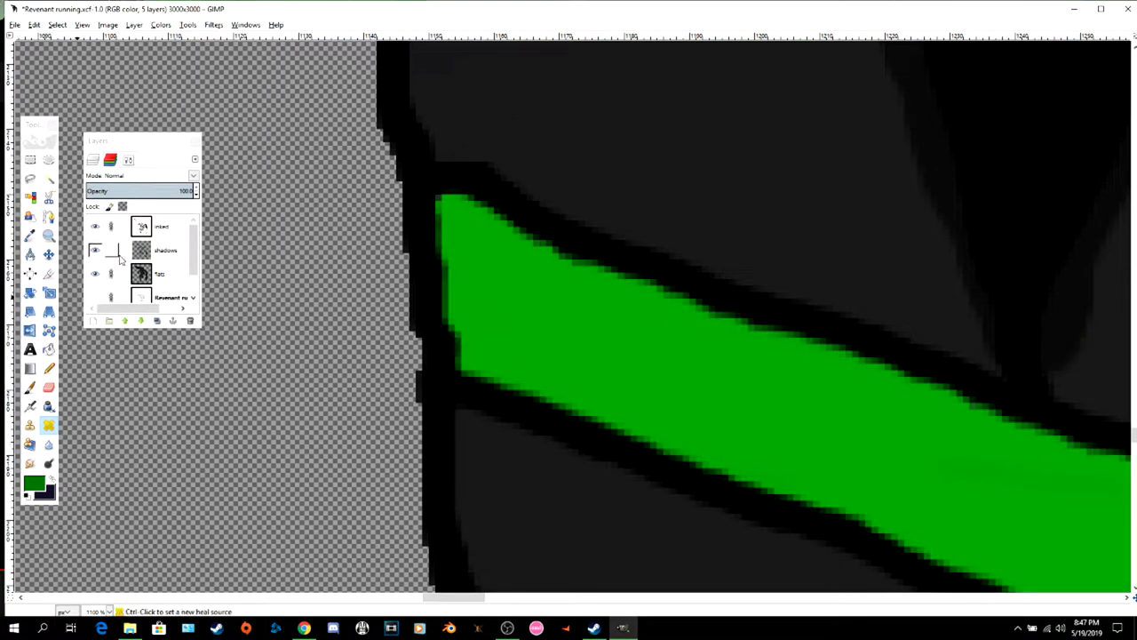
- Try to soften the shadow edge on the green shin stripe with the Airbrush, and undo the stroke
click(32, 406)
scroll(644, 365, down, 6)
scroll(894, 359, up, 1)
scroll(913, 391, down, 6)
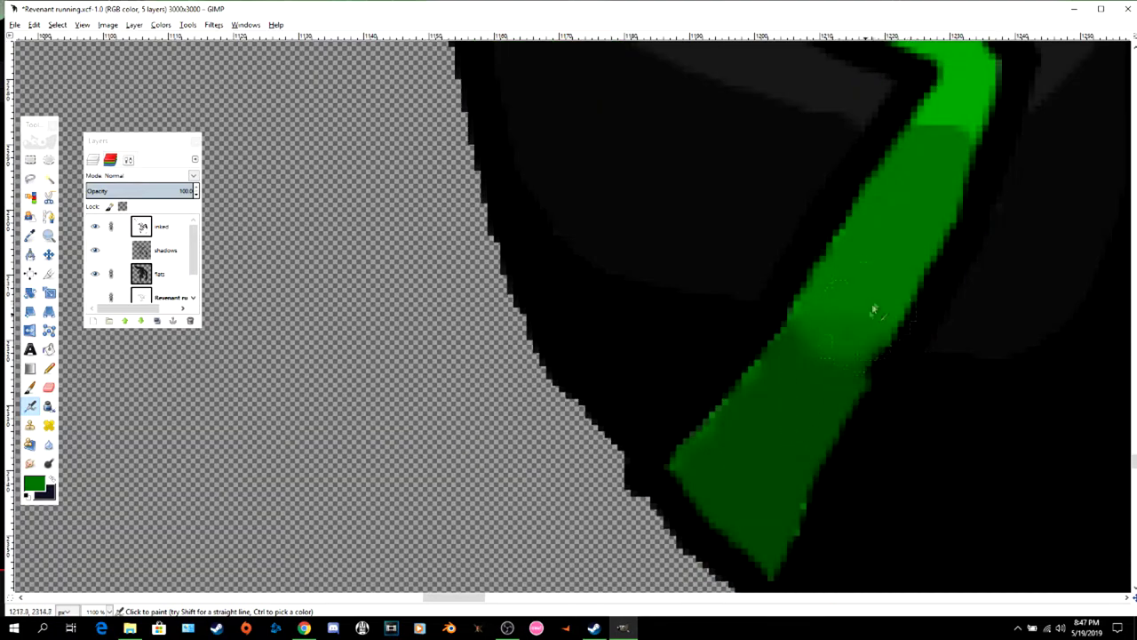
key(ctrl+z)
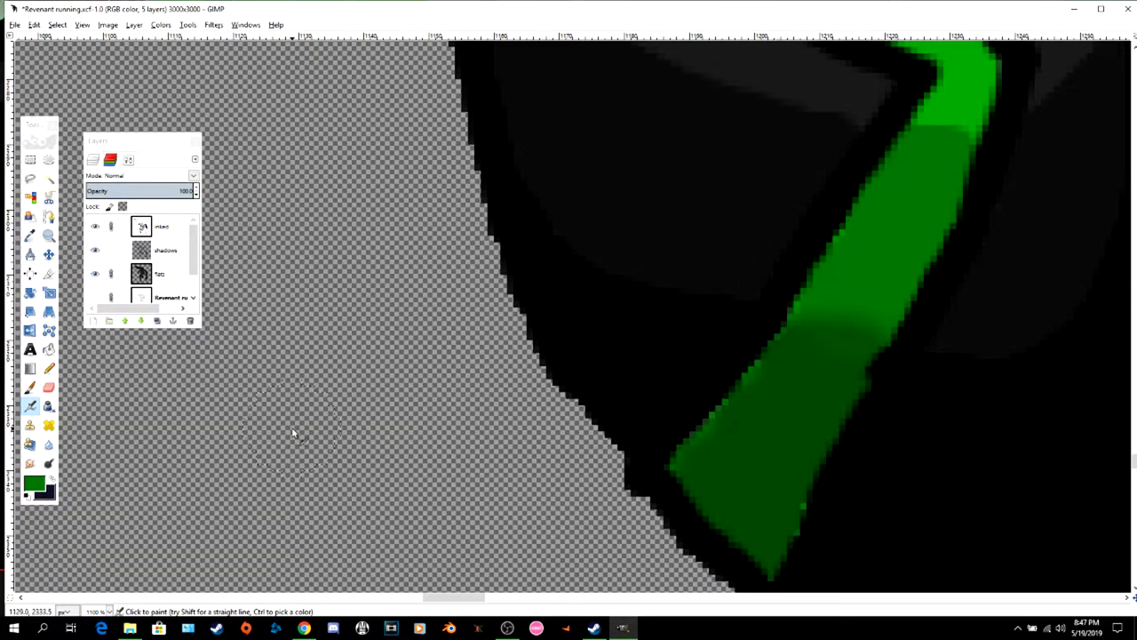
- Switch to Chrome to examine the shading in the Black Panther comic artwork, and return to GIMP
click(304, 628)
click(355, 9)
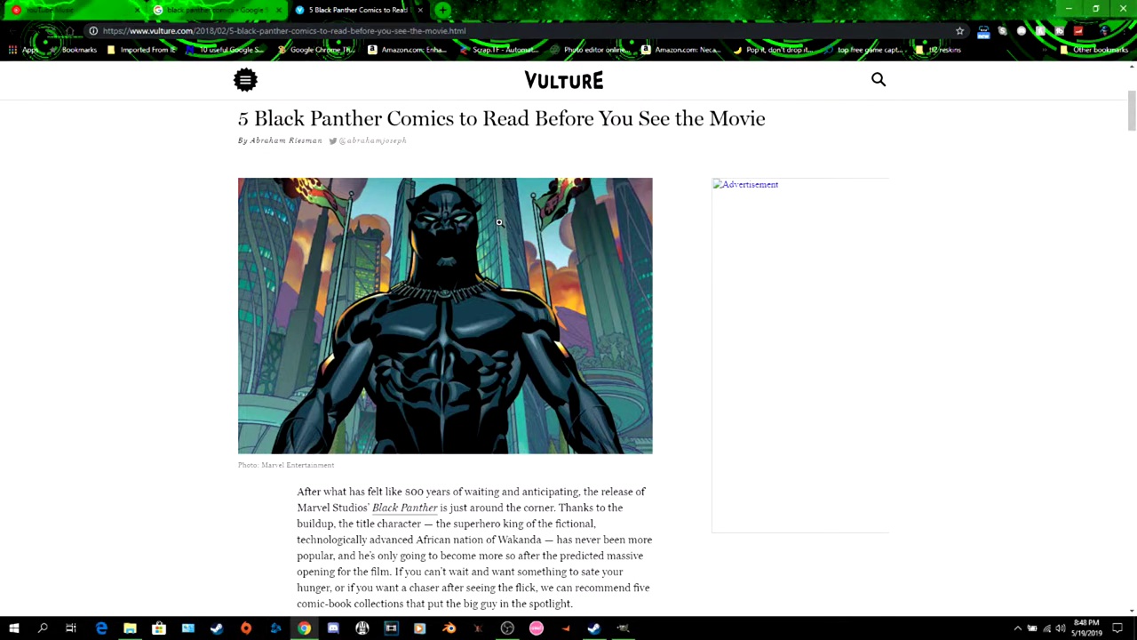
click(623, 628)
- Create a new layer named highlights directly above the shadows layer
click(118, 251)
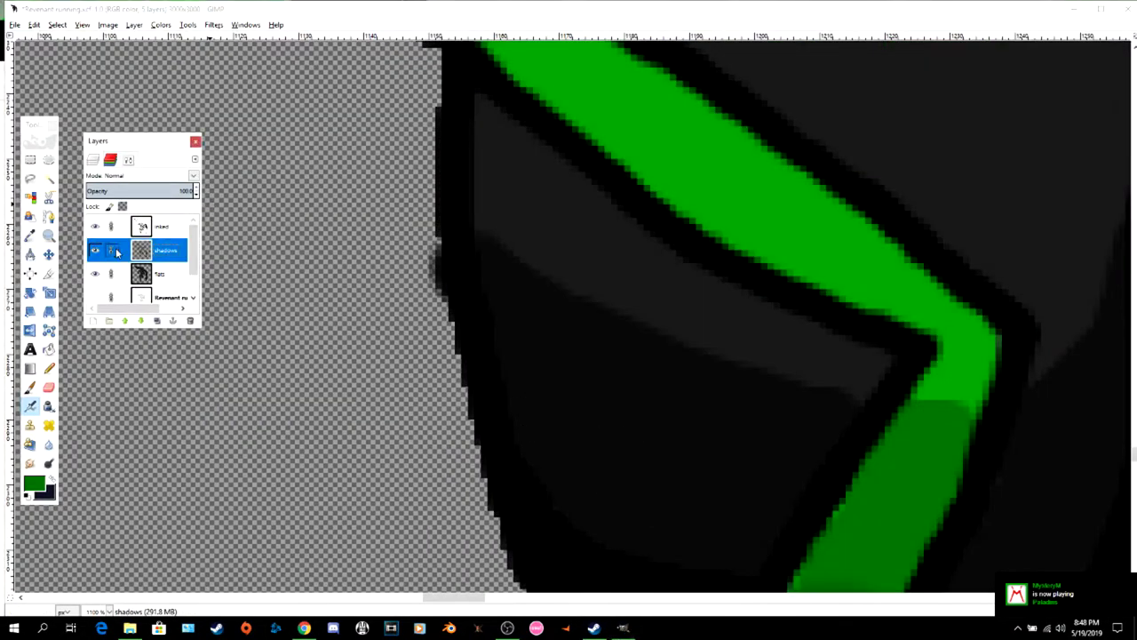
click(103, 321)
text(highlights)
click(99, 416)
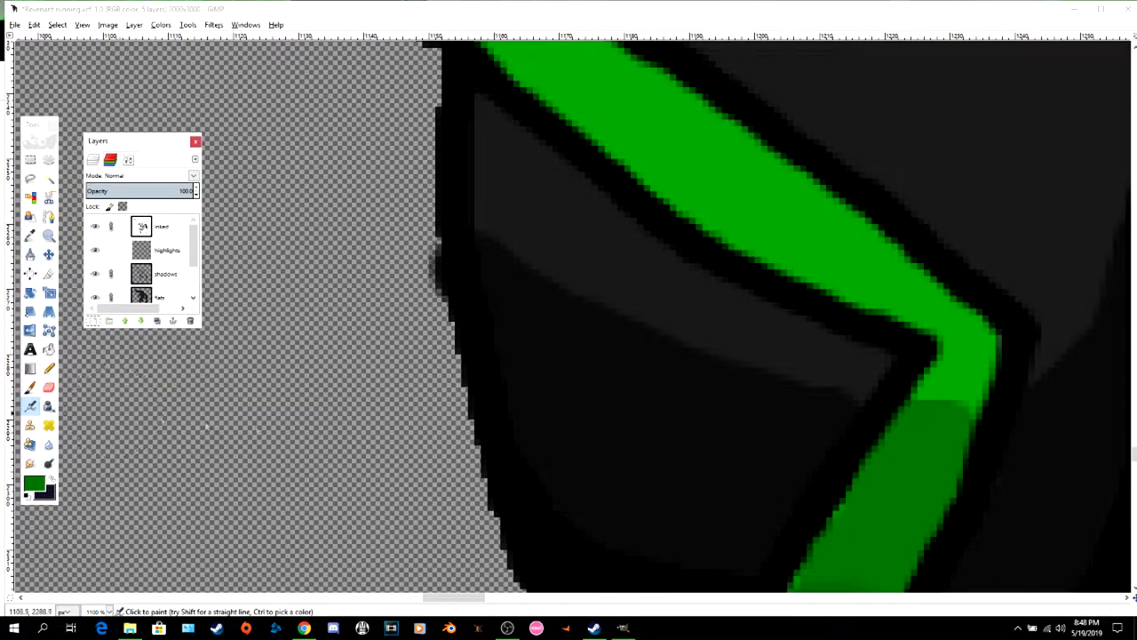
- Set the foreground colour to white and reduce the brush size
click(32, 486)
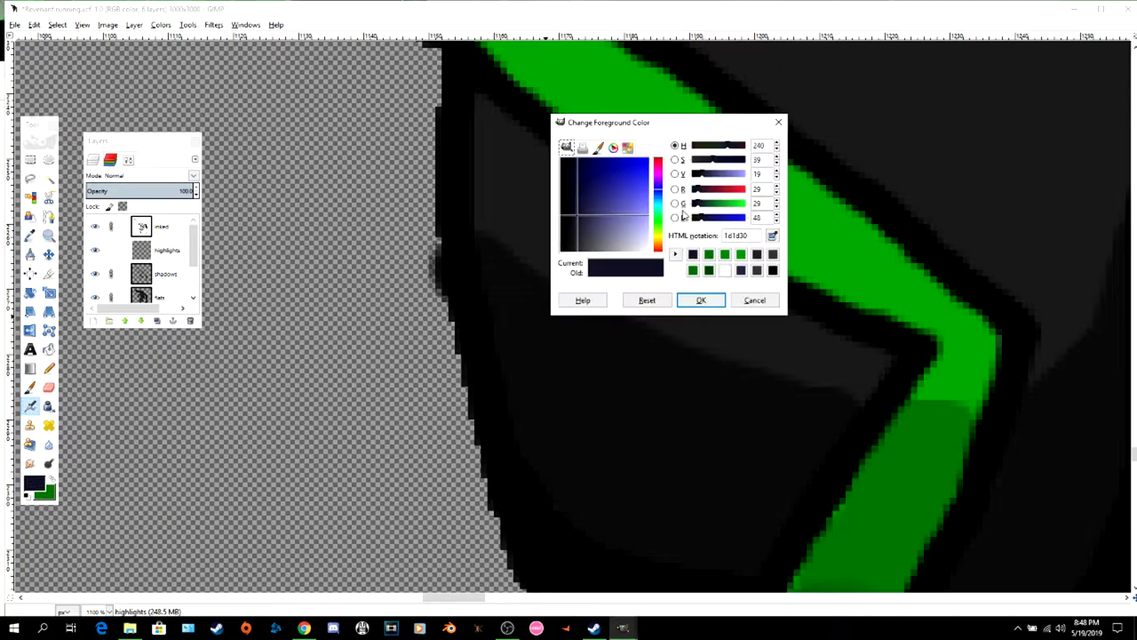
click(725, 271)
click(703, 300)
key(bracketleft)
key(bracketleft)
key(bracketleft)
key(bracketleft)
- Try to smudge the shadow edge on the chest muscle beside the flexed arm
scroll(670, 380, down, 10)
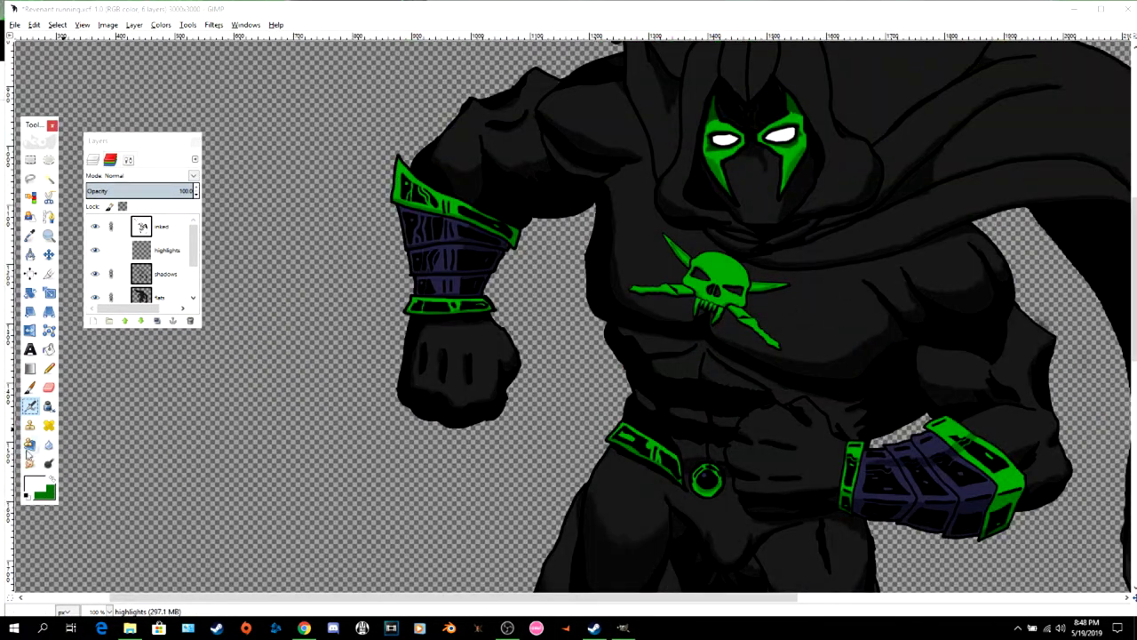
key(s)
click(882, 338)
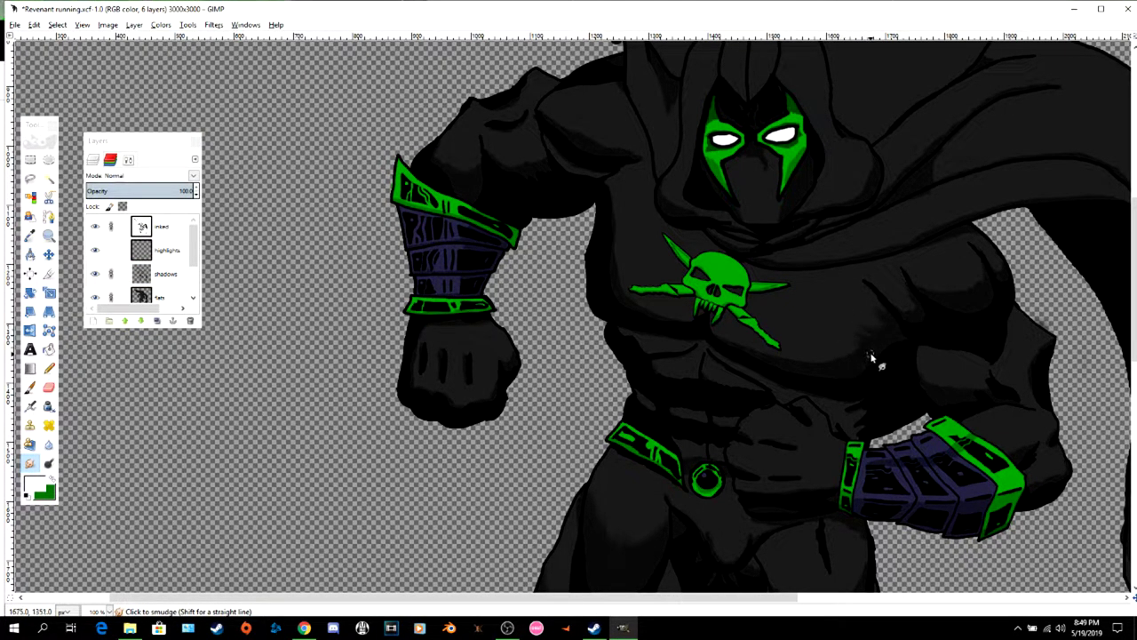
- Switch to the Heal tool, choose the 2. Hardness 075 brush and review the remaining tool options
key(c)
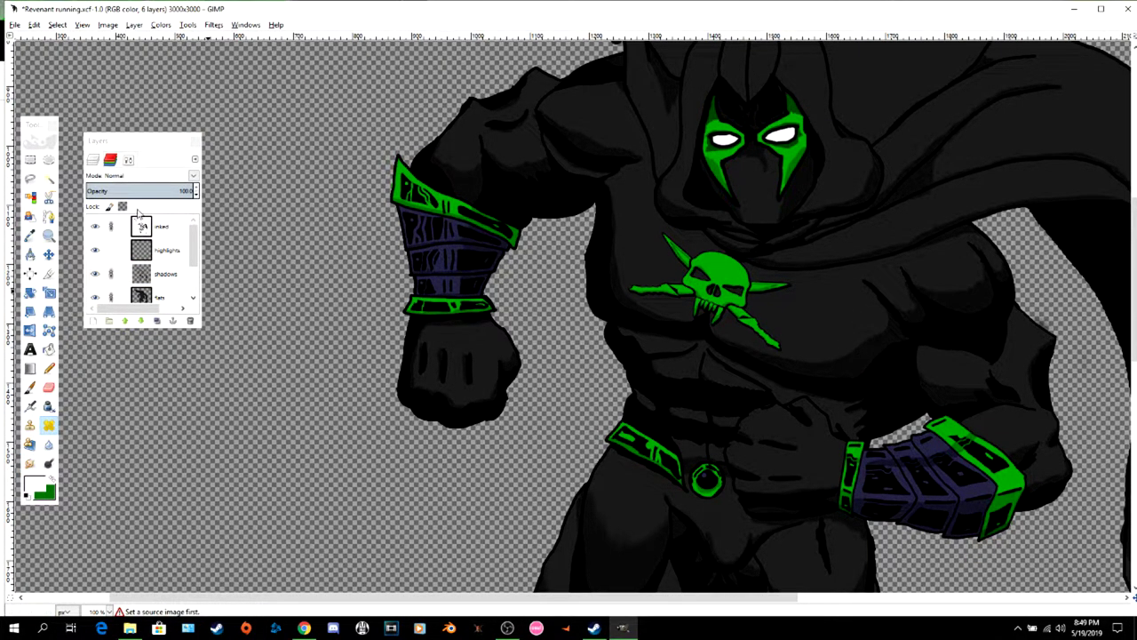
click(129, 161)
click(96, 222)
click(111, 255)
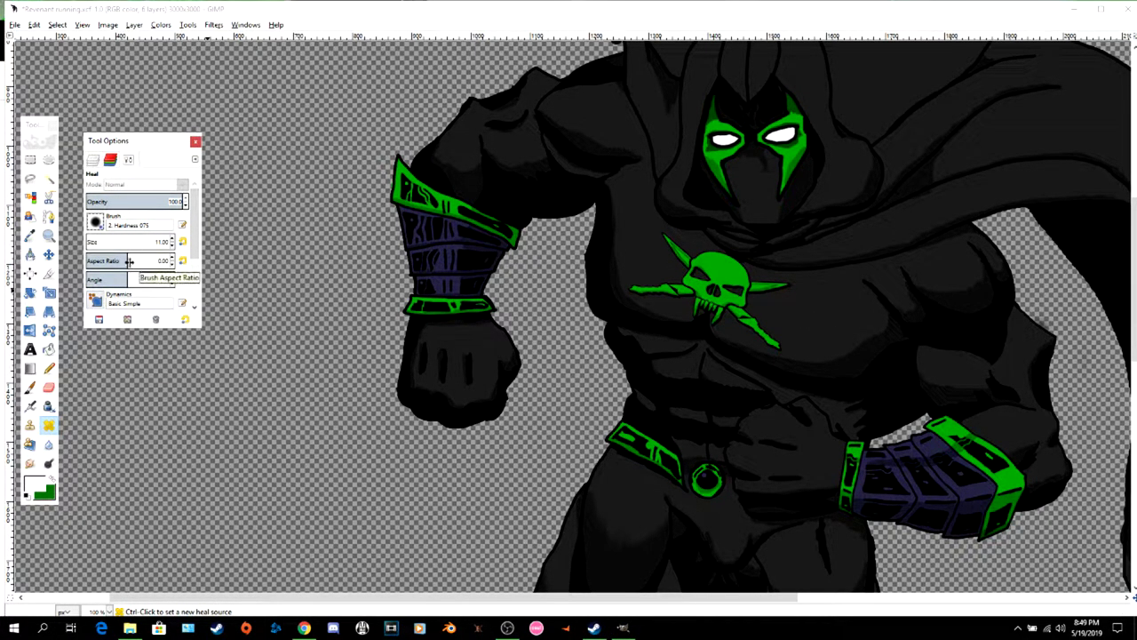
scroll(134, 262, down, 5)
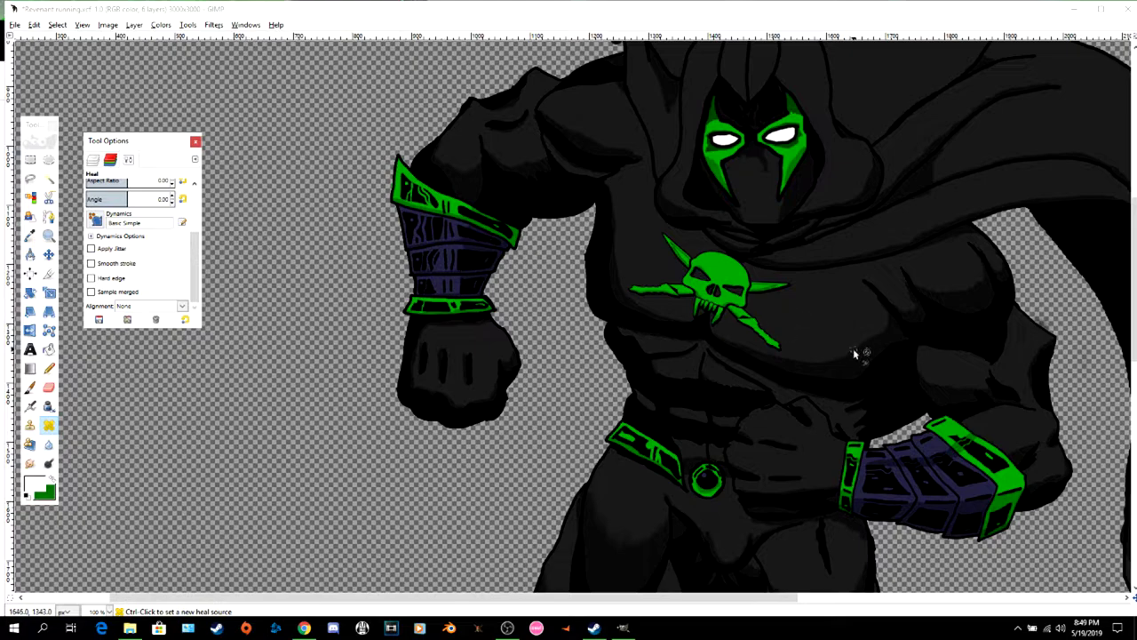
- Try merging the shadows layer down and healing the chest shadow edge, and undo the merge
key(ctrl+l)
click(169, 276)
right_click(169, 278)
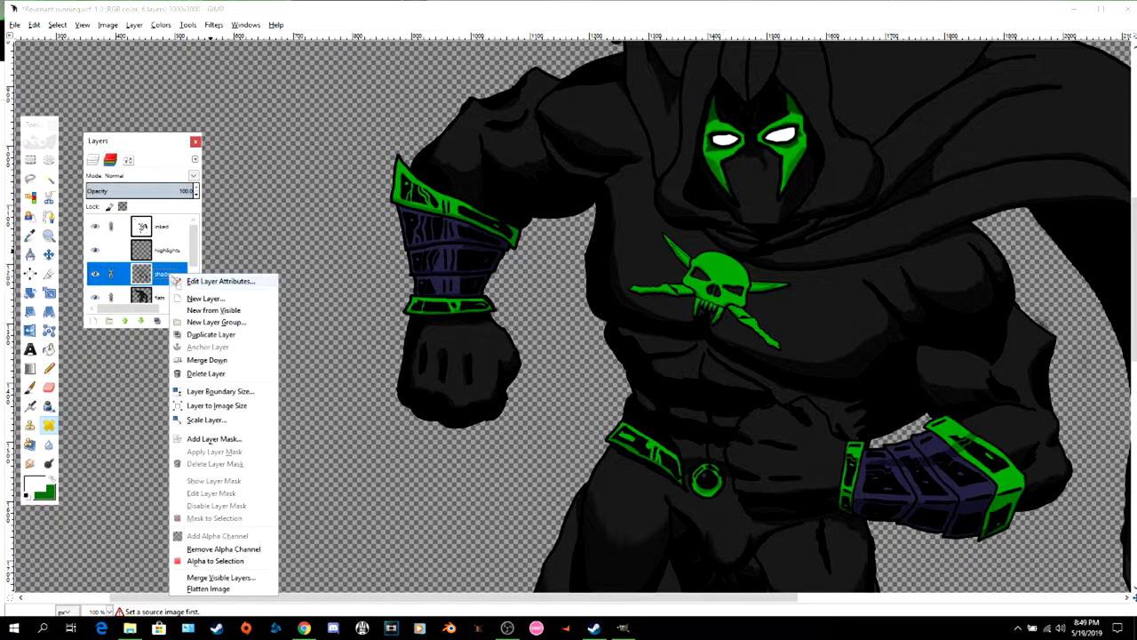
click(215, 366)
click(868, 347)
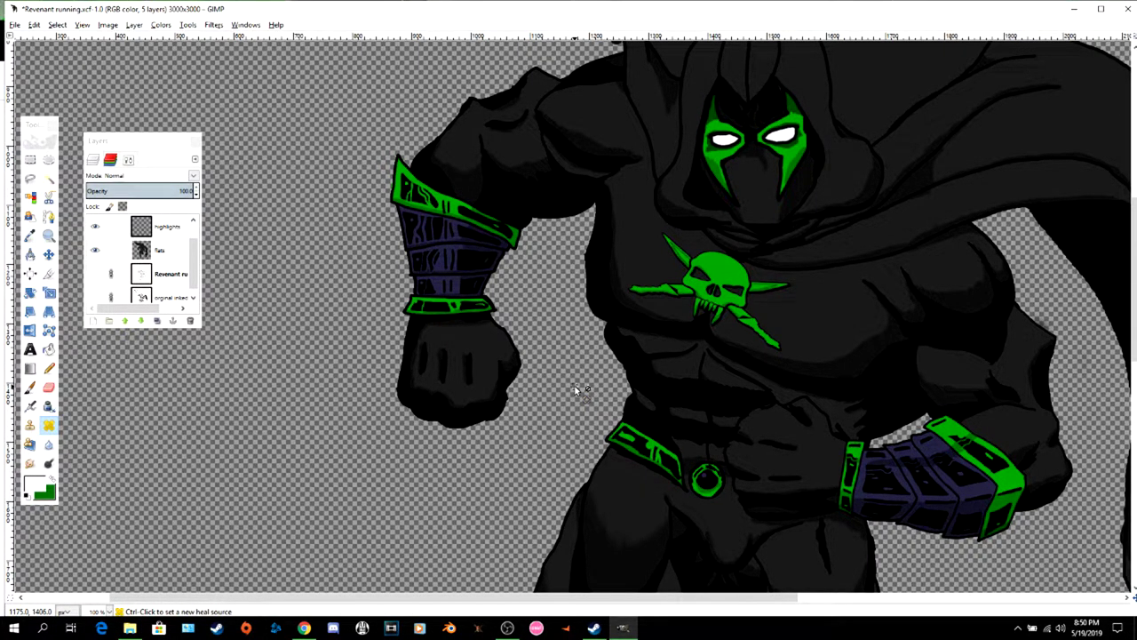
key(ctrl+z)
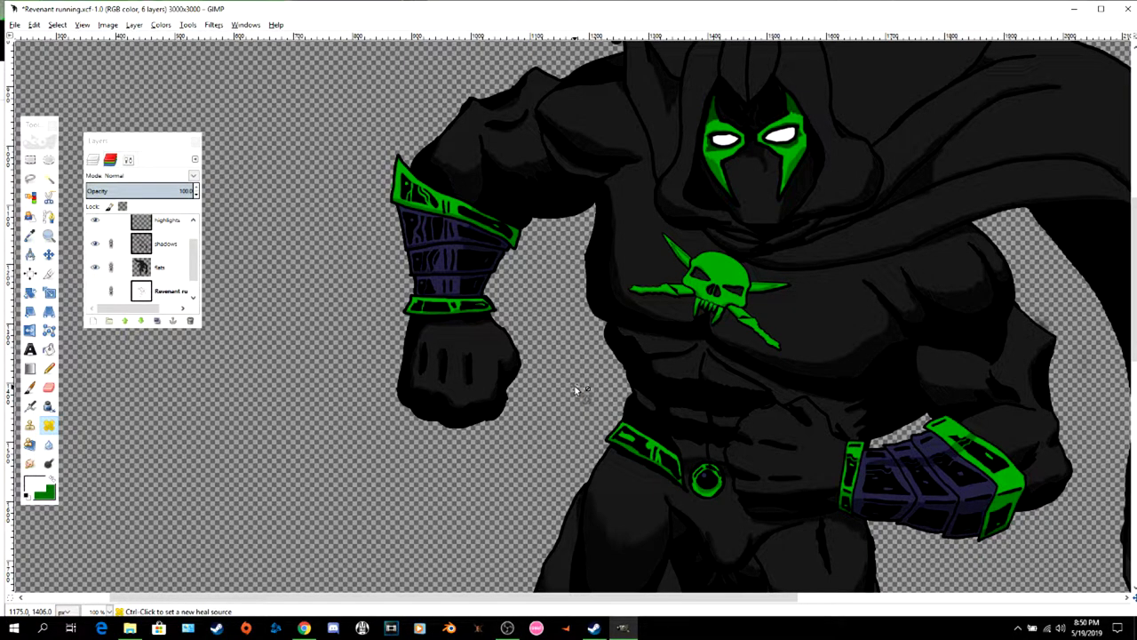
- Merge the shadows layer down into the flats layer and look over the whole character
right_click(169, 244)
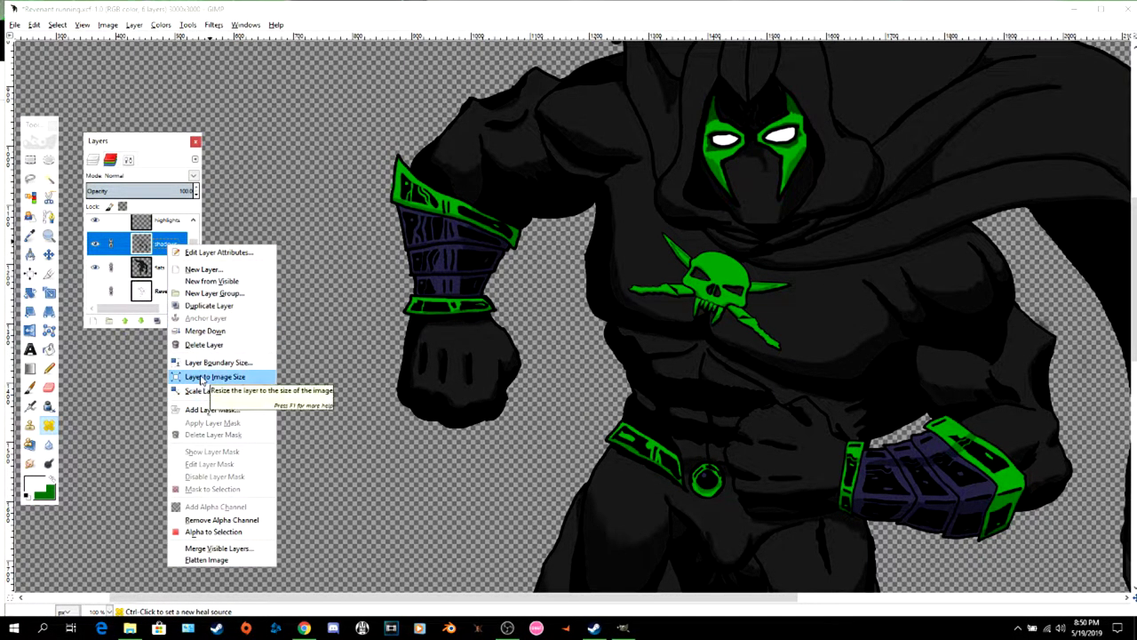
click(203, 344)
scroll(345, 365, down, 10)
scroll(345, 365, up, 15)
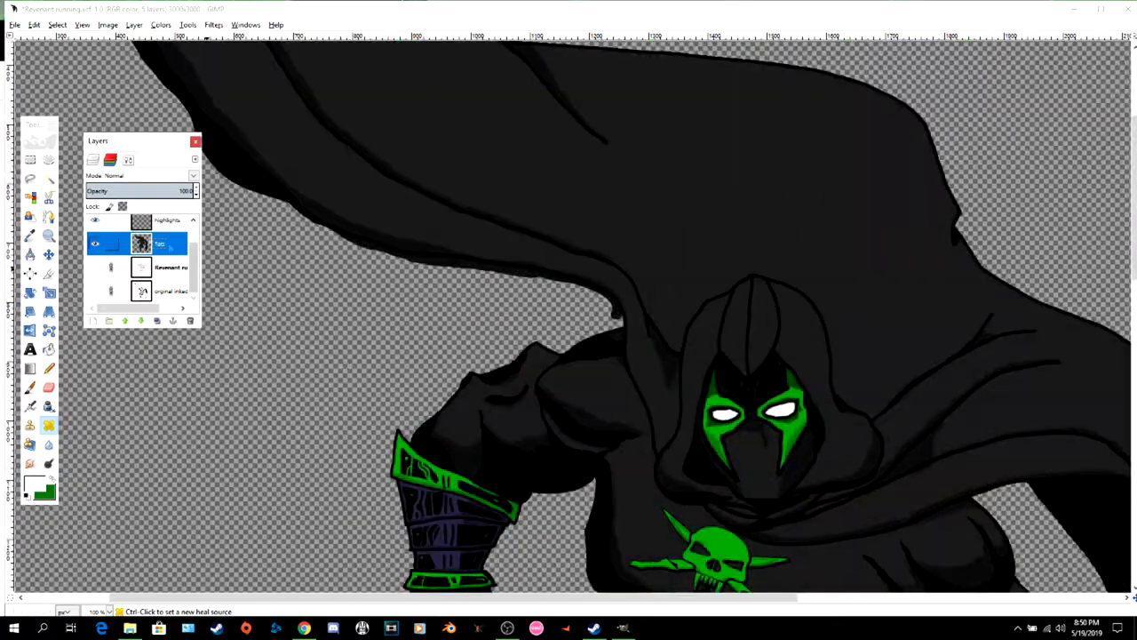
- Hide the inked and highlights layers and save the artwork file
click(96, 227)
click(96, 251)
scroll(503, 325, down, 10)
scroll(511, 357, up, 10)
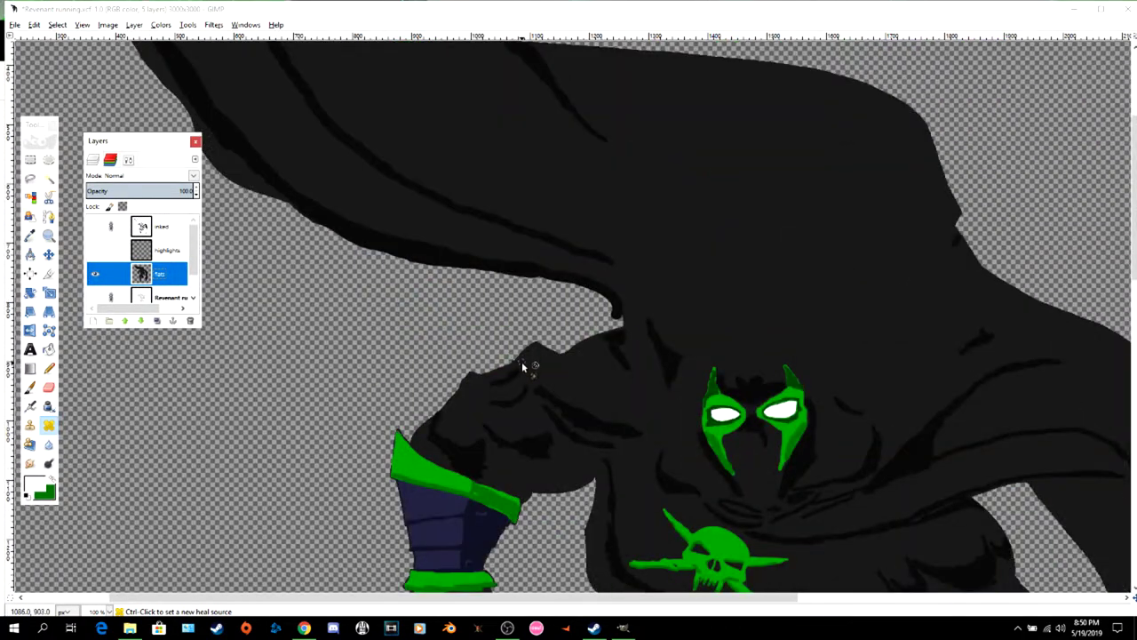
click(15, 25)
click(31, 119)
- Export the coloured artwork as Revenant running color.png in the revenenat drawing running folder
click(15, 25)
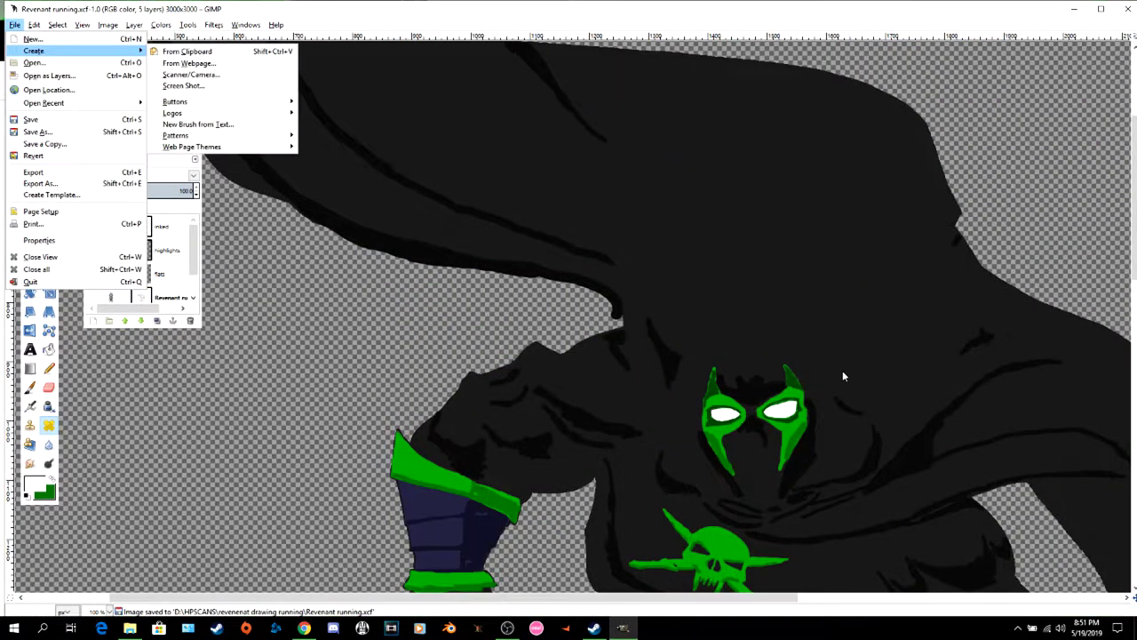
click(40, 183)
click(327, 102)
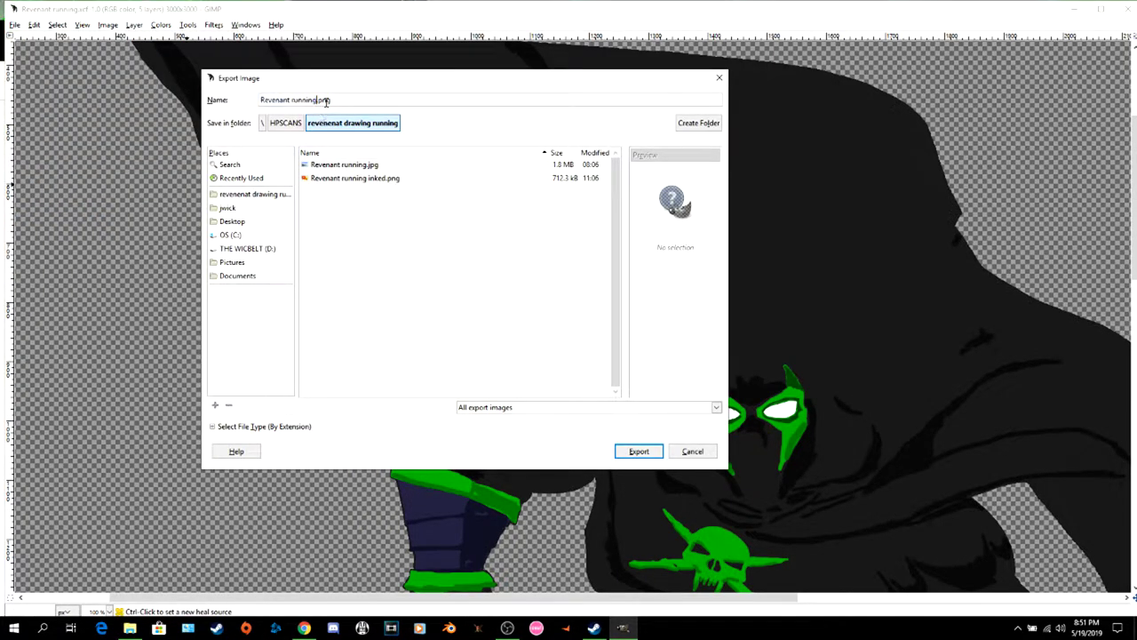
click(638, 451)
key(Return)
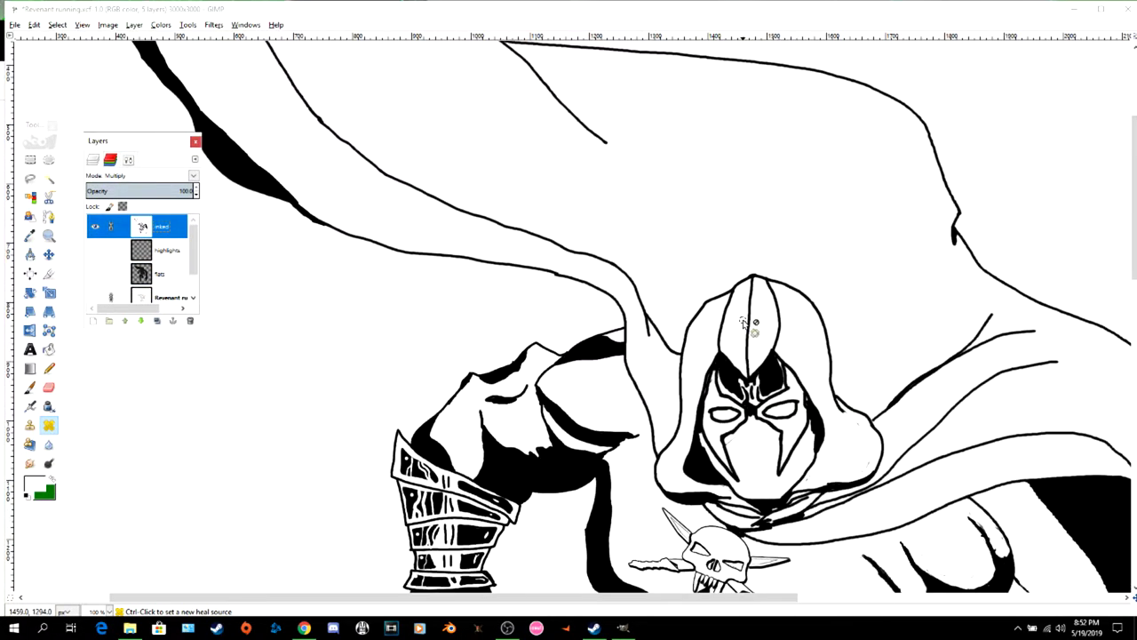
- Add a white-filled layer named white beneath the inked layer and merge the inked layer down into it
click(94, 321)
click(33, 376)
drag(109, 286, 32, 283)
text(white)
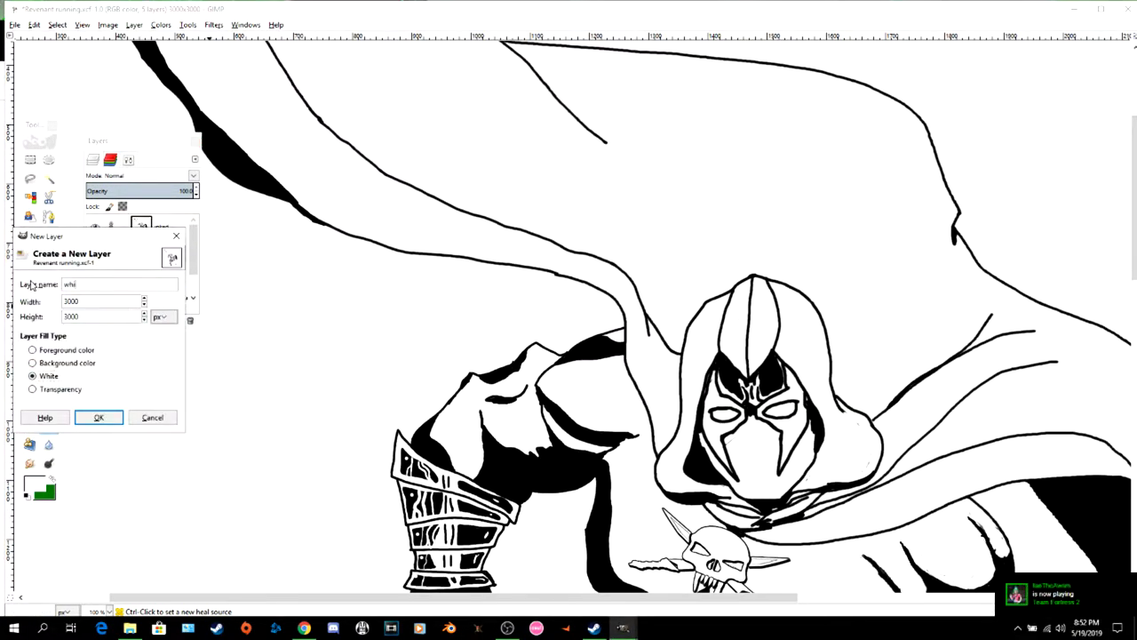
click(99, 418)
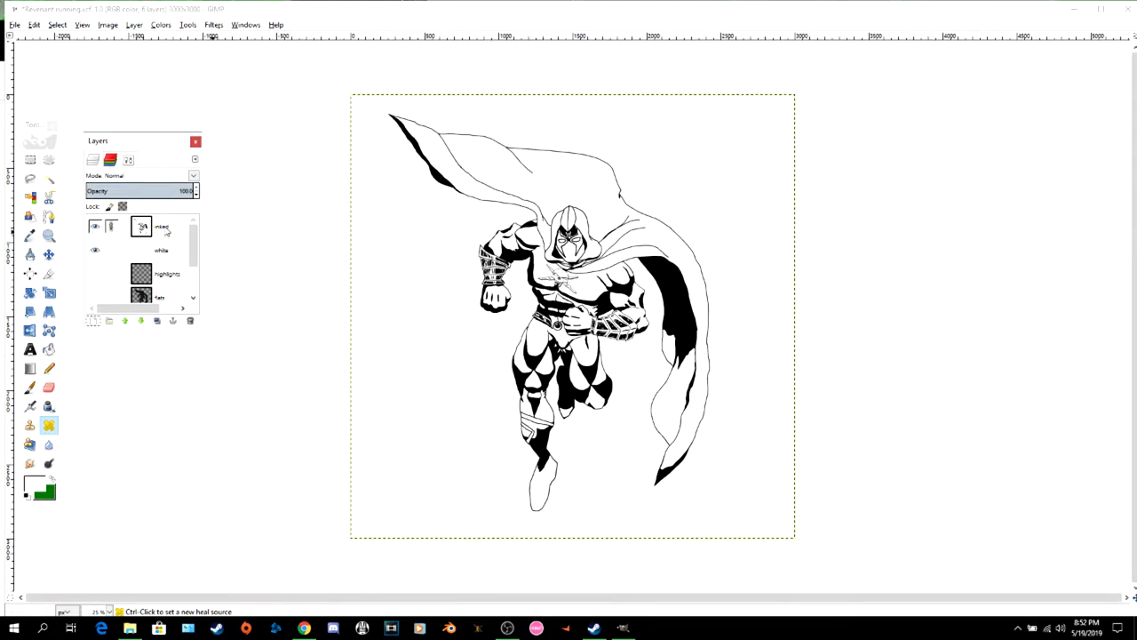
right_click(166, 228)
click(202, 313)
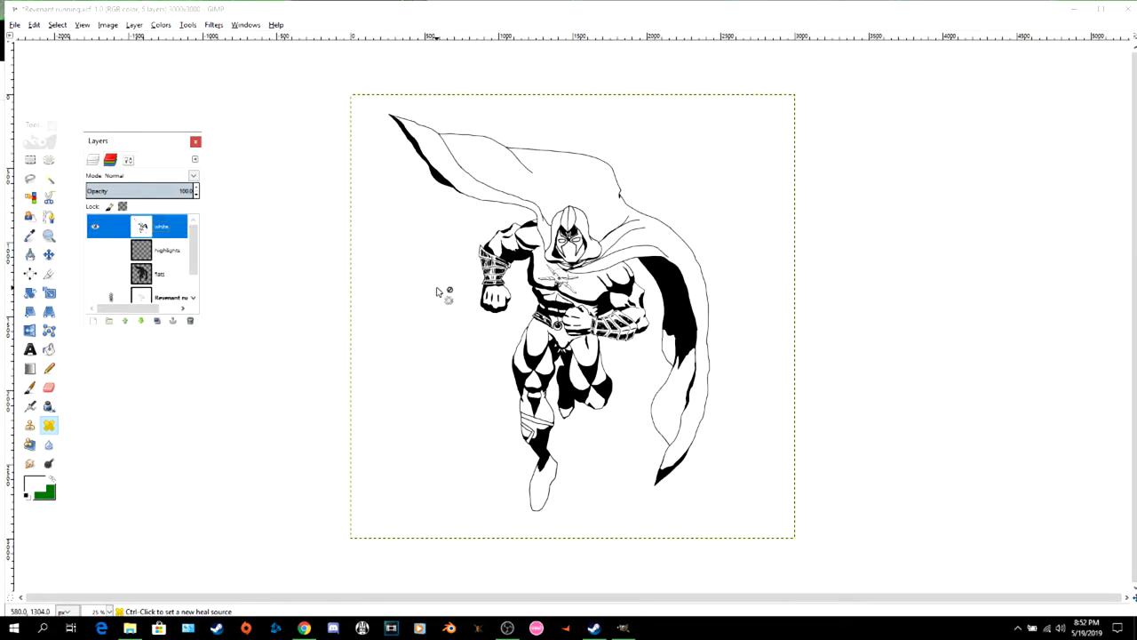
- Export the inked artwork as Revenant running inked.png, replacing the existing file
click(14, 24)
click(36, 130)
double_click(348, 191)
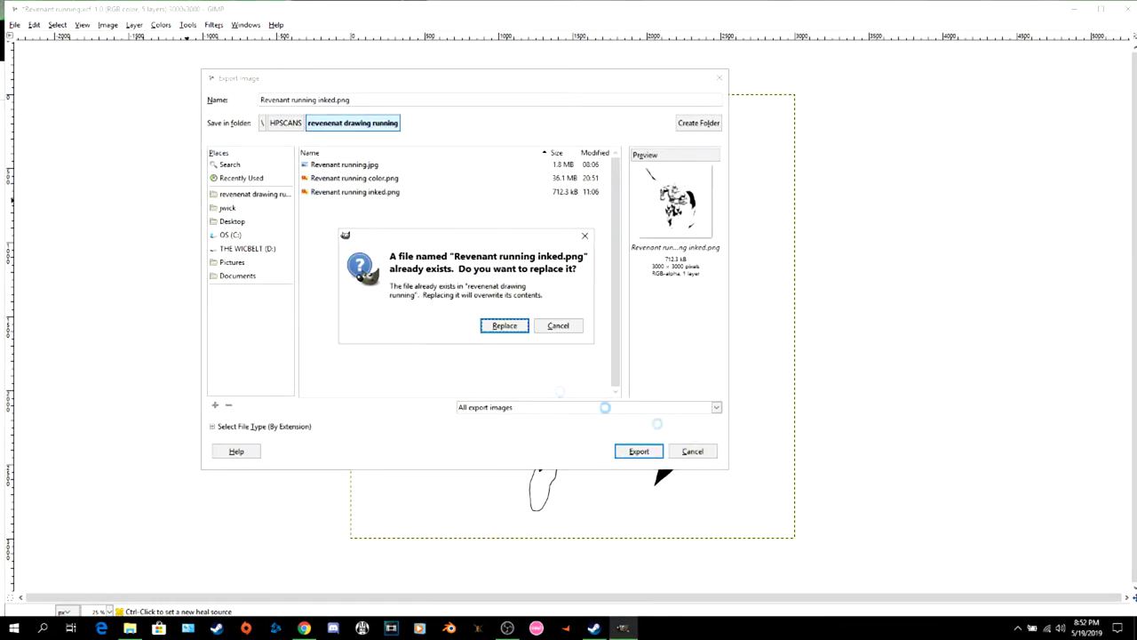
click(503, 325)
key(Return)
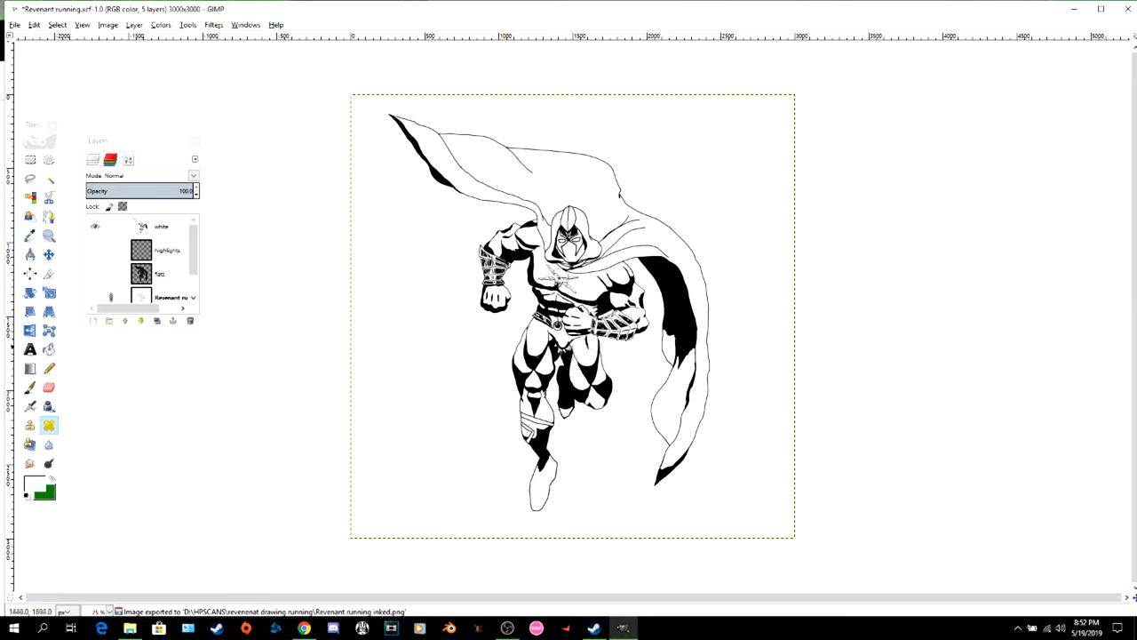
- Switch to Chrome and open the Pixlr photo editor in a new tab
click(303, 627)
click(445, 11)
click(602, 51)
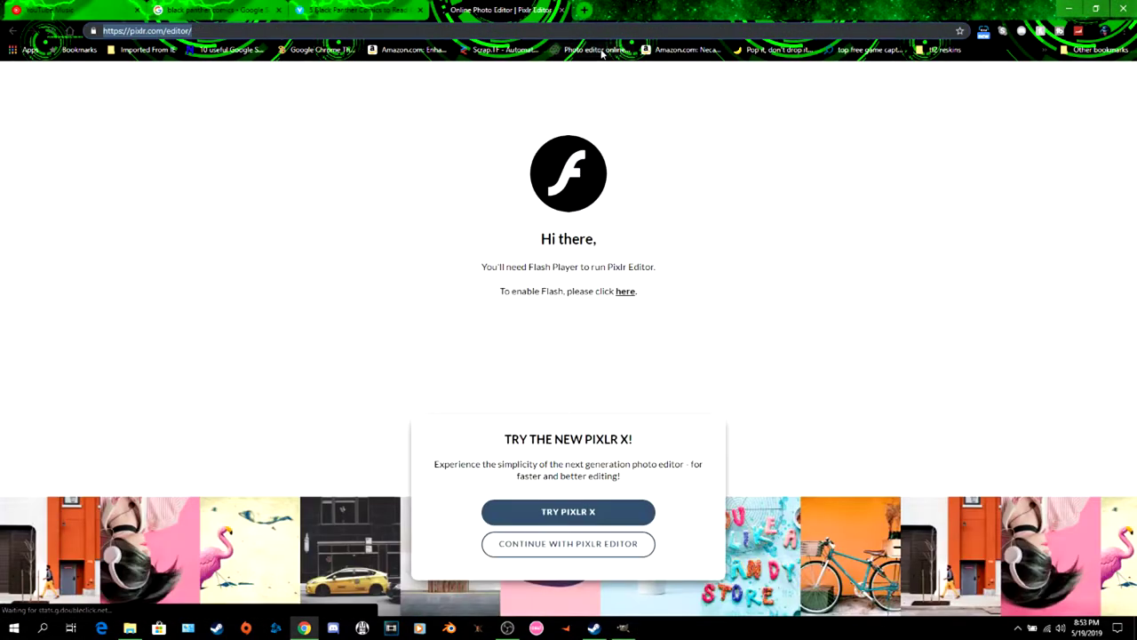
- Enable Flash for the Pixlr Editor and open the Revenant running color image from the computer
click(624, 293)
click(193, 99)
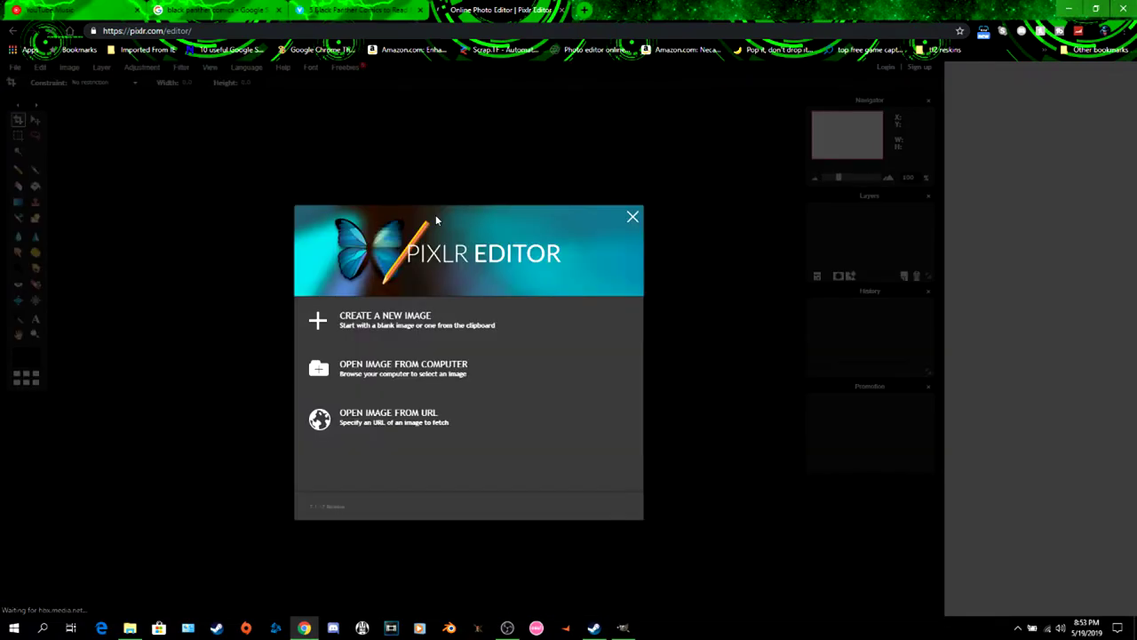
click(430, 373)
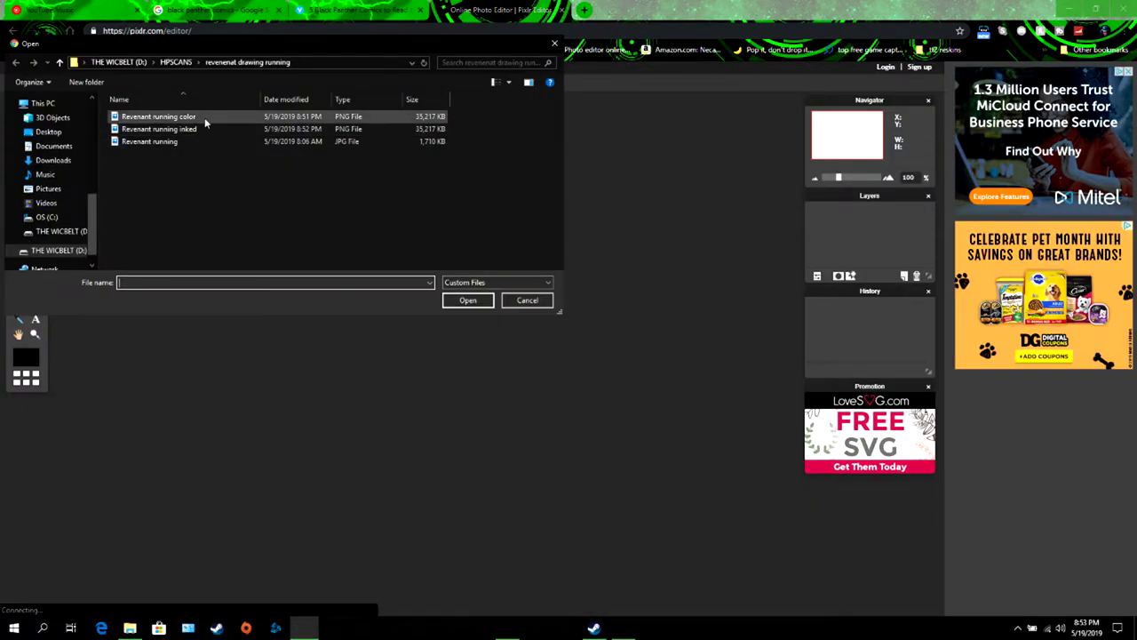
double_click(206, 118)
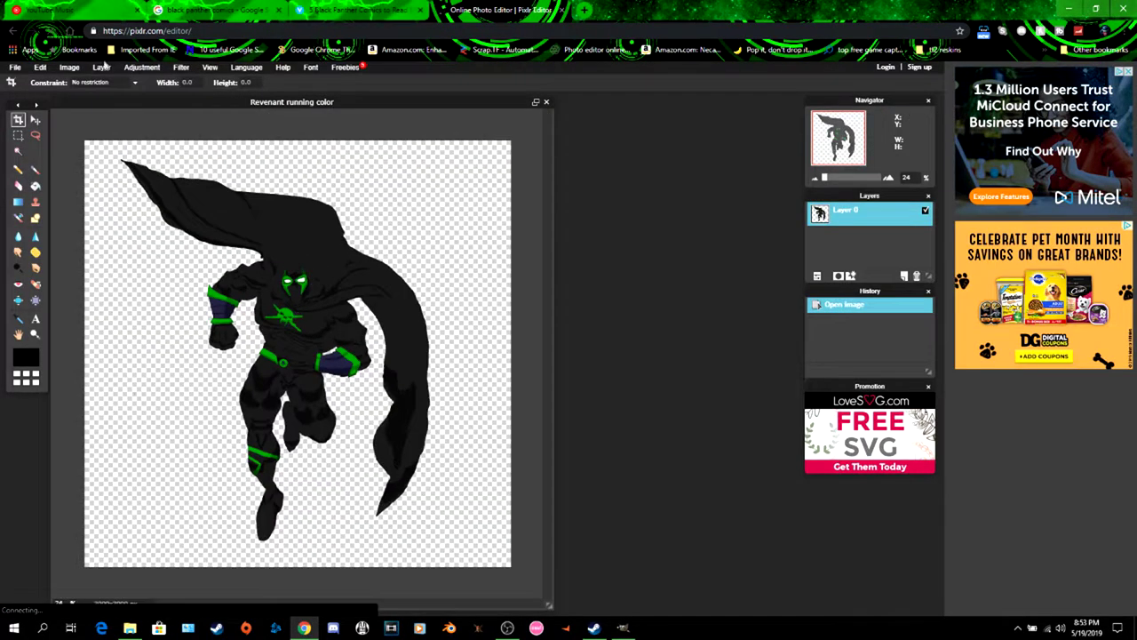
- Add the Revenant running inked image as a layer above the coloured artwork
click(102, 67)
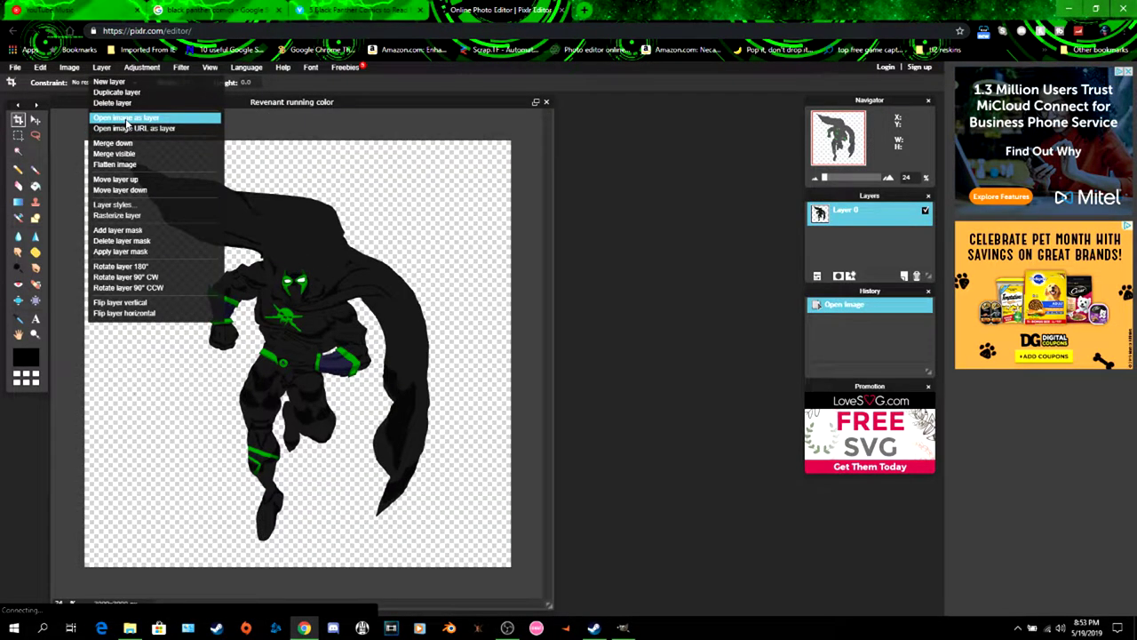
click(126, 120)
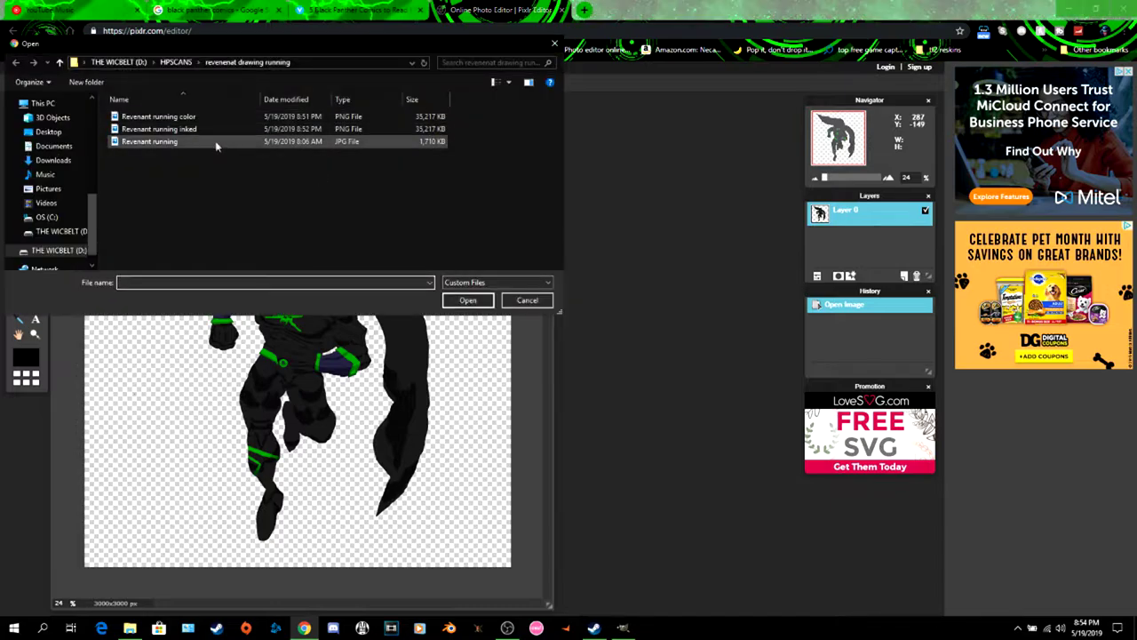
click(213, 130)
click(469, 300)
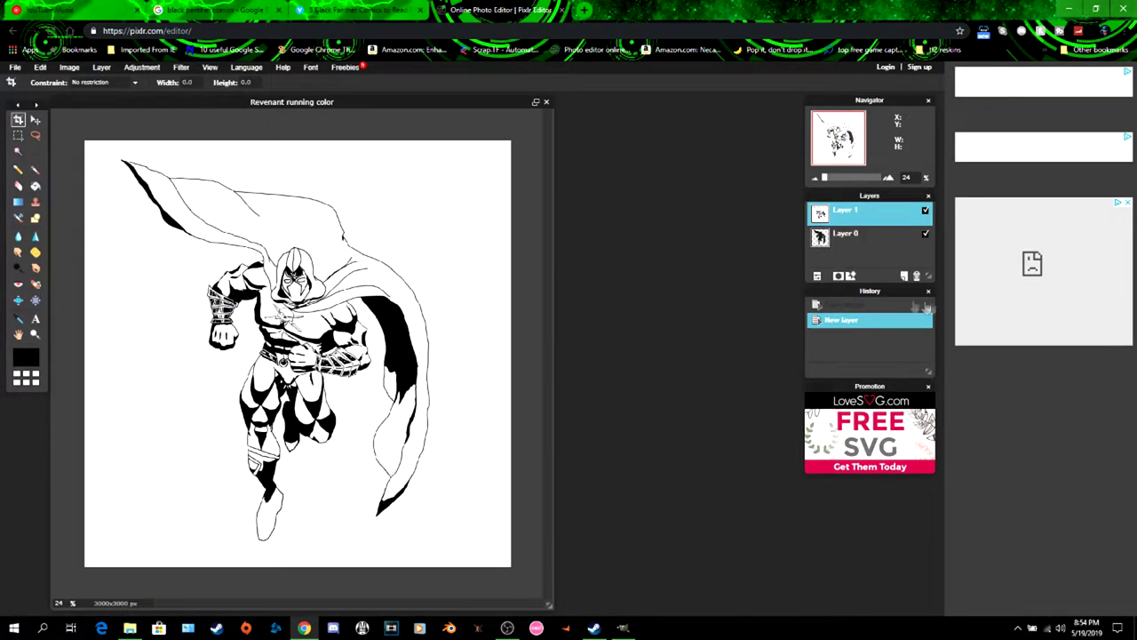
- Set the blend mode of the inked layer to Multiply
click(818, 276)
click(889, 258)
scroll(881, 352, down, 1)
click(880, 353)
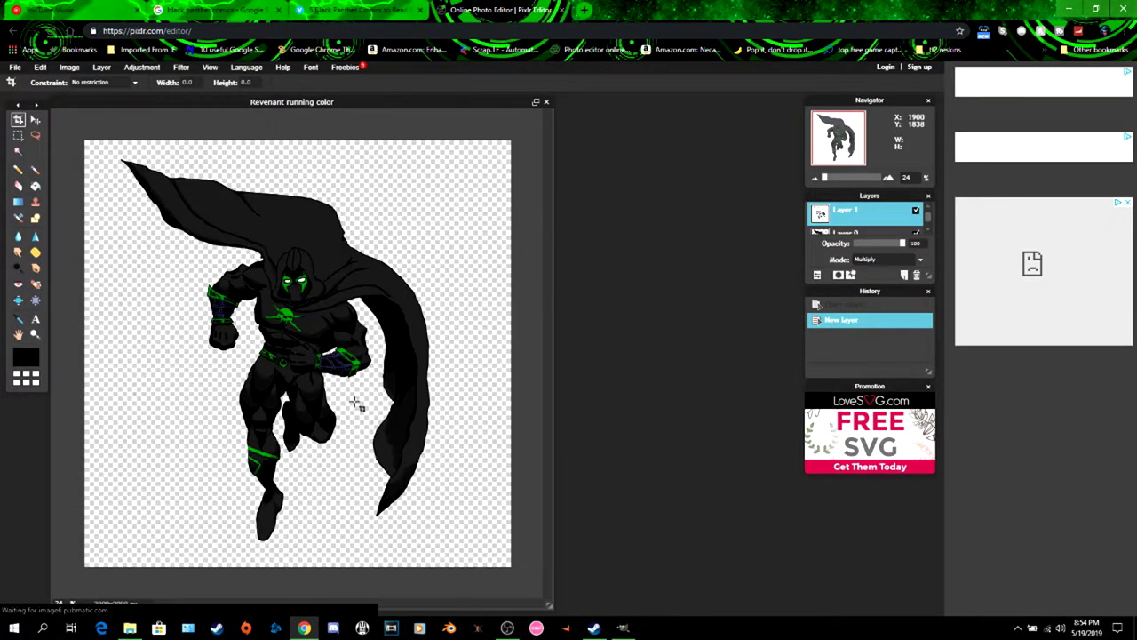
- Select the coloured layer and blend the chest shading with the Spot heal tool at size 20
scroll(357, 398, up, 5)
click(36, 284)
click(888, 232)
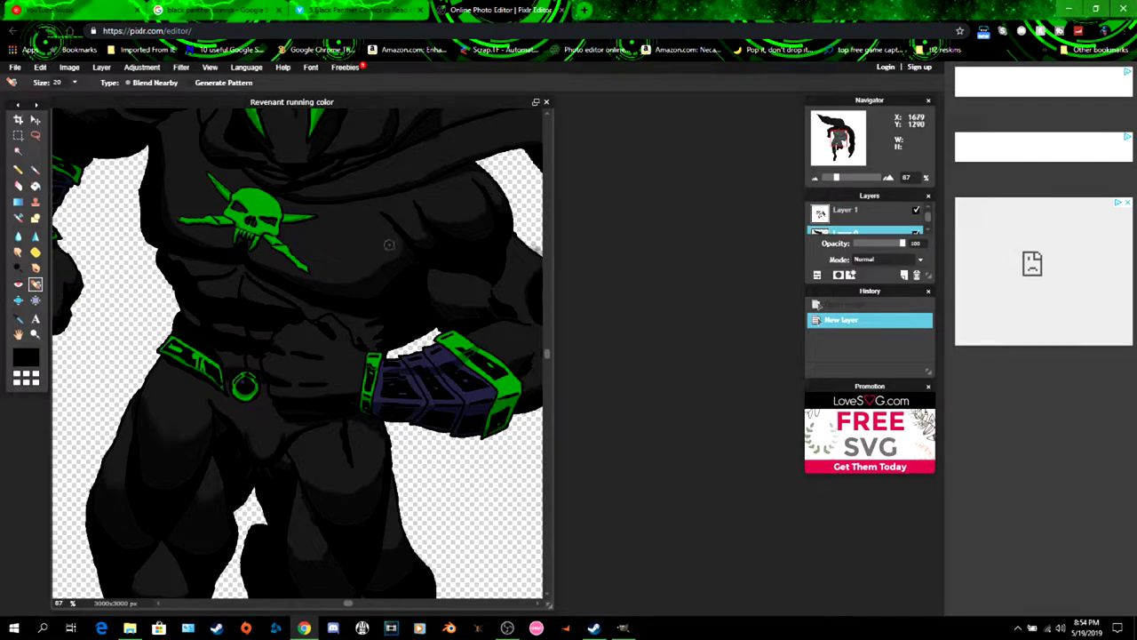
click(400, 252)
mouse_move(398, 255)
mouse_down()
mouse_move(327, 279)
mouse_move(317, 271)
mouse_up()
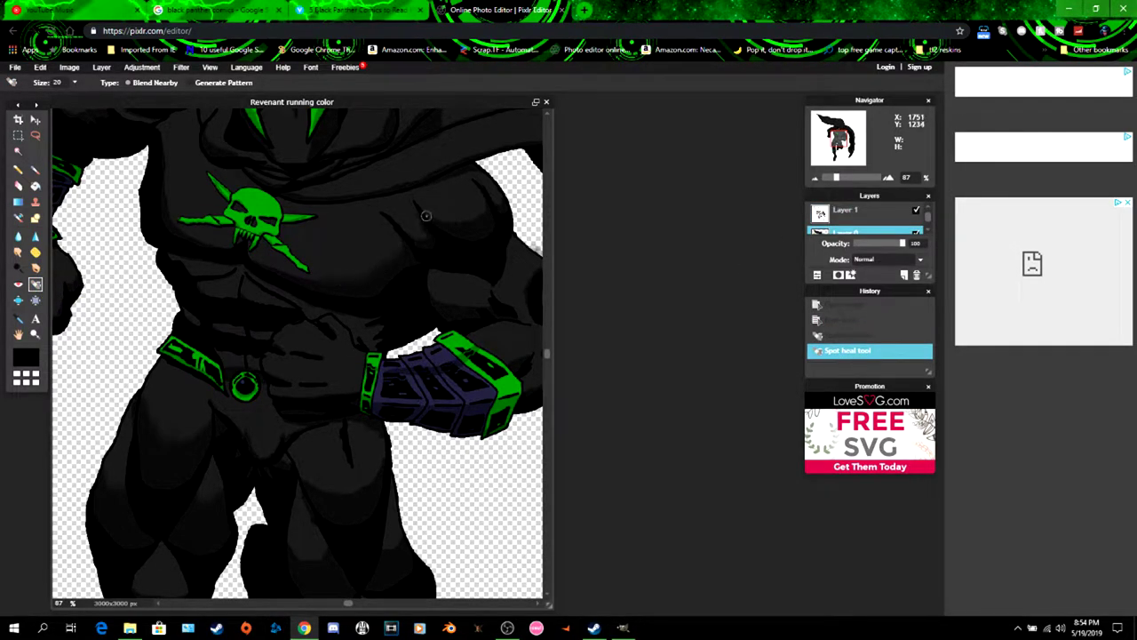
- Blend the shading along the lower chest beneath the skull emblem with the Spot heal tool
mouse_move(426, 215)
mouse_down()
mouse_move(455, 225)
mouse_move(480, 191)
mouse_up()
key(ctrl+z)
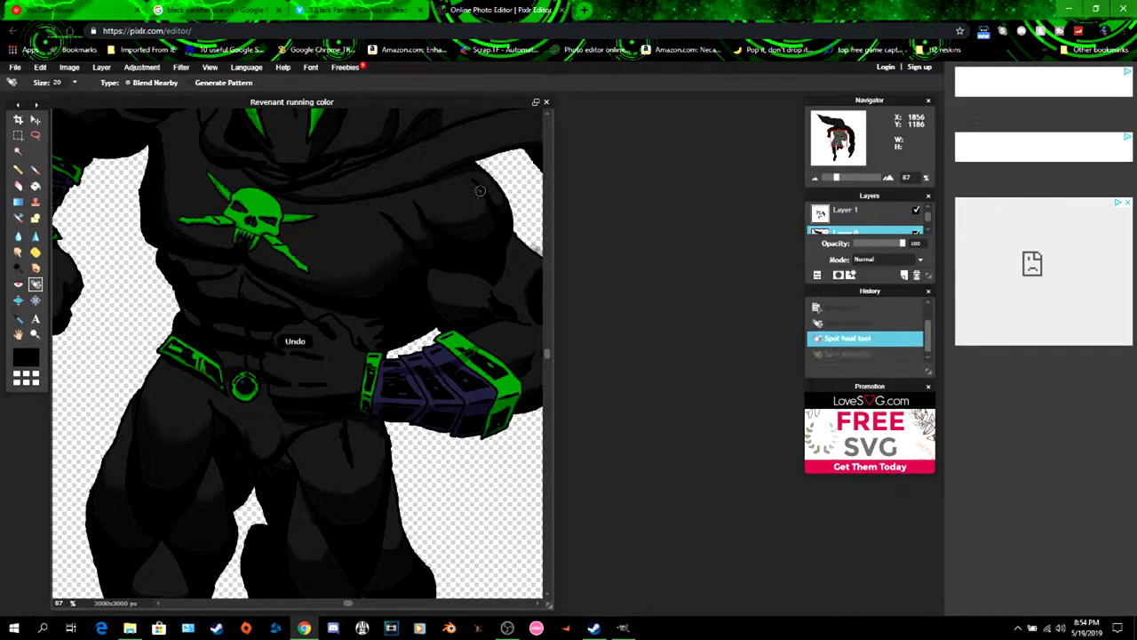
drag(272, 265, 317, 278)
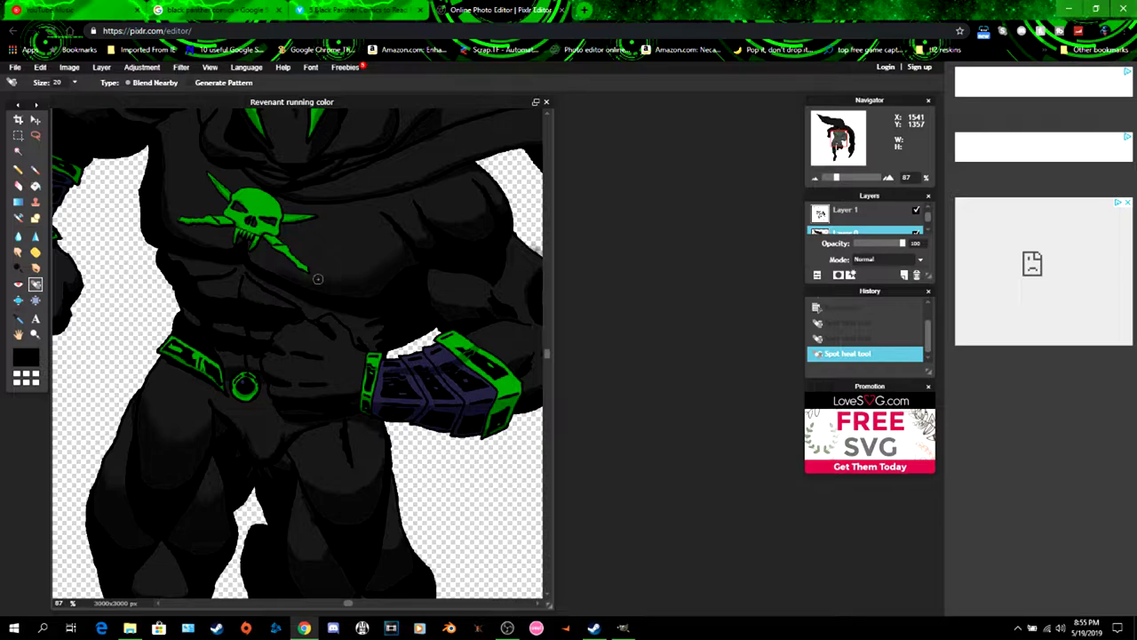
key(ctrl+z)
scroll(311, 266, up, 5)
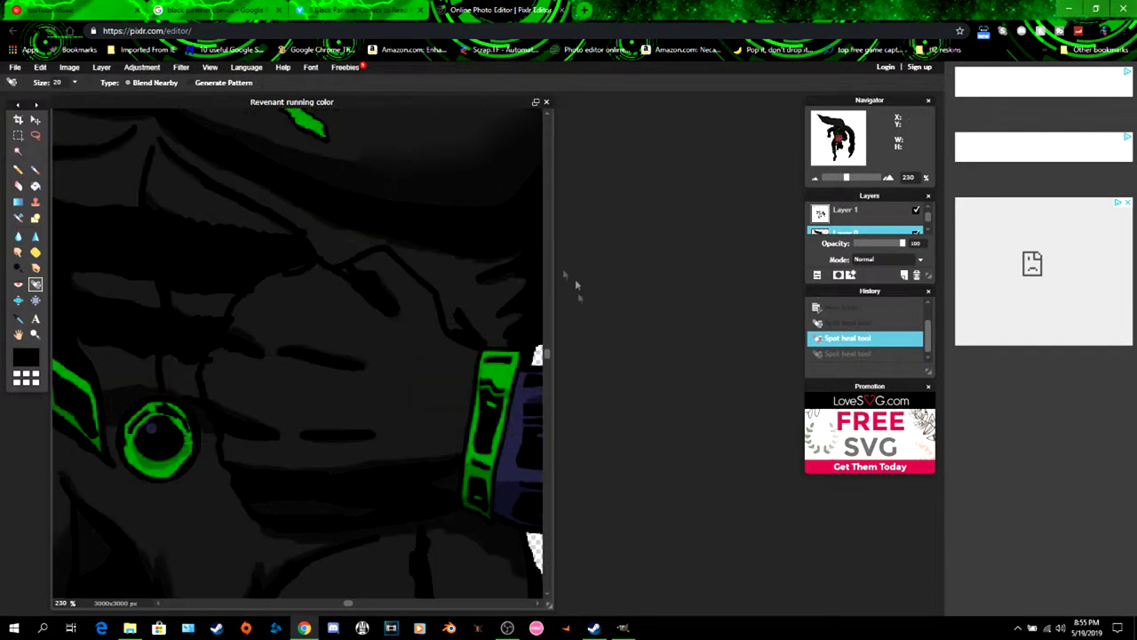
mouse_move(177, 279)
mouse_down()
mouse_move(241, 311)
mouse_move(350, 332)
mouse_up()
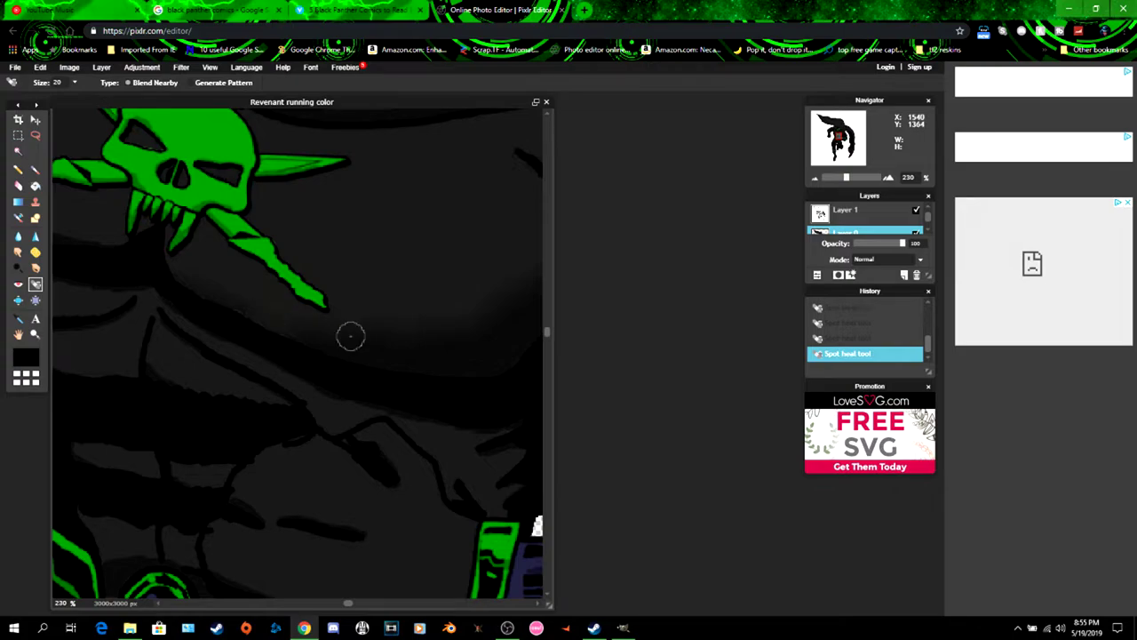
- Spot-heal the shading edges between the chest and the shoulder of the bent arm and across the shoulder muscle
scroll(373, 330, down, 5)
scroll(374, 330, up, 6)
scroll(215, 340, down, 4)
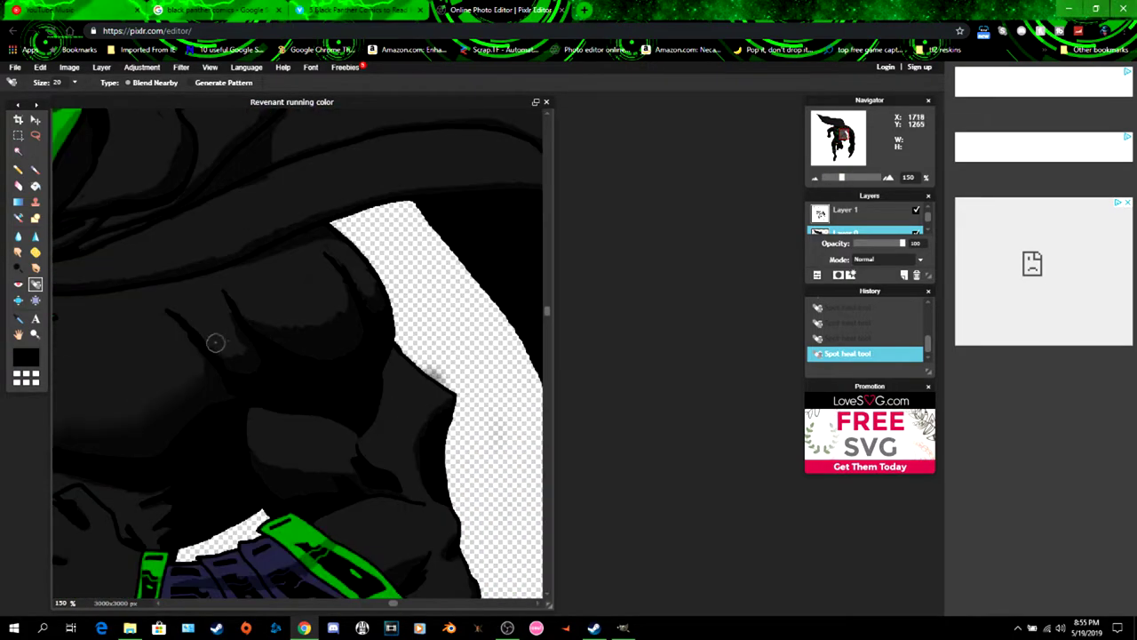
mouse_move(216, 340)
mouse_down()
mouse_move(239, 341)
mouse_move(237, 317)
mouse_up()
key(ctrl+z)
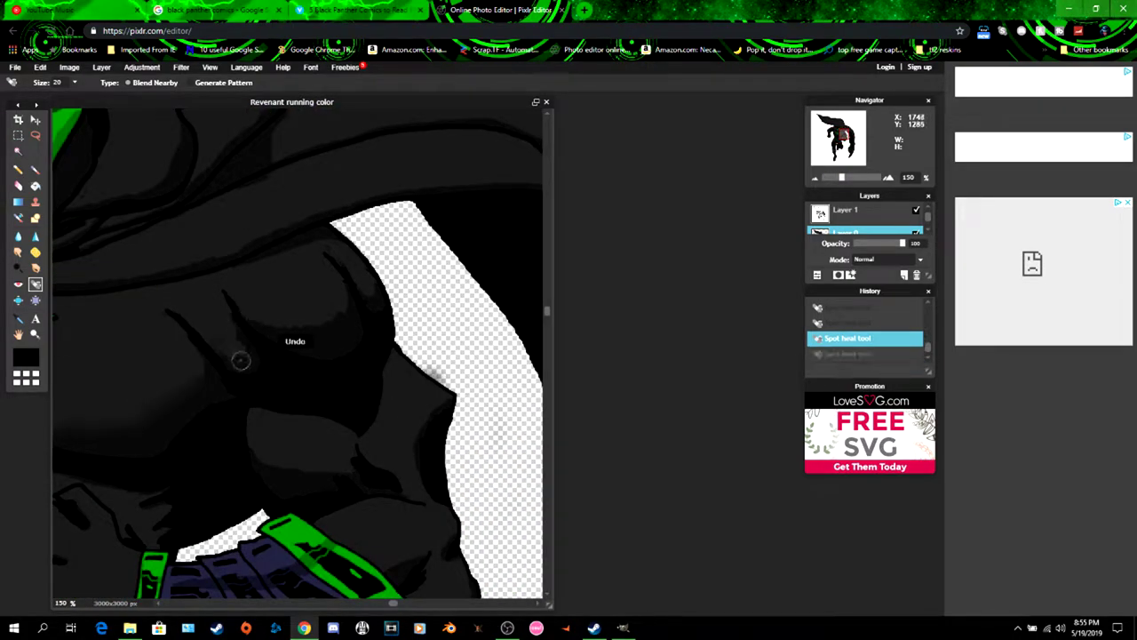
mouse_move(241, 360)
mouse_down()
mouse_move(231, 321)
mouse_move(216, 349)
mouse_move(197, 342)
mouse_move(205, 367)
mouse_up()
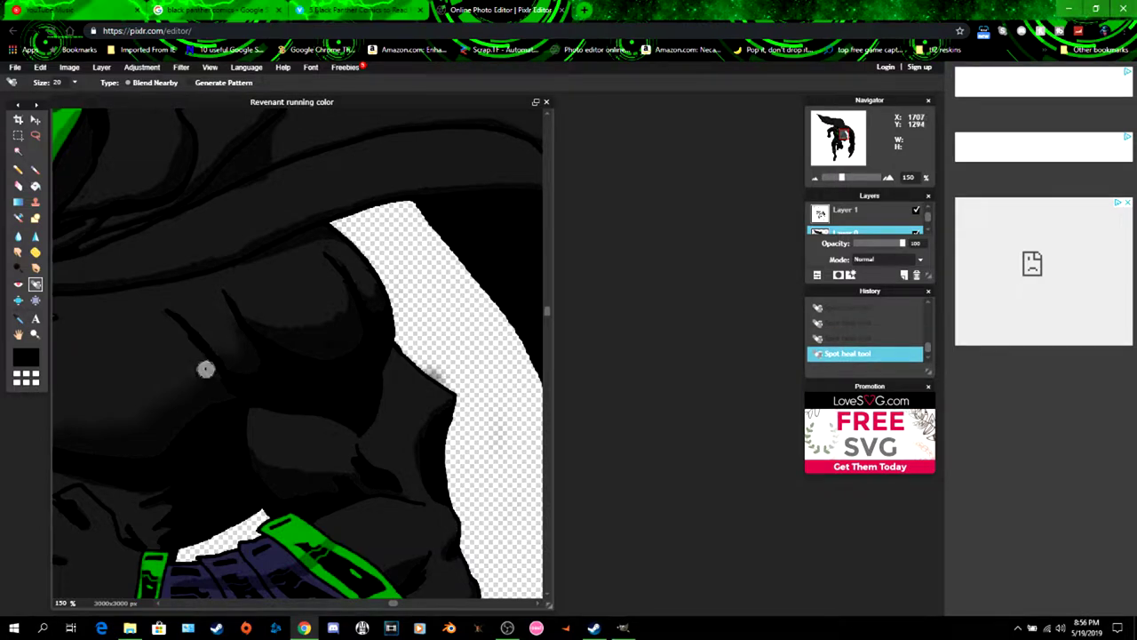
drag(241, 318, 331, 322)
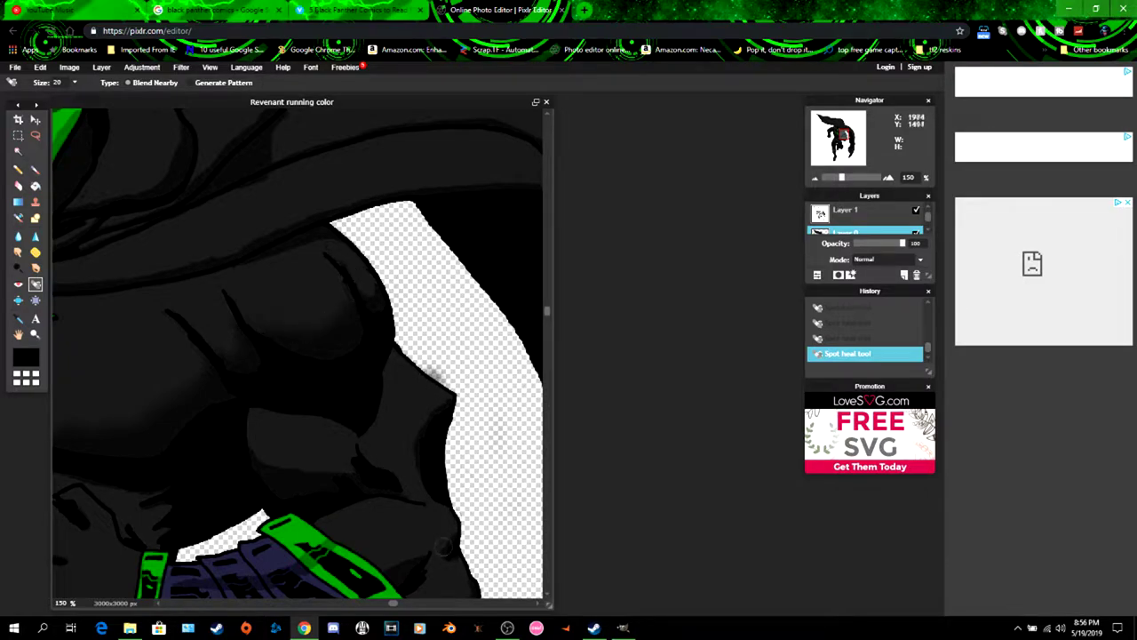
mouse_move(392, 603)
mouse_down()
mouse_move(370, 604)
mouse_move(390, 605)
mouse_up()
drag(359, 273, 385, 292)
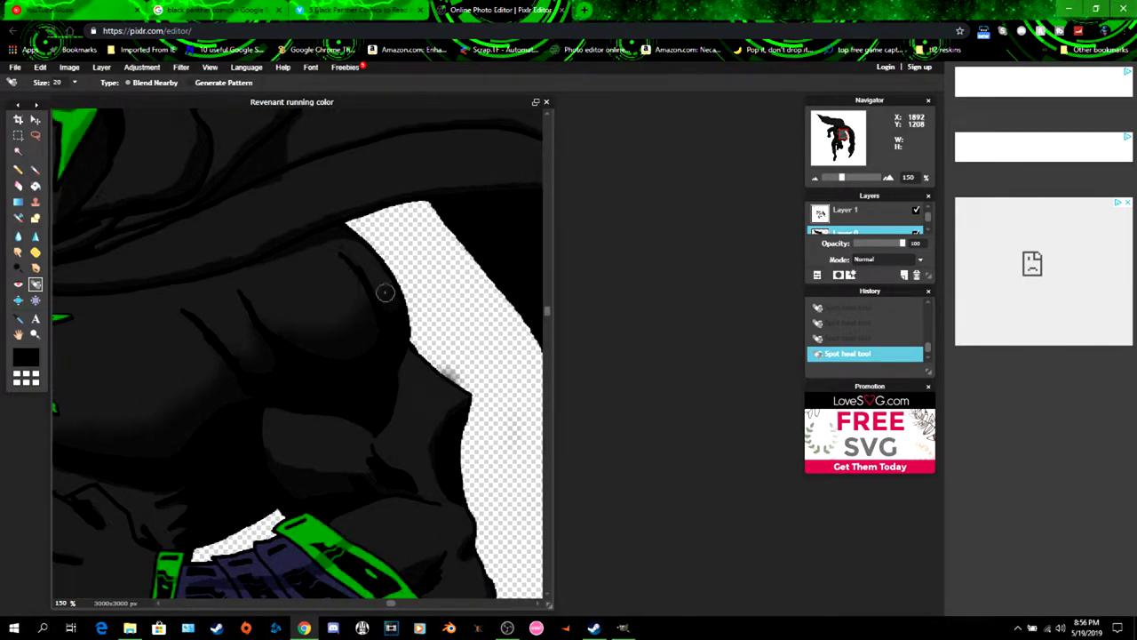
key(ctrl+z)
- Soften the shading on the bent arm's upper-arm muscle and along the shoulder top beneath the cape
scroll(488, 446, up, 1)
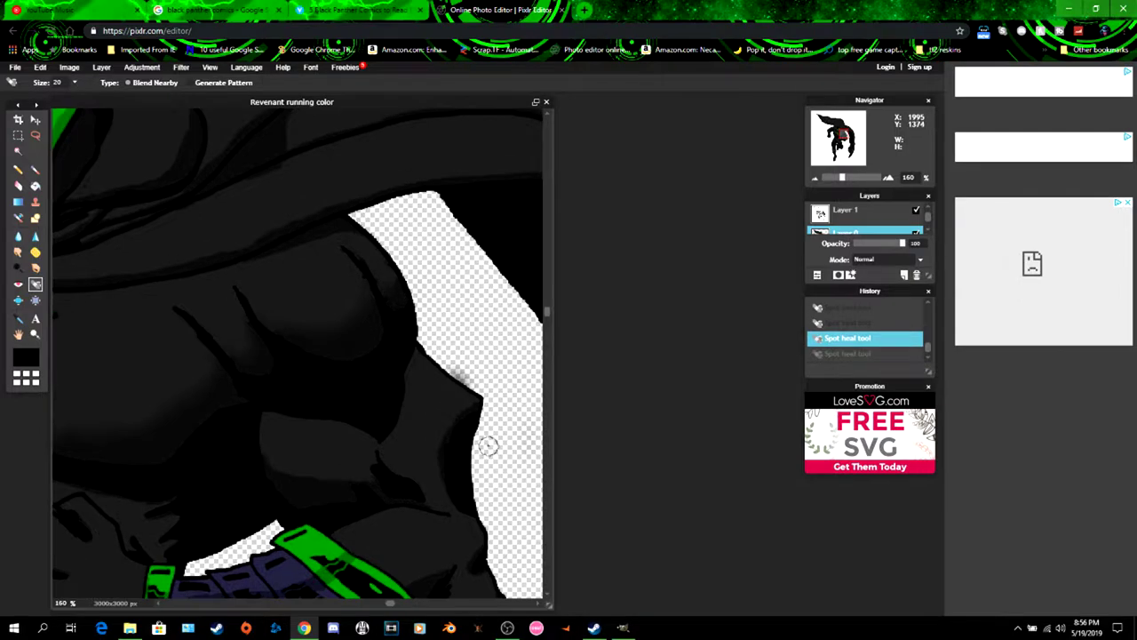
mouse_move(263, 449)
mouse_down()
mouse_move(324, 480)
mouse_move(429, 496)
mouse_up()
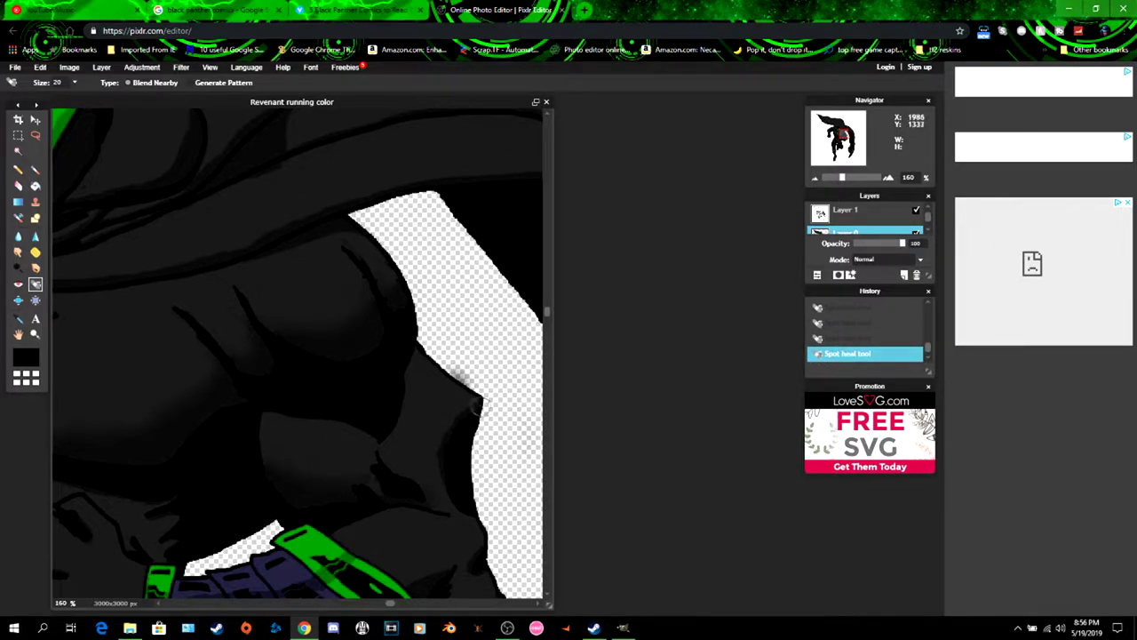
mouse_move(478, 405)
mouse_down()
mouse_move(439, 442)
mouse_move(434, 476)
mouse_up()
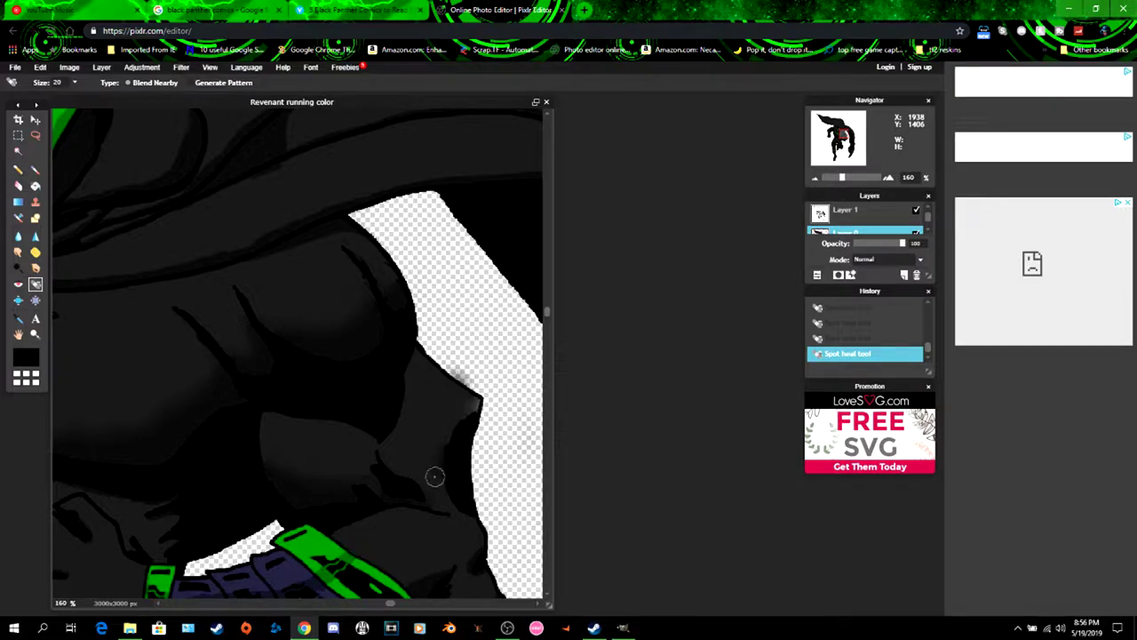
key(ctrl+z)
scroll(428, 475, down, 2)
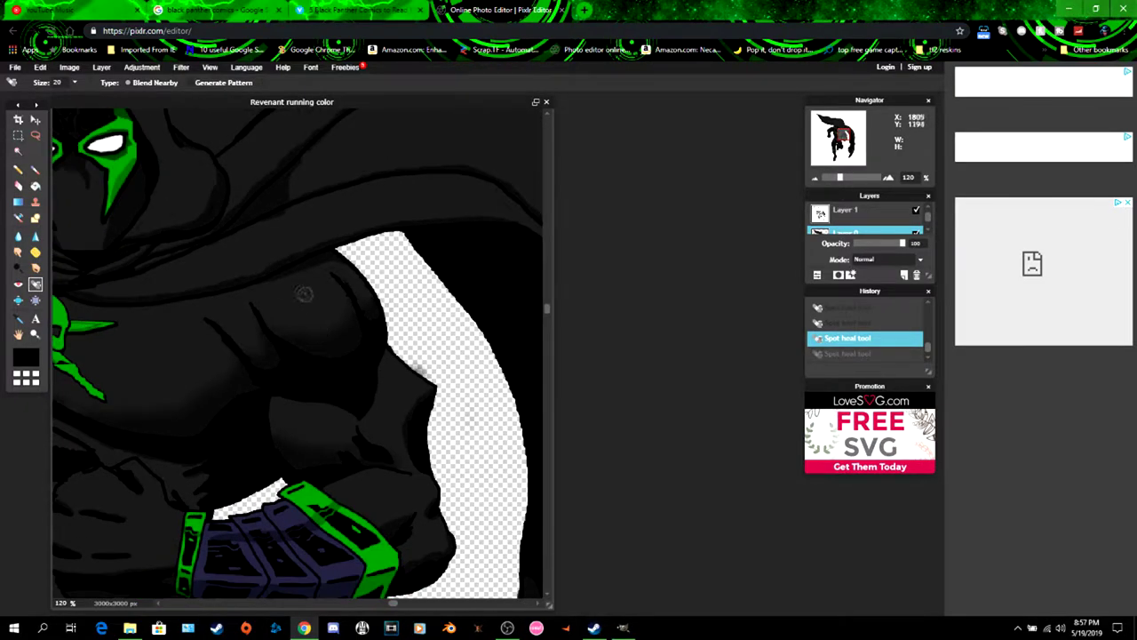
drag(262, 282, 345, 265)
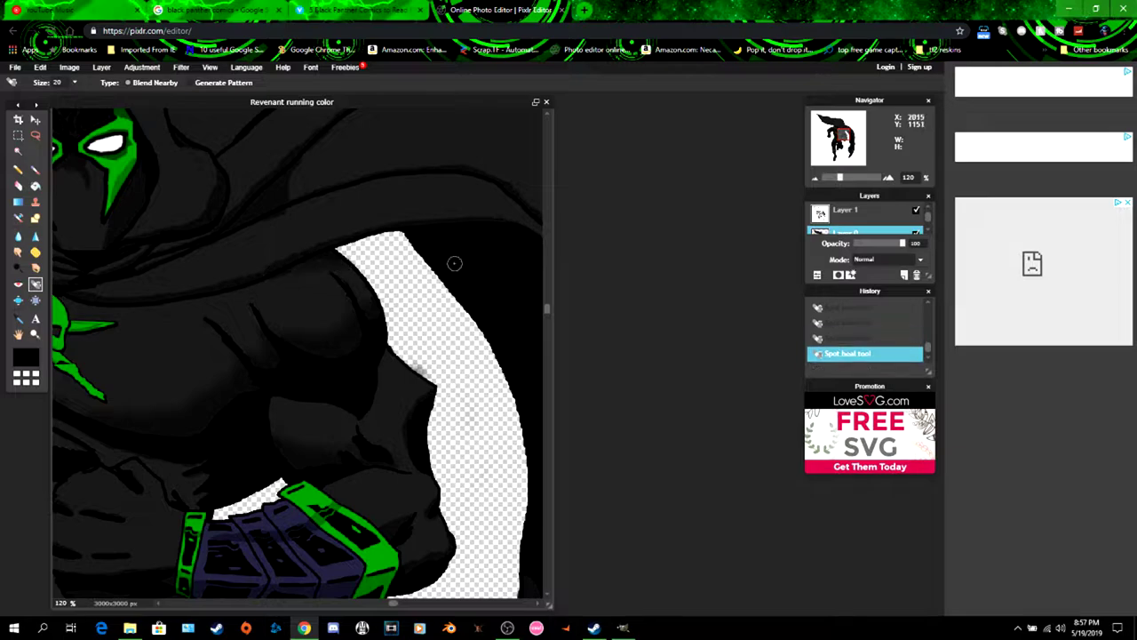
- Spot-heal the shading edges across the thigh muscles of the raised leg
scroll(458, 266, up, 2)
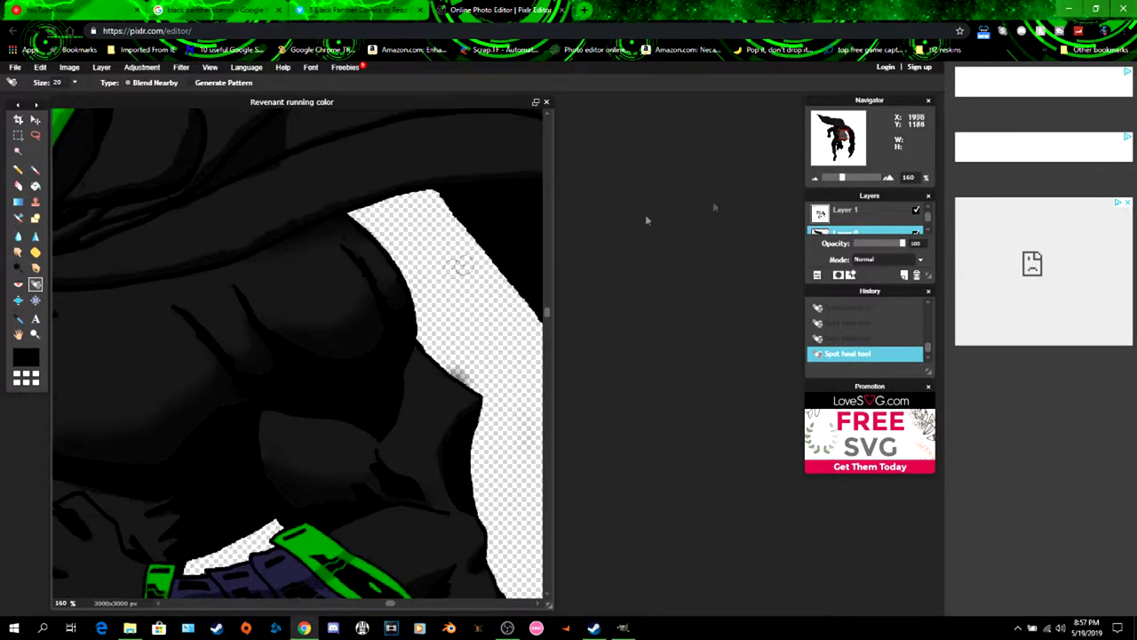
drag(840, 134, 840, 143)
drag(381, 603, 341, 604)
mouse_move(333, 306)
mouse_down()
mouse_move(428, 326)
mouse_move(483, 269)
mouse_up()
key(ctrl+z)
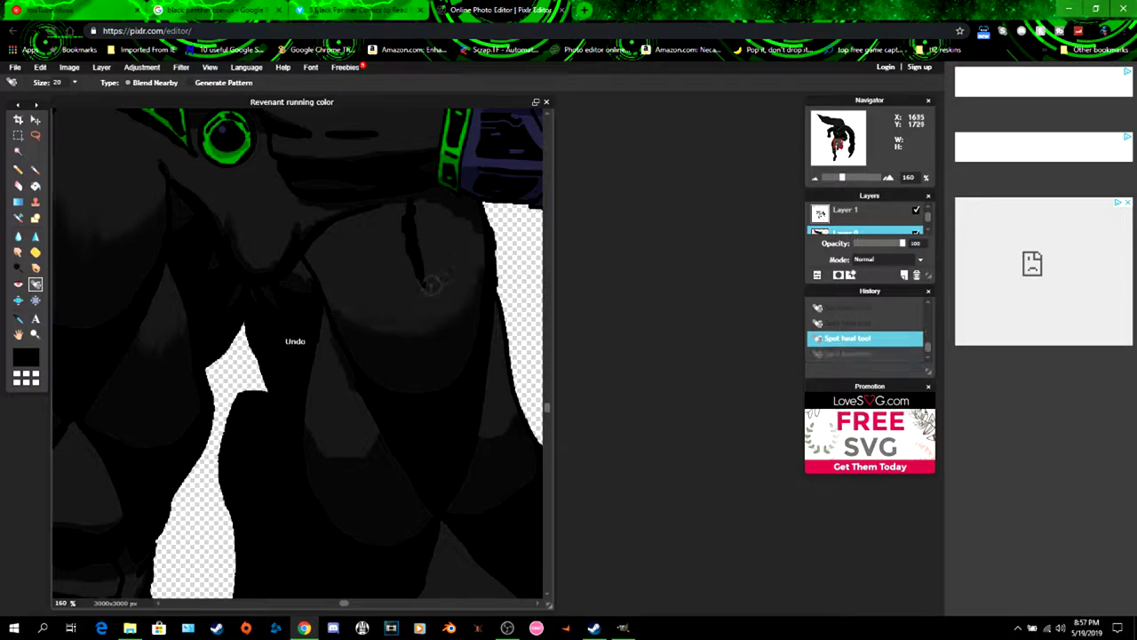
drag(351, 326, 455, 318)
drag(482, 267, 464, 317)
mouse_move(331, 302)
mouse_down()
mouse_move(337, 367)
mouse_move(354, 393)
mouse_move(307, 426)
mouse_move(361, 455)
mouse_move(380, 432)
mouse_up()
drag(482, 438, 512, 415)
- Blend the shading on the thigh muscles of the extended leg with the Spot heal tool
scroll(408, 421, down, 3)
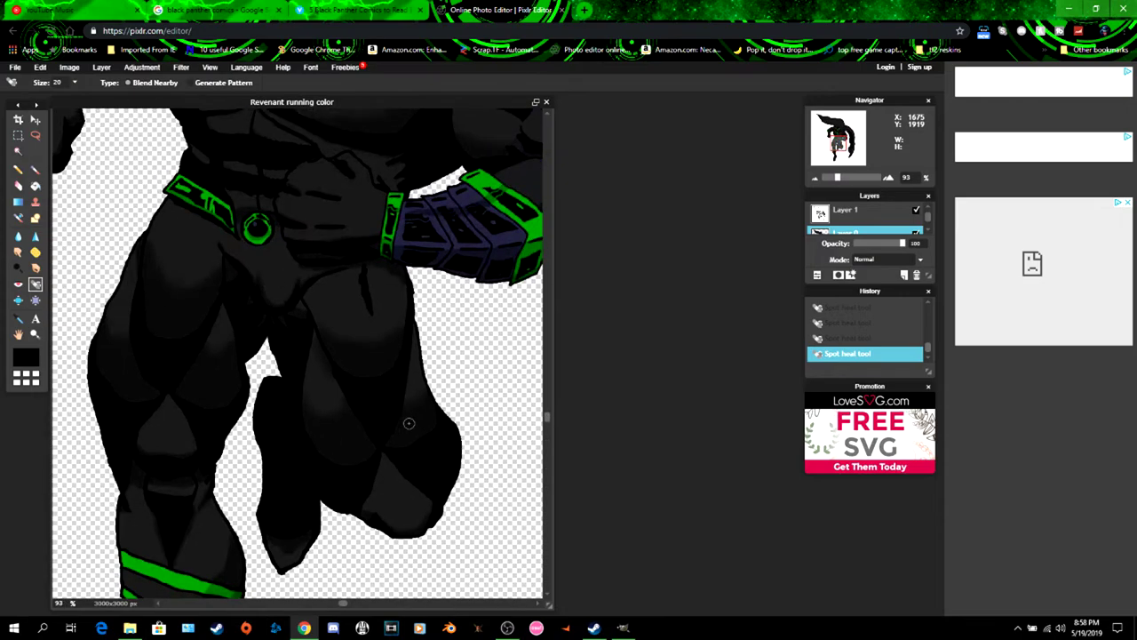
mouse_move(149, 238)
mouse_down()
mouse_move(172, 285)
mouse_move(221, 259)
mouse_up()
drag(230, 338, 231, 334)
drag(219, 241, 258, 282)
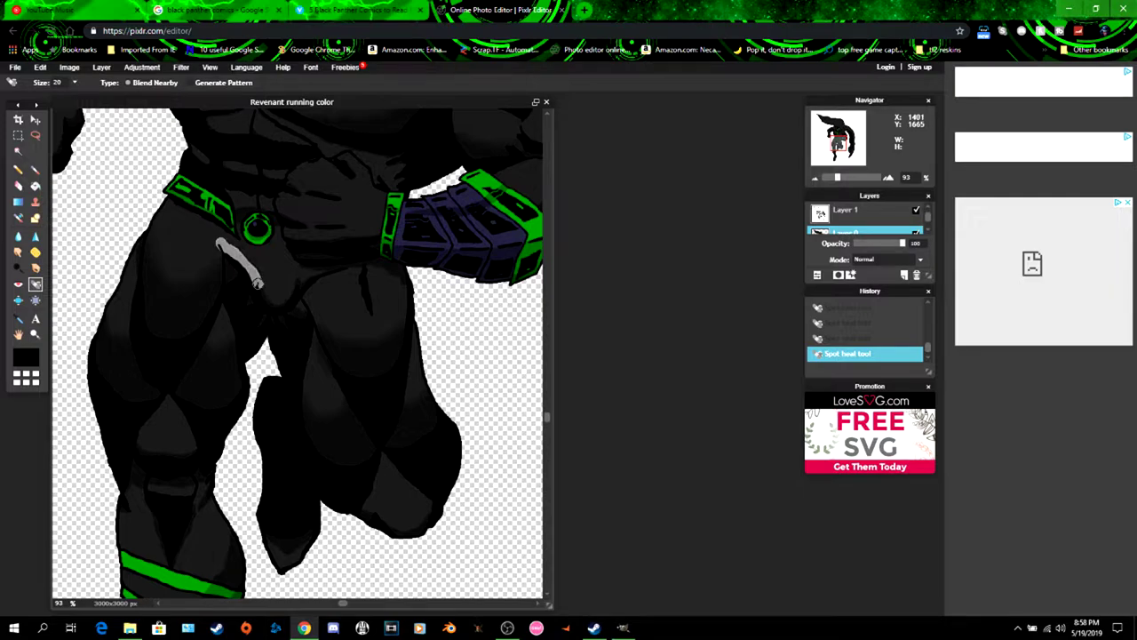
key(ctrl+z)
scroll(329, 294, down, 3)
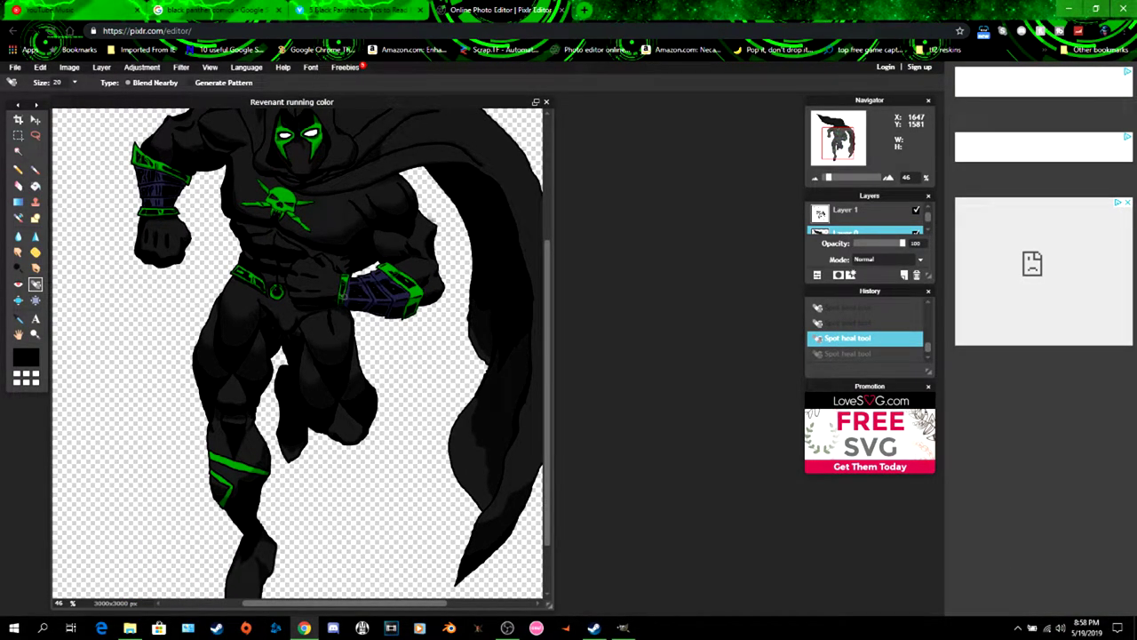
scroll(178, 284, up, 5)
mouse_move(174, 284)
mouse_down()
mouse_move(202, 304)
mouse_move(204, 291)
mouse_up()
drag(222, 185, 219, 229)
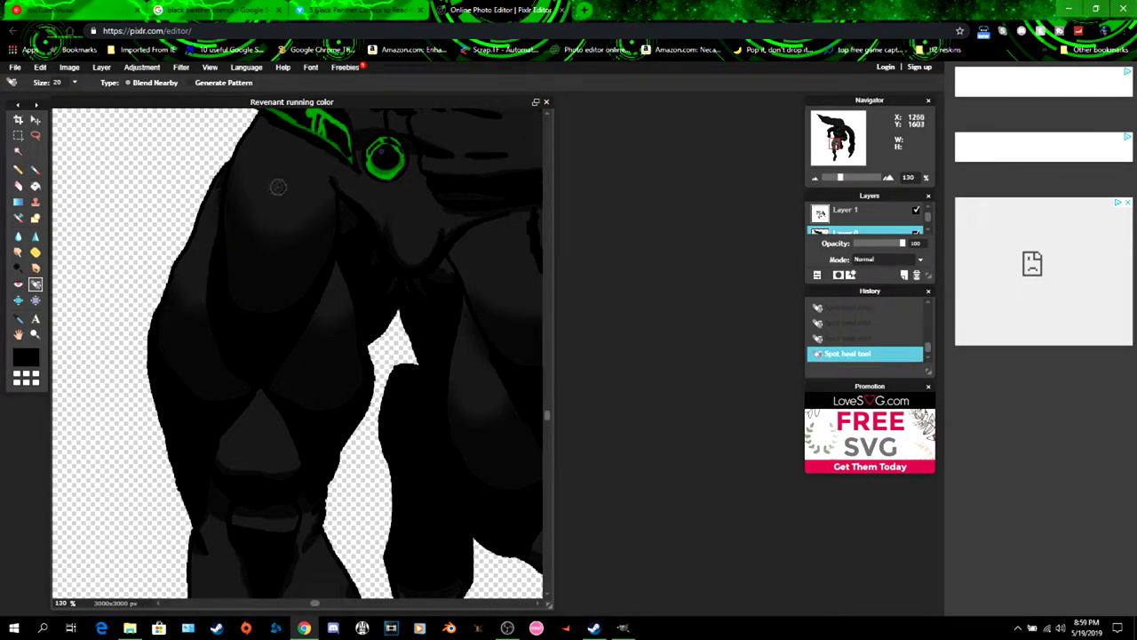
- Soften the shading on the kneecap of the extended leg
mouse_move(214, 453)
mouse_down()
mouse_move(284, 470)
mouse_move(302, 460)
mouse_up()
drag(201, 524, 313, 514)
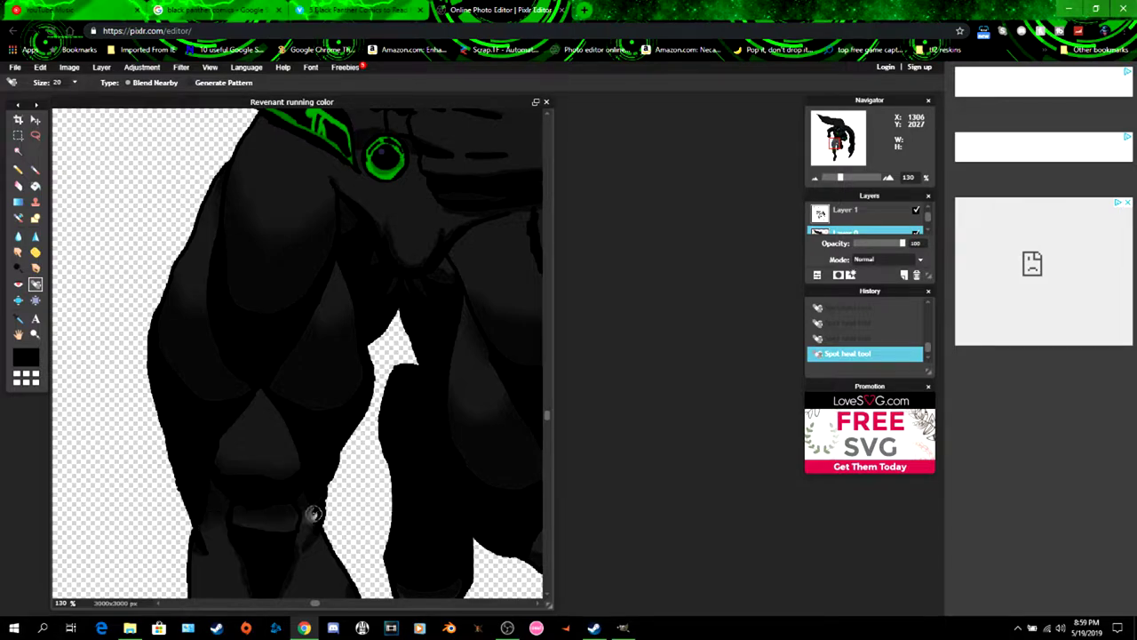
key(ctrl+z)
scroll(306, 524, down, 5)
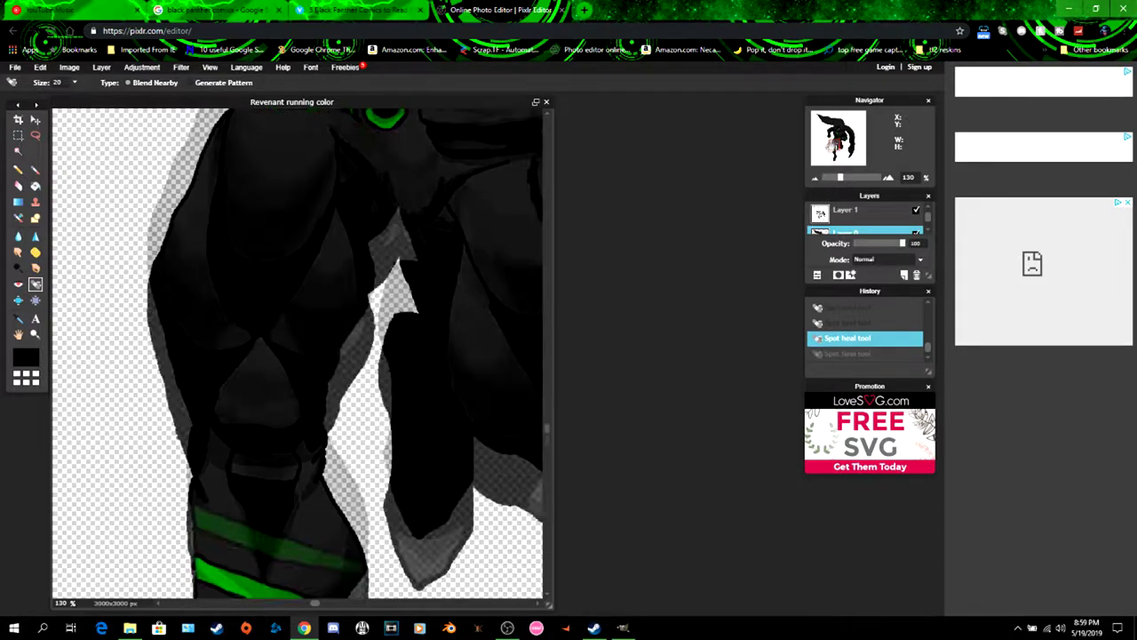
mouse_move(394, 299)
mouse_down()
mouse_move(393, 334)
mouse_move(375, 359)
mouse_up()
key(ctrl+z)
click(374, 361)
key(ctrl+z)
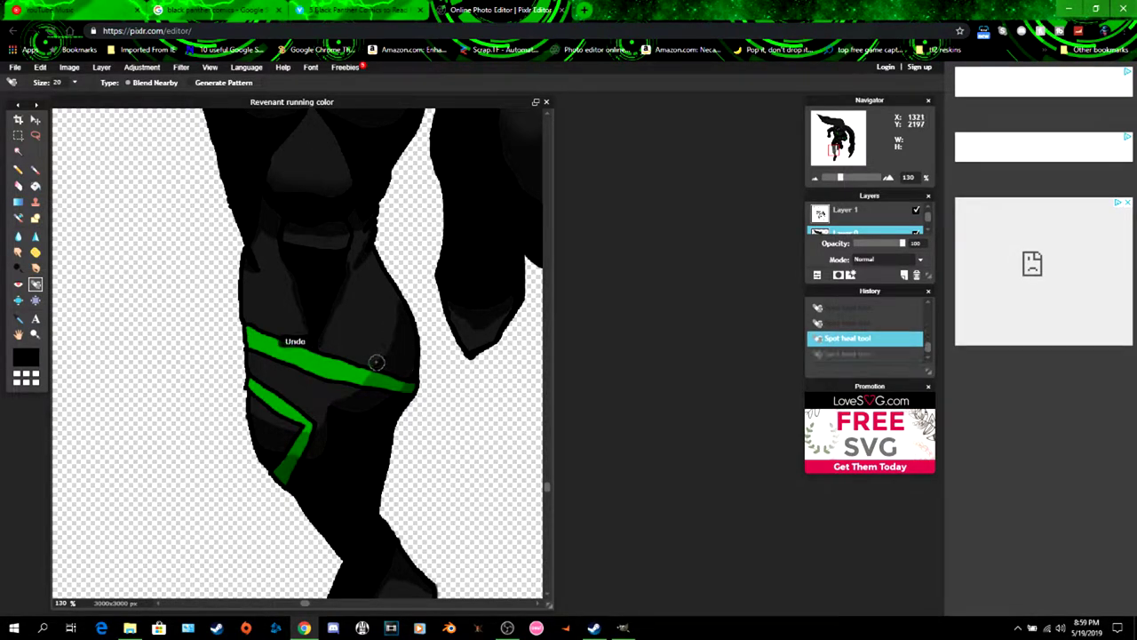
- Spot-heal the shading around the ankle, heel and upper edge of the extended leg's foot
scroll(378, 436, down, 5)
mouse_move(397, 259)
mouse_down()
mouse_move(402, 387)
mouse_move(406, 253)
mouse_move(443, 296)
mouse_up()
mouse_move(418, 227)
mouse_down()
mouse_move(432, 204)
mouse_move(456, 216)
mouse_move(396, 242)
mouse_up()
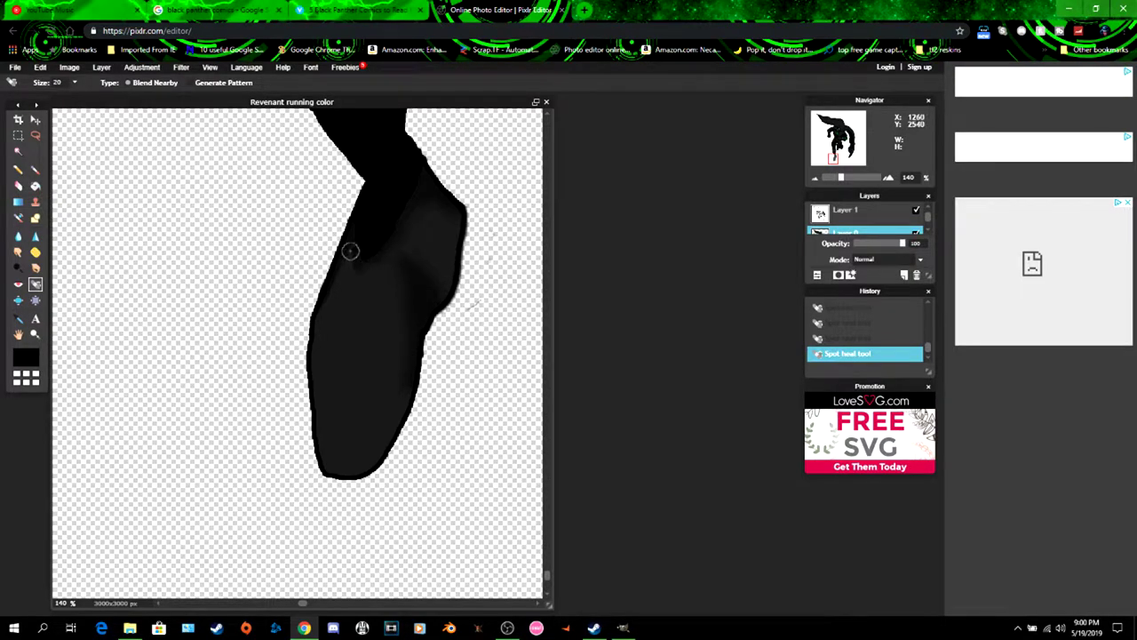
drag(350, 263, 321, 320)
- Blend the shading on the foot of the raised leg with the Spot heal tool
drag(833, 160, 839, 146)
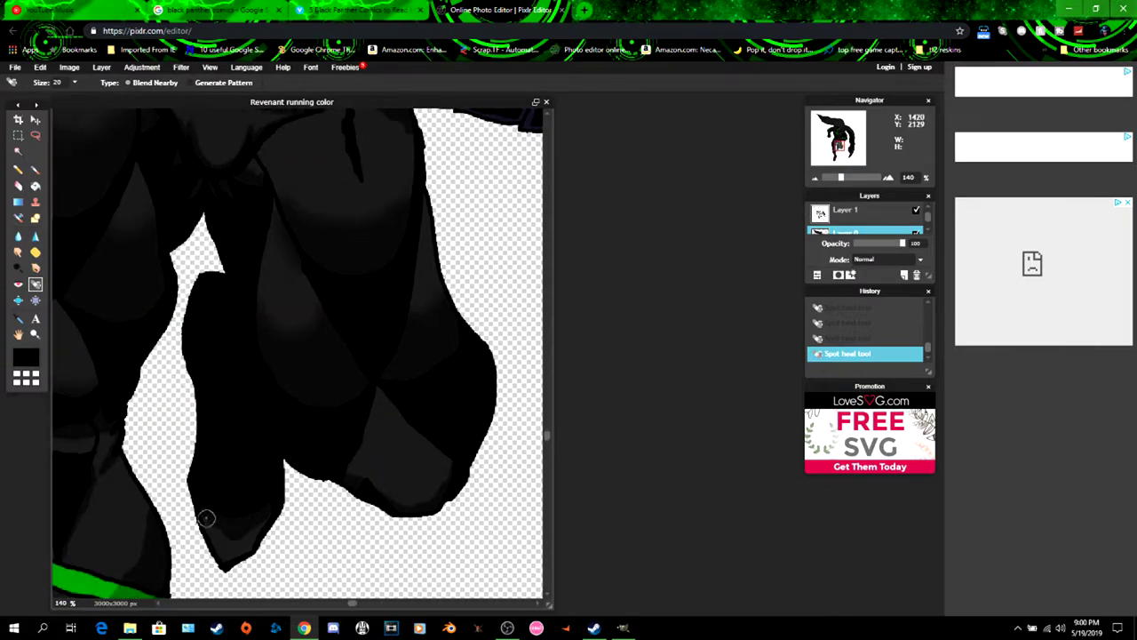
mouse_move(206, 518)
mouse_down()
mouse_move(228, 535)
mouse_move(267, 512)
mouse_up()
scroll(391, 488, down, 3)
scroll(398, 487, down, 2)
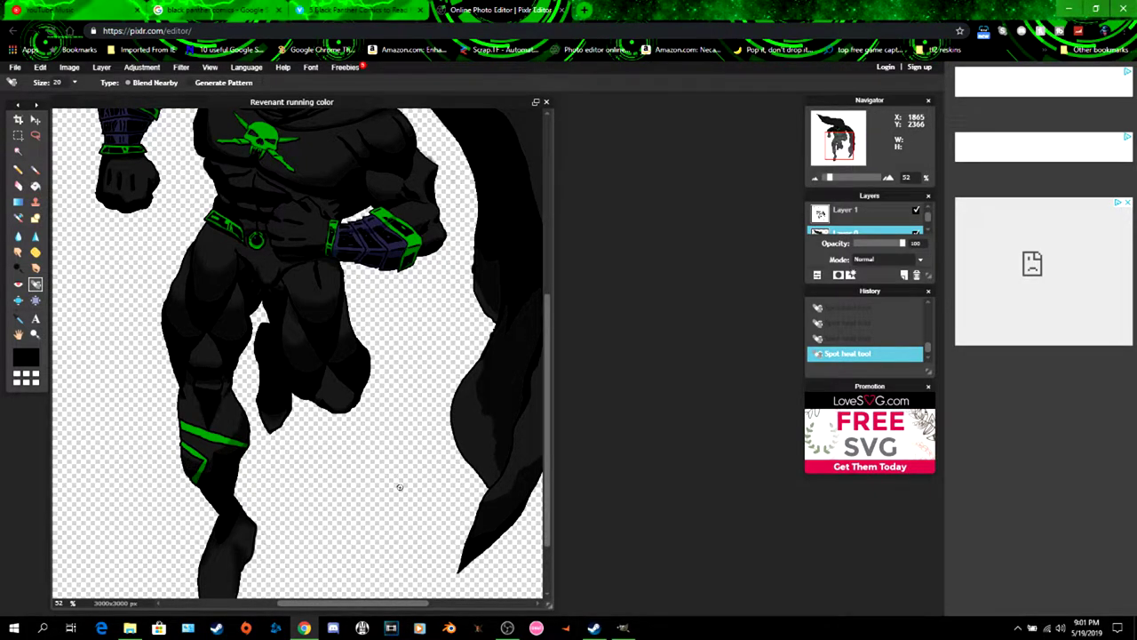
- Blend the shading just below the kneecap and on the upper shin of the extended leg with the Spot heal tool
scroll(235, 510, up, 4)
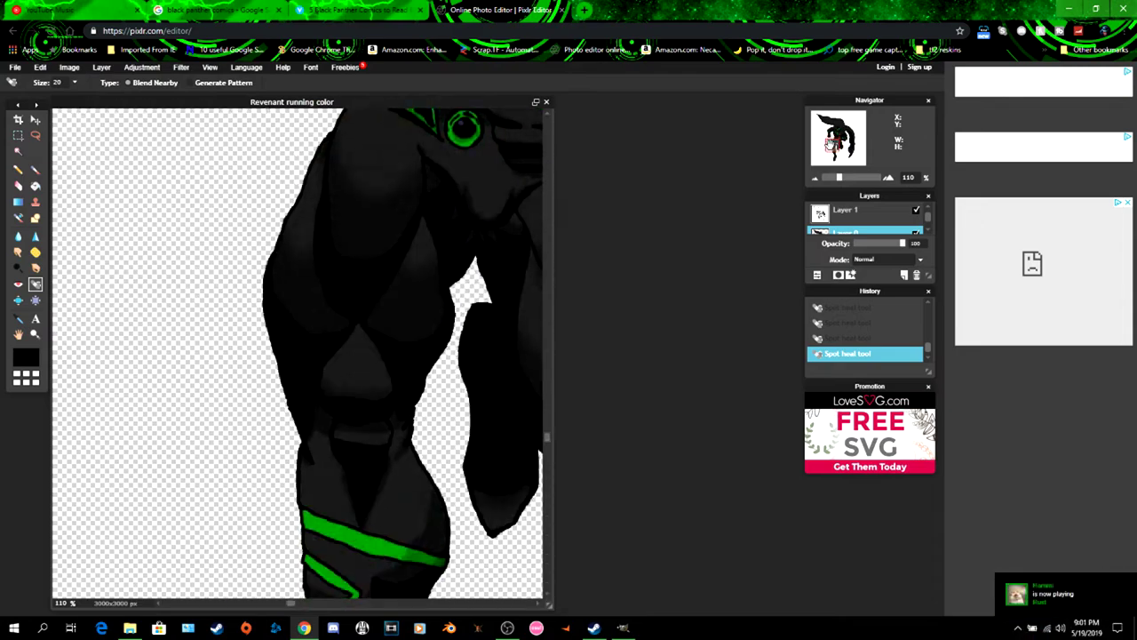
drag(389, 460, 366, 520)
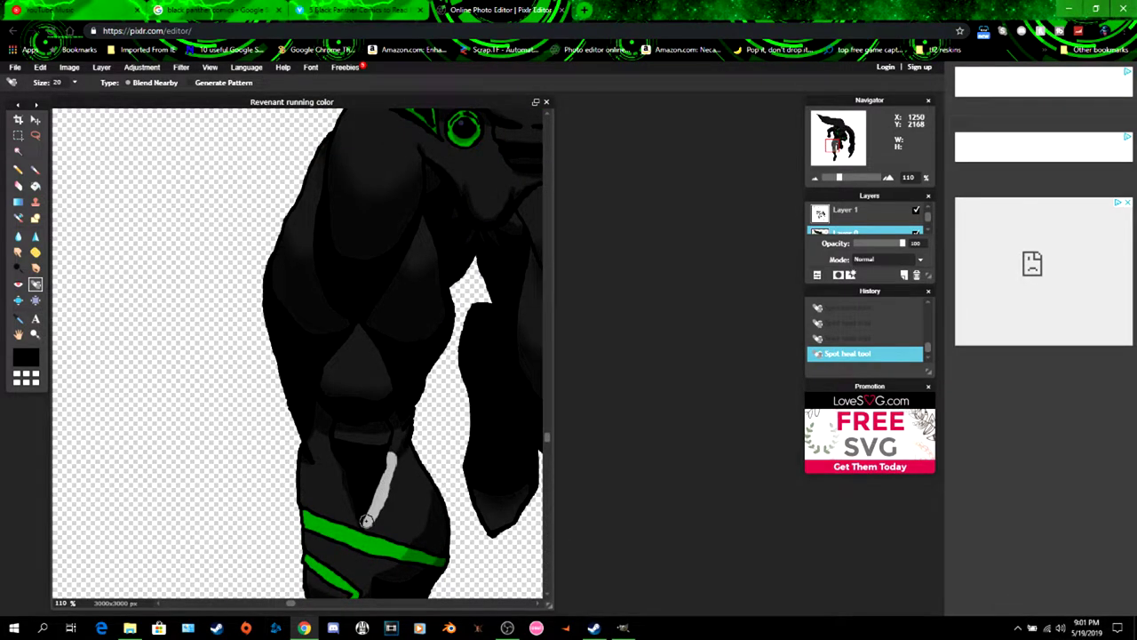
key(ctrl+z)
drag(392, 456, 377, 505)
drag(336, 432, 385, 432)
key(ctrl+z)
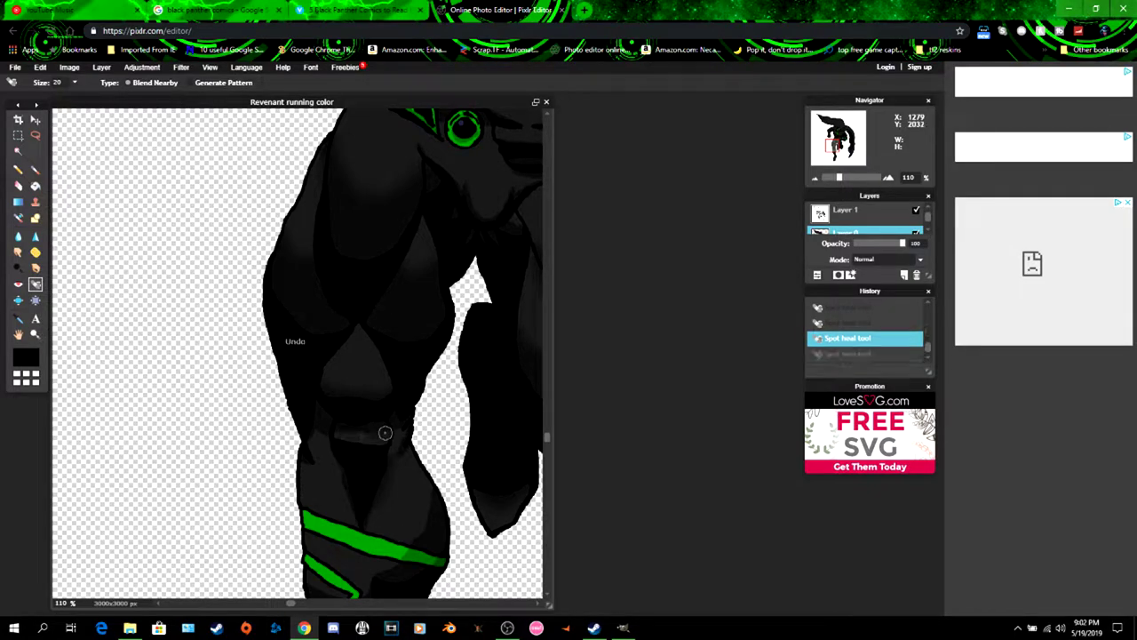
drag(386, 432, 369, 433)
drag(371, 433, 317, 432)
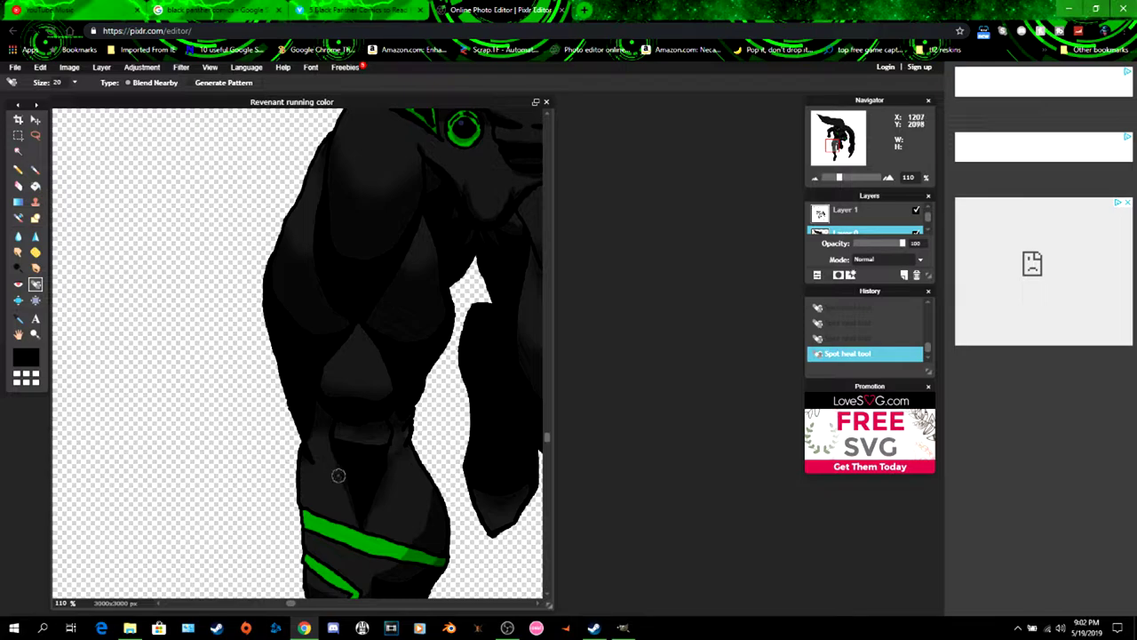
click(368, 521)
click(370, 521)
- Soften the shading around the knee of the raised leg with Spot heal strokes
scroll(439, 541, up, 5)
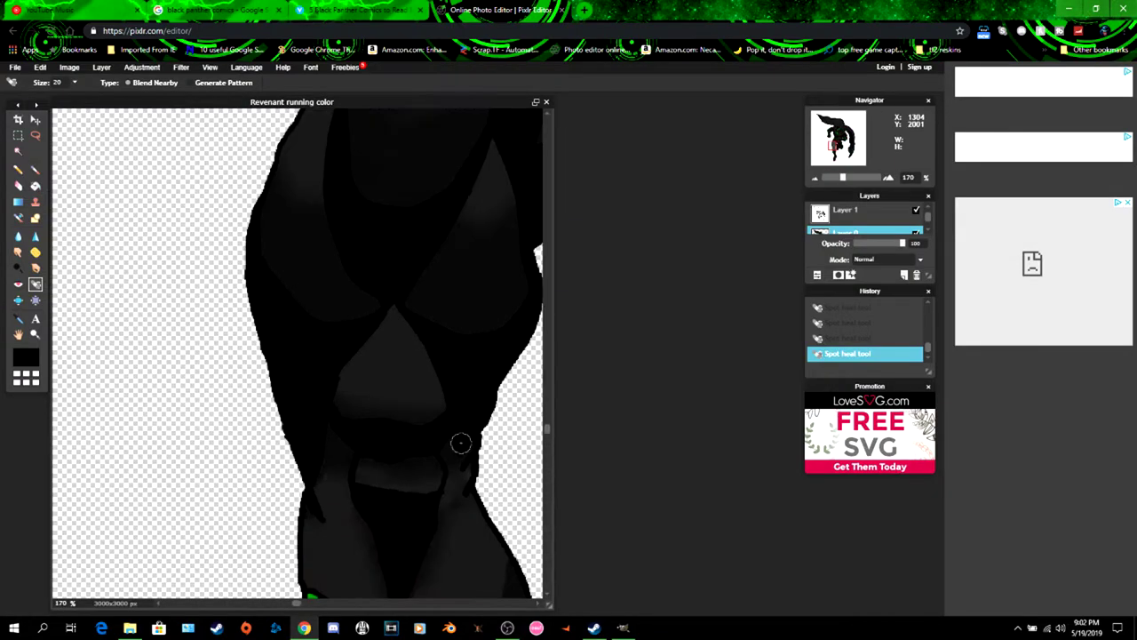
scroll(460, 441, up, 2)
click(305, 489)
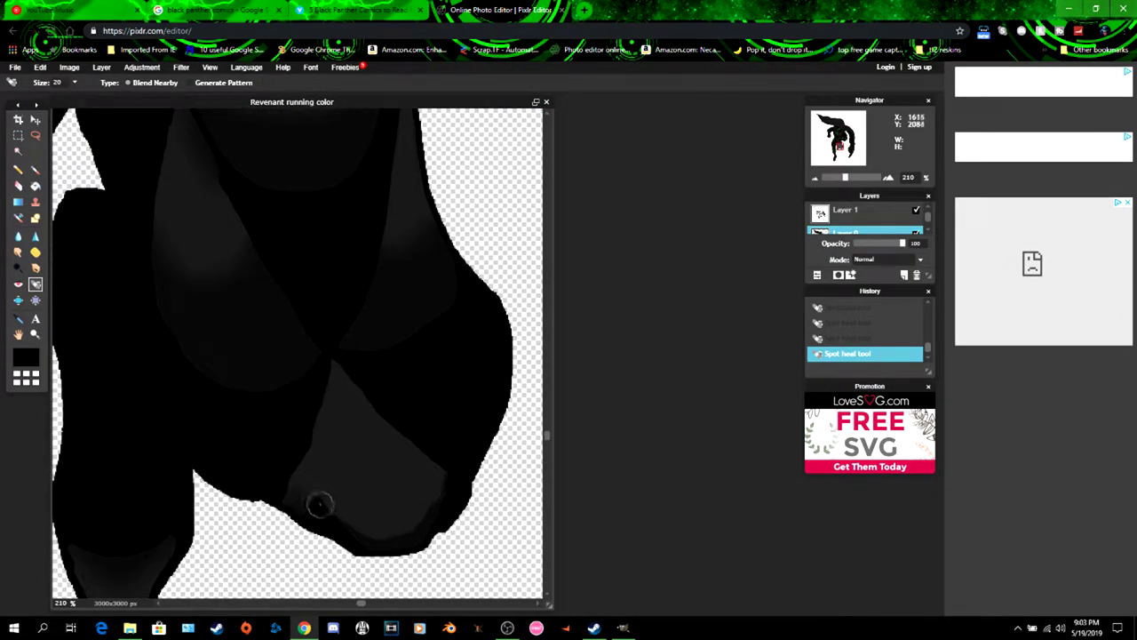
mouse_move(320, 504)
mouse_down()
mouse_move(348, 522)
mouse_move(412, 523)
mouse_move(439, 470)
mouse_up()
scroll(439, 471, down, 5)
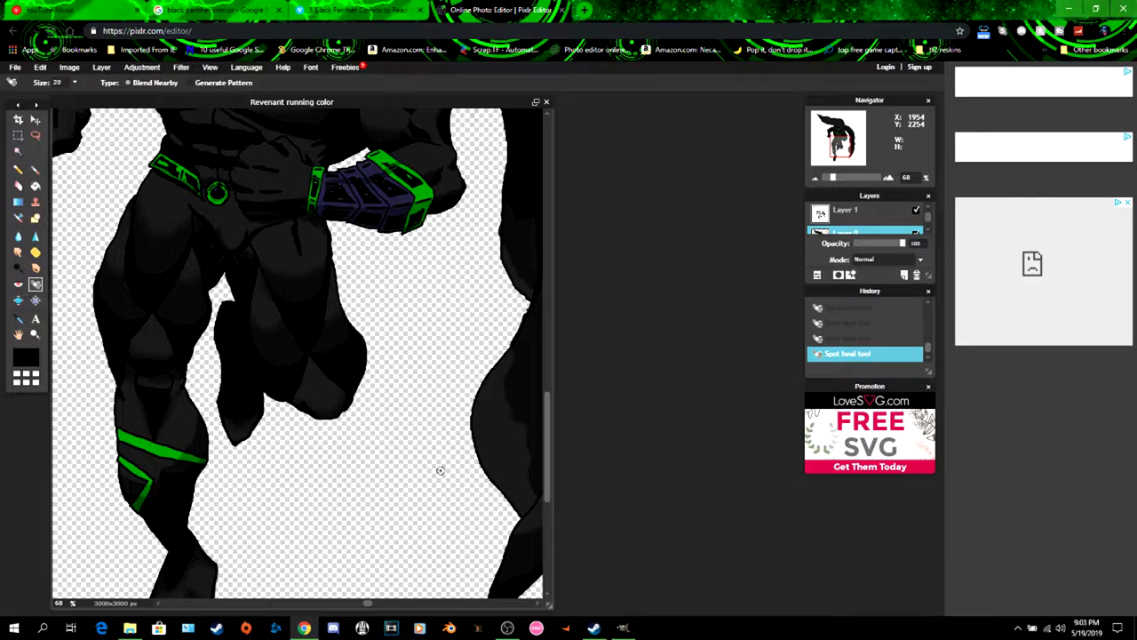
- Spot-heal the shadow boundary near the pointed lower tip of the cape
scroll(440, 470, up, 4)
click(272, 382)
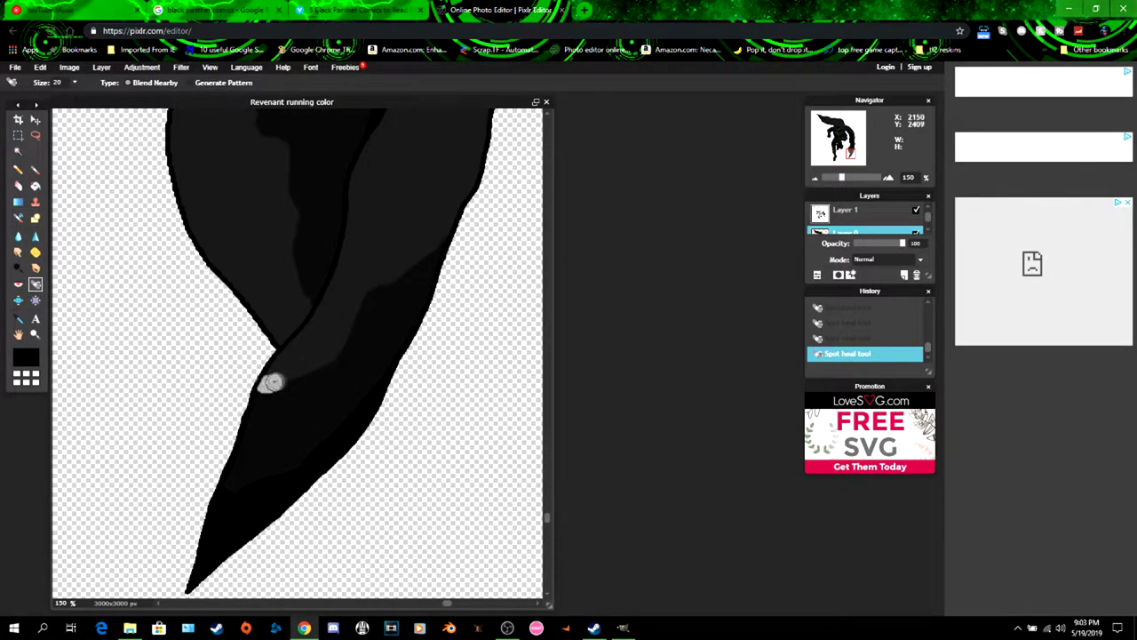
drag(272, 382, 326, 362)
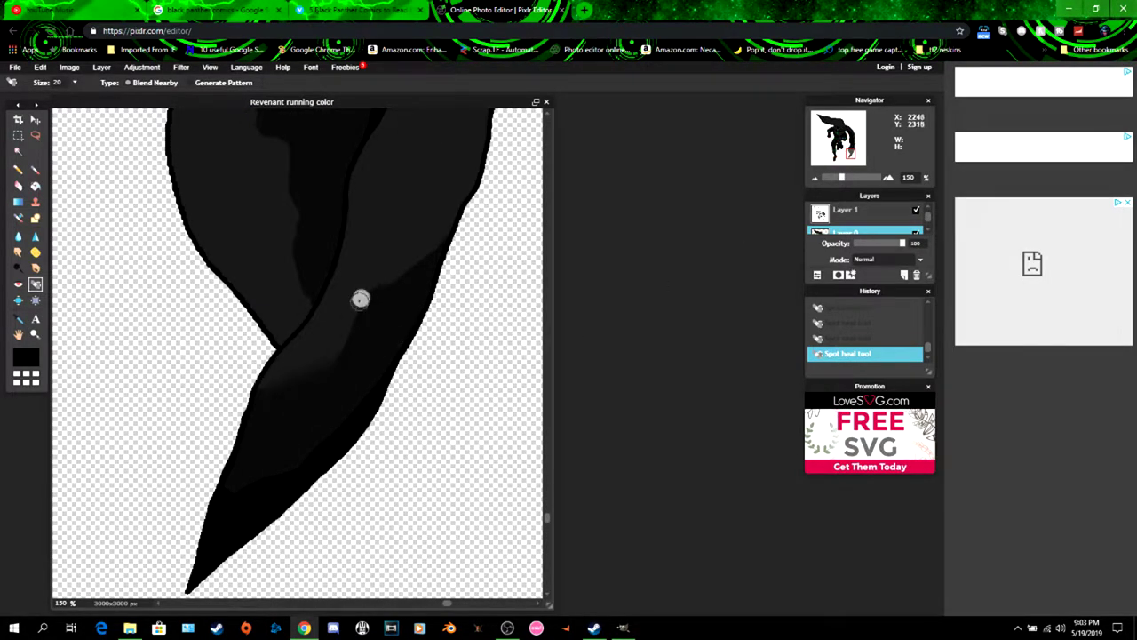
drag(360, 298, 331, 365)
drag(366, 294, 423, 255)
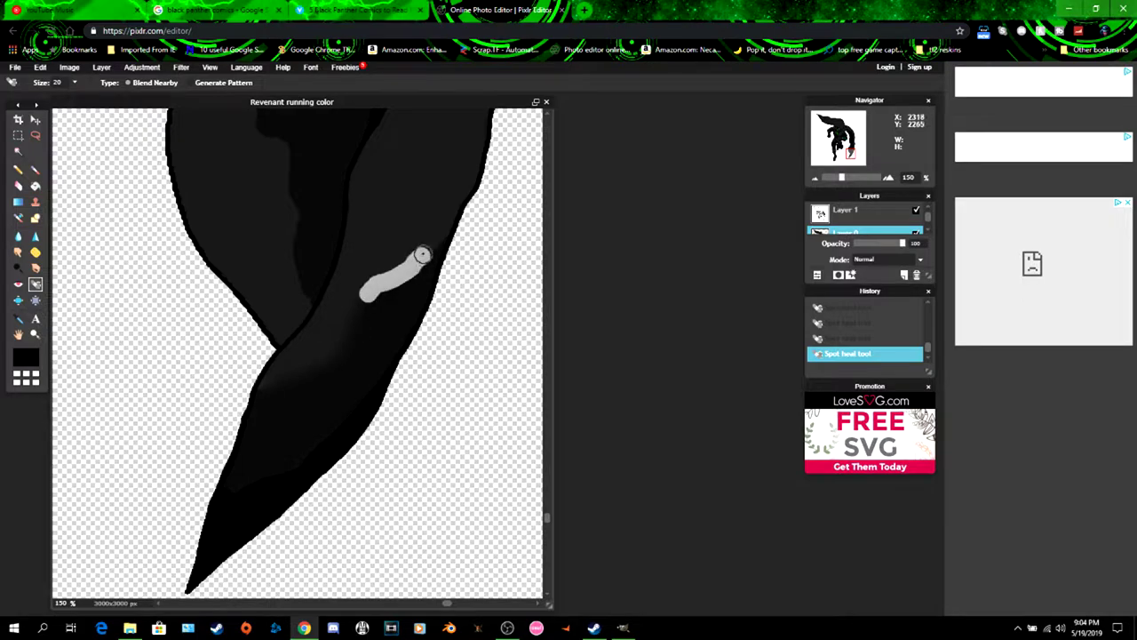
click(434, 242)
- Select the empty background on Layer 1 with the Wand tool, clear that area from the colour layer below, and deselect
drag(547, 519, 545, 471)
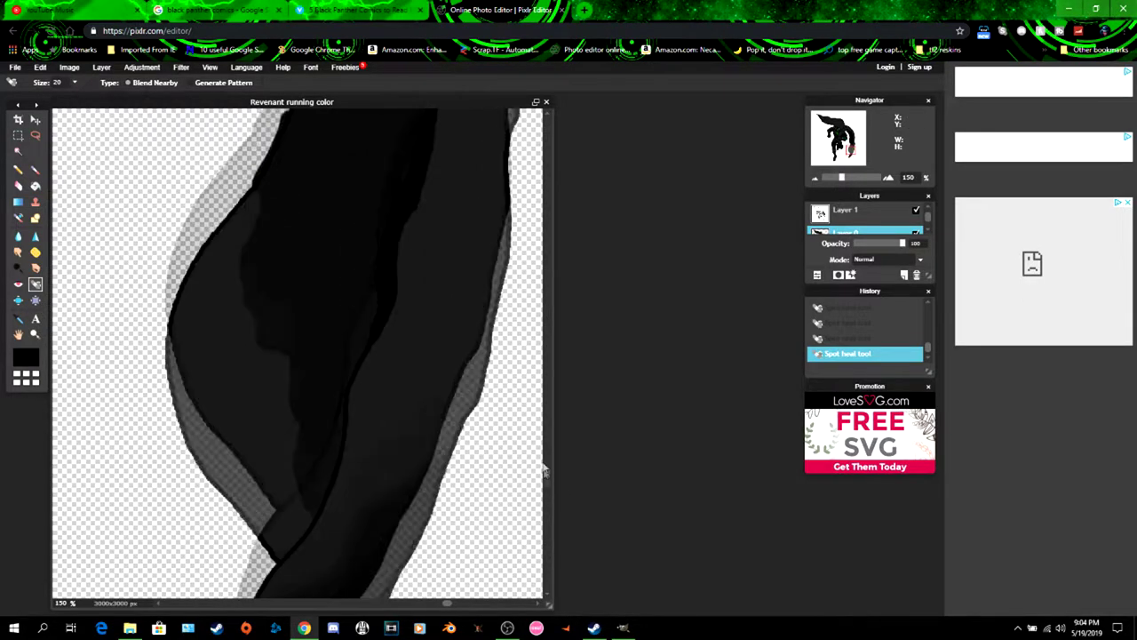
click(844, 212)
click(18, 151)
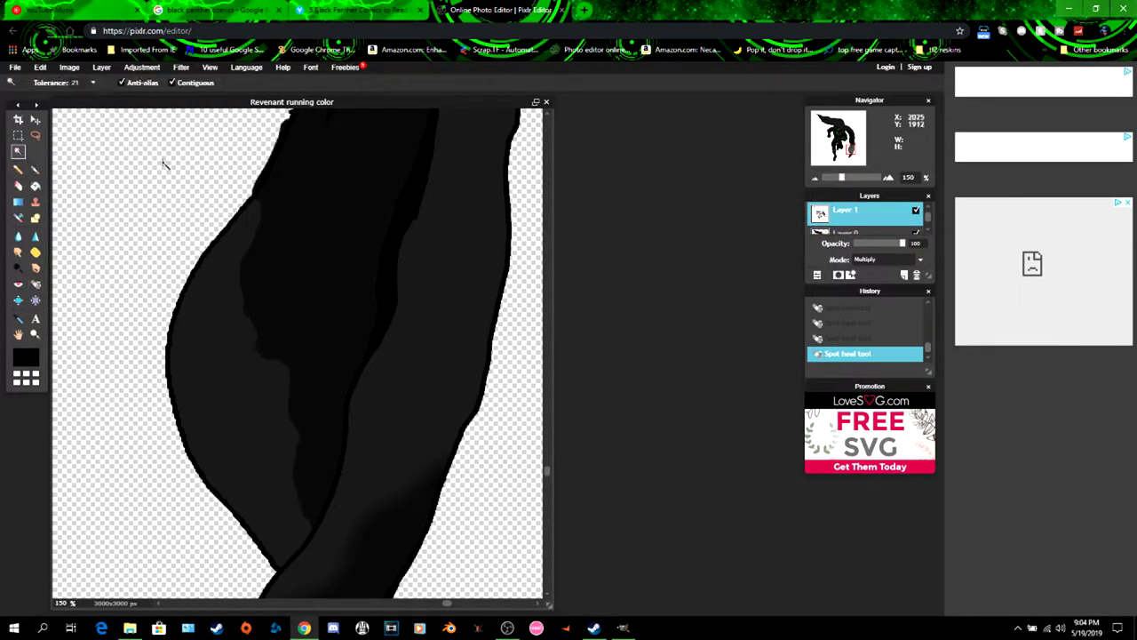
click(164, 163)
click(845, 232)
key(Delete)
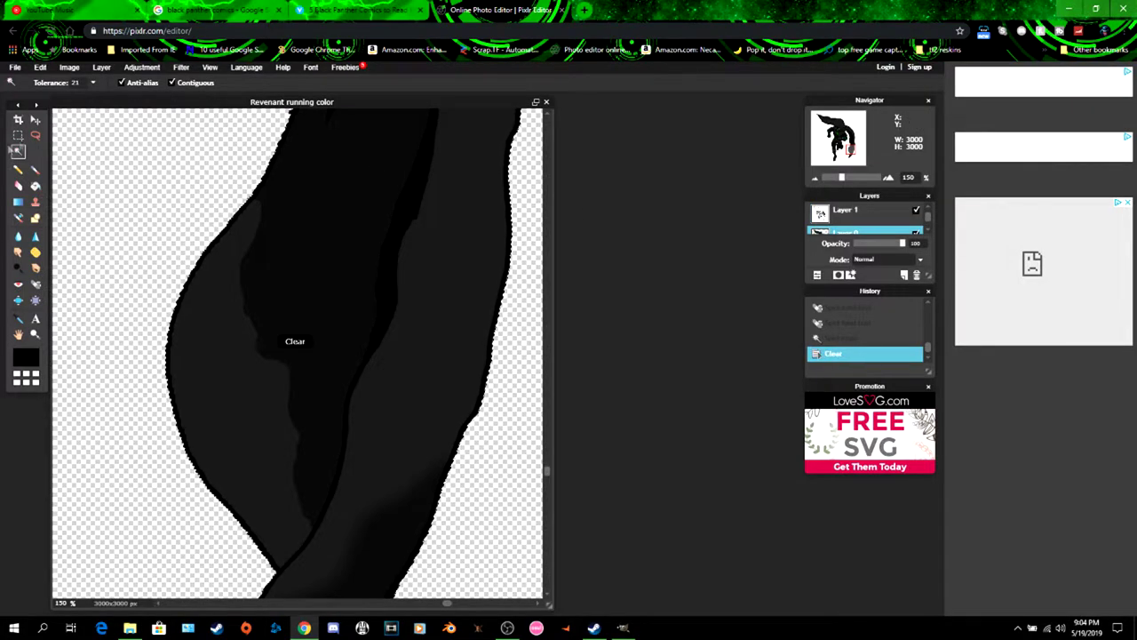
click(36, 135)
click(297, 204)
- Blend the dark shadow edges along the hanging folds of the cape with the Spot heal tool
click(36, 283)
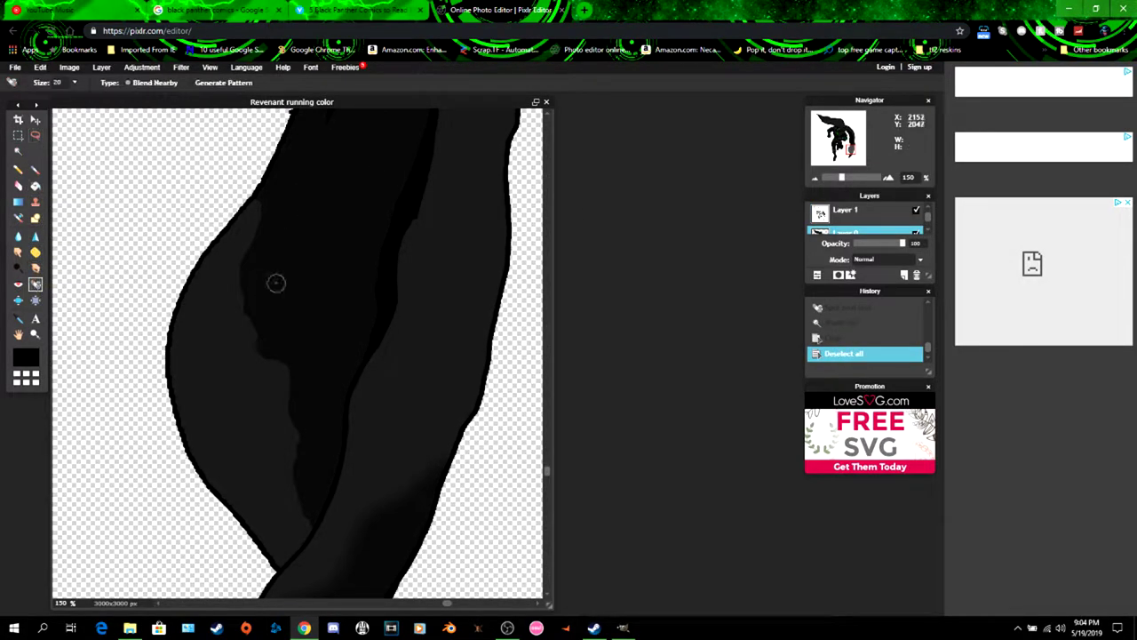
mouse_move(256, 203)
mouse_down()
mouse_move(240, 257)
mouse_move(249, 338)
mouse_move(282, 366)
mouse_move(286, 357)
mouse_up()
scroll(286, 357, down, 5)
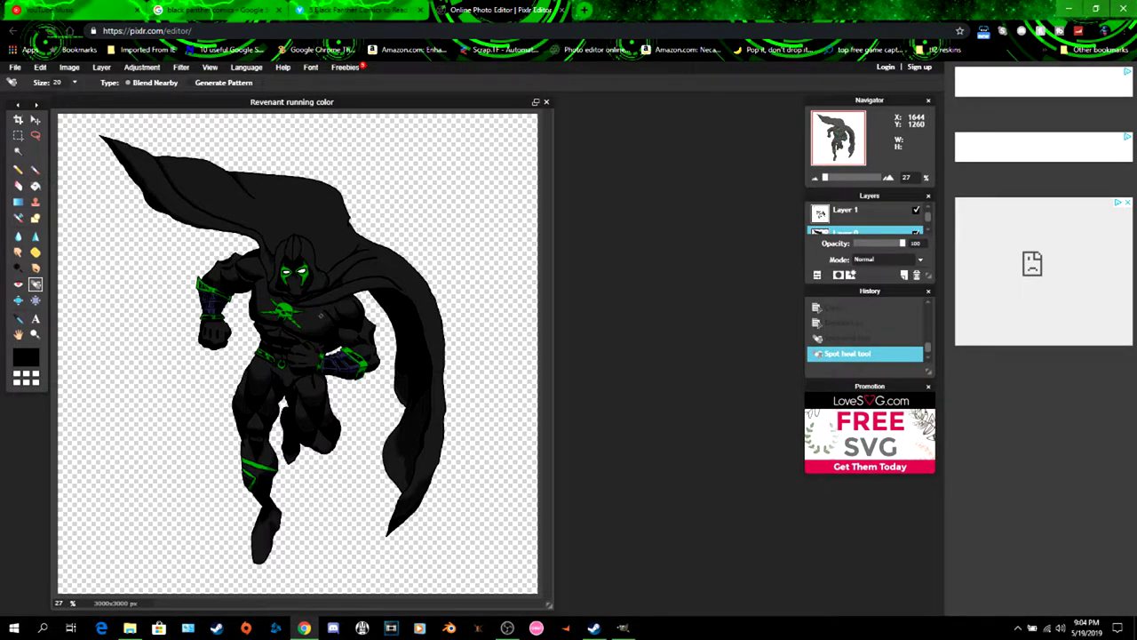
scroll(321, 315, up, 3)
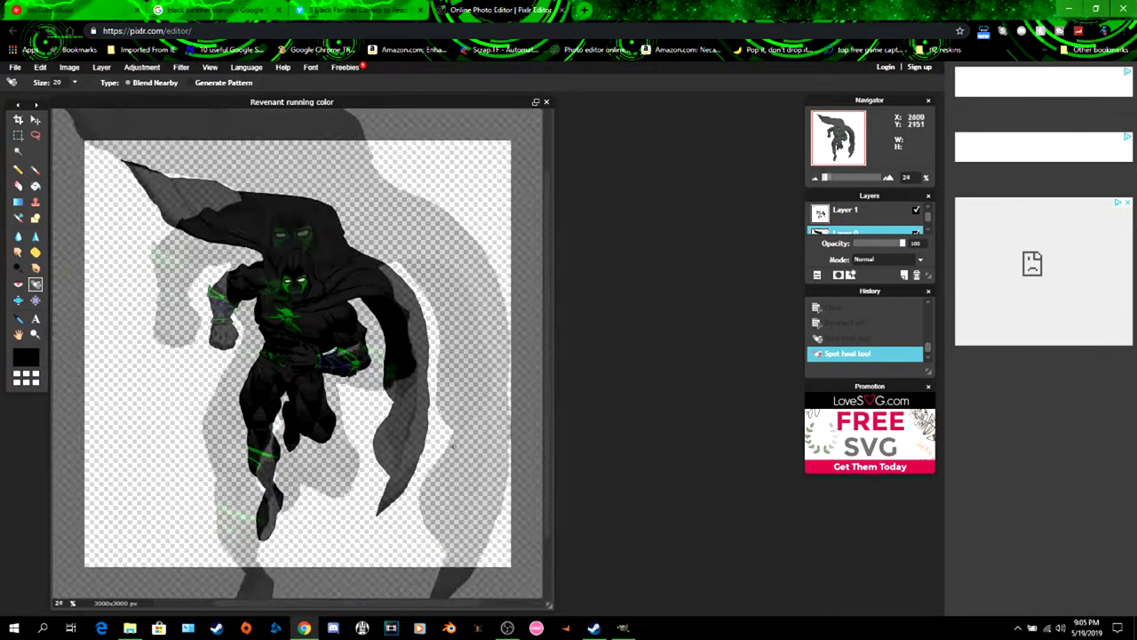
drag(498, 551, 257, 169)
drag(376, 283, 388, 375)
drag(547, 524, 549, 406)
drag(352, 323, 383, 384)
scroll(368, 321, down, 3)
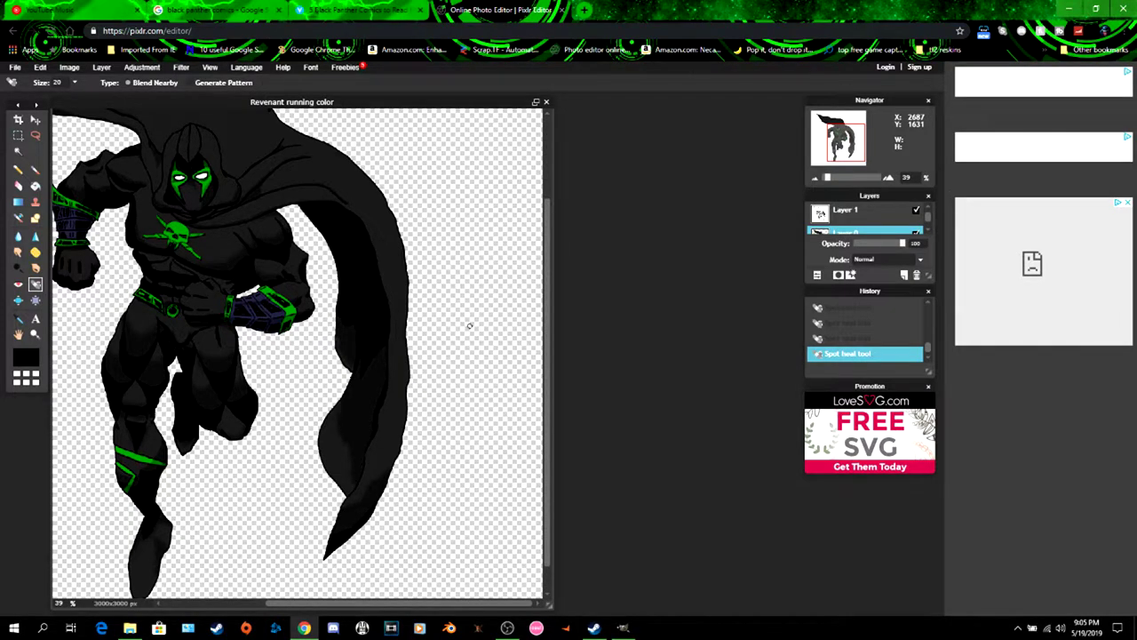
scroll(462, 324, down, 1)
- Soften the shading around the green stripes on the extended leg's shin and calf
scroll(297, 315, up, 7)
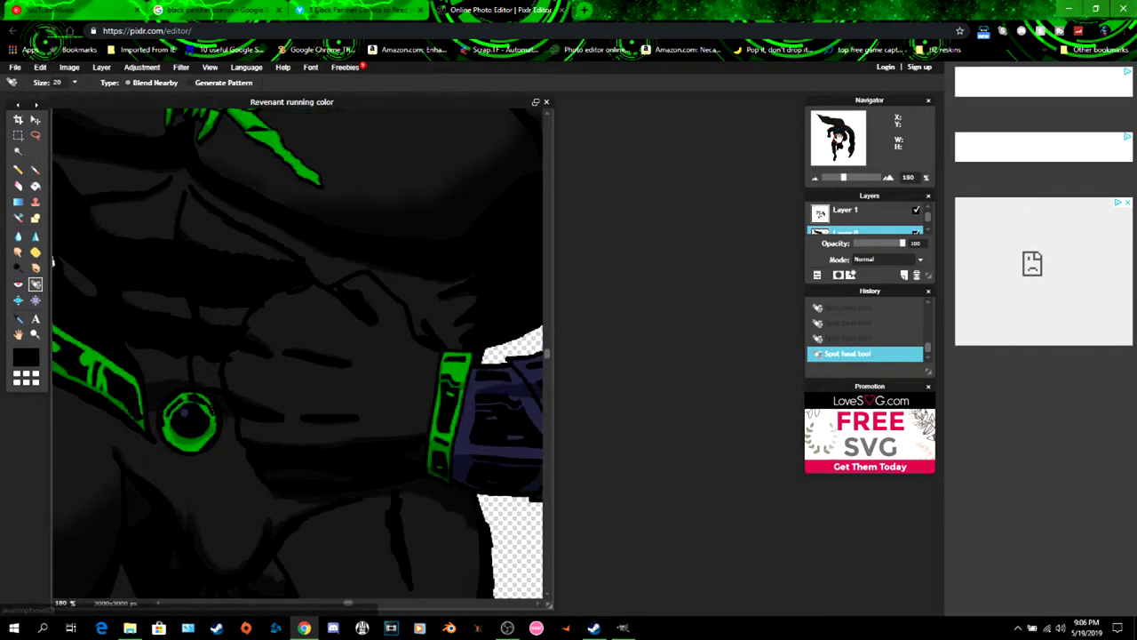
drag(309, 320, 307, 362)
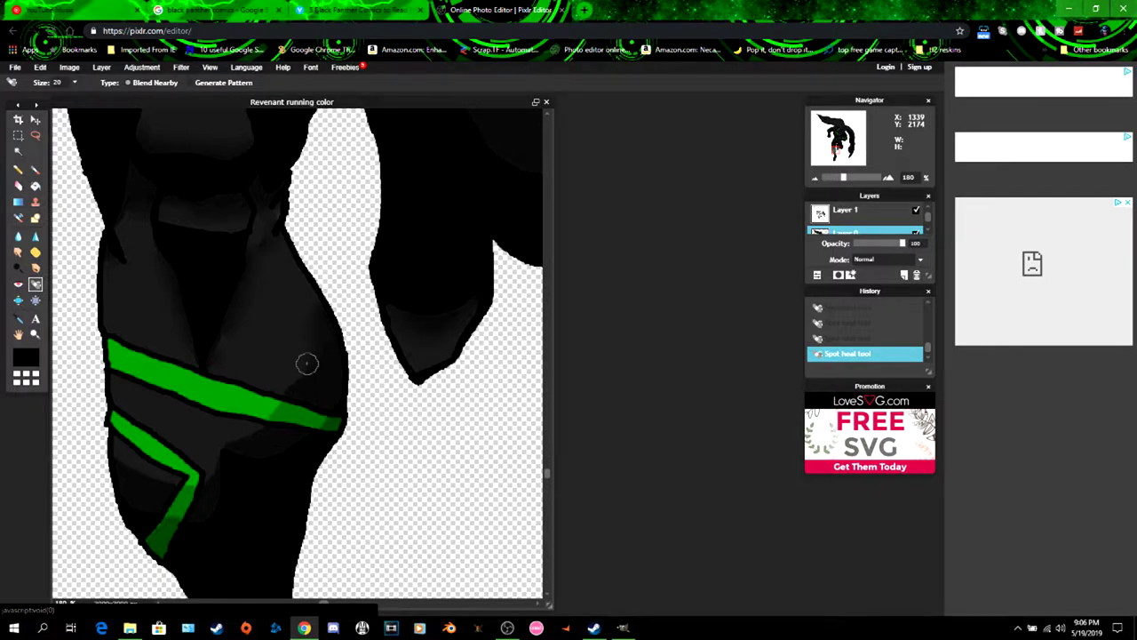
click(303, 372)
click(286, 382)
click(245, 439)
mouse_move(244, 438)
mouse_down()
mouse_move(254, 434)
mouse_move(233, 438)
mouse_up()
click(129, 467)
click(137, 471)
click(149, 479)
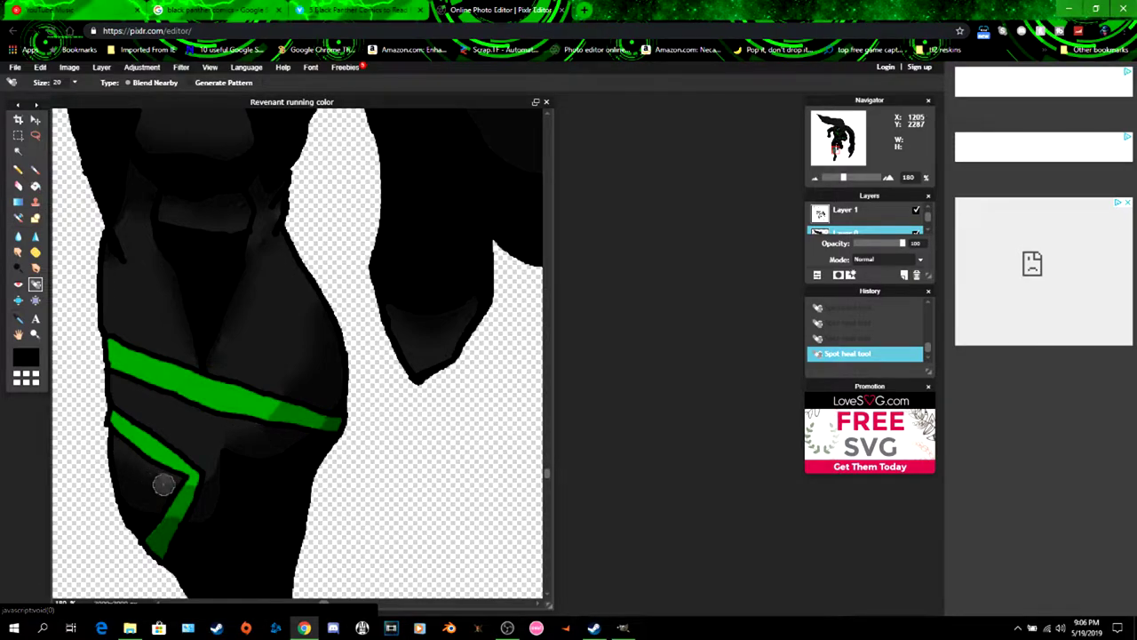
click(165, 484)
mouse_move(224, 480)
mouse_down()
mouse_move(223, 464)
mouse_move(216, 479)
mouse_up()
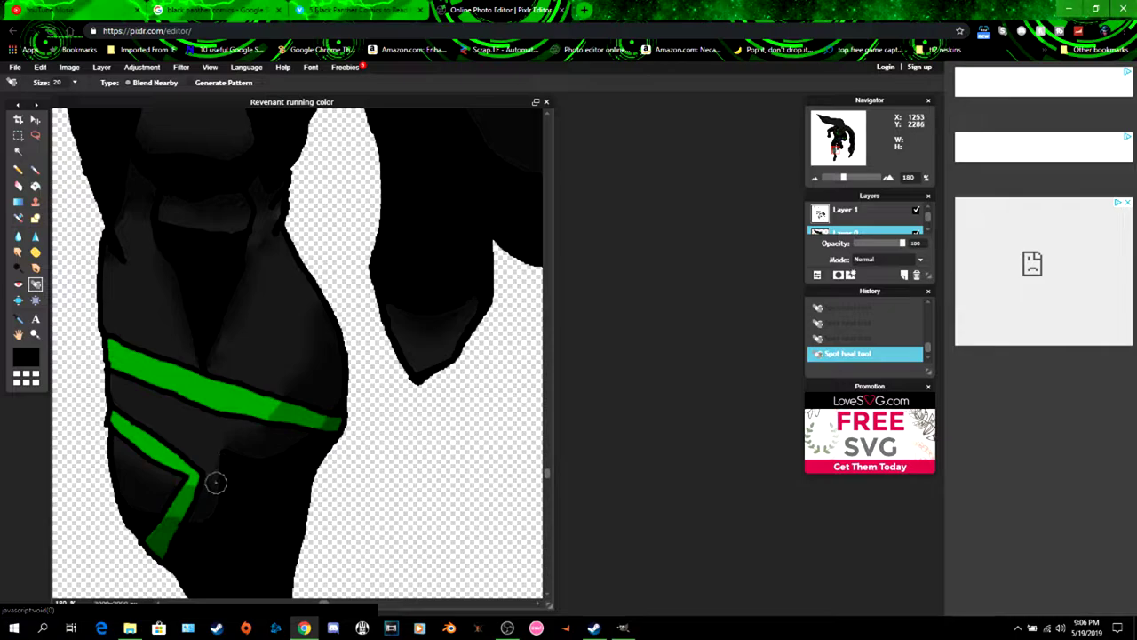
- Spot-heal the shading at the inner thigh and on the raised leg's upper thigh beneath the fist
scroll(509, 493, down, 11)
drag(548, 491, 548, 421)
scroll(321, 394, up, 11)
scroll(321, 394, up, 3)
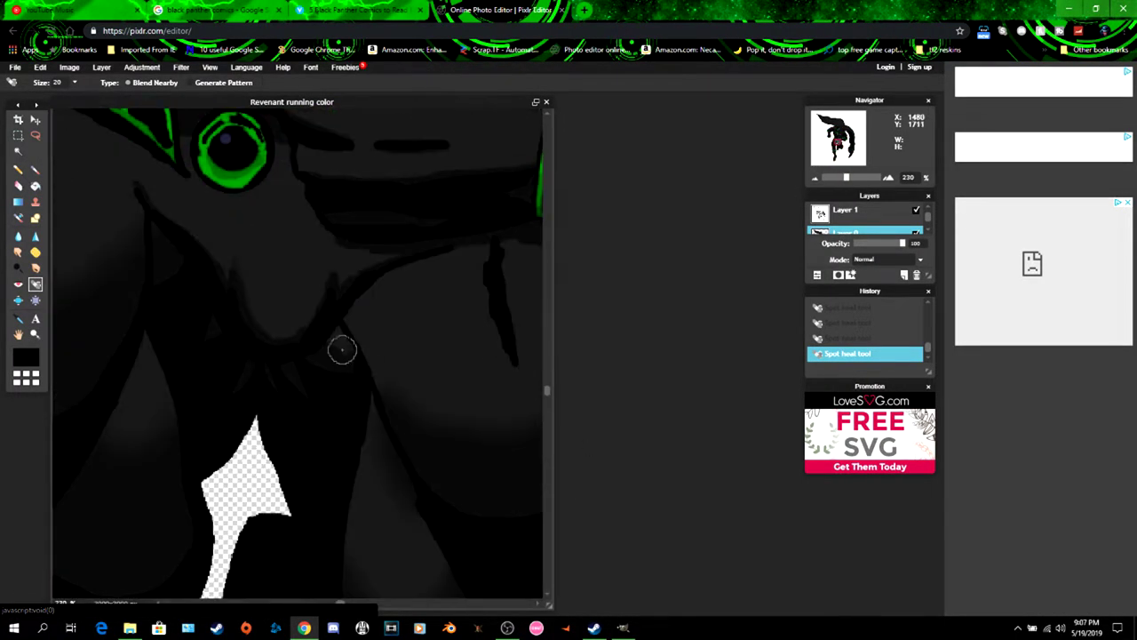
drag(343, 348, 341, 351)
scroll(407, 306, down, 6)
drag(467, 277, 493, 288)
click(511, 304)
click(504, 295)
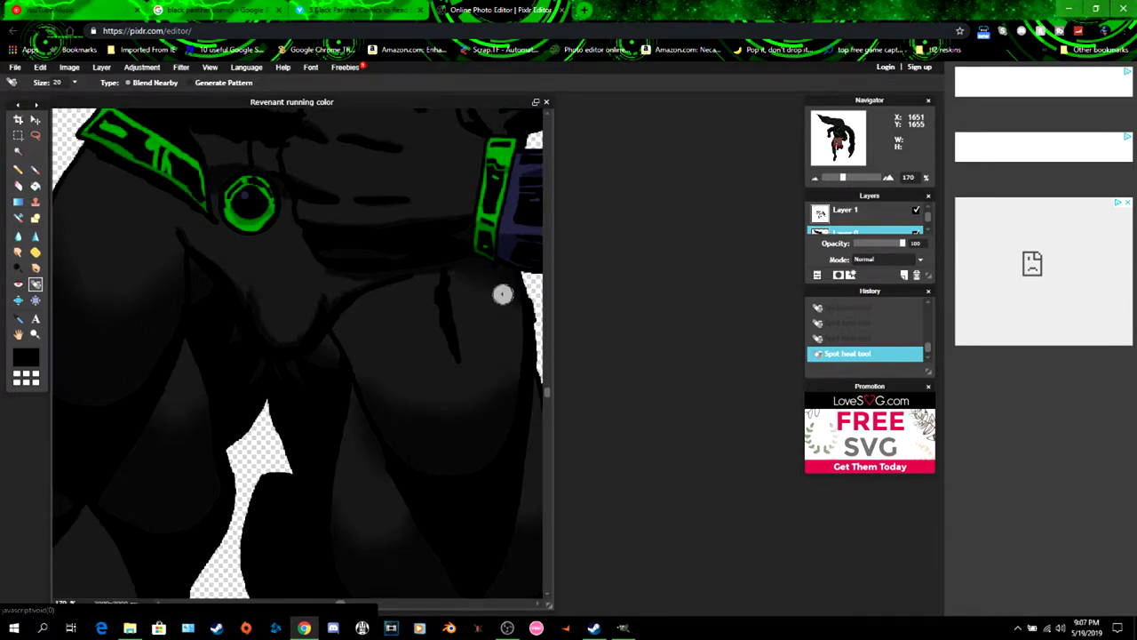
click(449, 276)
click(431, 277)
click(415, 277)
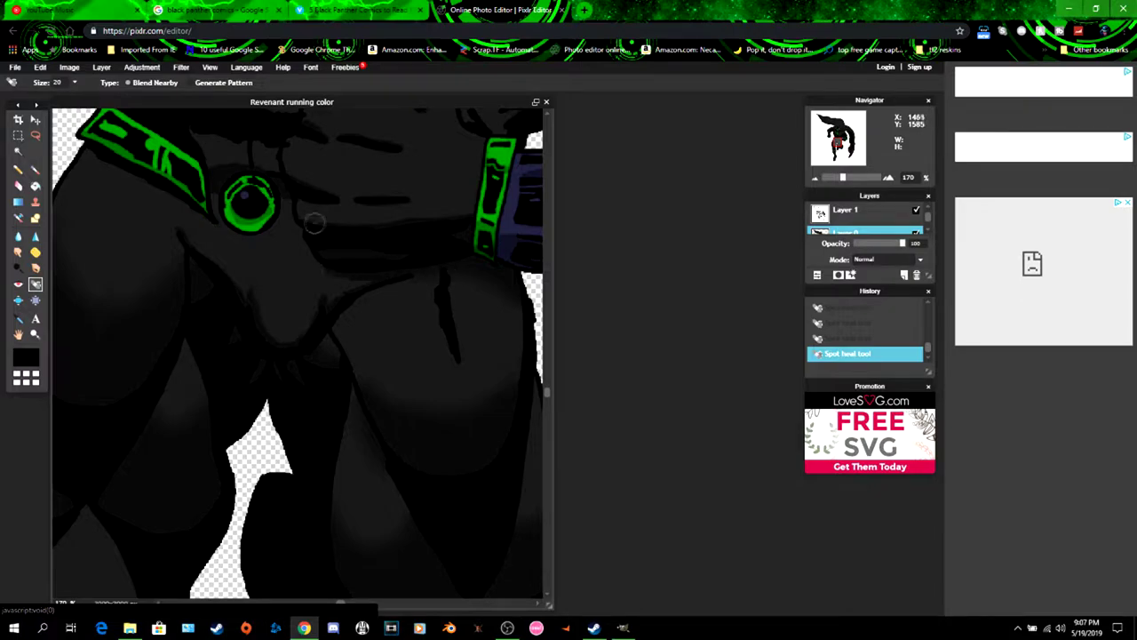
- Try to blend the shading along the lower fingers of the fist with Spot heal strokes
drag(307, 218, 406, 218)
key(ctrl+z)
drag(322, 221, 430, 217)
click(389, 216)
click(379, 222)
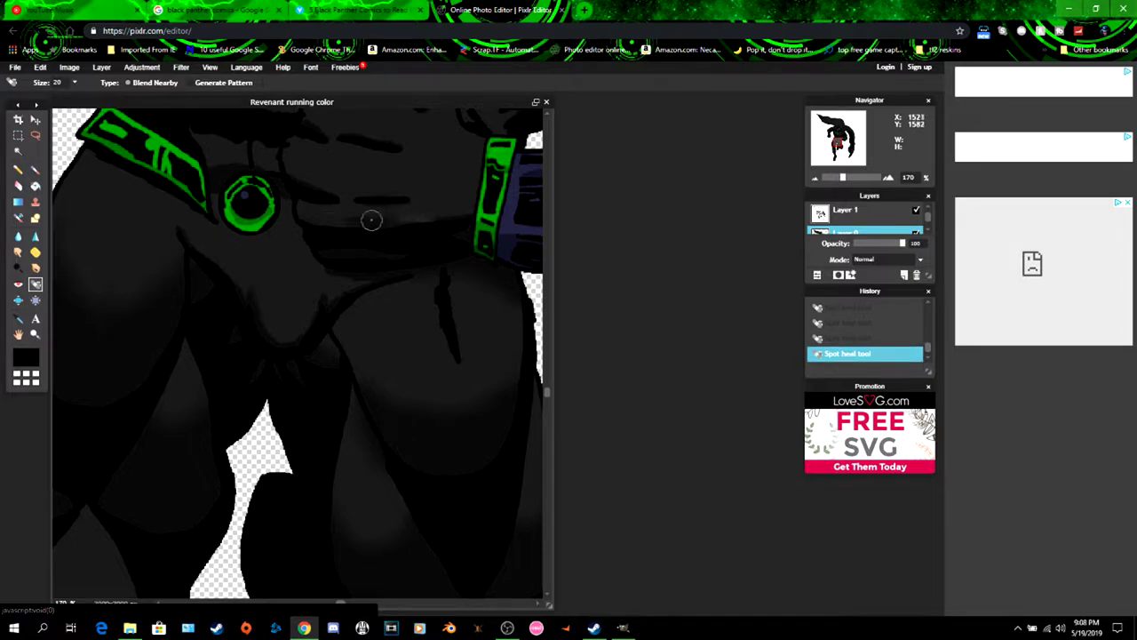
click(372, 221)
key(ctrl+z)
key(ctrl+z)
key(ctrl+z)
key(ctrl+z)
key(ctrl+z)
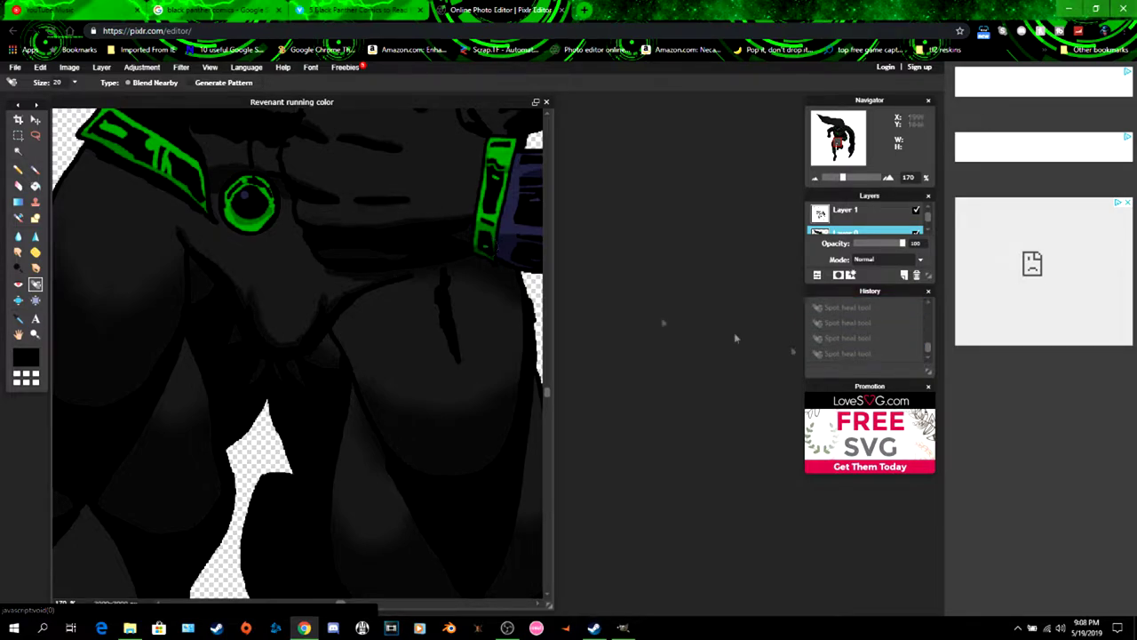
- Close the promotion box and roll the history back to the state before the Spot heal strokes on the fist
click(929, 387)
click(831, 388)
click(831, 372)
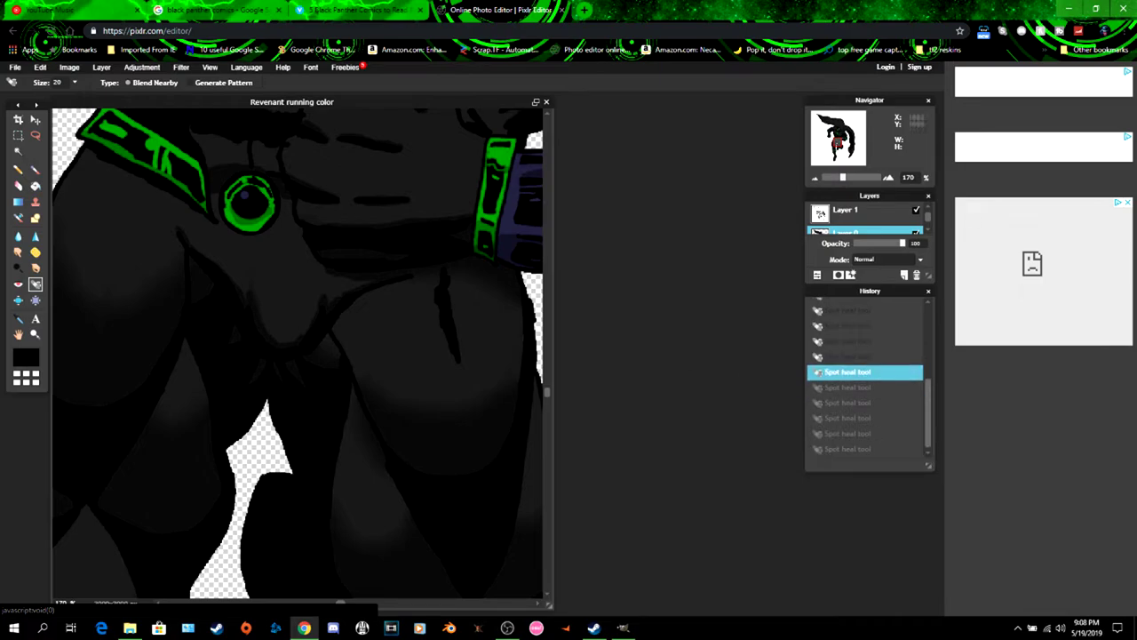
- Try to smooth the shadow edge along the side of the chest beside the skull emblem with Spot heal
drag(547, 393, 548, 353)
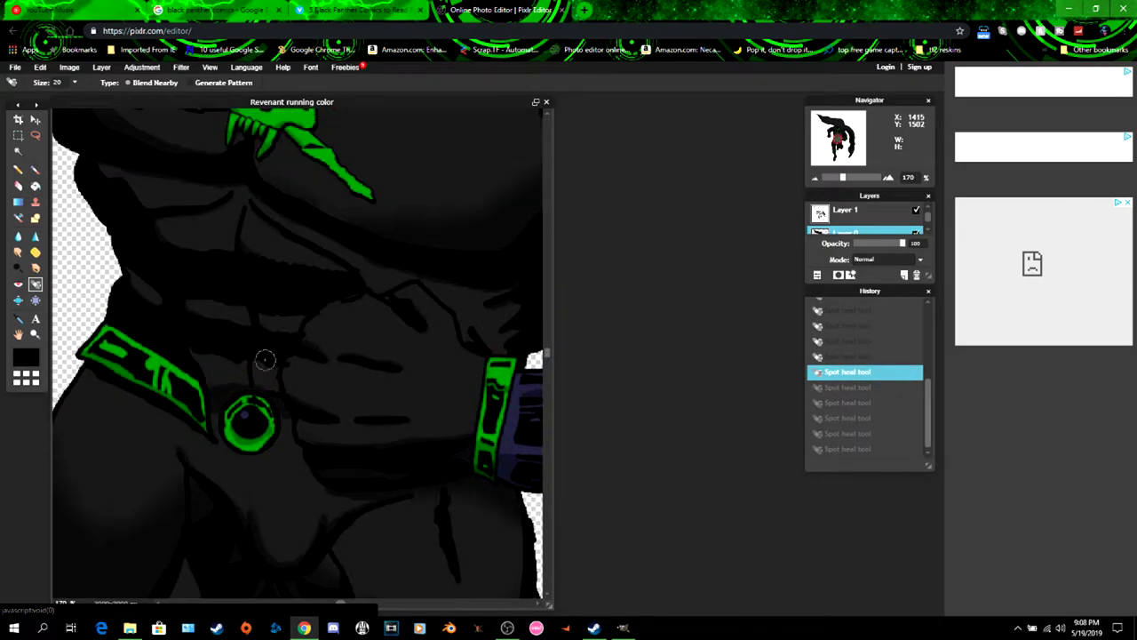
scroll(267, 313, down, 2)
scroll(445, 230, up, 3)
click(835, 135)
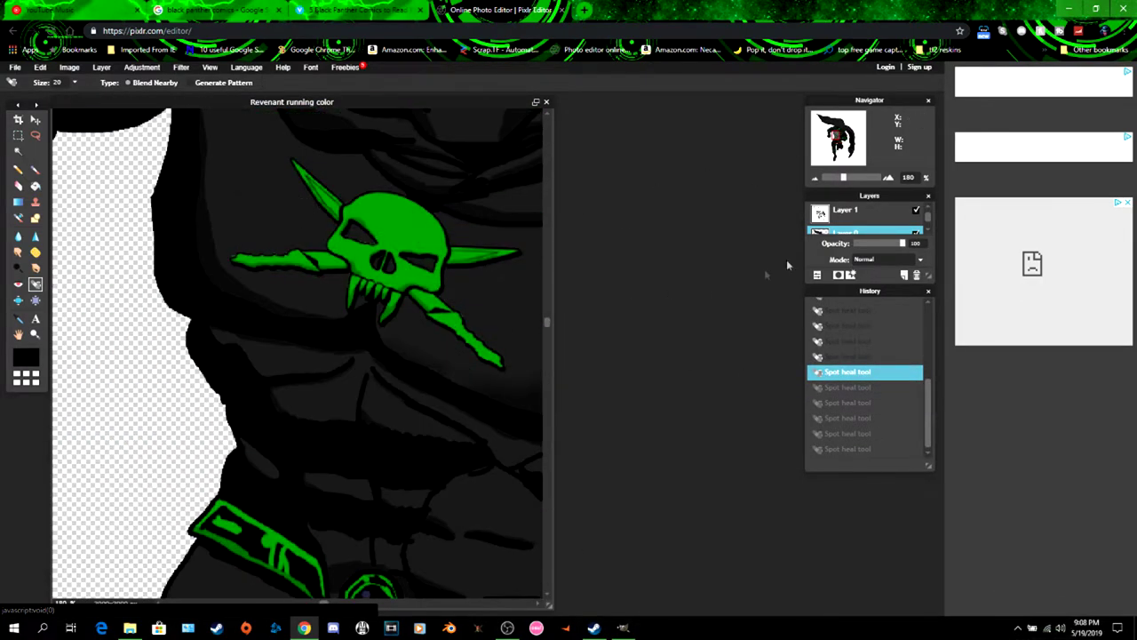
click(833, 132)
click(301, 214)
drag(307, 220, 315, 382)
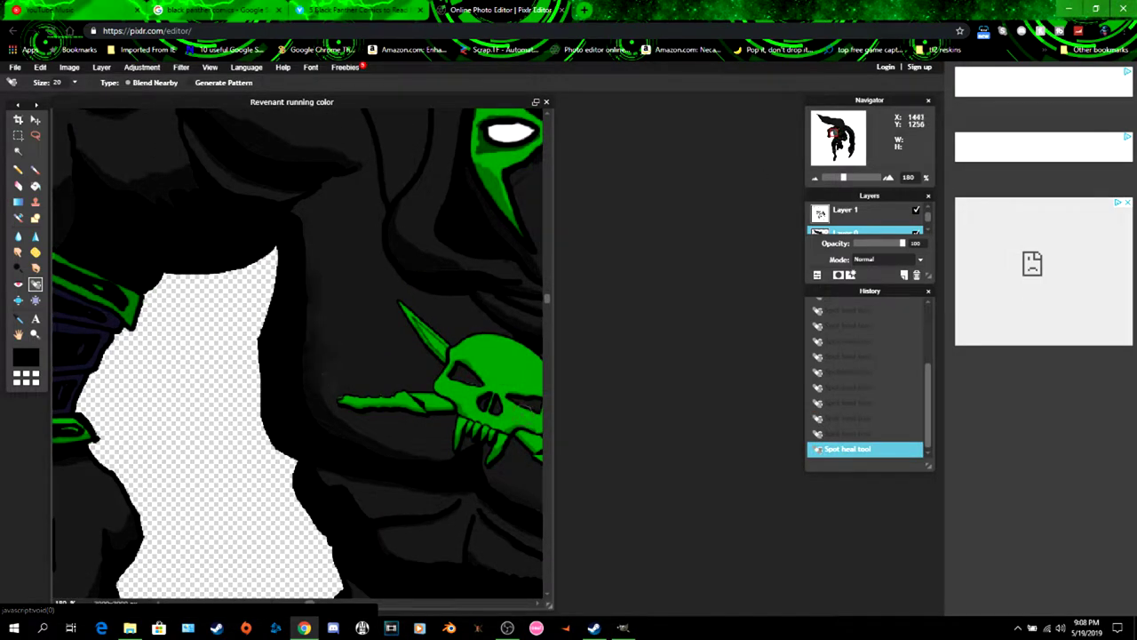
key(ctrl+z)
key(ctrl+z)
key(ctrl+z)
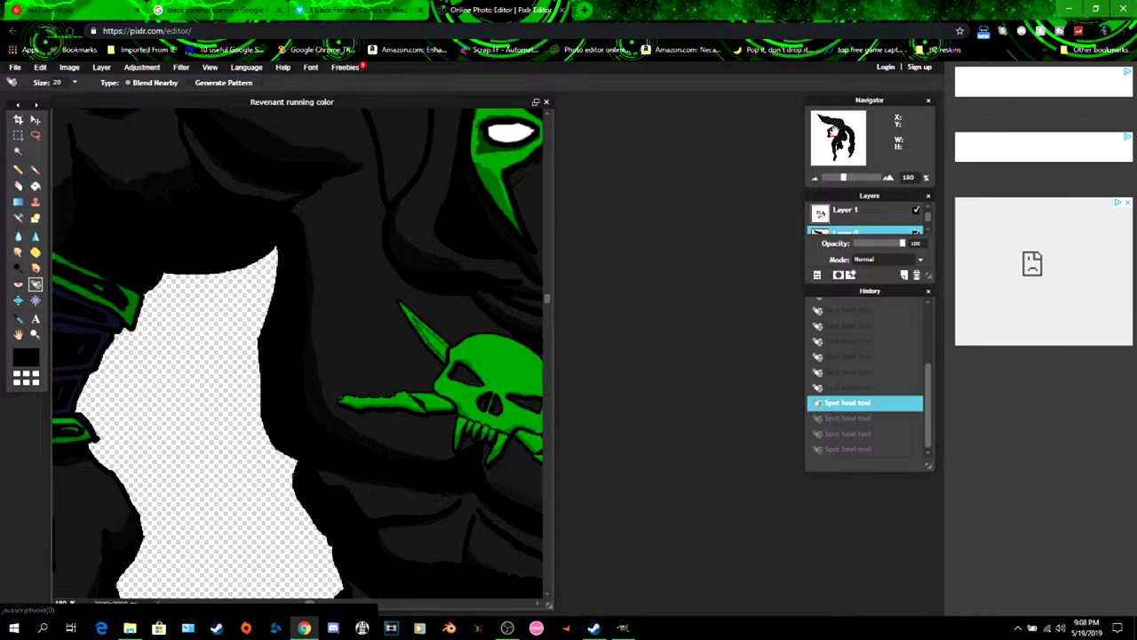
- Blend the lower shadow edge of the shoulder muscle on the arm swung outward with short Spot heal strokes
scroll(323, 223, up, 3)
drag(322, 223, 419, 277)
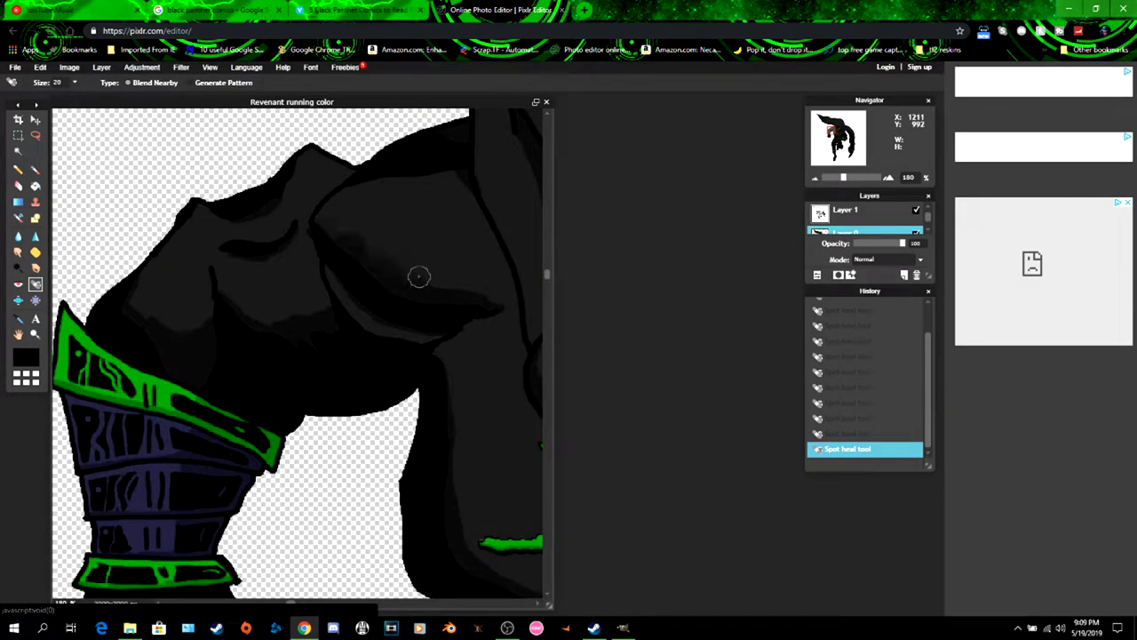
key(ctrl+z)
click(322, 223)
click(335, 232)
click(349, 242)
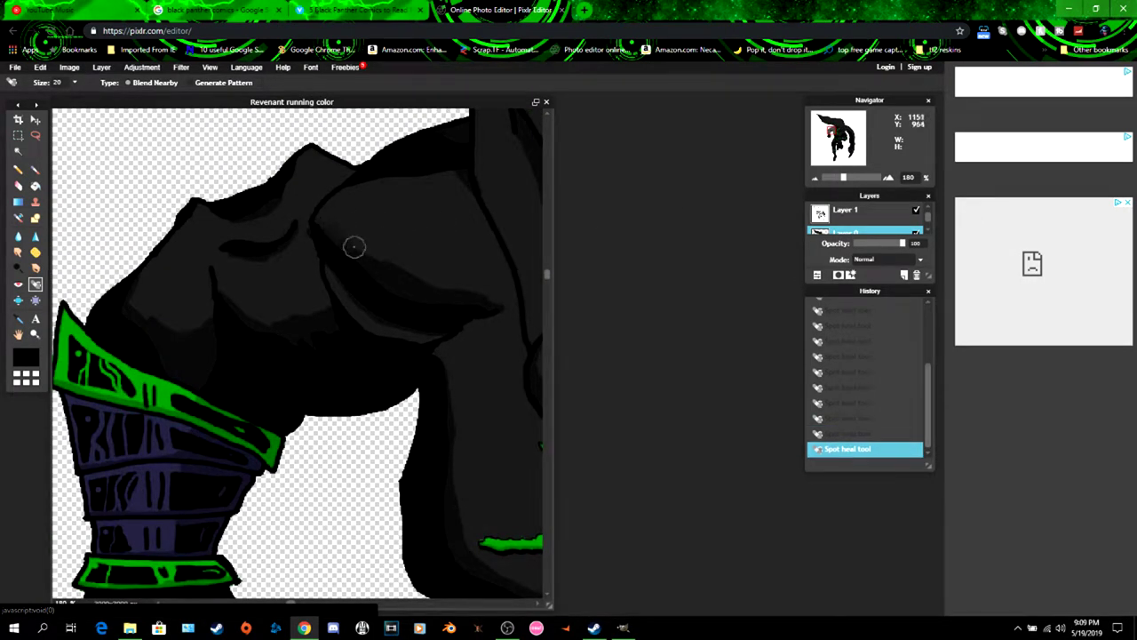
click(364, 252)
click(379, 258)
drag(387, 259, 497, 309)
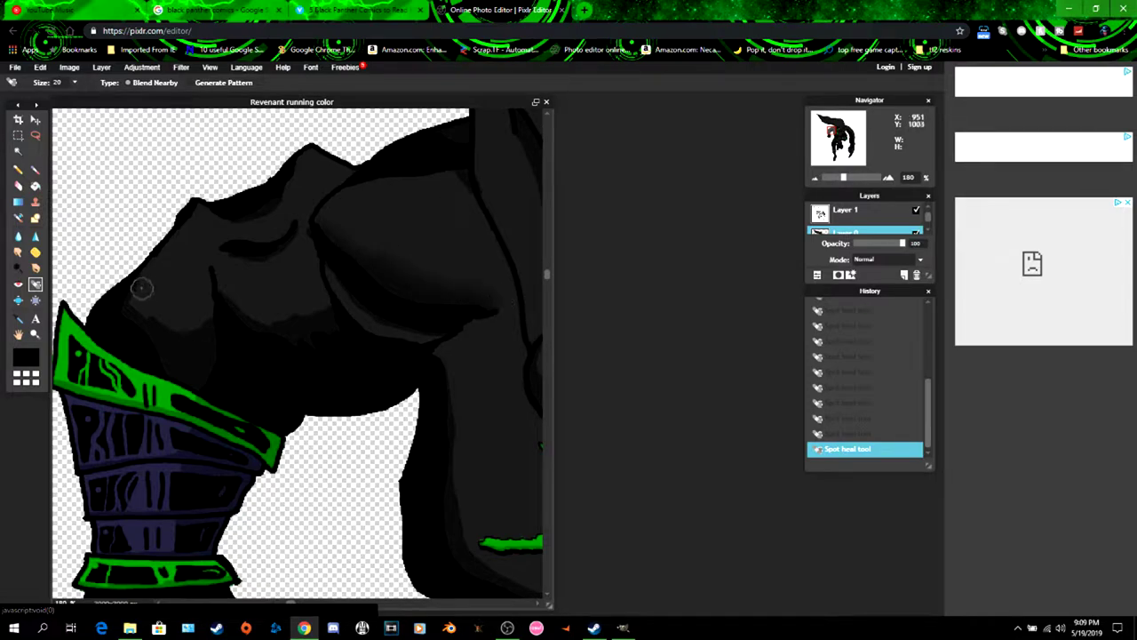
- Blend the jagged lower shadow edges of the arm muscles above the green bracer with short Spot heal strokes
mouse_move(137, 294)
mouse_down()
mouse_move(166, 327)
mouse_move(208, 318)
mouse_move(226, 292)
mouse_move(305, 312)
mouse_up()
key(ctrl+z)
drag(225, 290, 234, 299)
click(234, 299)
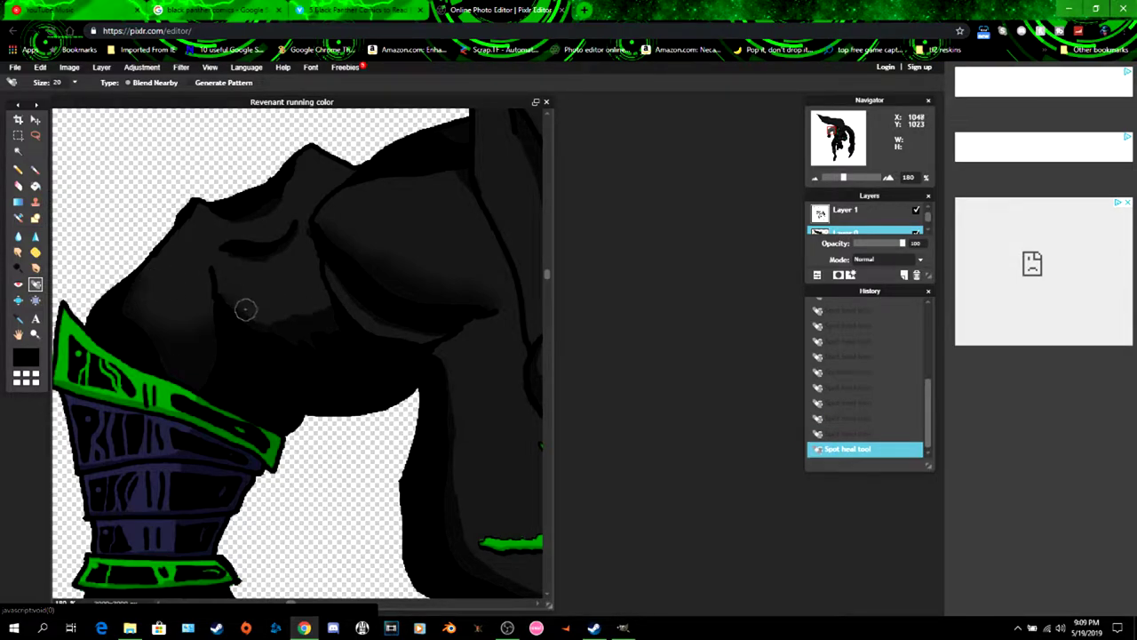
click(247, 309)
click(259, 315)
click(269, 318)
click(282, 316)
click(294, 313)
click(302, 312)
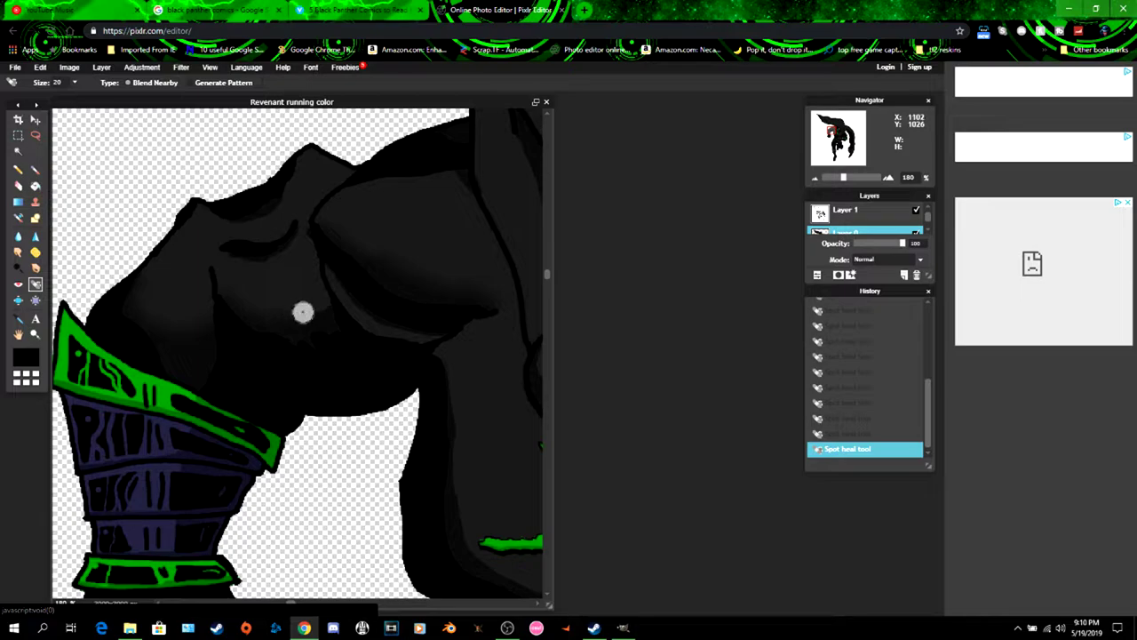
click(314, 308)
click(324, 304)
- Set the Spot heal size to 10 and blend the shadow edges of the groin area below the belt buckle
scroll(485, 335, down, 3)
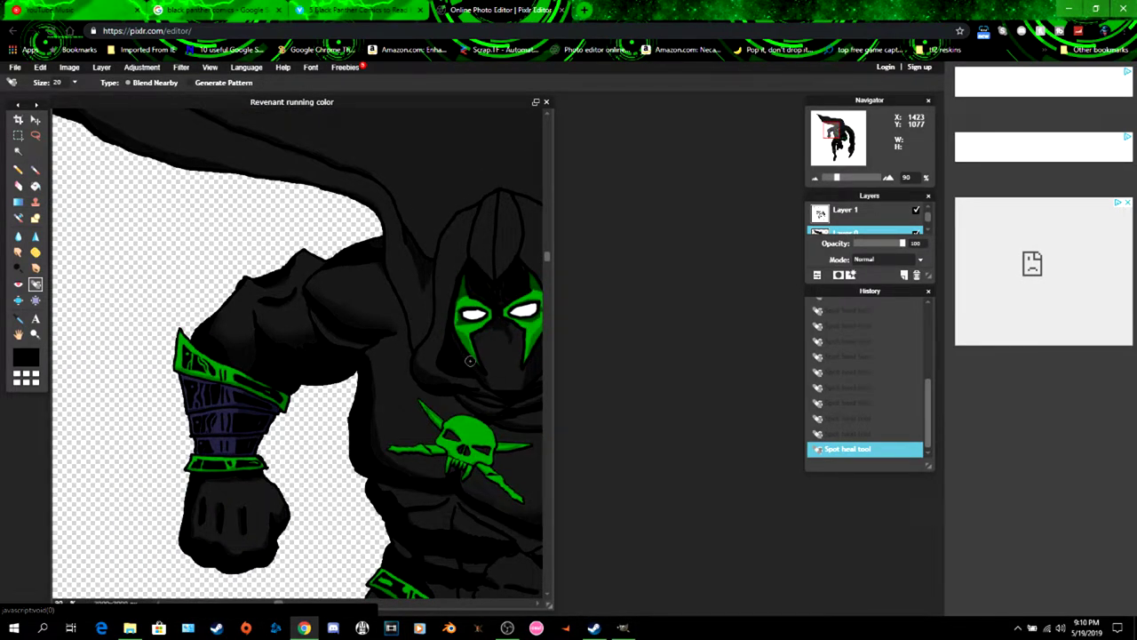
scroll(470, 360, down, 3)
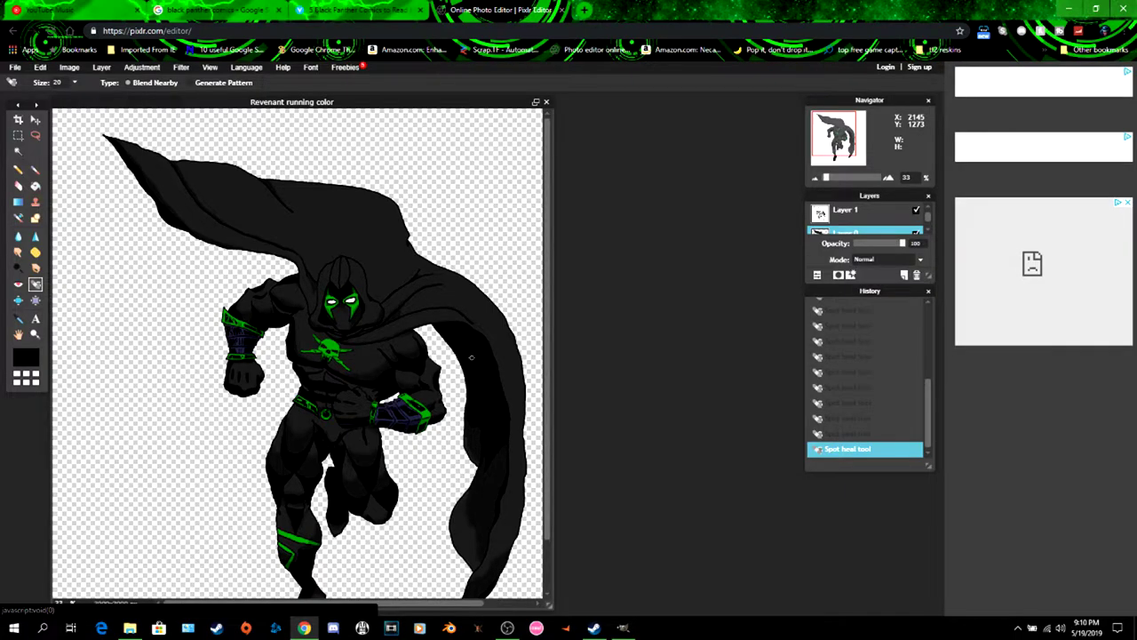
scroll(472, 358, up, 3)
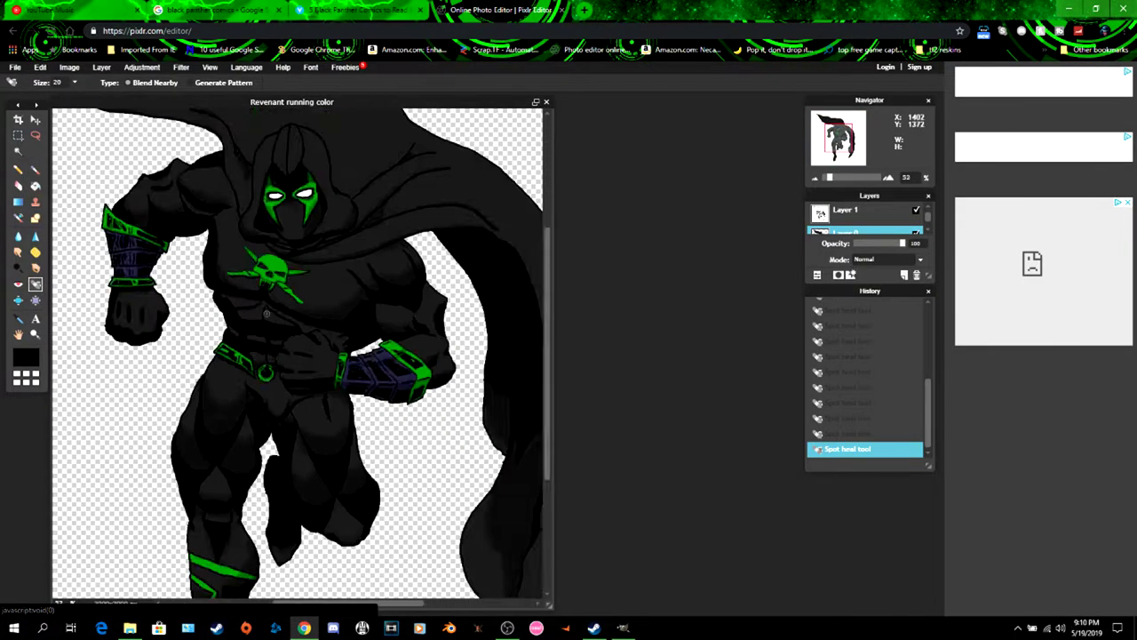
mouse_move(841, 140)
mouse_down()
mouse_move(845, 130)
mouse_move(823, 119)
mouse_move(839, 137)
mouse_up()
click(75, 82)
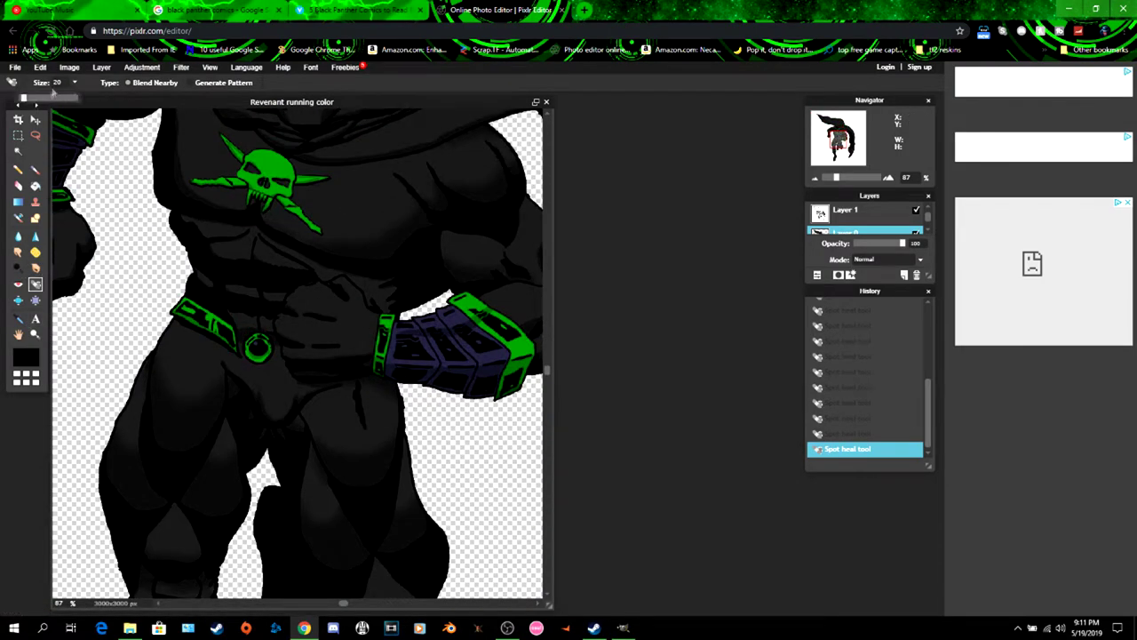
drag(29, 97, 19, 96)
scroll(472, 358, up, 3)
drag(839, 138, 839, 139)
mouse_move(268, 361)
mouse_down()
mouse_move(346, 371)
mouse_move(300, 387)
mouse_move(277, 412)
mouse_move(268, 391)
mouse_move(241, 445)
mouse_move(211, 463)
mouse_move(189, 460)
mouse_move(153, 376)
mouse_up()
click(258, 400)
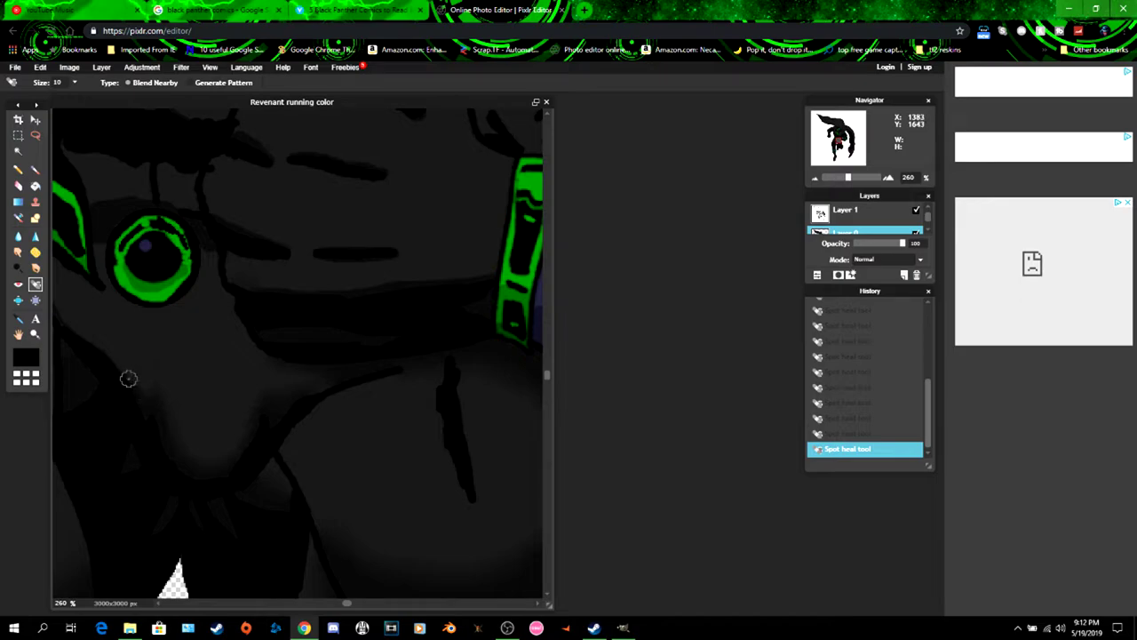
- Smooth the shading along the fingers of the hand held in front of the waist with Spot heal
scroll(309, 458, down, 5)
scroll(317, 450, up, 4)
drag(260, 294, 388, 290)
key(ctrl+z)
drag(269, 296, 447, 289)
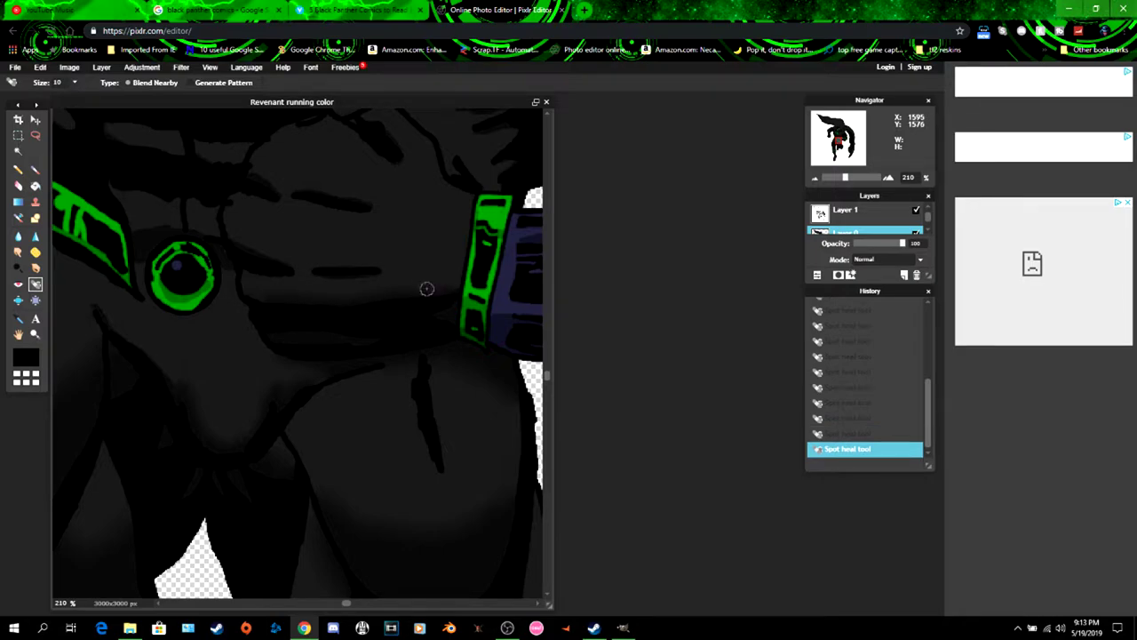
drag(329, 276, 376, 276)
drag(238, 238, 292, 260)
mouse_move(255, 171)
mouse_down()
mouse_move(282, 193)
mouse_move(380, 204)
mouse_up()
- Blend the crease on the back of the waist hand and the shadow edge under the chest with Spot heal
drag(548, 378, 549, 346)
drag(377, 360, 402, 407)
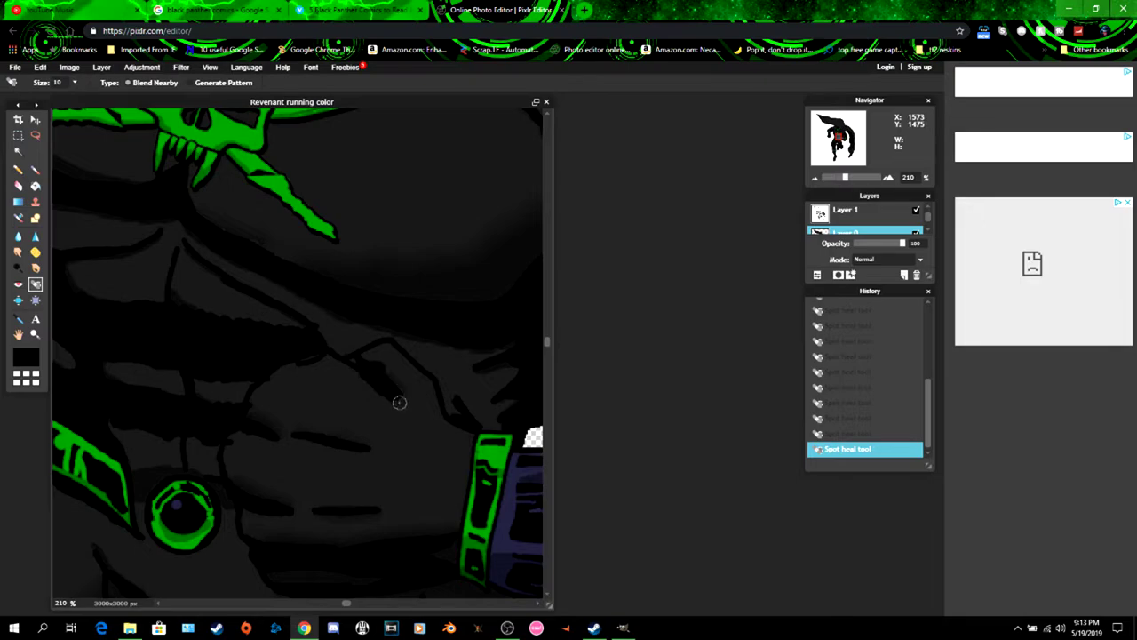
mouse_move(226, 258)
mouse_down()
mouse_move(348, 326)
mouse_move(364, 328)
mouse_move(312, 305)
mouse_move(482, 360)
mouse_up()
mouse_move(416, 349)
mouse_down()
mouse_move(487, 355)
mouse_move(520, 372)
mouse_up()
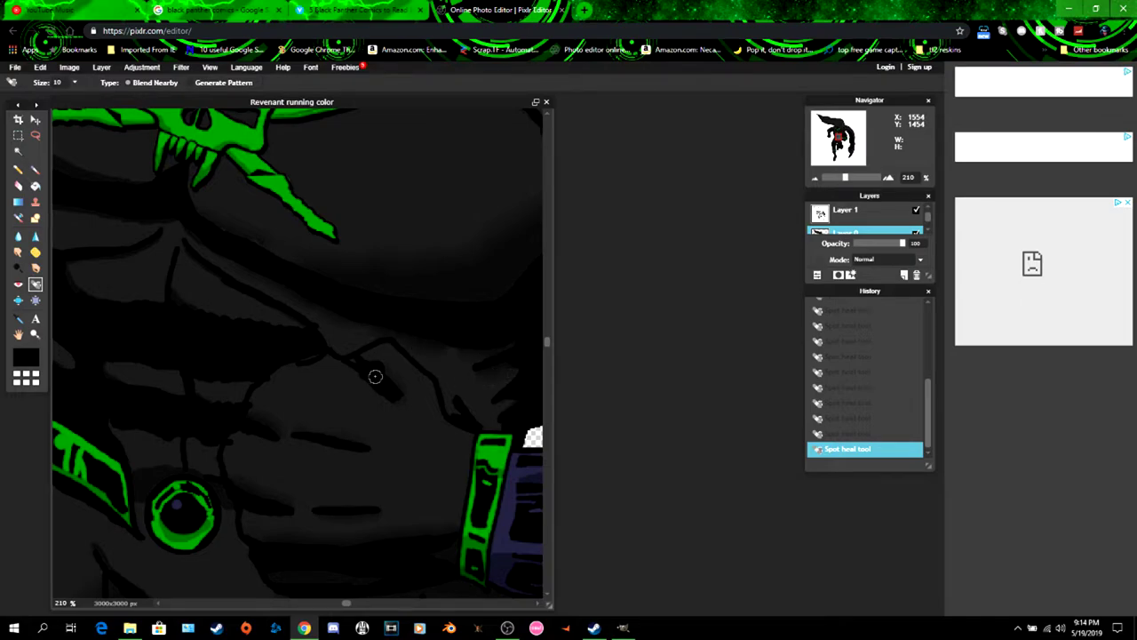
- Soften the shadow edges of the abdominal muscles between the skull emblem and the belt with Spot heal
scroll(376, 375, down, 7)
scroll(385, 373, up, 5)
drag(368, 281, 480, 307)
drag(311, 325, 336, 341)
drag(230, 314, 253, 335)
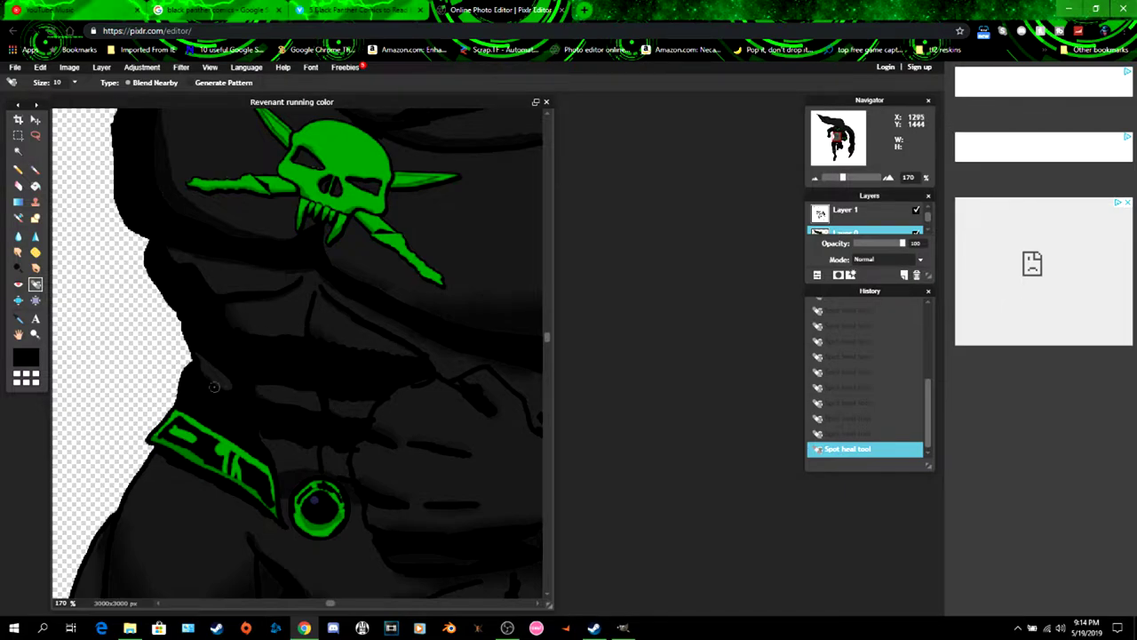
drag(200, 368, 229, 384)
drag(175, 252, 312, 271)
mouse_move(239, 266)
mouse_down()
mouse_move(302, 282)
mouse_move(221, 305)
mouse_up()
drag(323, 297, 347, 321)
drag(315, 468, 355, 472)
- Pick the dark grey body colour and touch up the belt's edge beside the buckle with a smaller Brush
click(17, 333)
click(36, 169)
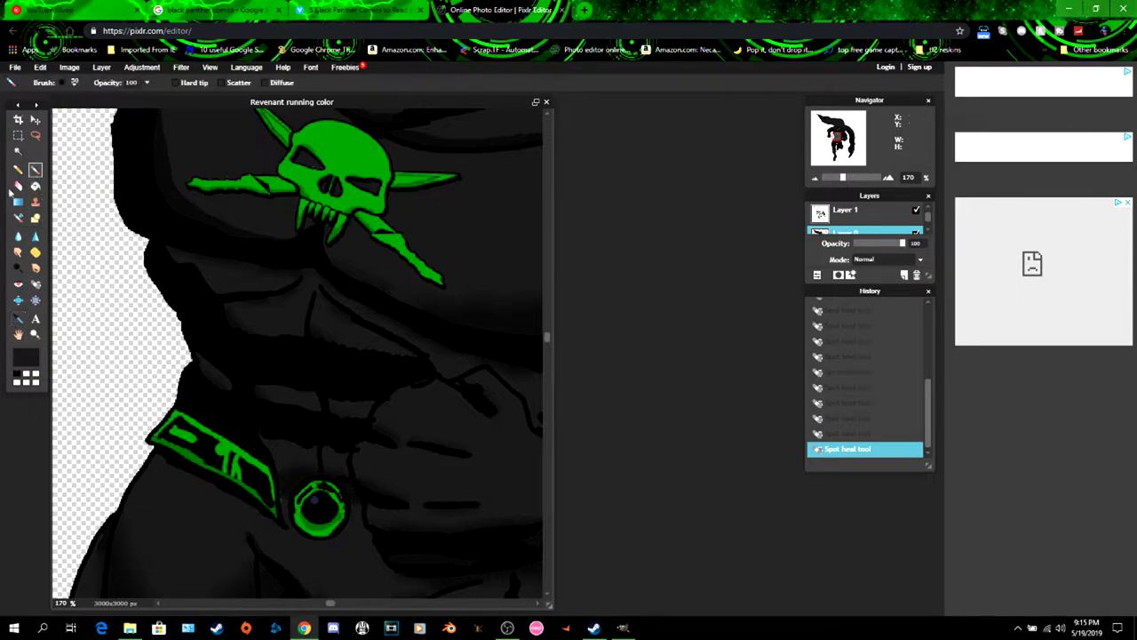
click(74, 82)
click(105, 113)
click(282, 501)
click(75, 83)
click(84, 113)
key(ctrl+z)
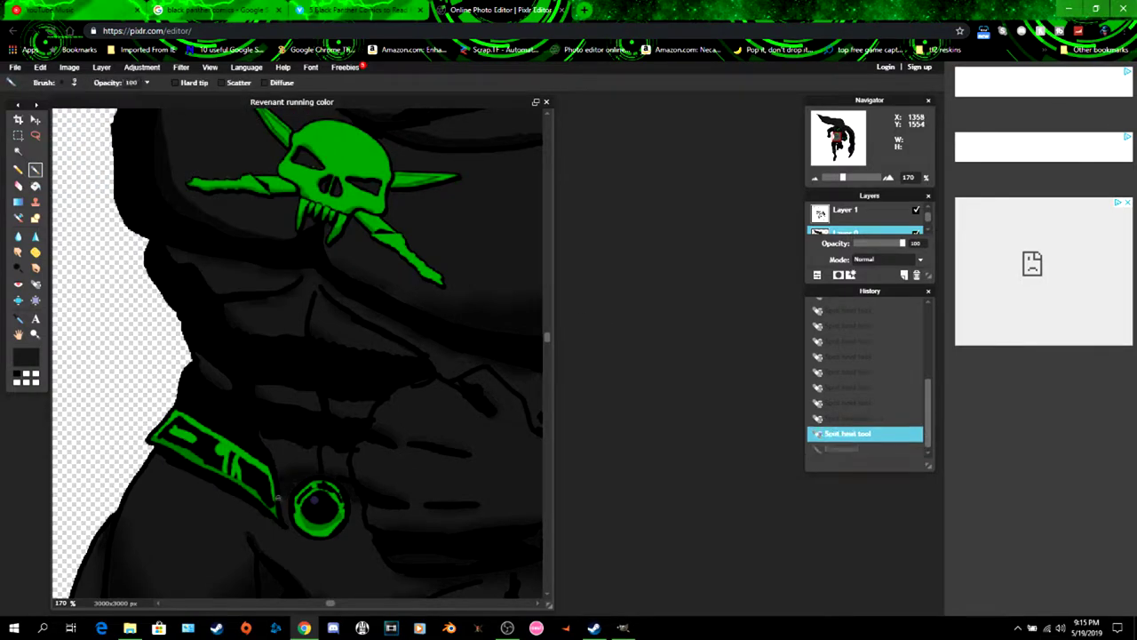
drag(279, 500, 288, 515)
scroll(369, 447, down, 7)
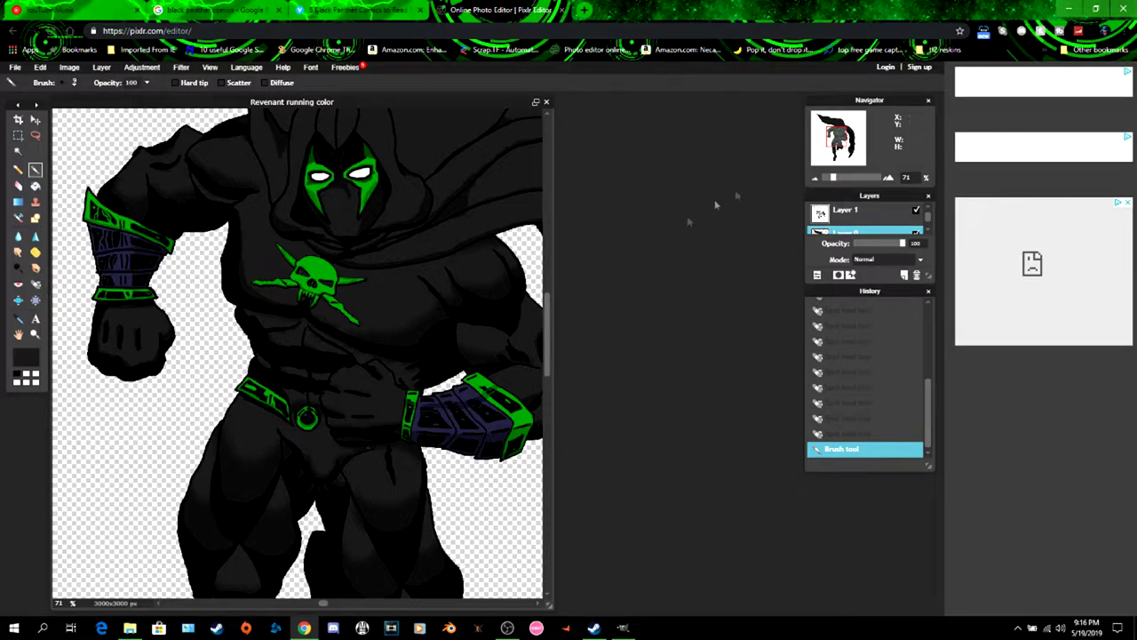
- Reactivate the Spot heal tool for the fist of the arm swung outward
drag(836, 136, 830, 134)
click(35, 284)
scroll(299, 281, up, 10)
- Switch to YouTube Music, play "Satellite" by Guster from the queue and browse the other queued songs
click(53, 10)
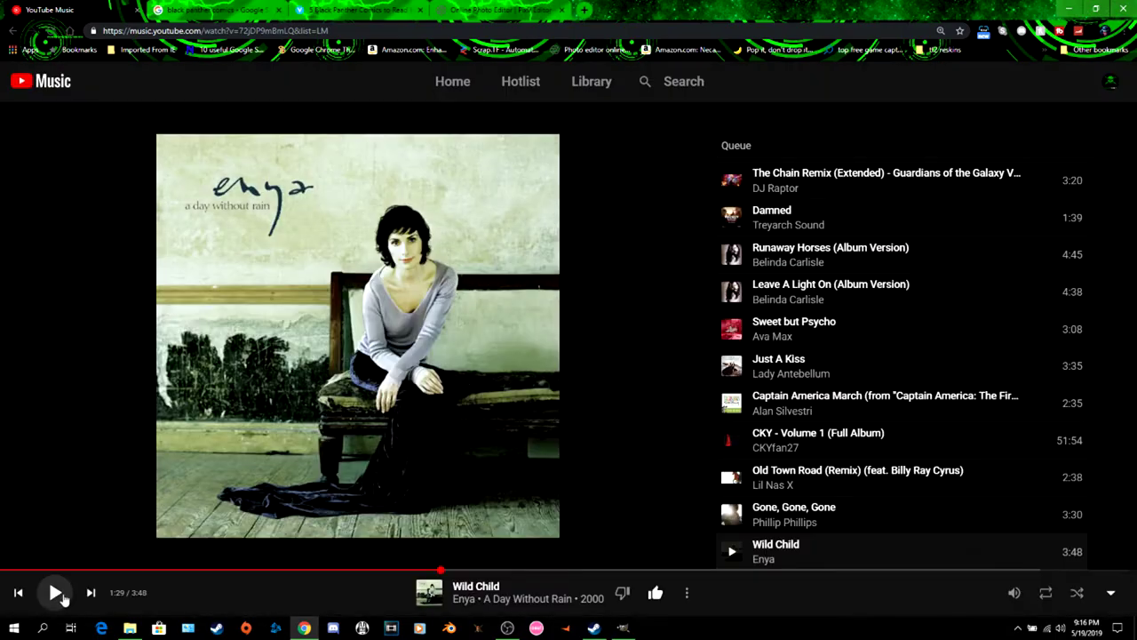
scroll(816, 298, up, 5)
scroll(816, 297, down, 15)
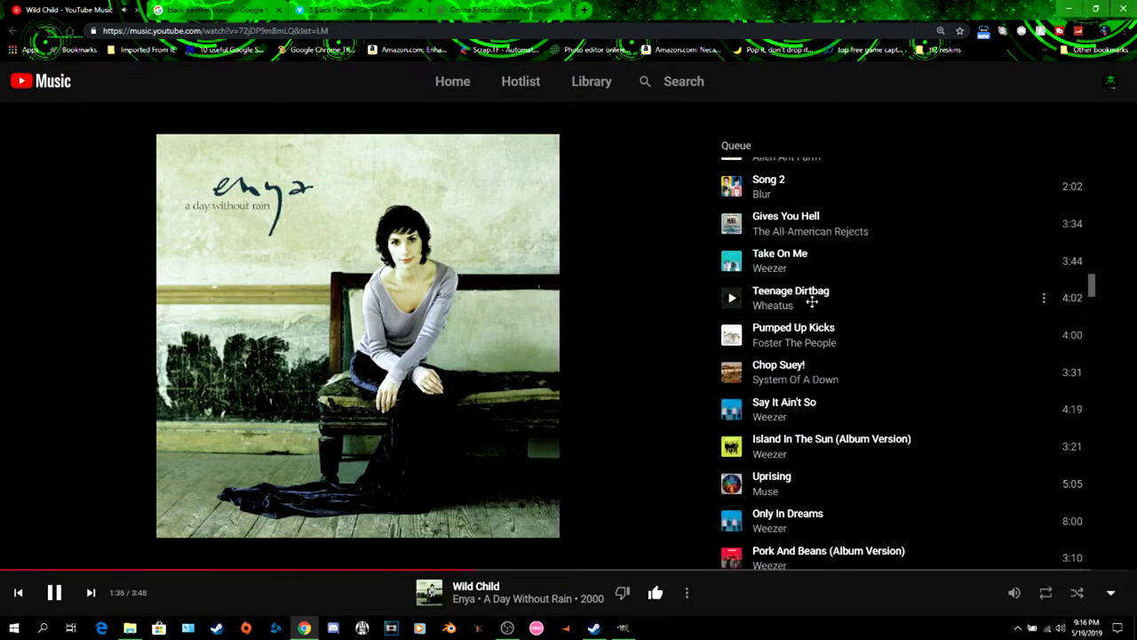
scroll(809, 304, down, 15)
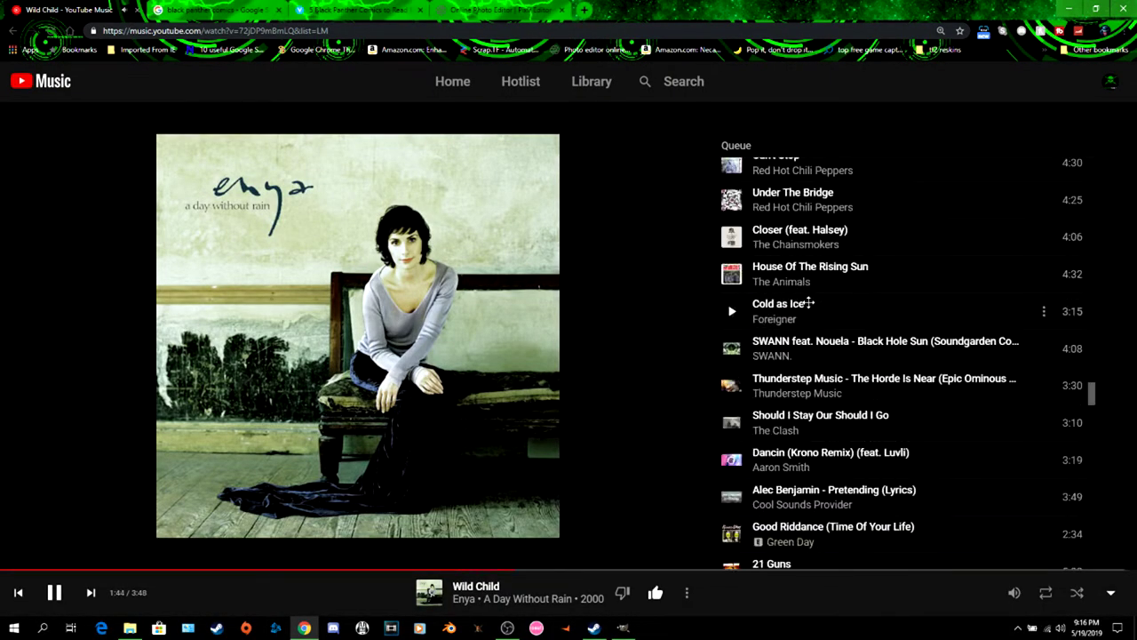
scroll(809, 304, down, 15)
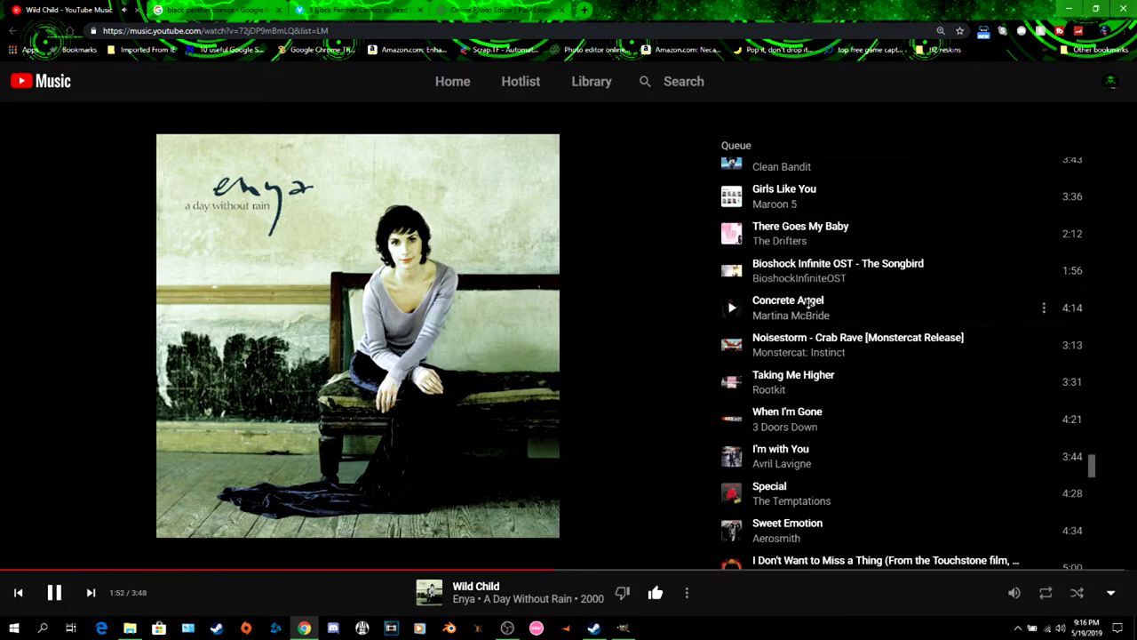
scroll(808, 304, down, 15)
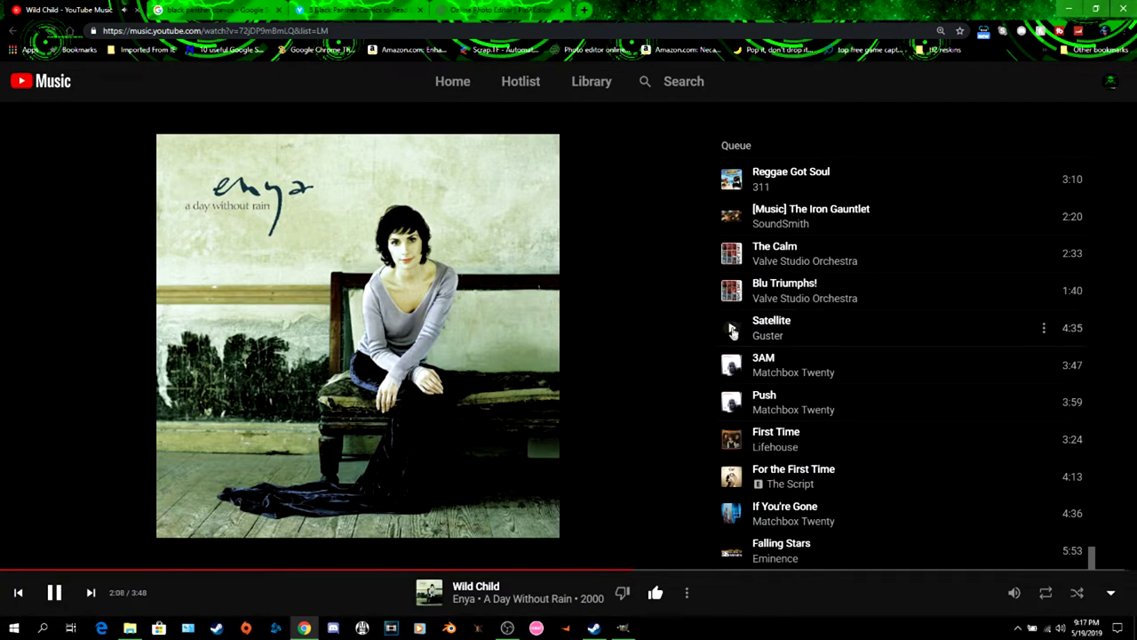
click(955, 316)
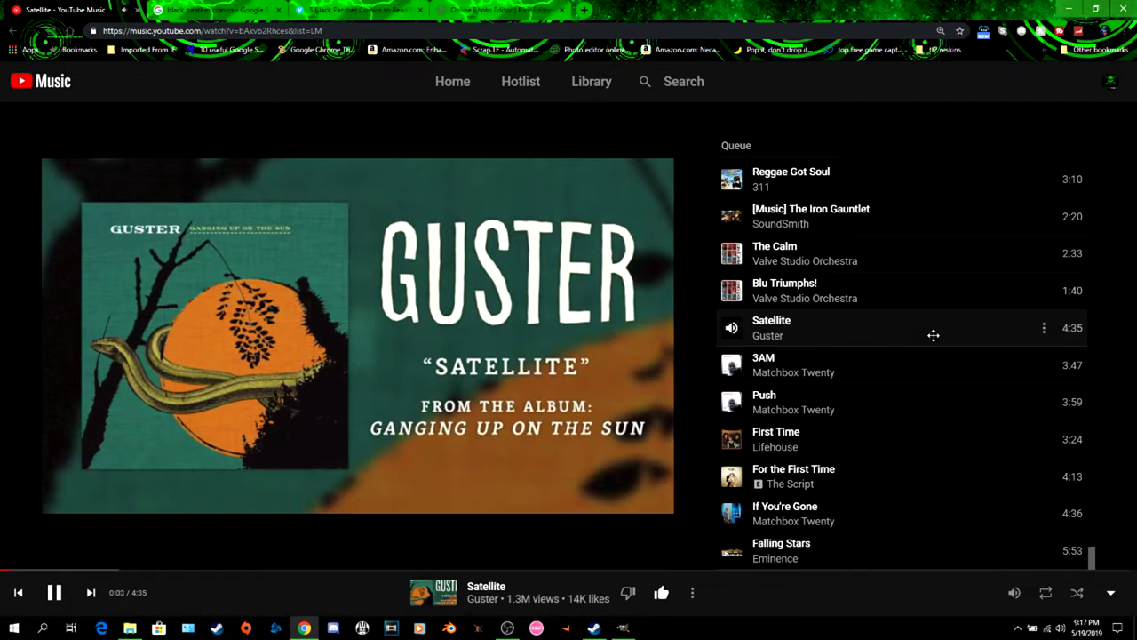
scroll(932, 335, up, 6)
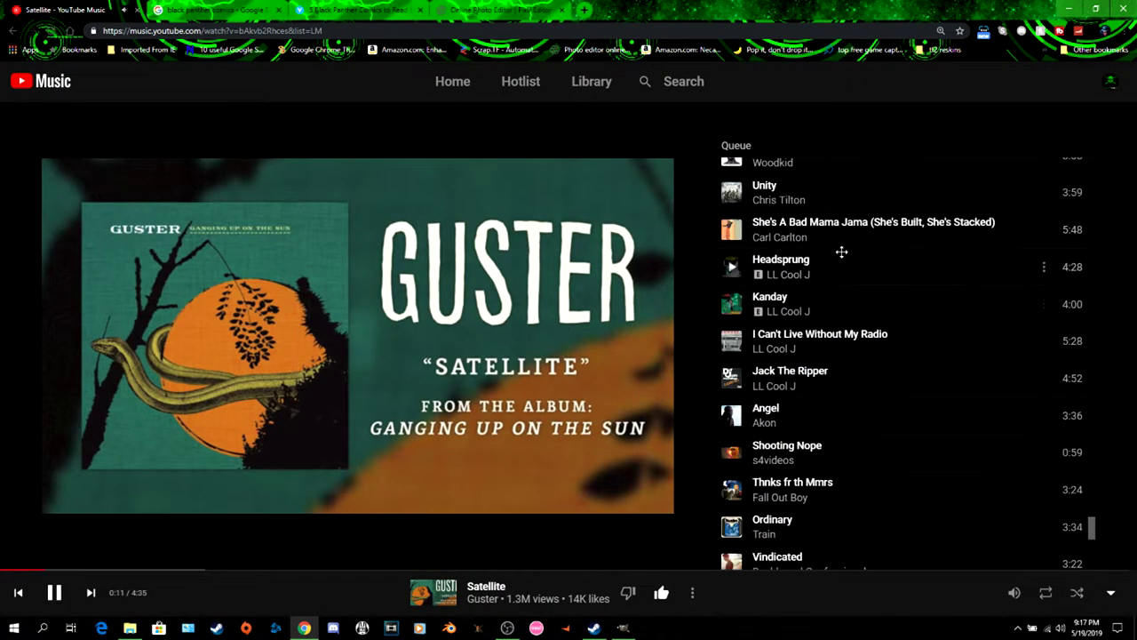
scroll(842, 253, up, 20)
mouse_move(623, 628)
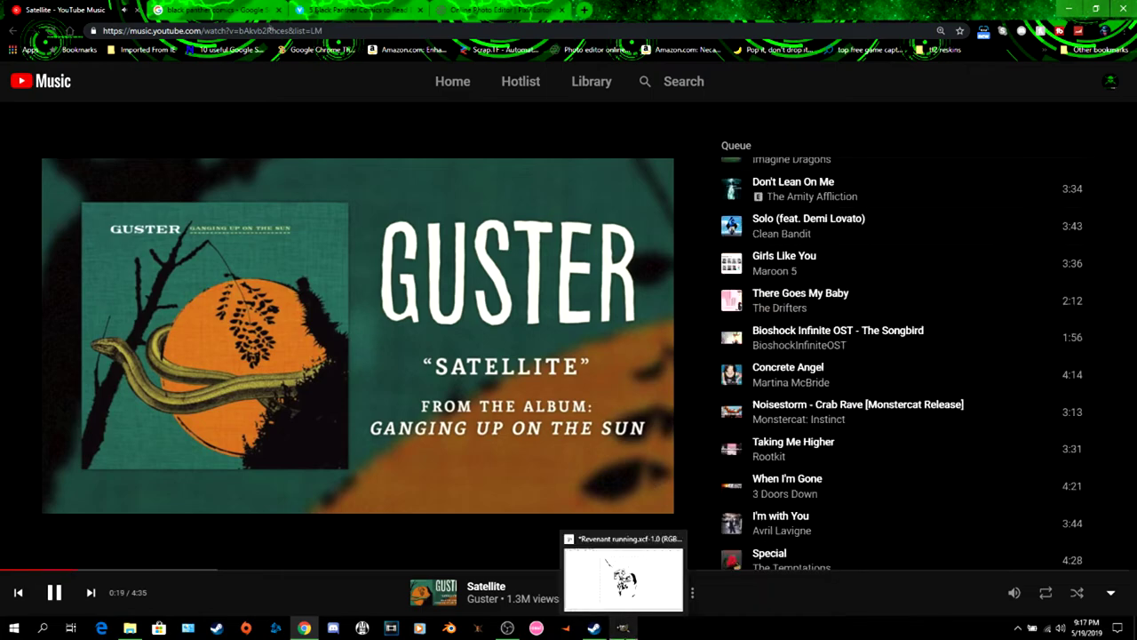
- Return to Pixlr Editor and blend the shadow edge around the back of the outward fist with Spot heal
click(500, 10)
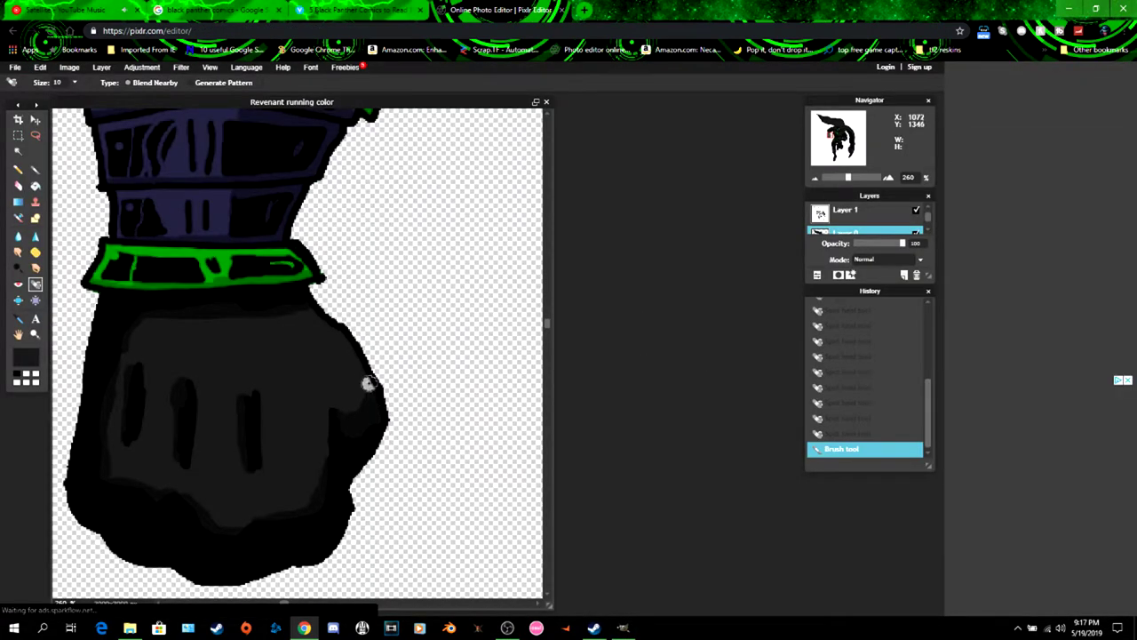
mouse_move(368, 383)
mouse_down()
mouse_move(335, 414)
mouse_move(307, 513)
mouse_move(253, 513)
mouse_move(110, 473)
mouse_up()
mouse_move(306, 313)
mouse_down()
mouse_move(169, 320)
mouse_move(103, 458)
mouse_up()
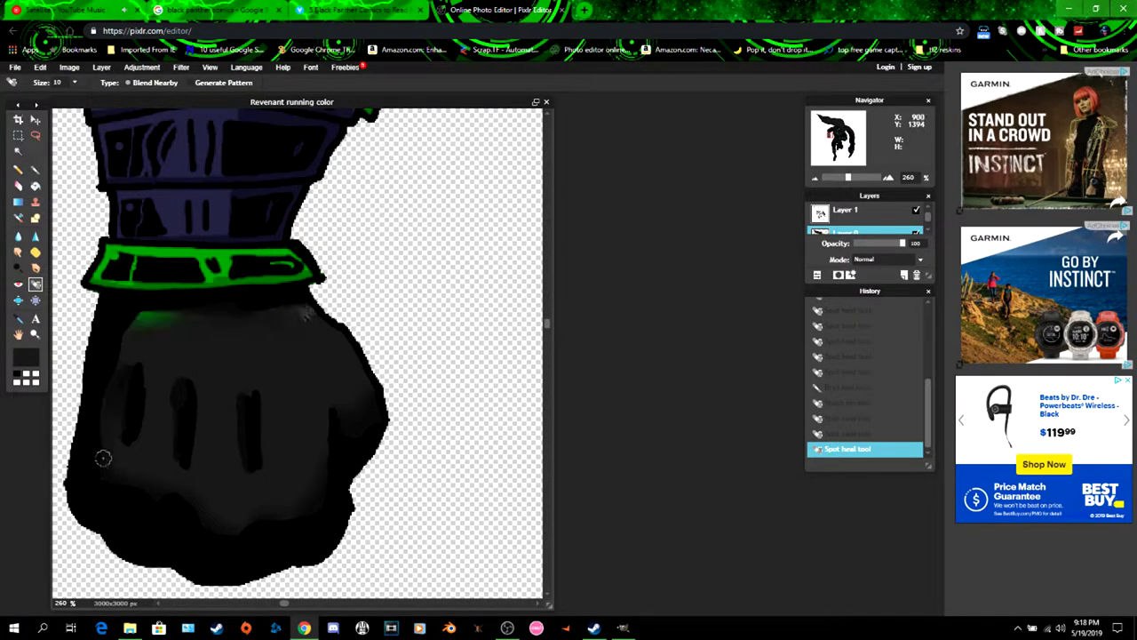
mouse_move(311, 306)
mouse_down()
mouse_move(154, 322)
mouse_move(124, 350)
mouse_move(108, 468)
mouse_up()
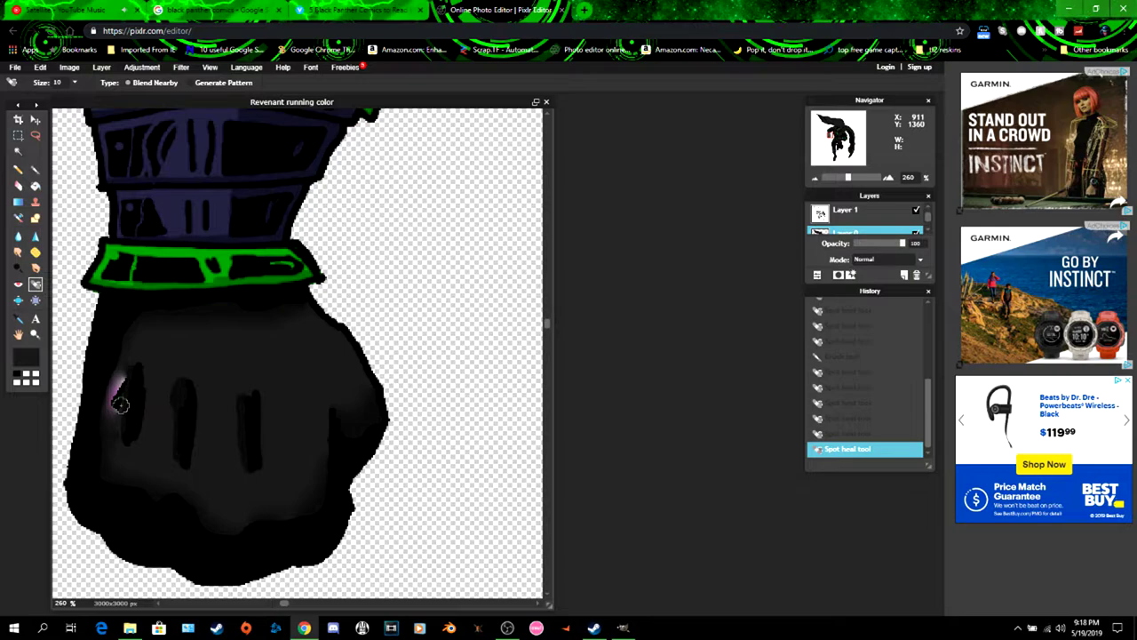
- Soften the edges of the dark creases between the knuckles of the outward fist with Spot heal
drag(167, 377, 176, 459)
mouse_move(241, 394)
mouse_down()
mouse_move(225, 427)
mouse_move(231, 410)
mouse_move(248, 471)
mouse_move(242, 397)
mouse_up()
key(ctrl+z)
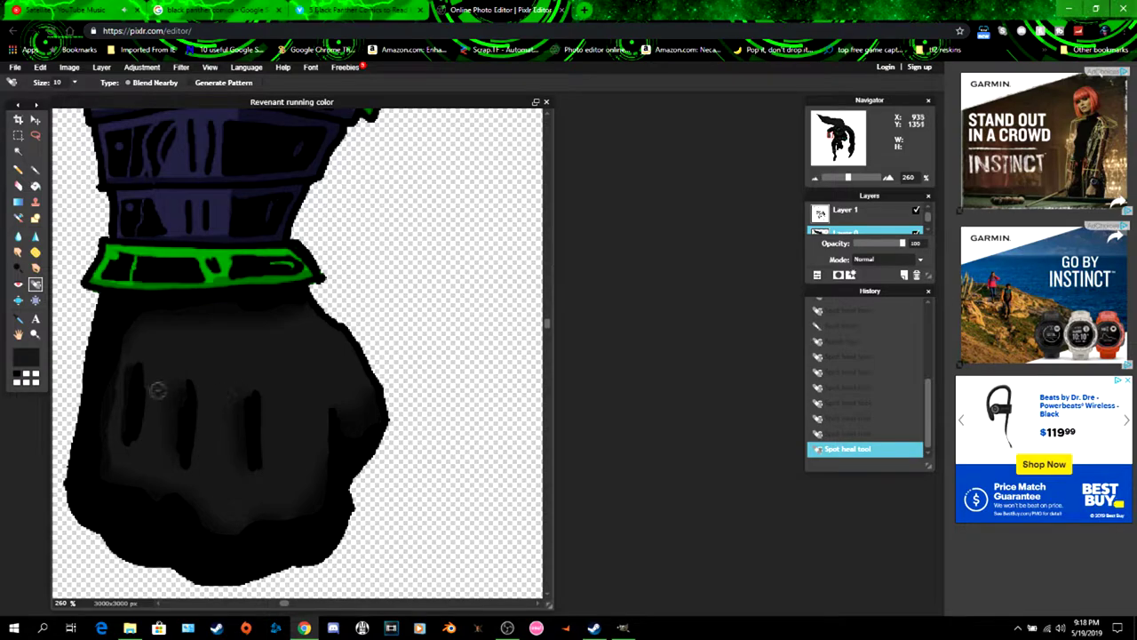
mouse_move(137, 361)
mouse_down()
mouse_move(116, 398)
mouse_move(110, 458)
mouse_up()
- Blend the shadow edges of the upper arm crease, the shoulder muscle and the adjoining cape fold with Spot heal
drag(547, 323, 547, 261)
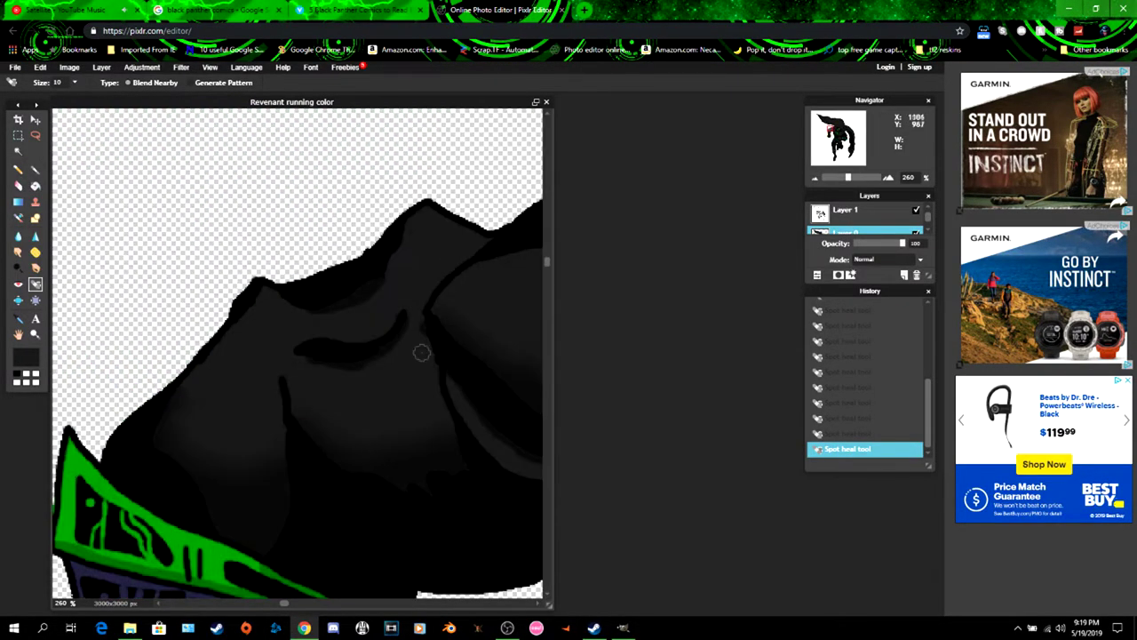
mouse_move(305, 360)
mouse_down()
mouse_move(360, 367)
mouse_move(411, 317)
mouse_move(311, 316)
mouse_up()
drag(285, 603, 308, 604)
mouse_move(158, 366)
mouse_down()
mouse_move(230, 453)
mouse_move(333, 480)
mouse_up()
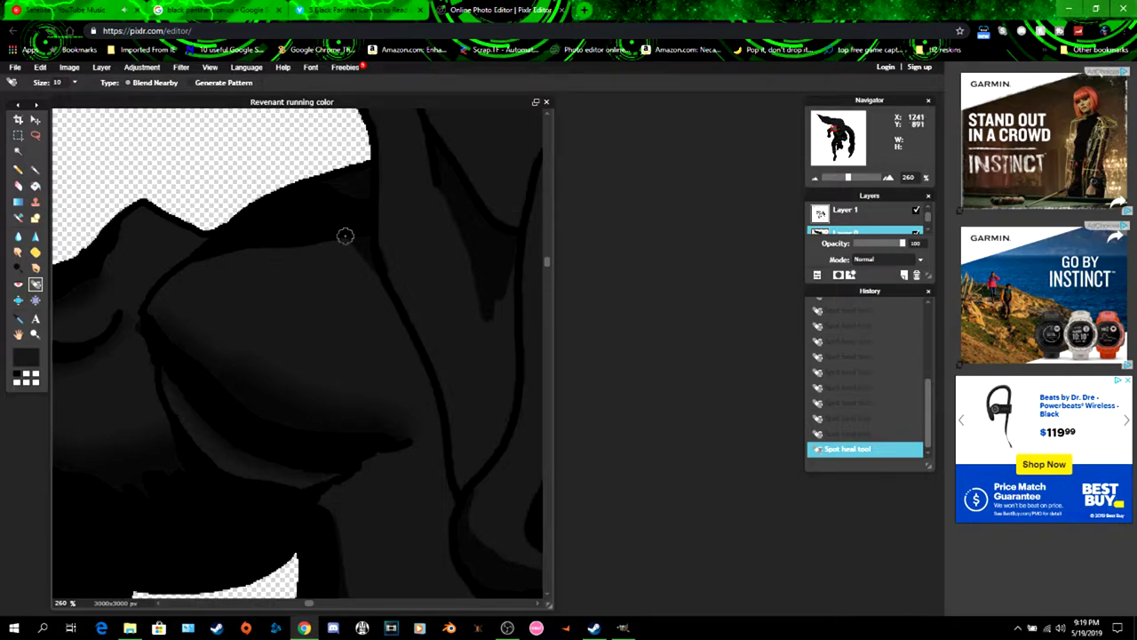
mouse_move(346, 237)
mouse_down()
mouse_move(387, 266)
mouse_move(377, 245)
mouse_up()
mouse_move(425, 126)
mouse_down()
mouse_move(487, 312)
mouse_move(516, 234)
mouse_up()
- Blend the shadow edge running down the side of the chest and under the skull emblem with Spot heal
scroll(400, 378, down, 5)
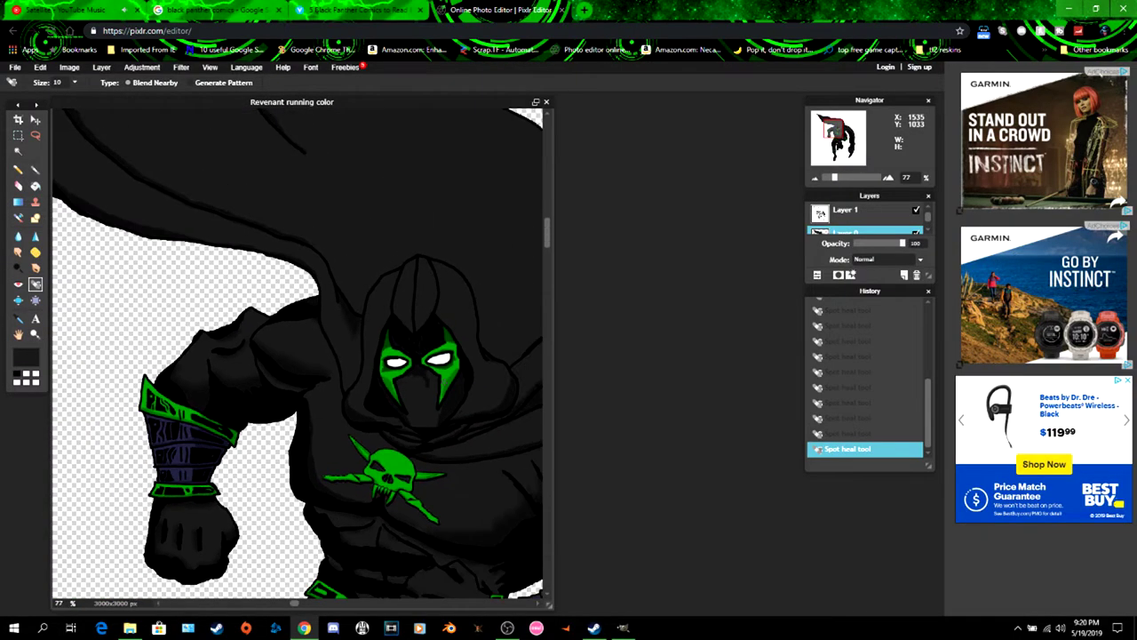
scroll(444, 382, down, 4)
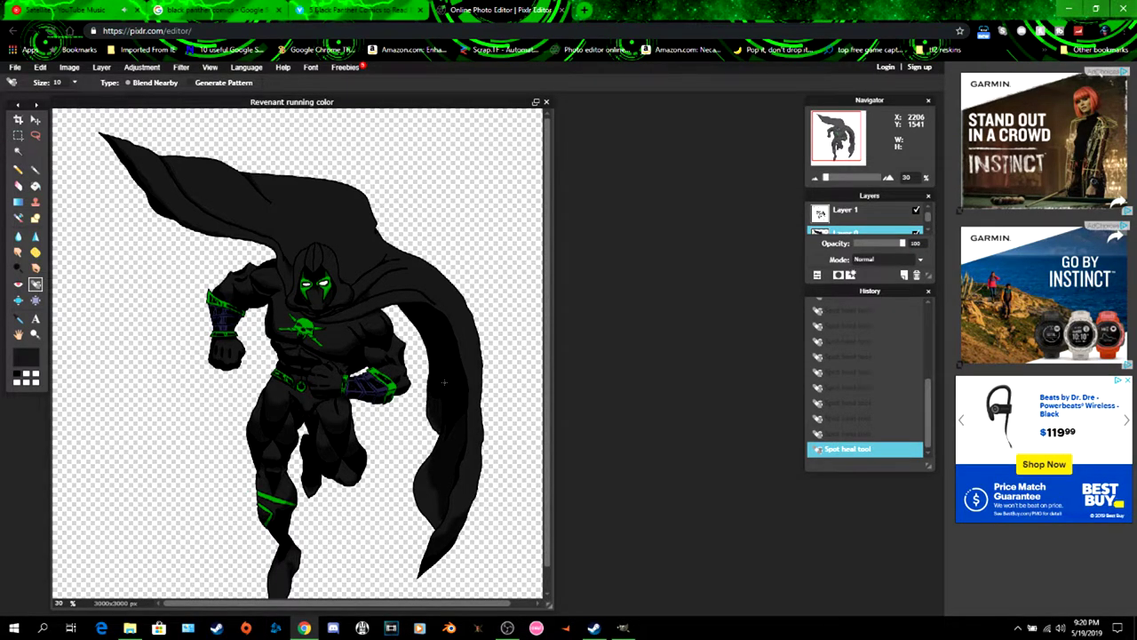
scroll(444, 382, up, 6)
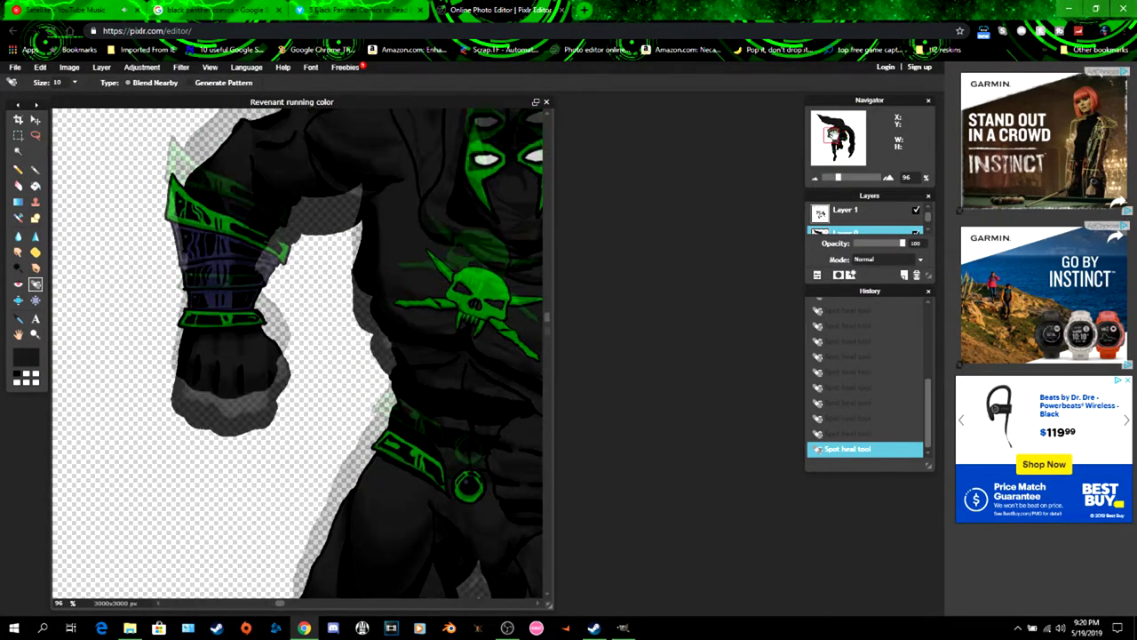
scroll(345, 330, up, 3)
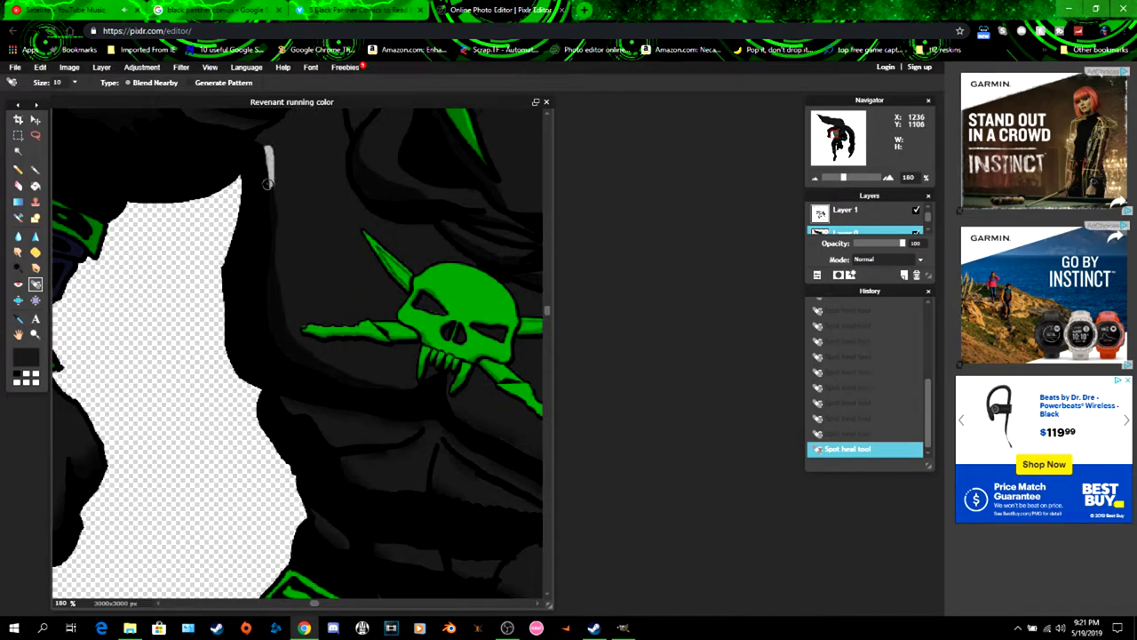
mouse_move(266, 135)
mouse_down()
mouse_move(285, 325)
mouse_move(322, 361)
mouse_move(409, 395)
mouse_up()
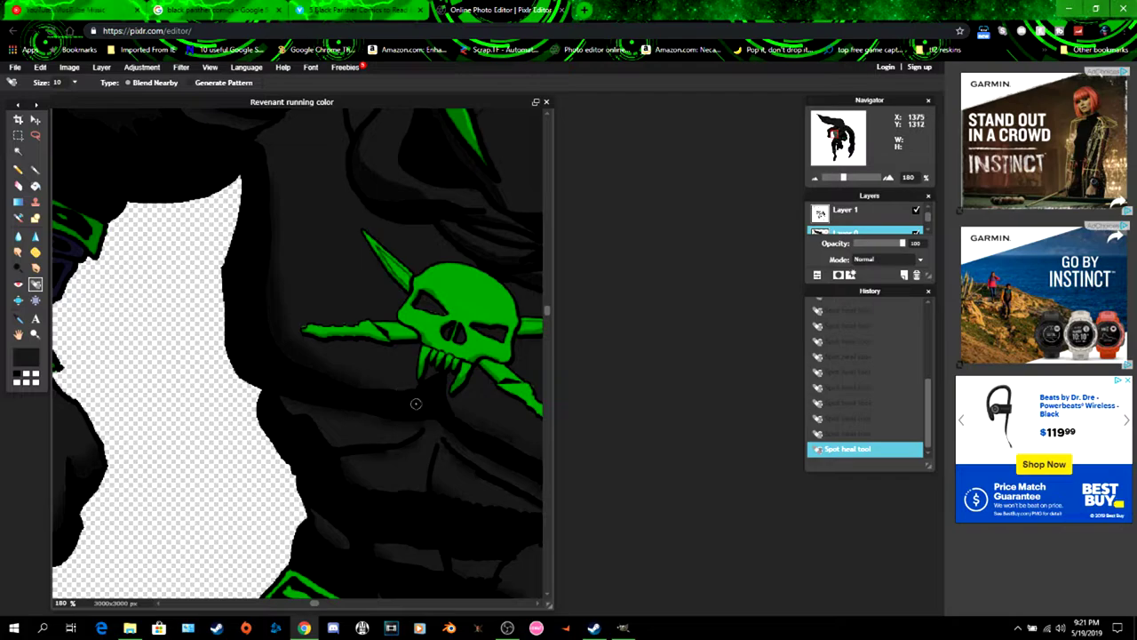
scroll(405, 402, down, 5)
scroll(405, 402, down, 1)
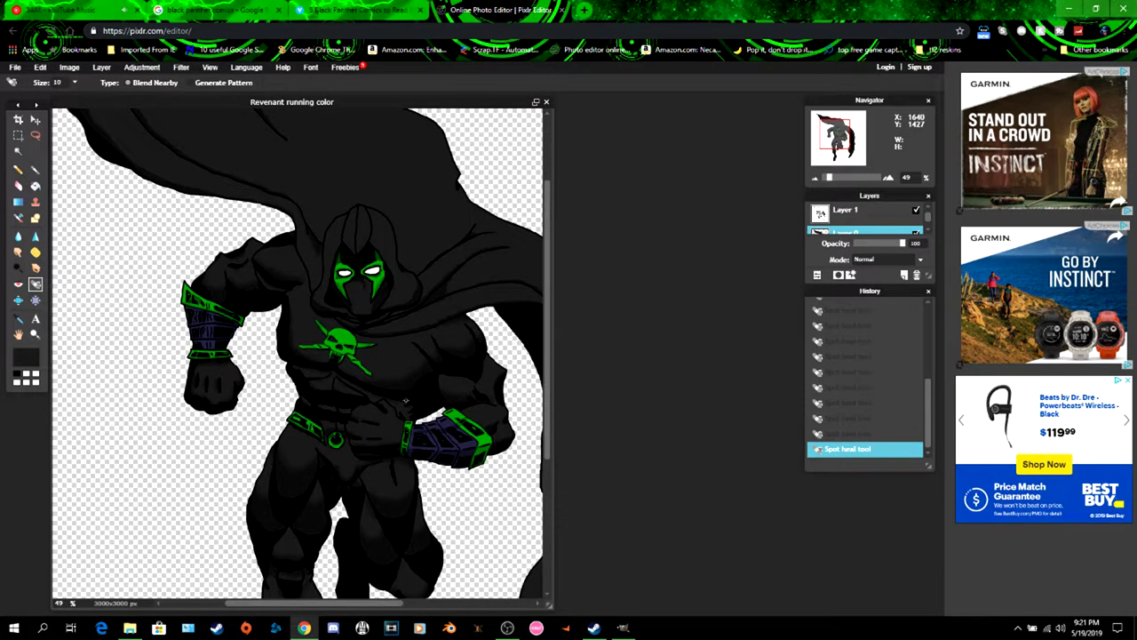
scroll(405, 401, up, 5)
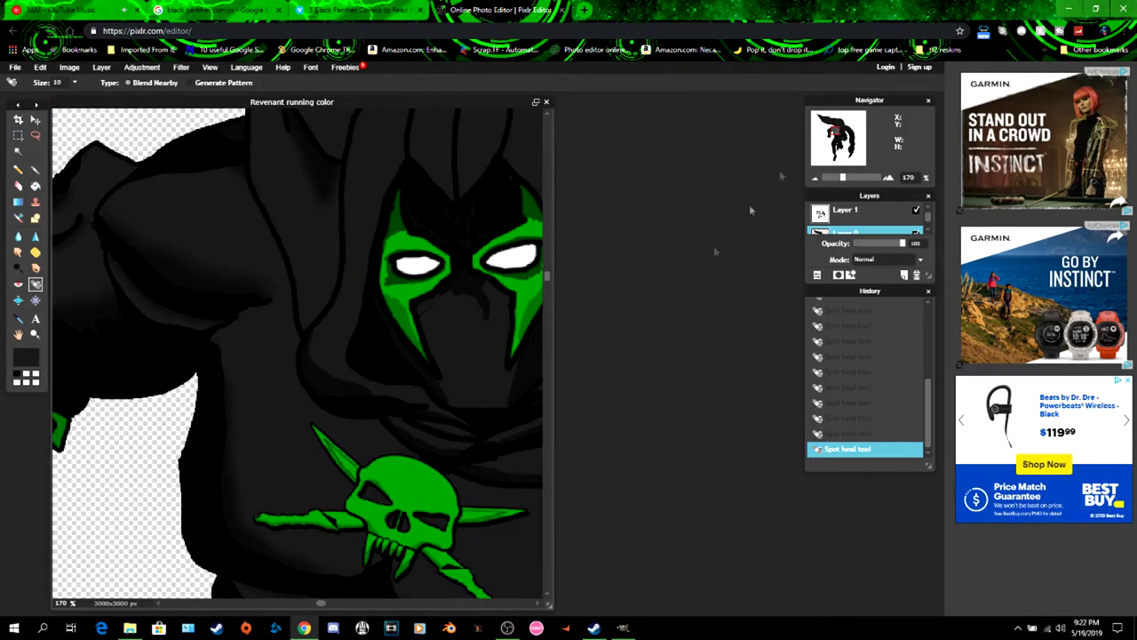
- Blend the shadow along the hood's lower fold with Spot heal and undo the extra stroke on the collar
mouse_move(320, 327)
mouse_down()
mouse_move(309, 342)
mouse_move(359, 386)
mouse_move(433, 442)
mouse_move(467, 447)
mouse_up()
mouse_move(391, 414)
mouse_down()
mouse_move(416, 437)
mouse_move(465, 450)
mouse_move(432, 444)
mouse_up()
key(ctrl+z)
key(ctrl+z)
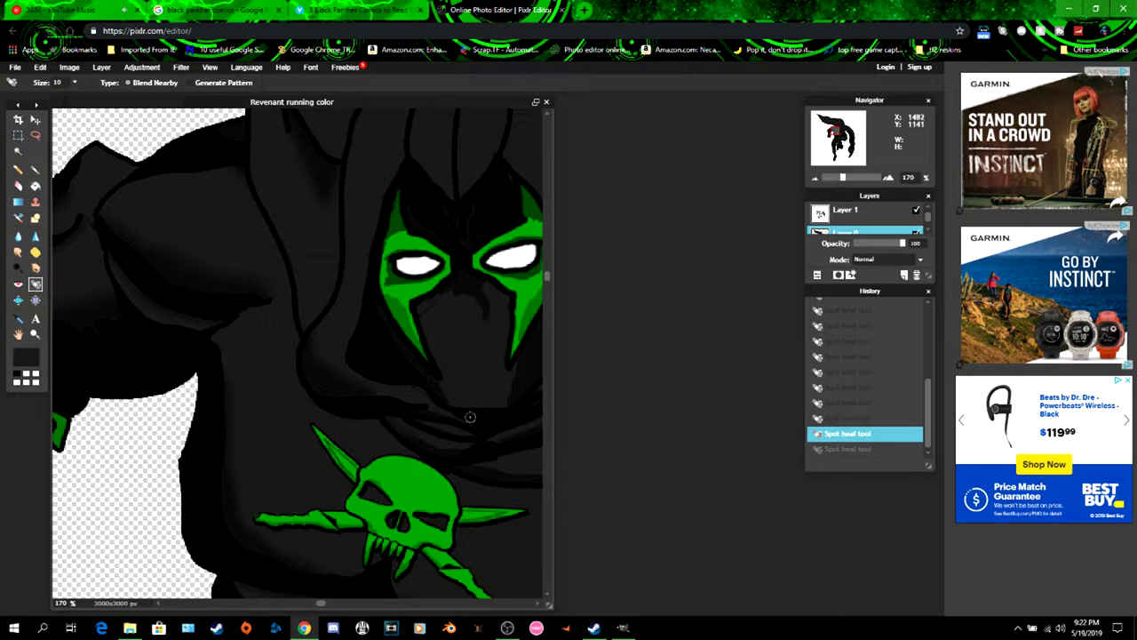
- Blend the shadow edges beside the mask's chin and touch up the collar fold below it with Spot heal
drag(435, 380, 447, 404)
drag(518, 359, 509, 407)
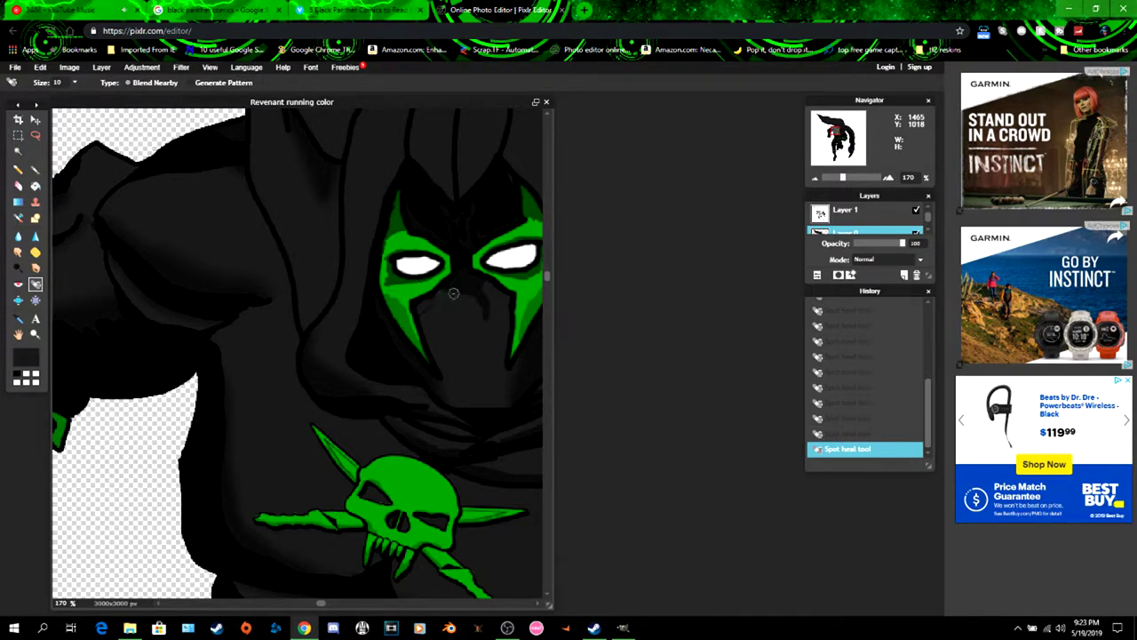
key(ctrl+z)
click(419, 437)
scroll(385, 437, down, 4)
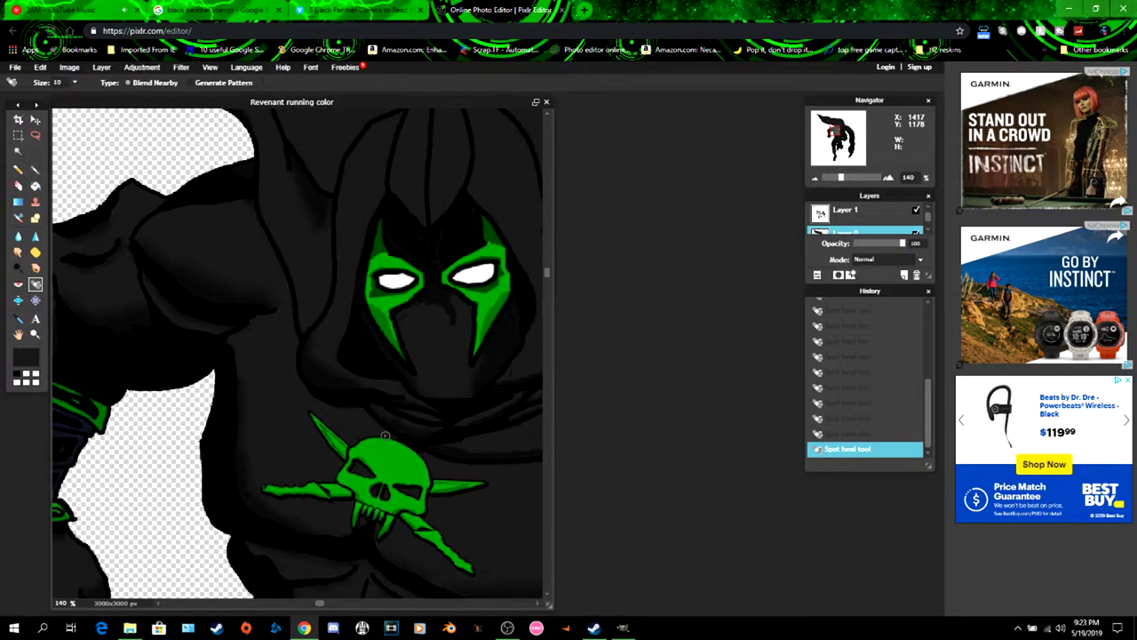
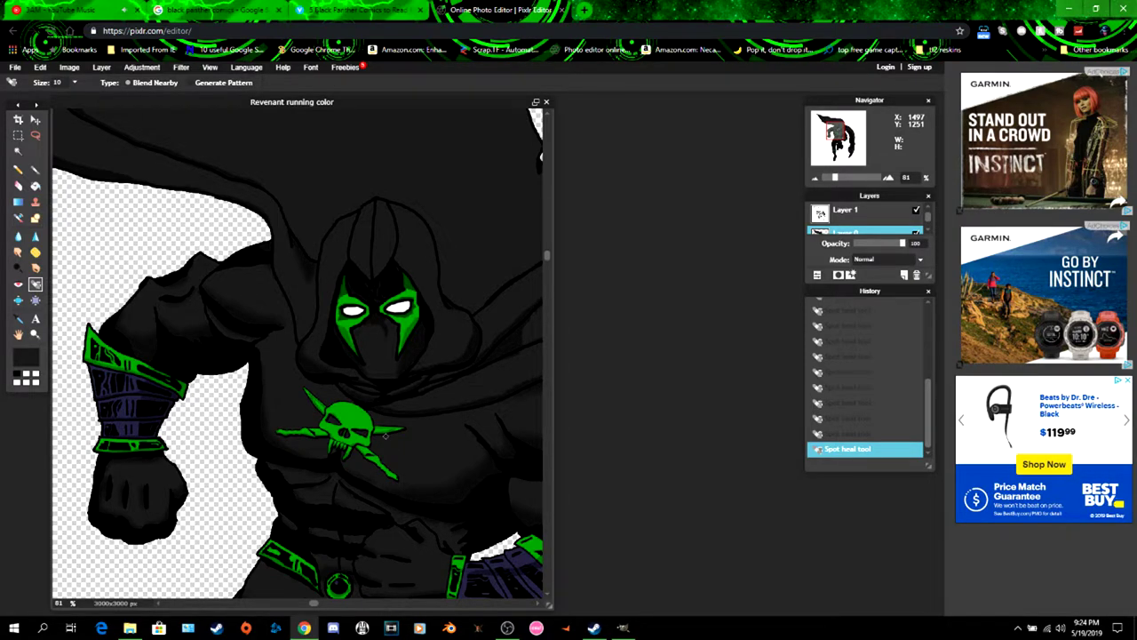
- Blend the collar folds under the chin and the shadow edge inside the hood beside the mask with Spot heal
scroll(385, 435, up, 5)
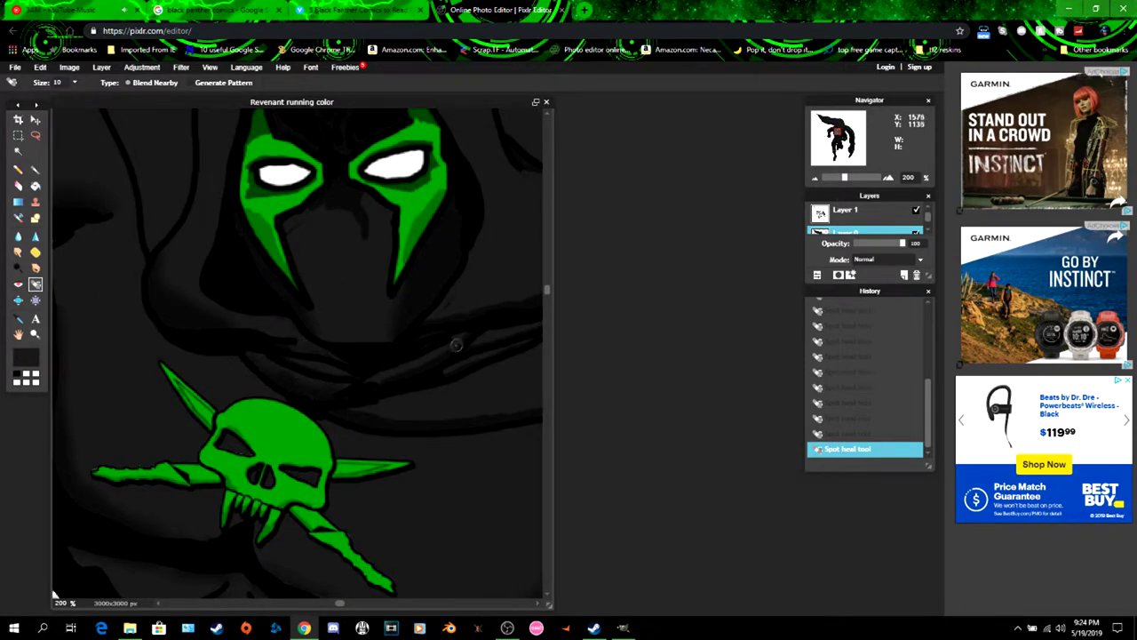
drag(462, 337, 368, 386)
drag(459, 336, 423, 368)
drag(342, 603, 362, 603)
mouse_move(393, 201)
mouse_down()
mouse_move(378, 282)
mouse_move(285, 311)
mouse_move(396, 199)
mouse_move(400, 235)
mouse_move(377, 280)
mouse_move(295, 309)
mouse_move(335, 300)
mouse_up()
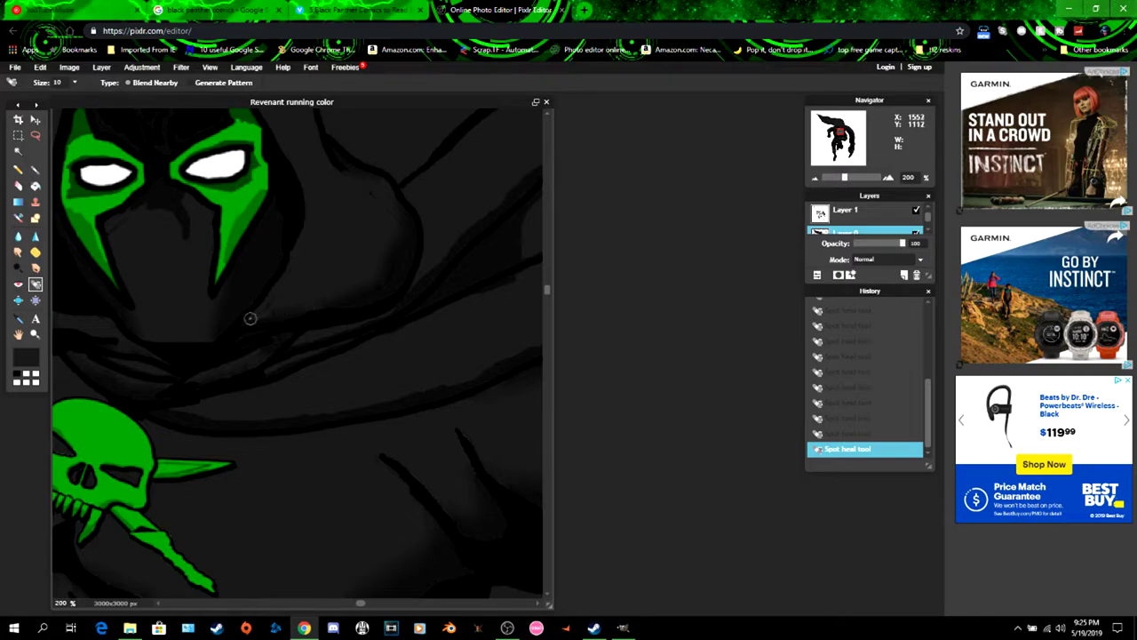
drag(250, 318, 277, 314)
- Soften the small dark creases around the mask's nose with single Spot heal dabs
click(184, 207)
click(189, 234)
click(143, 205)
click(135, 209)
scroll(297, 373, down, 5)
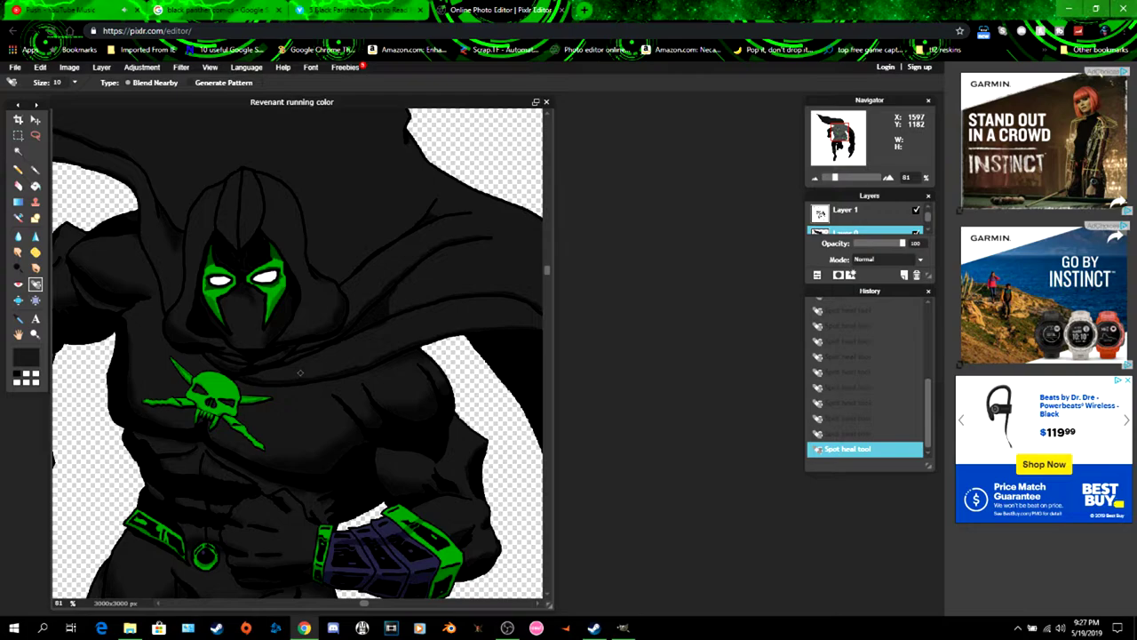
- Blend the lower shadow edge of the cape fold crossing the upper chest with Spot heal
scroll(300, 374, up, 5)
drag(161, 410, 332, 410)
drag(360, 603, 378, 603)
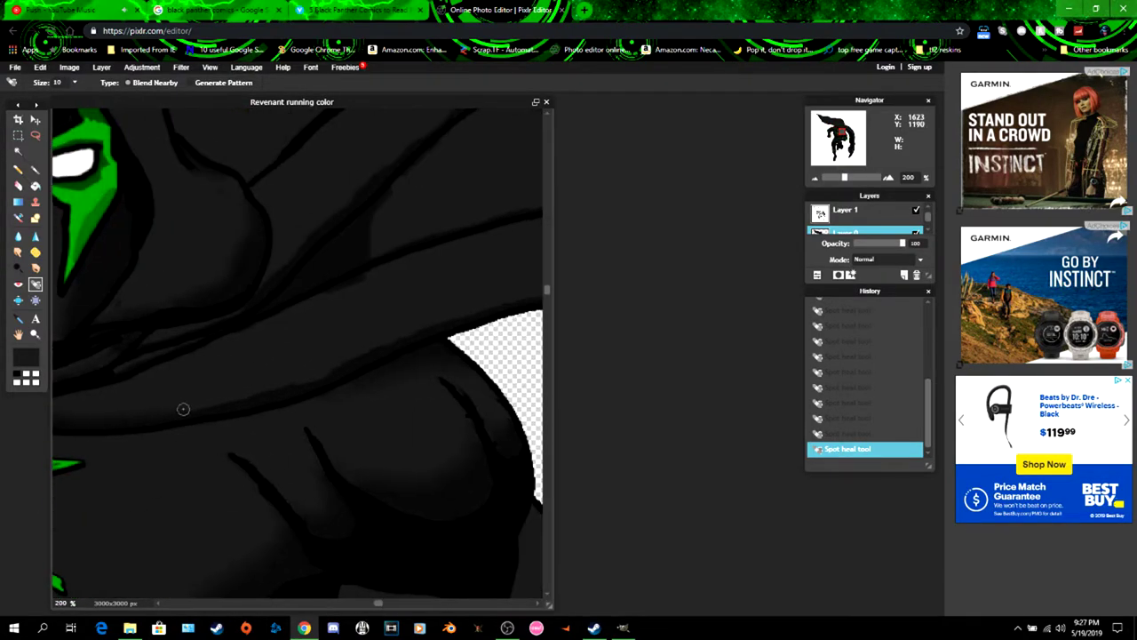
drag(184, 410, 347, 360)
key(ctrl+z)
drag(187, 407, 238, 400)
drag(228, 402, 288, 387)
- Extend the Spot heal blending along the cape's lower edge, over the shoulder and toward the hanging cape
drag(378, 605, 389, 605)
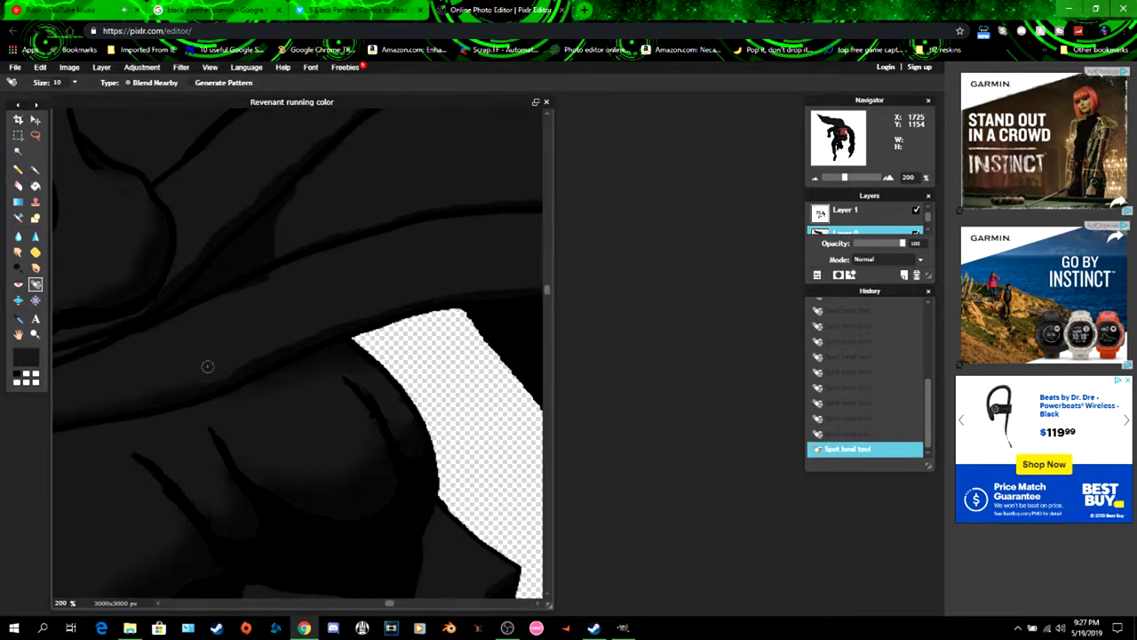
drag(203, 381, 322, 330)
drag(240, 365, 204, 384)
drag(389, 605, 418, 605)
mouse_move(85, 329)
mouse_down()
mouse_move(247, 288)
mouse_move(373, 282)
mouse_move(414, 295)
mouse_up()
drag(417, 604, 384, 604)
scroll(343, 574, down, 3)
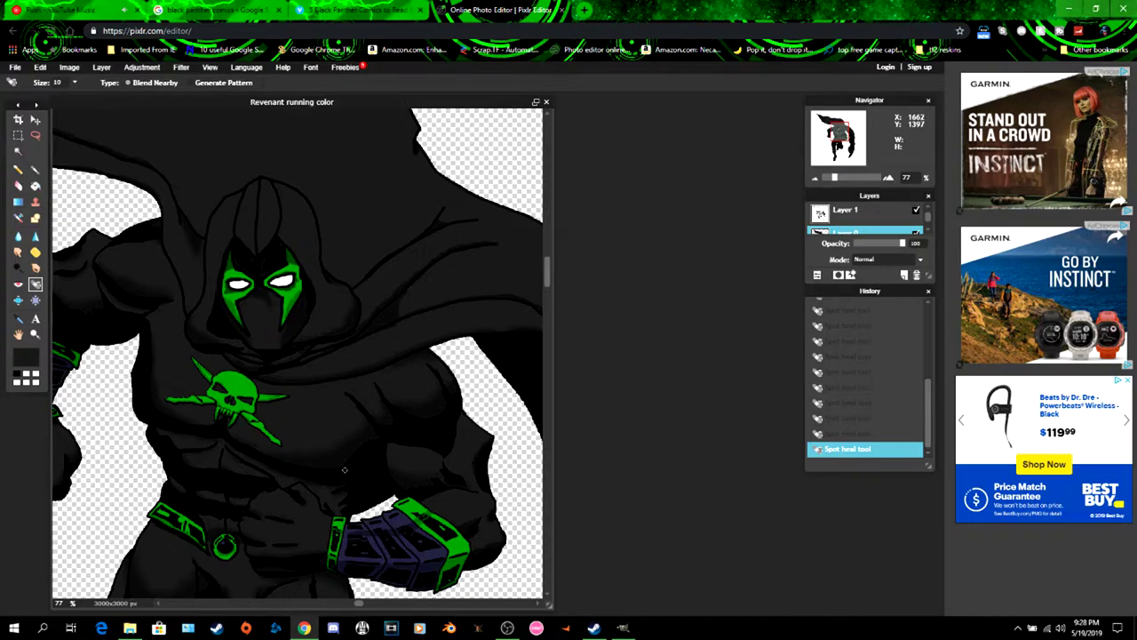
- Blend the shadow edges around the elbow and the forearm above the gauntlet of the bent arm with Spot heal
scroll(344, 469, up, 5)
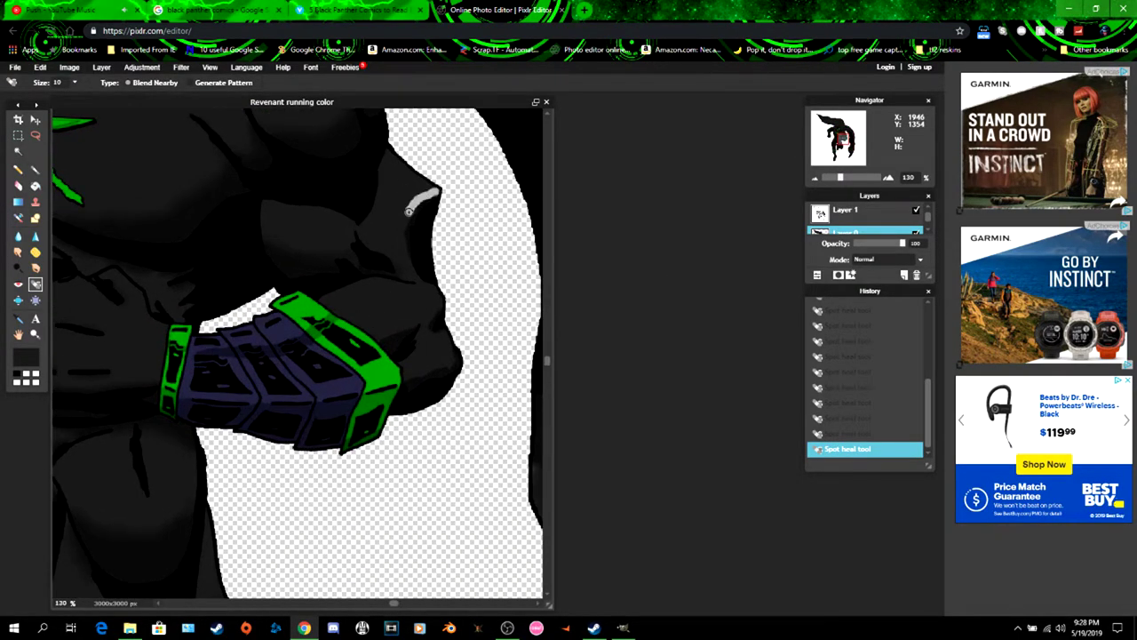
drag(402, 229, 413, 266)
mouse_move(439, 306)
mouse_down()
mouse_move(428, 327)
mouse_move(451, 365)
mouse_move(404, 382)
mouse_up()
scroll(458, 380, up, 3)
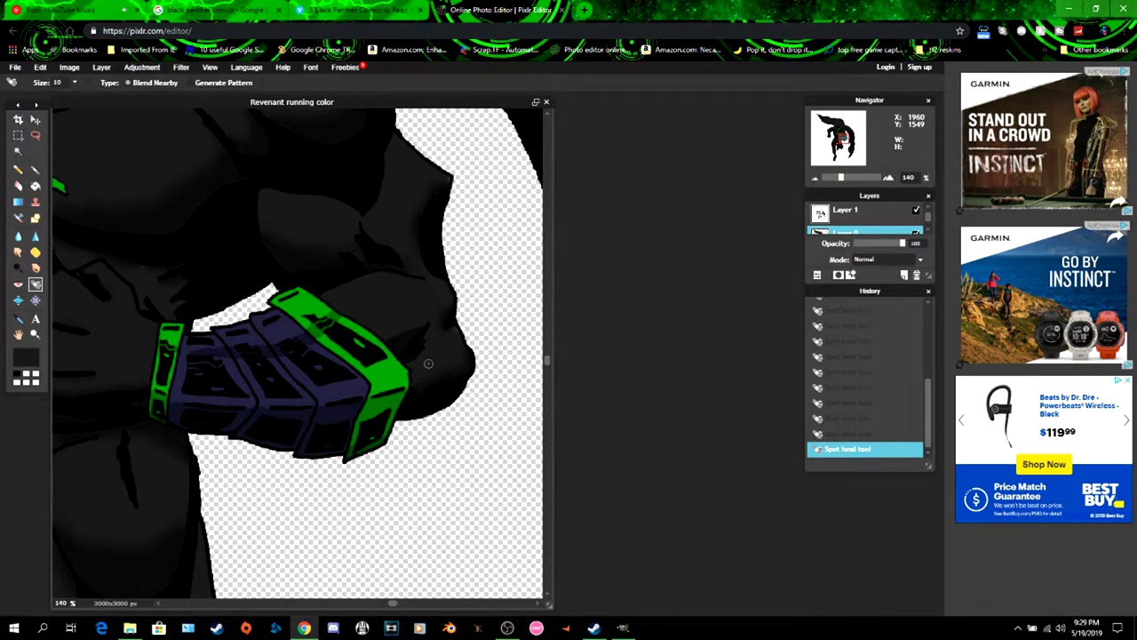
mouse_move(442, 326)
mouse_down()
mouse_move(489, 310)
mouse_move(433, 333)
mouse_up()
- Try to recolor the forearm shadow beside the gauntlet with the Color replace tool
click(18, 217)
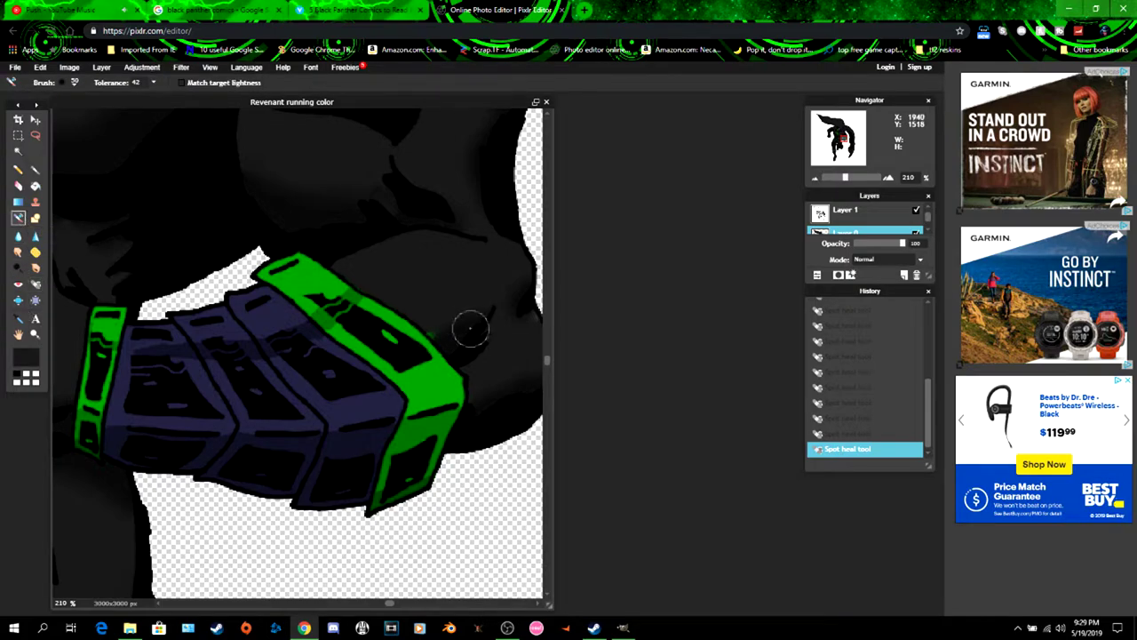
click(73, 81)
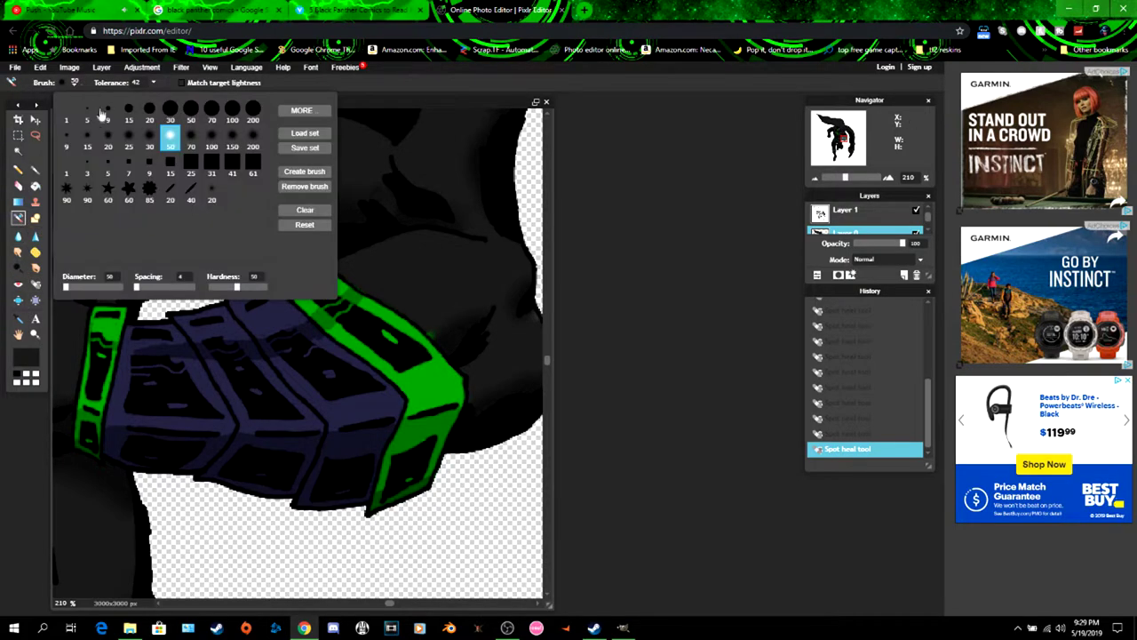
click(429, 332)
key(ctrl+z)
- Touch up the forearm shading beside the green gauntlet rim with a single Brush tool dab
click(35, 170)
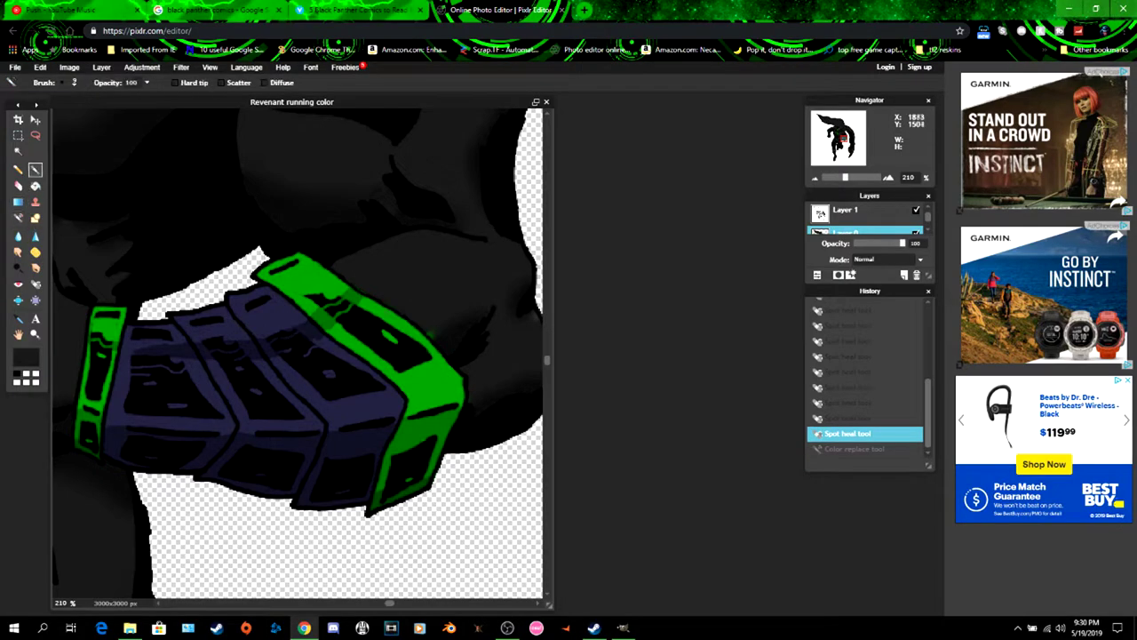
click(436, 334)
scroll(277, 377, down, 4)
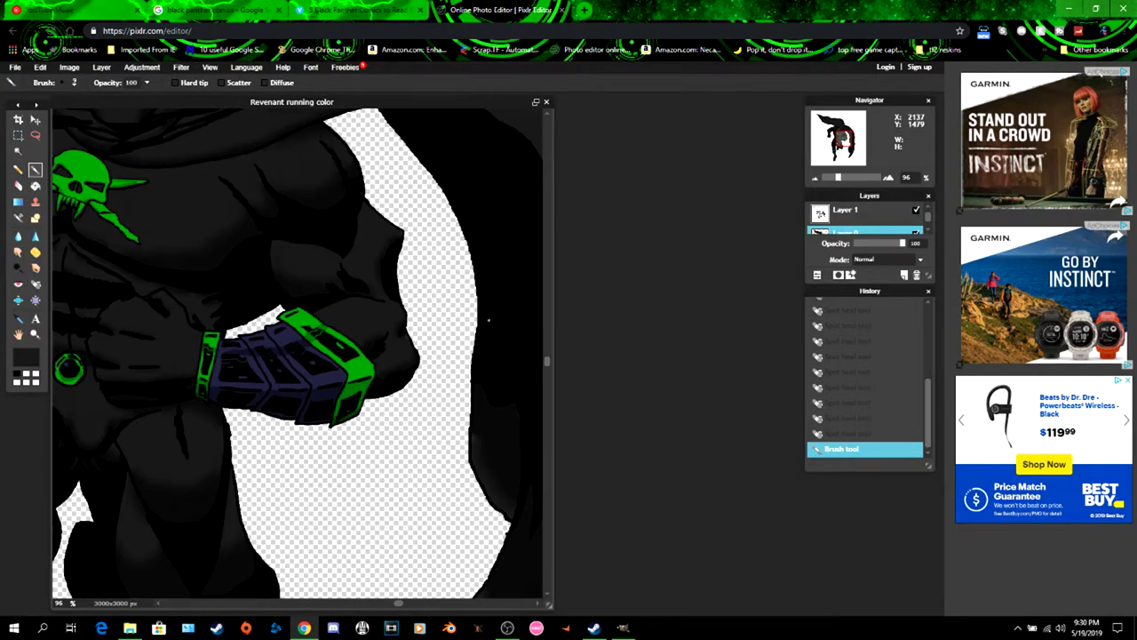
- Blend the cape crease that curves over the shoulder toward the hanging part of the cape with Spot heal
scroll(278, 377, down, 5)
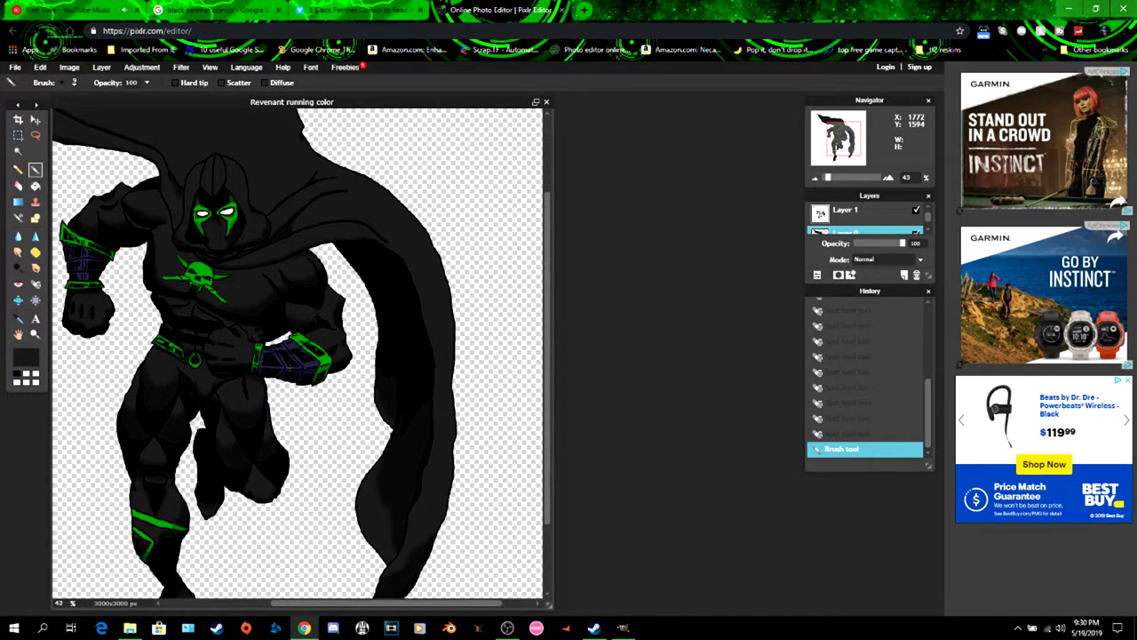
scroll(272, 353, up, 5)
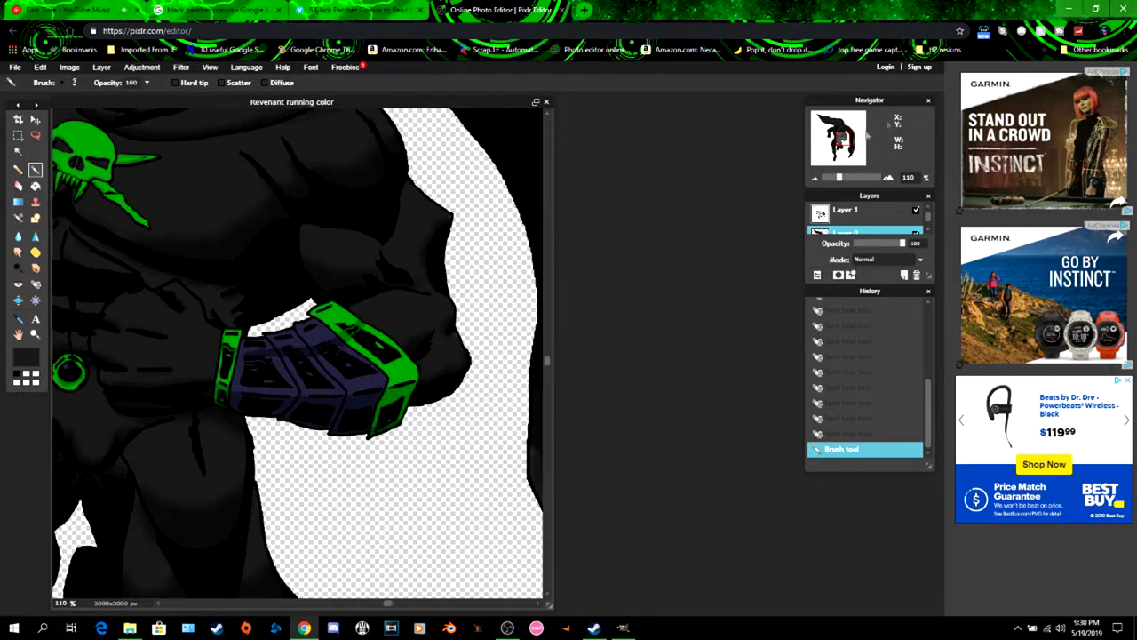
drag(845, 140, 847, 134)
click(35, 268)
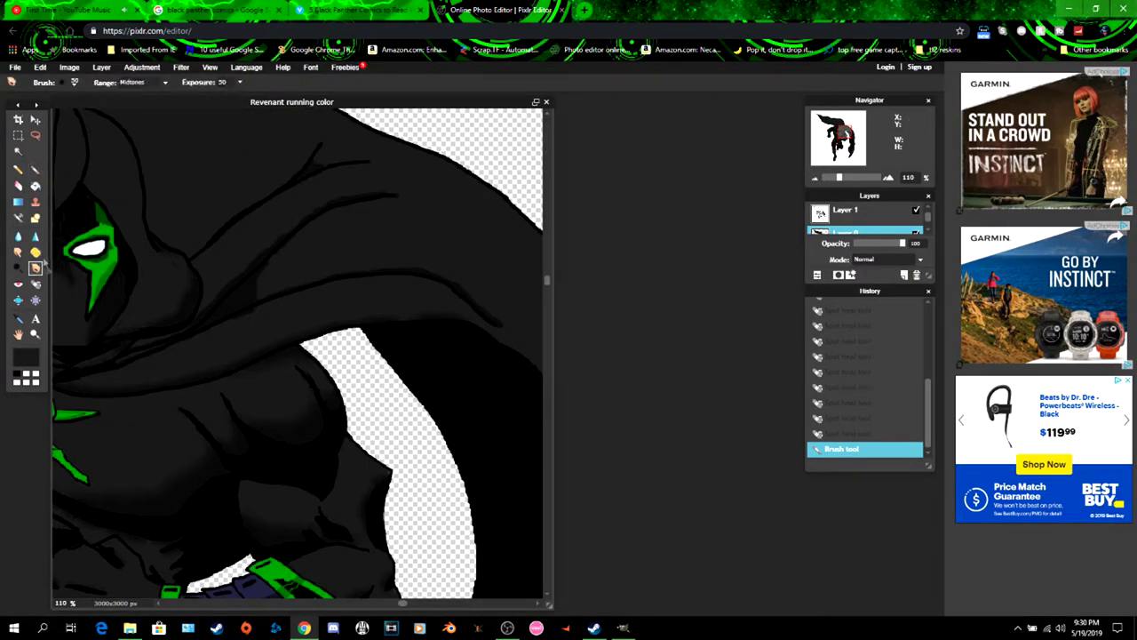
click(36, 283)
scroll(282, 274, up, 2)
scroll(330, 284, up, 1)
mouse_move(69, 303)
mouse_down()
mouse_move(268, 252)
mouse_move(388, 249)
mouse_move(453, 267)
mouse_move(540, 354)
mouse_up()
click(535, 361)
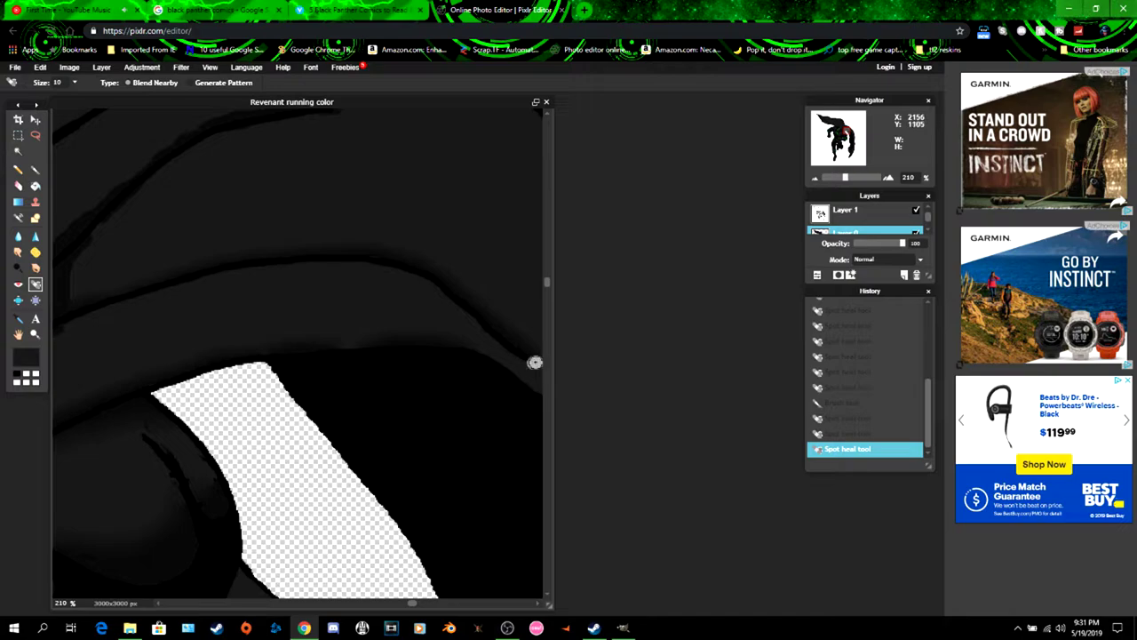
- Blend both sides of the middle cape crease beside the hood and the adjoining collar fold with Spot heal
drag(847, 132, 846, 131)
drag(468, 188, 350, 211)
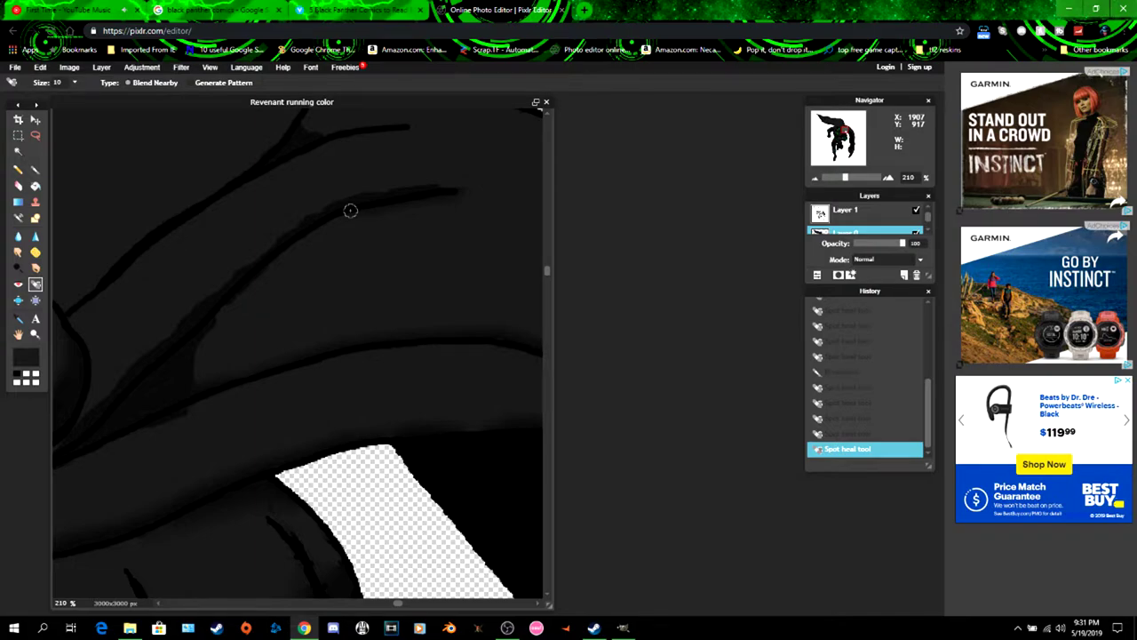
mouse_move(444, 183)
mouse_down()
mouse_move(355, 193)
mouse_move(228, 272)
mouse_move(129, 357)
mouse_move(75, 429)
mouse_up()
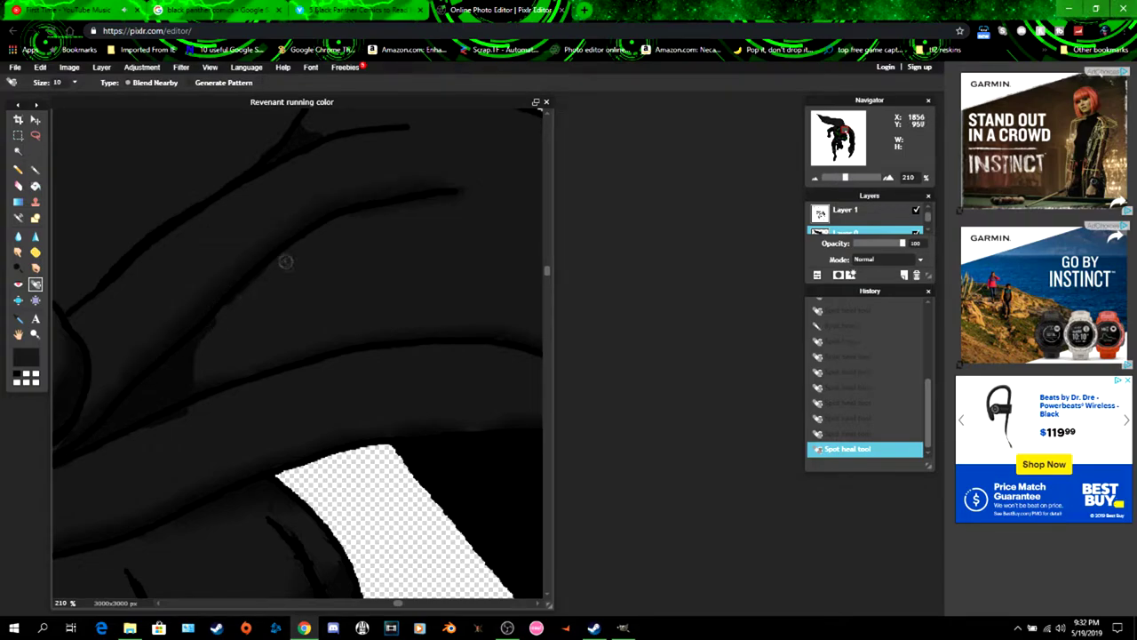
mouse_move(280, 260)
mouse_down()
mouse_move(207, 330)
mouse_move(194, 381)
mouse_move(408, 248)
mouse_move(352, 259)
mouse_up()
mouse_move(298, 290)
mouse_down()
mouse_move(131, 346)
mouse_move(267, 296)
mouse_move(272, 279)
mouse_up()
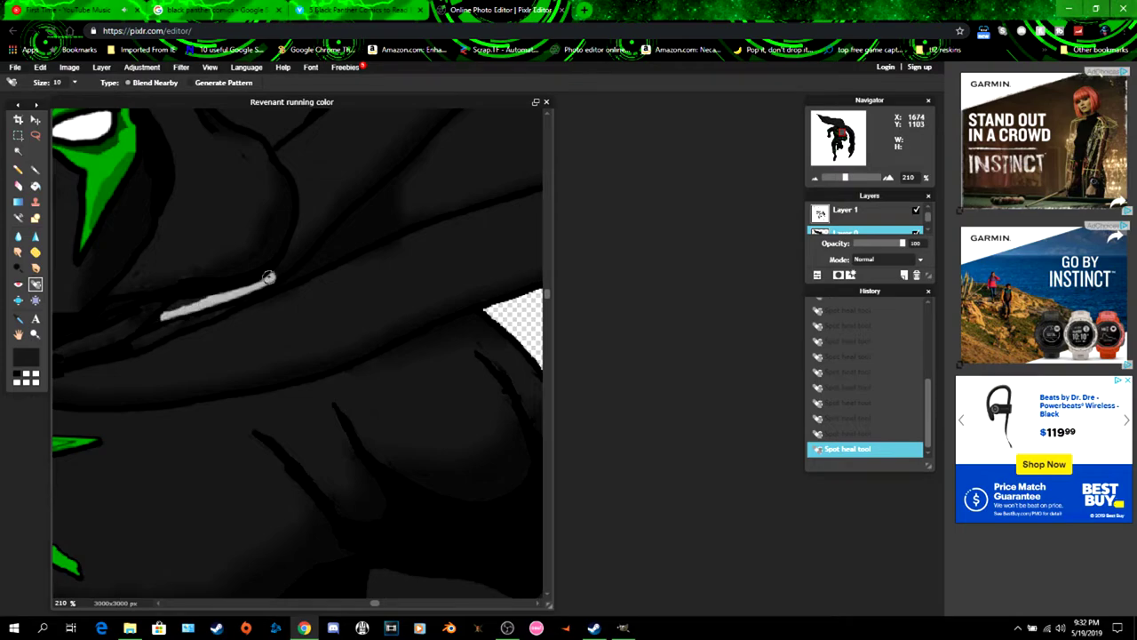
scroll(289, 302, down, 5)
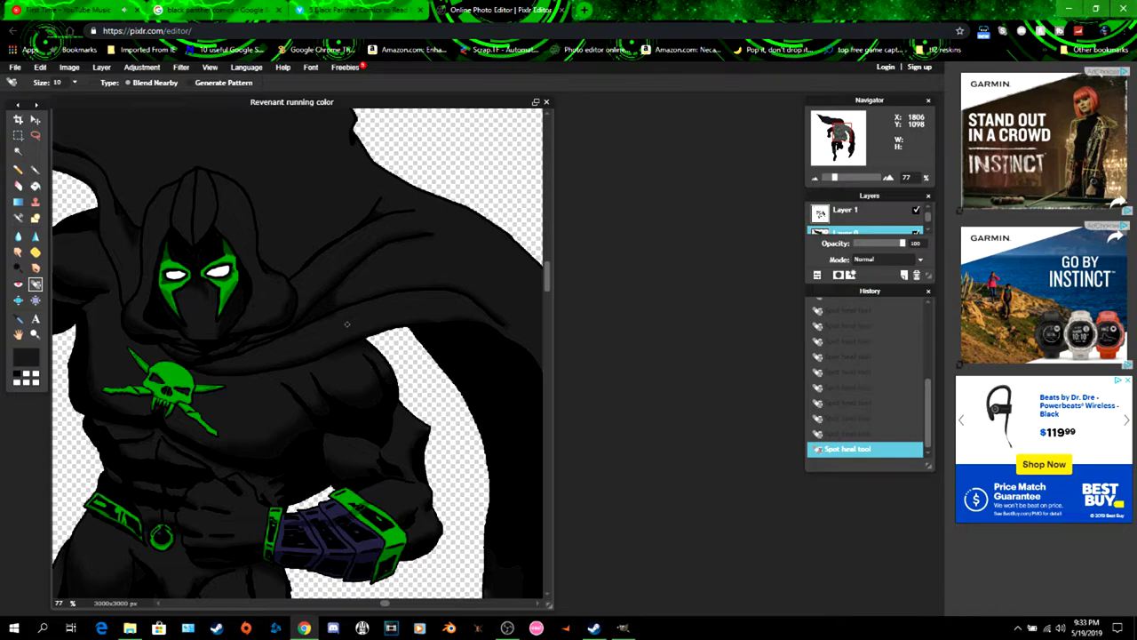
- Blend the short diagonal crease descending from the upper edge of the trailing cape with Spot heal
scroll(347, 324, up, 5)
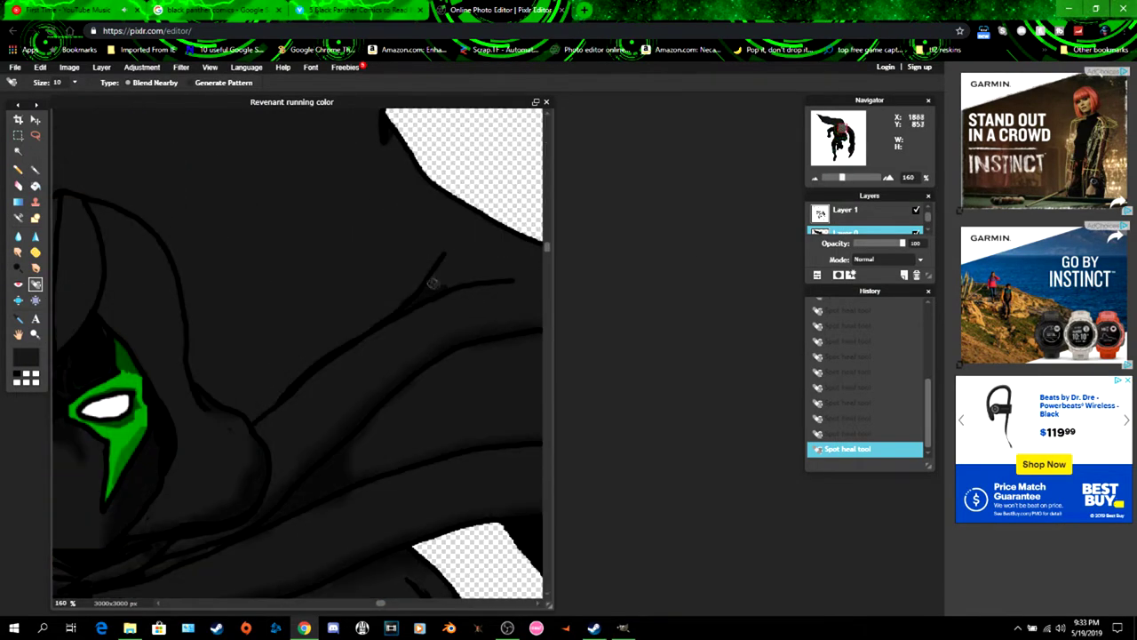
click(844, 126)
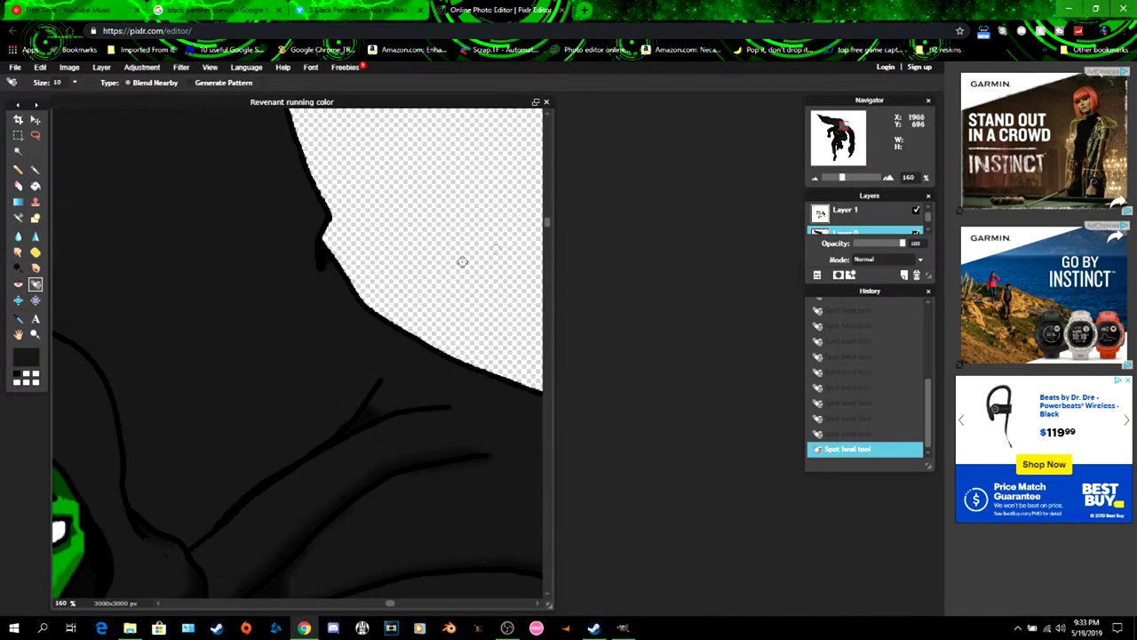
mouse_move(844, 126)
mouse_down()
mouse_move(831, 139)
mouse_move(819, 117)
mouse_move(840, 124)
mouse_move(833, 120)
mouse_up()
mouse_move(309, 235)
mouse_down()
mouse_move(359, 312)
mouse_move(431, 386)
mouse_up()
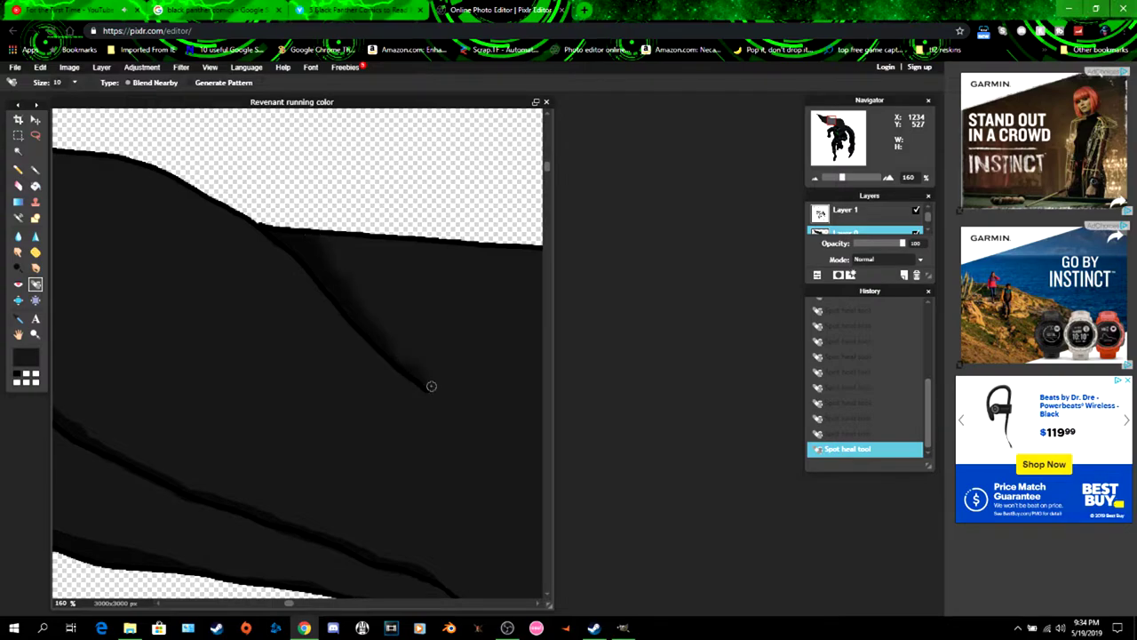
- Blend the outer stretch of the long crease near the trailing cape's tip with Spot heal
drag(830, 122, 822, 122)
mouse_move(258, 144)
mouse_down()
mouse_move(287, 208)
mouse_move(380, 330)
mouse_up()
drag(229, 603, 271, 605)
drag(105, 336, 236, 444)
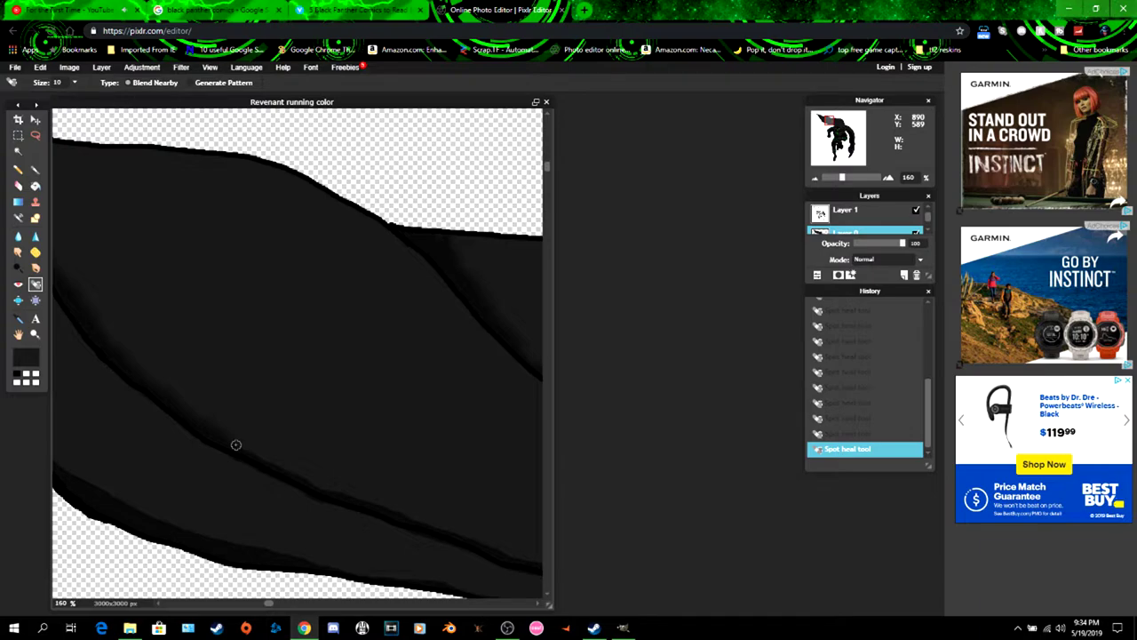
- Blend the rest of the trailing cape's long crease down toward the shoulder with Spot heal
scroll(333, 433, up, 1)
drag(547, 167, 549, 189)
drag(266, 606, 282, 606)
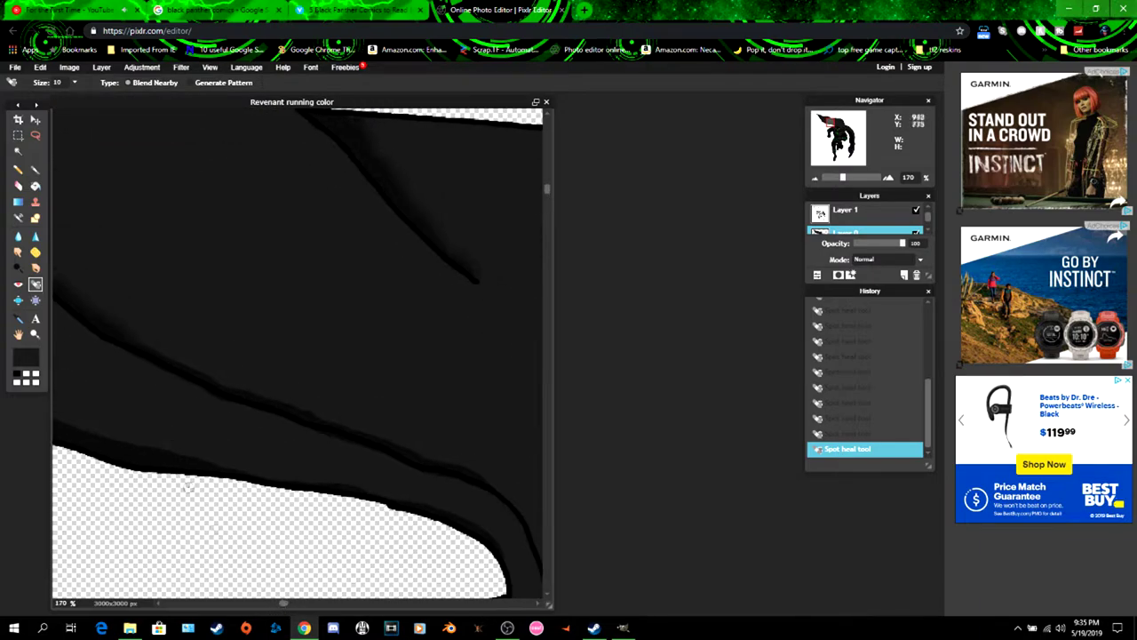
drag(136, 342, 497, 486)
drag(207, 391, 497, 489)
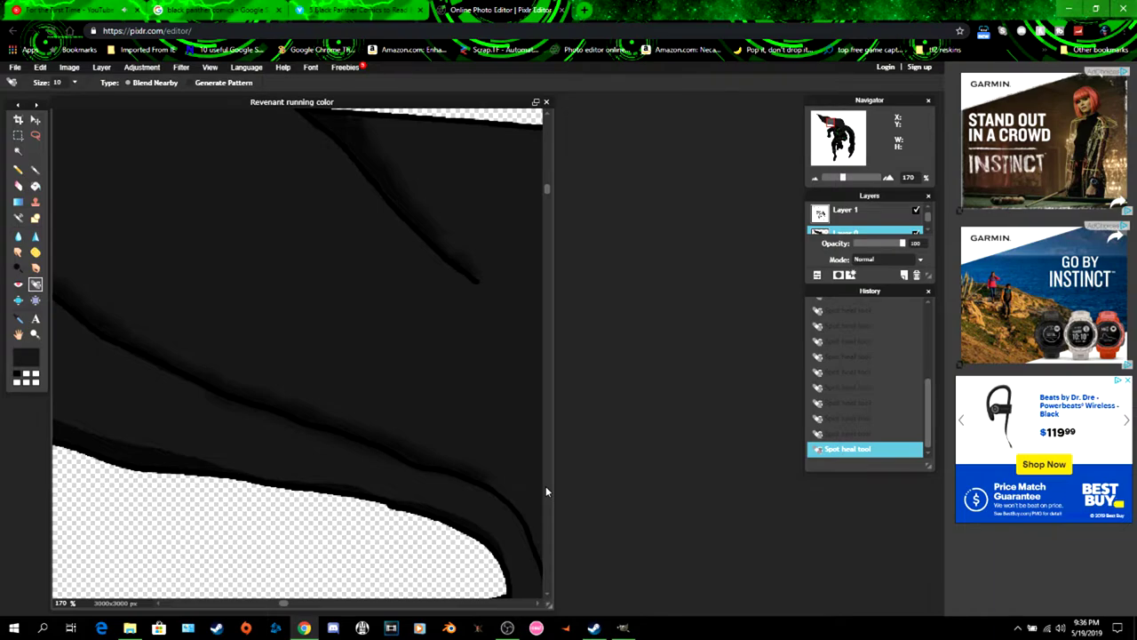
- Blend the shadow along the trailing cape's lower edge, from the shoulder outward, with Spot heal
mouse_move(507, 561)
mouse_down()
mouse_move(491, 537)
mouse_move(412, 501)
mouse_move(267, 476)
mouse_up()
drag(139, 443, 266, 475)
drag(281, 603, 231, 603)
scroll(211, 205, down, 1)
mouse_move(182, 236)
mouse_down()
mouse_move(241, 296)
mouse_move(450, 432)
mouse_up()
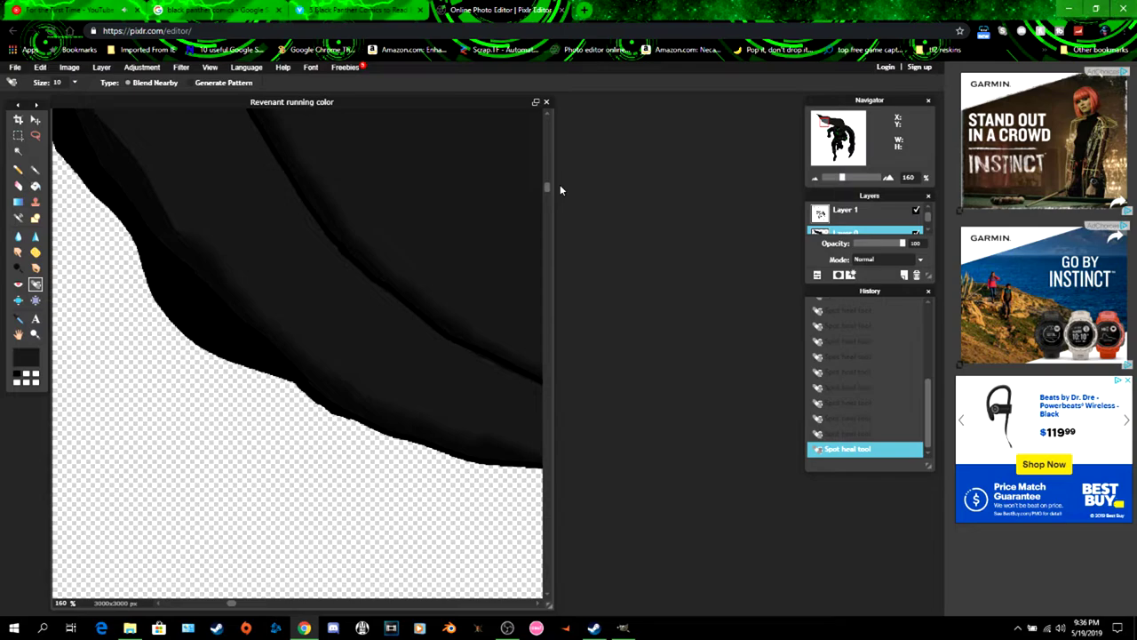
- Blend the wide shadow edge along the underside of the trailing cape up to its pointed tip with Spot heal
scroll(111, 210, up, 2)
mouse_move(111, 210)
mouse_down()
mouse_move(178, 309)
mouse_move(503, 402)
mouse_up()
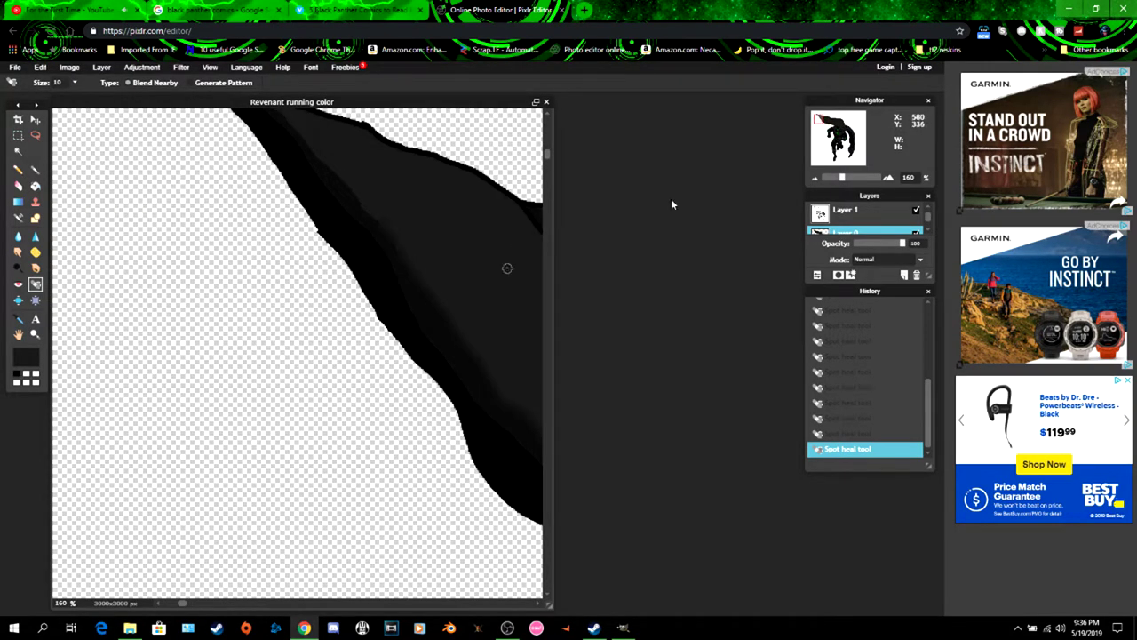
drag(329, 173, 393, 205)
drag(316, 130, 435, 247)
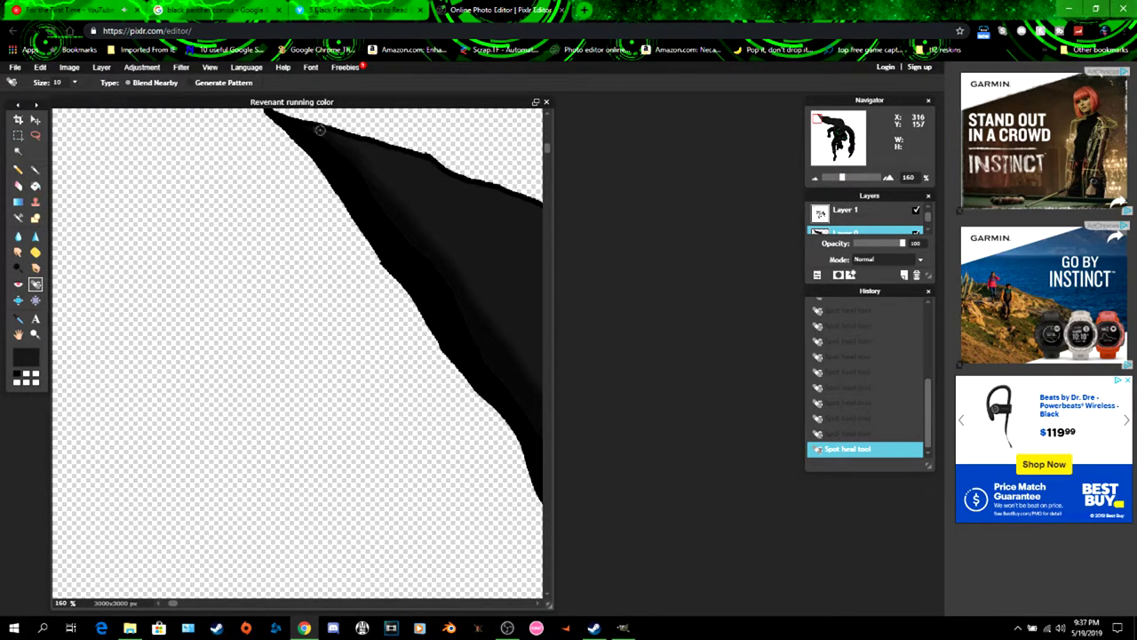
- Blend the dark shading edges on the mask's green markings, above and below both eyes, with Spot heal
scroll(431, 309, down, 5)
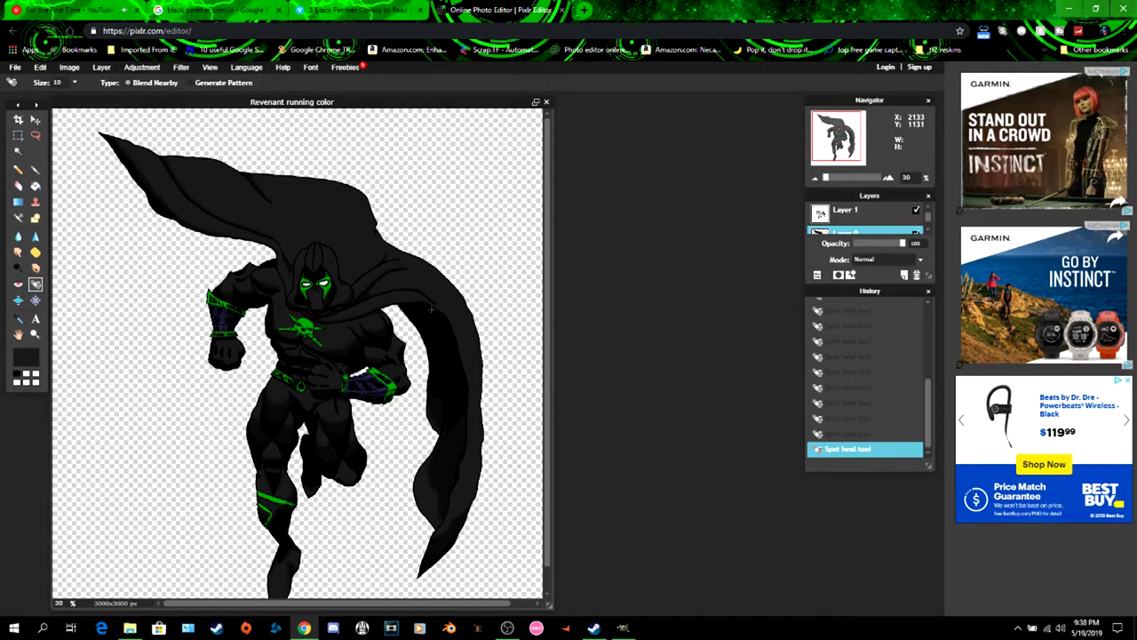
scroll(431, 307, up, 5)
click(840, 133)
scroll(293, 253, up, 3)
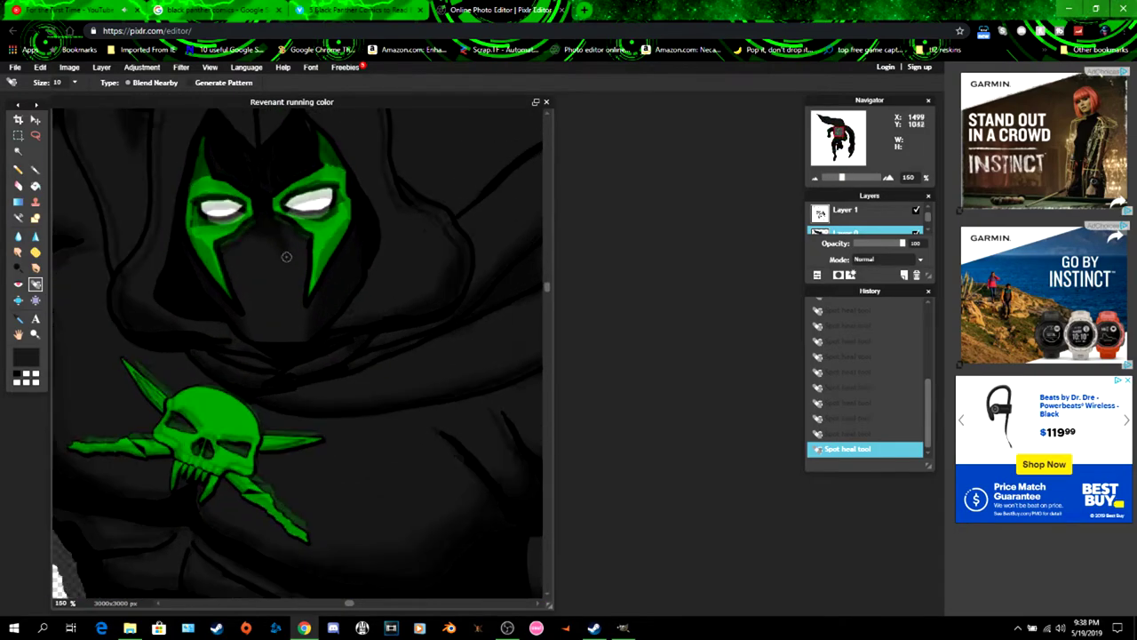
scroll(286, 257, up, 1)
drag(327, 237, 317, 272)
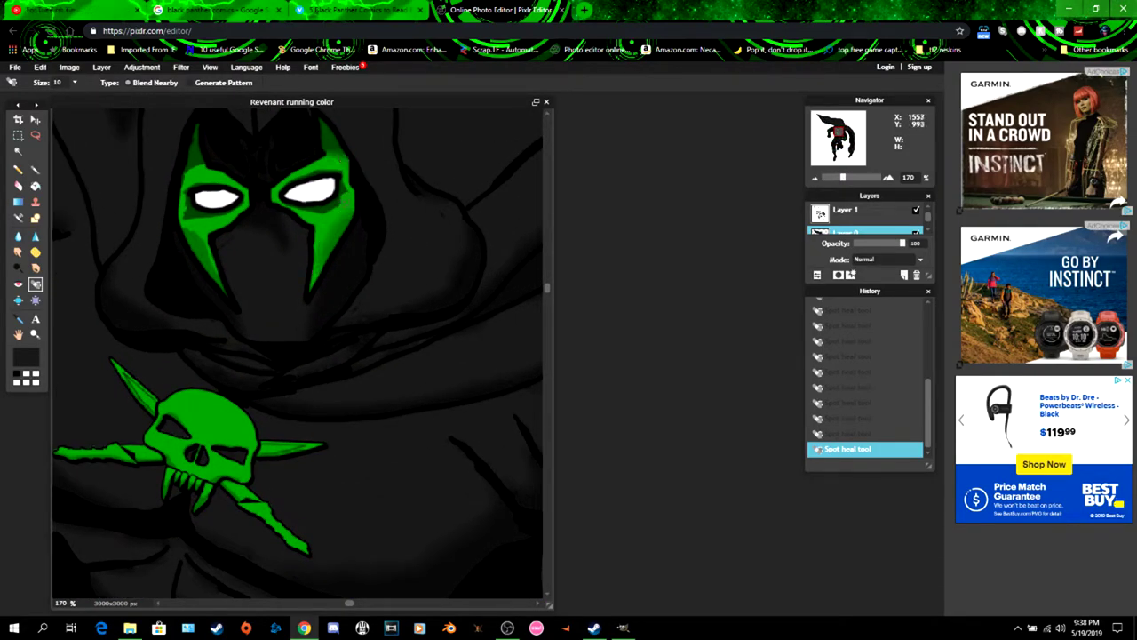
drag(205, 166, 183, 181)
drag(186, 227, 211, 262)
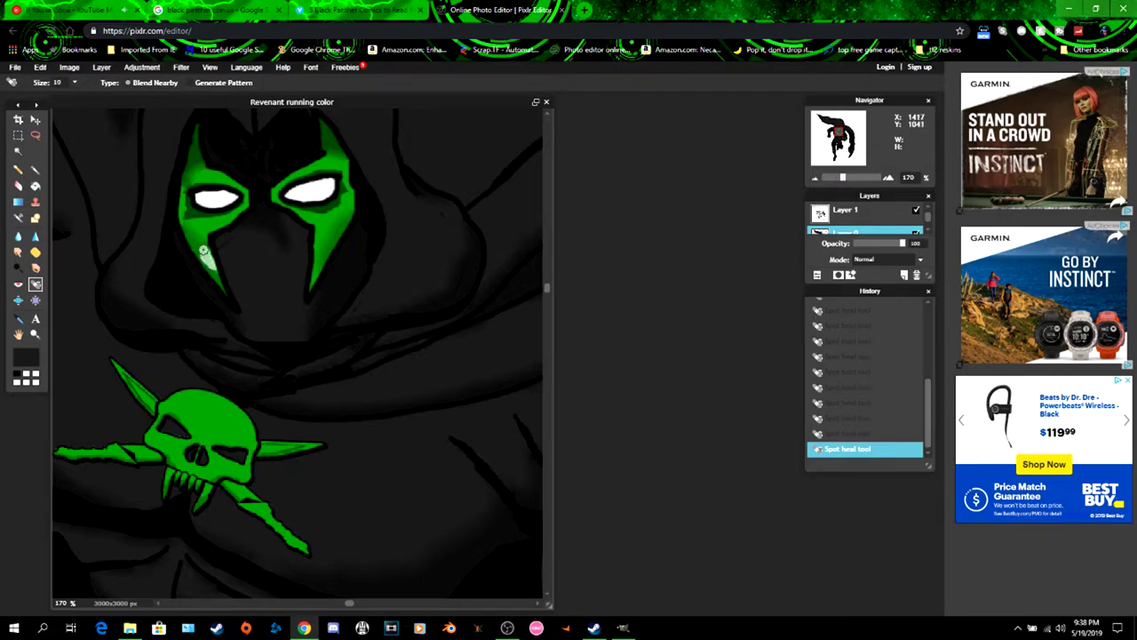
- Blend the dark green shadow around the outer corner and underside of the mask's left eye with Spot heal
scroll(255, 249, up, 5)
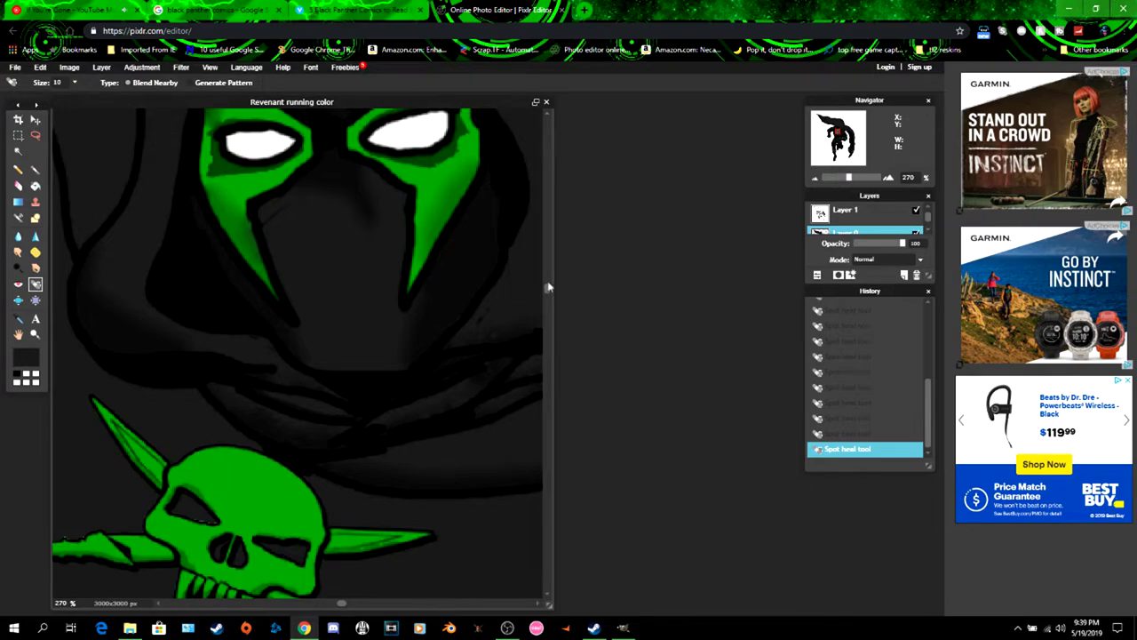
scroll(355, 258, up, 1)
drag(240, 232, 267, 231)
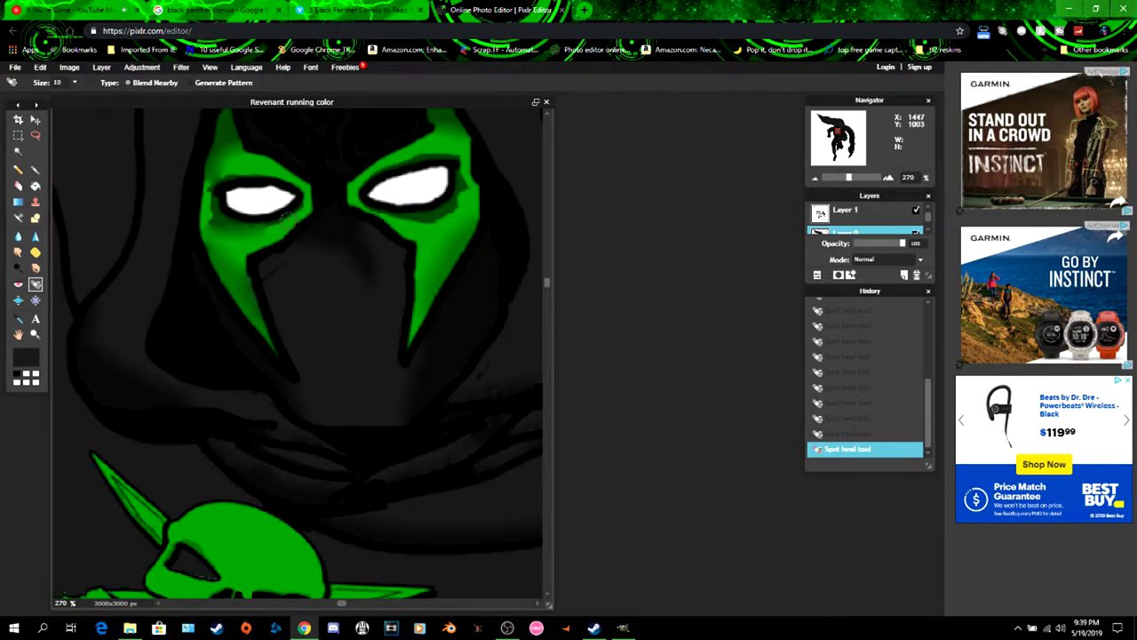
key(ctrl+z)
click(209, 188)
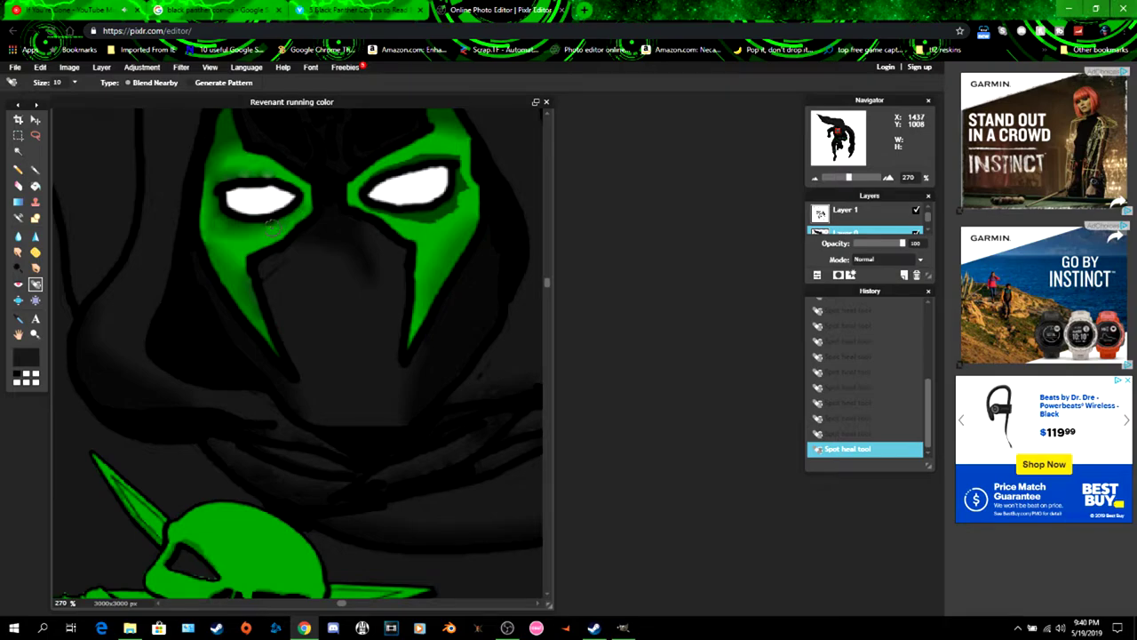
- Smooth the green shading just above the mask's left eye with the Smudge tool
click(18, 252)
click(74, 83)
click(88, 112)
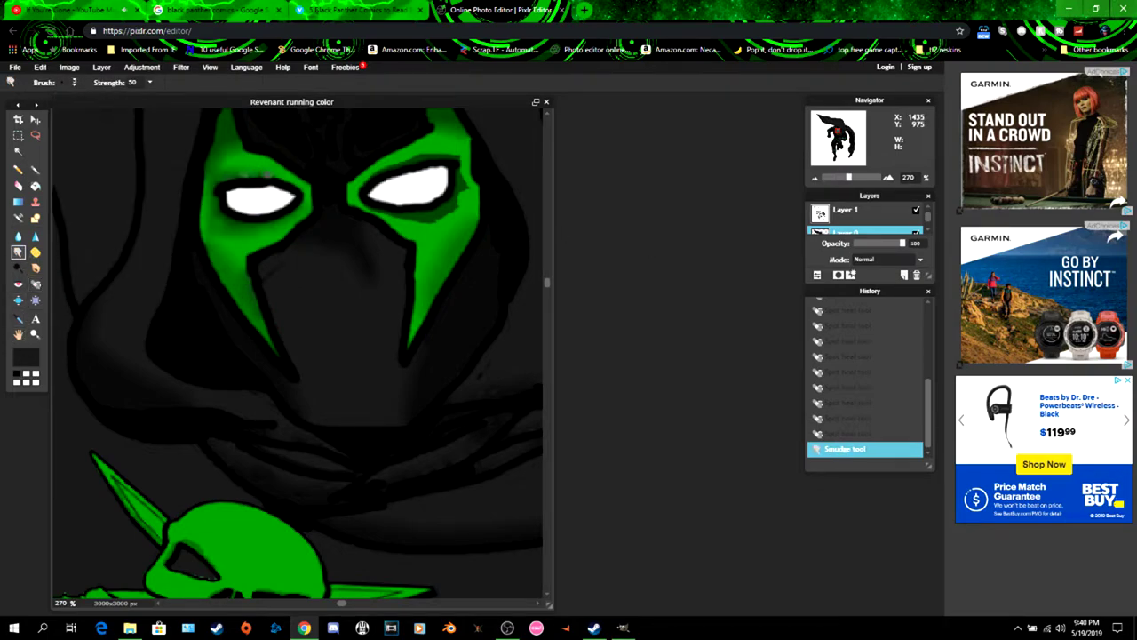
drag(254, 174, 272, 176)
scroll(272, 176, down, 3)
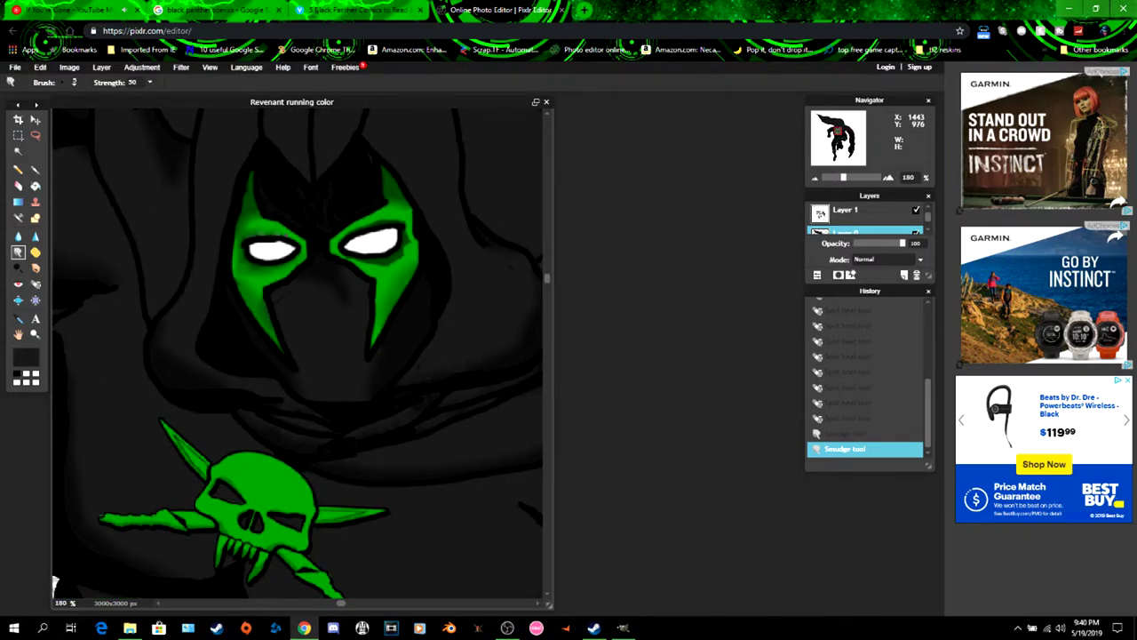
- Blend the dark green shading below and above the mask's right eye with Spot heal
click(36, 284)
scroll(418, 227, up, 2)
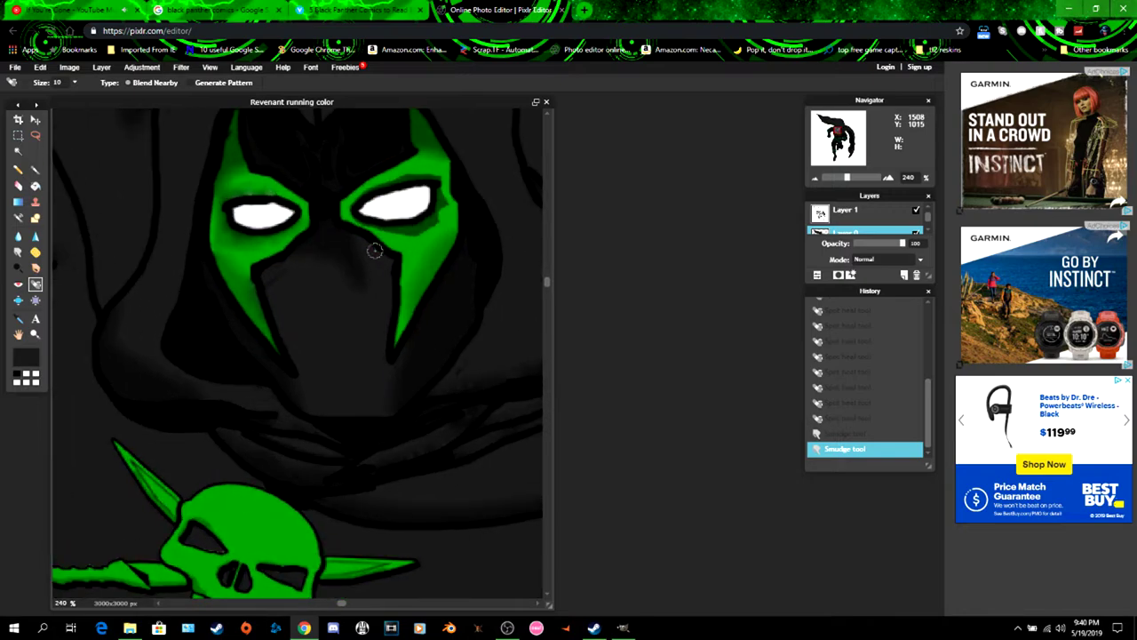
click(440, 216)
drag(440, 218, 389, 228)
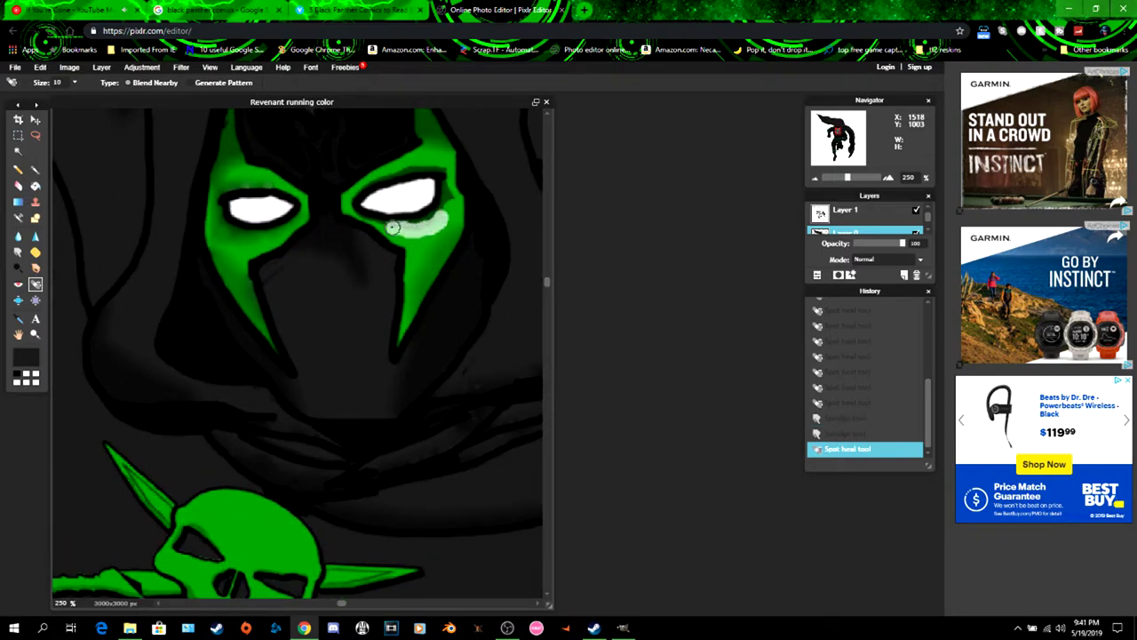
mouse_move(434, 169)
mouse_down()
mouse_move(408, 165)
mouse_move(444, 169)
mouse_move(351, 194)
mouse_up()
click(447, 174)
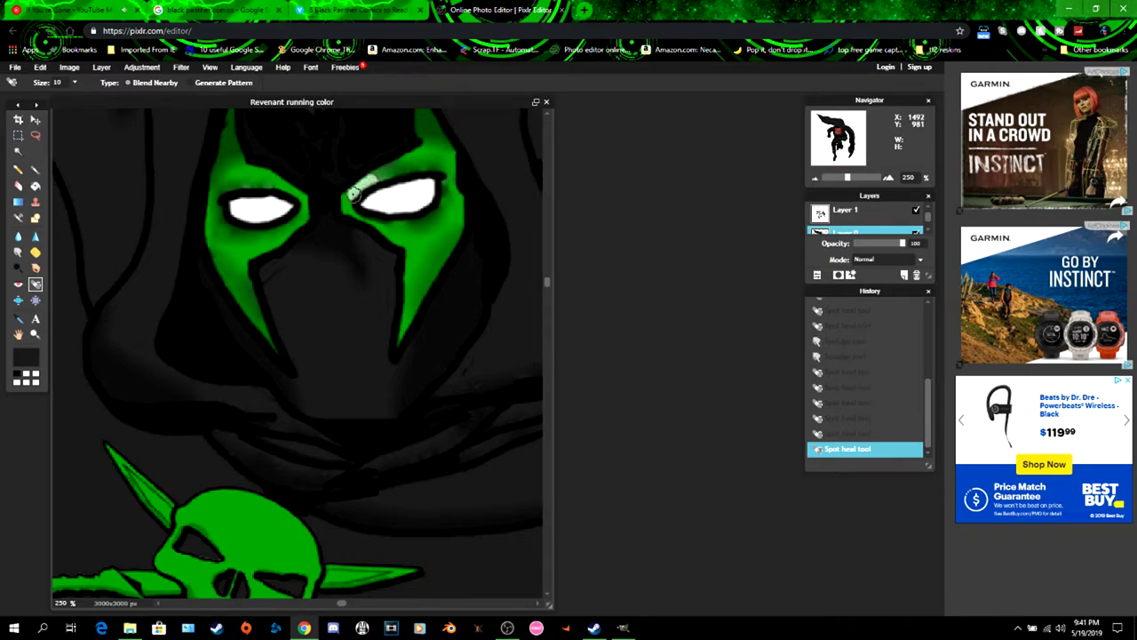
key(ctrl+z)
click(381, 226)
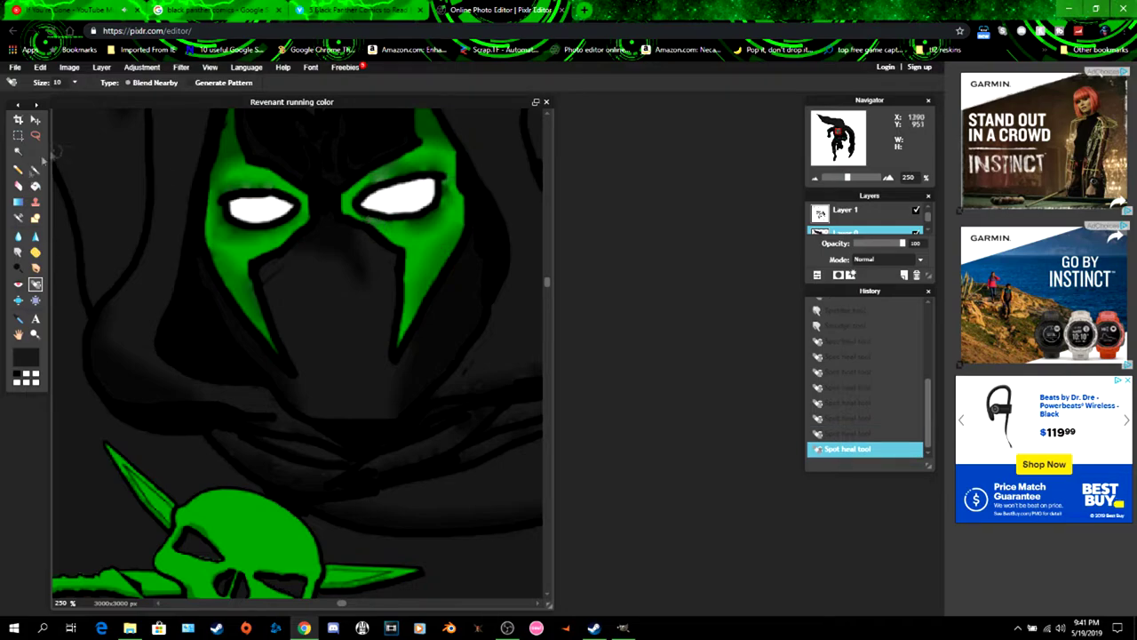
- Smooth the green shading along the upper edge of the mask's right eye with the Smudge tool
click(17, 252)
drag(402, 168, 356, 191)
scroll(362, 245, down, 4)
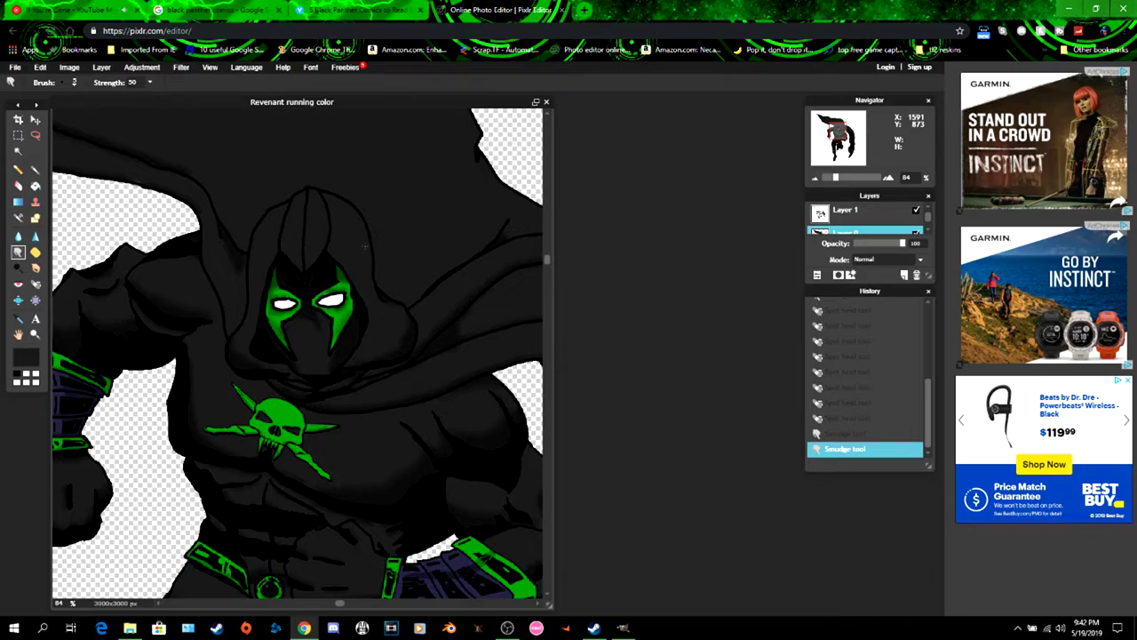
- Blend the shadow edges on the green stripes of the front lower leg with Spot heal
scroll(365, 246, down, 5)
scroll(365, 257, up, 5)
drag(838, 135, 833, 150)
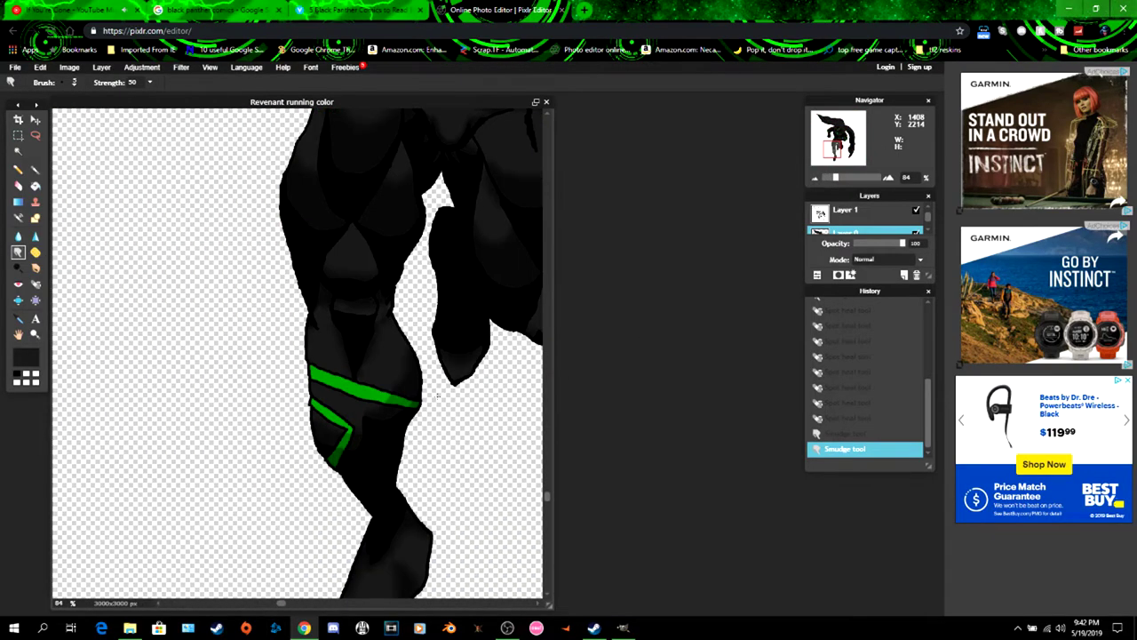
scroll(406, 441, up, 5)
scroll(405, 442, up, 4)
mouse_move(405, 442)
mouse_down()
mouse_move(95, 384)
mouse_move(148, 183)
mouse_up()
click(35, 284)
drag(325, 233, 316, 239)
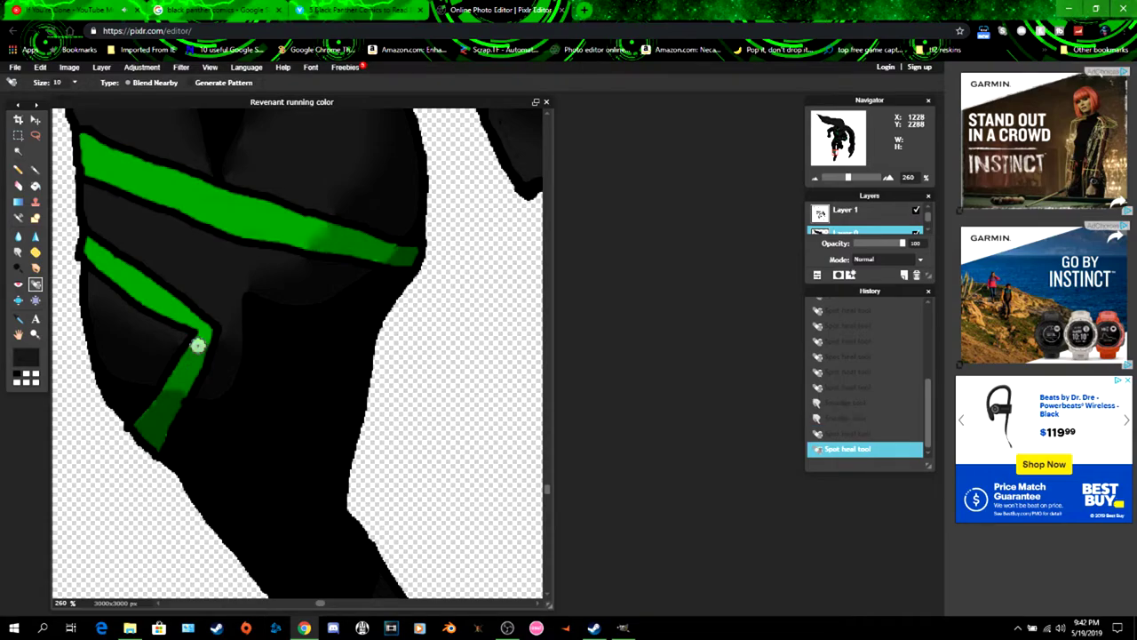
scroll(418, 322, down, 5)
scroll(433, 328, down, 3)
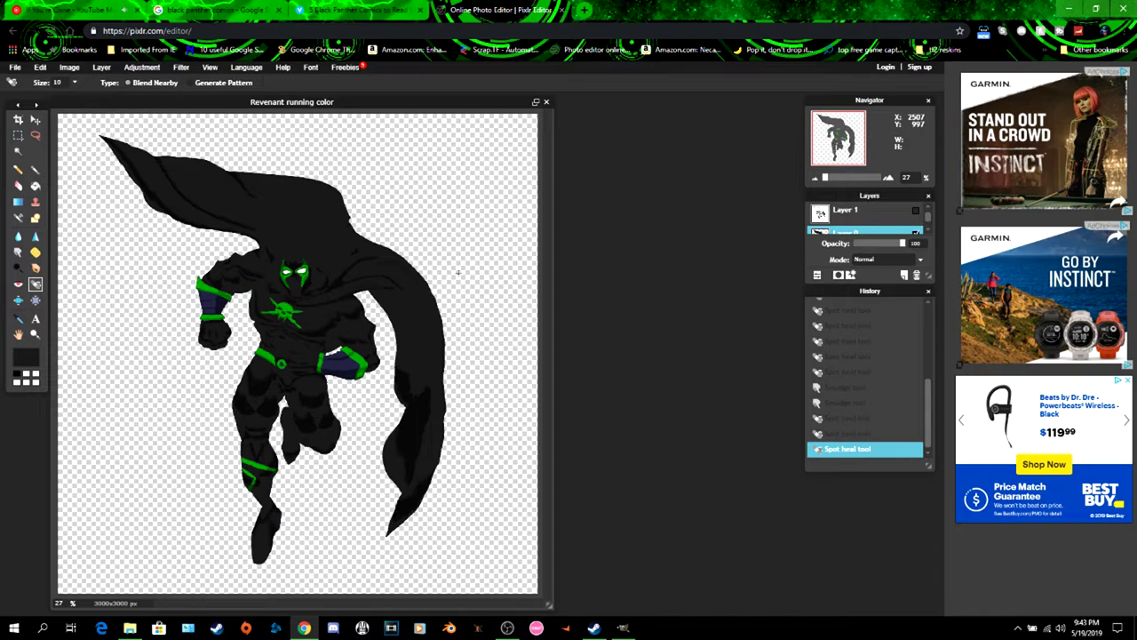
- Save the image to the computer as a full-quality transparent PNG named Revenant running color
click(15, 67)
click(44, 139)
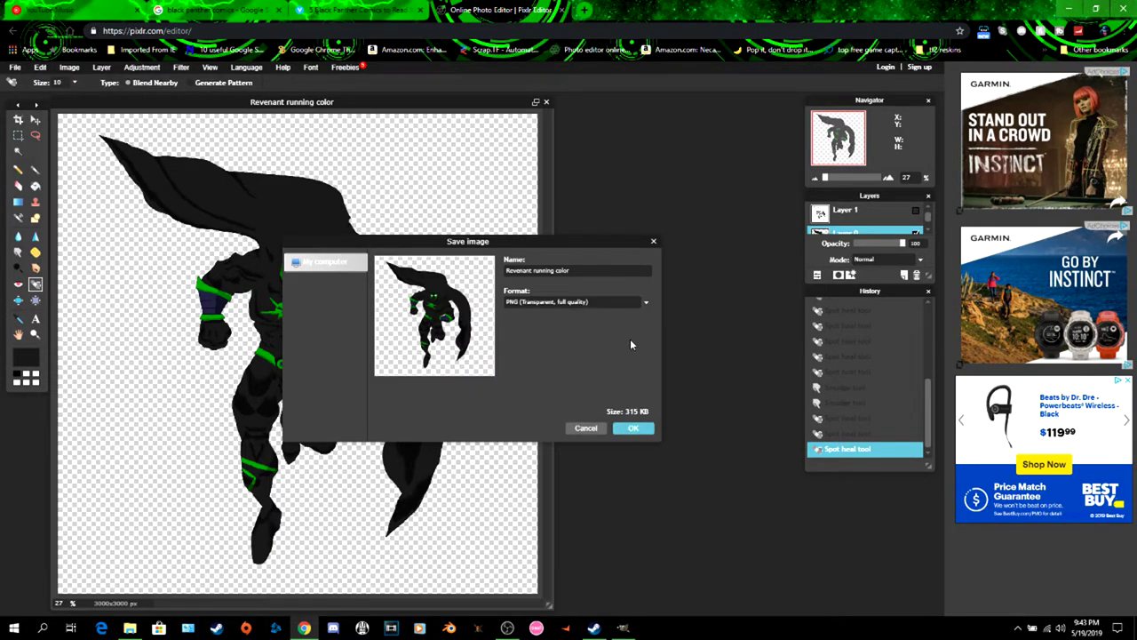
click(633, 430)
click(495, 302)
click(604, 317)
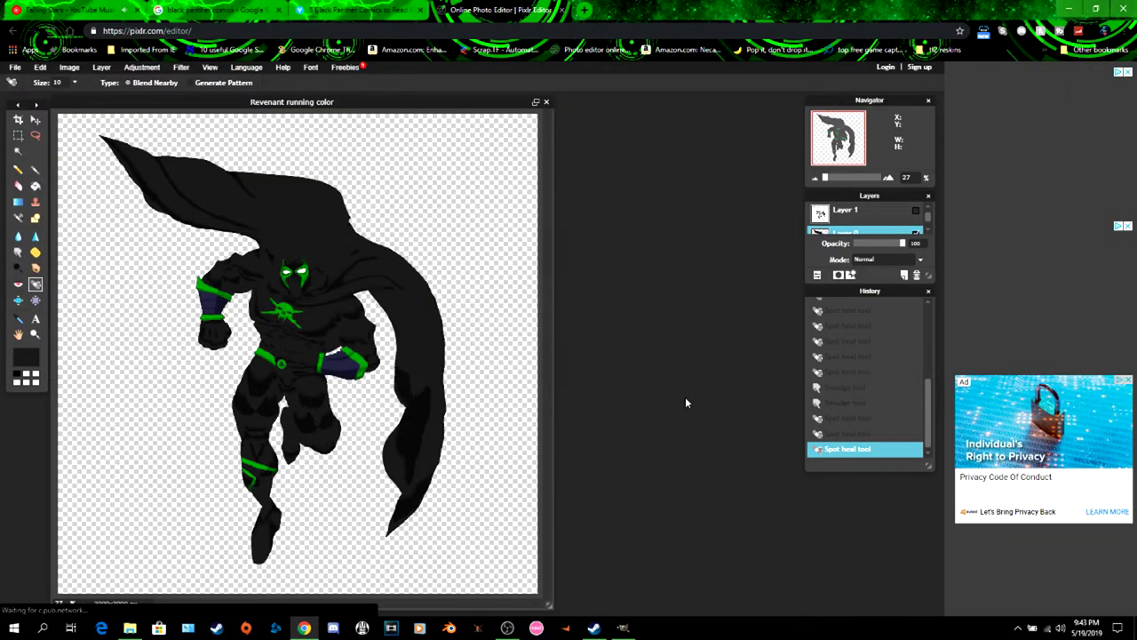
- Switch to GIMP, show the highlights and flats layers, and set the white layer's mode to Multiply
click(623, 628)
drag(191, 246, 192, 249)
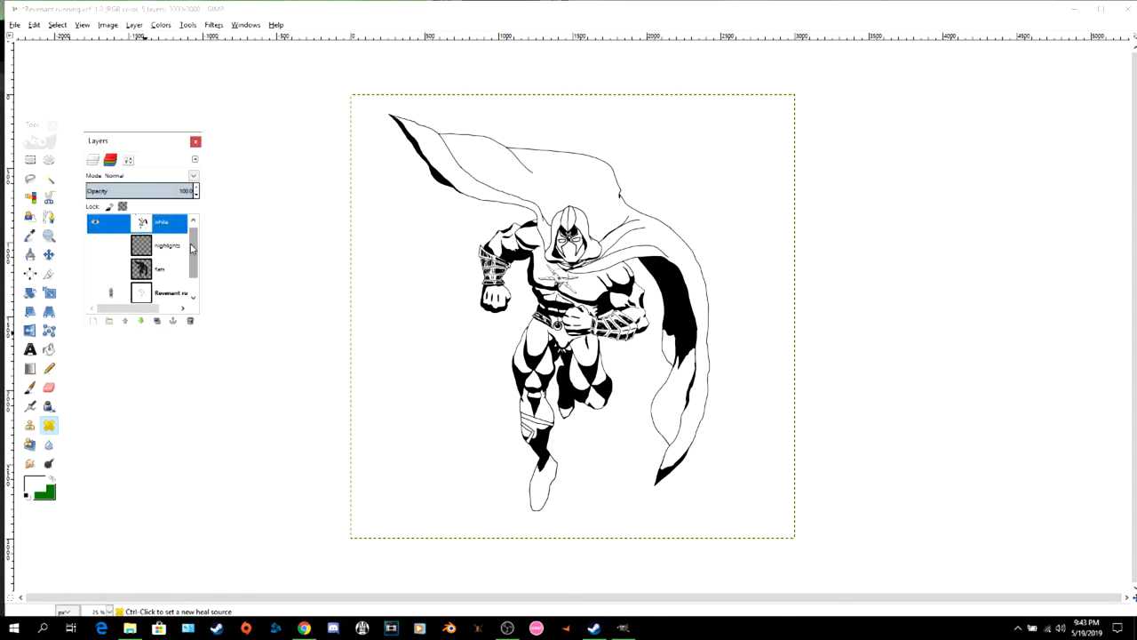
click(96, 272)
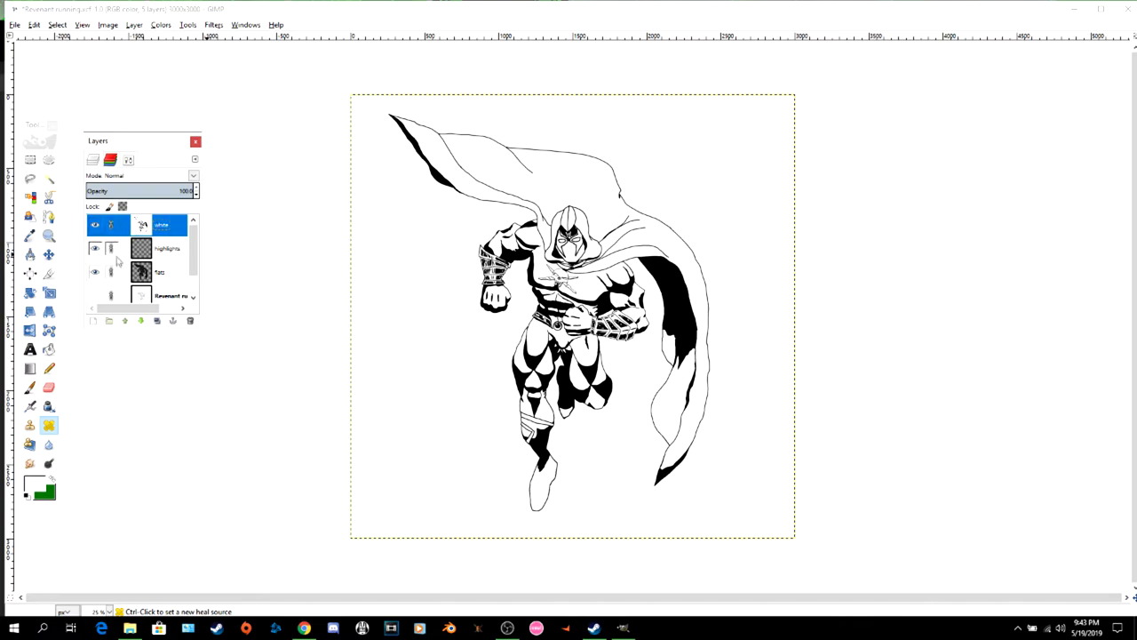
click(164, 176)
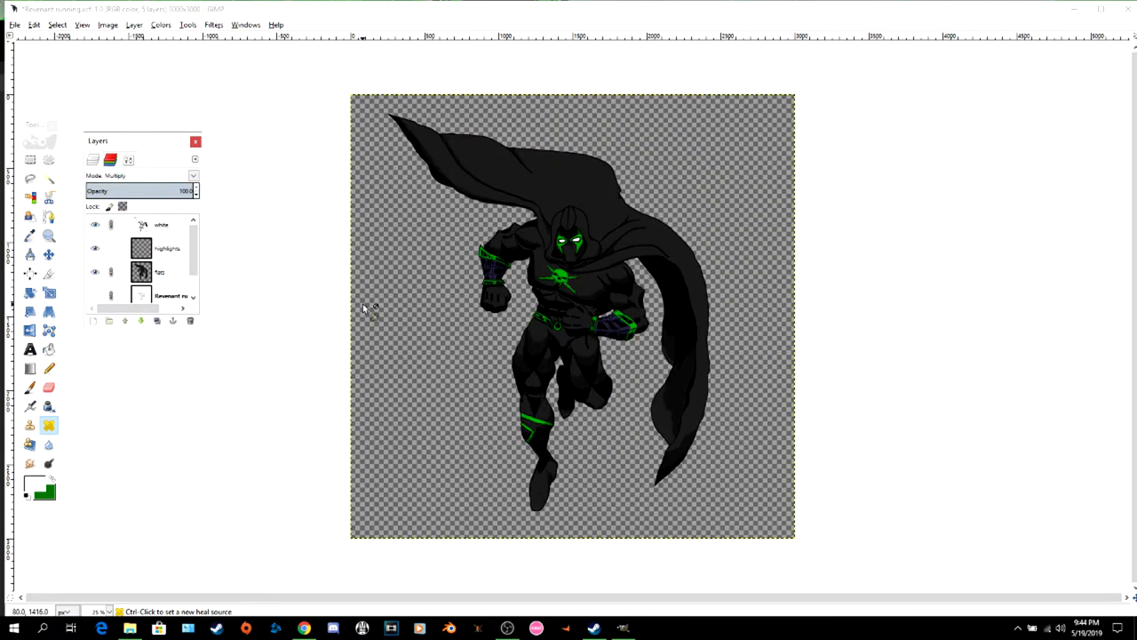
- Hide the flats layer and rename it "flats orginal"
click(96, 273)
right_click(167, 274)
click(193, 283)
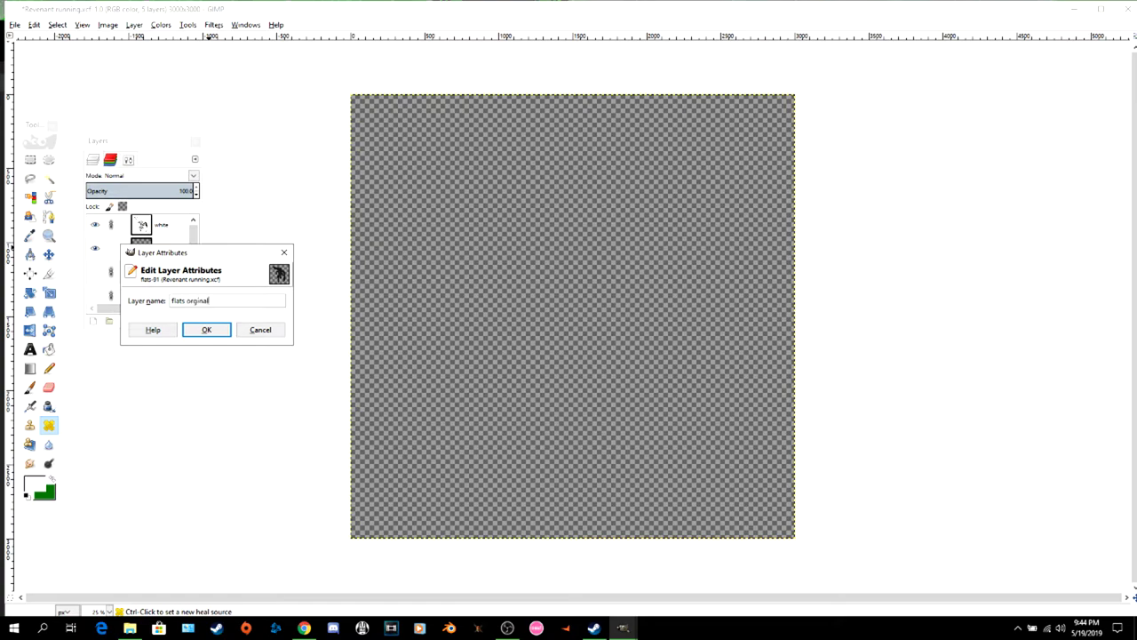
click(207, 330)
- Import Revenant running color.png as a new layer directly above the original flats layer
click(167, 250)
click(177, 274)
click(33, 25)
mouse_move(15, 25)
click(46, 76)
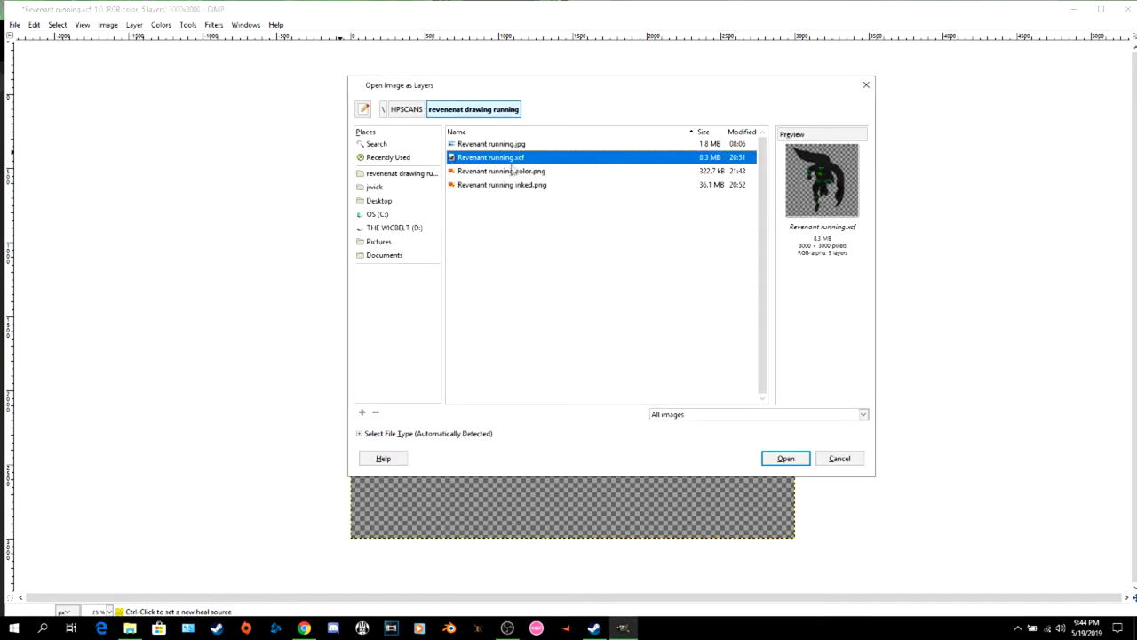
click(511, 171)
click(785, 457)
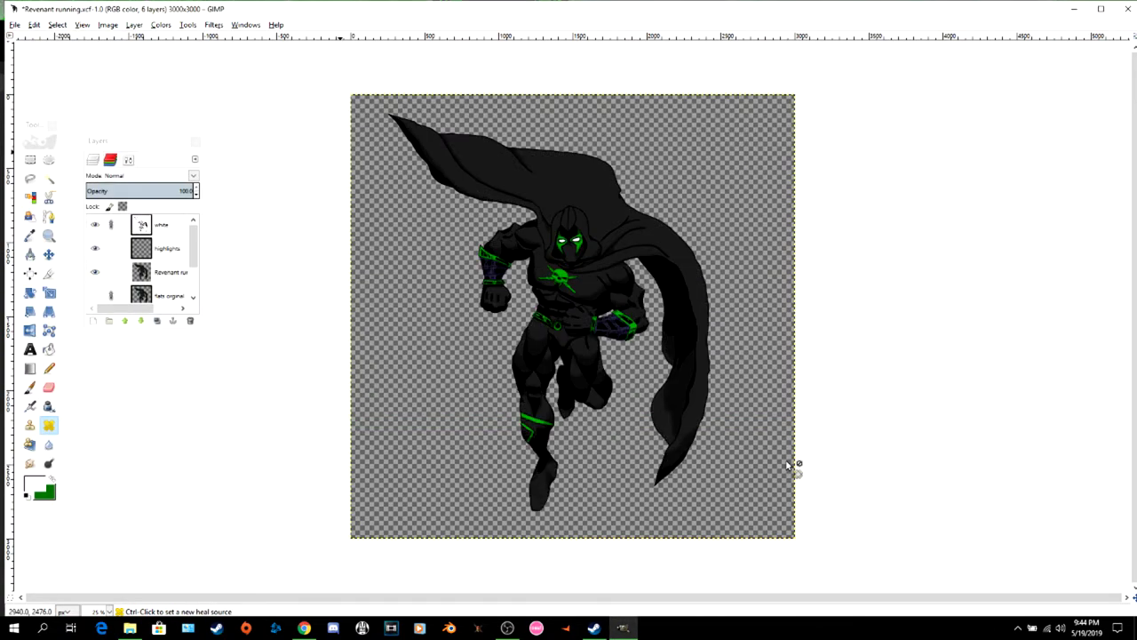
click(110, 271)
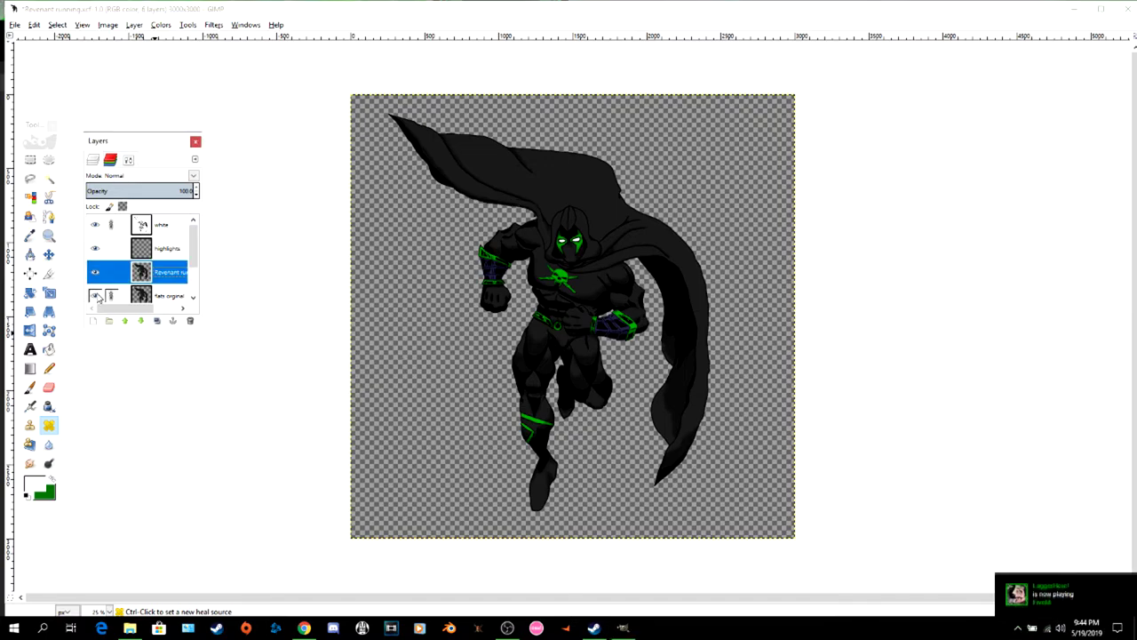
- Paint white highlights above and below both mask eyes on the highlights layer with the Paintbrush at size 5
click(164, 248)
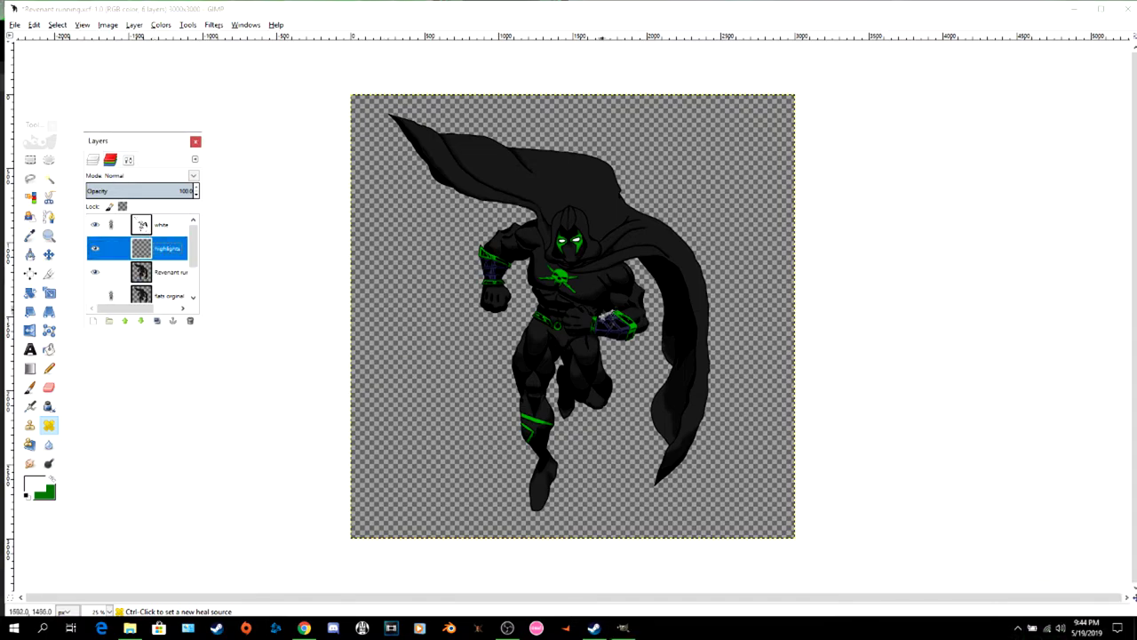
click(49, 234)
click(572, 245)
click(571, 245)
click(571, 246)
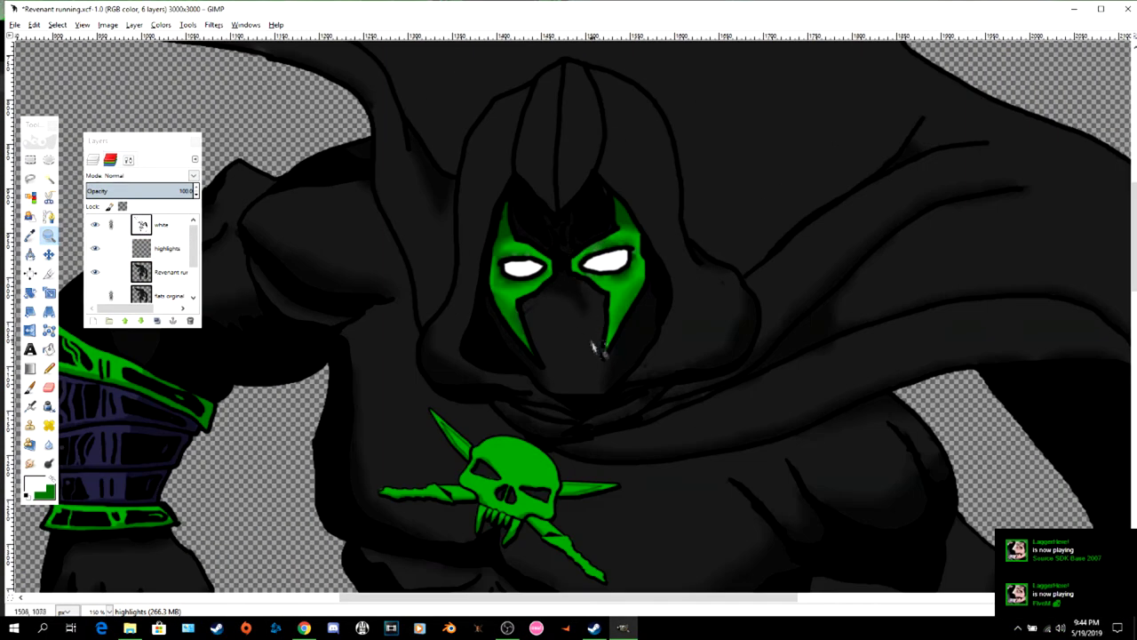
click(31, 389)
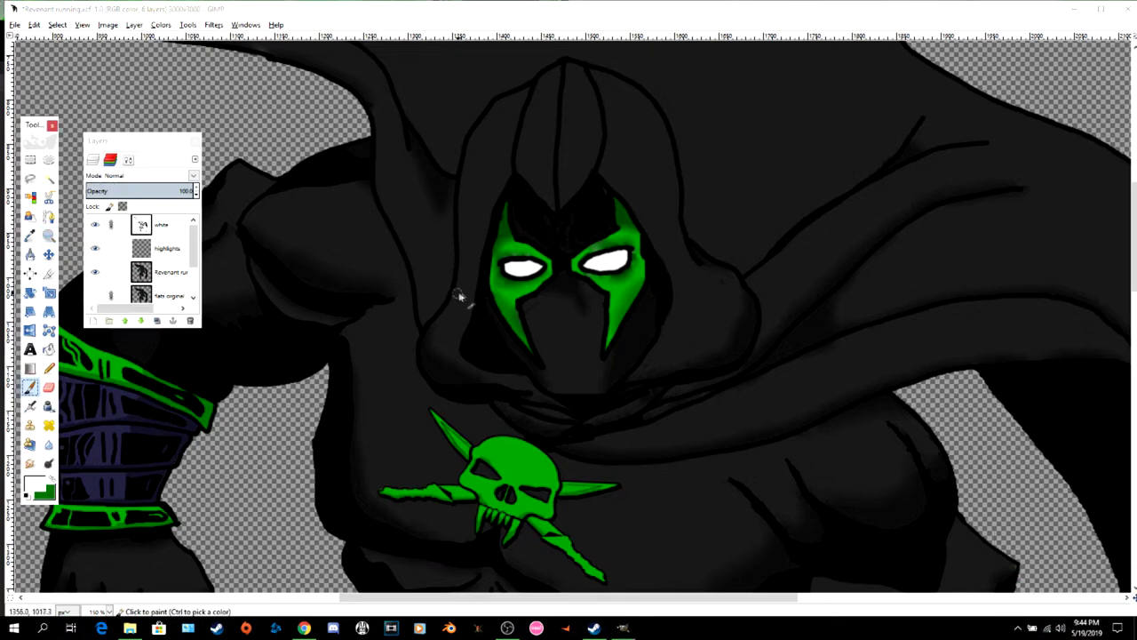
key(z)
click(544, 250)
click(543, 250)
click(533, 250)
click(515, 249)
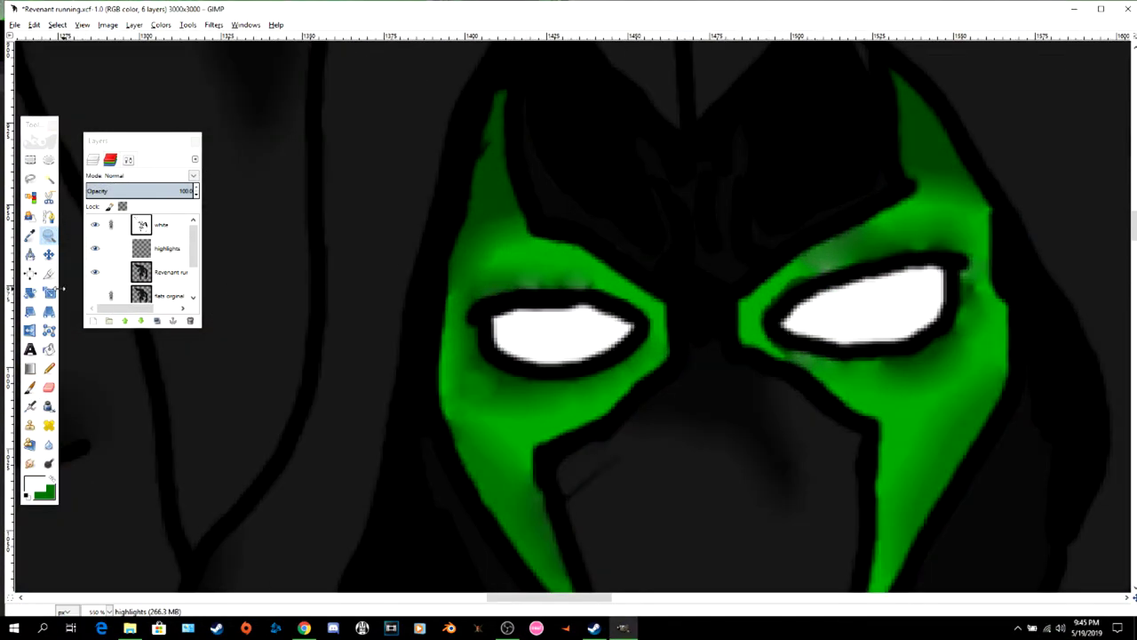
double_click(30, 388)
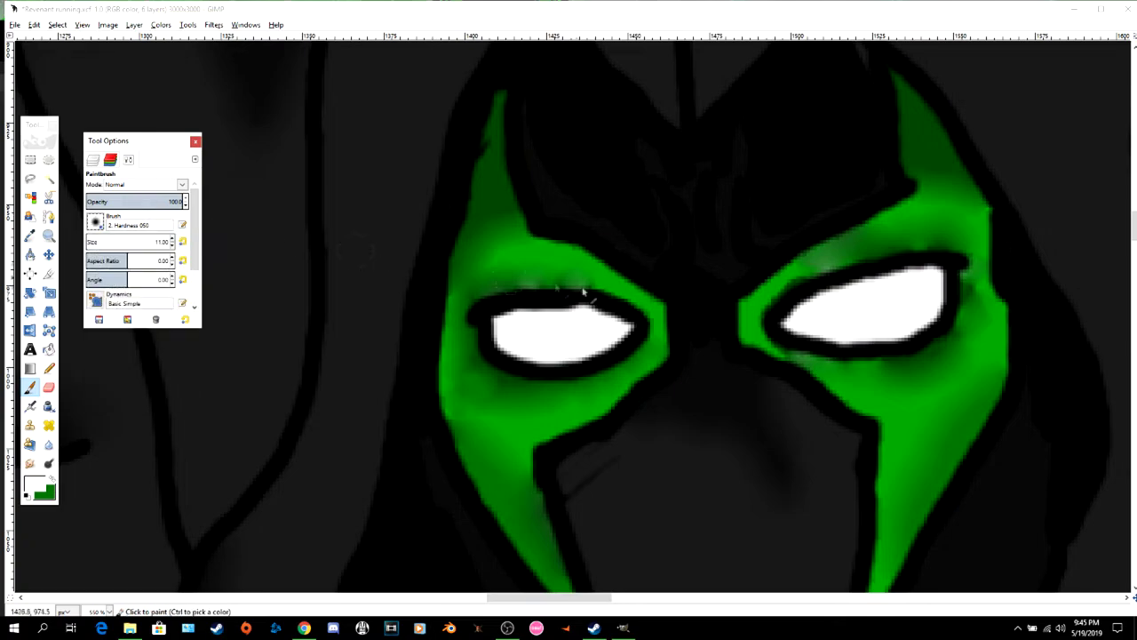
key(bracketleft)
key(bracketleft)
key(bracketleft)
drag(480, 274, 567, 263)
mouse_move(469, 388)
mouse_down()
mouse_move(562, 402)
mouse_move(488, 430)
mouse_up()
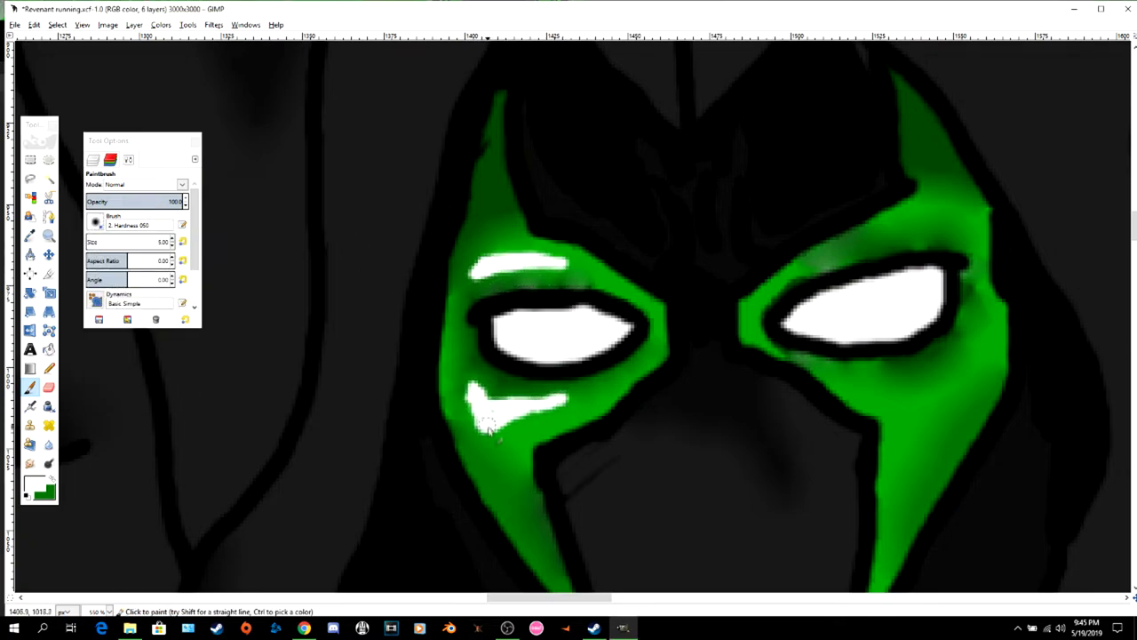
mouse_move(942, 222)
mouse_down()
mouse_move(863, 250)
mouse_move(963, 229)
mouse_up()
mouse_move(876, 380)
mouse_down()
mouse_move(907, 390)
mouse_move(898, 399)
mouse_up()
- Paint white highlights on the chest skull above and below both eye sockets and over the nose
scroll(720, 392, down, 10)
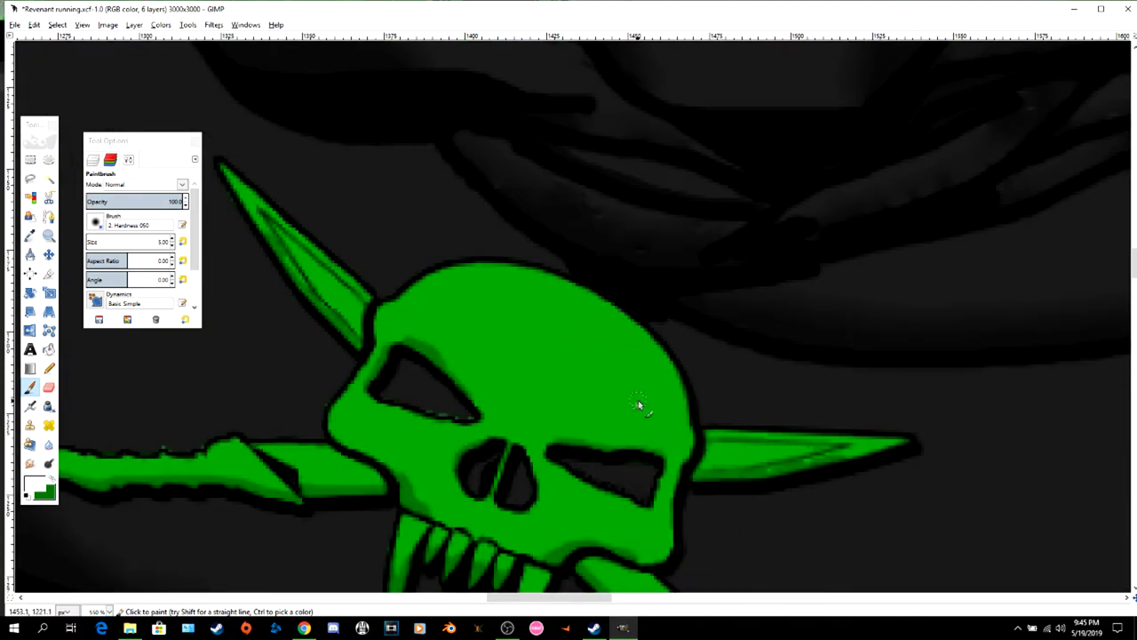
drag(423, 334, 480, 384)
drag(554, 432, 653, 439)
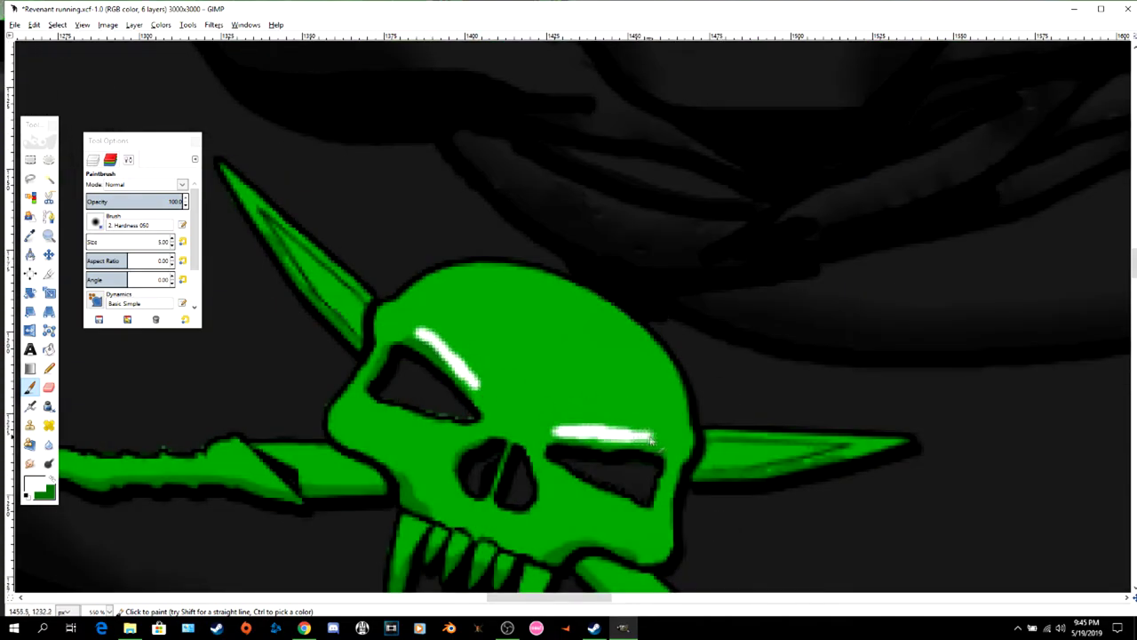
drag(377, 426, 420, 437)
drag(573, 496, 613, 517)
drag(484, 425, 533, 446)
scroll(521, 449, down, 3)
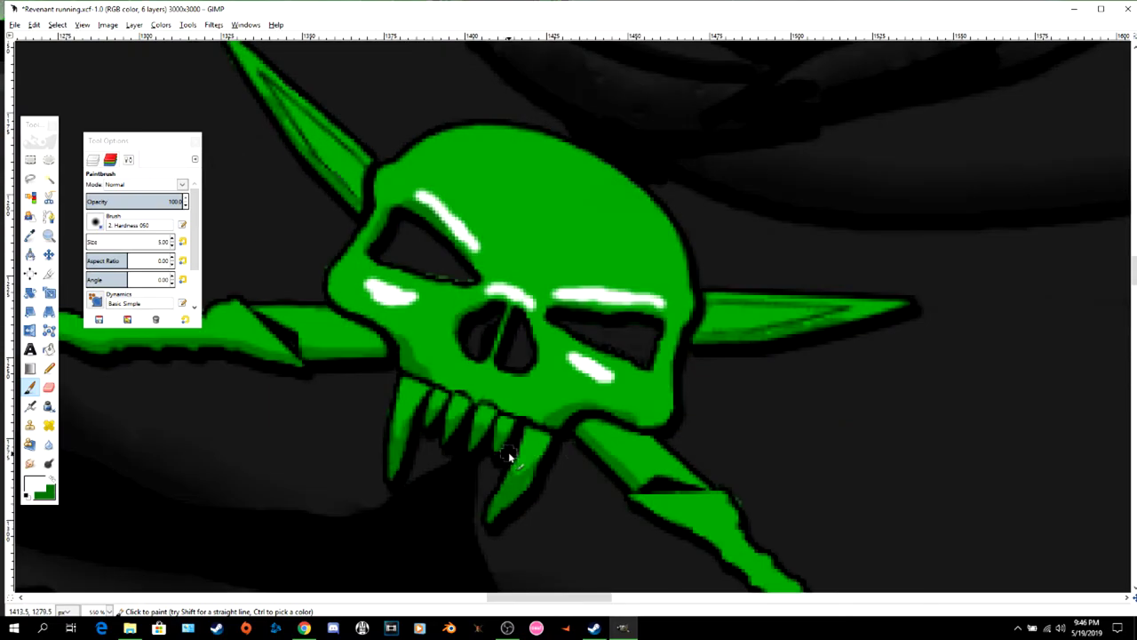
- Paint small white highlights on the segments of the green bones crossing behind the chest skull
click(637, 451)
drag(679, 516, 715, 509)
drag(227, 308, 233, 325)
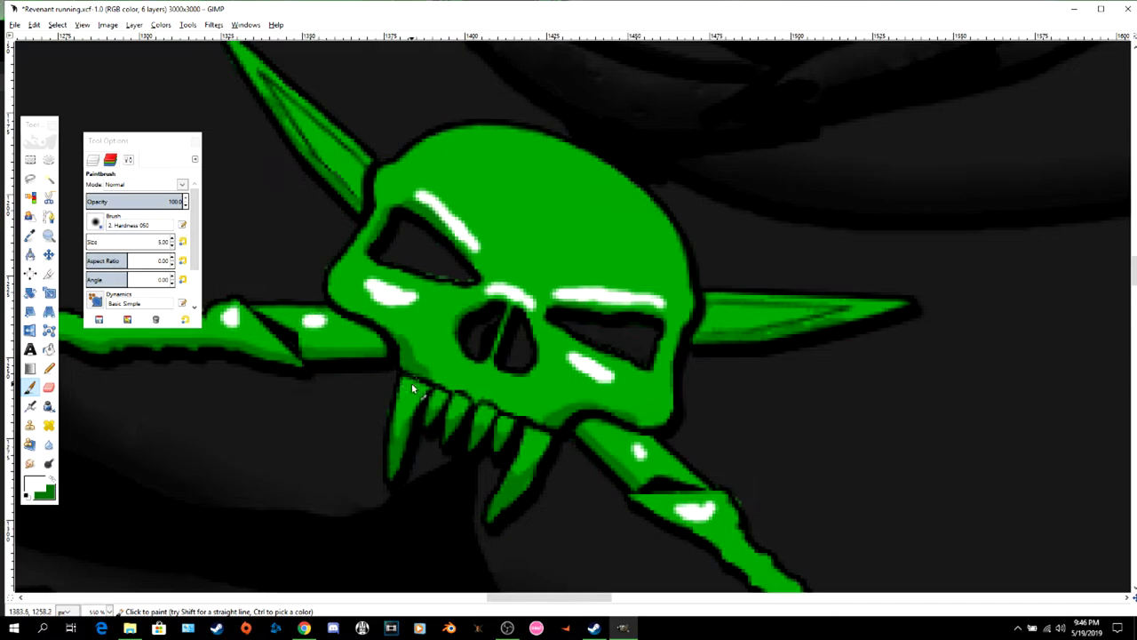
- Paint small white highlights on the chest skull's teeth, forehead and side spikes
click(437, 400)
click(459, 405)
click(480, 413)
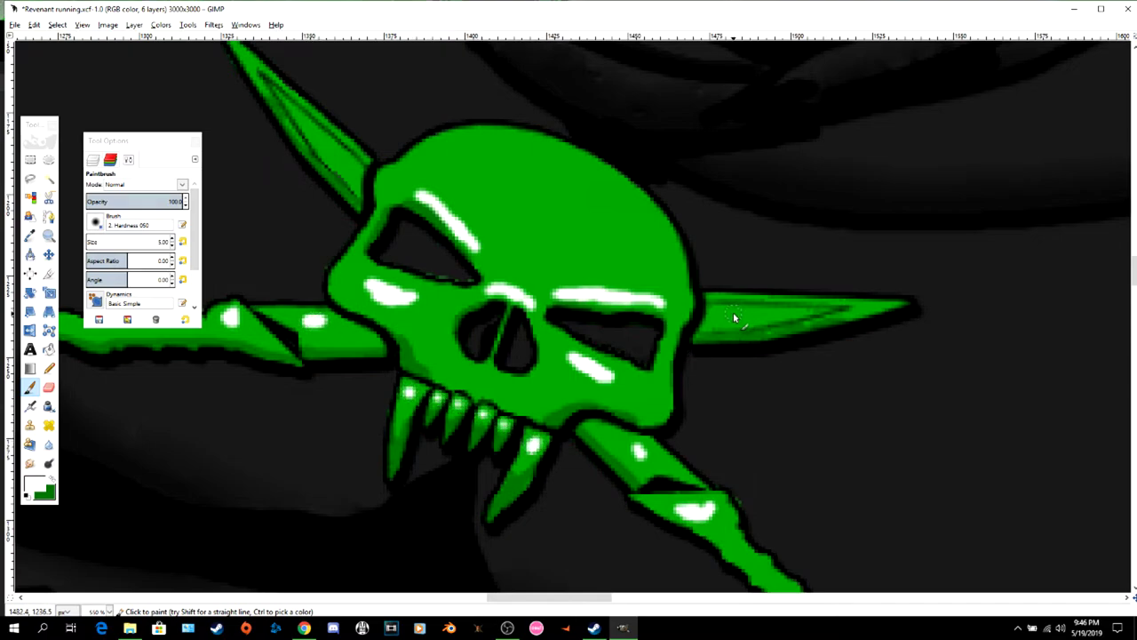
drag(320, 137, 335, 152)
mouse_move(451, 144)
mouse_down()
mouse_move(496, 144)
mouse_move(622, 205)
mouse_move(523, 164)
mouse_move(552, 169)
mouse_up()
- Paint white highlights near the outer ends of the two green bands on the lower leg
scroll(734, 272, down, 10)
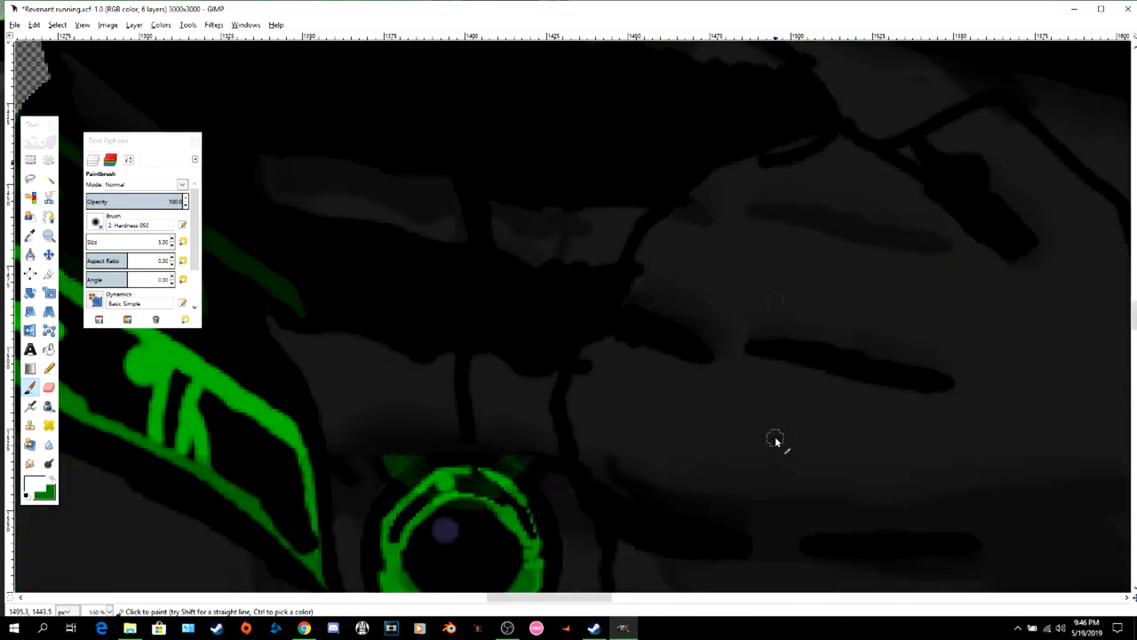
scroll(424, 448, down, 5)
scroll(649, 197, up, 3)
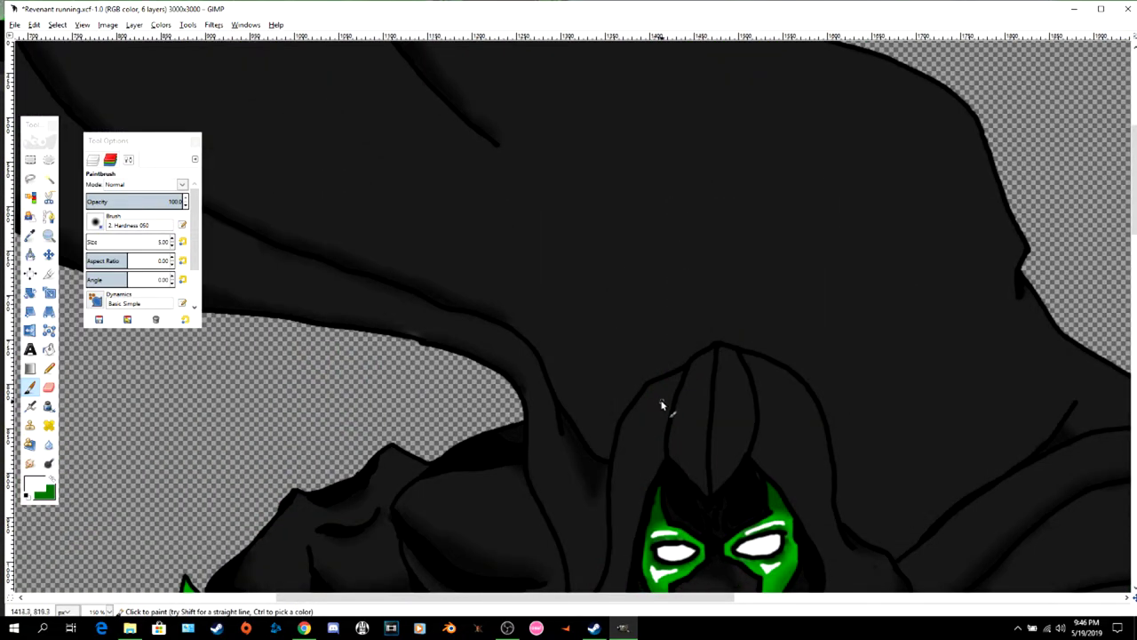
scroll(840, 463, down, 15)
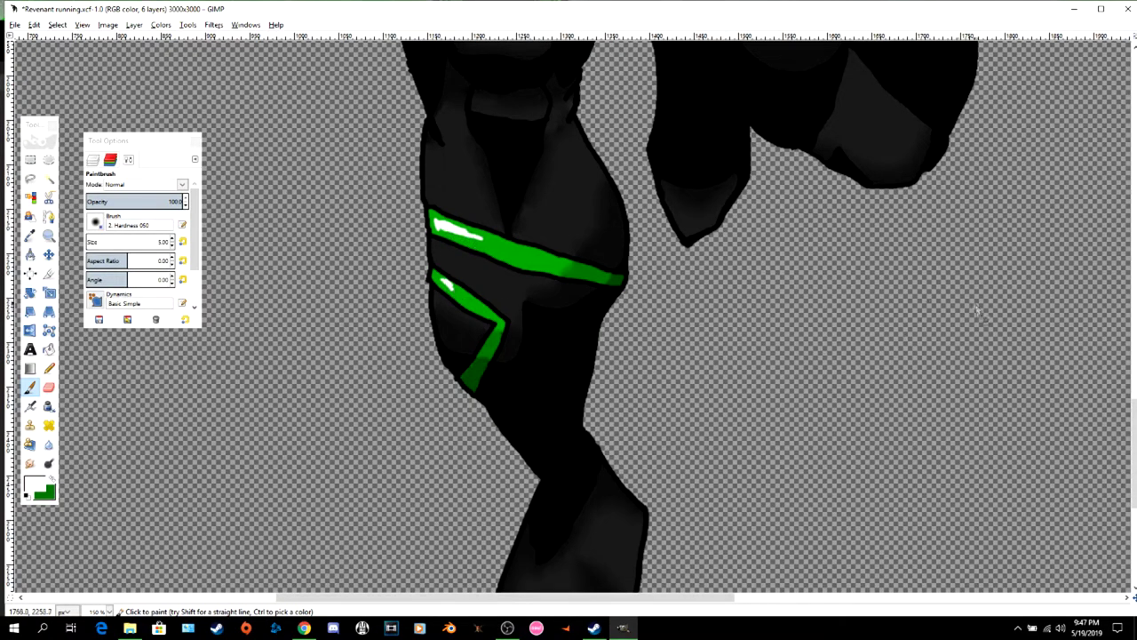
- Paint small white highlights on the green trim and purple plates of both forearm gauntlets
scroll(985, 309, up, 12)
scroll(1021, 313, down, 4)
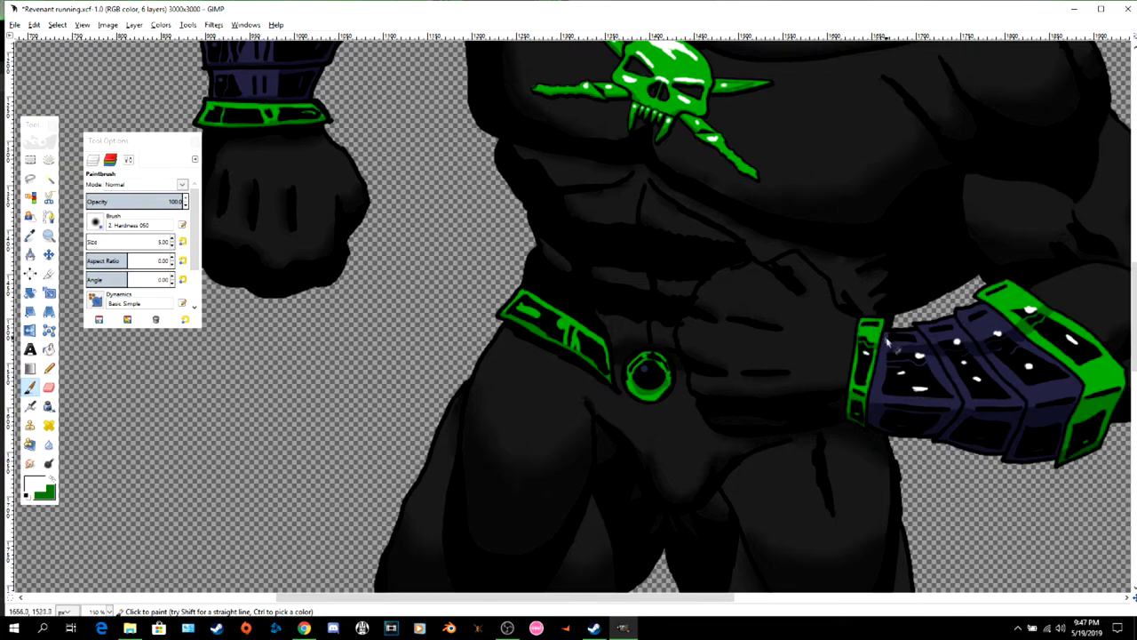
scroll(608, 425, up, 5)
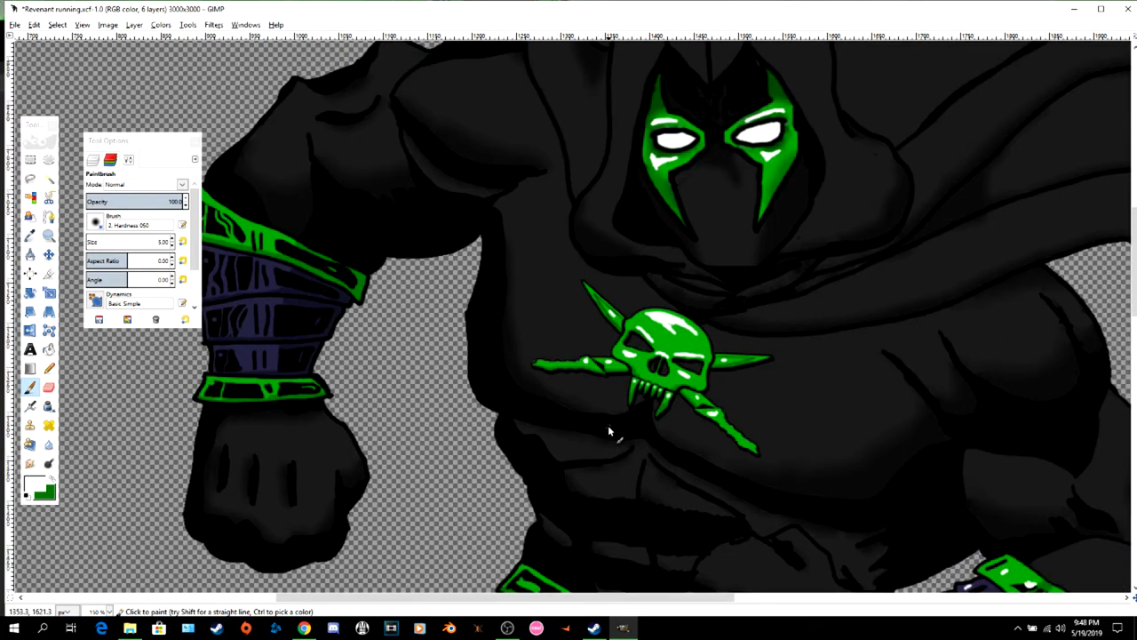
scroll(408, 388, left, 3)
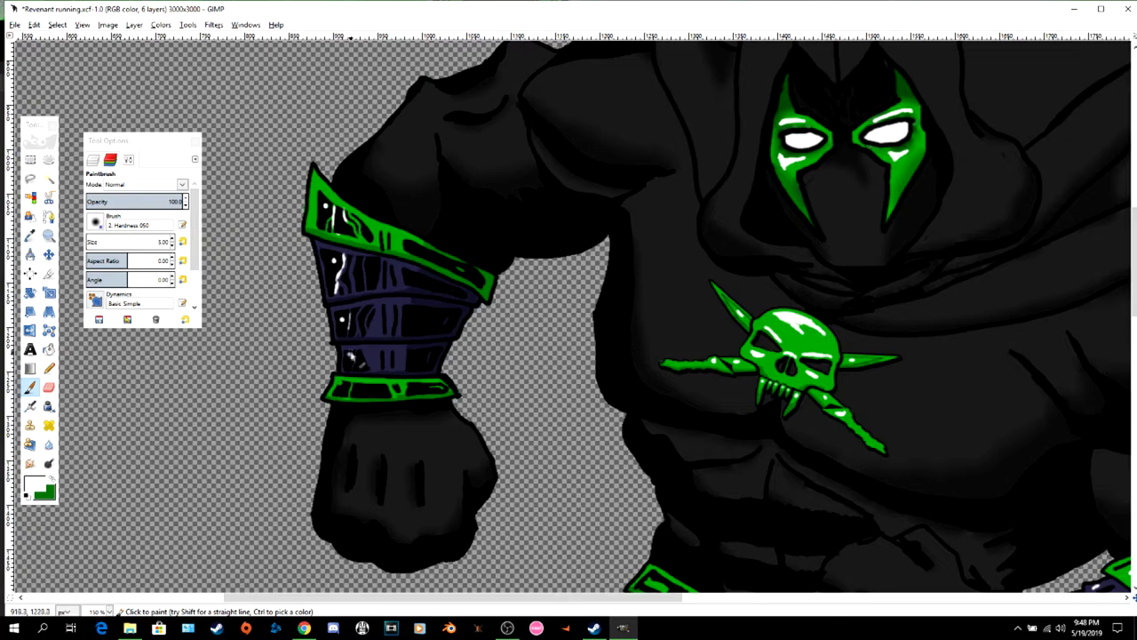
- Paint white highlights on the green belt and its round buckle
scroll(560, 358, down, 8)
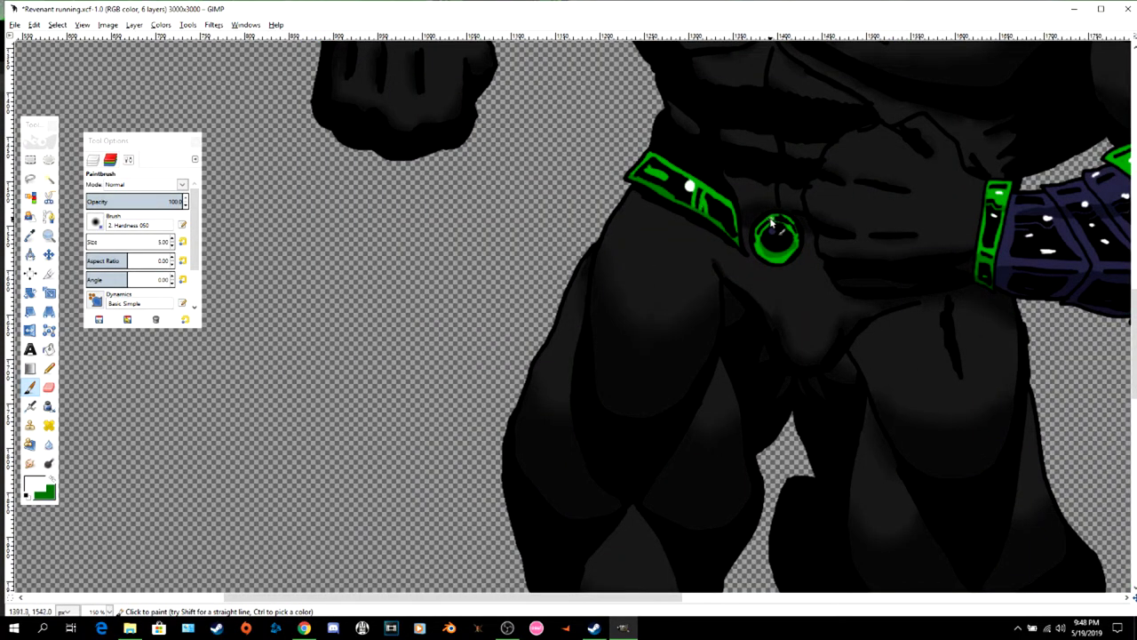
scroll(867, 391, down, 6)
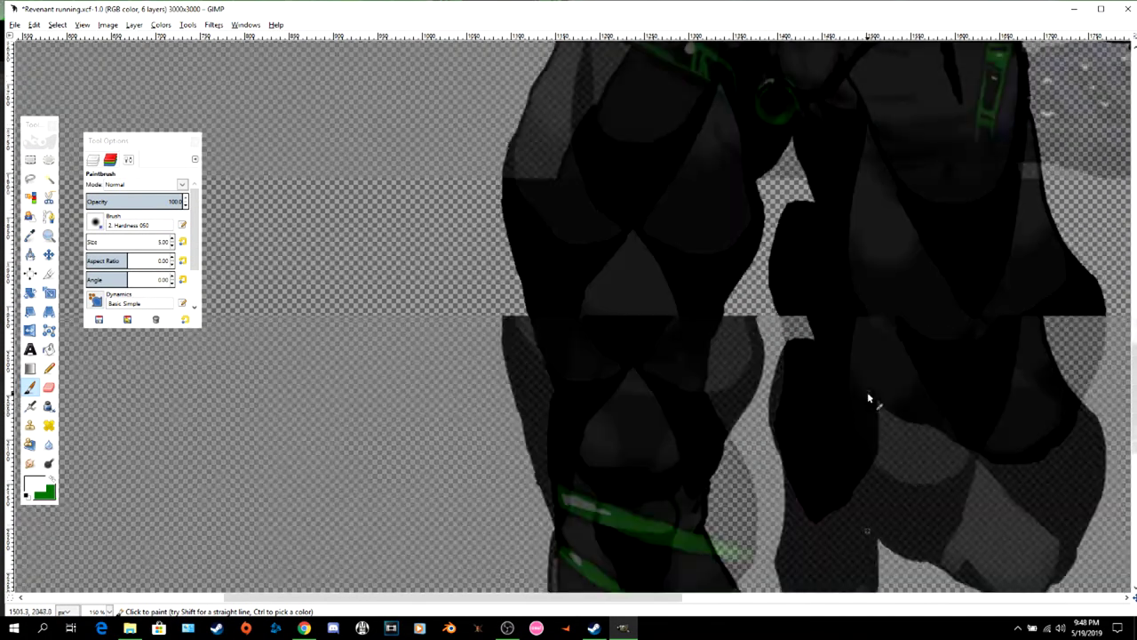
scroll(867, 392, up, 6)
drag(789, 237, 782, 243)
- Set the brush size to 14 and paint broad white highlights on both sides of the chest
scroll(914, 253, up, 11)
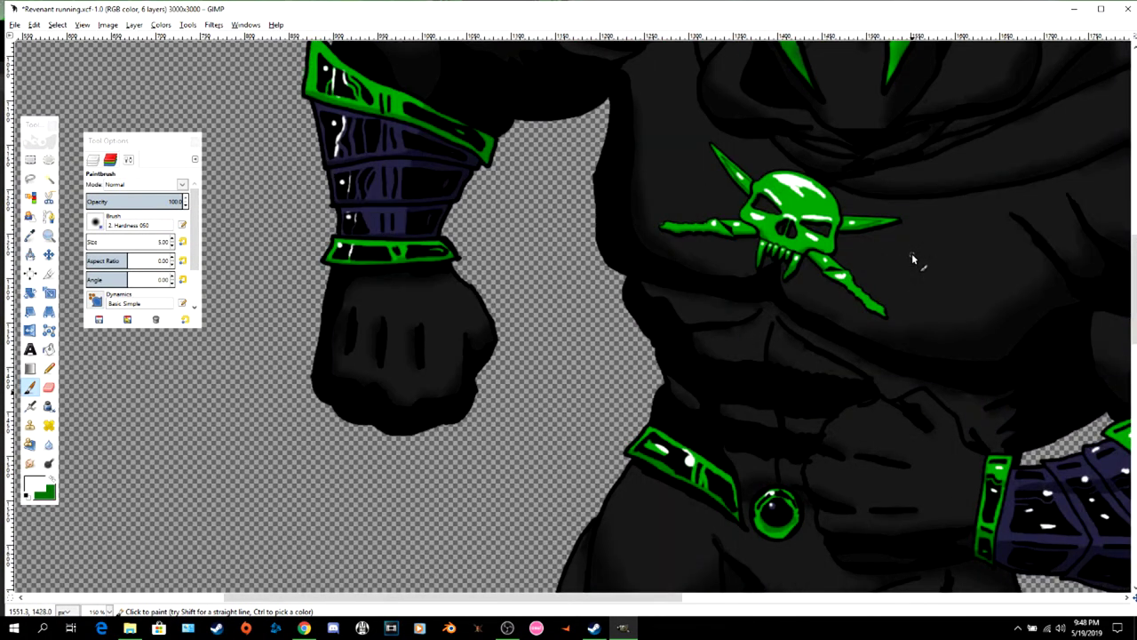
scroll(919, 258, down, 1)
key(bracketright)
key(bracketright)
key(bracketright)
key(bracketright)
key(bracketright)
key(bracketright)
key(bracketright)
key(bracketright)
key(bracketright)
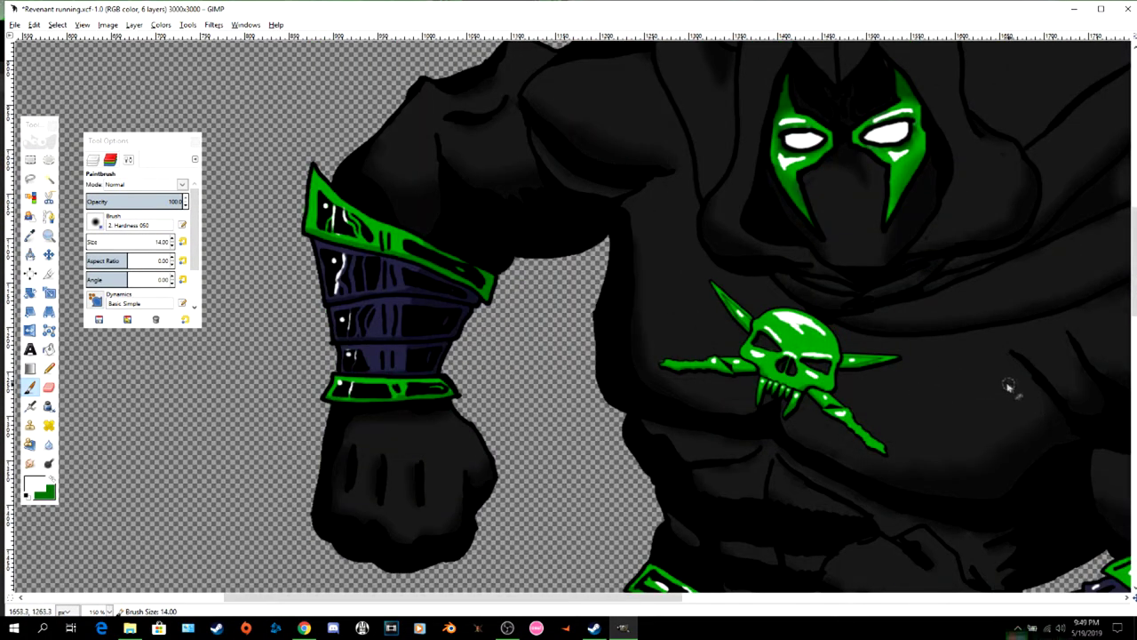
mouse_move(1011, 392)
mouse_down()
mouse_move(933, 352)
mouse_move(977, 377)
mouse_up()
mouse_move(663, 254)
mouse_down()
mouse_move(701, 270)
mouse_move(659, 235)
mouse_move(663, 248)
mouse_move(655, 236)
mouse_move(573, 222)
mouse_up()
- Paint white highlights on the shoulder, upper arm and back of the fist of the hanging arm
scroll(635, 223, up, 3)
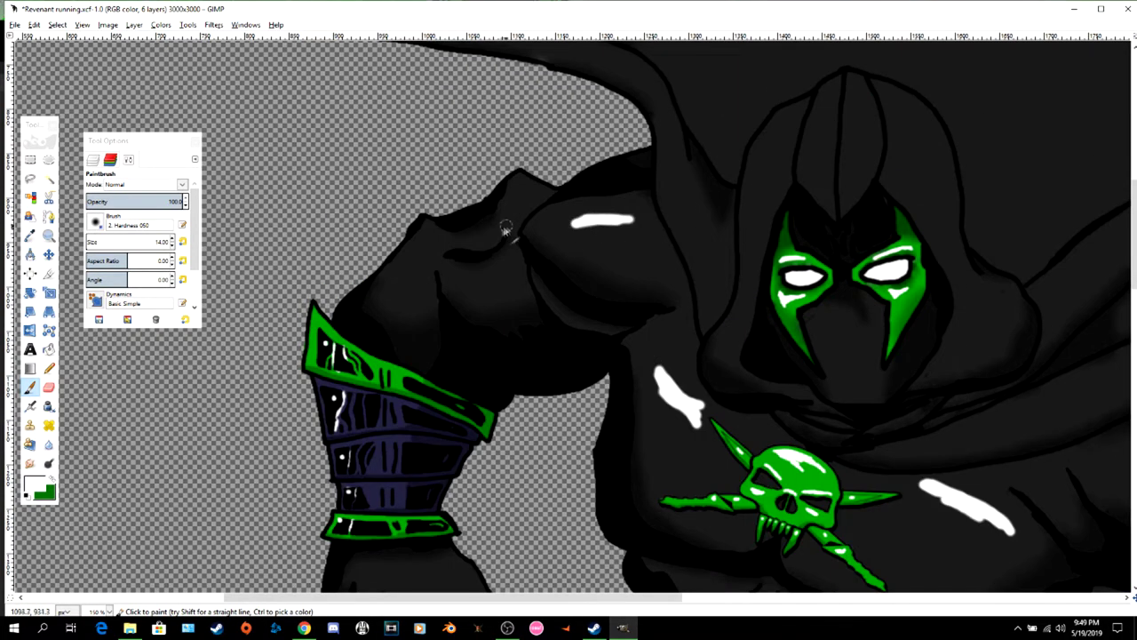
drag(519, 181, 526, 187)
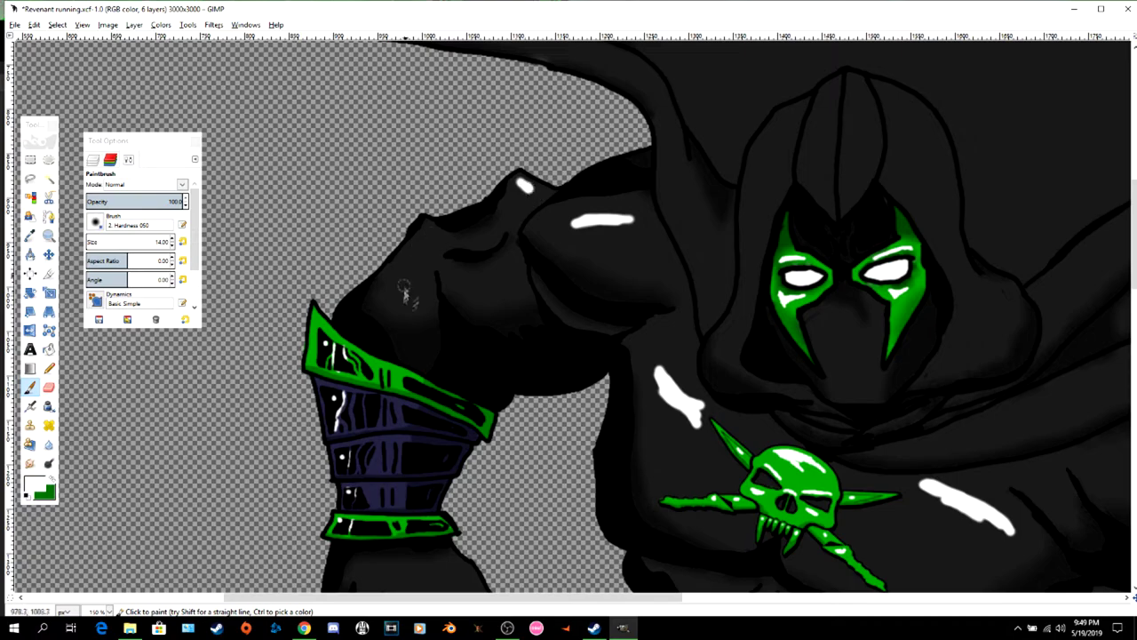
scroll(413, 298, up, 9)
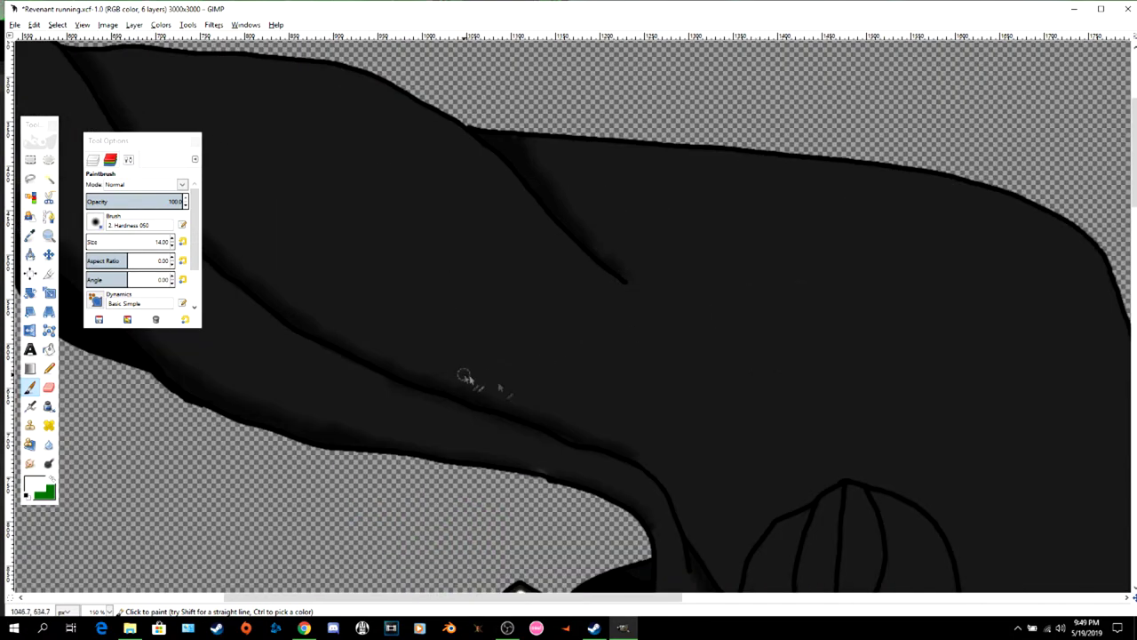
scroll(464, 376, down, 15)
drag(463, 302, 464, 303)
- Paint white highlights on the upper thighs of both legs
scroll(465, 304, down, 6)
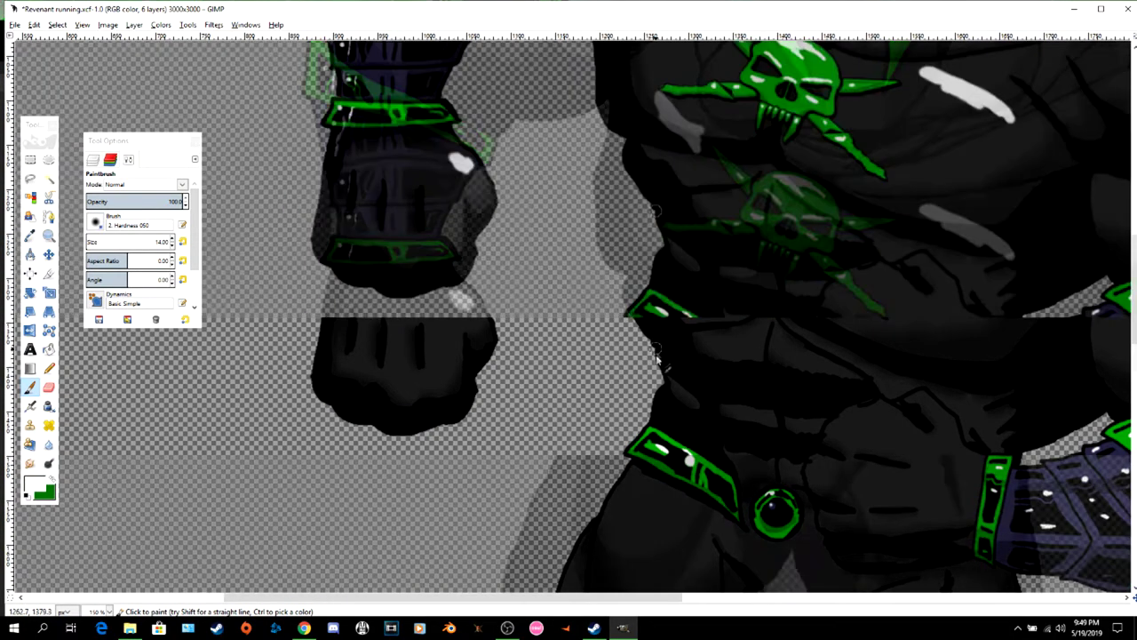
drag(642, 247, 650, 250)
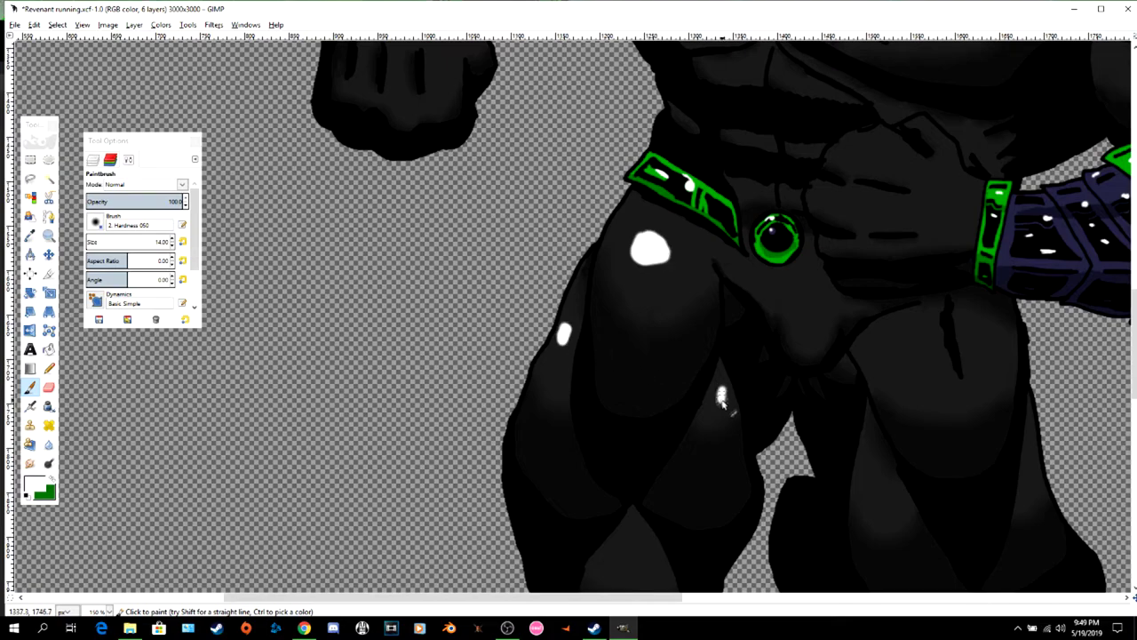
drag(908, 343, 912, 349)
drag(981, 336, 983, 343)
- Paint white highlights on the lower thigh muscles and knees of both legs
scroll(992, 355, down, 3)
drag(633, 402, 635, 409)
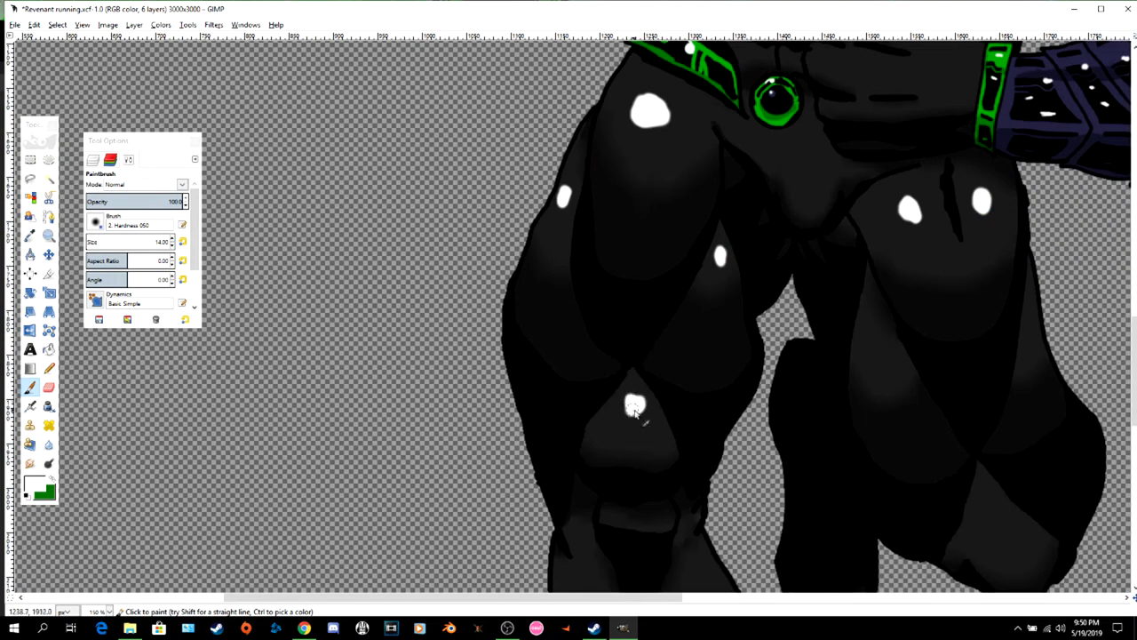
drag(883, 355, 887, 368)
drag(1028, 343, 1033, 354)
drag(995, 519, 1000, 534)
drag(656, 519, 660, 528)
- Paint white highlights on the calf above the green bands and on the lower leg beneath them
scroll(655, 523, down, 3)
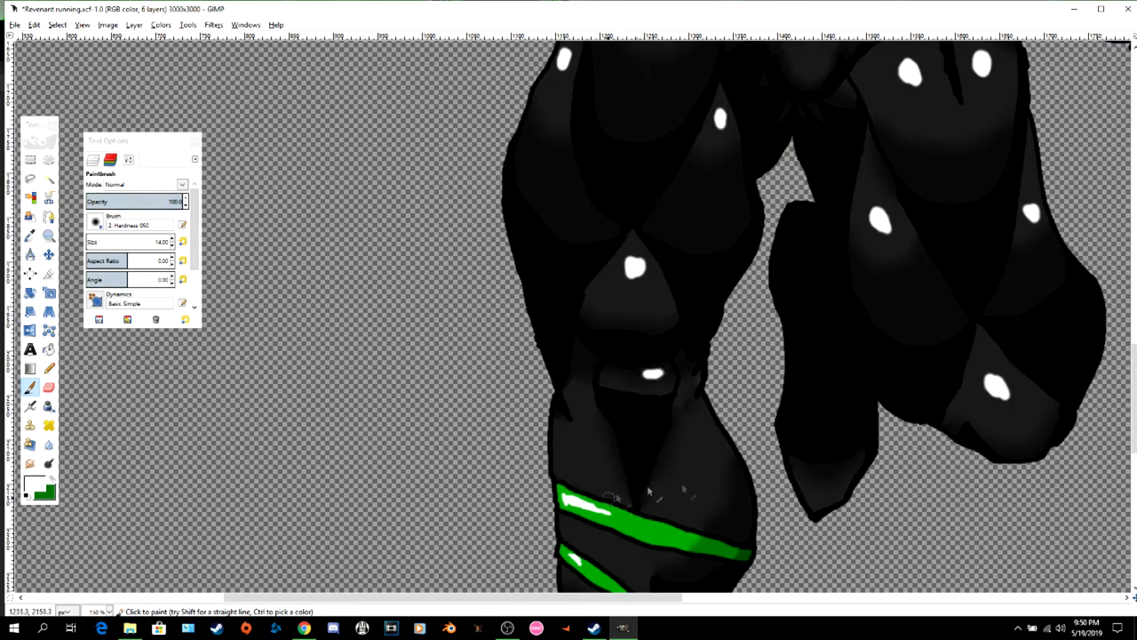
mouse_move(704, 430)
mouse_down()
mouse_move(699, 487)
mouse_move(719, 475)
mouse_move(686, 503)
mouse_up()
drag(574, 437, 585, 455)
scroll(668, 481, down, 3)
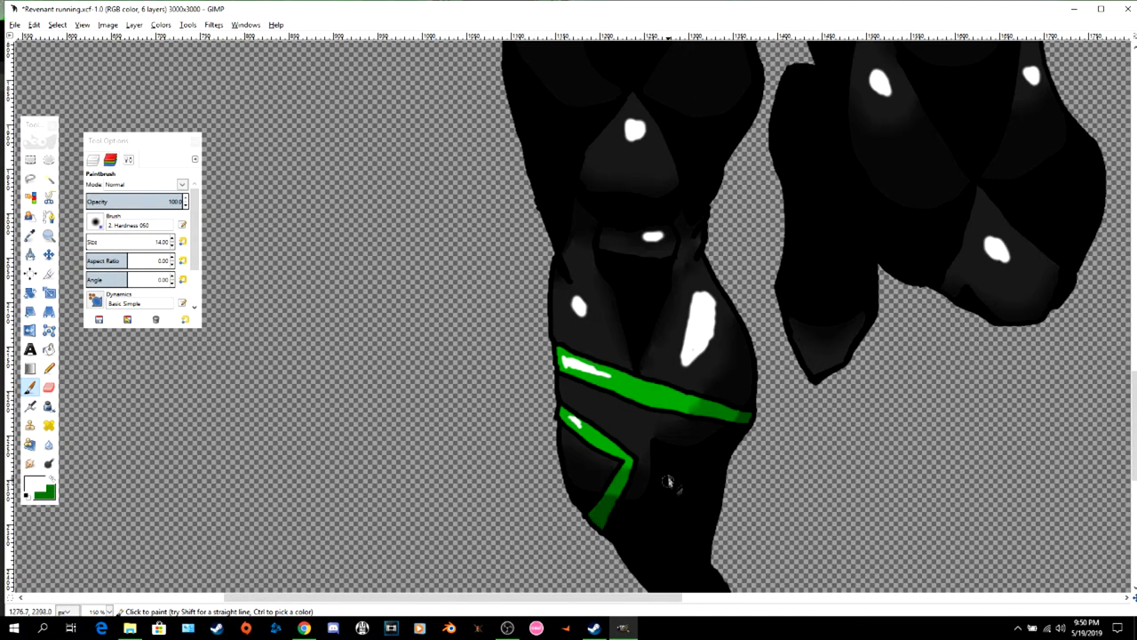
scroll(935, 364, down, 9)
mouse_move(645, 374)
mouse_down()
mouse_move(633, 488)
mouse_move(668, 494)
mouse_move(668, 400)
mouse_move(649, 471)
mouse_move(663, 434)
mouse_move(629, 444)
mouse_move(648, 364)
mouse_move(684, 434)
mouse_up()
- Paint white highlights on the upper abdominal muscles and the back of the hand at the waist
scroll(681, 434, up, 20)
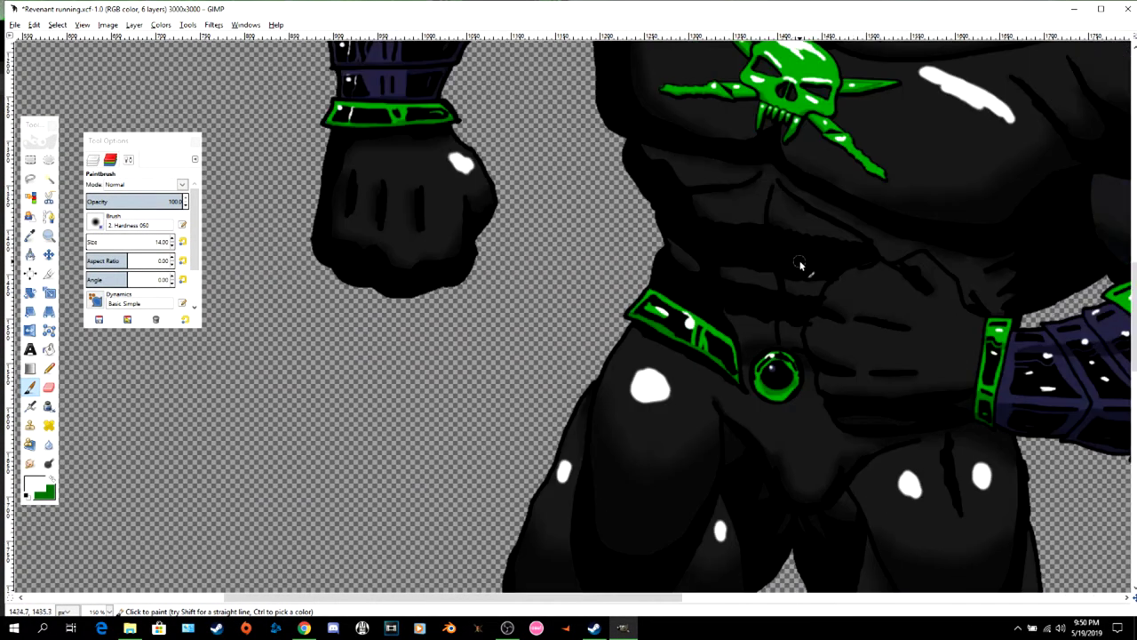
drag(880, 278, 945, 317)
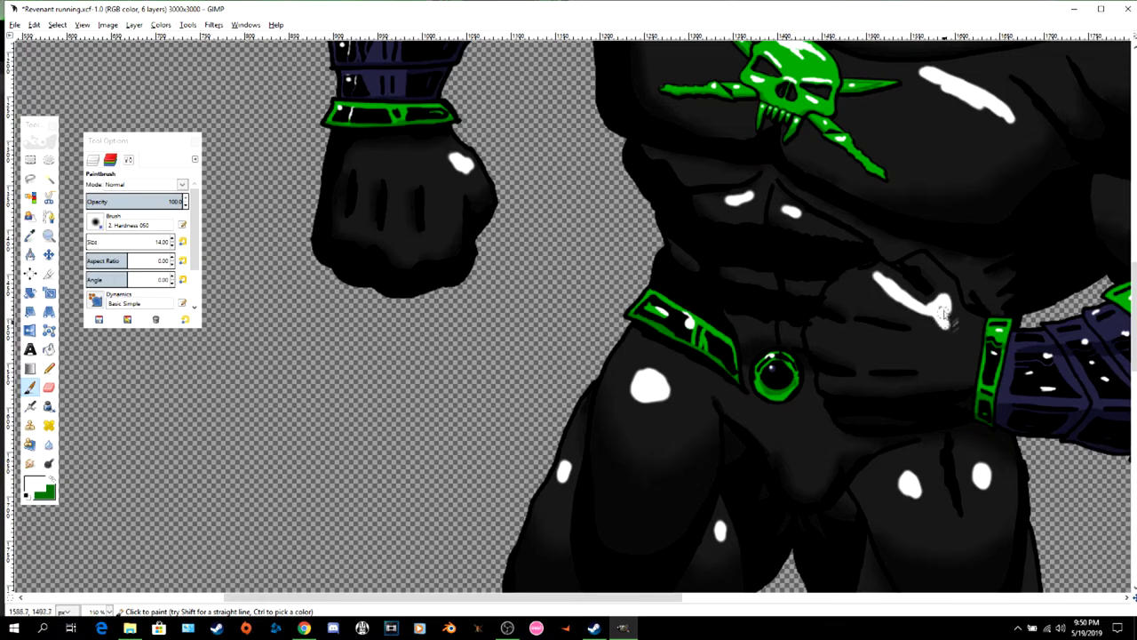
scroll(853, 339, up, 2)
scroll(516, 410, down, 1)
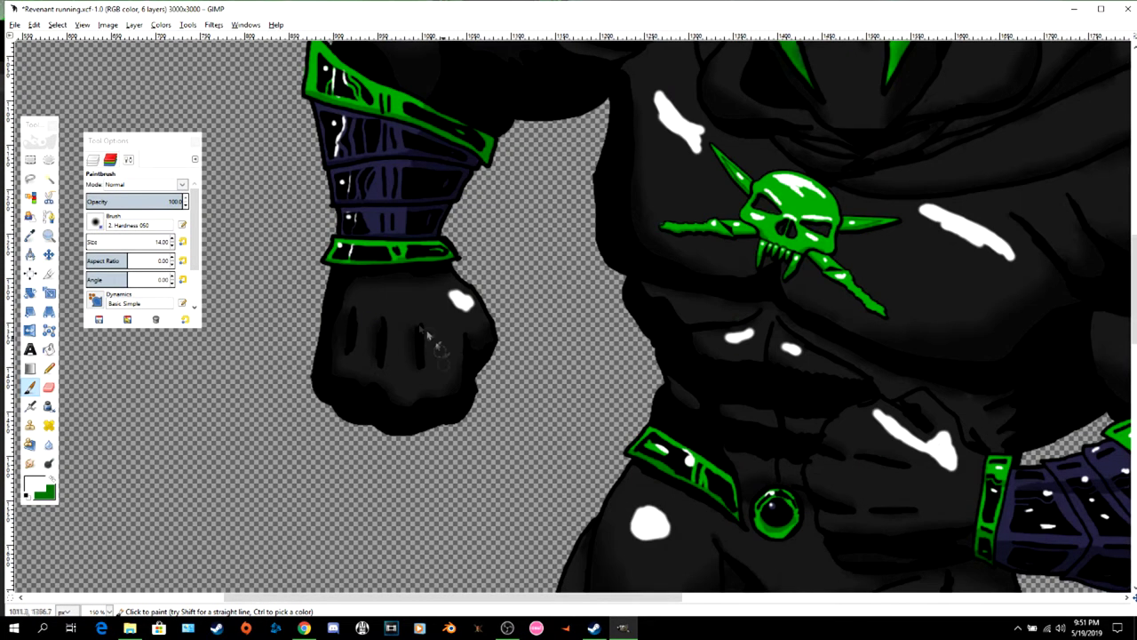
- Extend the highlight on the hanging fist and paint a white highlight on the mask between the green eye patches
scroll(568, 409, down, 4)
scroll(622, 418, up, 3)
drag(465, 169, 471, 176)
scroll(527, 311, up, 3)
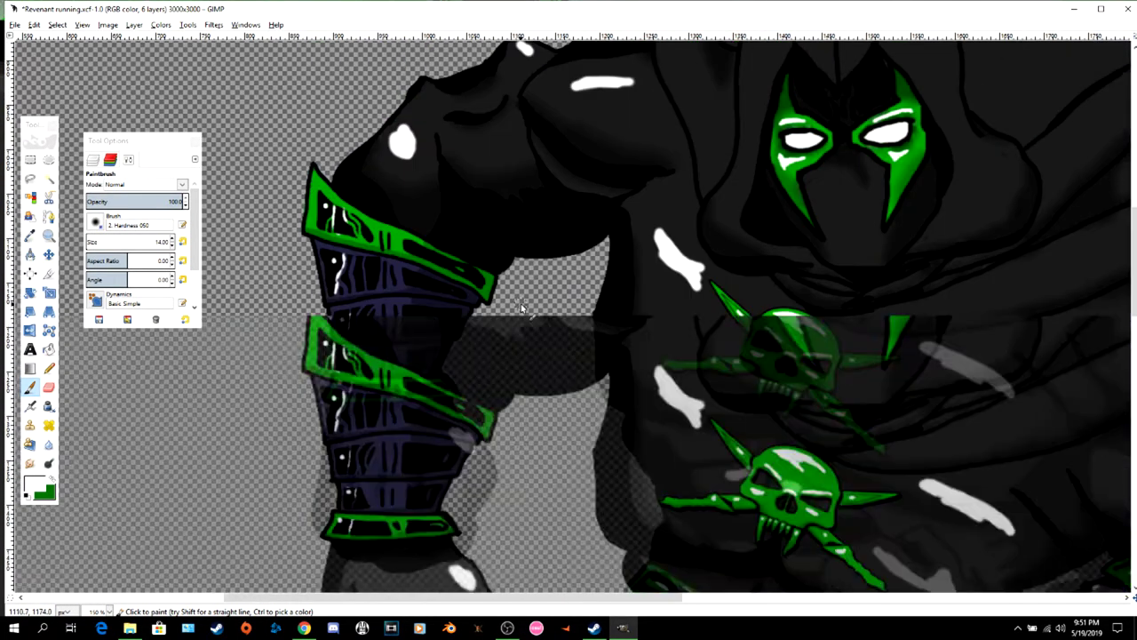
scroll(605, 377, down, 1)
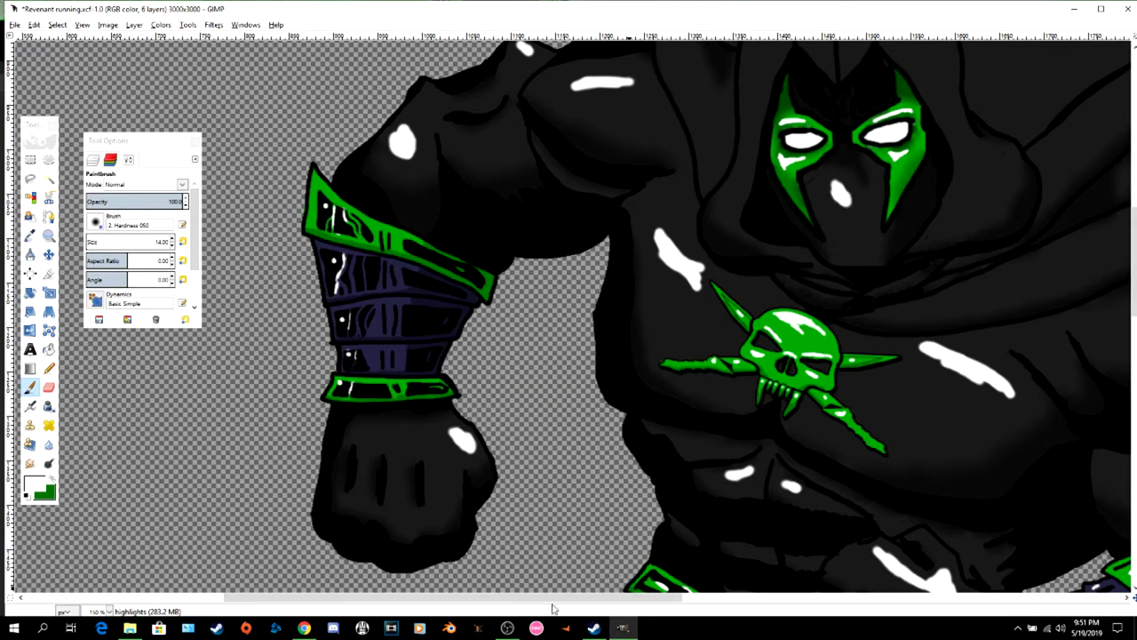
- Paint white highlights on the shoulder, upper arm and forearm of the arm bent toward the waist
scroll(802, 325, right, 8)
mouse_move(802, 325)
mouse_down()
mouse_move(780, 328)
mouse_move(798, 322)
mouse_up()
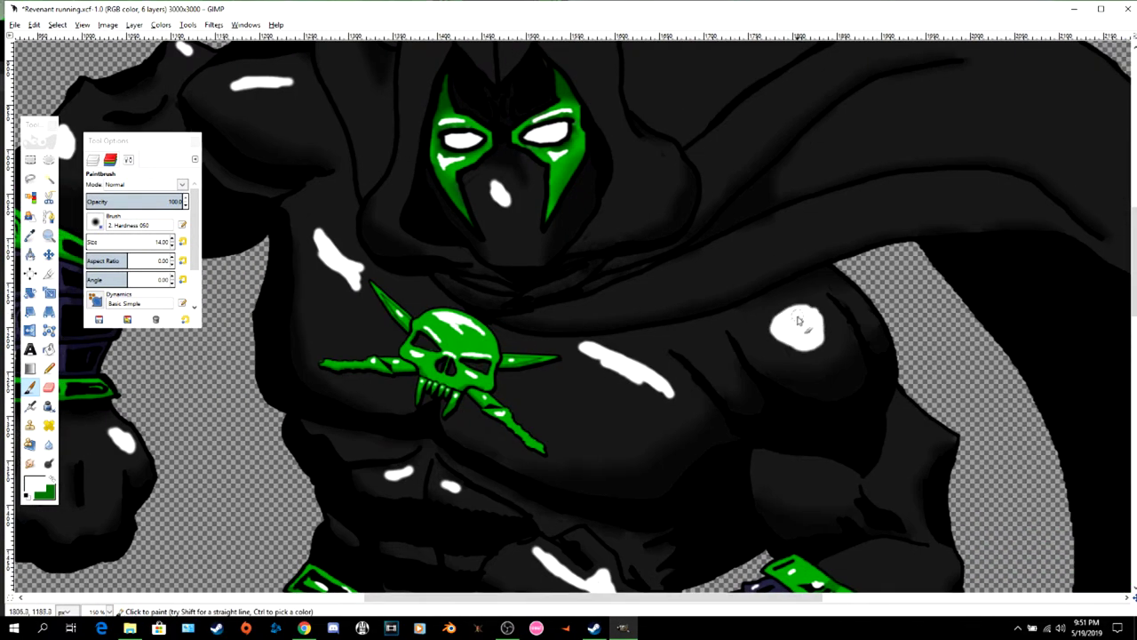
click(856, 303)
scroll(860, 309, down, 2)
drag(907, 288, 905, 329)
drag(776, 339, 792, 359)
mouse_move(902, 426)
mouse_down()
mouse_move(861, 431)
mouse_move(897, 423)
mouse_up()
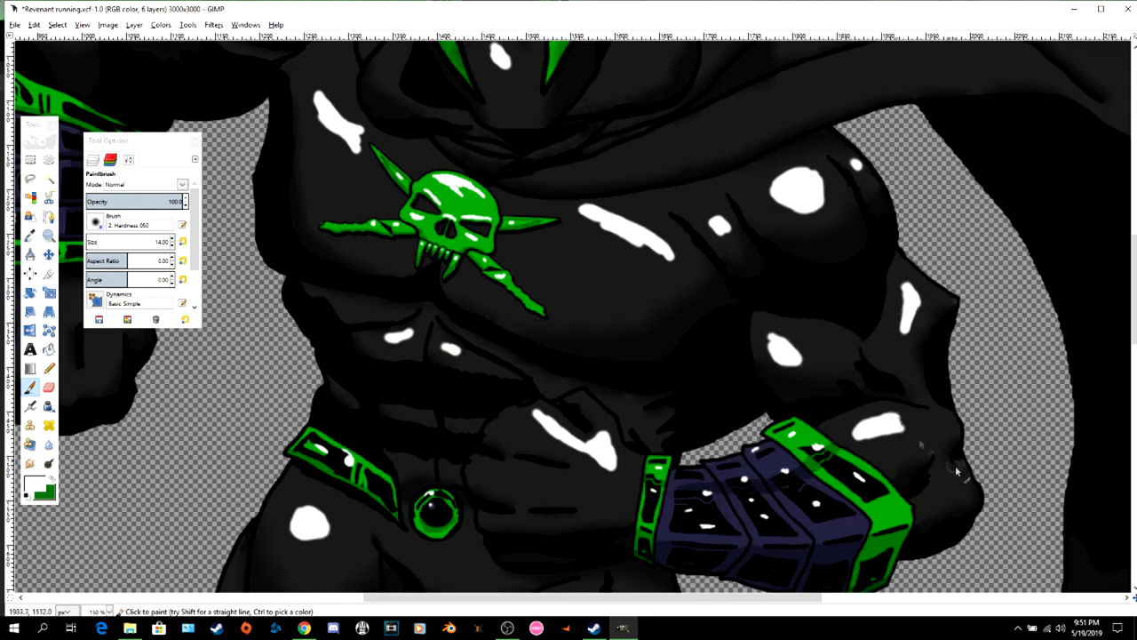
- Paint white highlights along both sides and the crown of the hood, plus a streak on the cape's collar fold
scroll(734, 443, up, 4)
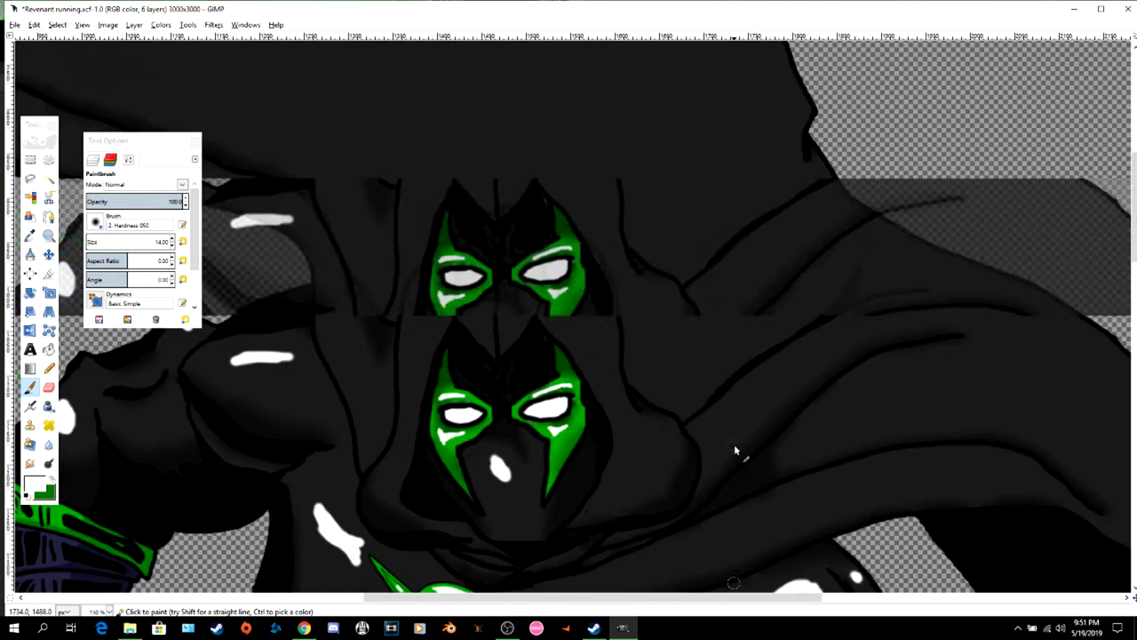
scroll(711, 275, up, 2)
scroll(913, 262, up, 2)
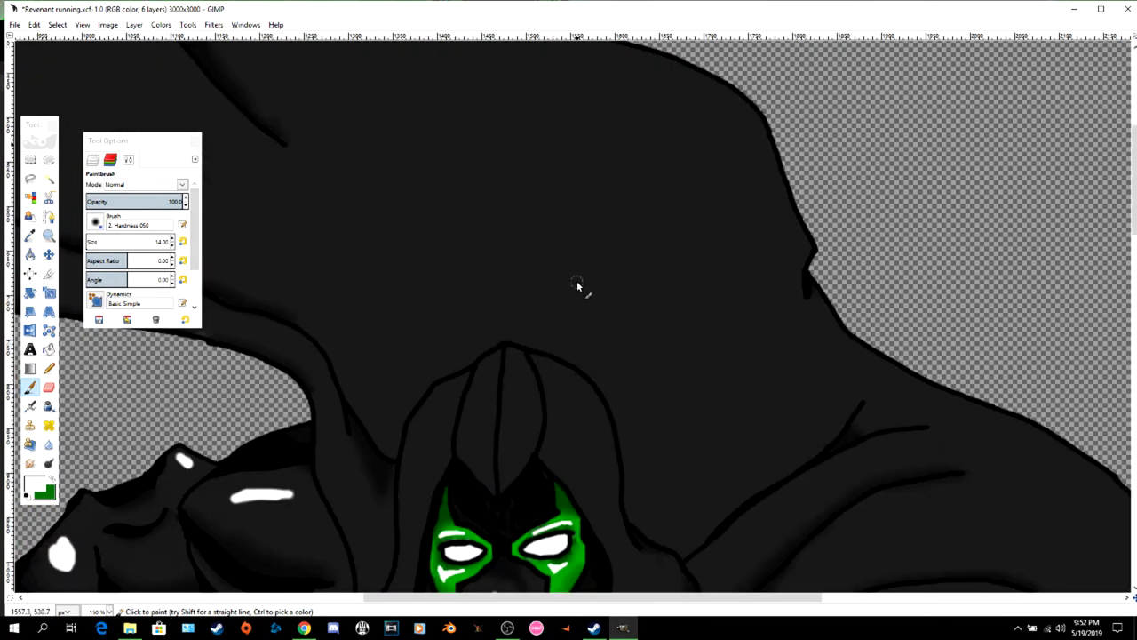
scroll(579, 287, down, 1)
mouse_move(553, 234)
mouse_down()
mouse_move(589, 258)
mouse_move(533, 218)
mouse_move(591, 254)
mouse_move(605, 288)
mouse_move(558, 240)
mouse_move(609, 293)
mouse_up()
mouse_move(401, 346)
mouse_down()
mouse_move(429, 262)
mouse_move(475, 238)
mouse_move(435, 297)
mouse_move(418, 292)
mouse_move(409, 326)
mouse_move(451, 262)
mouse_up()
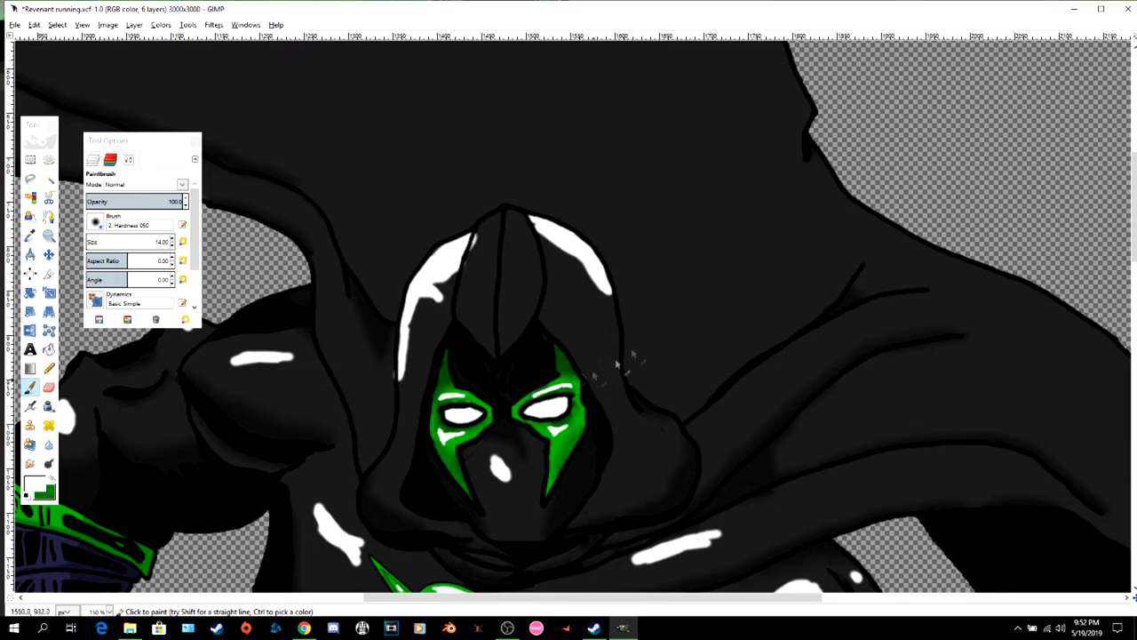
mouse_move(620, 316)
mouse_down()
mouse_move(537, 292)
mouse_move(585, 283)
mouse_move(604, 299)
mouse_move(548, 253)
mouse_move(576, 282)
mouse_move(563, 255)
mouse_move(498, 217)
mouse_move(487, 237)
mouse_move(516, 234)
mouse_move(489, 253)
mouse_move(490, 280)
mouse_move(477, 259)
mouse_move(519, 297)
mouse_move(502, 306)
mouse_move(522, 287)
mouse_move(507, 249)
mouse_move(513, 279)
mouse_up()
mouse_move(585, 306)
mouse_down()
mouse_move(590, 332)
mouse_move(559, 292)
mouse_move(576, 319)
mouse_up()
- Paint white highlights along the cape fold over the shoulder and down the cape's outer curve
scroll(624, 432, down, 5)
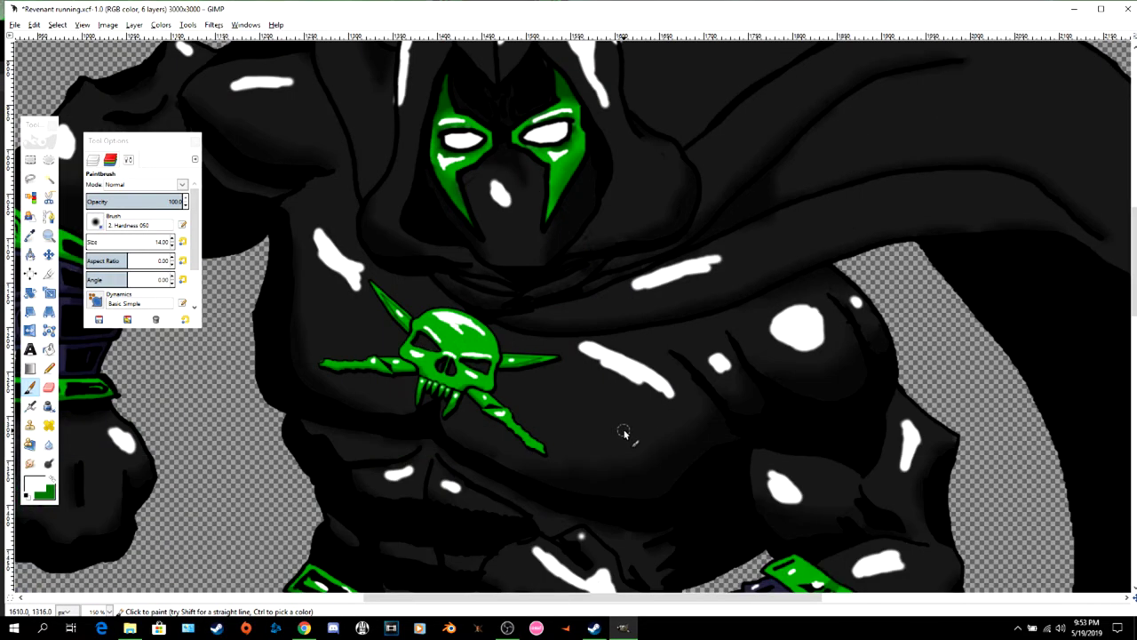
mouse_move(1004, 187)
mouse_down()
mouse_move(875, 209)
mouse_move(973, 189)
mouse_up()
drag(538, 598, 703, 598)
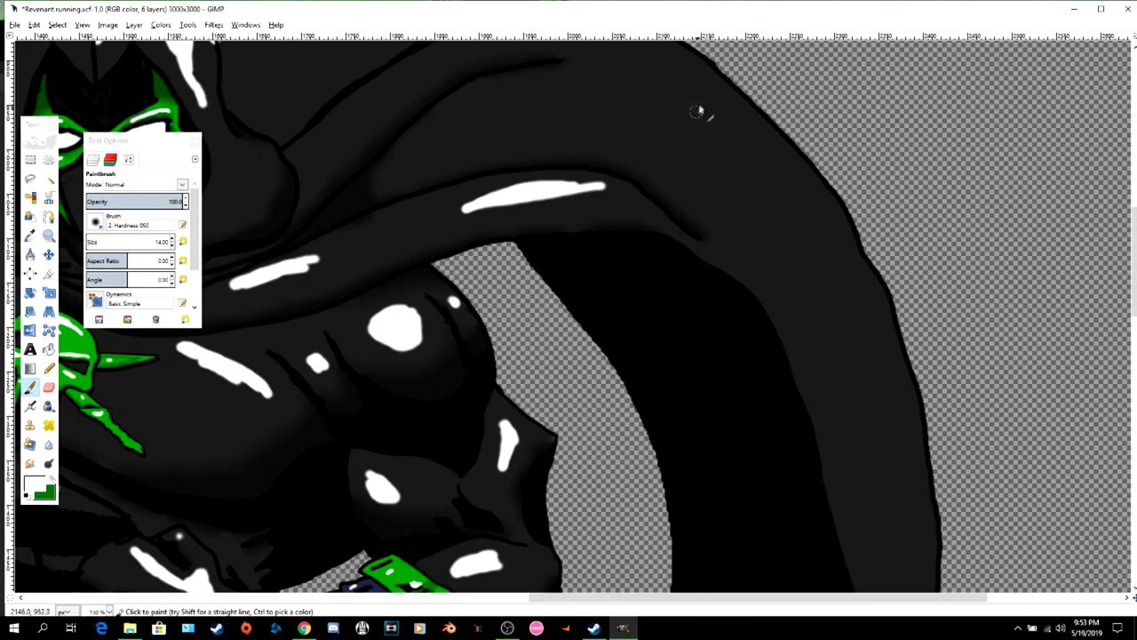
mouse_move(702, 105)
mouse_down()
mouse_move(859, 327)
mouse_move(880, 410)
mouse_move(740, 154)
mouse_move(821, 246)
mouse_move(760, 253)
mouse_move(851, 347)
mouse_move(814, 249)
mouse_up()
- Outline a large jagged highlight on the cape above the hood and bucket-fill its interior with white
scroll(622, 257, up, 6)
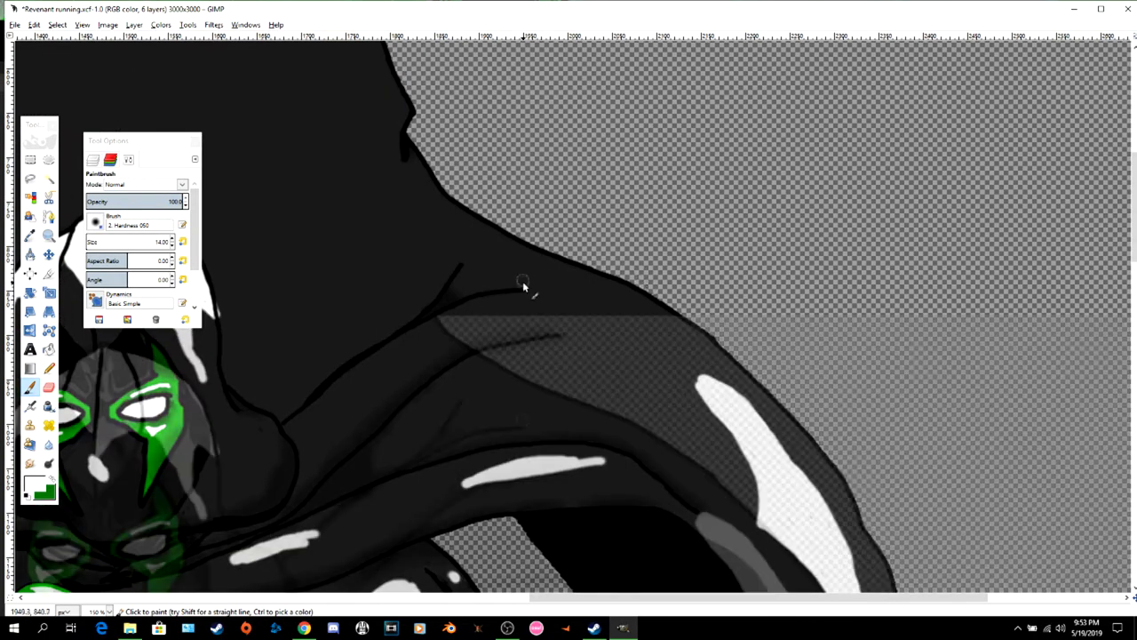
drag(557, 598, 445, 598)
mouse_move(279, 106)
mouse_down()
mouse_move(398, 114)
mouse_move(551, 222)
mouse_move(595, 345)
mouse_move(571, 277)
mouse_move(217, 80)
mouse_move(391, 262)
mouse_move(582, 411)
mouse_move(596, 349)
mouse_up()
click(49, 349)
click(435, 227)
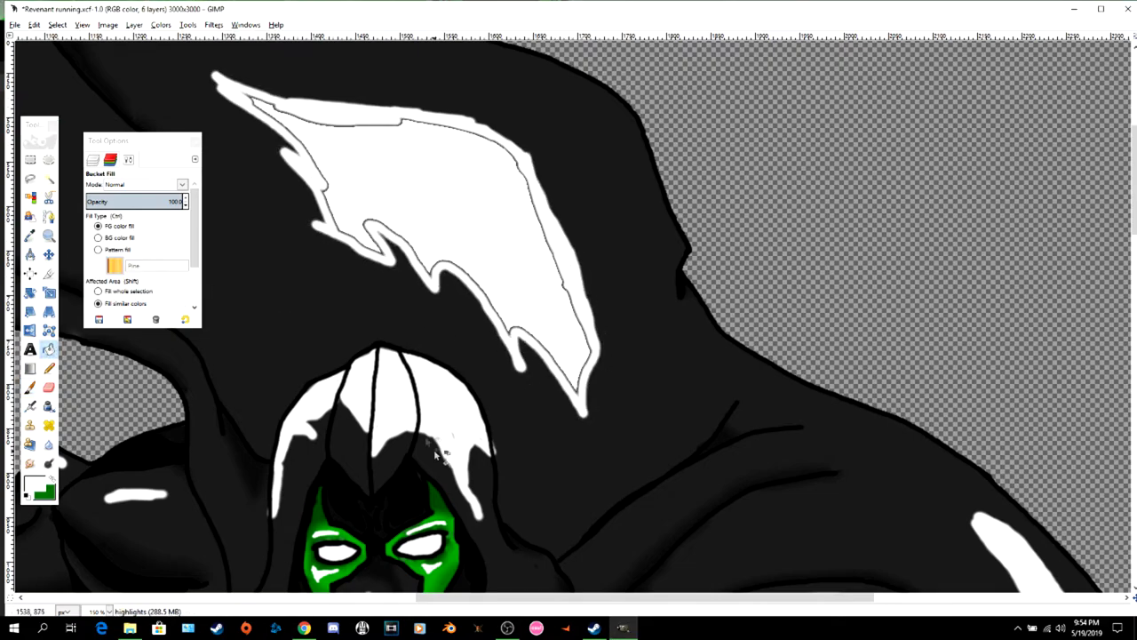
- Paint white over the unfilled outline gaps around the edge of the large cape highlight above the hood
click(30, 387)
mouse_move(318, 178)
mouse_down()
mouse_move(370, 250)
mouse_move(393, 234)
mouse_up()
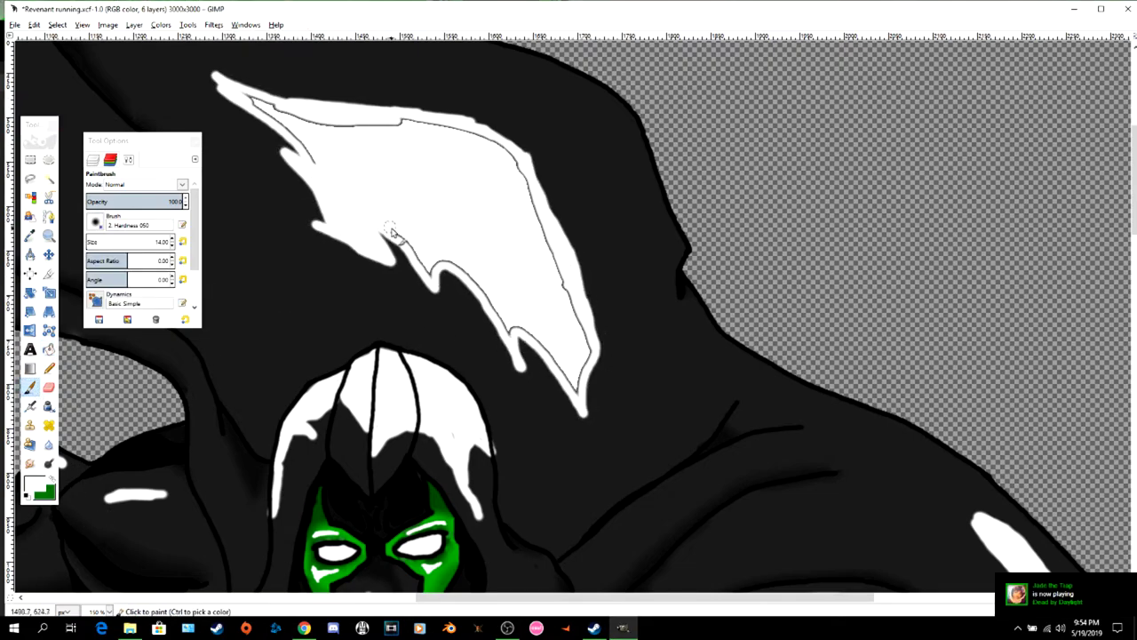
drag(503, 322, 531, 341)
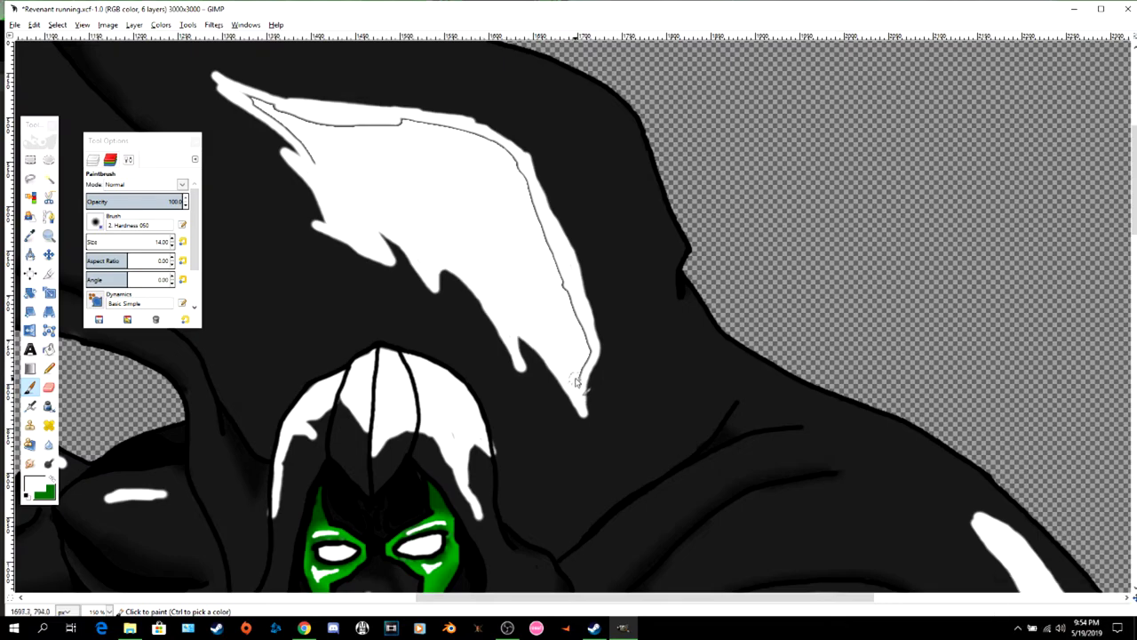
mouse_move(578, 312)
mouse_down()
mouse_move(533, 173)
mouse_move(466, 129)
mouse_move(355, 129)
mouse_up()
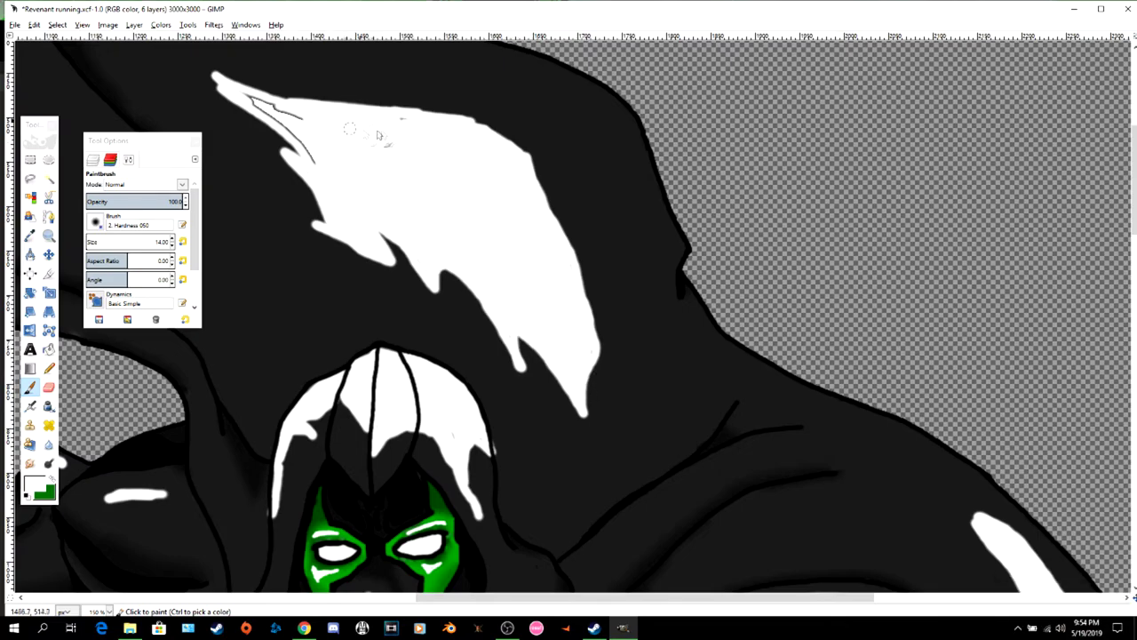
drag(277, 110, 313, 162)
- Paint long tapering white highlights along the two upper folds of the cape toward its pointed tip
scroll(326, 174, up, 1)
drag(538, 598, 326, 598)
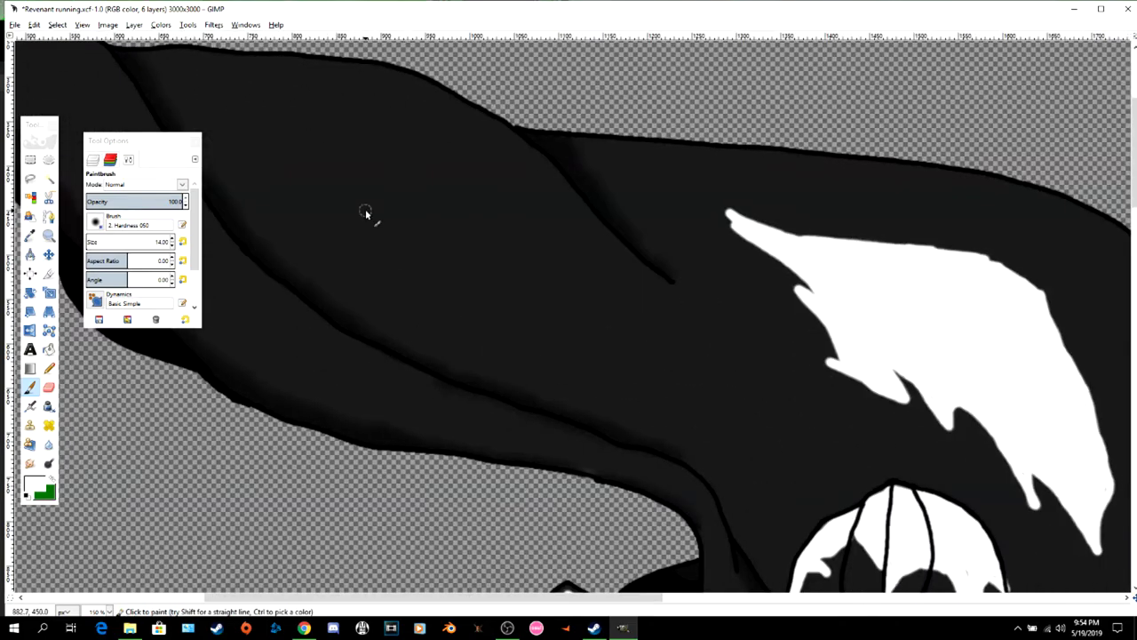
mouse_move(255, 79)
mouse_down()
mouse_move(283, 82)
mouse_move(584, 256)
mouse_move(409, 131)
mouse_move(229, 80)
mouse_move(320, 94)
mouse_move(471, 161)
mouse_move(537, 222)
mouse_move(431, 129)
mouse_move(342, 99)
mouse_up()
scroll(563, 260, left, 8)
scroll(563, 261, up, 3)
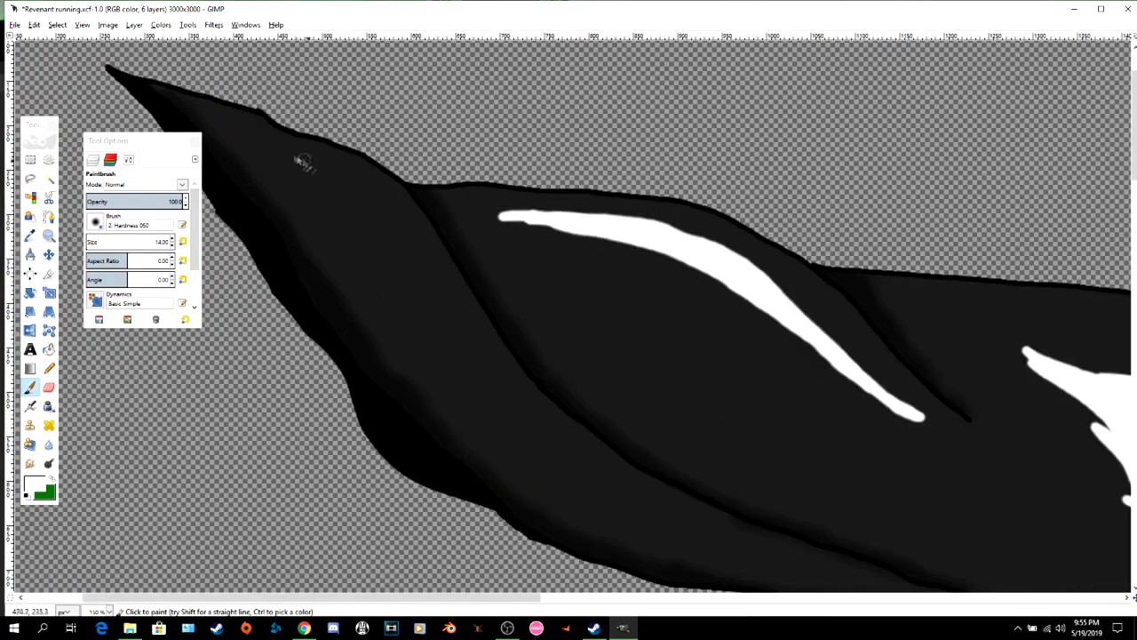
mouse_move(284, 147)
mouse_down()
mouse_move(448, 307)
mouse_move(304, 161)
mouse_up()
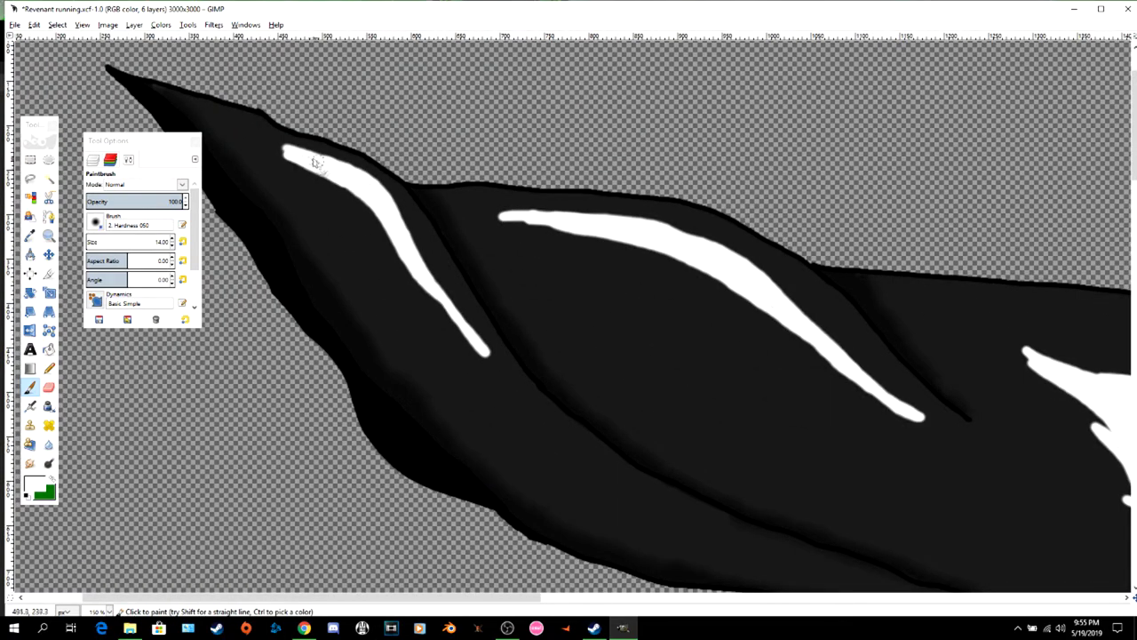
- Apply a Gaussian Blur with a 15 px horizontal and vertical radius to the highlights layer
scroll(609, 329, down, 4)
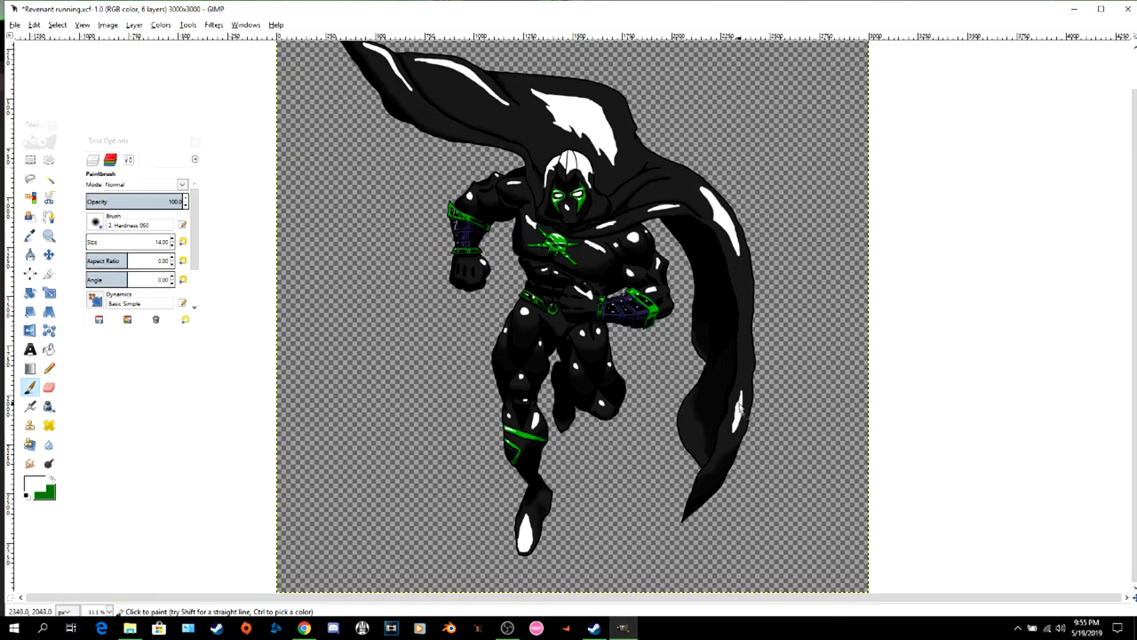
scroll(643, 384, up, 1)
click(213, 24)
click(378, 82)
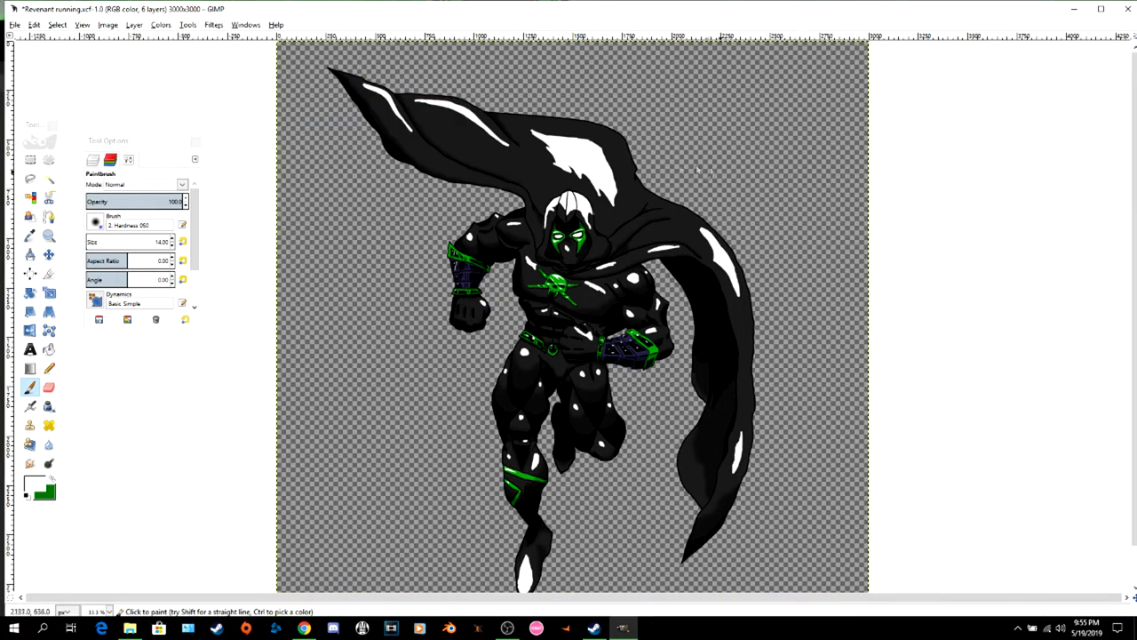
click(213, 24)
mouse_move(223, 94)
click(395, 106)
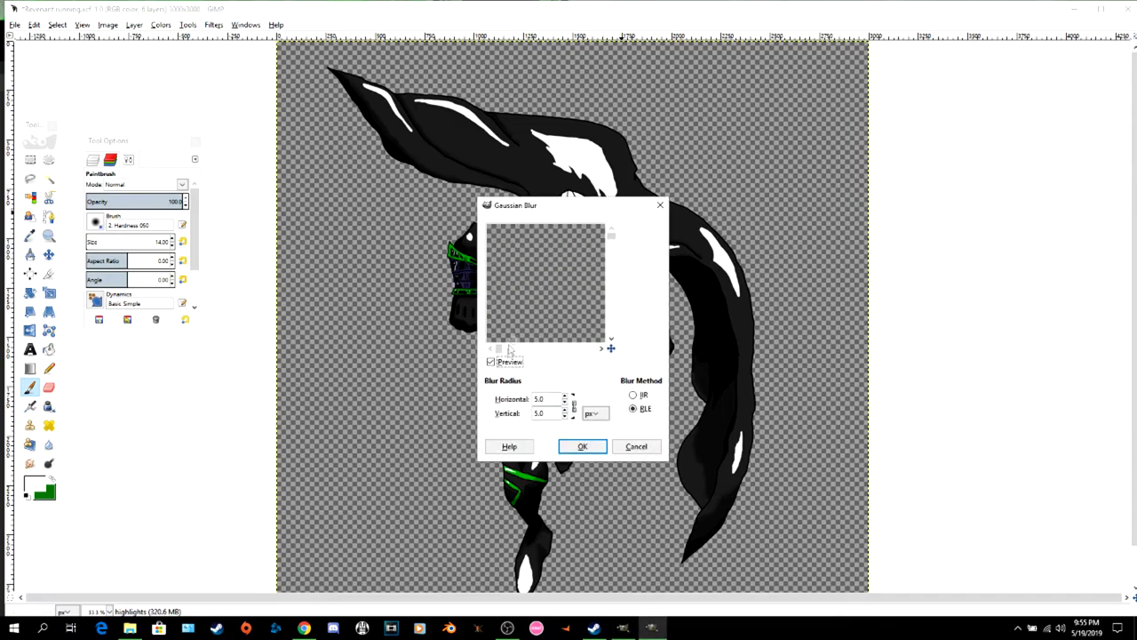
drag(510, 350, 533, 349)
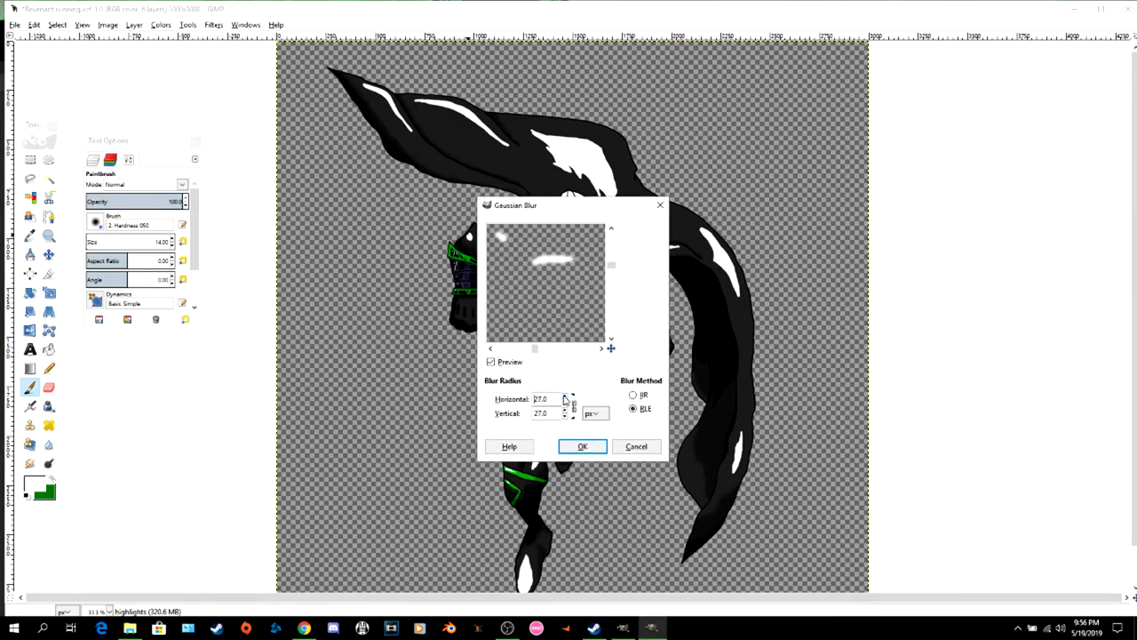
click(564, 397)
scroll(567, 405, down, 2)
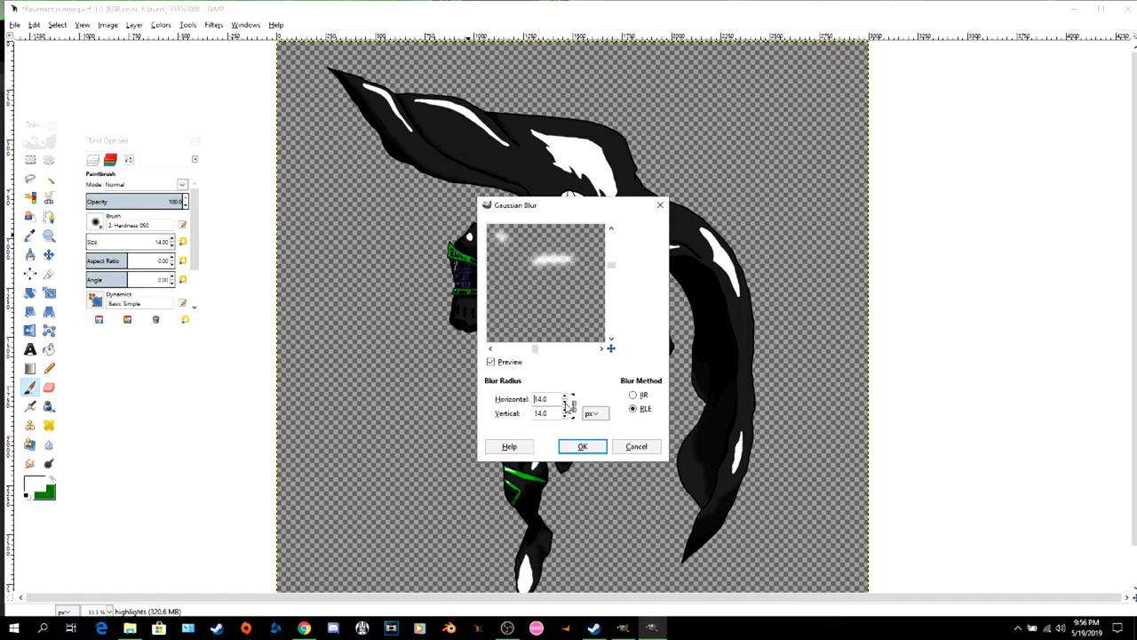
click(585, 448)
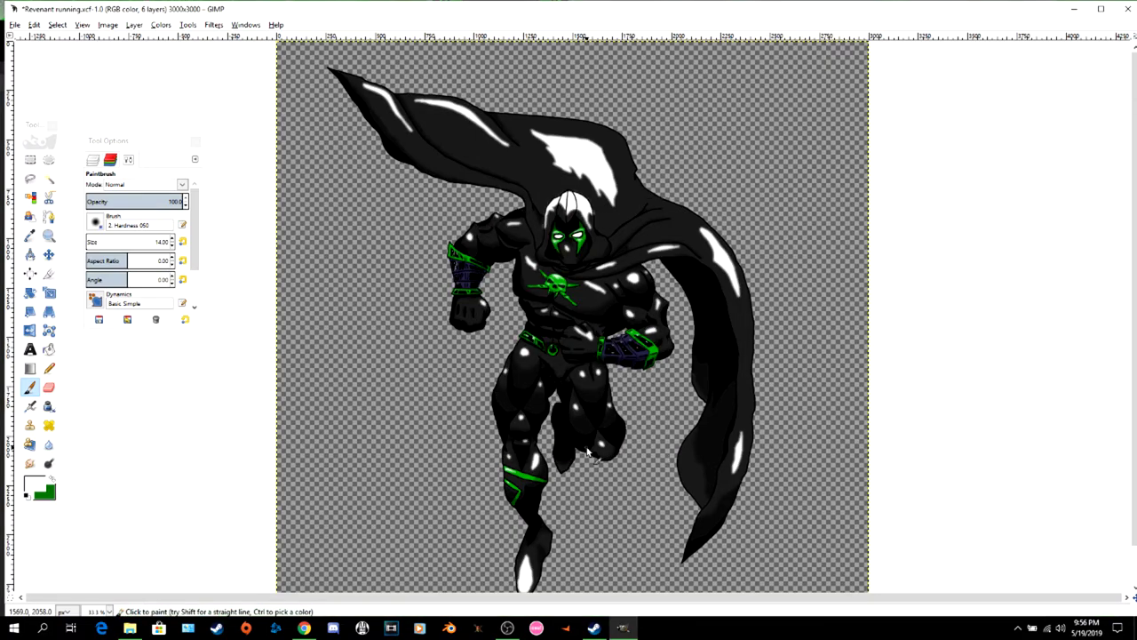
- Try the Screen, Darken only, Dodge, Lighten only, Soft light and Hard light blend modes on the highlights layer
click(110, 160)
click(94, 160)
click(194, 176)
click(149, 234)
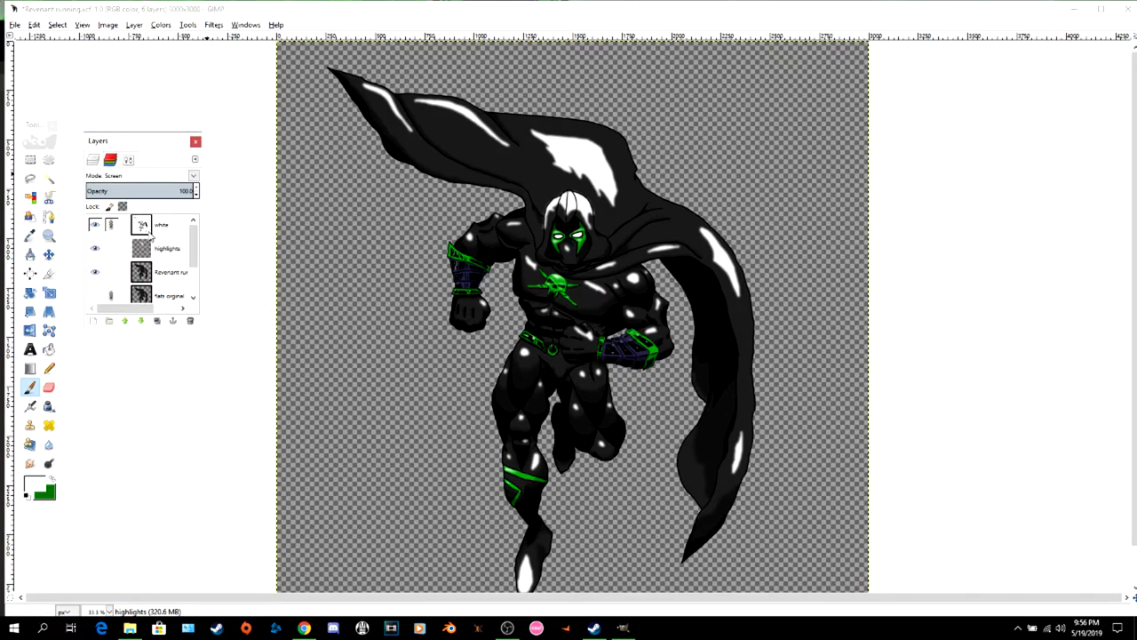
click(194, 176)
click(149, 277)
click(194, 176)
click(150, 247)
click(194, 176)
click(149, 220)
click(191, 178)
click(129, 328)
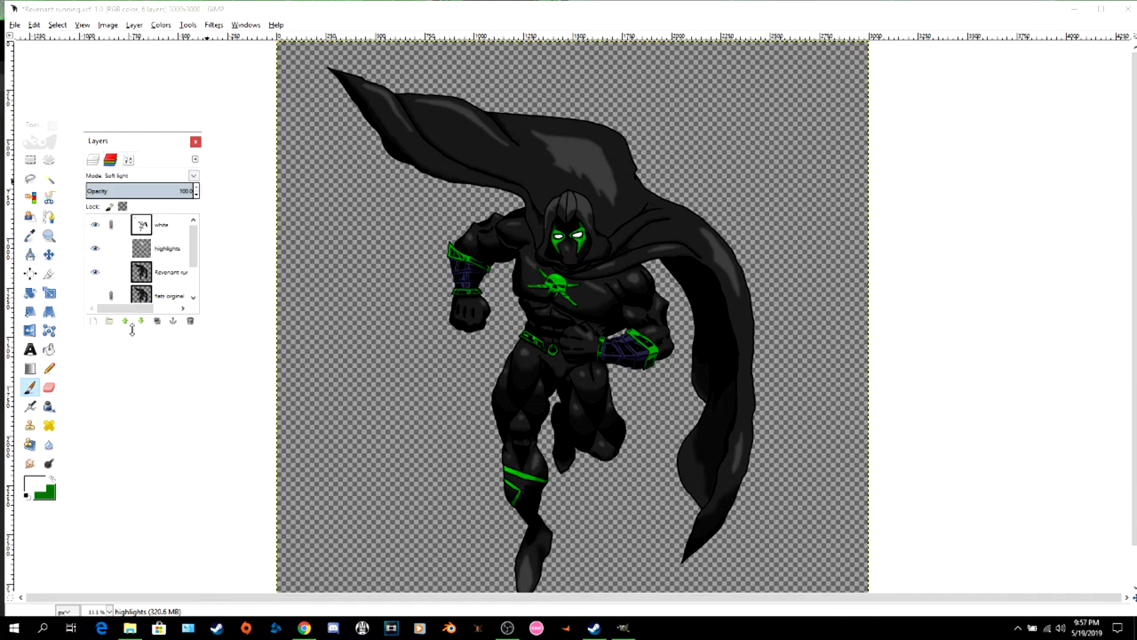
click(193, 175)
click(131, 348)
- Try the Difference, Subtract, Grain extract, Grain merge, Divide and Hue blend modes on the highlights layer
click(192, 177)
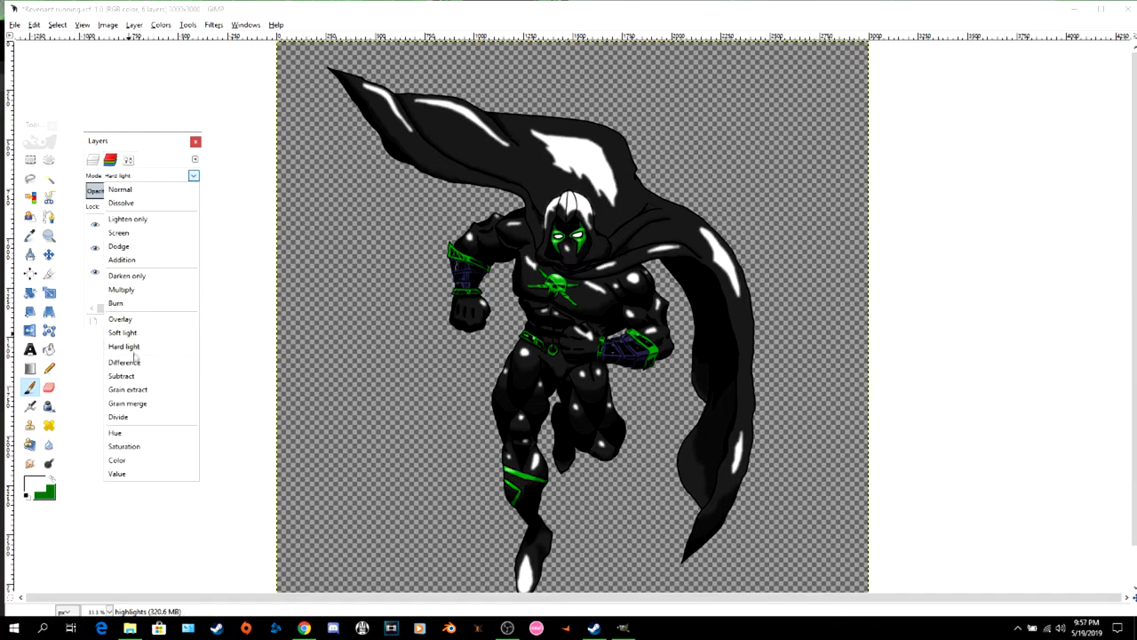
click(132, 362)
click(194, 176)
click(132, 376)
click(193, 176)
click(129, 362)
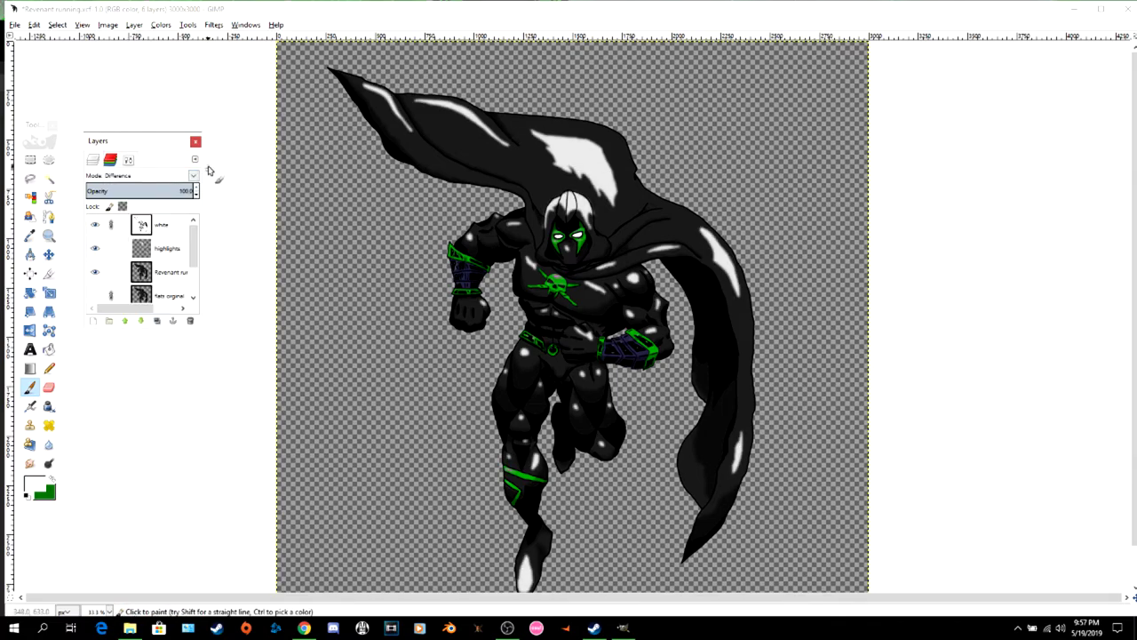
click(194, 176)
click(132, 376)
click(193, 176)
click(131, 389)
click(193, 176)
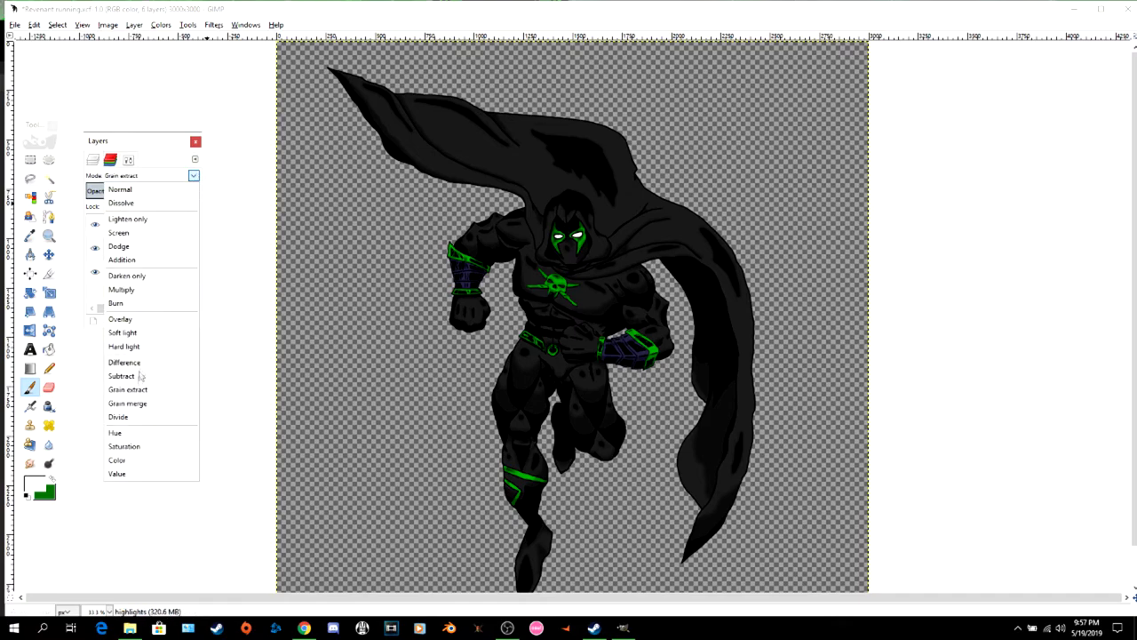
click(127, 401)
click(194, 176)
click(129, 417)
click(194, 176)
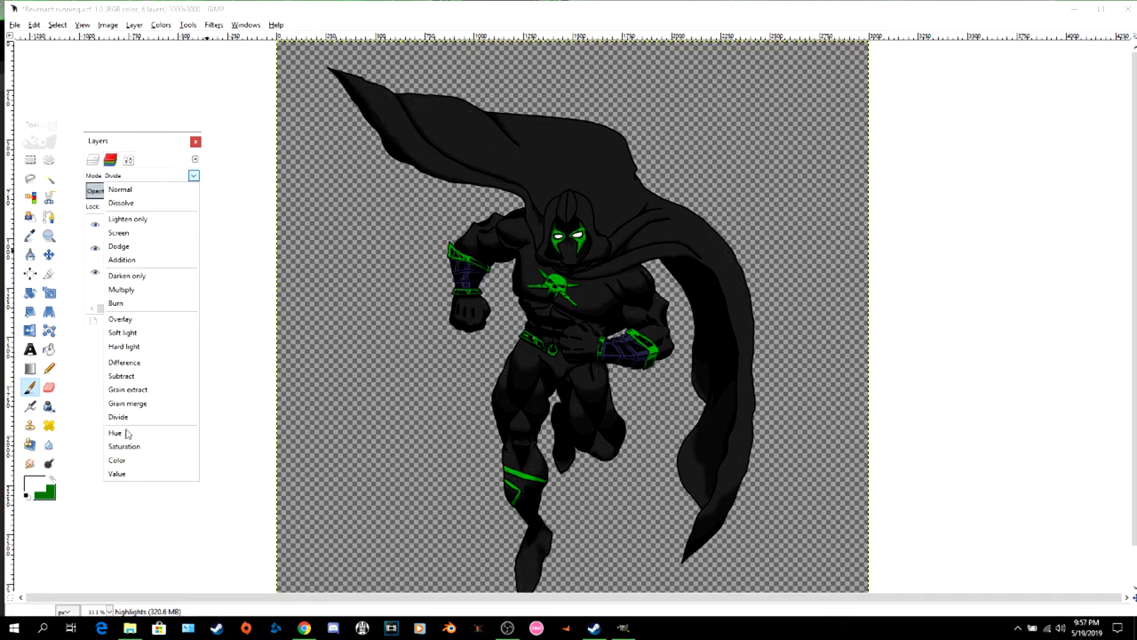
click(127, 433)
- Compare the Grain extract, Grain merge, Hue, Saturation, Color and Value blend modes on the highlights layer
click(194, 176)
click(131, 389)
click(194, 175)
click(129, 403)
click(194, 176)
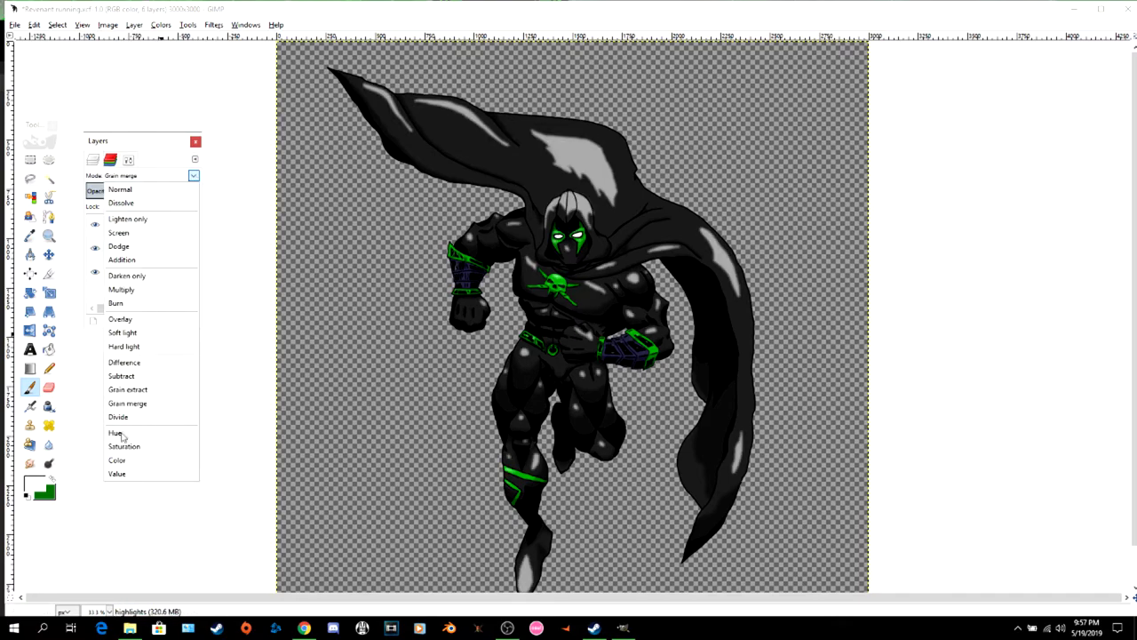
click(119, 433)
click(194, 176)
click(129, 446)
click(194, 176)
click(125, 461)
click(193, 176)
click(125, 473)
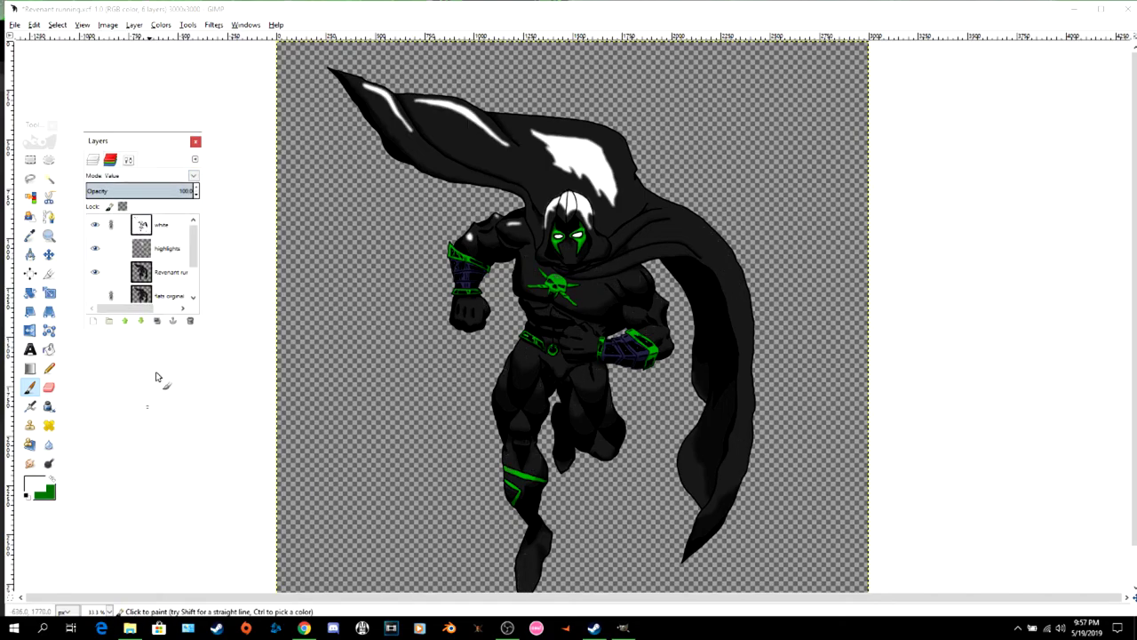
- Set the highlights layer's blend mode to Overlay and close the layer settings
click(193, 176)
click(129, 319)
click(195, 141)
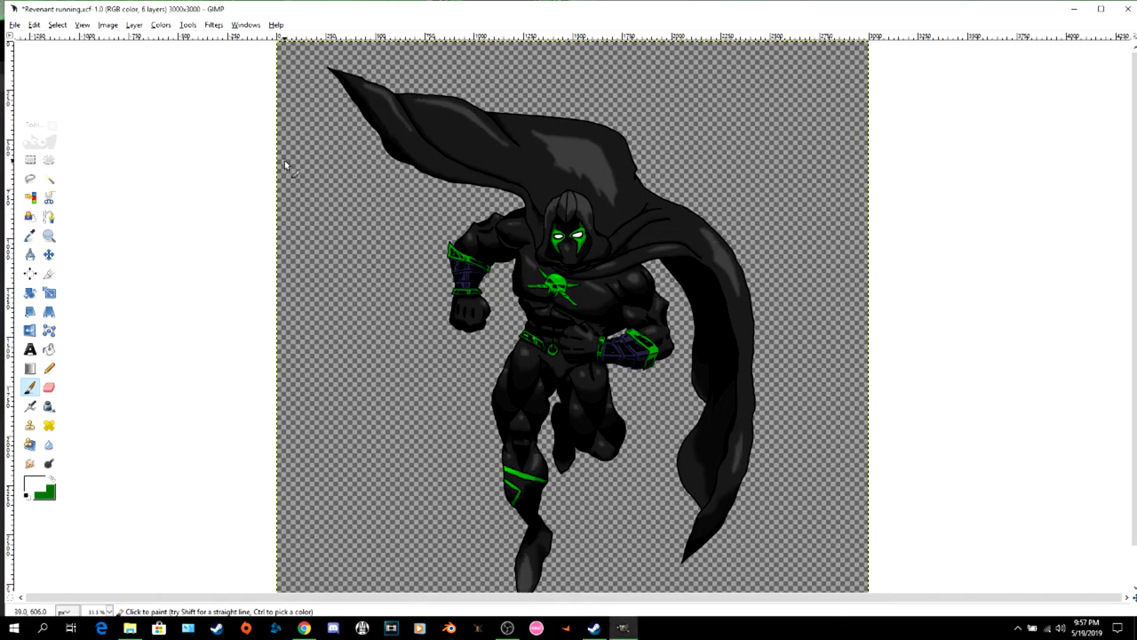
- Apply another Gaussian Blur with a 15 px radius to the highlights layer
click(187, 24)
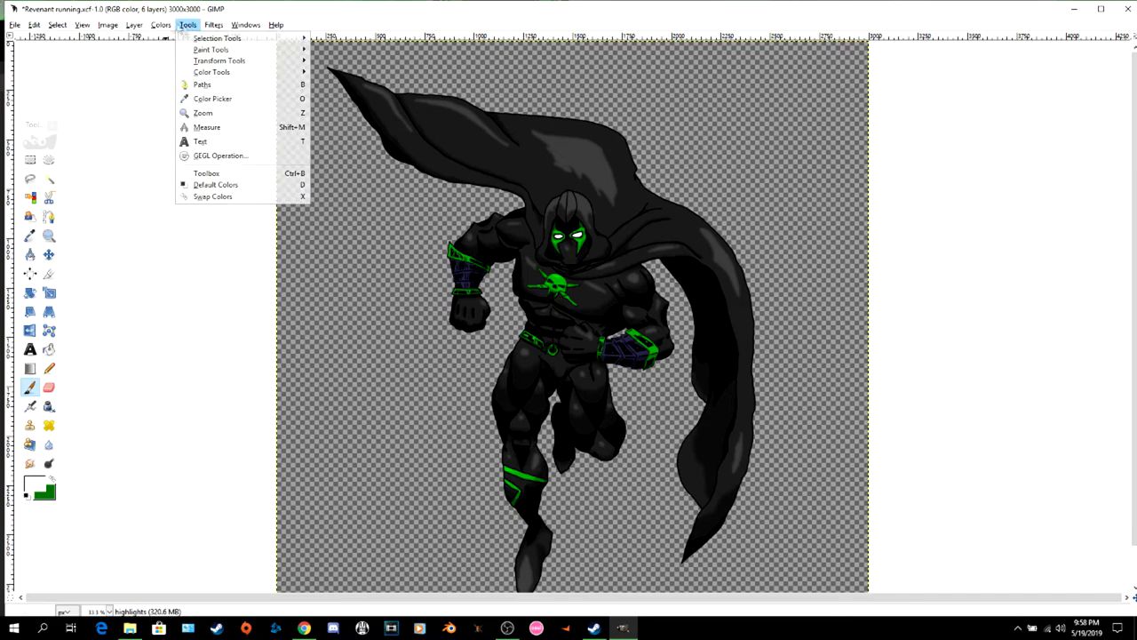
mouse_move(249, 91)
click(408, 104)
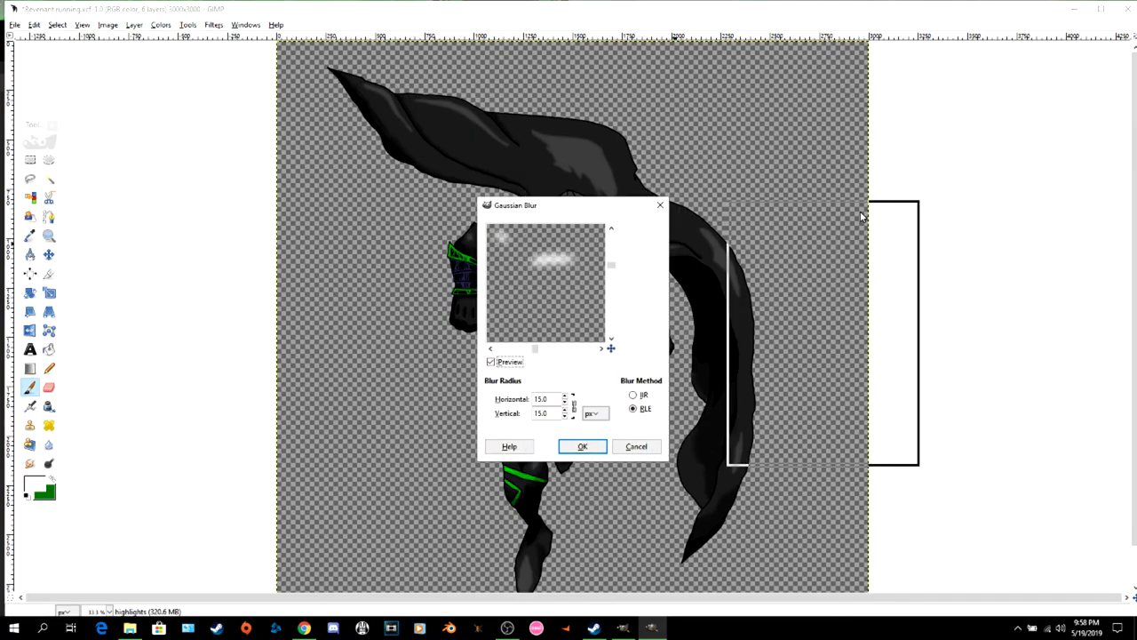
click(833, 451)
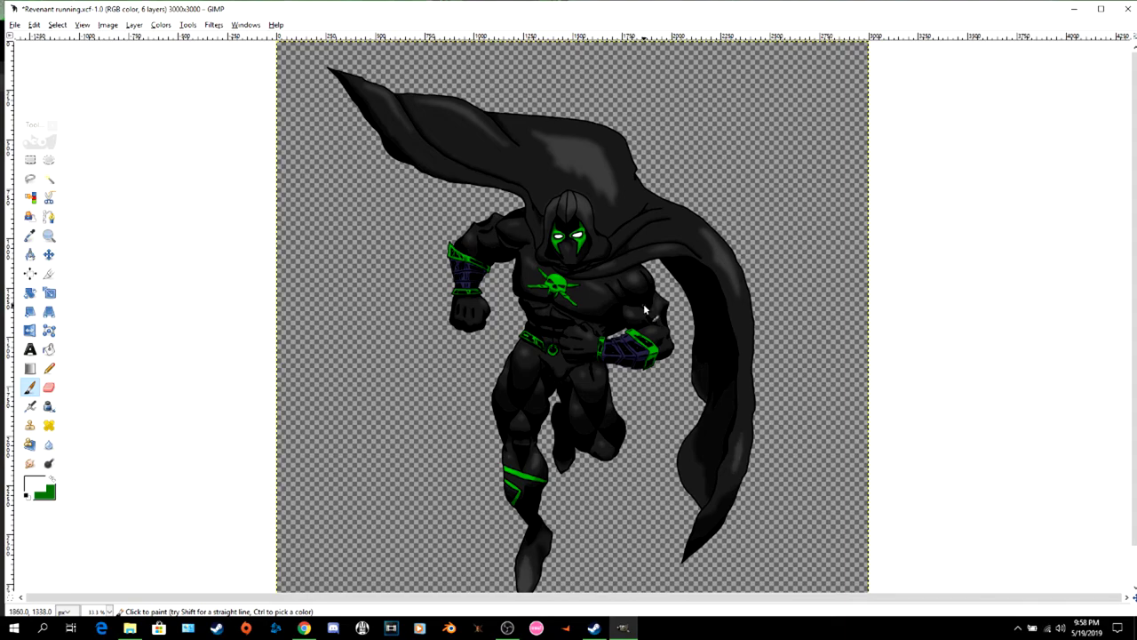
- Examine the blurred highlights up close on the hood, chest, waist and legs, and then across the whole figure
click(48, 235)
click(572, 183)
click(571, 183)
click(571, 183)
click(571, 183)
click(571, 183)
key(shift+e)
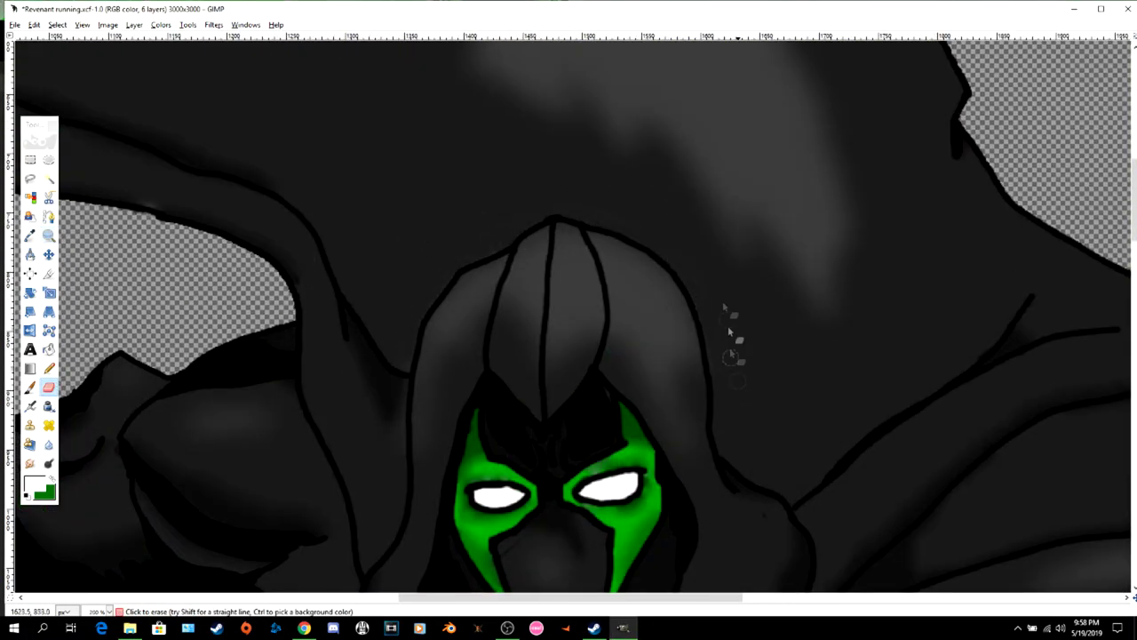
scroll(774, 312, down, 3)
scroll(694, 348, down, 13)
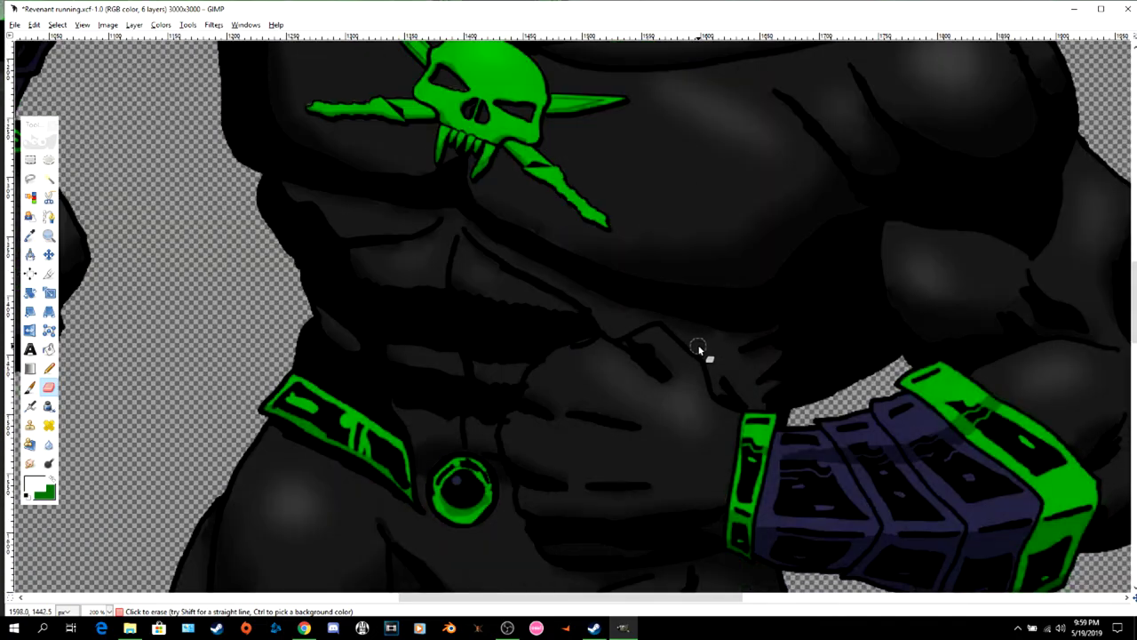
scroll(698, 348, up, 4)
scroll(702, 346, down, 4)
scroll(708, 349, down, 3)
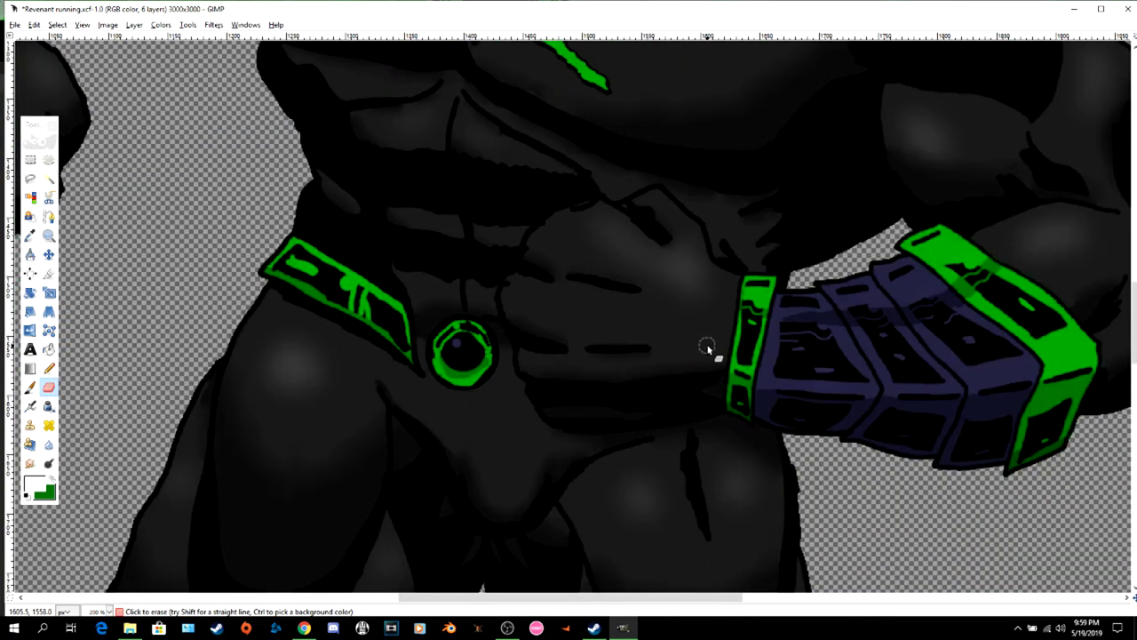
scroll(531, 320, up, 15)
scroll(578, 306, down, 4)
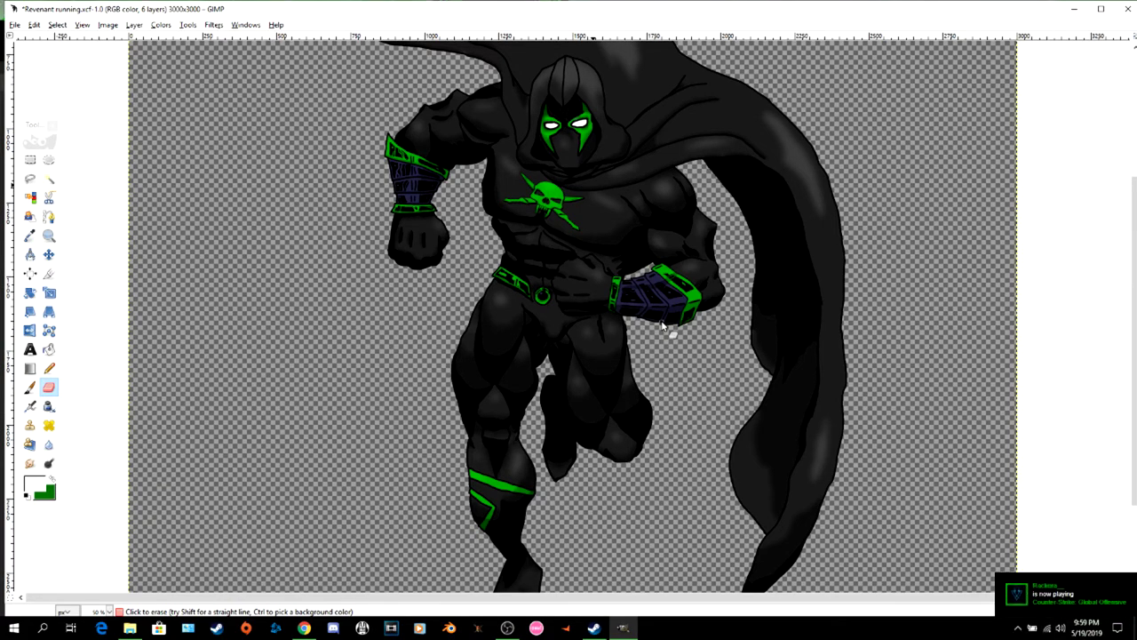
scroll(658, 327, up, 3)
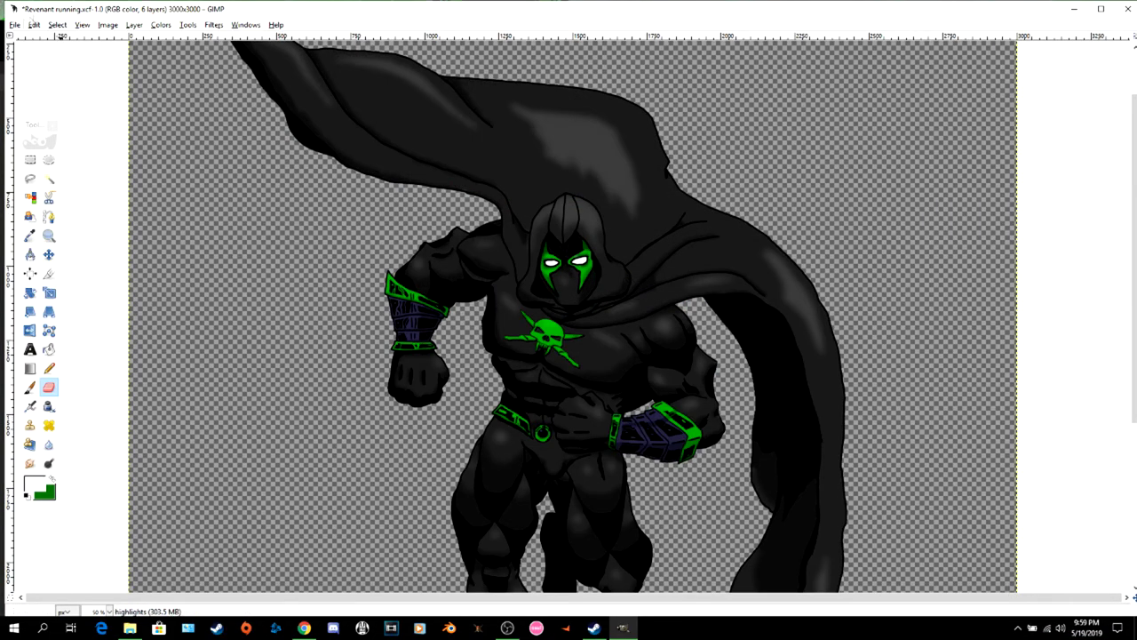
- Create a new 3000 x 3000 px layer named "extreme highlights" with a transparent fill
click(160, 24)
mouse_move(271, 49)
click(402, 74)
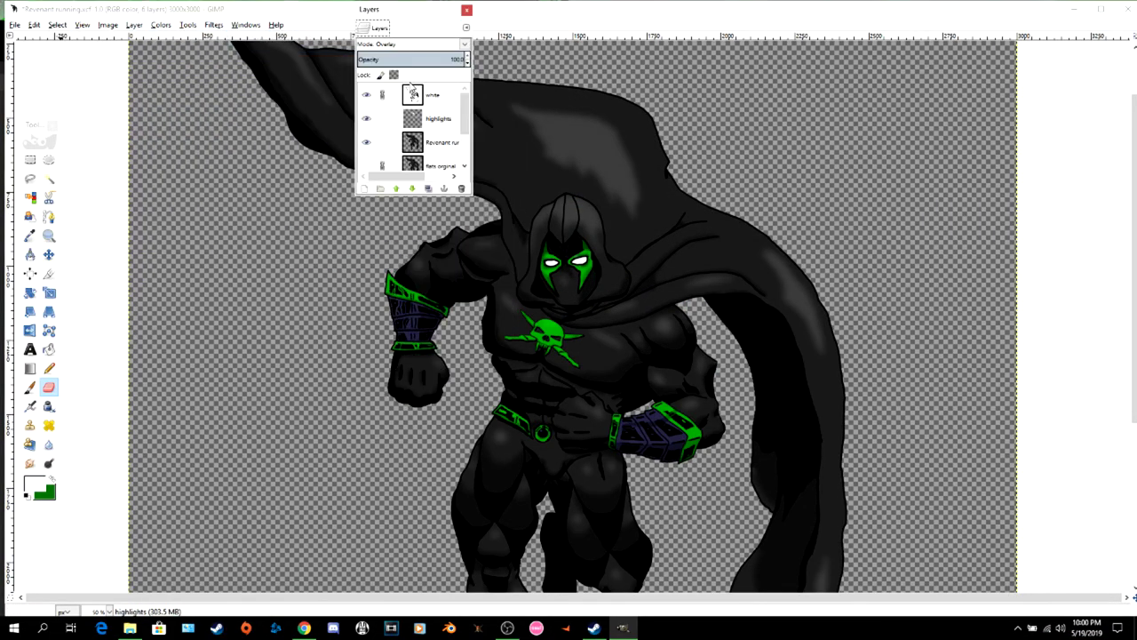
drag(402, 13, 239, 264)
click(201, 440)
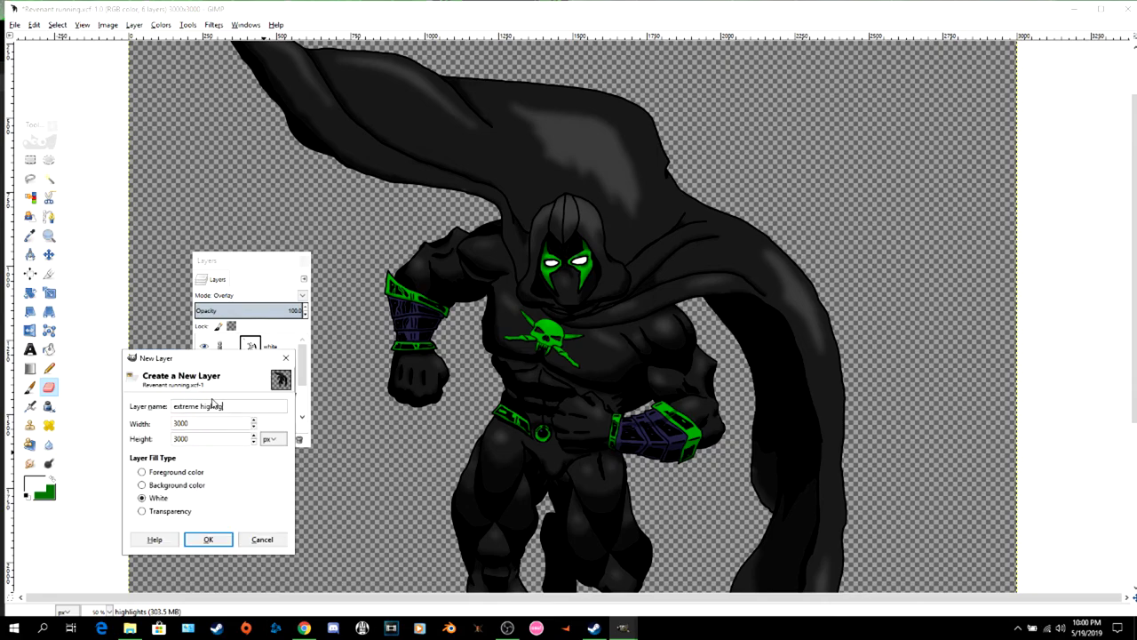
click(142, 511)
click(207, 539)
- Reopen the Layers dialog and place it in the empty area beside the figure
click(245, 24)
mouse_move(293, 49)
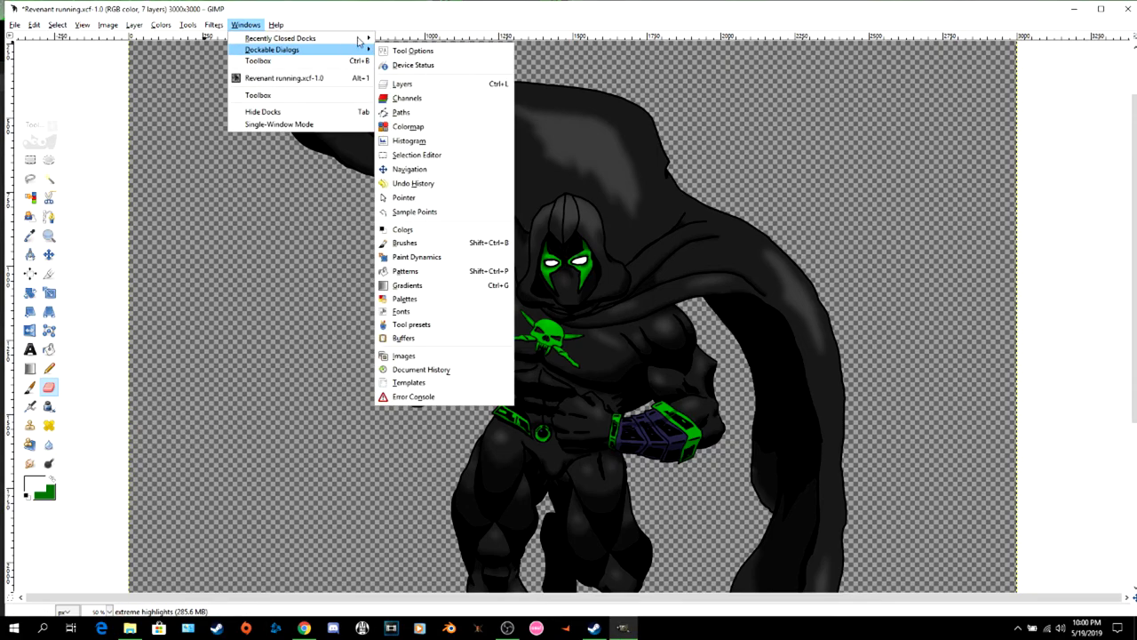
click(411, 87)
drag(411, 8, 245, 189)
scroll(530, 289, up, 1)
scroll(530, 290, down, 2)
- Paint small white dot highlights on the gauntlet of the arm beside the cape: upper green cuff, three purple bands and green wristband
click(49, 236)
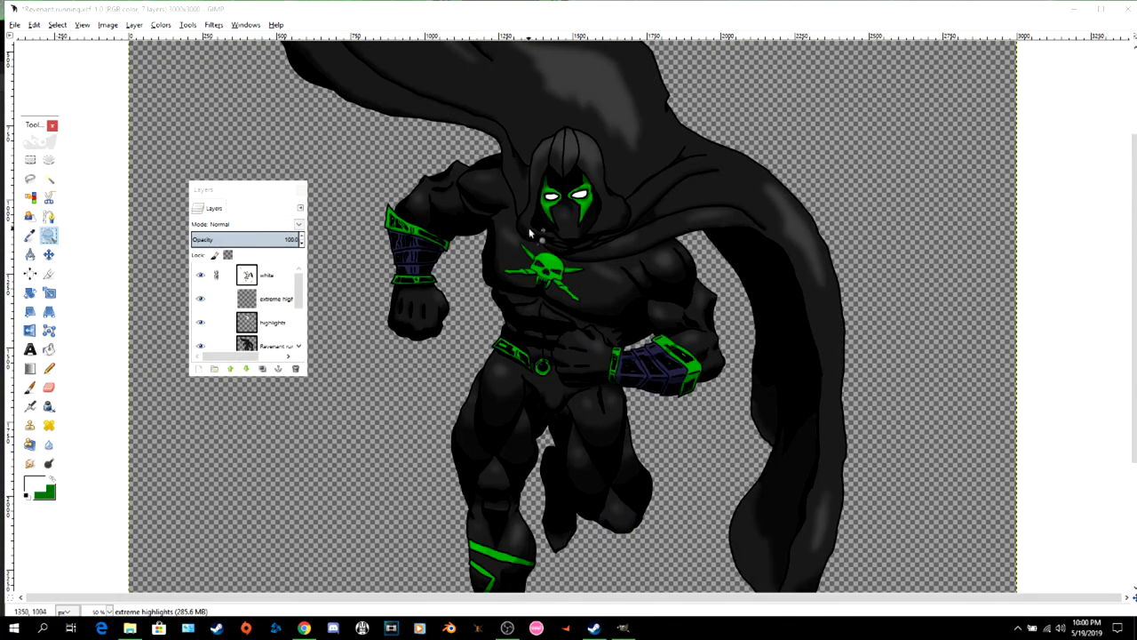
click(396, 232)
click(396, 232)
click(398, 233)
key(p)
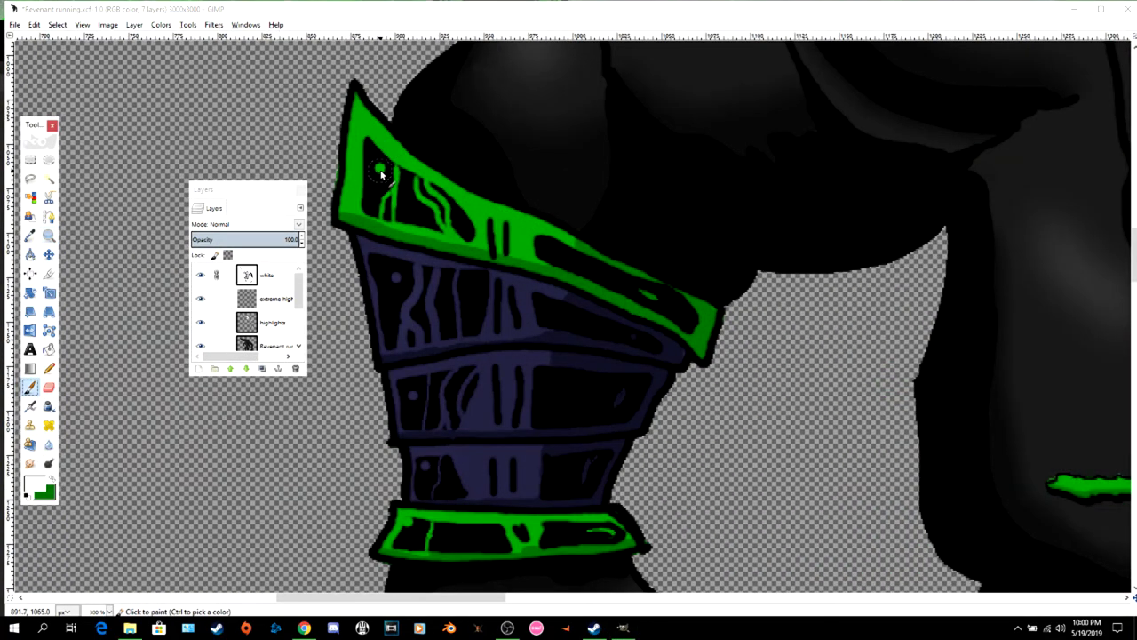
key(ctrl+z)
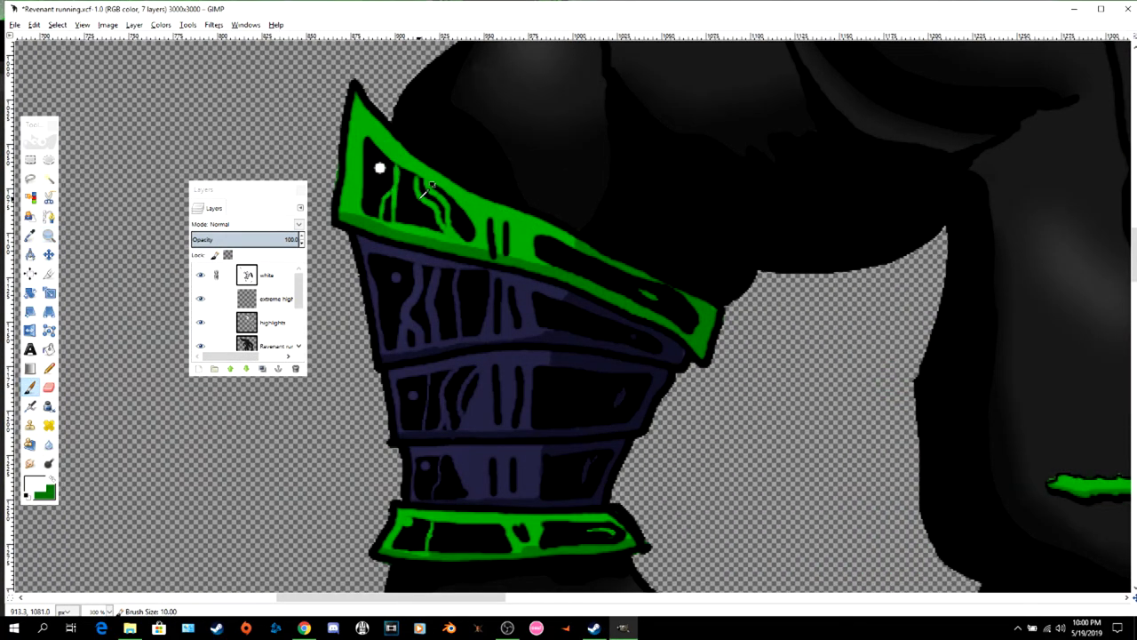
click(395, 277)
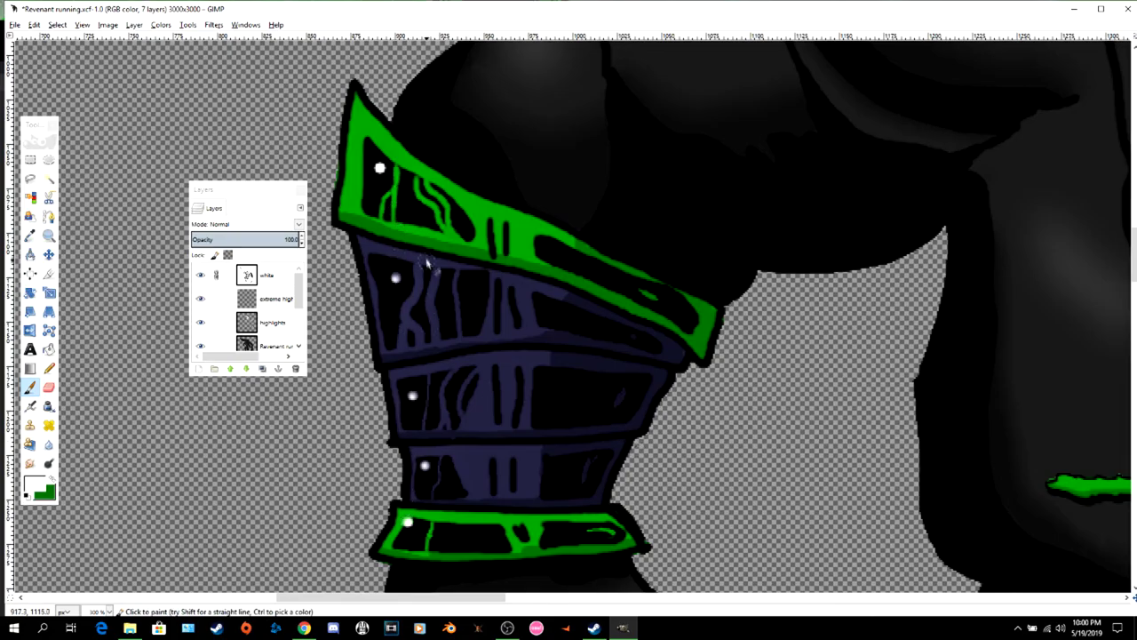
- Paint white dot highlights along the upper edge of the other gauntlet, on its green cuff, purple bands and green wristband
scroll(480, 458, down, 5)
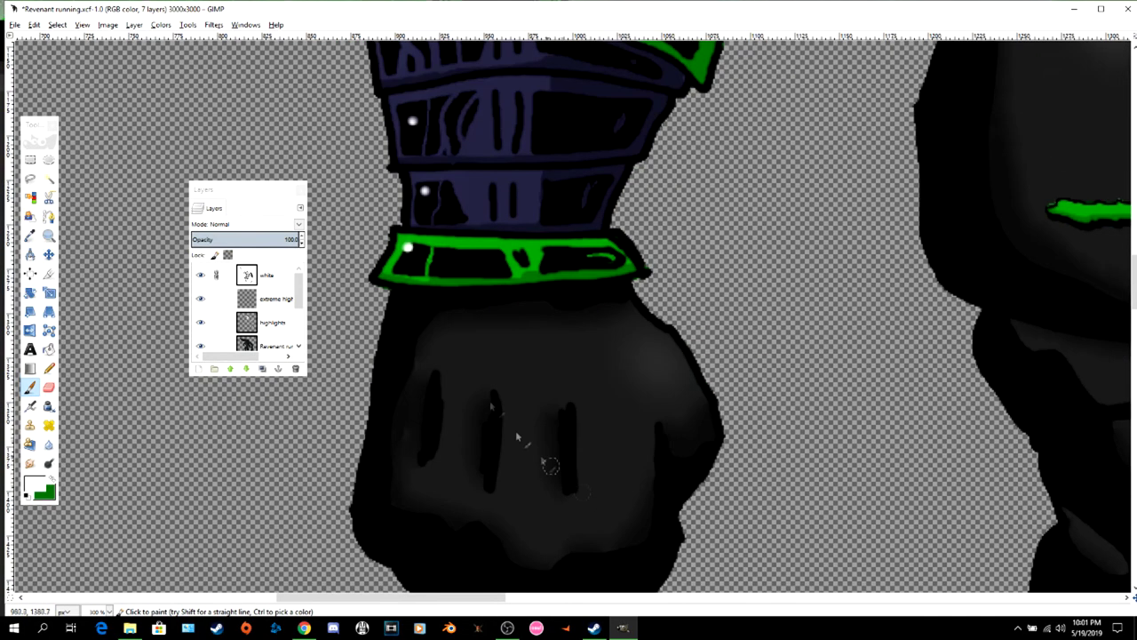
mouse_move(492, 597)
mouse_down()
mouse_move(599, 586)
mouse_move(459, 598)
mouse_move(638, 596)
mouse_up()
scroll(569, 533, down, 9)
scroll(471, 569, up, 15)
scroll(714, 480, down, 15)
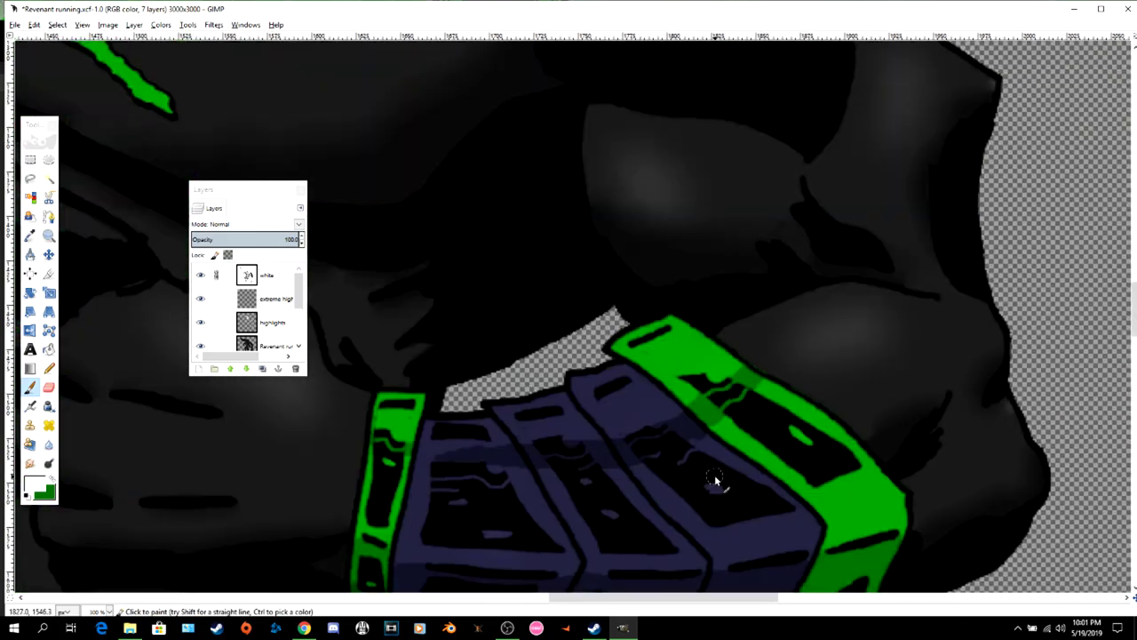
click(714, 238)
key(bracketleft)
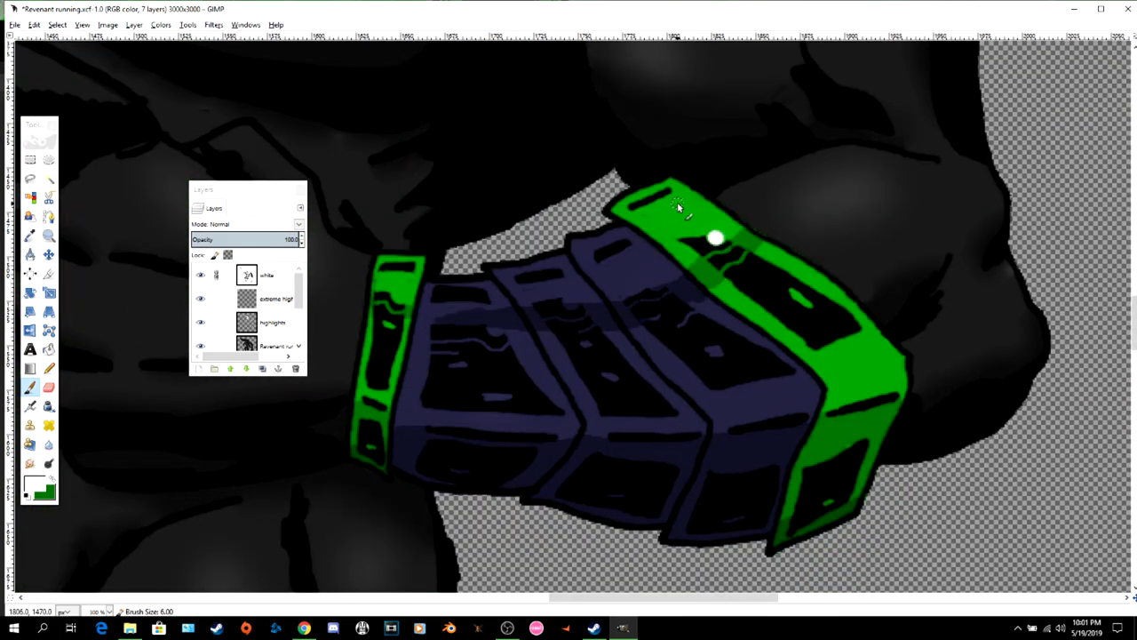
click(440, 306)
key(bracketright)
key(bracketright)
key(bracketright)
key(bracketright)
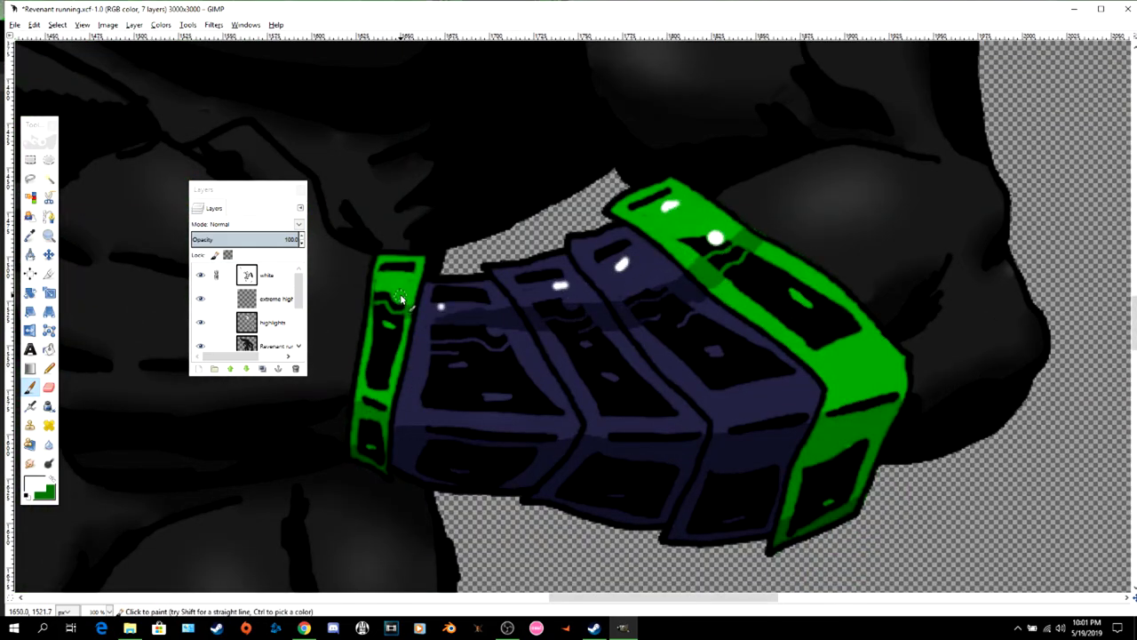
click(398, 295)
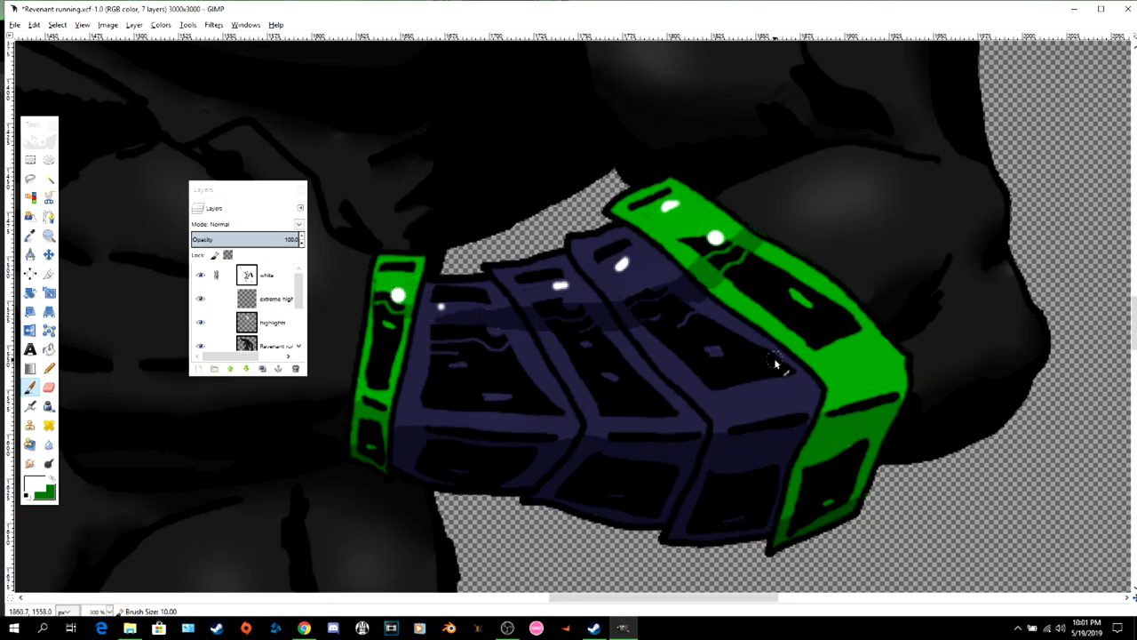
- Paint white over the small glints inside the dark panels of that gauntlet's green cuff and purple bands
drag(791, 293, 810, 308)
click(714, 350)
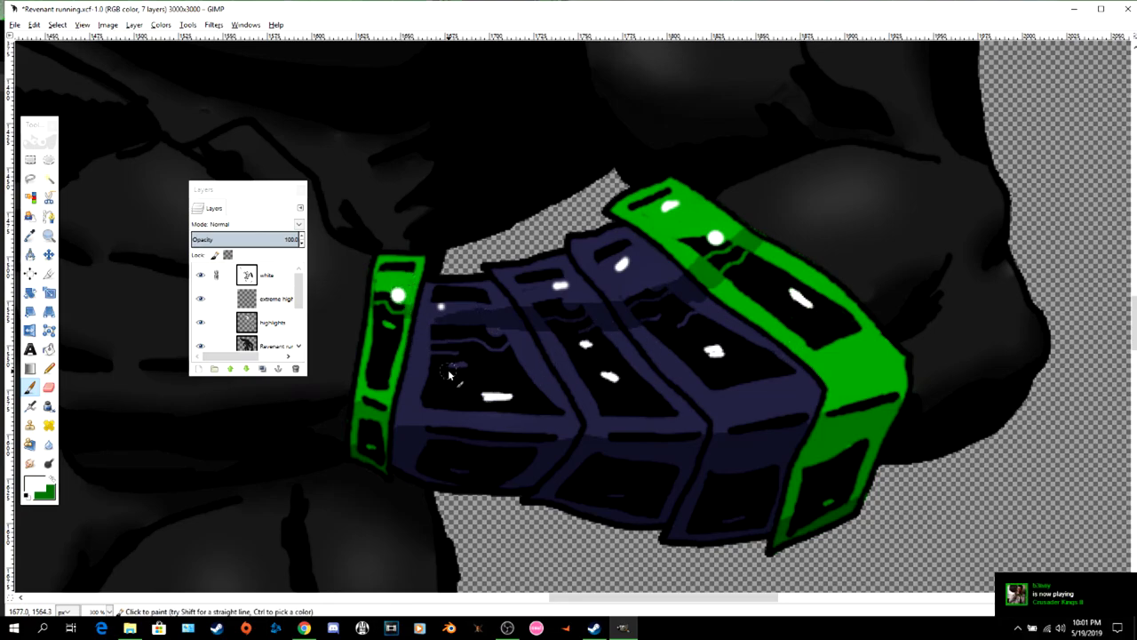
drag(449, 373, 459, 371)
- Paint a white dot and a curved white streak on the green belt, plus a small white glint on the purple spot inside its ring
scroll(847, 374, down, 10)
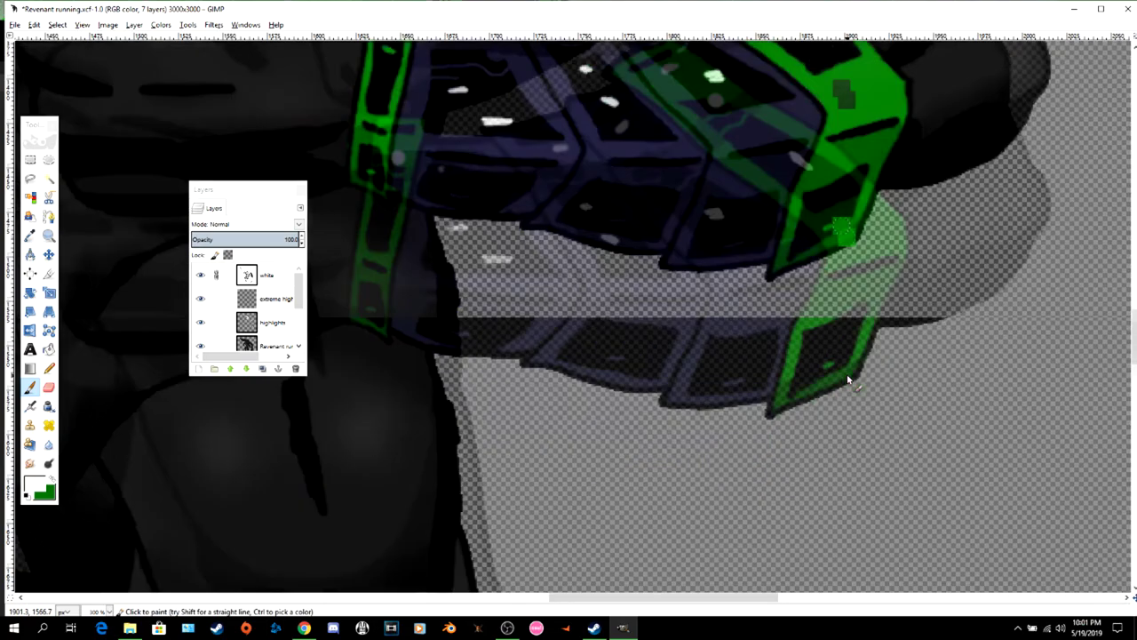
scroll(847, 374, down, 5)
click(48, 235)
click(513, 262)
click(514, 262)
click(514, 262)
click(513, 262)
click(514, 262)
click(513, 262)
click(514, 262)
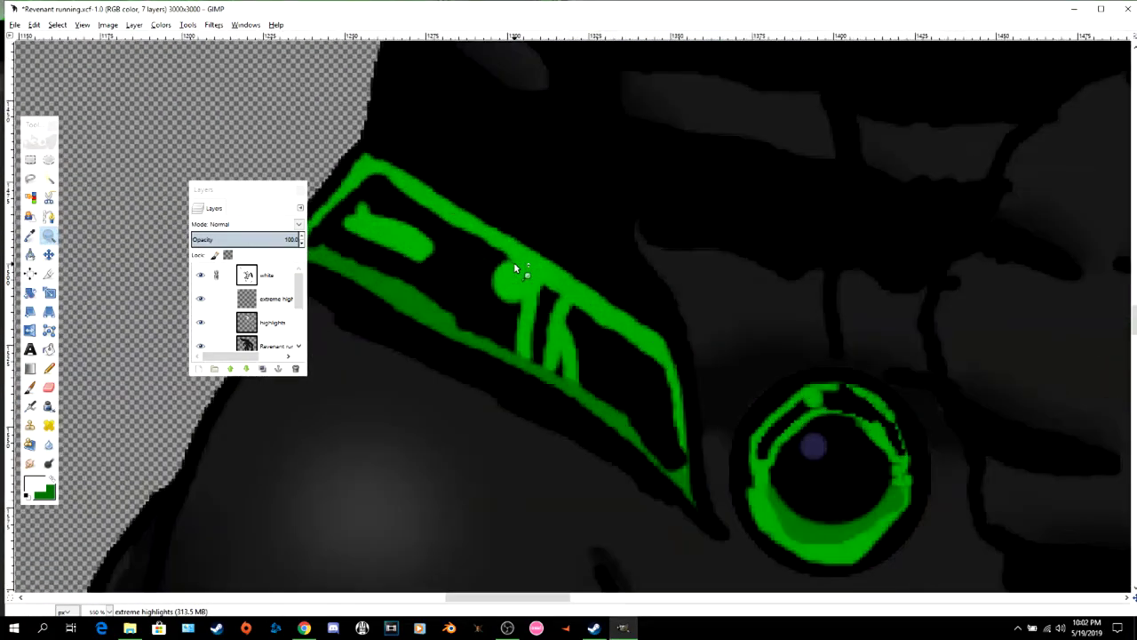
click(514, 262)
key(p)
click(514, 289)
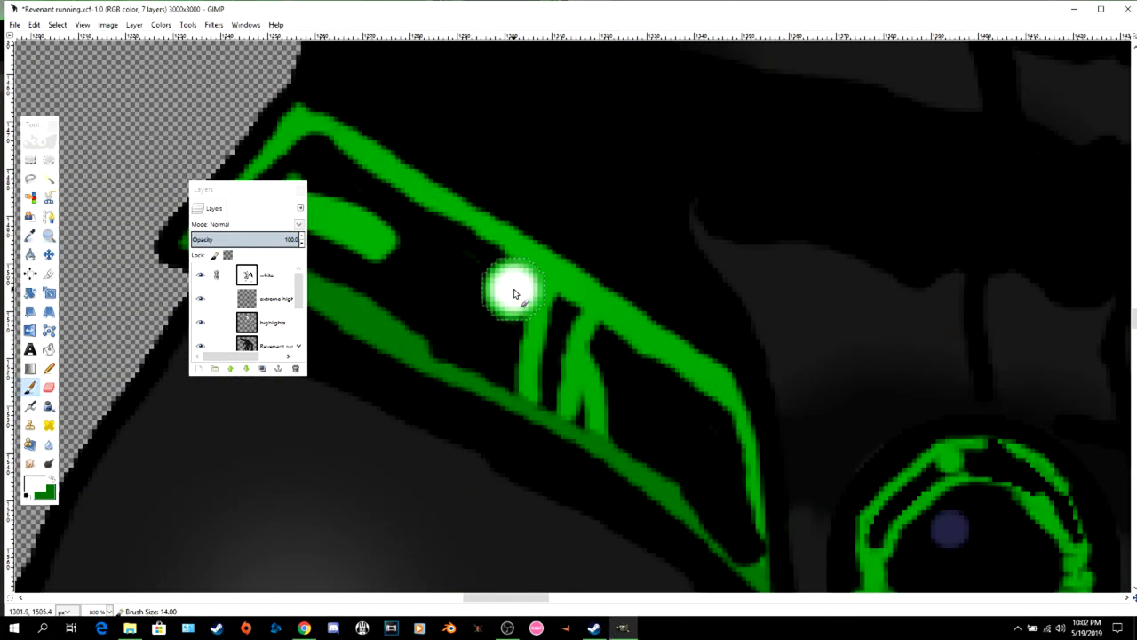
drag(369, 222, 329, 204)
scroll(888, 408, down, 3)
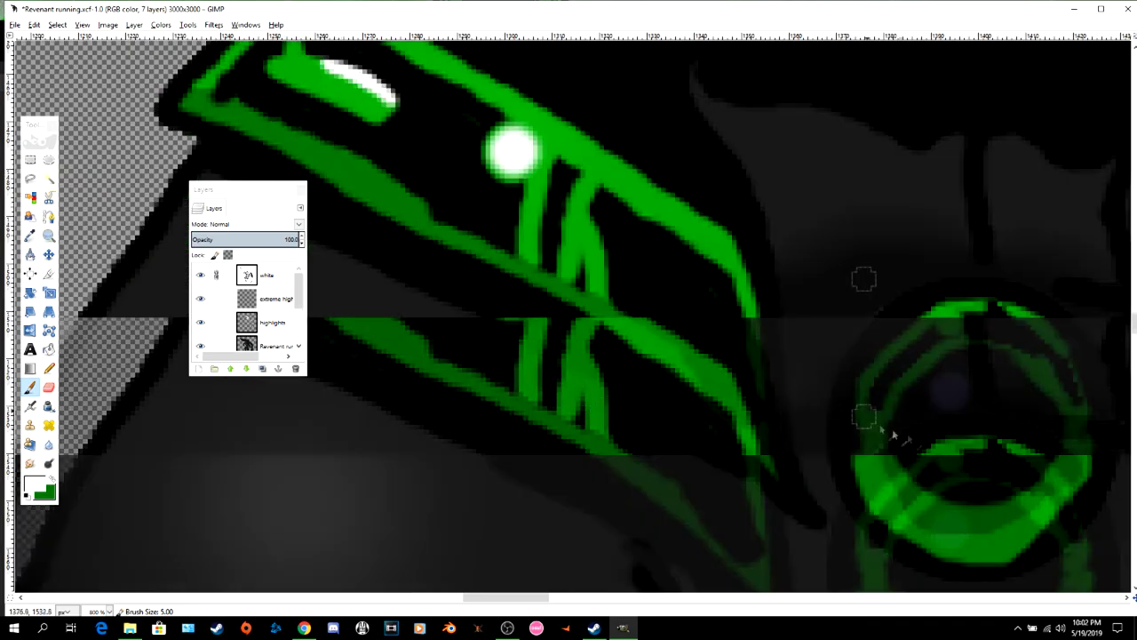
scroll(655, 386, down, 7)
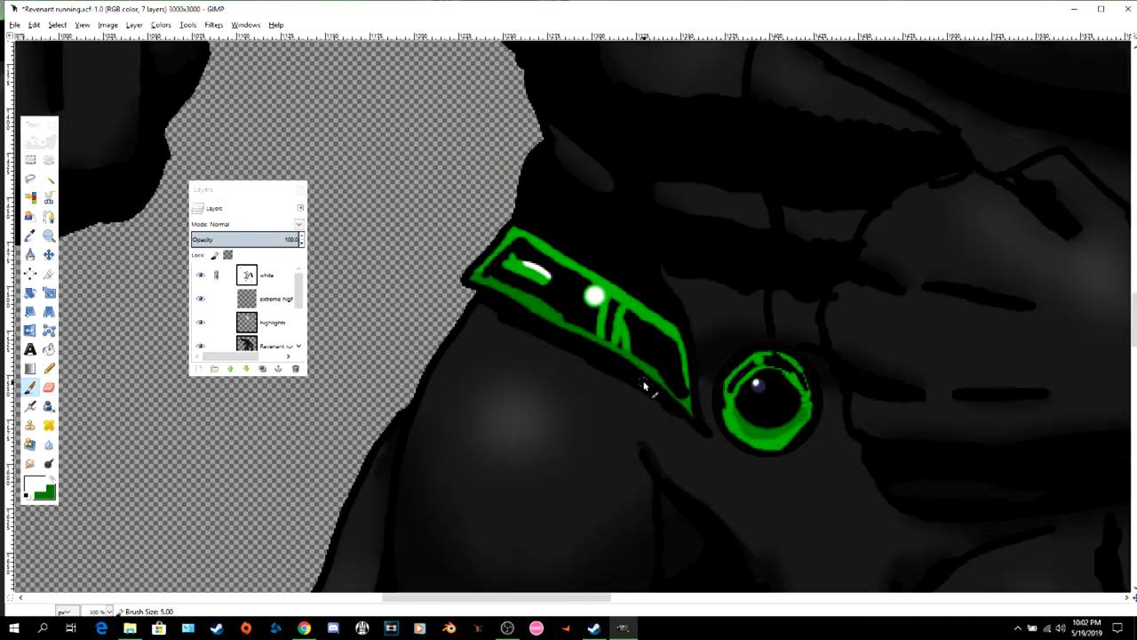